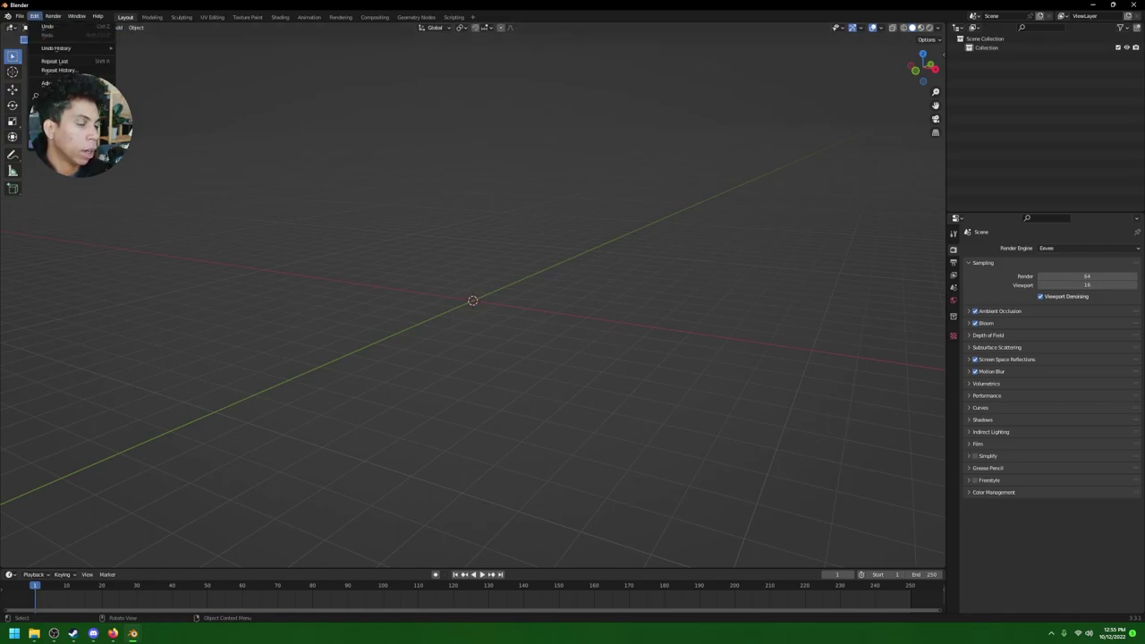
# Step: Set the default F-Curve interpolation to Linear in the Animation preferences
pyautogui.moveTo(152, 23); pyautogui.dragTo(527, 200)
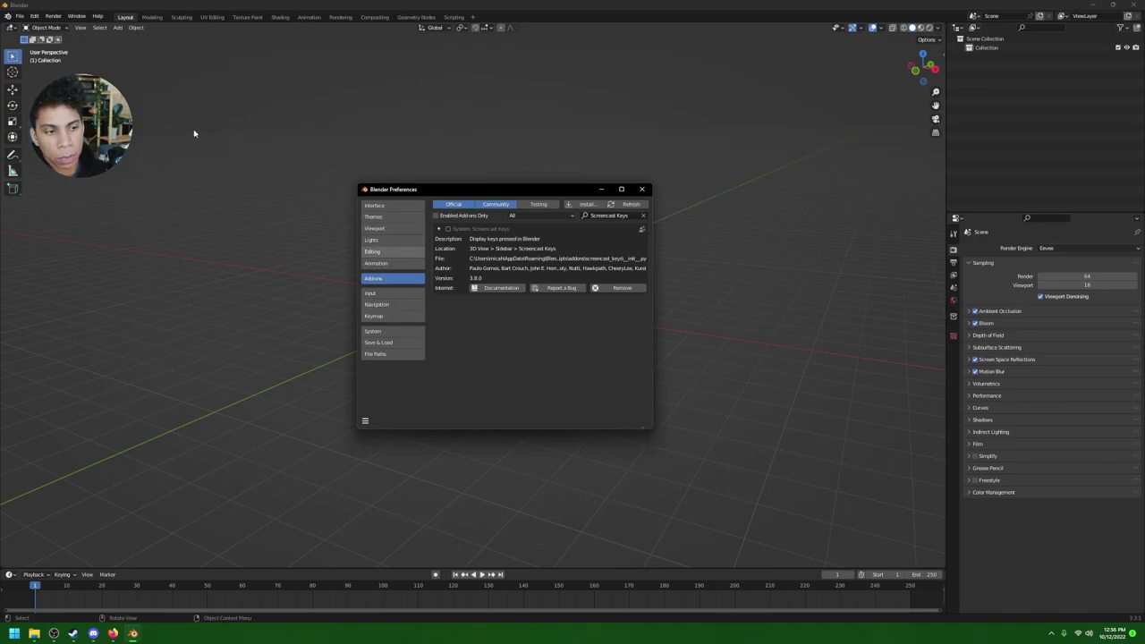
pyautogui.click(380, 263)
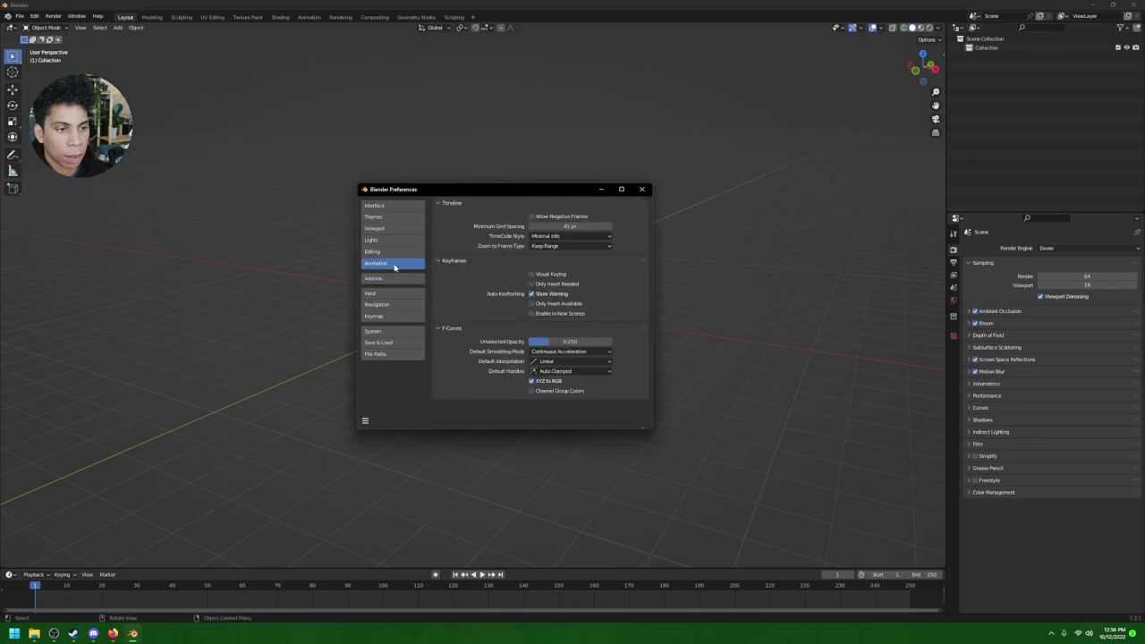
pyautogui.click(575, 363)
pyautogui.click(575, 364)
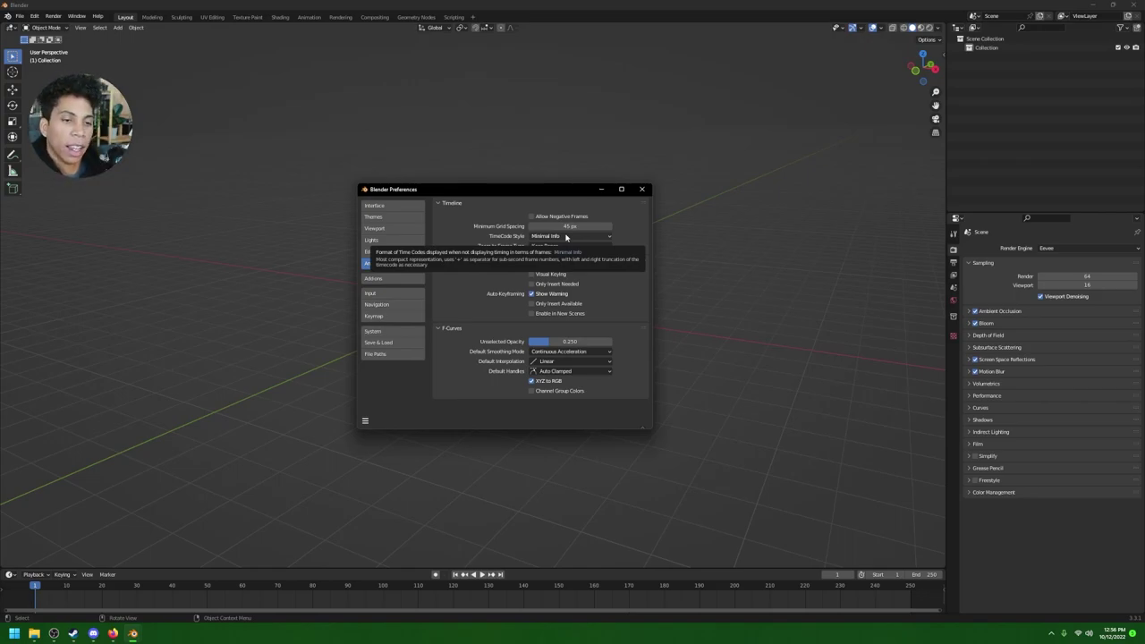
pyautogui.click(641, 189)
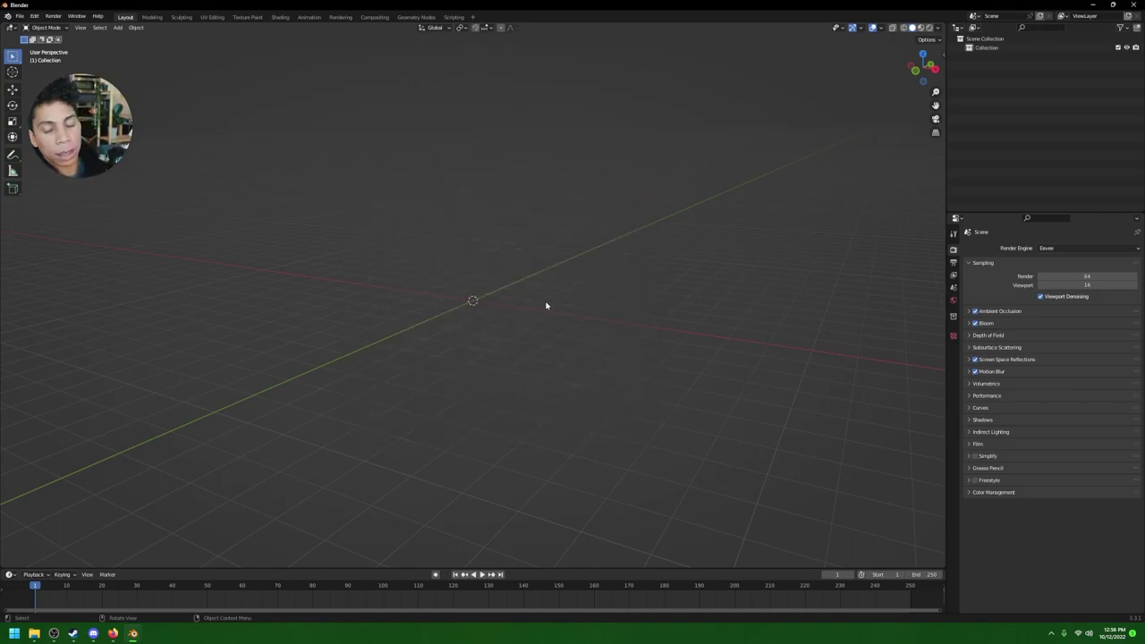
# Step: Add a circle mesh with 3 vertices at the world origin to make a triangle outline
pyautogui.moveTo(453, 293); pyautogui.dragTo(478, 298, button='middle')
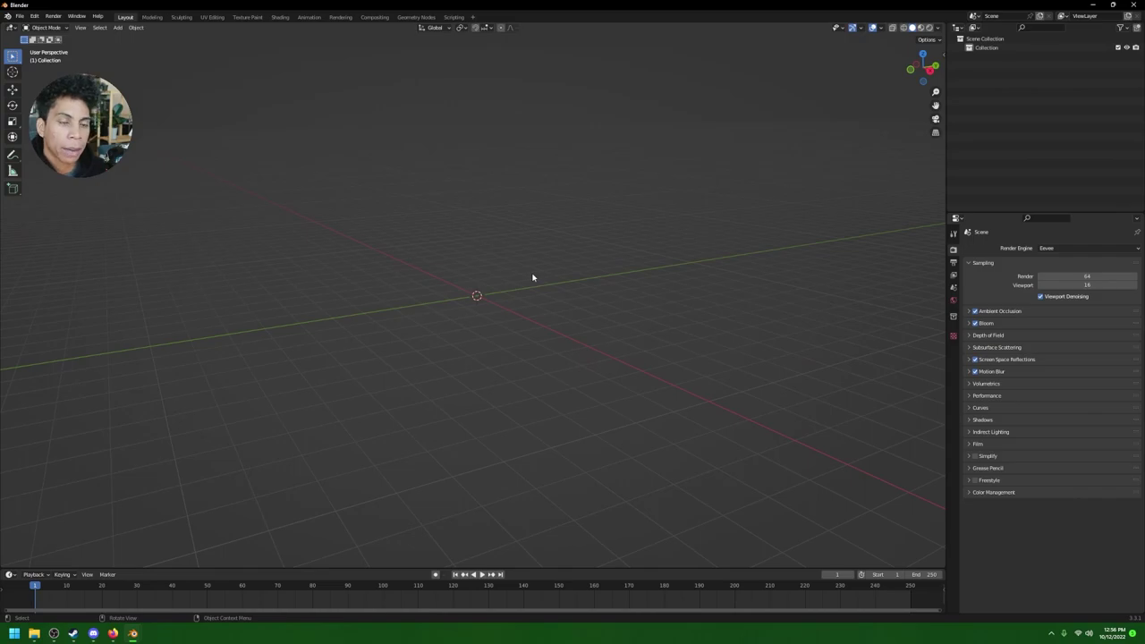
pyautogui.hotkey('shift', 'a')
pyautogui.moveTo(533, 274)
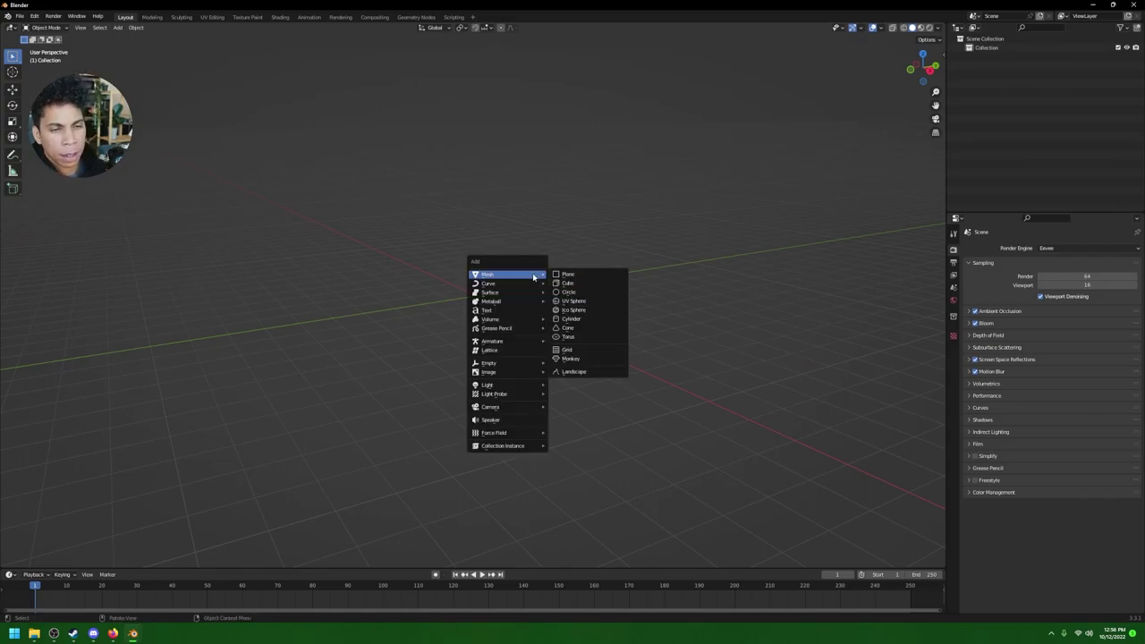
pyautogui.click(567, 293)
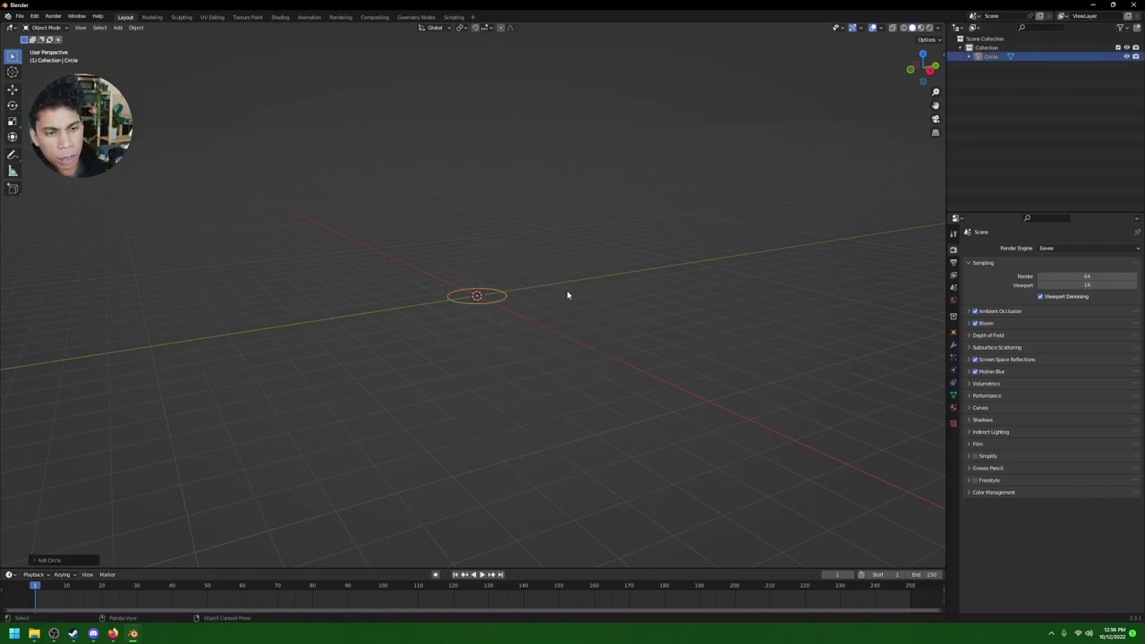
pyautogui.click(66, 561)
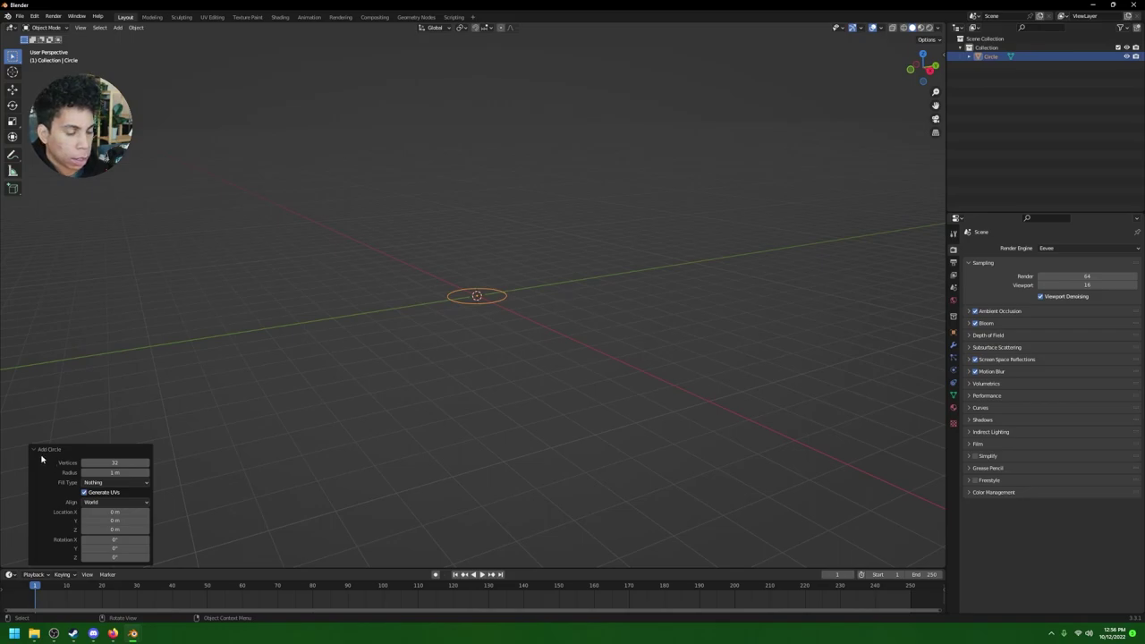
pyautogui.click(114, 462)
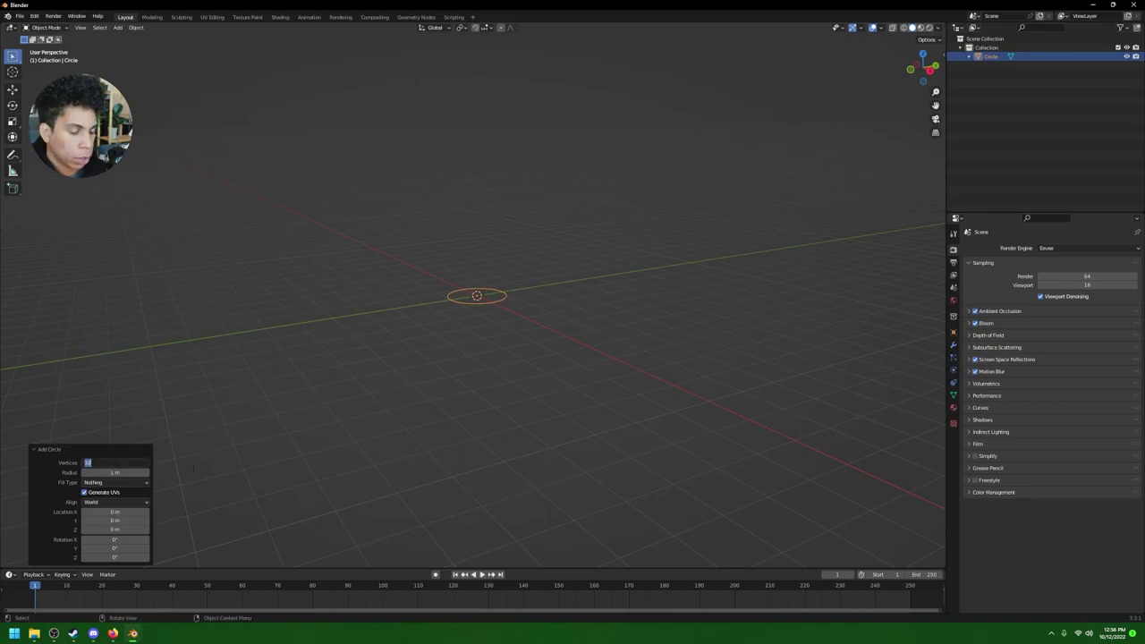
pyautogui.write('3')
pyautogui.press('Return')
# Step: Fill the three-vertex outline with a face in Edit Mode and return to Object Mode
pyautogui.moveTo(397, 283); pyautogui.dragTo(473, 296, button='middle')
pyautogui.press('Tab')
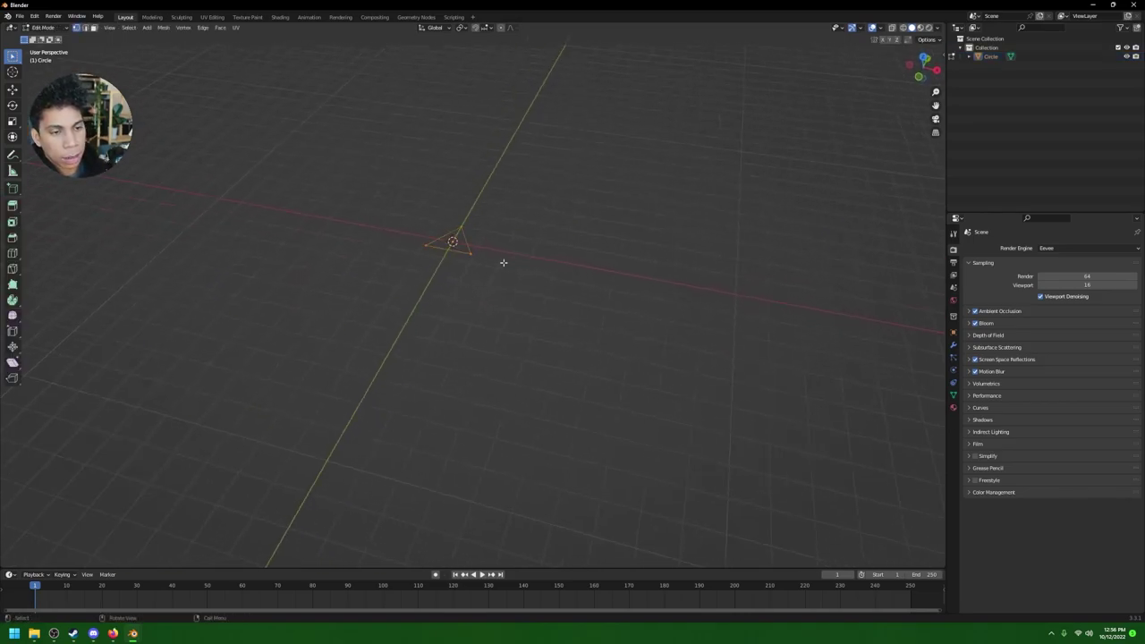
pyautogui.press('f')
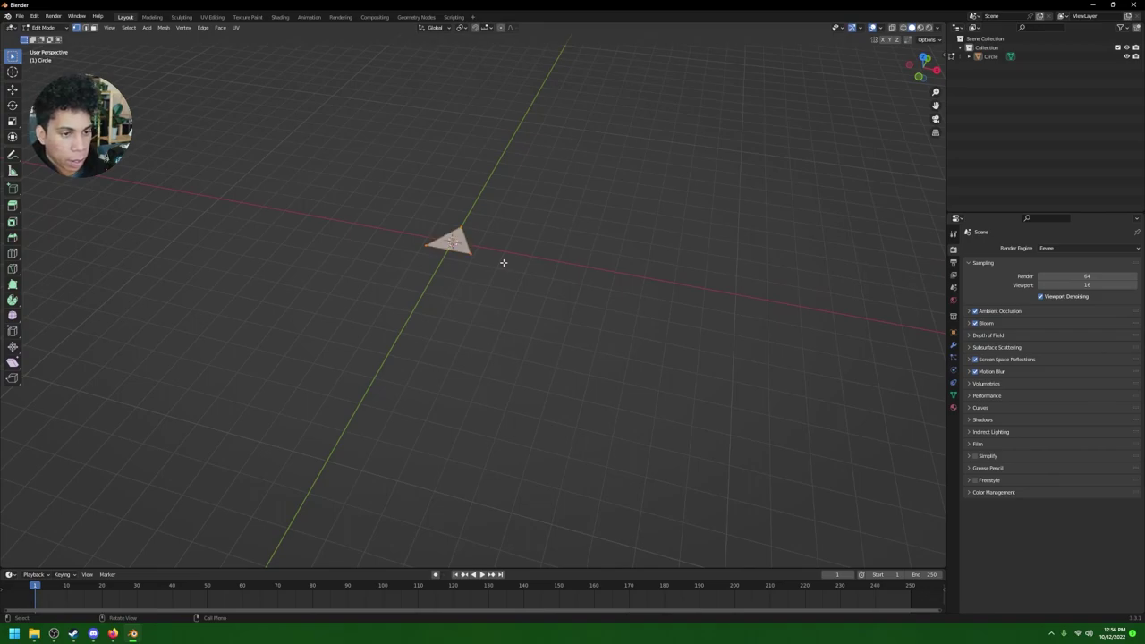
pyautogui.press('Tab')
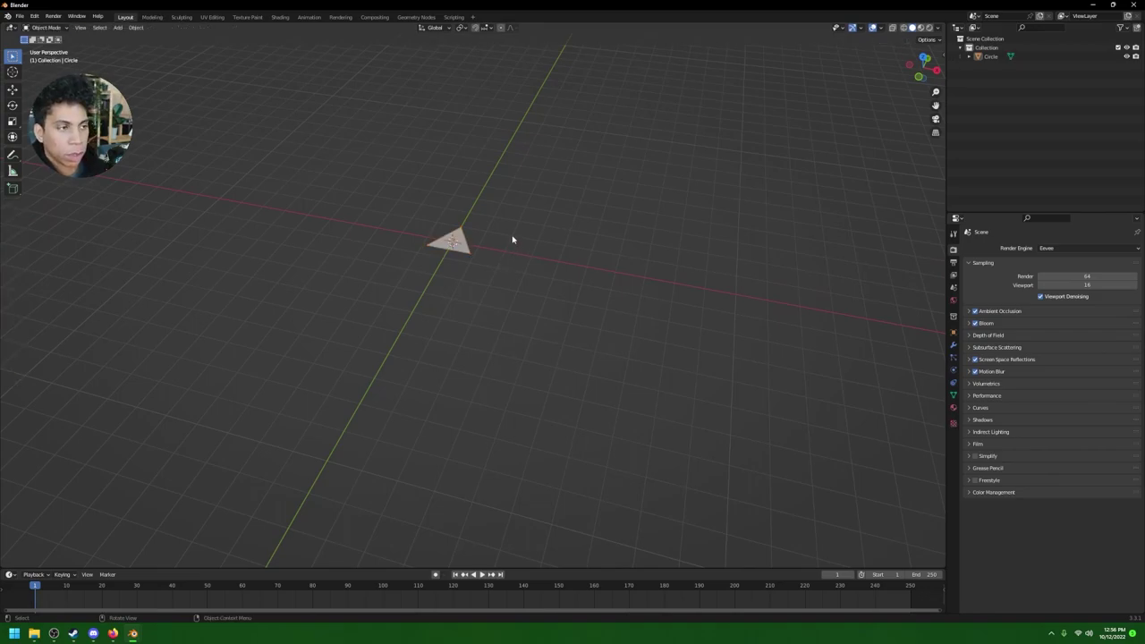
pyautogui.press('Tab')
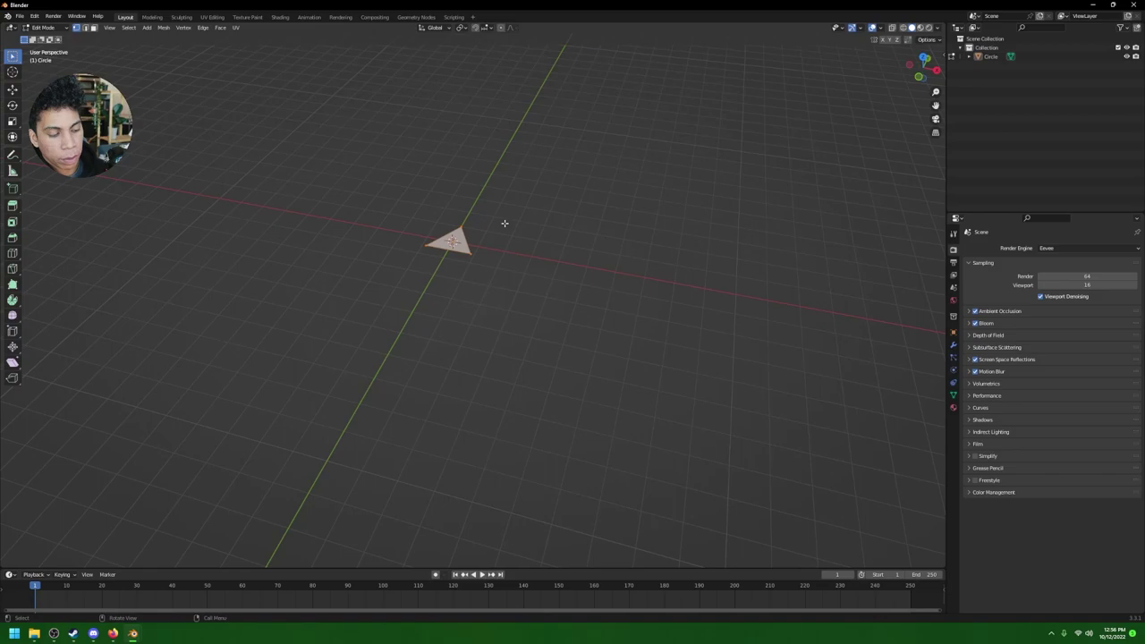
pyautogui.press('Tab')
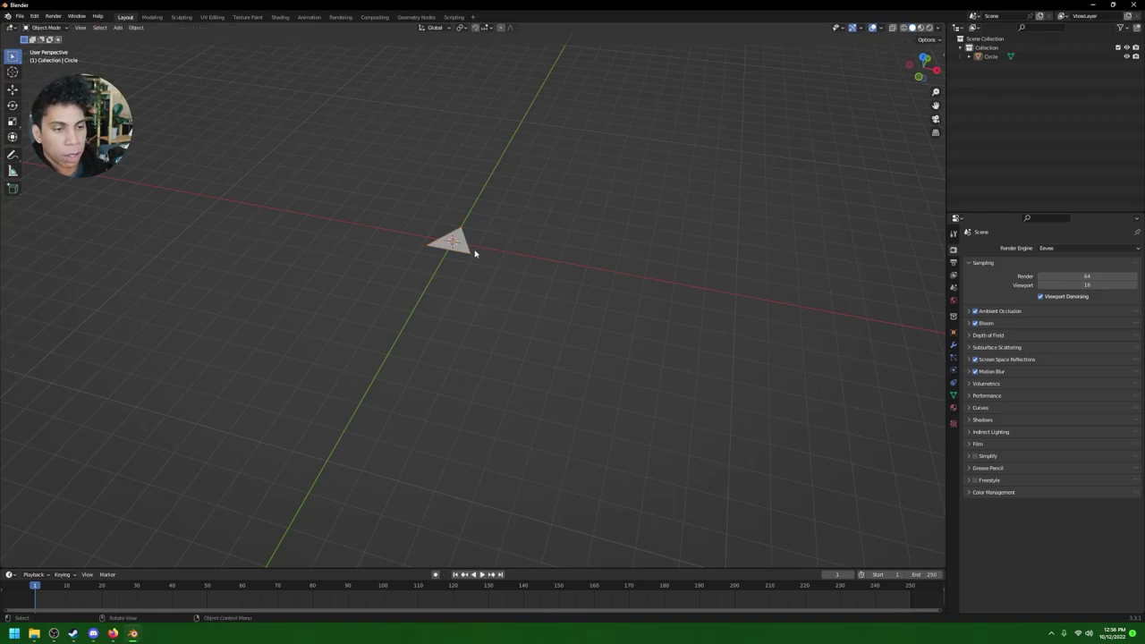
# Step: Rotate the triangle 90 degrees about the X axis so it stands upright
pyautogui.click(471, 250)
pyautogui.press('r')
pyautogui.write('x')
pyautogui.write('90')
pyautogui.press('Return')
pyautogui.moveTo(549, 265); pyautogui.dragTo(490, 305, button='middle')
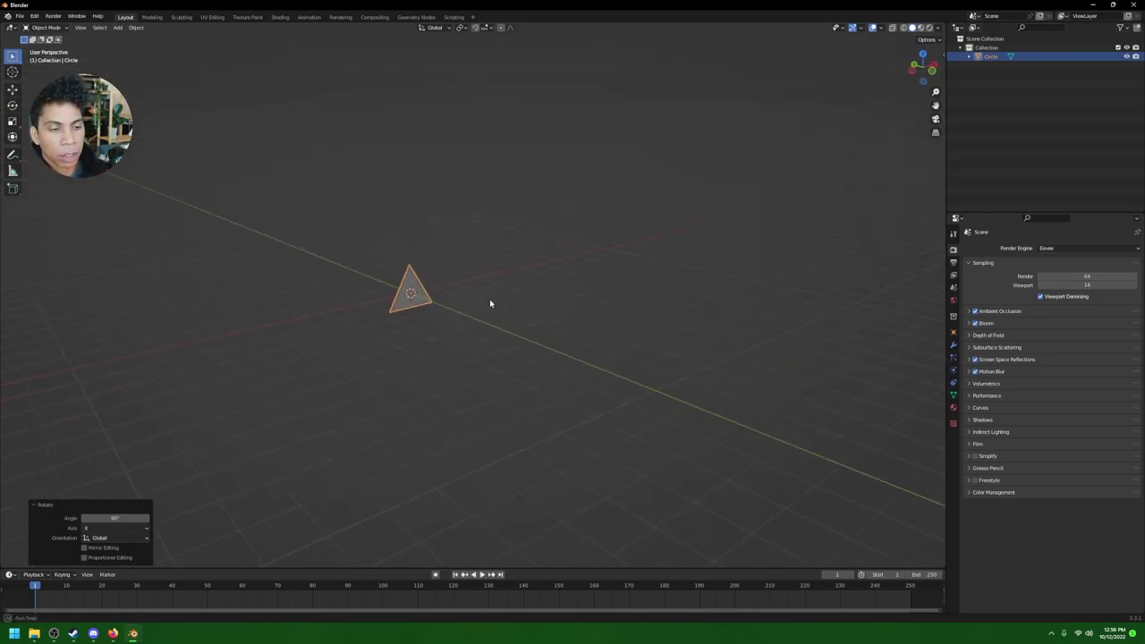
pyautogui.scroll(7, 456, 299)
pyautogui.keyDown('shift'); pyautogui.moveTo(397, 289); pyautogui.dragTo(634, 320, button='middle'); pyautogui.keyUp('shift')
pyautogui.click(754, 353)
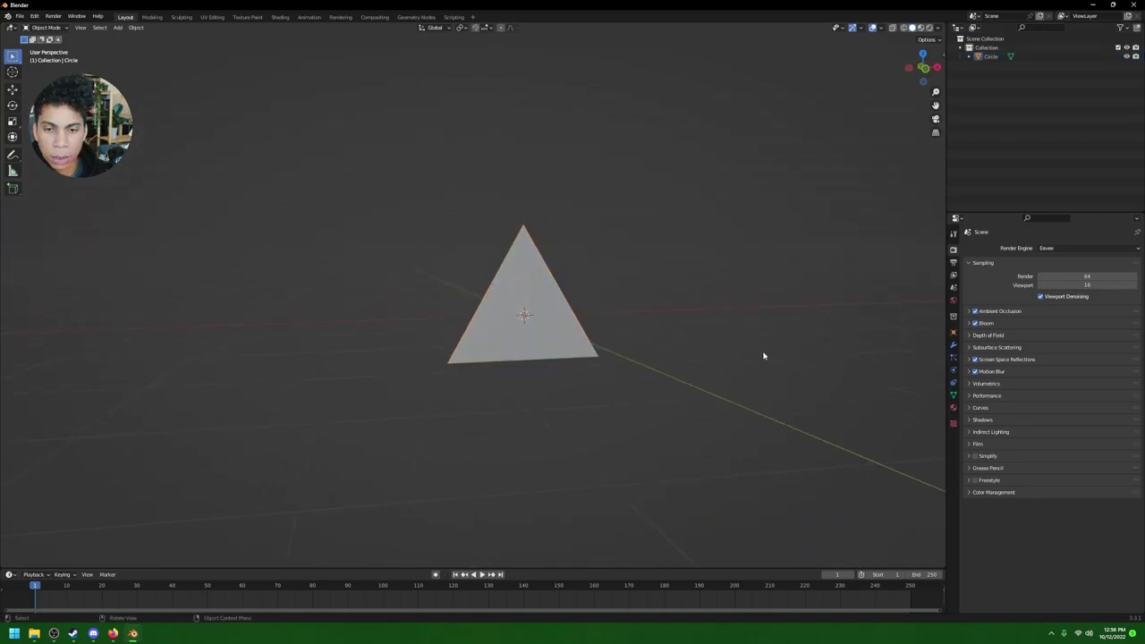
# Step: Rename the circle object as triangle - base - loop
pyautogui.click(585, 328)
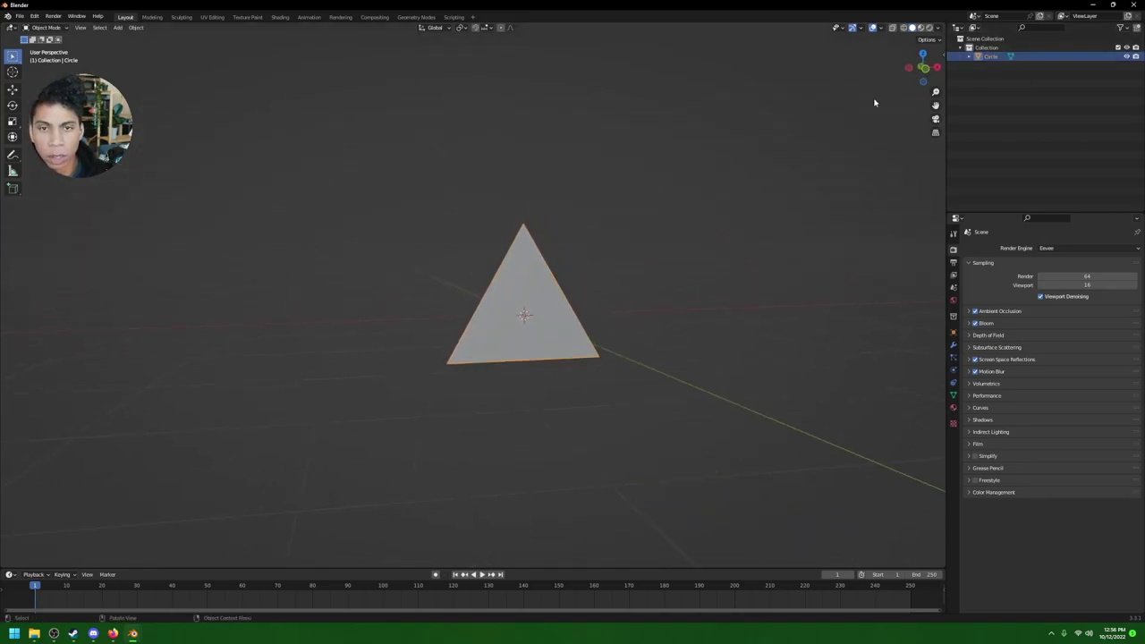
pyautogui.press('F2')
pyautogui.press('BackSpace')
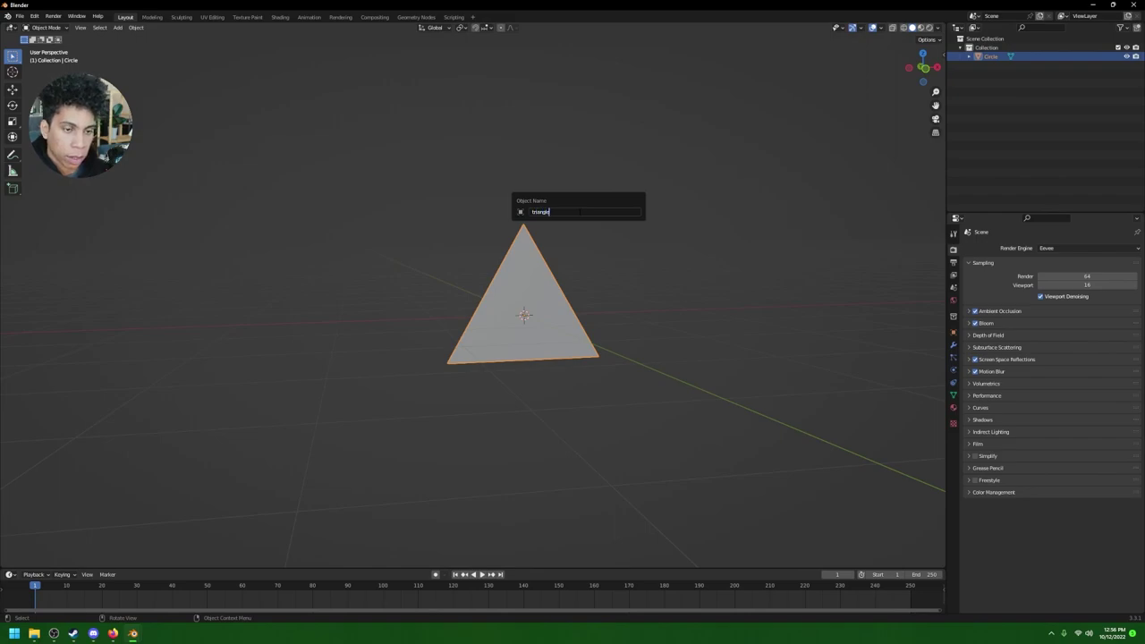
pyautogui.write('triangle - base - loop')
pyautogui.press('Return')
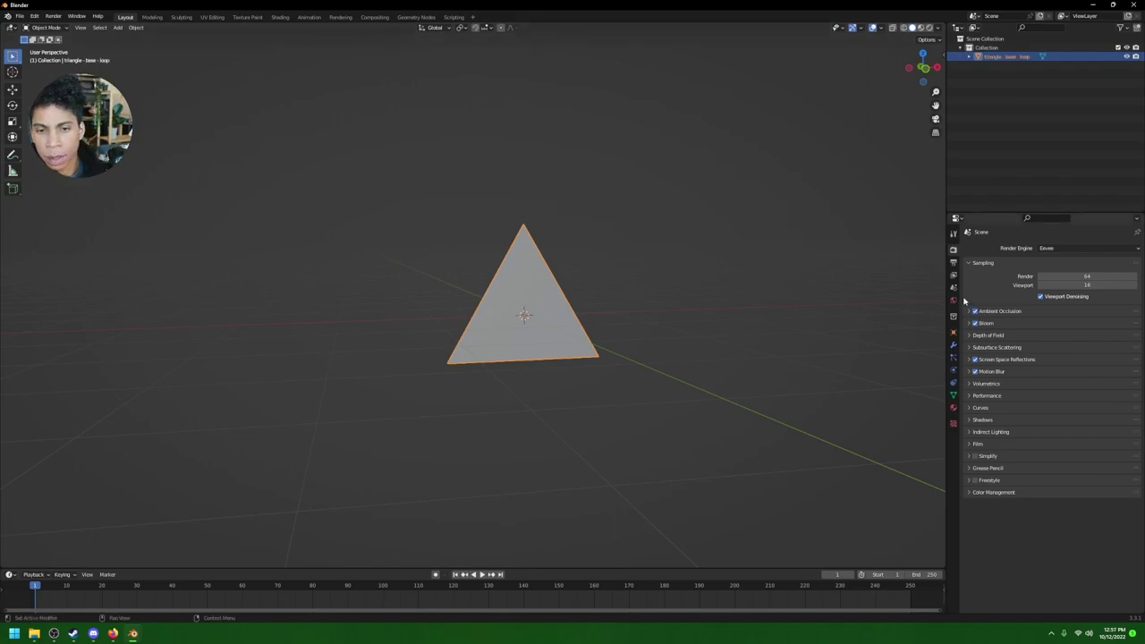
# Step: Add a Bevel modifier to the triangle
pyautogui.click(953, 345)
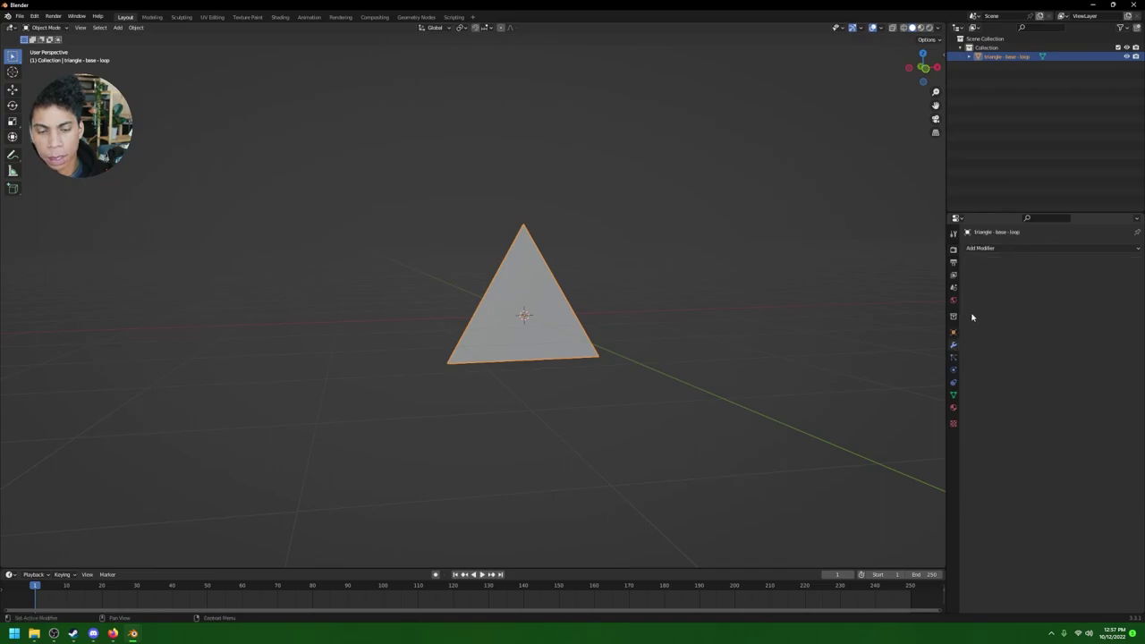
pyautogui.click(992, 249)
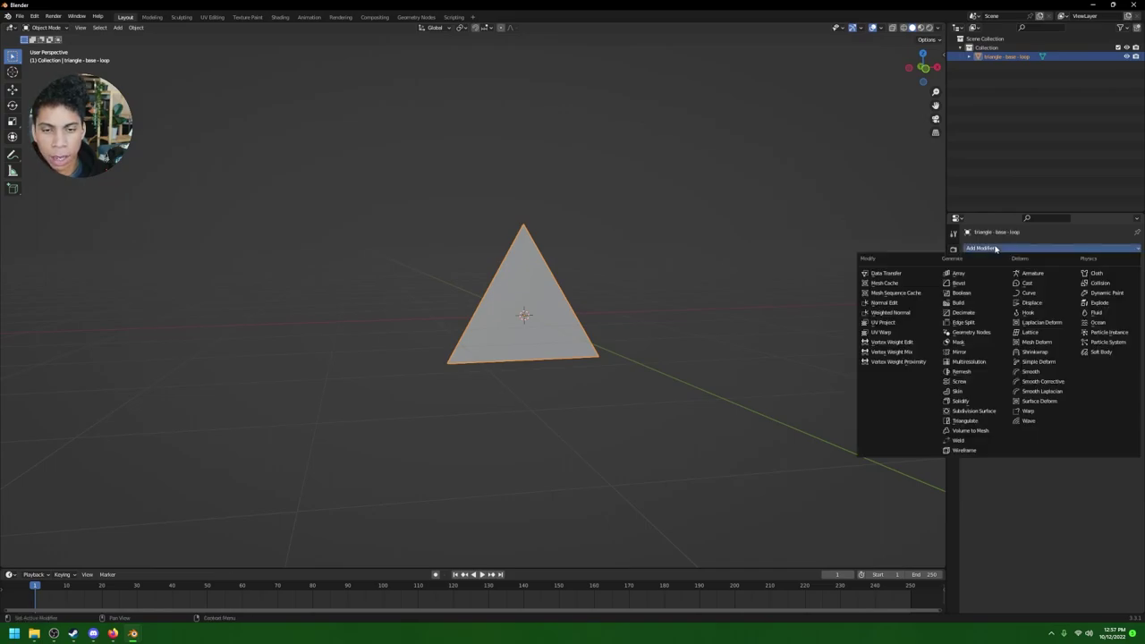
pyautogui.click(972, 283)
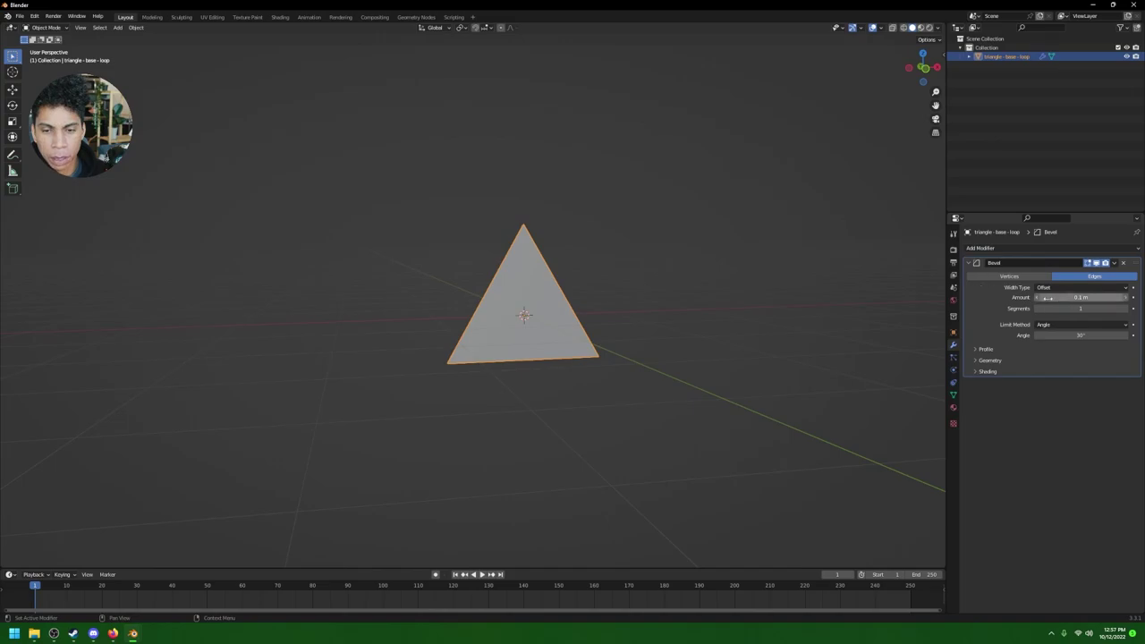
# Step: Try changing the Bevel modifier's amount while it affects edges, and undo the change
pyautogui.click(995, 362)
pyautogui.click(994, 361)
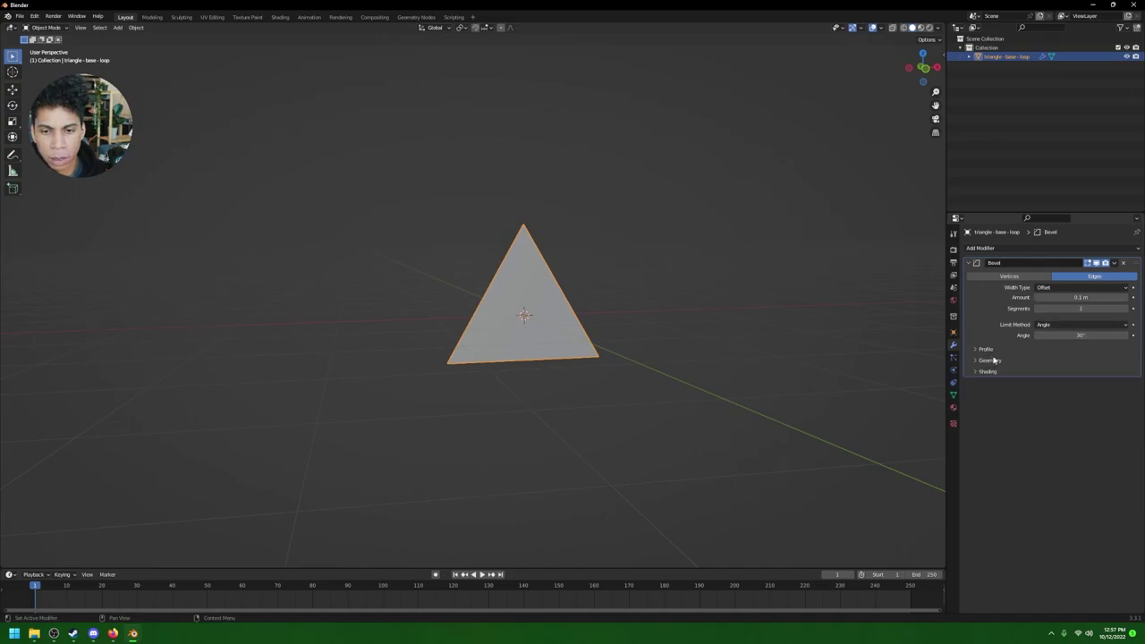
pyautogui.click(991, 351)
pyautogui.click(991, 350)
pyautogui.click(995, 371)
pyautogui.click(996, 371)
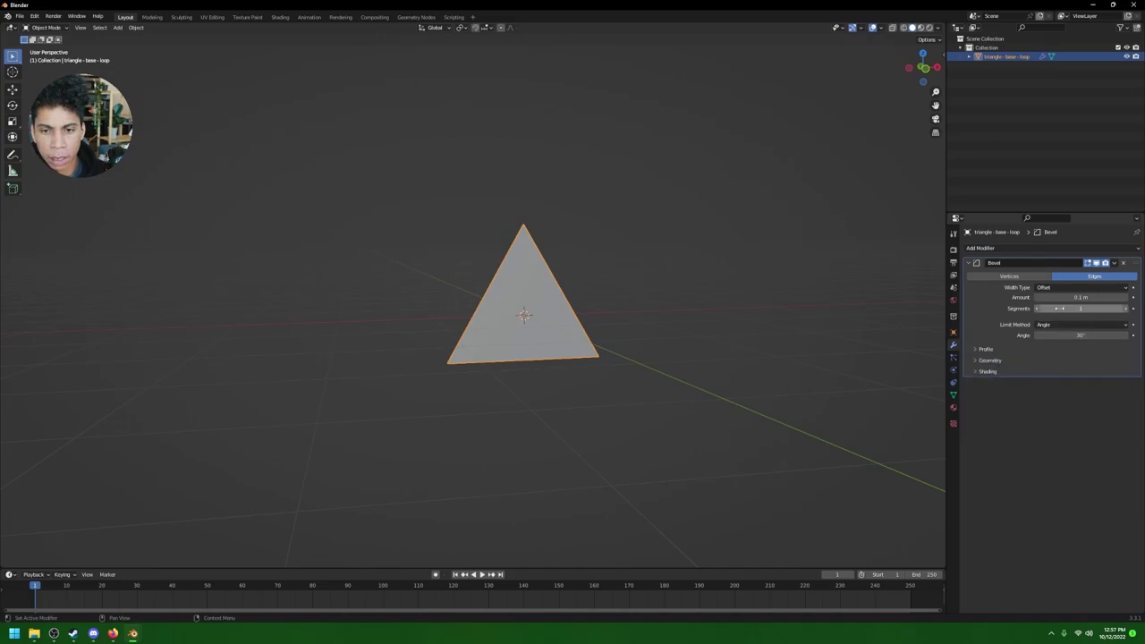
pyautogui.moveTo(1073, 297); pyautogui.dragTo(1036, 309)
pyautogui.hotkey('ctrl', 'z')
# Step: Switch the Bevel modifier to affect vertices and set its amount to 0.07 m
pyautogui.click(1035, 279)
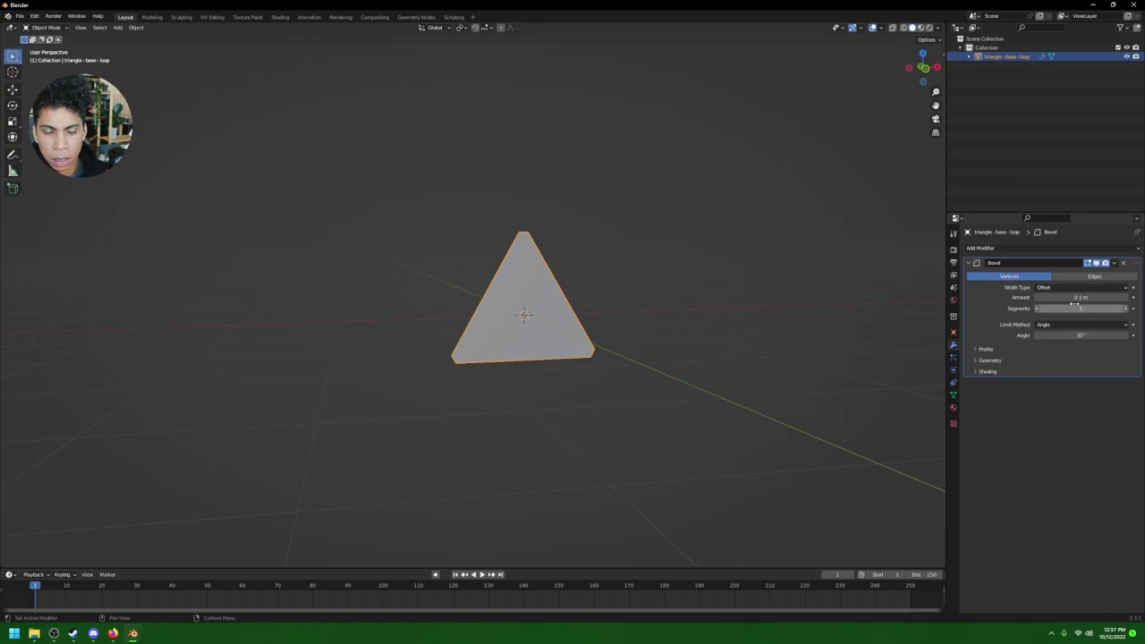
pyautogui.moveTo(1077, 297)
pyautogui.mouseDown()
pyautogui.moveTo(1109, 297)
pyautogui.moveTo(1058, 297)
pyautogui.mouseUp()
pyautogui.click(672, 325)
pyautogui.click(537, 310)
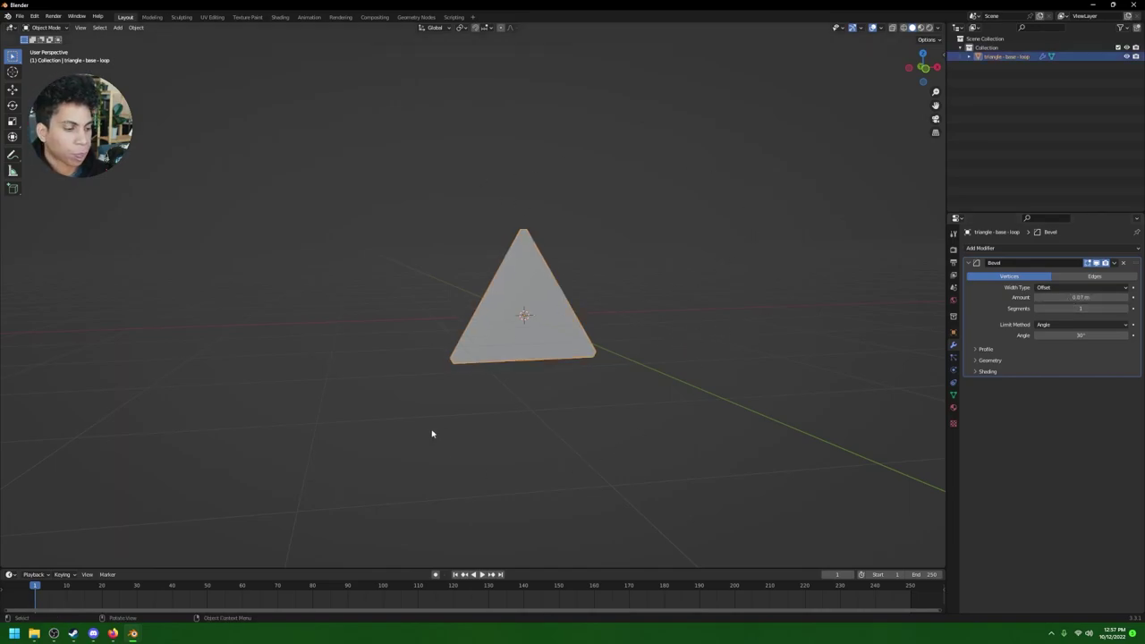
pyautogui.click(658, 289)
pyautogui.click(968, 264)
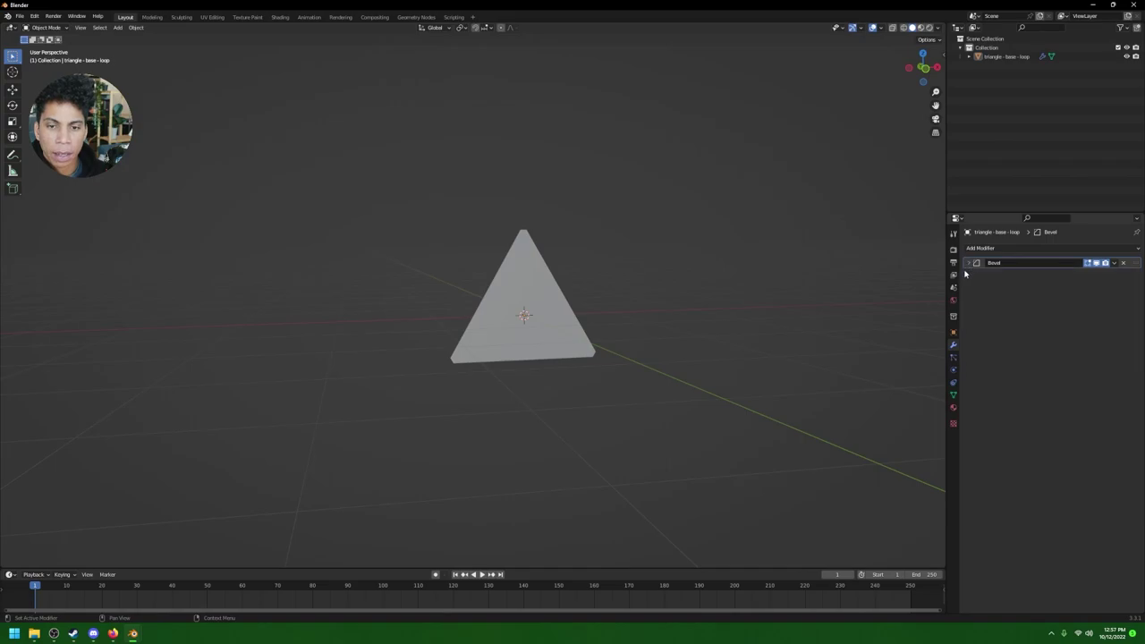
# Step: Apply the Bevel modifier to the triangle mesh
pyautogui.moveTo(633, 296); pyautogui.dragTo(568, 307, button='middle')
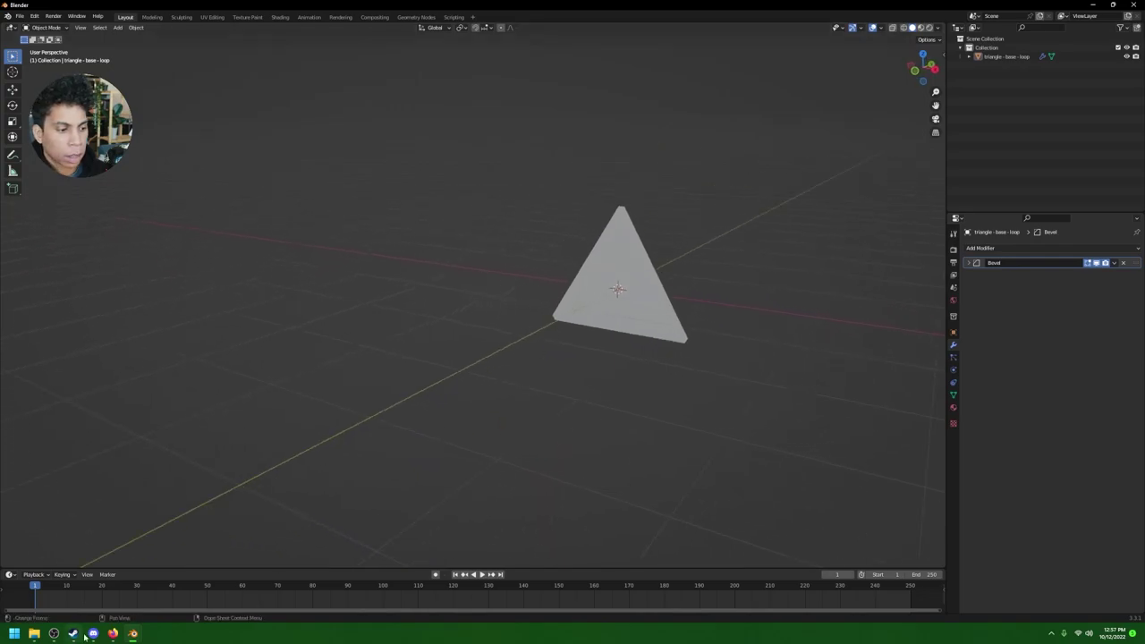
pyautogui.moveTo(134, 633)
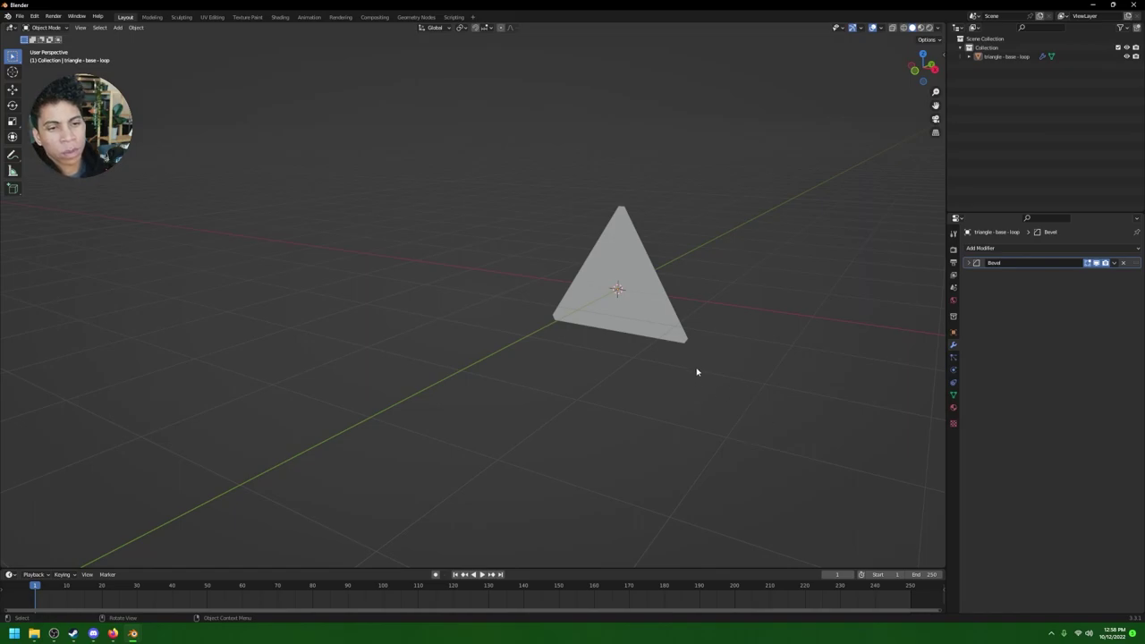
pyautogui.click(665, 329)
pyautogui.moveTo(793, 313)
pyautogui.mouseDown(button='middle')
pyautogui.moveTo(757, 319)
pyautogui.moveTo(802, 314)
pyautogui.moveTo(543, 361)
pyautogui.moveTo(793, 312)
pyautogui.mouseUp(button='middle')
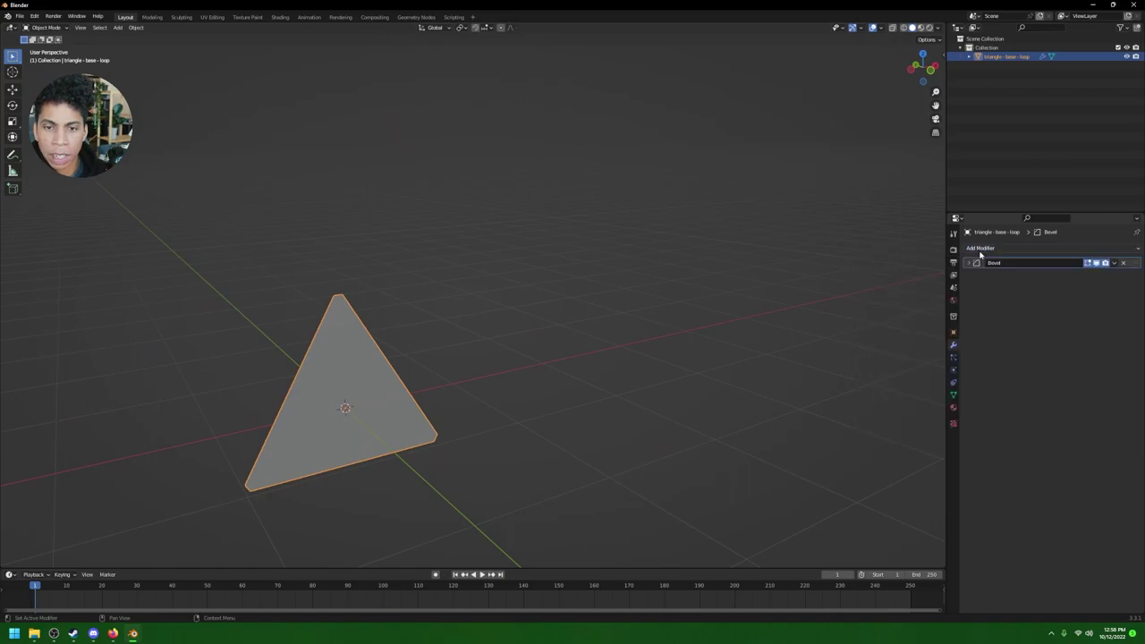
pyautogui.click(1113, 263)
pyautogui.click(1109, 274)
# Step: Extrude the triangle's face about 0.17 m along its normal in Edit Mode to give it thickness
pyautogui.moveTo(383, 340); pyautogui.dragTo(471, 324, button='middle')
pyautogui.press('Tab')
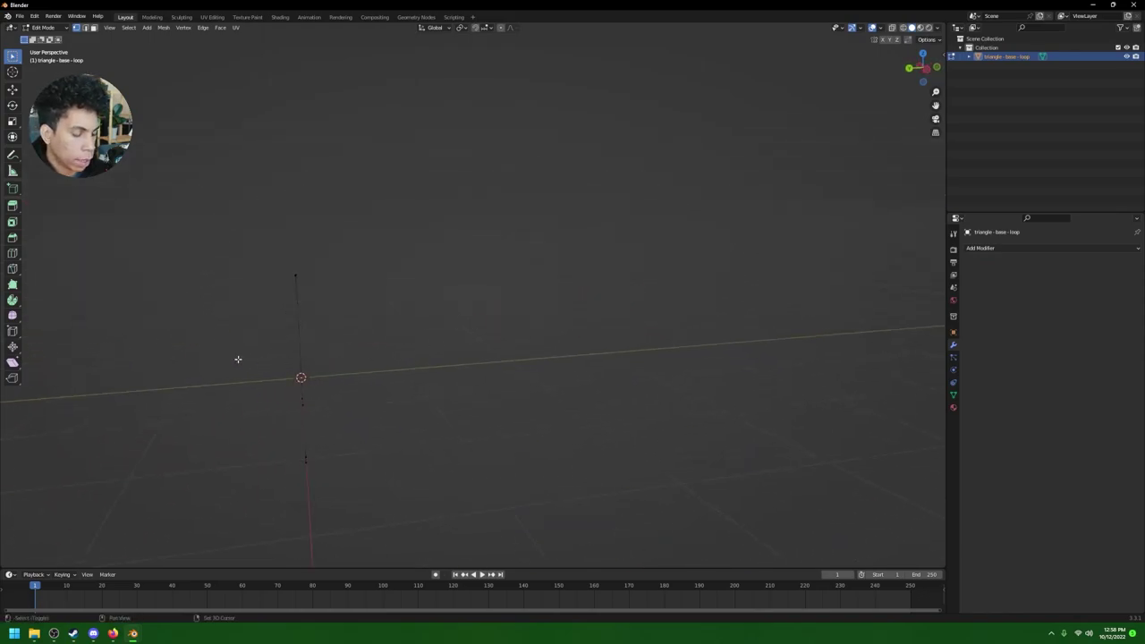
pyautogui.moveTo(237, 359); pyautogui.dragTo(337, 357, button='middle')
pyautogui.moveTo(408, 332); pyautogui.dragTo(379, 342, button='middle')
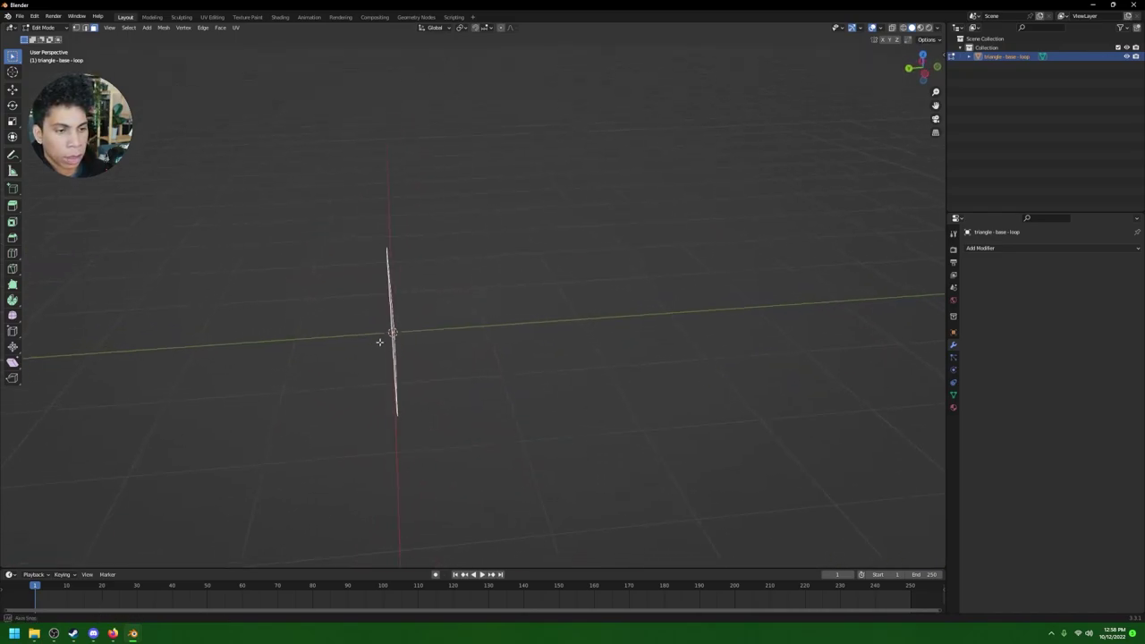
pyautogui.press('e')
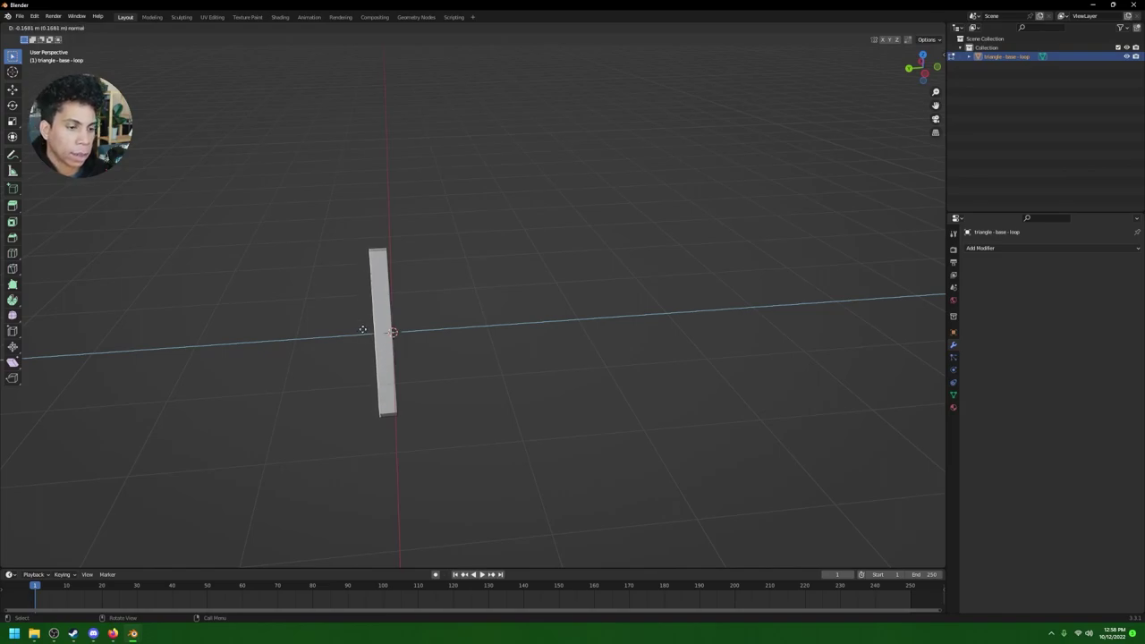
pyautogui.click(362, 330)
# Step: Delete the front and back triangular faces so only the outer band remains, and return to Object Mode
pyautogui.moveTo(404, 322); pyautogui.dragTo(297, 343, button='middle')
pyautogui.click(419, 330)
pyautogui.click(306, 350)
pyautogui.press('x')
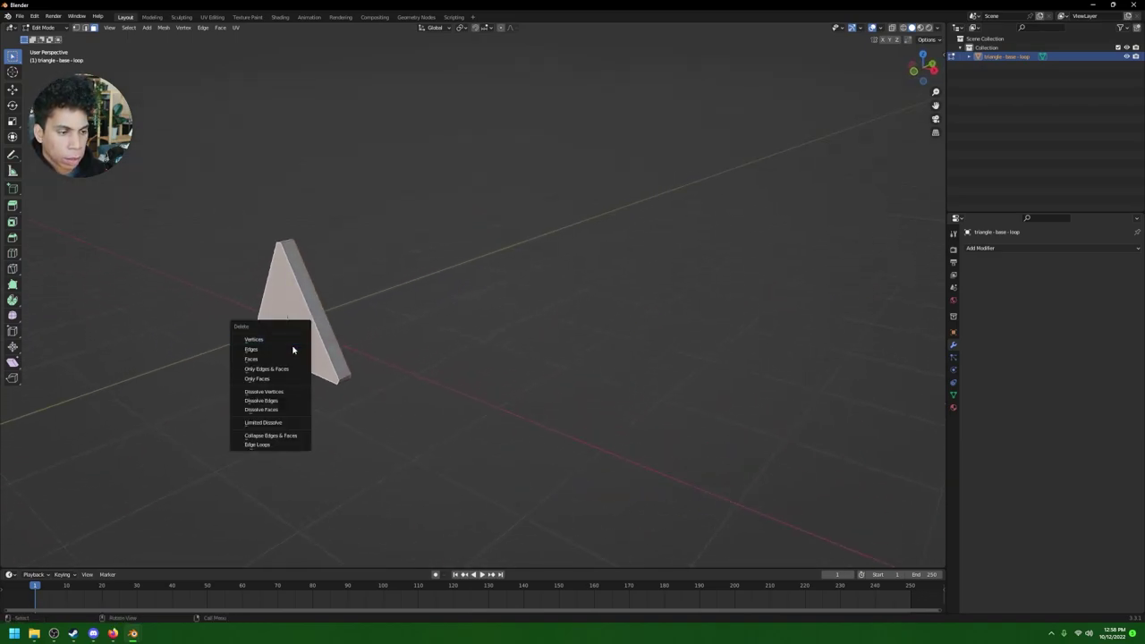
pyautogui.click(295, 359)
pyautogui.press('Tab')
pyautogui.moveTo(337, 321); pyautogui.dragTo(393, 333, button='middle')
# Step: Add a Plain Axes empty at the world origin, in the middle of the triangle loop
pyautogui.click(530, 325)
pyautogui.click(466, 352)
pyautogui.hotkey('shift', 'a')
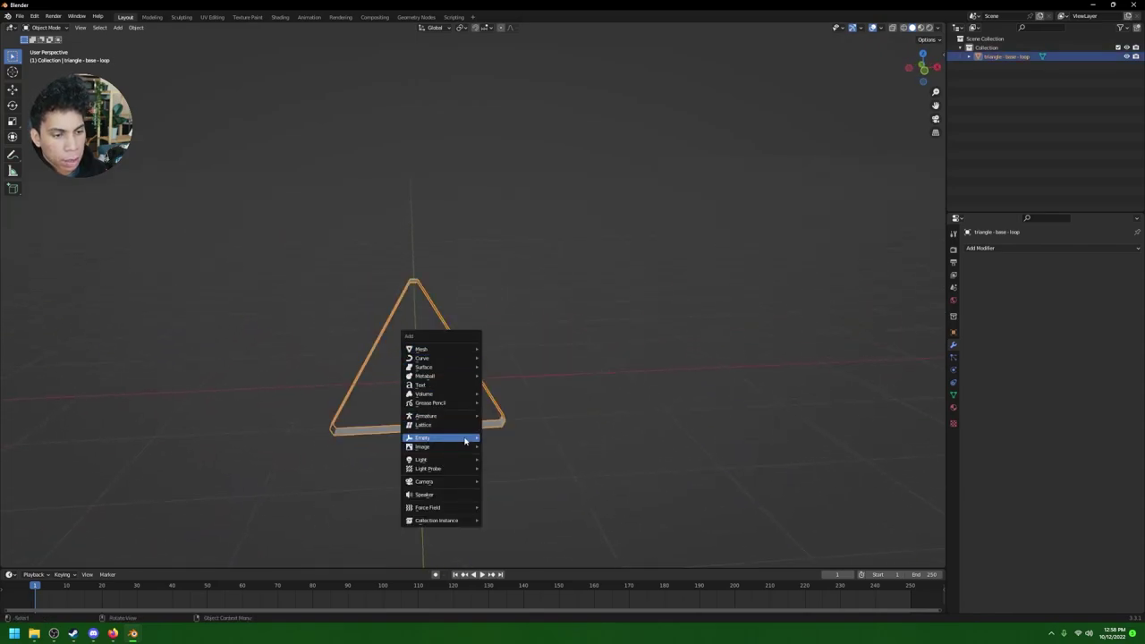
pyautogui.moveTo(464, 440)
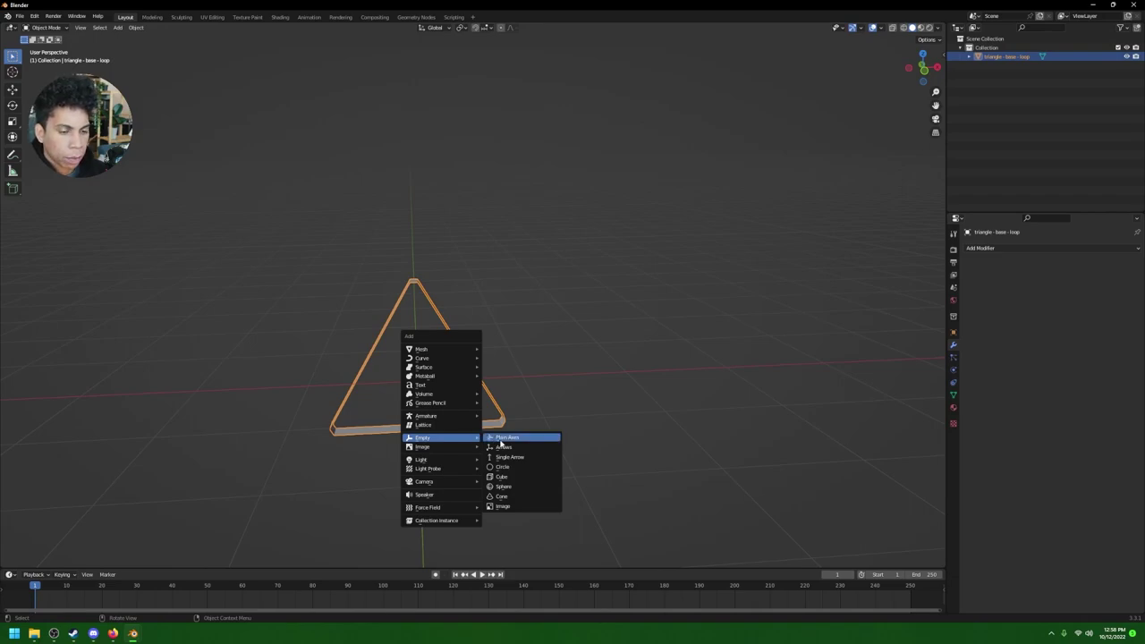
pyautogui.click(504, 438)
pyautogui.moveTo(331, 354); pyautogui.dragTo(315, 334, button='middle')
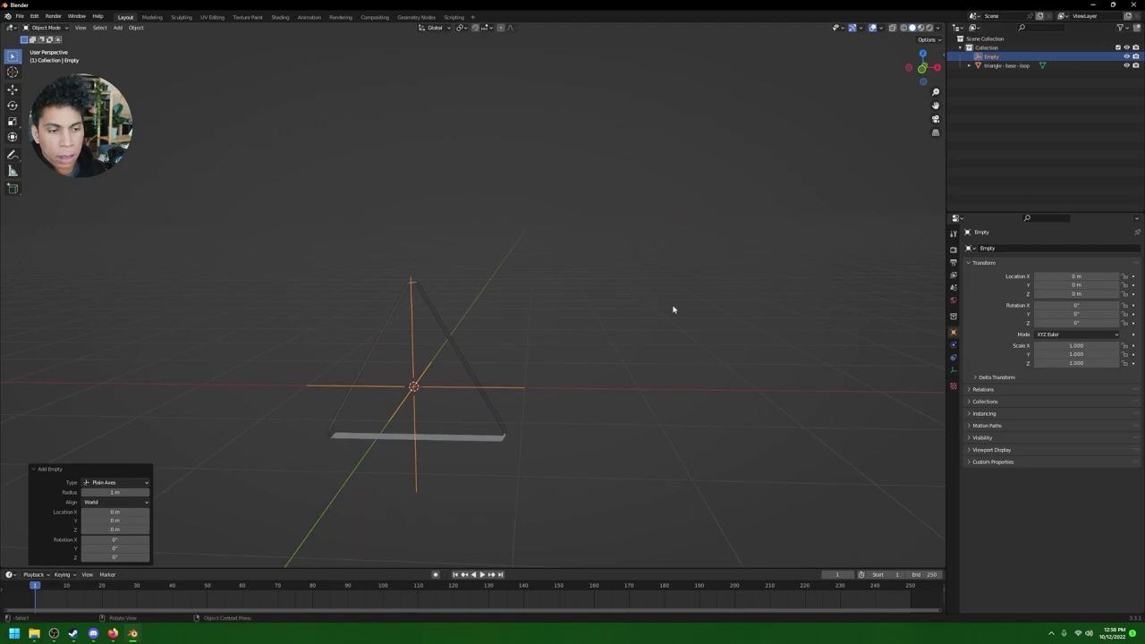
# Step: Rename the empty as "triangle - dupe - controller"
pyautogui.press('F2')
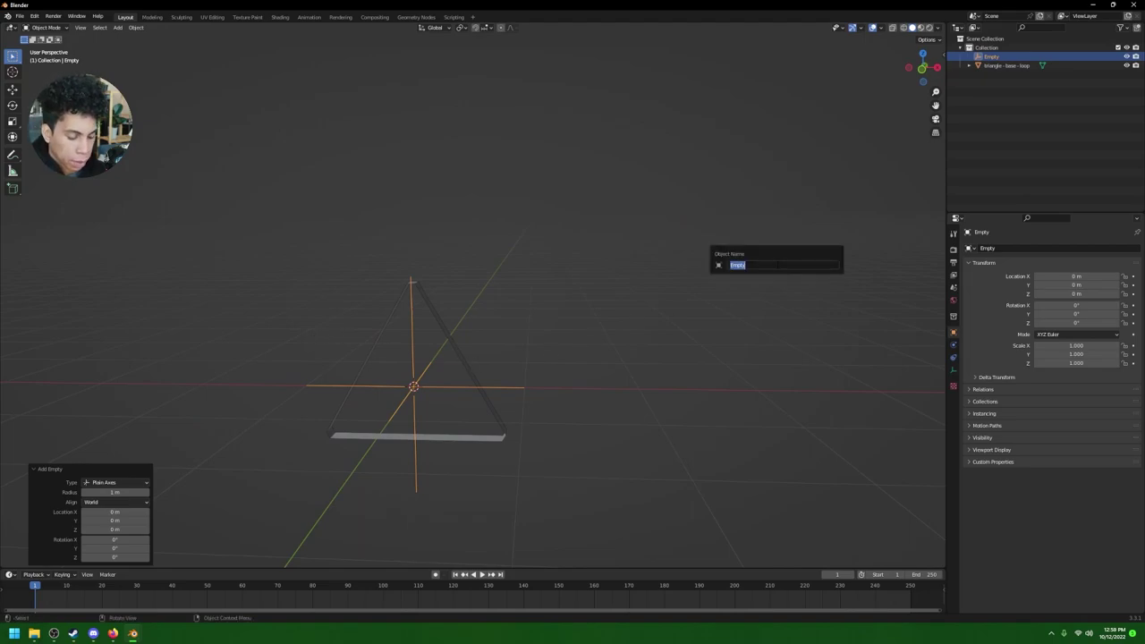
pyautogui.write('triangle')
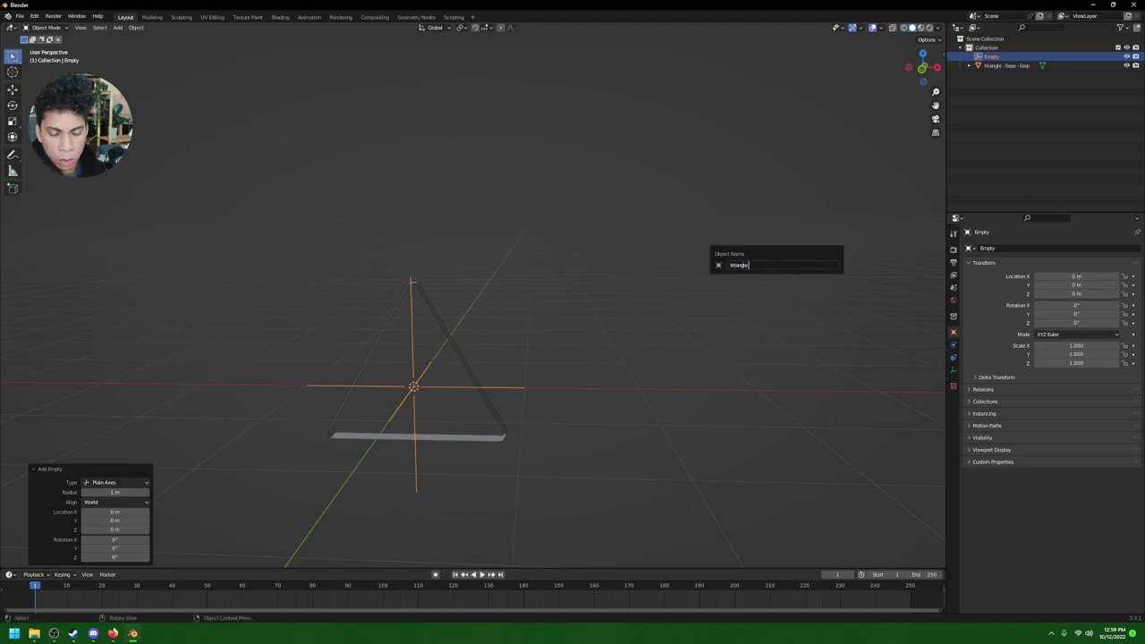
pyautogui.write(' - dupe - contro')
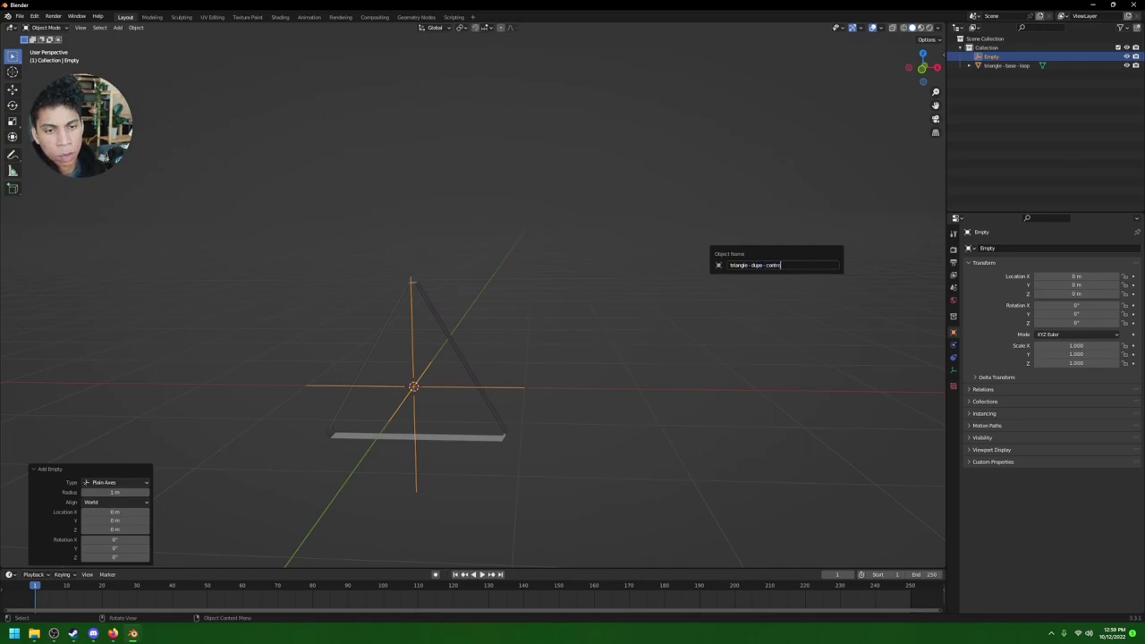
pyautogui.write('ller')
pyautogui.press('Return')
# Step: Select the triangle - base - loop object and add an Array modifier to it
pyautogui.click(1001, 56)
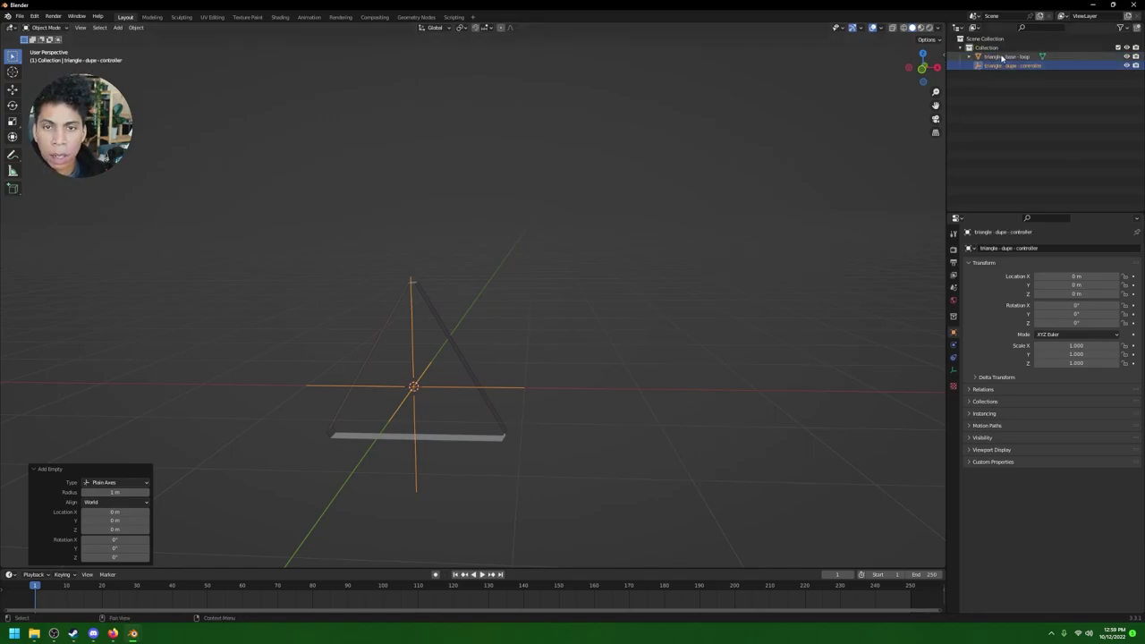
pyautogui.click(1009, 65)
pyautogui.click(1009, 56)
pyautogui.click(978, 250)
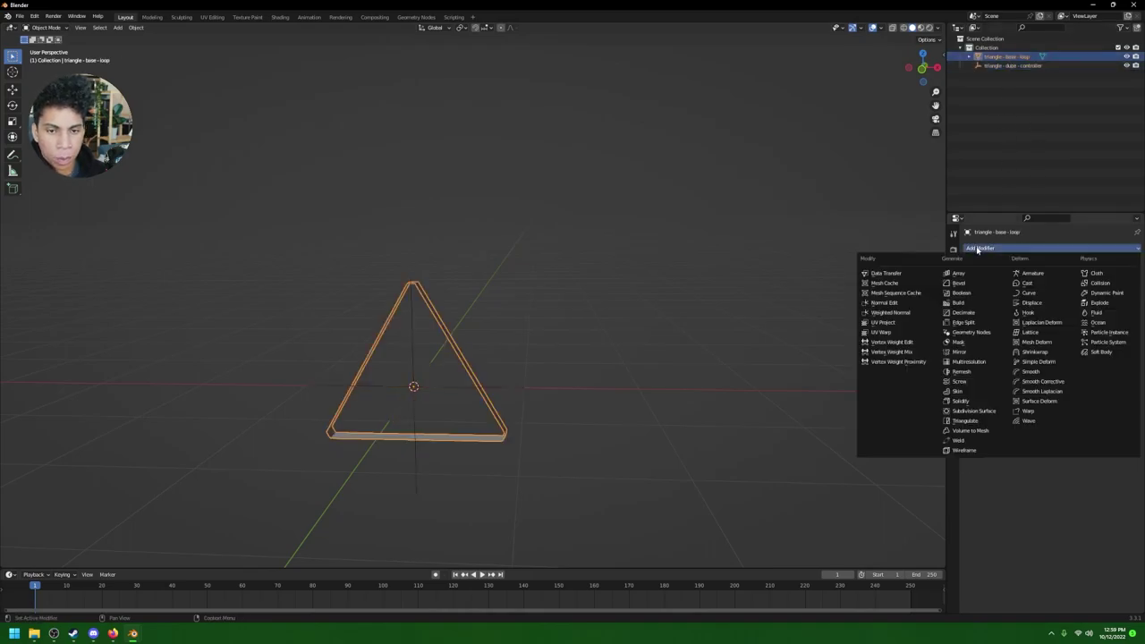
pyautogui.click(975, 273)
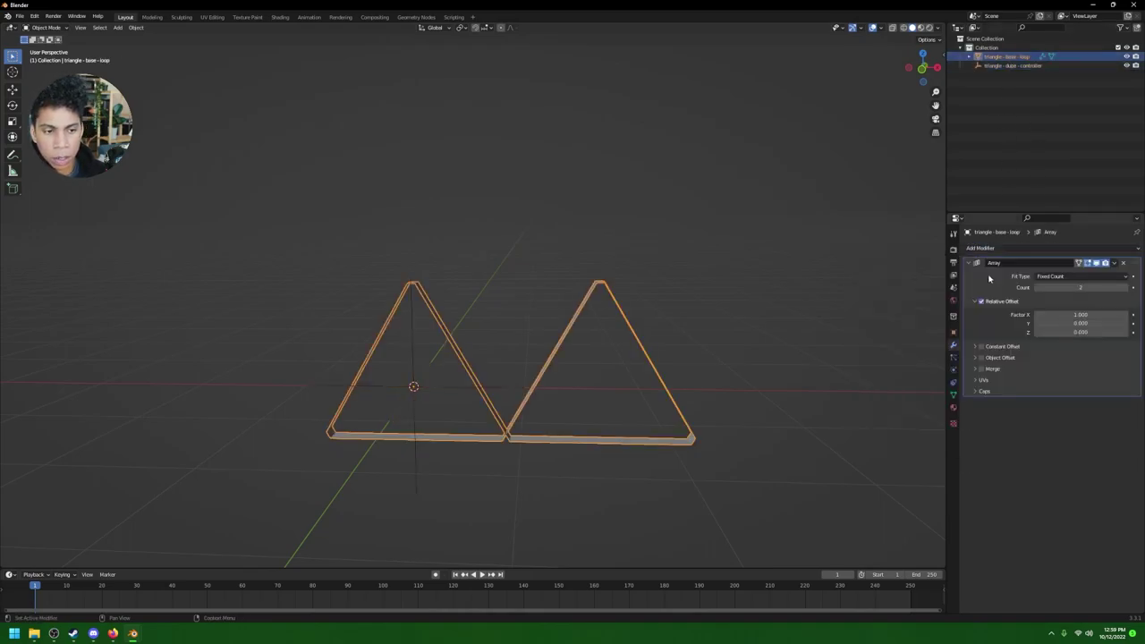
# Step: Switch the Array from Relative Offset to Object Offset, using triangle - dupe - controller as the offset object
pyautogui.click(981, 301)
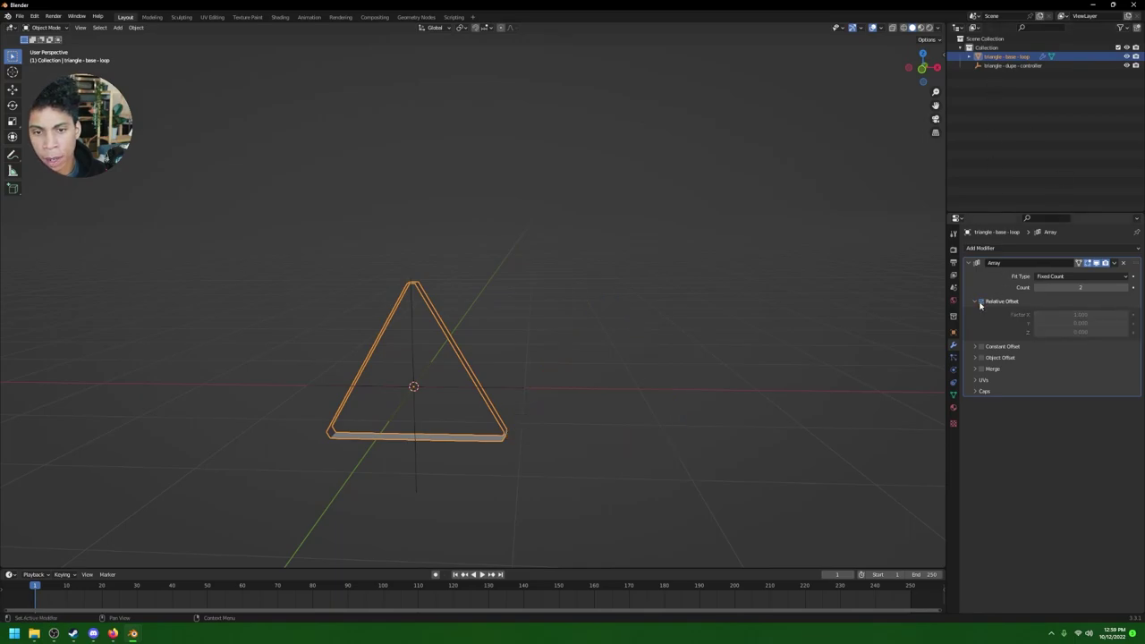
pyautogui.click(975, 302)
pyautogui.click(977, 312)
pyautogui.click(978, 312)
pyautogui.click(982, 324)
pyautogui.click(975, 324)
pyautogui.click(1074, 337)
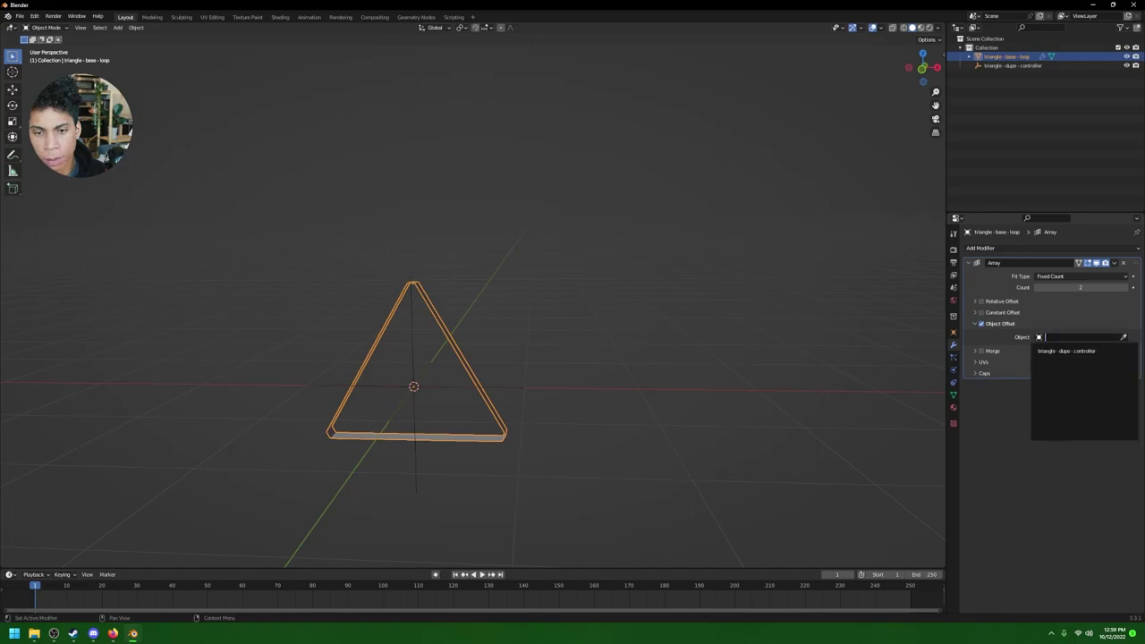
pyautogui.click(1062, 351)
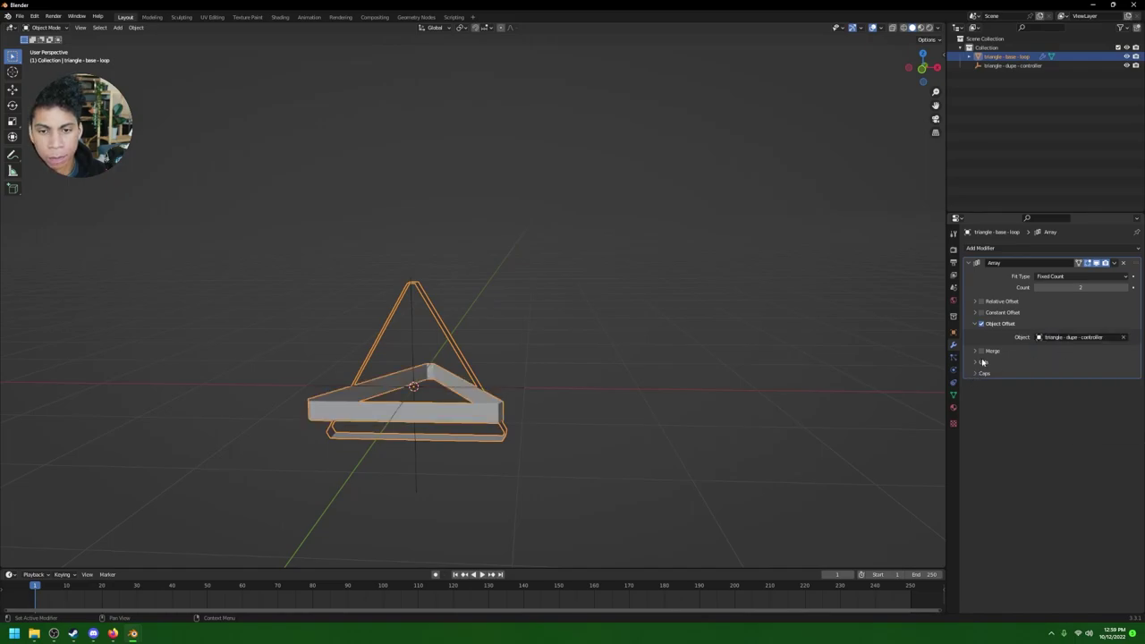
# Step: Rotate the controller empty 90° around the global X axis
pyautogui.click(502, 460)
pyautogui.click(445, 415)
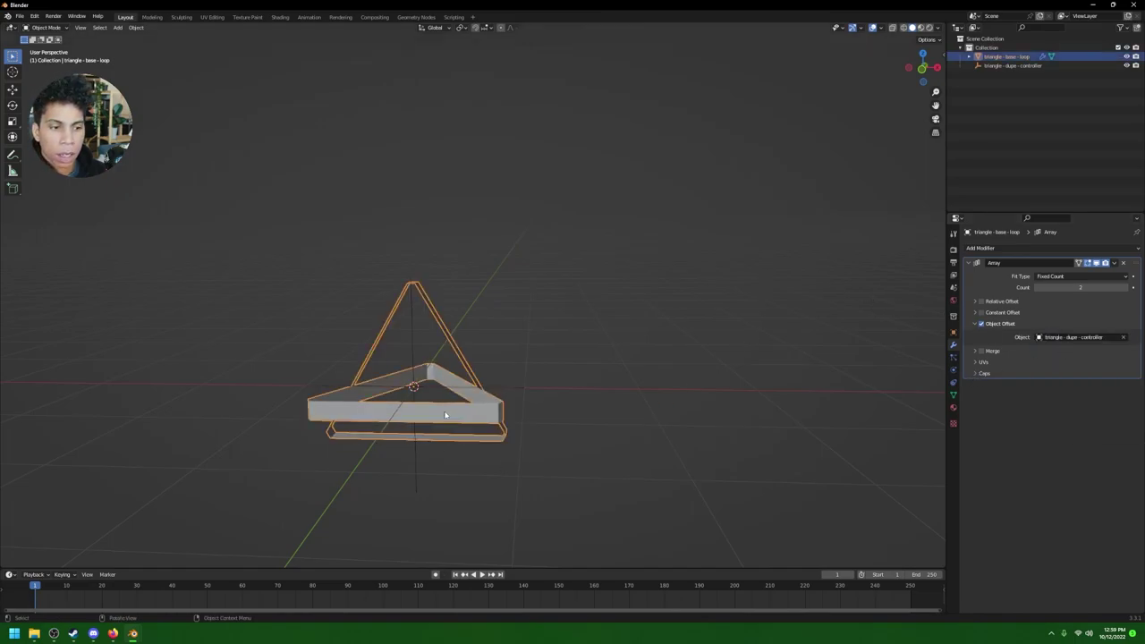
pyautogui.click(499, 391)
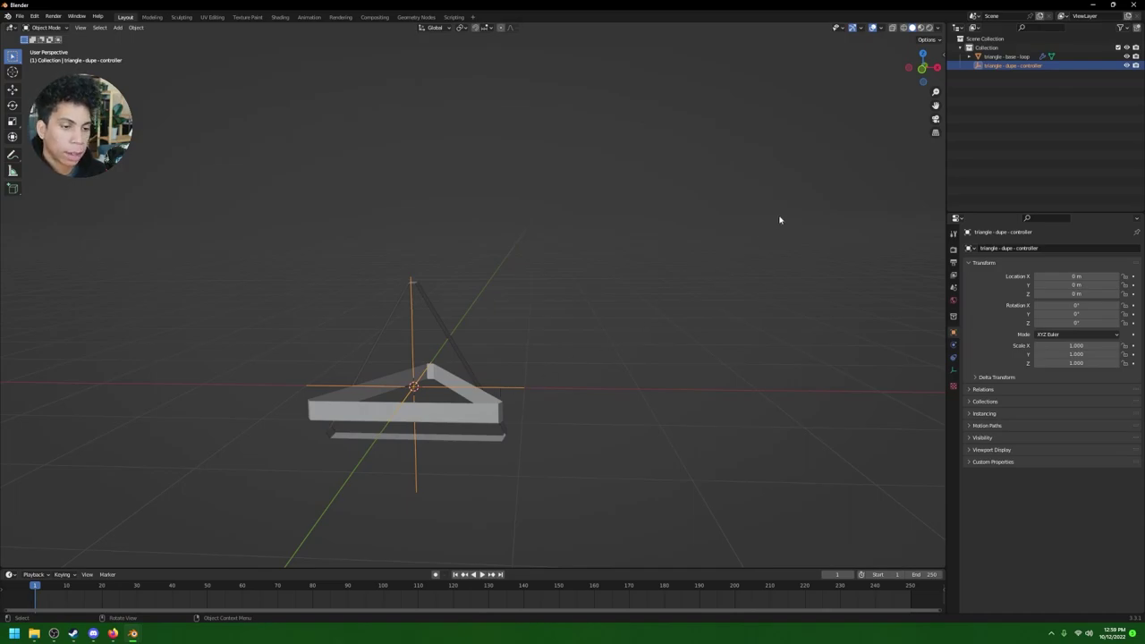
pyautogui.write('rx90')
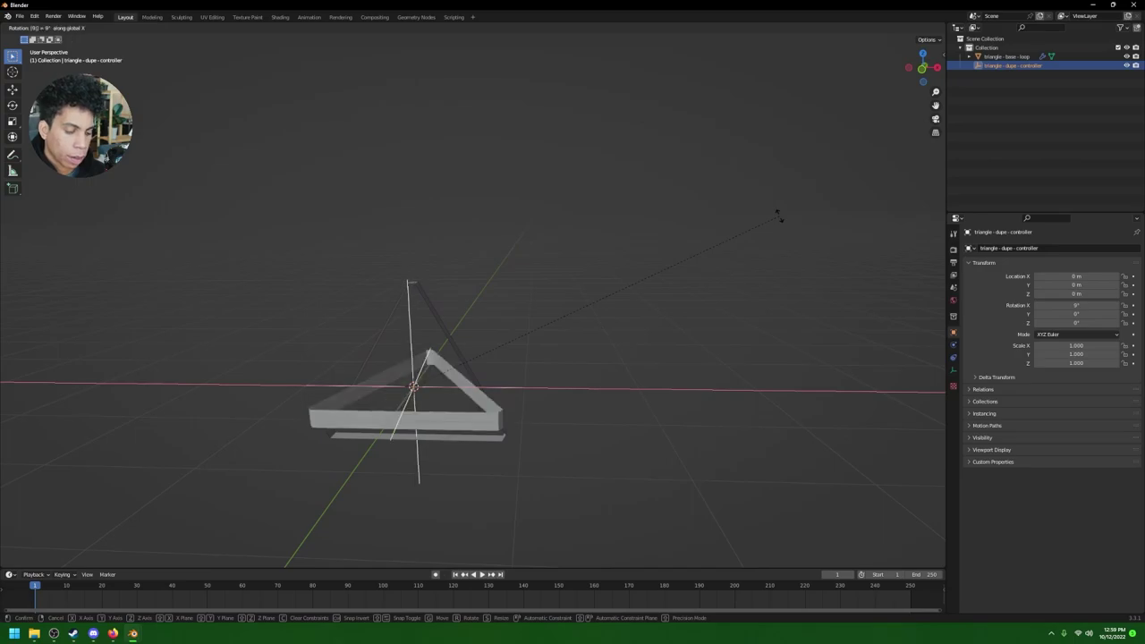
pyautogui.press('Return')
# Step: Enable Constant Offset in the triangle loop's Array modifier and set its X distance to 0 m
pyautogui.click(1002, 66)
pyautogui.click(1000, 57)
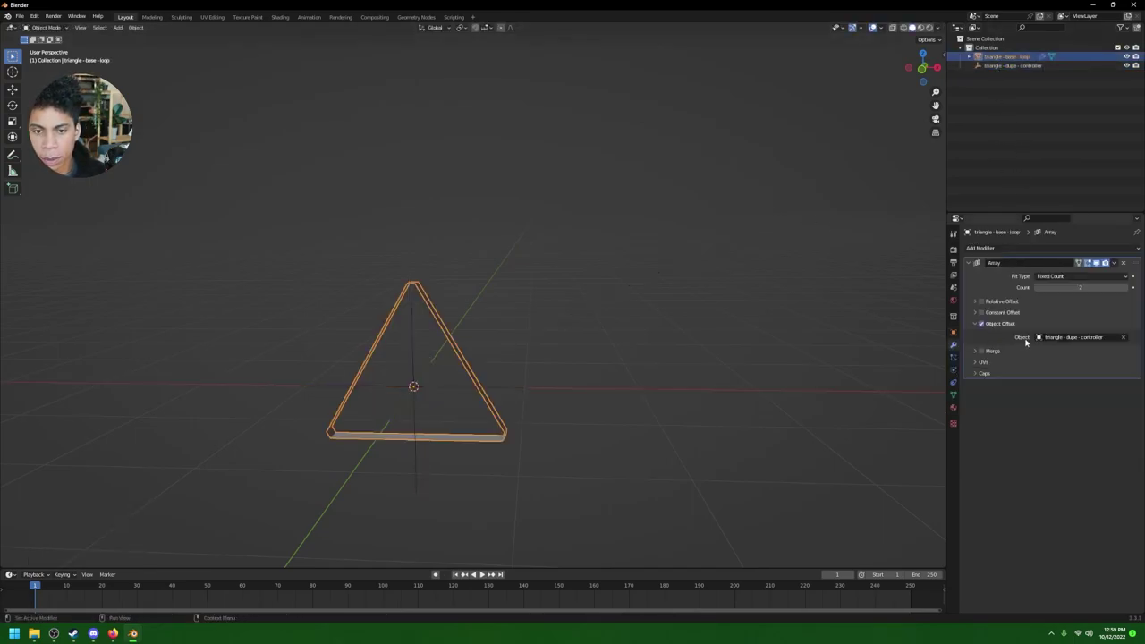
pyautogui.click(982, 313)
pyautogui.click(976, 313)
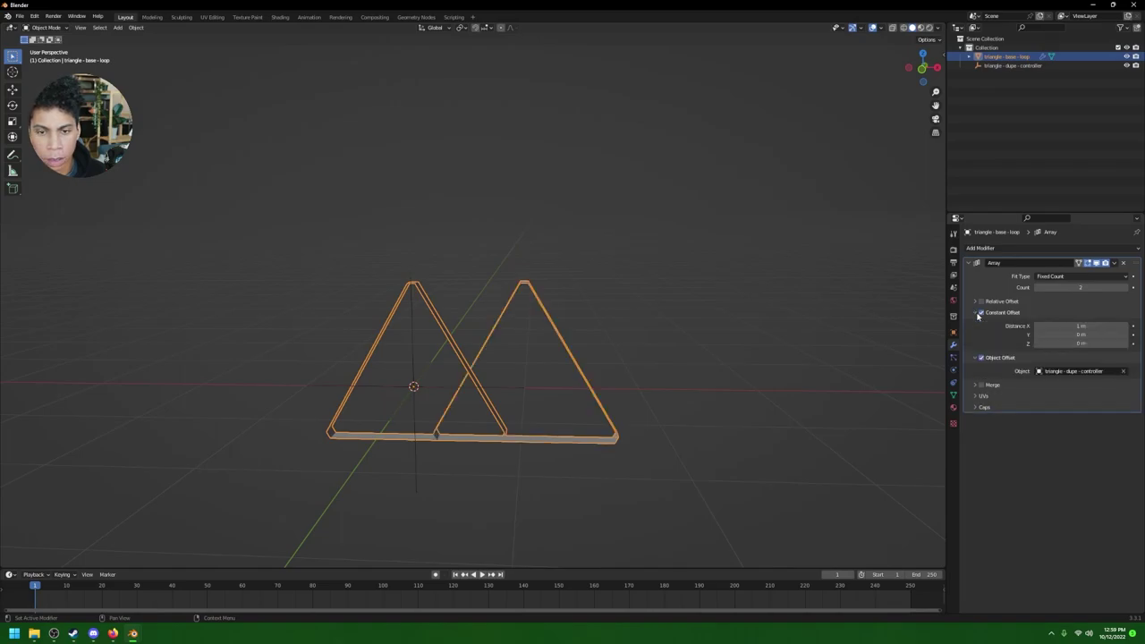
pyautogui.click(1070, 326)
pyautogui.write('0')
pyautogui.press('Return')
# Step: Try a Y distance of 1 m for the constant offset and return it to 0 m
pyautogui.click(1070, 335)
pyautogui.write('1')
pyautogui.press('Return')
pyautogui.click(1070, 335)
pyautogui.write('0')
pyautogui.press('Return')
# Step: Try a constant offset of 1 m on all three axes at once and undo it
pyautogui.moveTo(1077, 325); pyautogui.dragTo(1078, 343)
pyautogui.write('1')
pyautogui.press('Return')
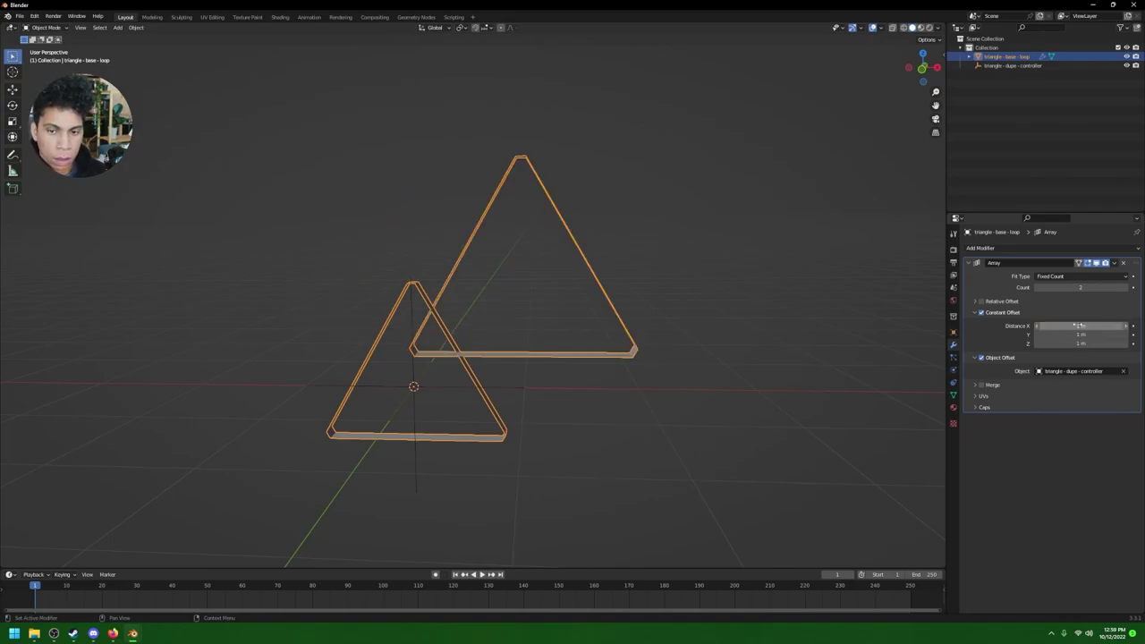
pyautogui.hotkey('ctrl', 'z')
# Step: Try a Z distance of 1 m for the constant offset and switch Constant Offset back off
pyautogui.click(1065, 343)
pyautogui.write('1')
pyautogui.press('Return')
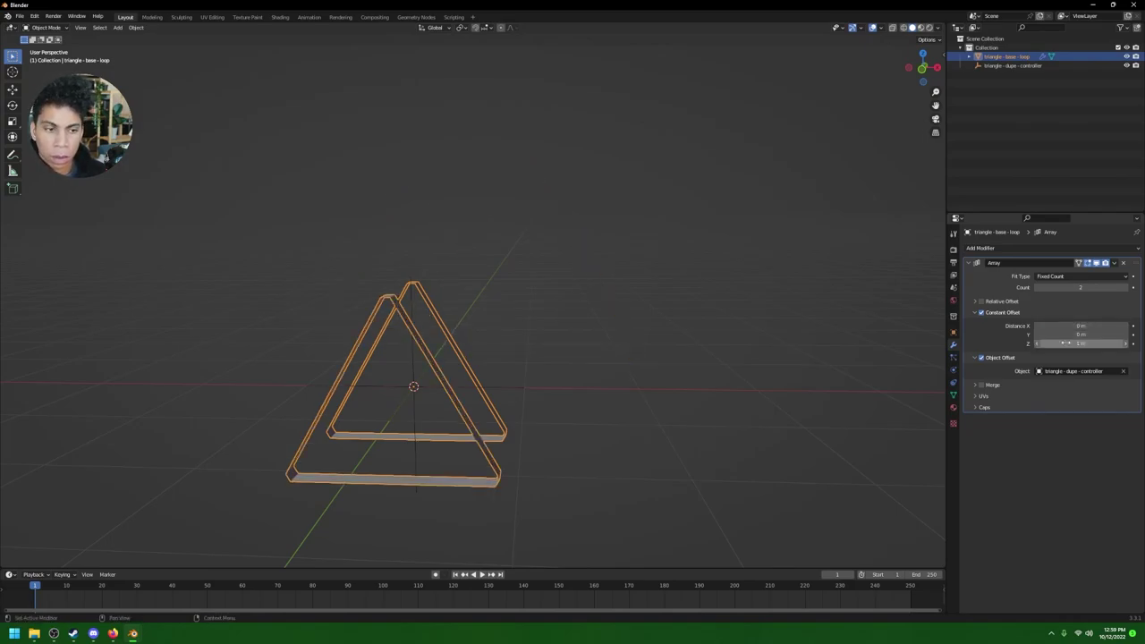
pyautogui.keyDown('ctrl'); pyautogui.scroll(1, 1065, 344); pyautogui.keyUp('ctrl')
pyautogui.click(981, 313)
pyautogui.click(976, 312)
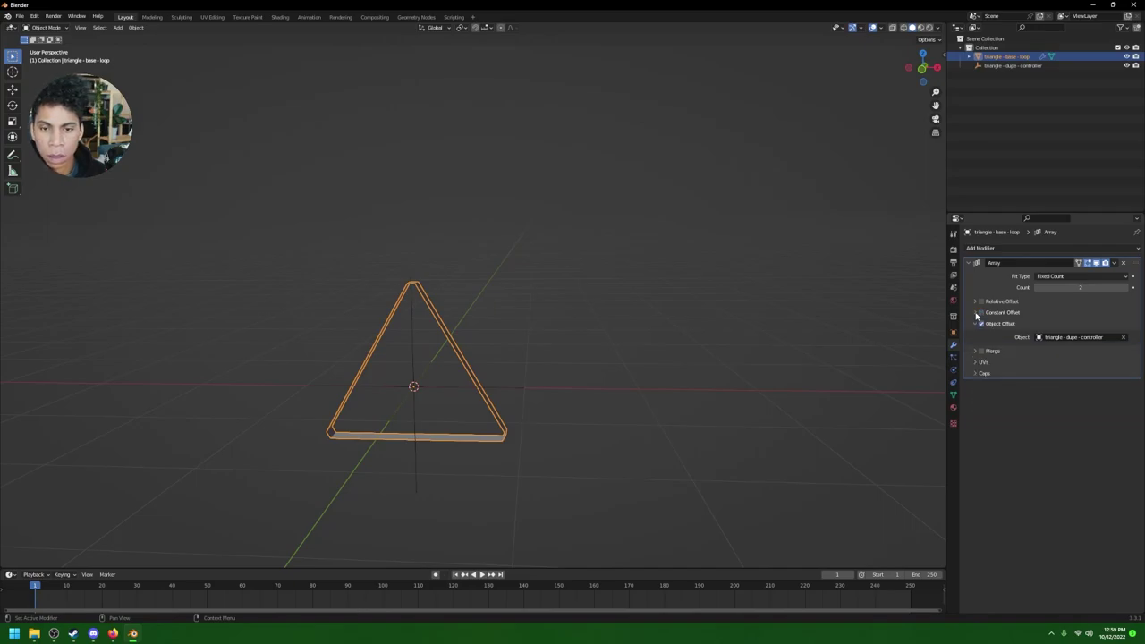
pyautogui.press('s')
pyautogui.rightClick(678, 367)
pyautogui.moveTo(669, 375); pyautogui.dragTo(607, 368, button='middle')
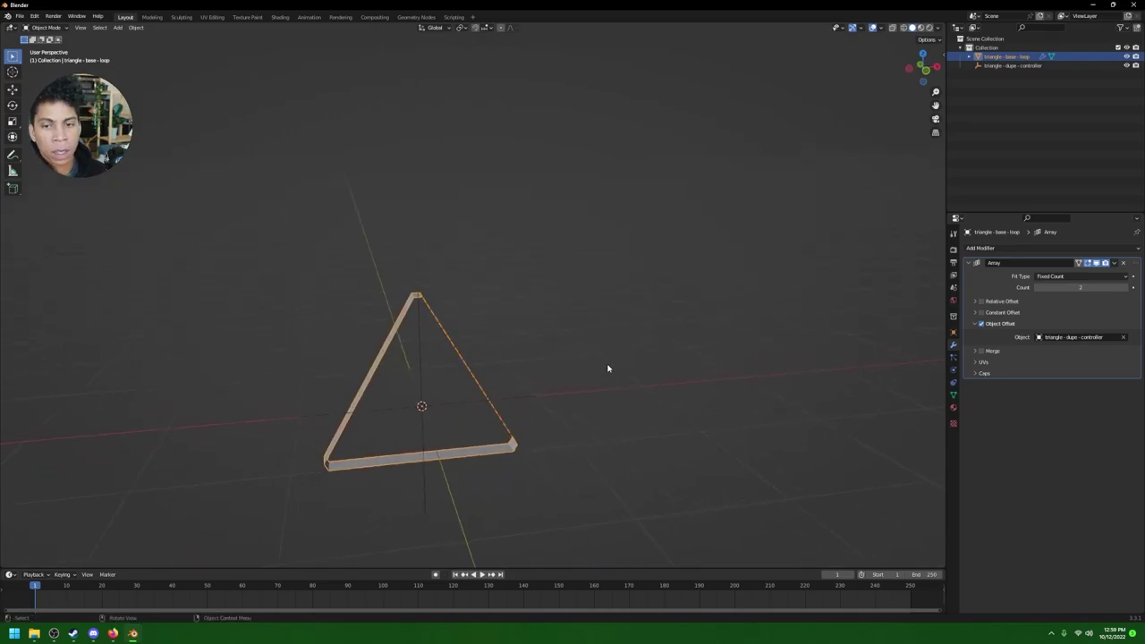
# Step: Scale the controller empty uniformly to about 1.368 so the duplicated triangle surrounds the original
pyautogui.click(1002, 66)
pyautogui.press('s')
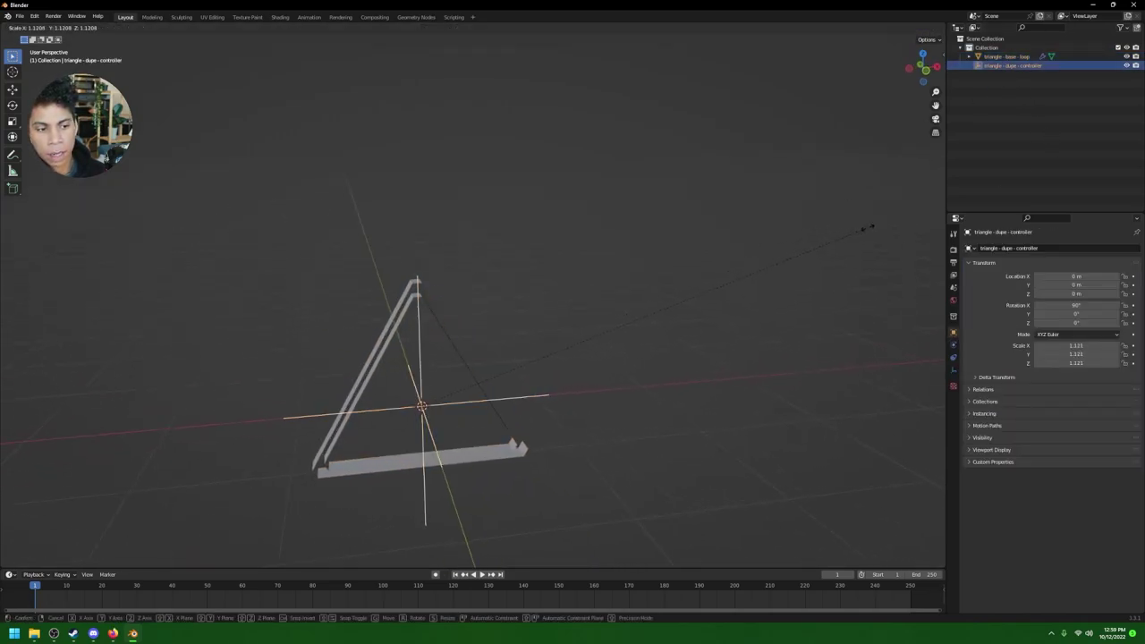
pyautogui.rightClick(916, 243)
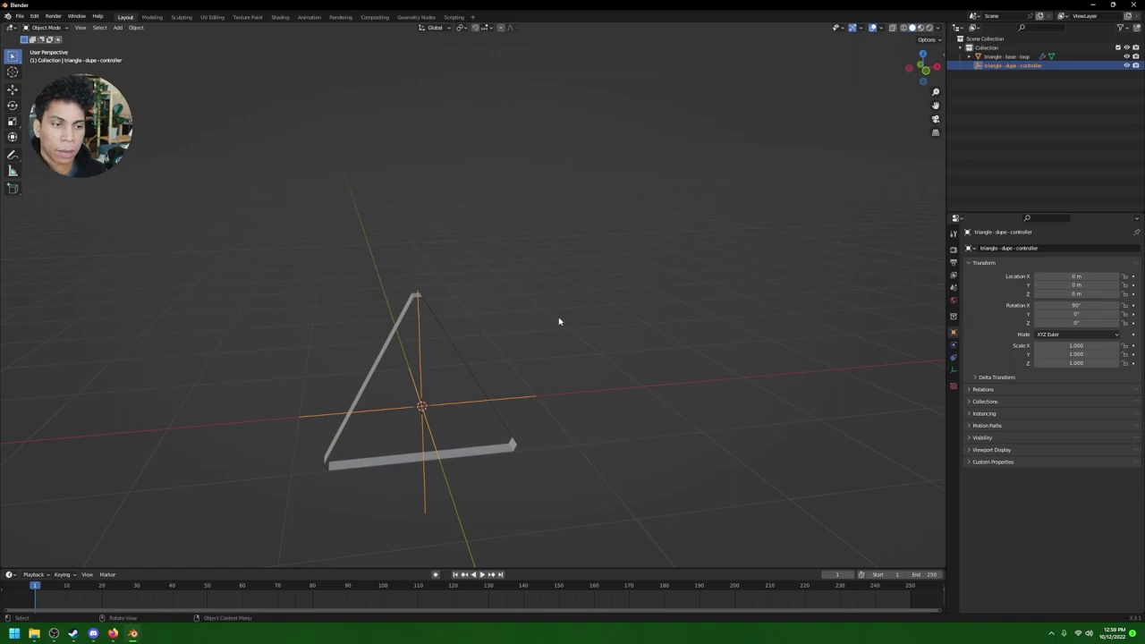
pyautogui.press('s')
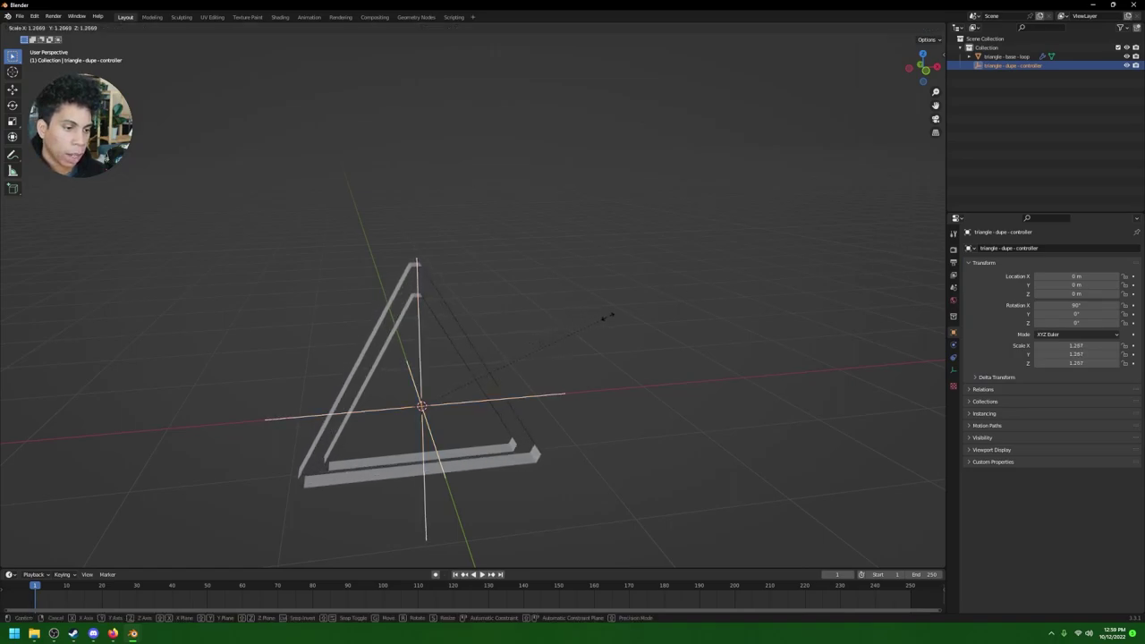
pyautogui.click(613, 326)
pyautogui.moveTo(613, 327)
pyautogui.mouseDown(button='middle')
pyautogui.moveTo(663, 310)
pyautogui.moveTo(613, 320)
pyautogui.mouseUp(button='middle')
# Step: Raise the count of the triangle loop's Array modifier to 21 and inspect the nested copies
pyautogui.click(993, 67)
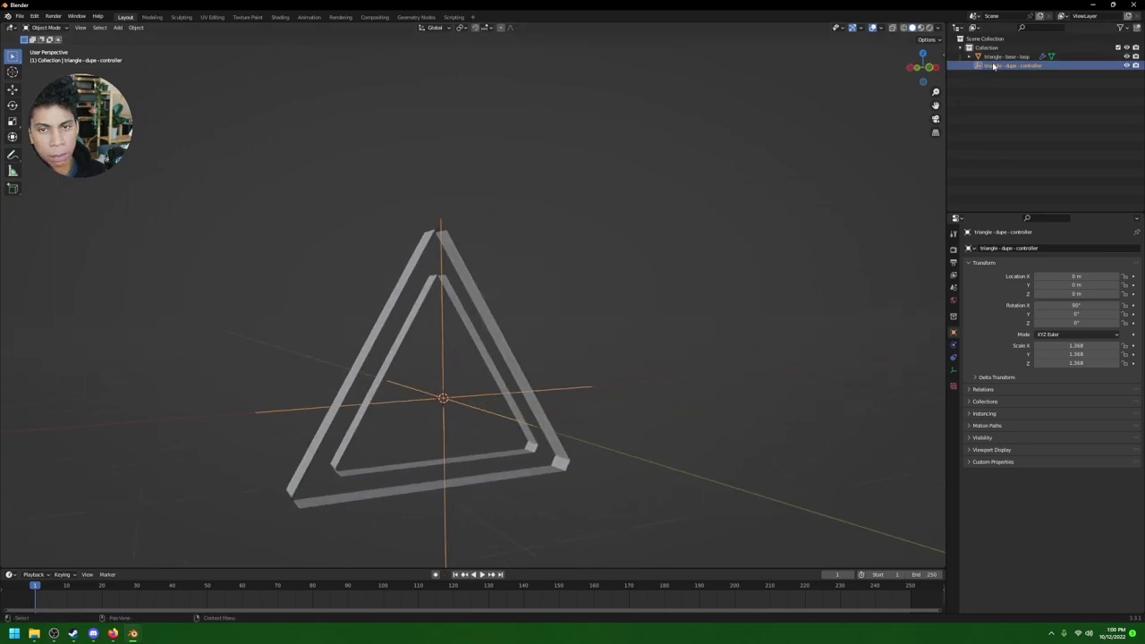
pyautogui.click(1000, 56)
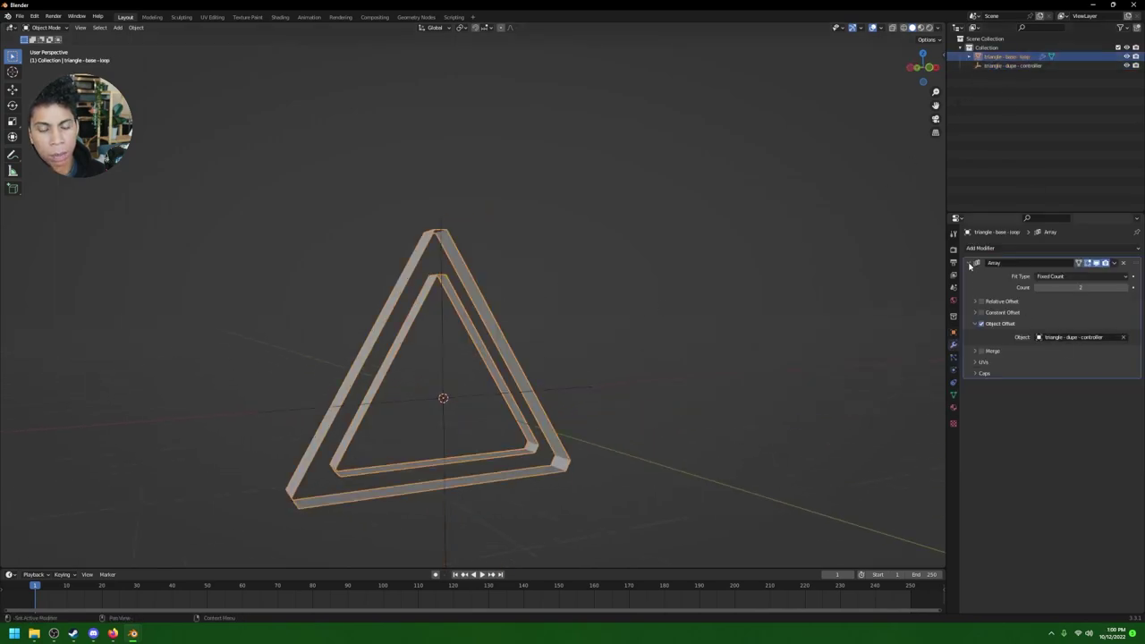
pyautogui.click(1004, 66)
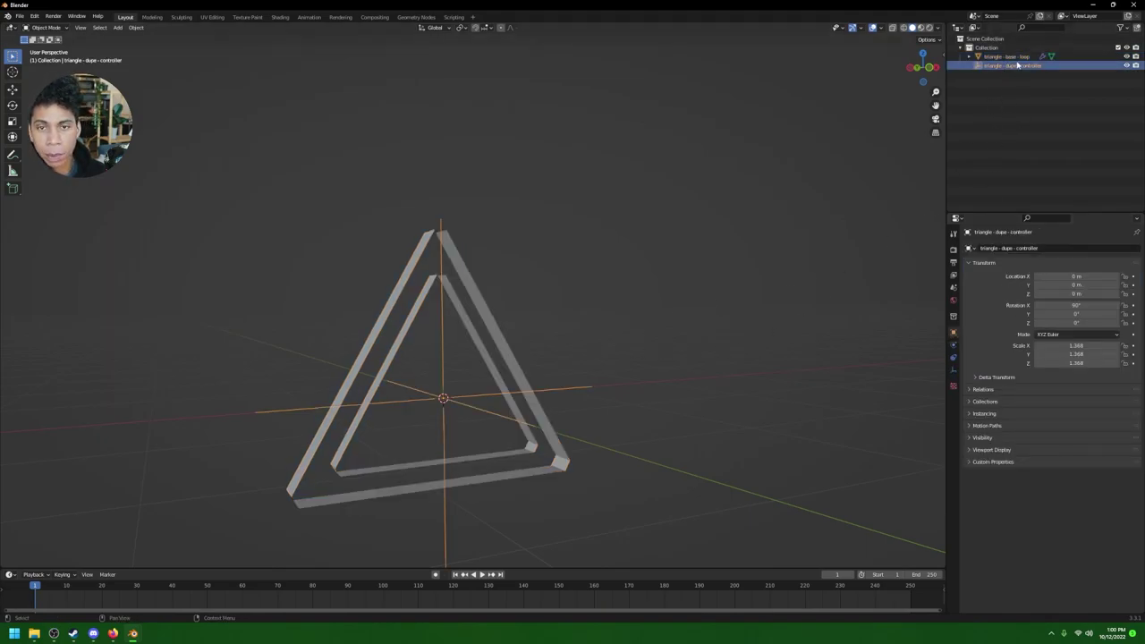
pyautogui.click(1008, 56)
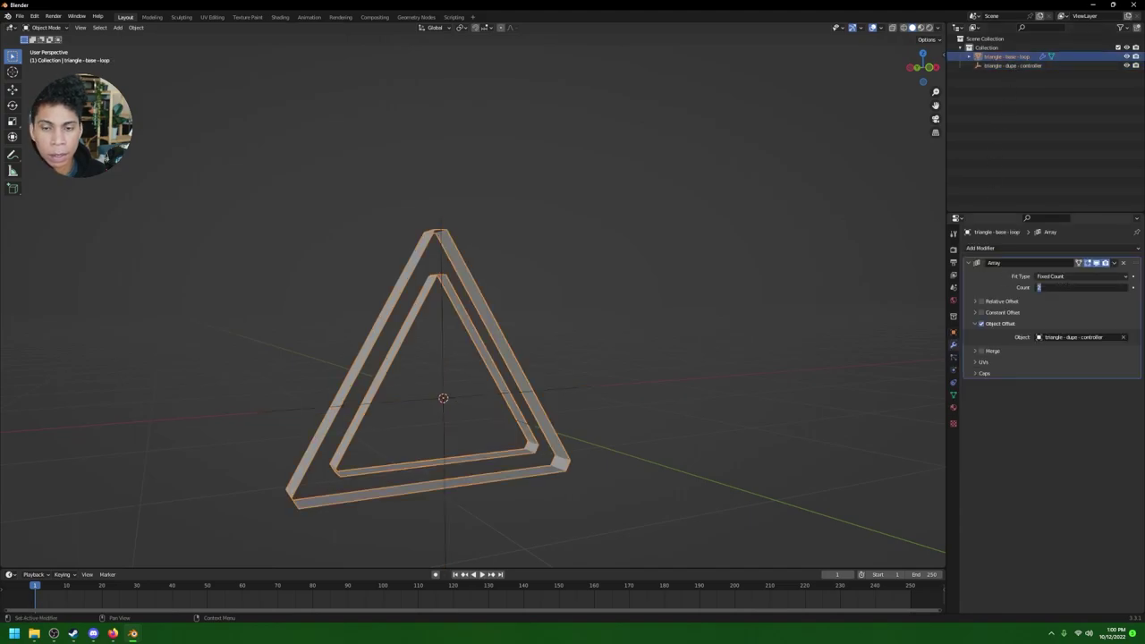
pyautogui.moveTo(1038, 287); pyautogui.dragTo(1066, 285)
pyautogui.scroll(-3, 729, 293)
pyautogui.click(728, 295)
pyautogui.moveTo(728, 296); pyautogui.dragTo(778, 306, button='middle')
pyautogui.moveTo(1061, 286); pyautogui.dragTo(1124, 286)
pyautogui.scroll(-20, 547, 281)
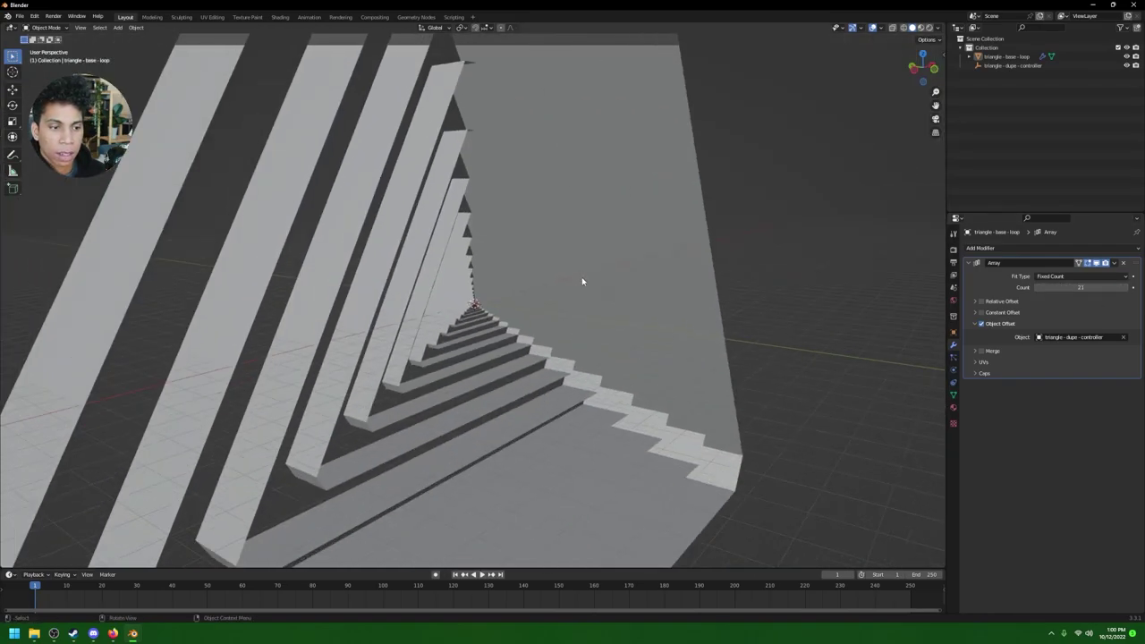
pyautogui.moveTo(583, 281); pyautogui.dragTo(554, 287, button='middle')
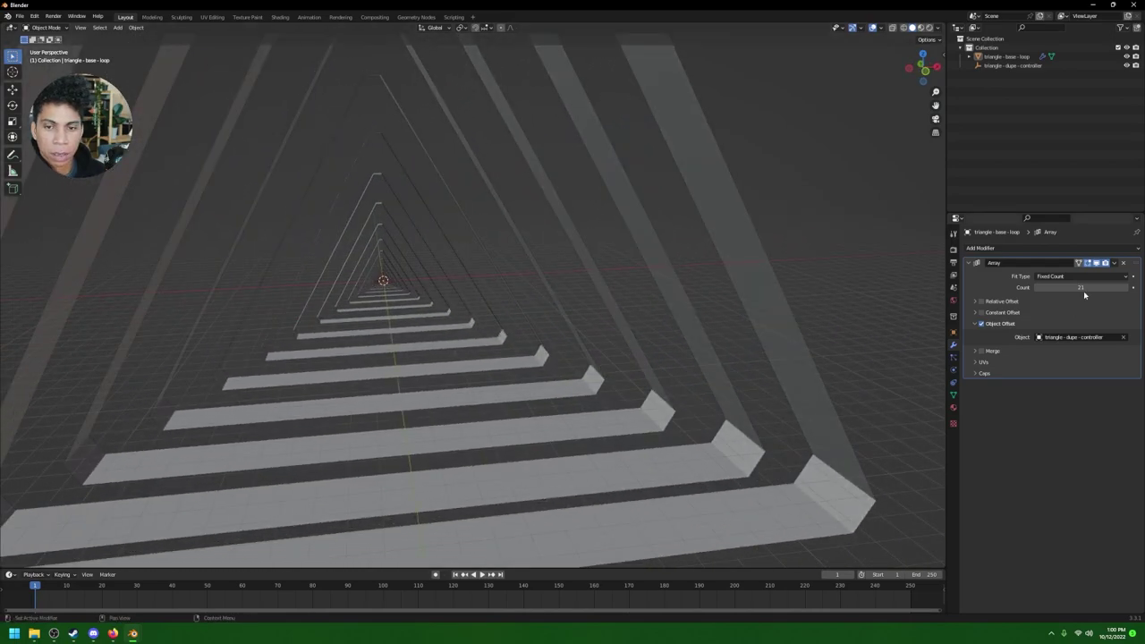
# Step: Reduce the Array count to 4 and frame the triangle loop in the viewport
pyautogui.write('1')
pyautogui.press('Return')
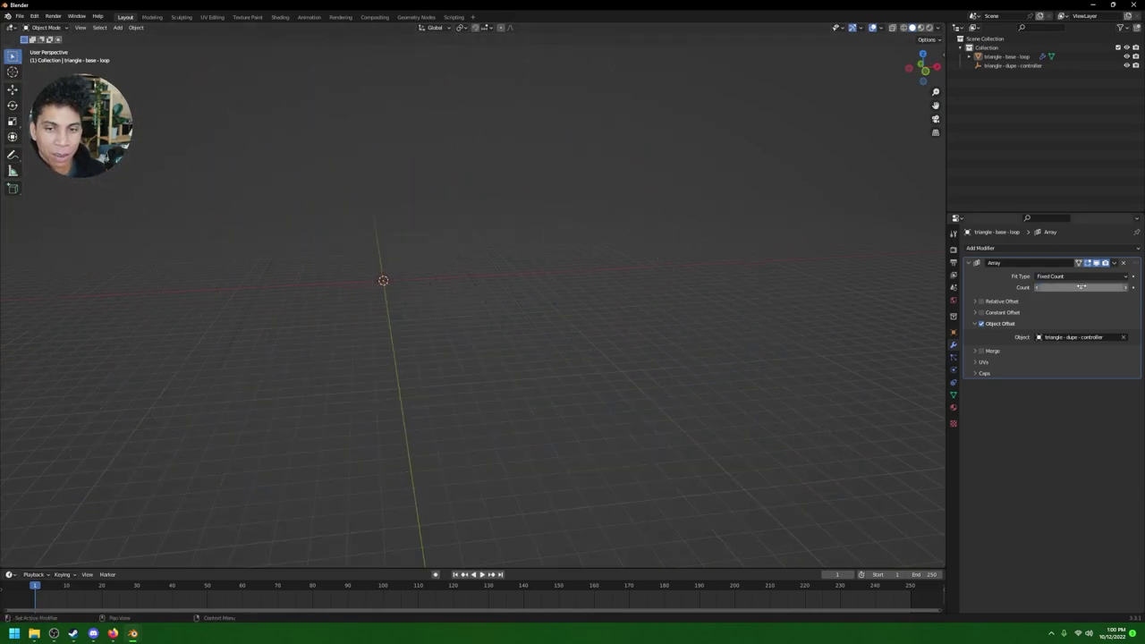
pyautogui.press('`')
pyautogui.click(373, 276)
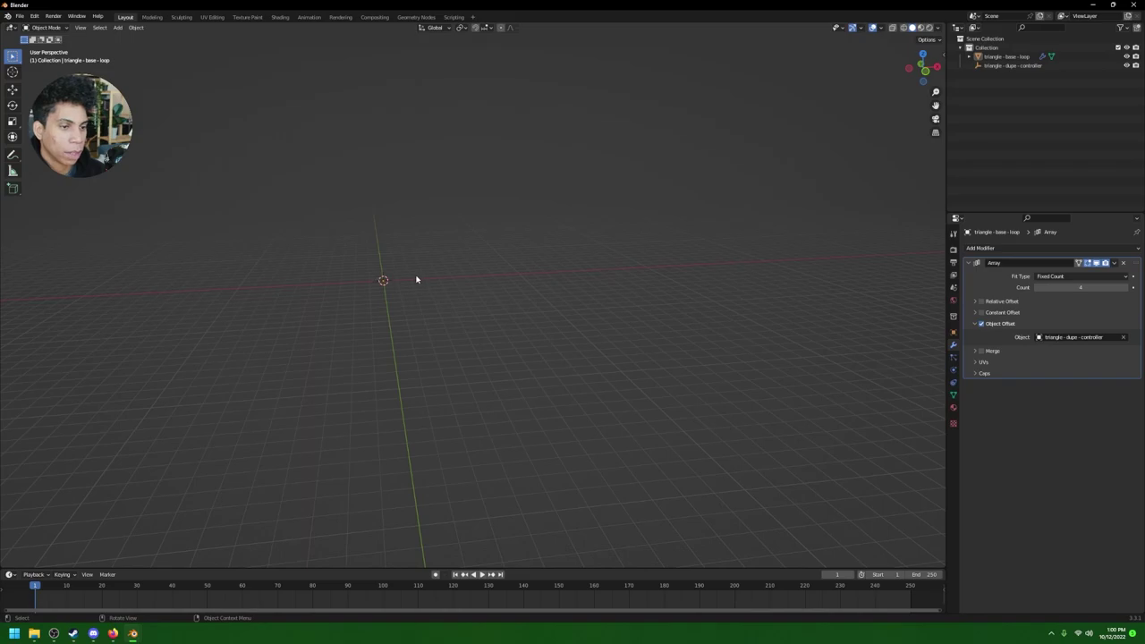
pyautogui.click(1022, 56)
pyautogui.press('`')
pyautogui.click(457, 234)
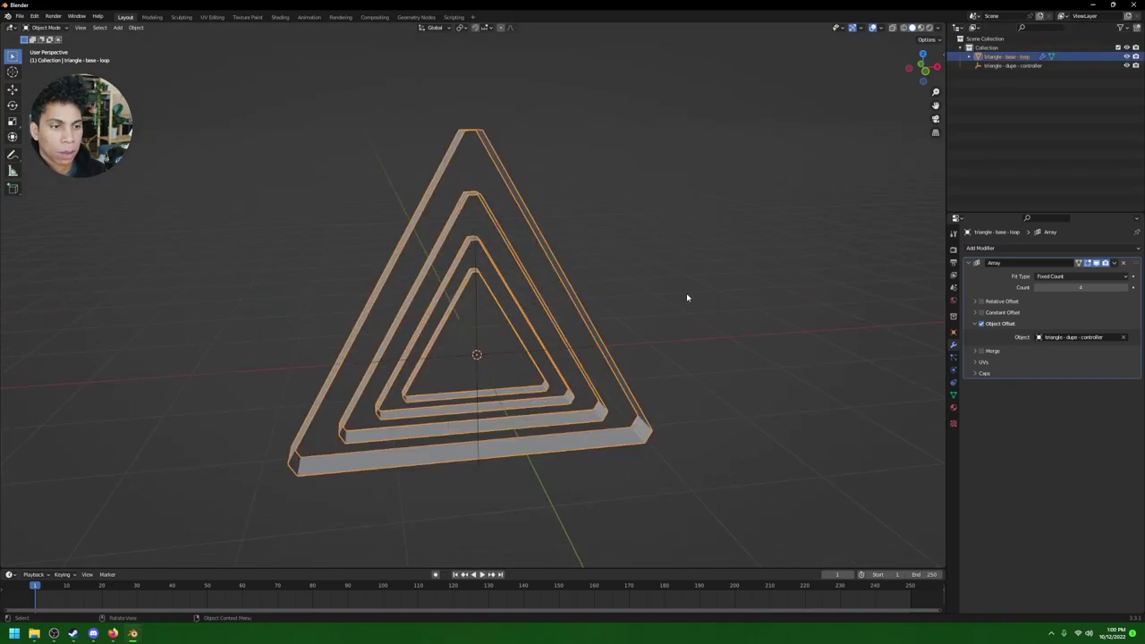
# Step: Set the Array modifier's count to 3
pyautogui.click(648, 286)
pyautogui.moveTo(649, 285)
pyautogui.mouseDown(button='middle')
pyautogui.moveTo(686, 271)
pyautogui.moveTo(654, 282)
pyautogui.mouseUp(button='middle')
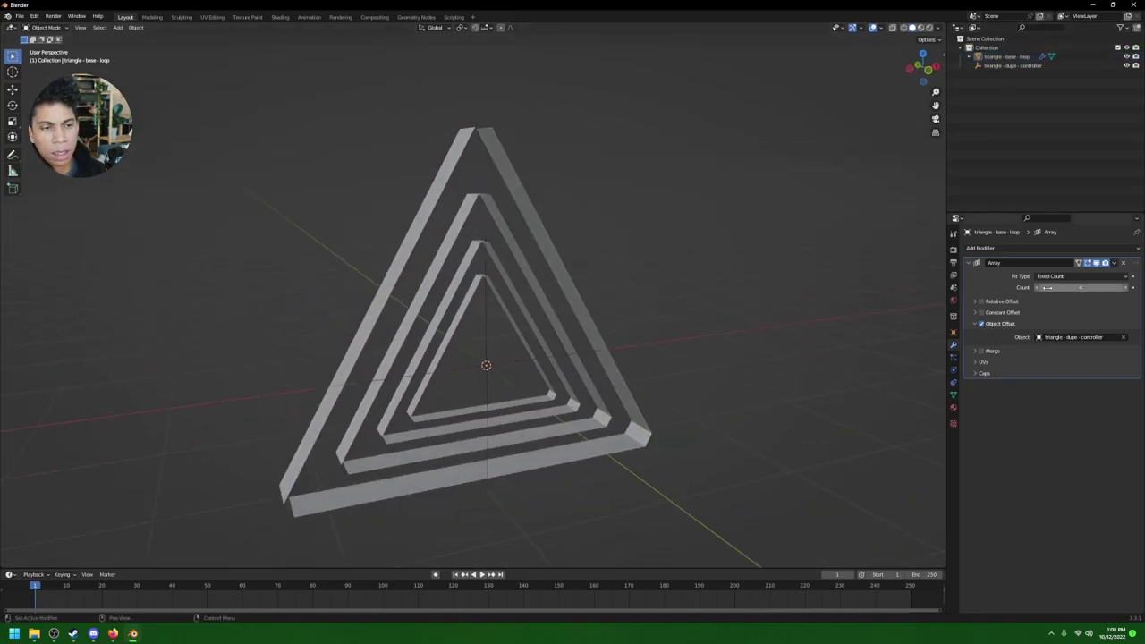
pyautogui.press('Return')
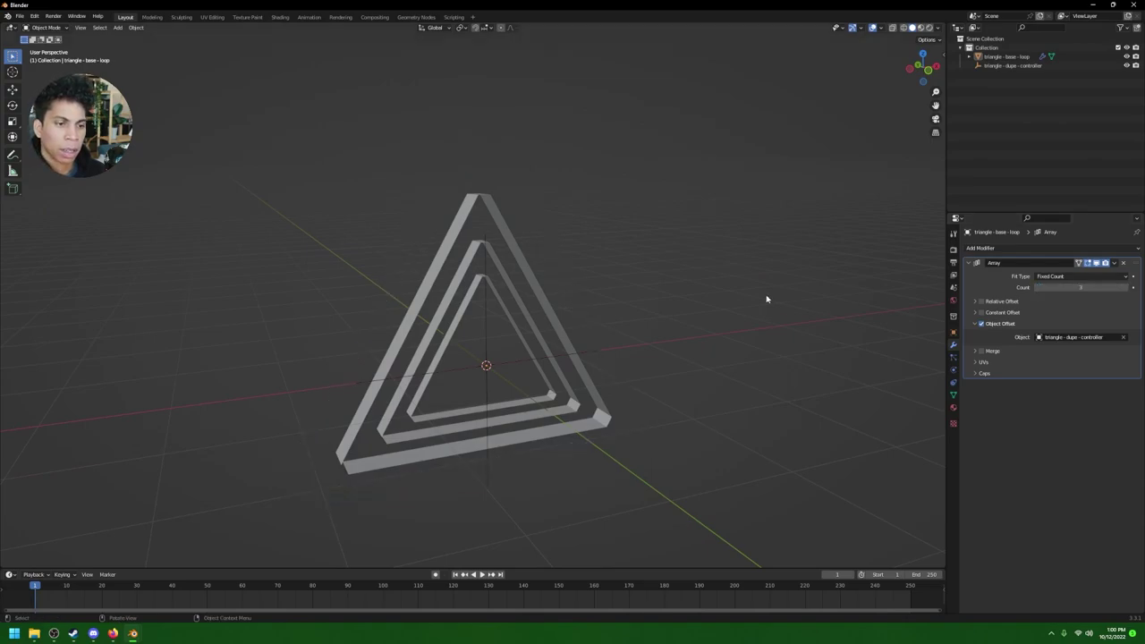
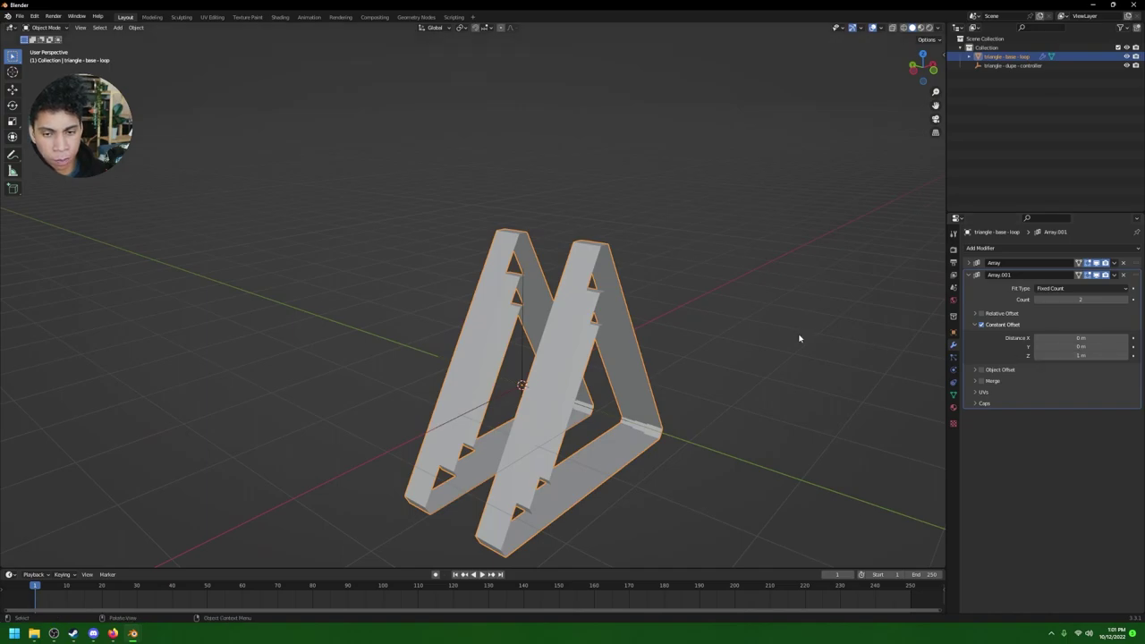
# Step: Set the constant Z offset of the triangle loop's second Array modifier to about 0.305 m
pyautogui.moveTo(1078, 355); pyautogui.dragTo(775, 370)
pyautogui.moveTo(775, 370); pyautogui.dragTo(578, 342, button='middle')
pyautogui.moveTo(688, 299); pyautogui.dragTo(715, 324, button='middle')
# Step: Add a camera at the world origin aligned to the front view, so it looks into the triangle loop
pyautogui.press('`')
pyautogui.click(573, 245)
pyautogui.hotkey('shift', 'a')
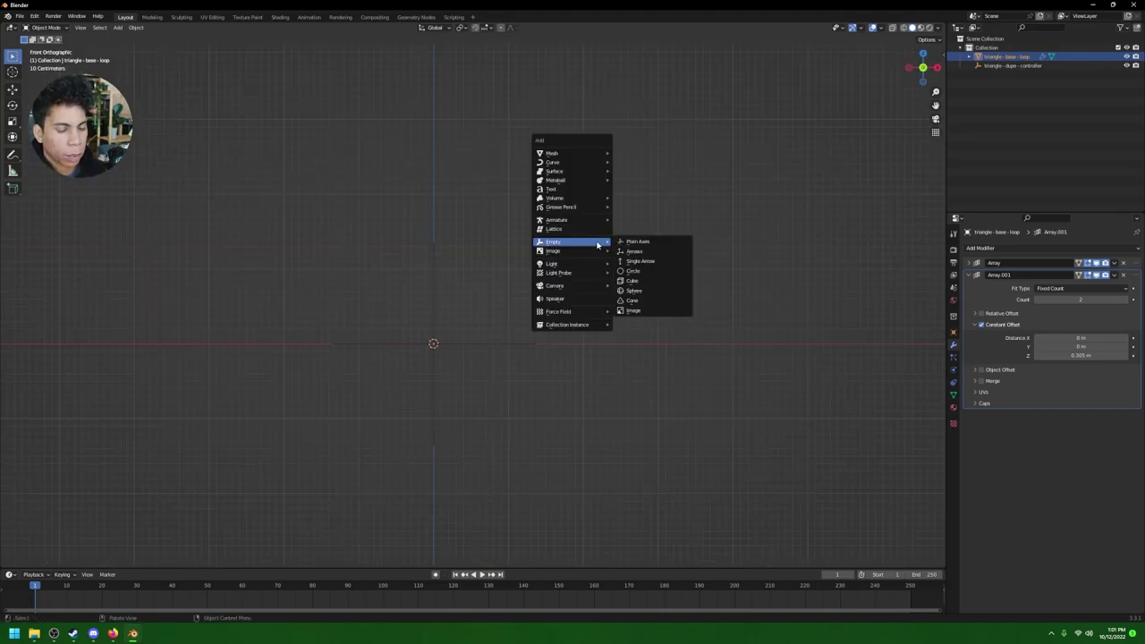
pyautogui.moveTo(591, 284)
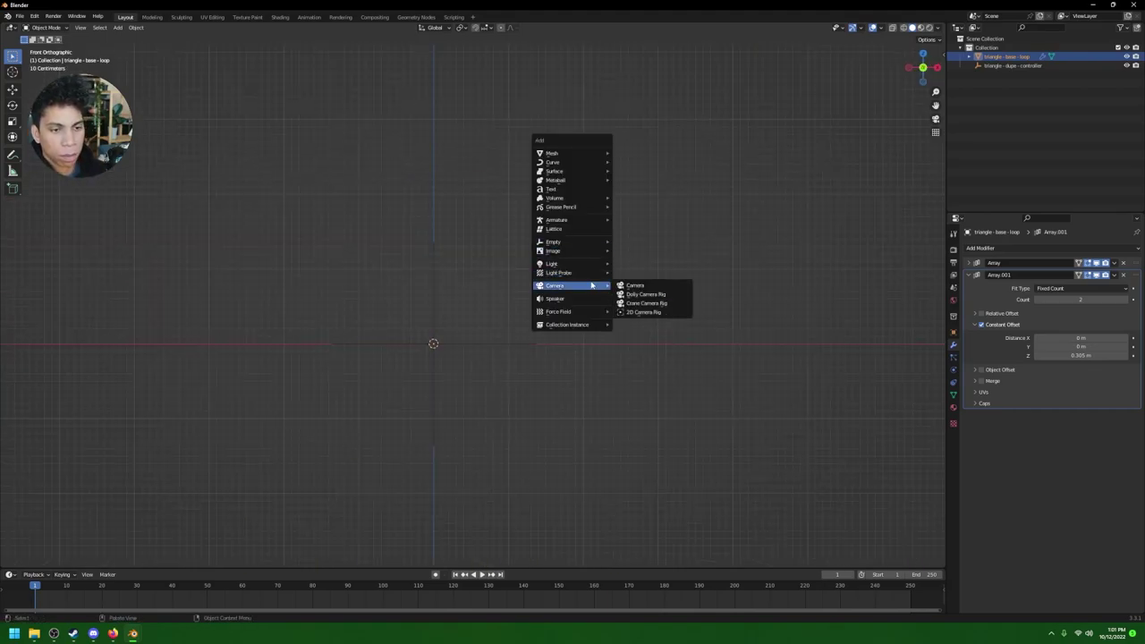
pyautogui.click(637, 285)
pyautogui.moveTo(639, 286); pyautogui.dragTo(611, 306, button='middle')
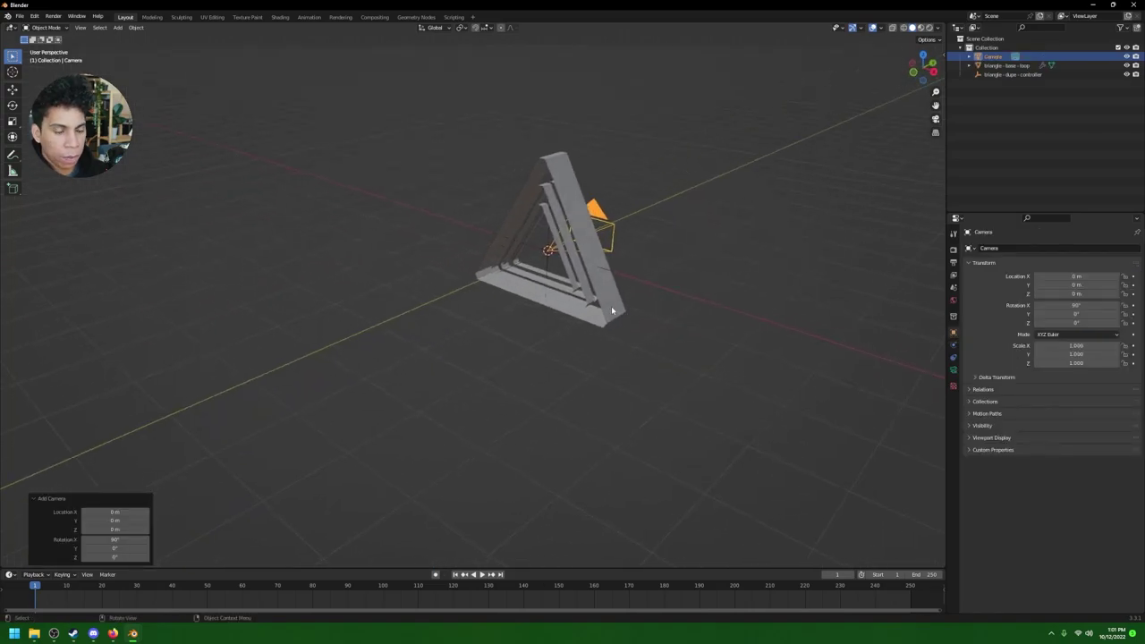
pyautogui.press('`')
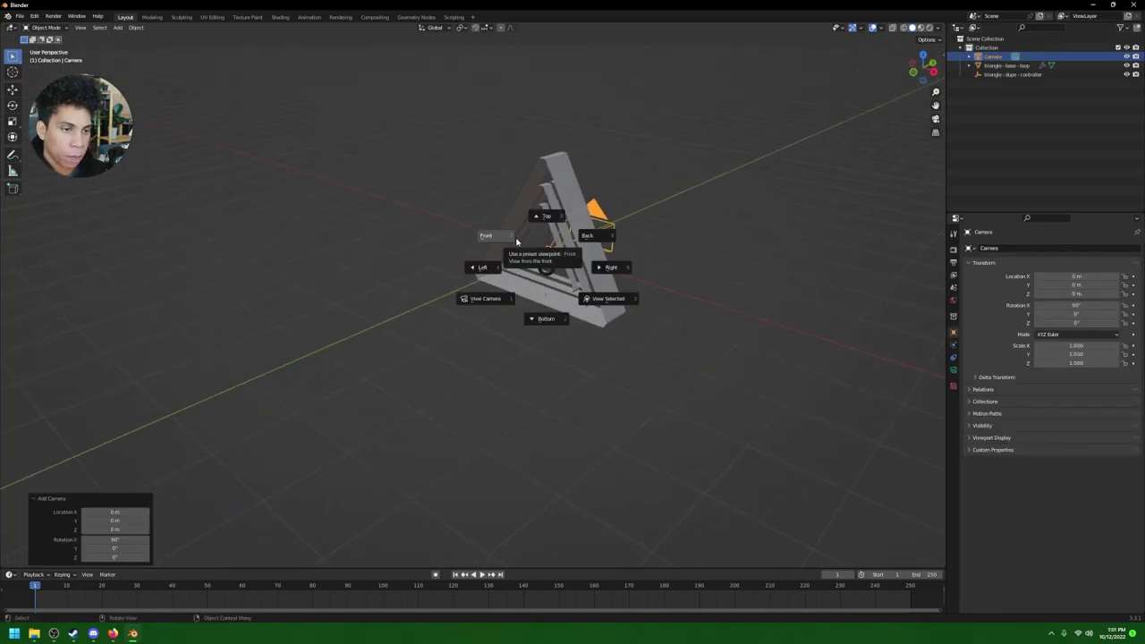
pyautogui.click(516, 241)
pyautogui.press('`')
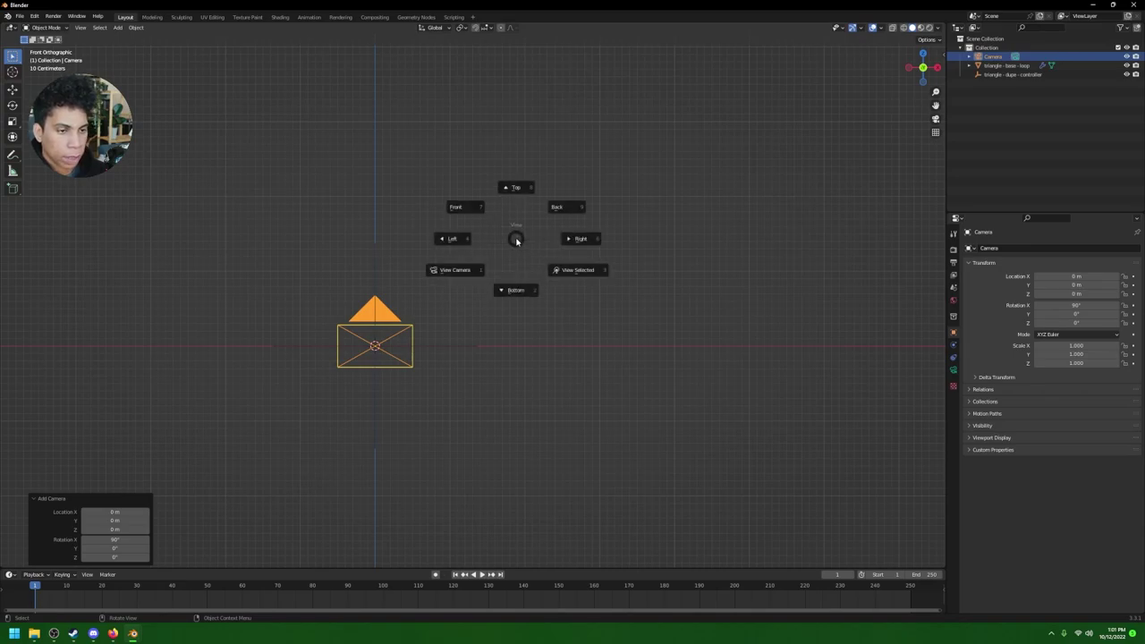
pyautogui.click(444, 200)
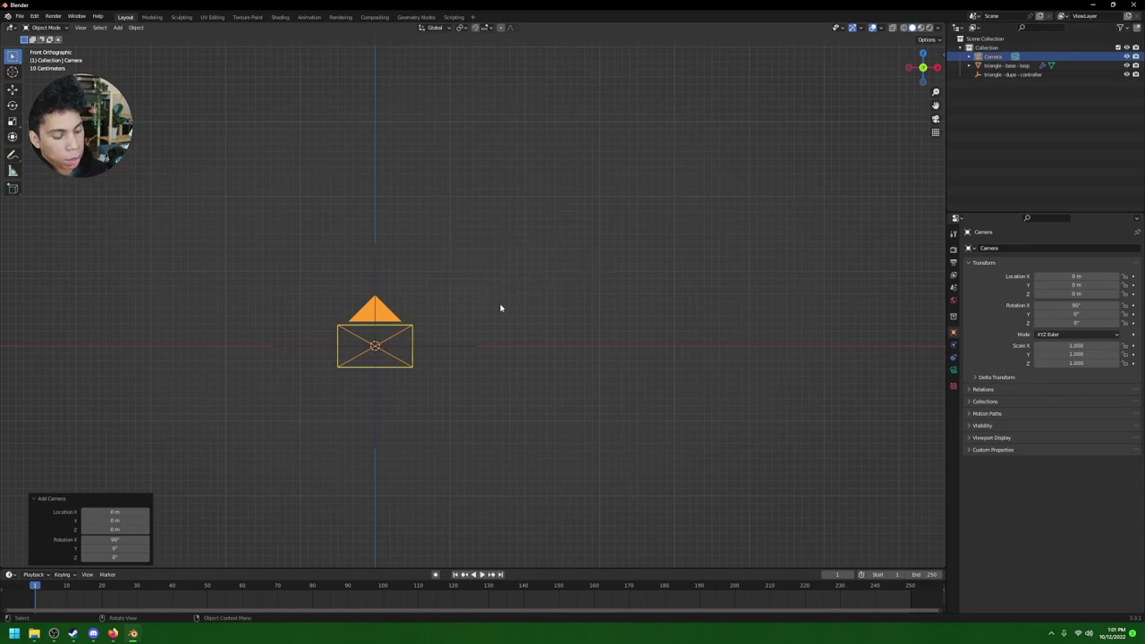
pyautogui.hotkey('shift', 'a')
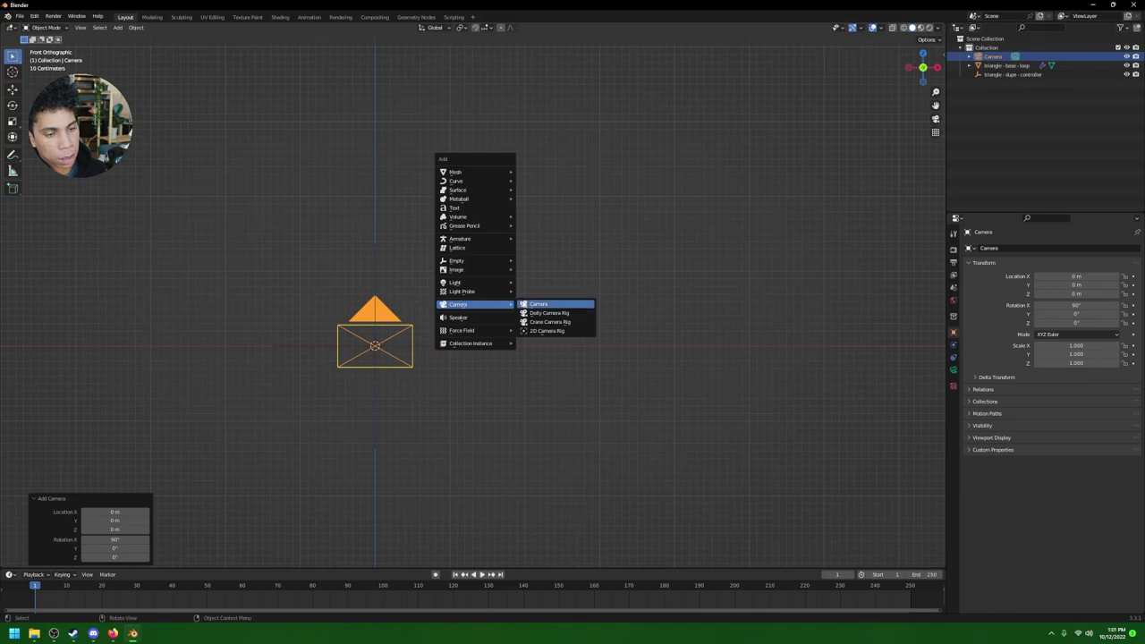
pyautogui.click(535, 304)
# Step: Reverse the second Array's constant Z offset and set it to -0.314 m so the two triangle copies meet without a gap
pyautogui.moveTo(545, 299); pyautogui.dragTo(483, 356, button='middle')
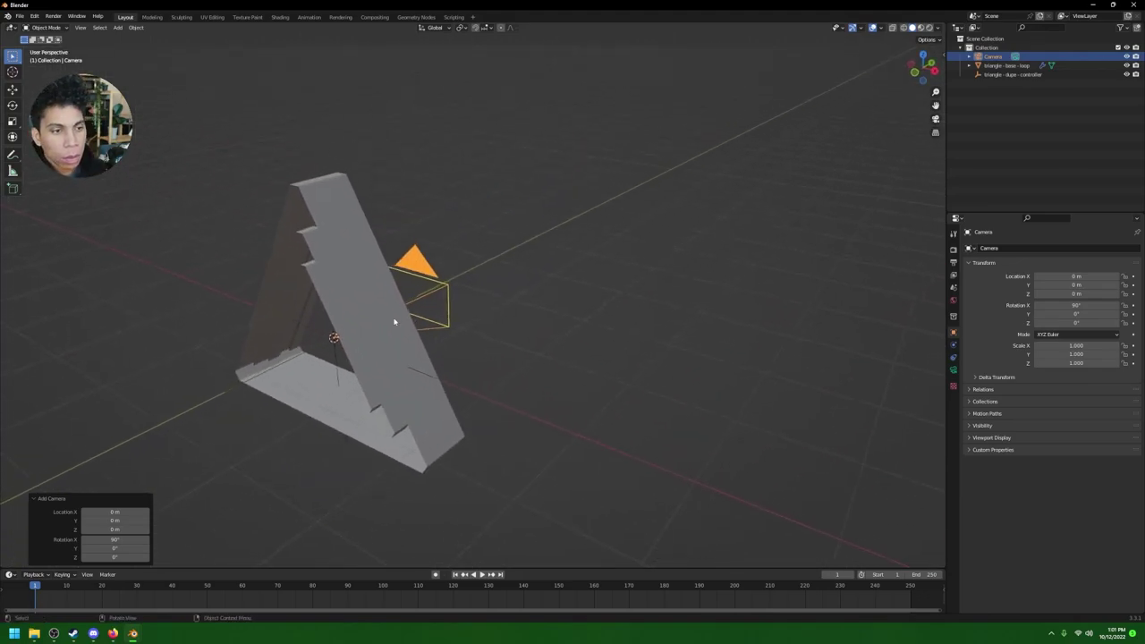
pyautogui.click(412, 327)
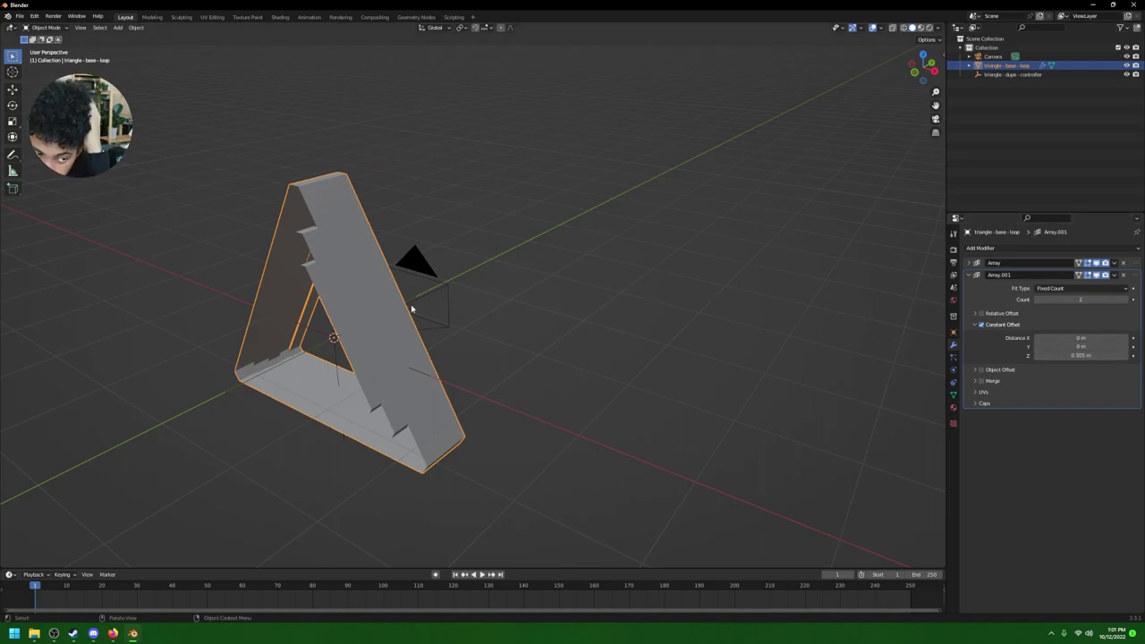
pyautogui.click(1080, 355)
pyautogui.click(1038, 355)
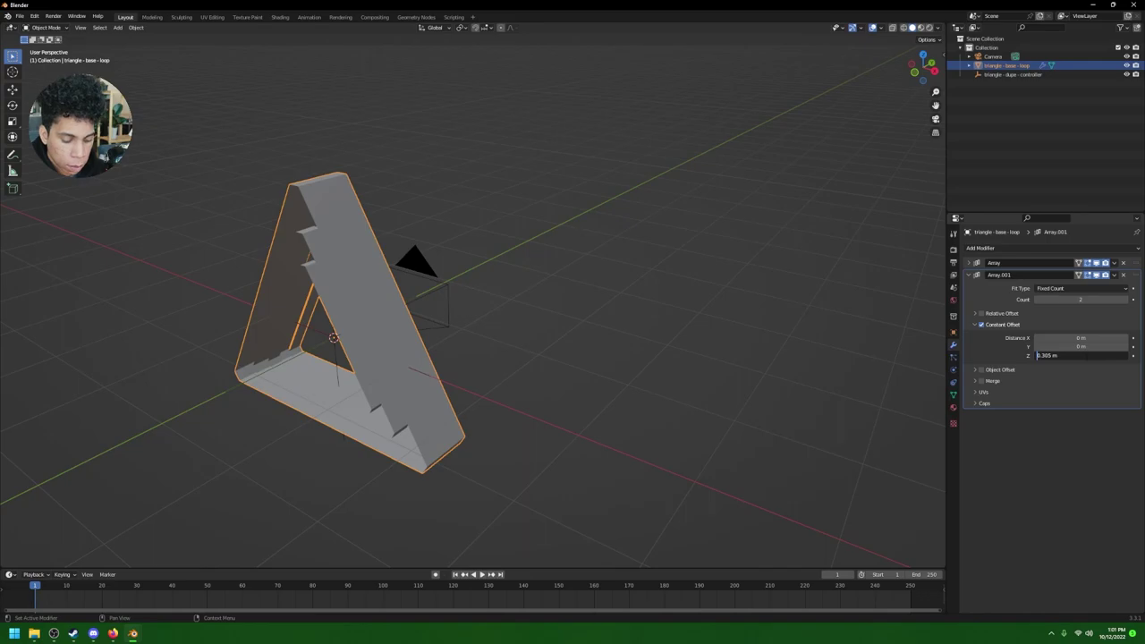
pyautogui.write('-')
pyautogui.press('Return')
pyautogui.moveTo(1056, 355)
pyautogui.mouseDown()
pyautogui.moveTo(1011, 355)
pyautogui.moveTo(1037, 355)
pyautogui.mouseUp()
pyautogui.press('`')
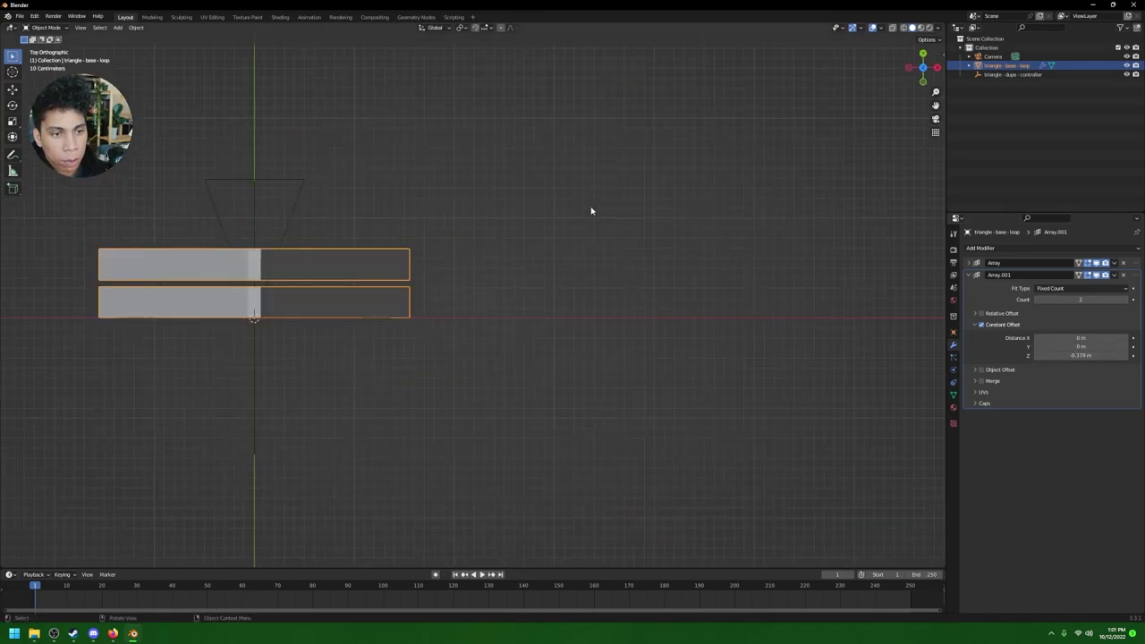
pyautogui.keyDown('shift'); pyautogui.moveTo(402, 310); pyautogui.dragTo(593, 322, button='middle'); pyautogui.keyUp('shift')
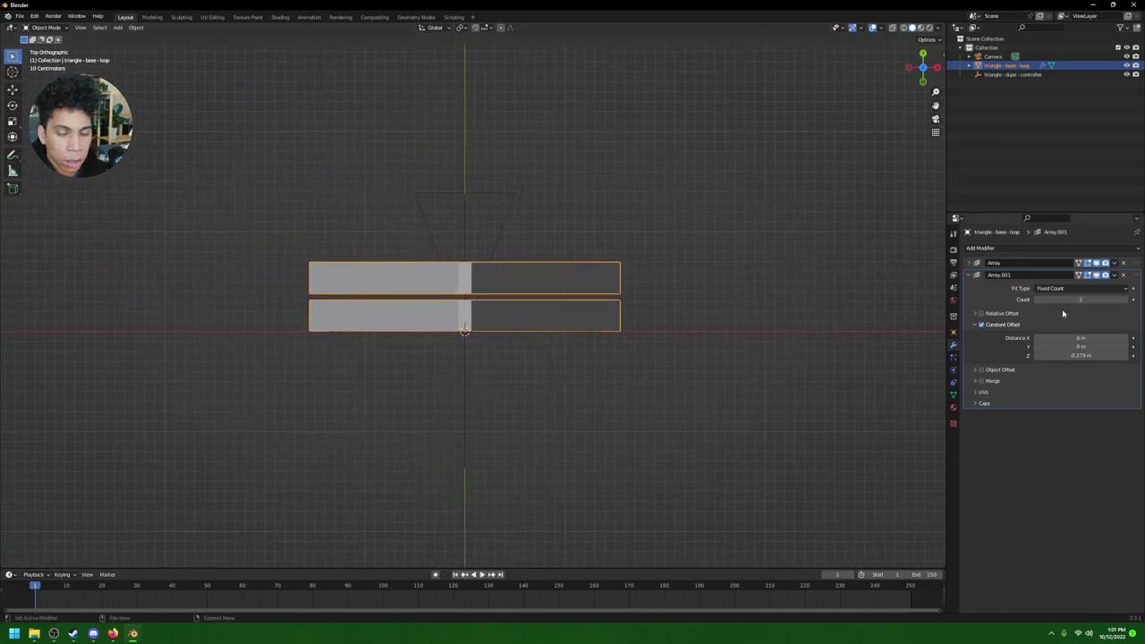
pyautogui.moveTo(1078, 356)
pyautogui.mouseDown()
pyautogui.moveTo(1111, 356)
pyautogui.moveTo(1074, 364)
pyautogui.mouseUp()
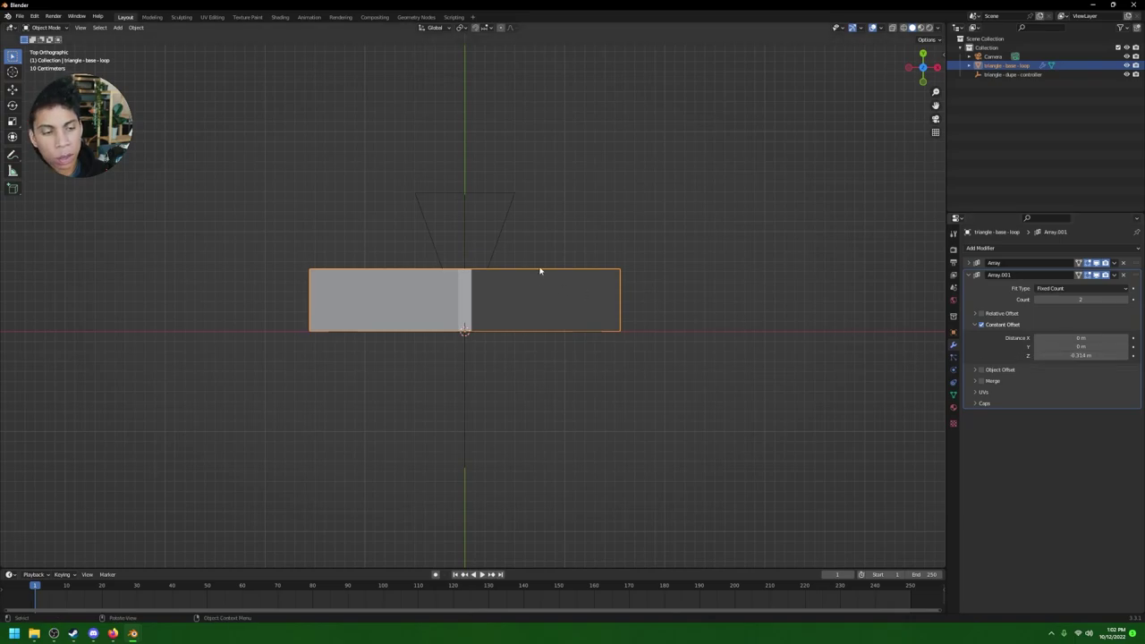
# Step: Leave the second Array's count as it is and move the timeline to frame 0
pyautogui.click(1080, 300)
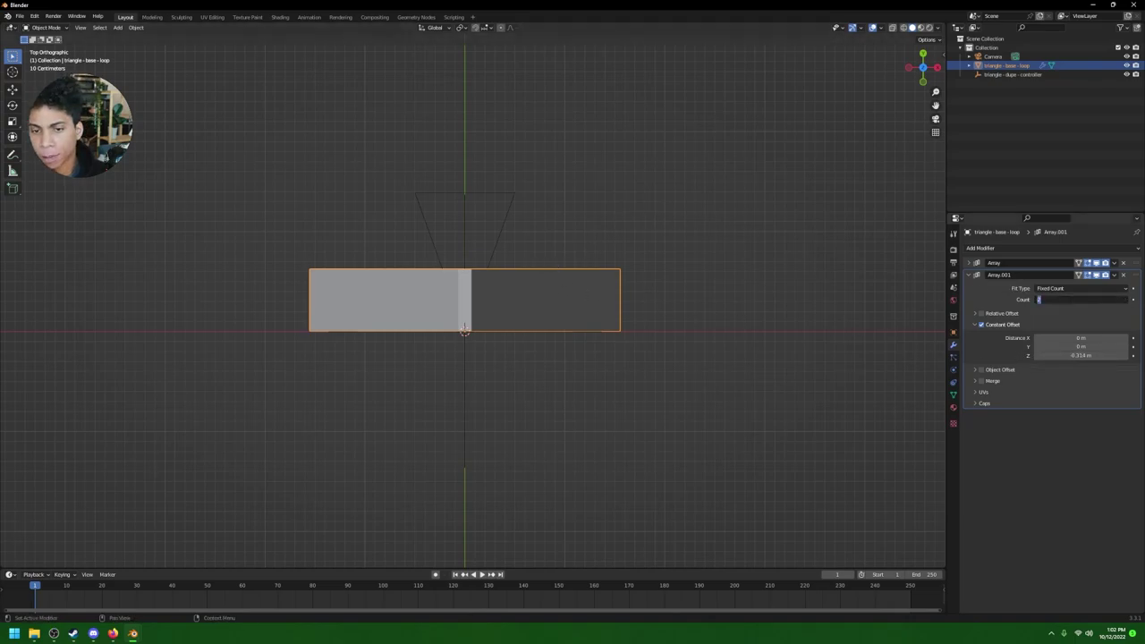
pyautogui.click(871, 264)
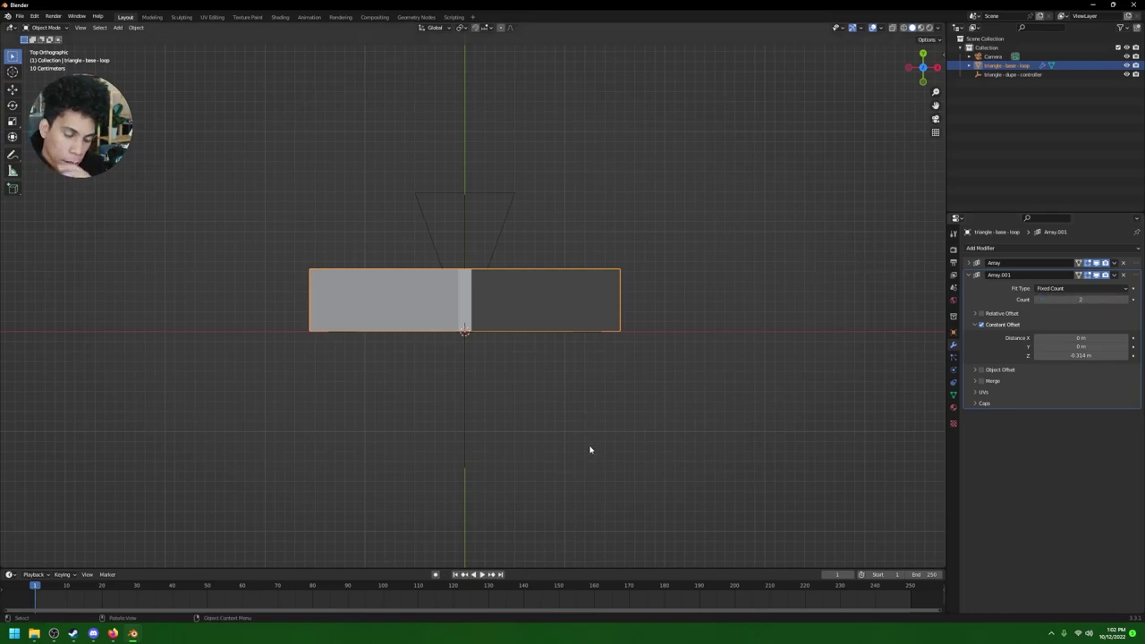
pyautogui.press('Left')
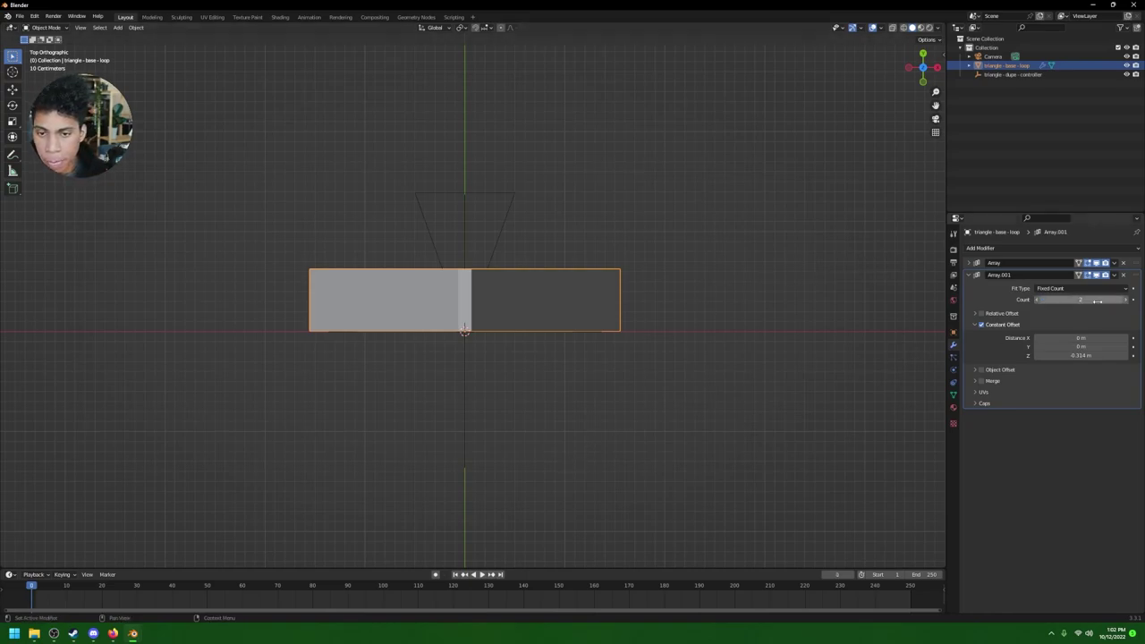
# Step: Set the second Array modifier's count to 50
pyautogui.scroll(-10, 677, 289)
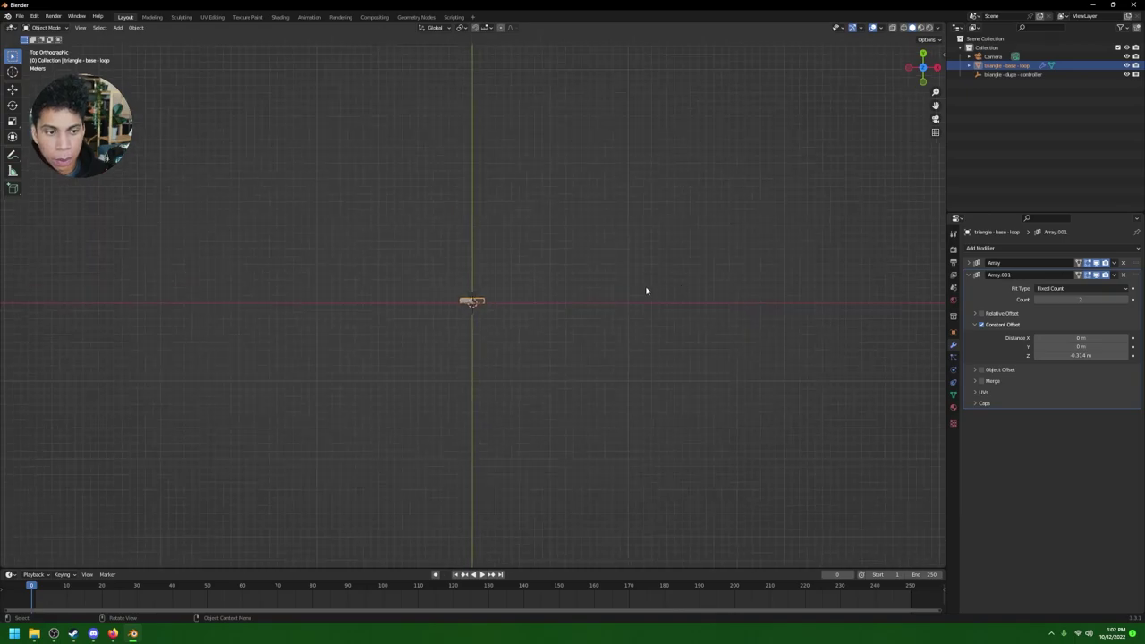
pyautogui.doubleClick(1081, 299)
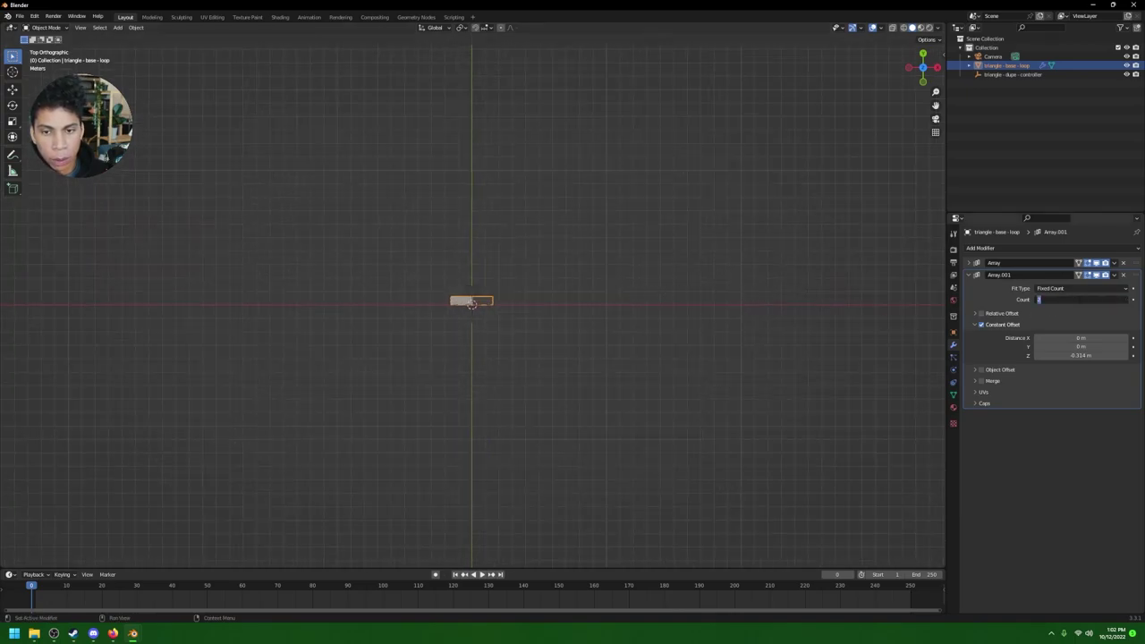
pyautogui.write('50')
pyautogui.press('Return')
pyautogui.click(1081, 300)
pyautogui.write('50')
pyautogui.press('Return')
# Step: Raise the second Array's count to 100 to form a long tunnel, and deselect the triangle loop
pyautogui.click(1081, 300)
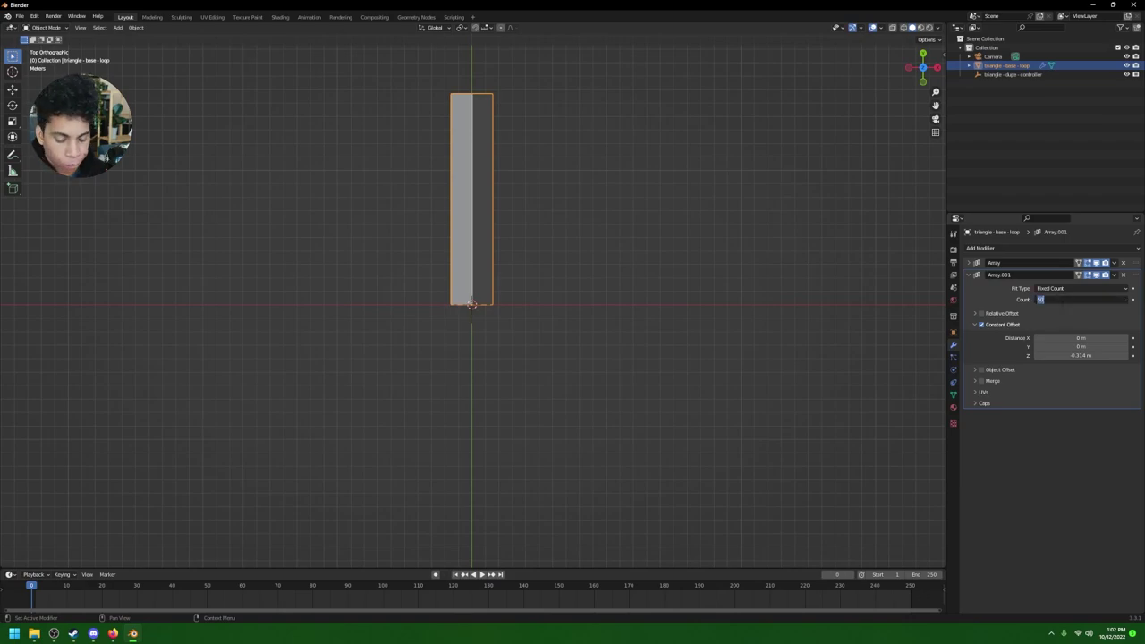
pyautogui.write('100')
pyautogui.press('Return')
pyautogui.scroll(-4, 685, 236)
pyautogui.scroll(2, 685, 236)
pyautogui.scroll(-1, 647, 232)
pyautogui.doubleClick(1081, 300)
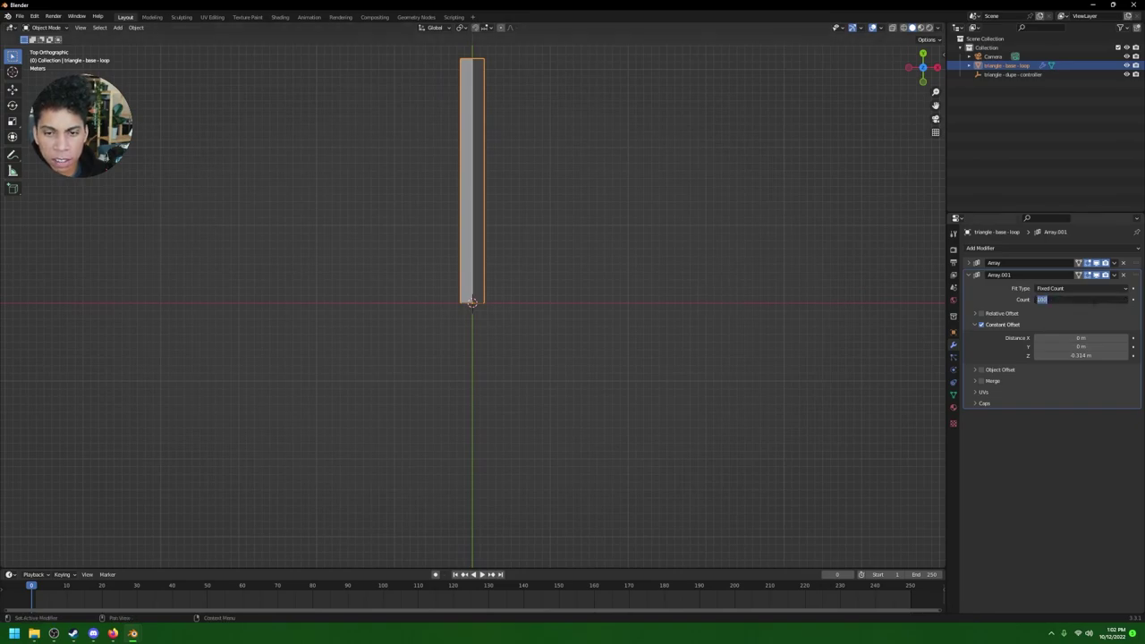
pyautogui.press('Return')
pyautogui.click(582, 292)
pyautogui.scroll(6, 706, 288)
pyautogui.scroll(-6, 706, 288)
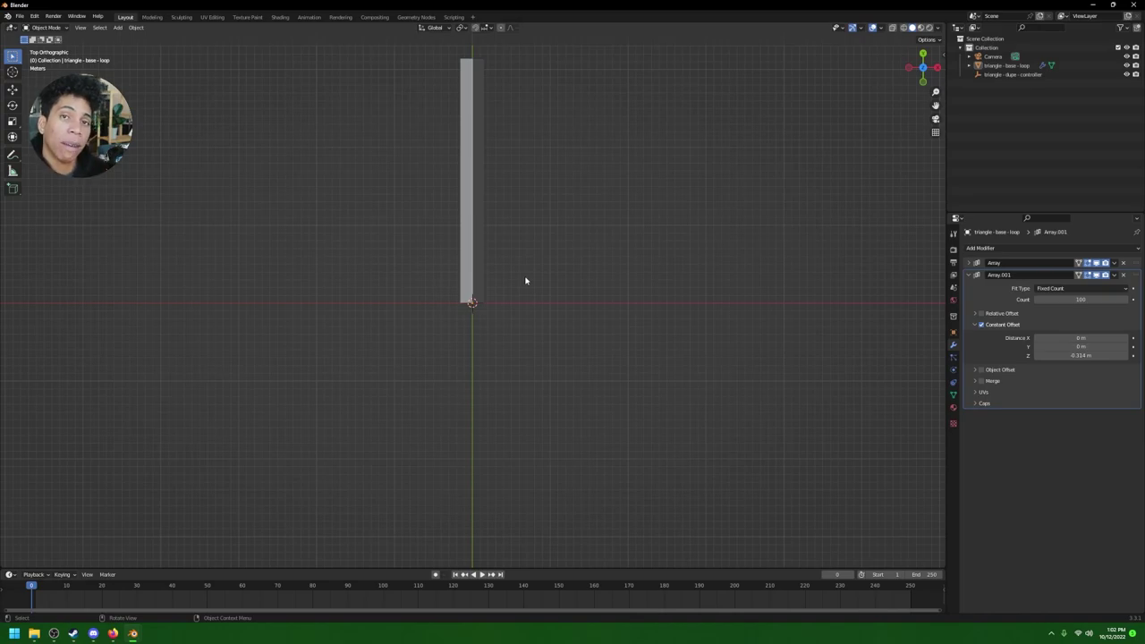
# Step: Select the camera and switch the viewport to wireframe shading to expose it inside the full tunnel
pyautogui.click(991, 56)
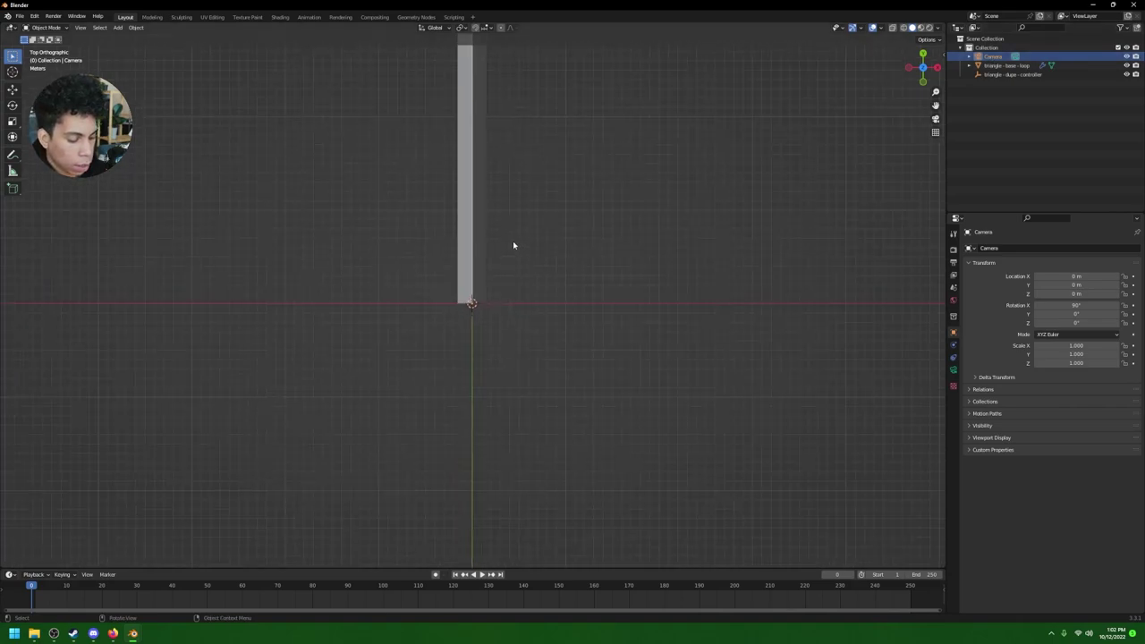
pyautogui.press('z')
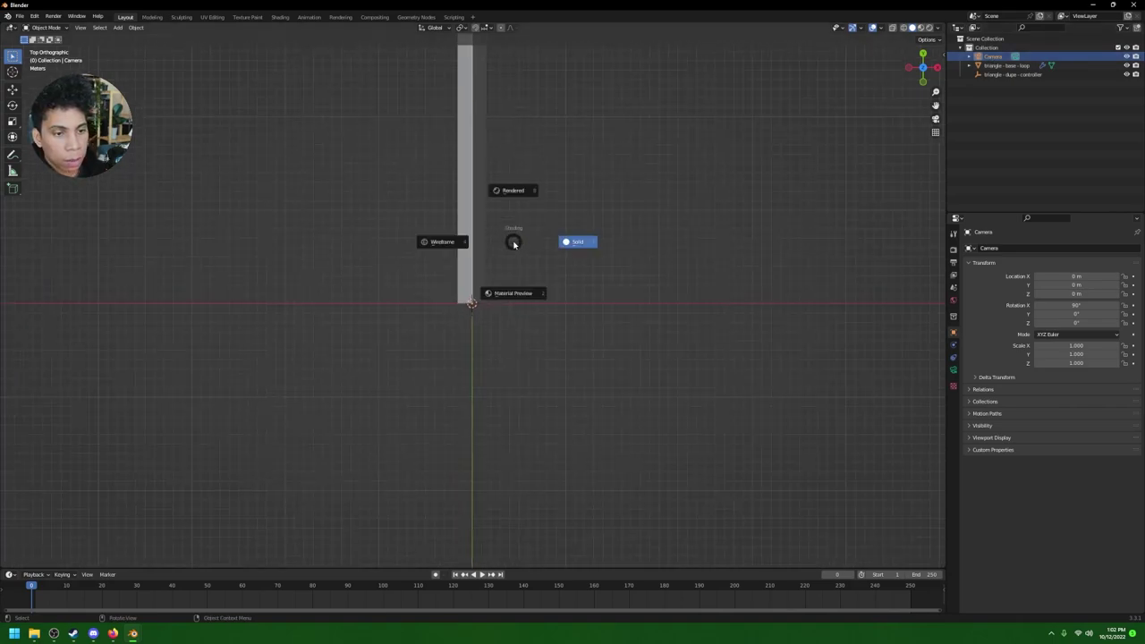
pyautogui.click(439, 241)
pyautogui.scroll(5, 556, 257)
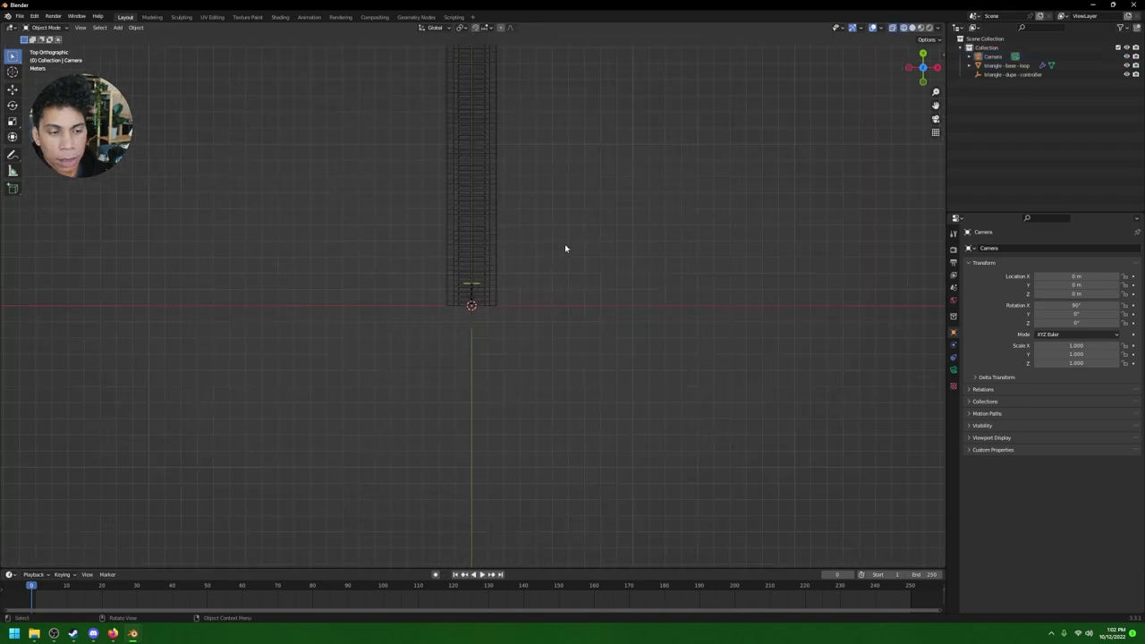
pyautogui.keyDown('shift'); pyautogui.moveTo(582, 214); pyautogui.dragTo(558, 420, button='middle'); pyautogui.keyUp('shift')
pyautogui.scroll(-2, 561, 447)
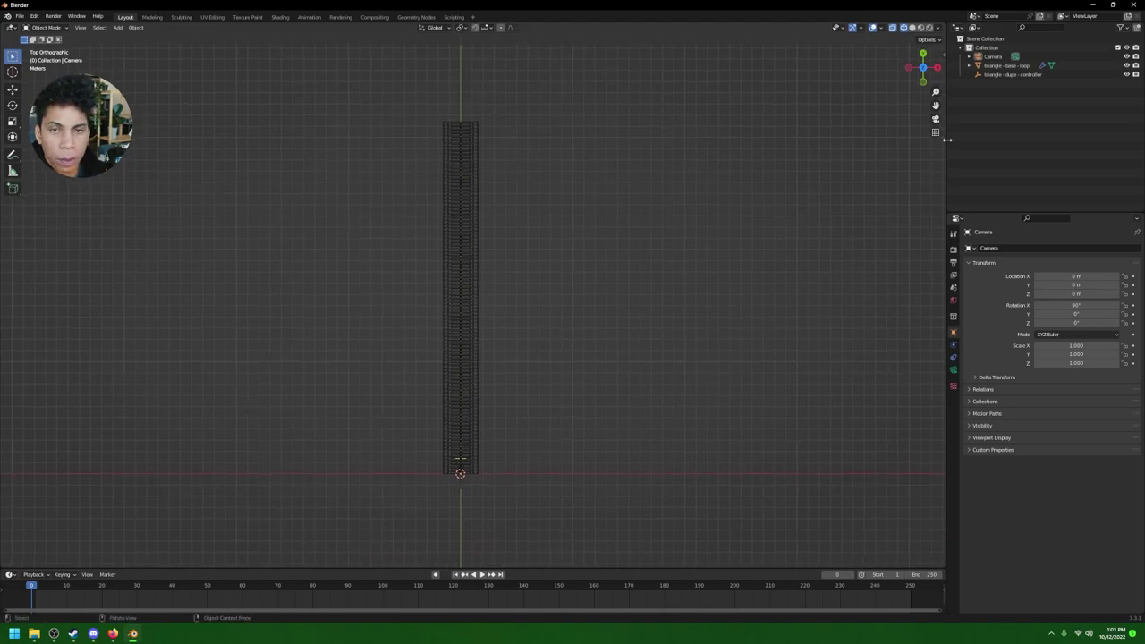
# Step: Insert a single keyframe on the camera's Y location of 0 m at frame 0
pyautogui.click(993, 57)
pyautogui.press('n')
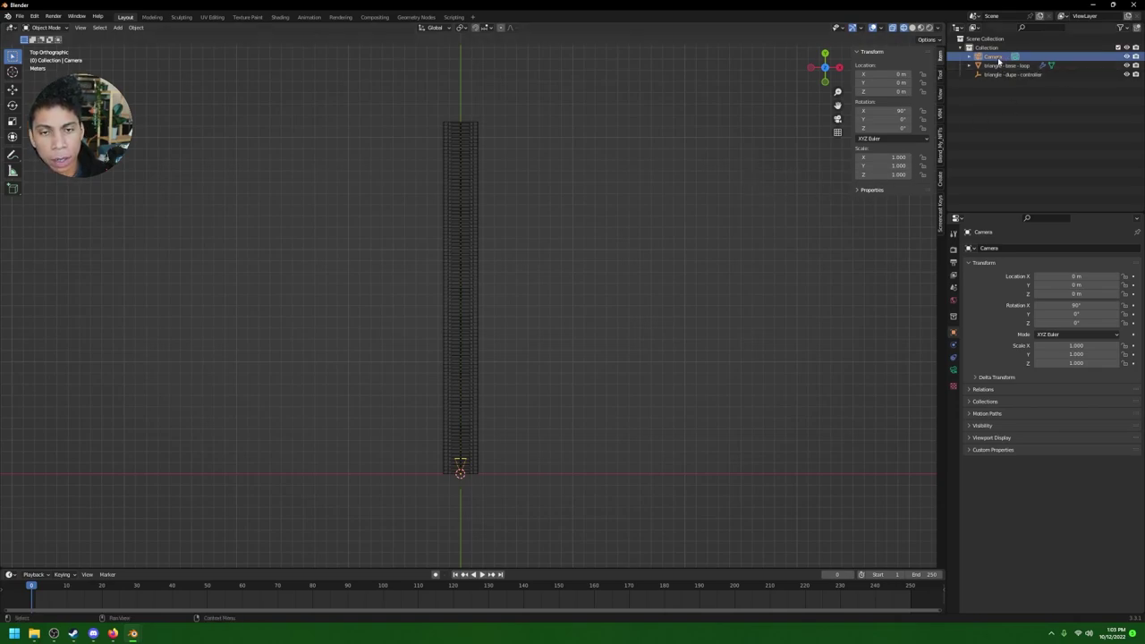
pyautogui.rightClick(886, 83)
pyautogui.click(886, 92)
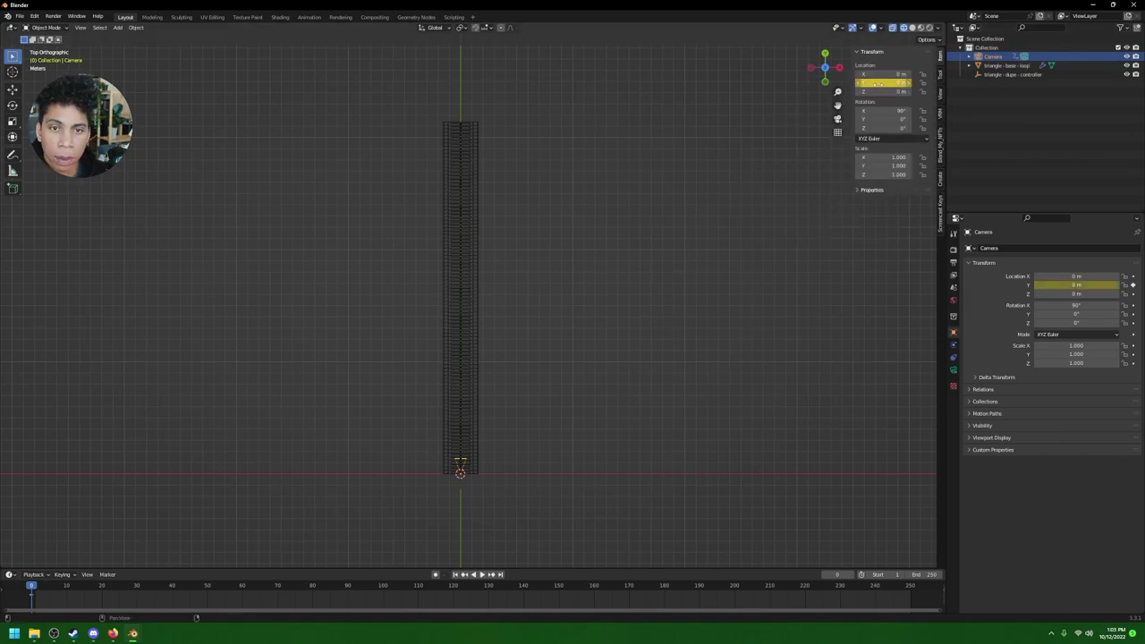
# Step: Try the camera's Y location at 31 m, near the tunnel's far end, without keying it
pyautogui.moveTo(884, 82); pyautogui.dragTo(967, 82)
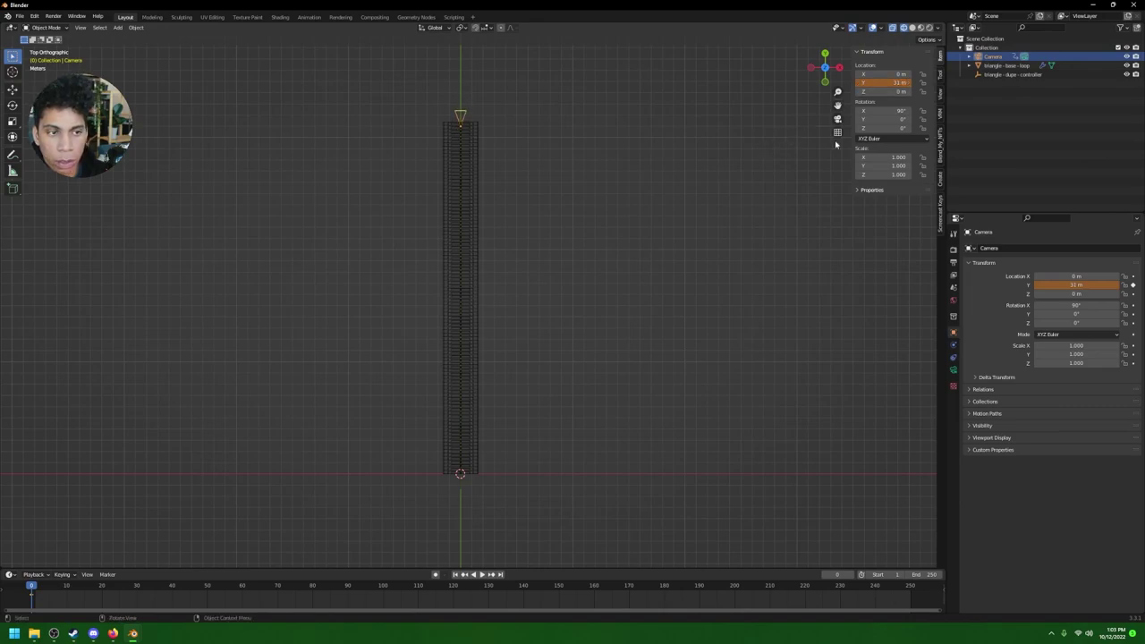
pyautogui.rightClick(892, 83)
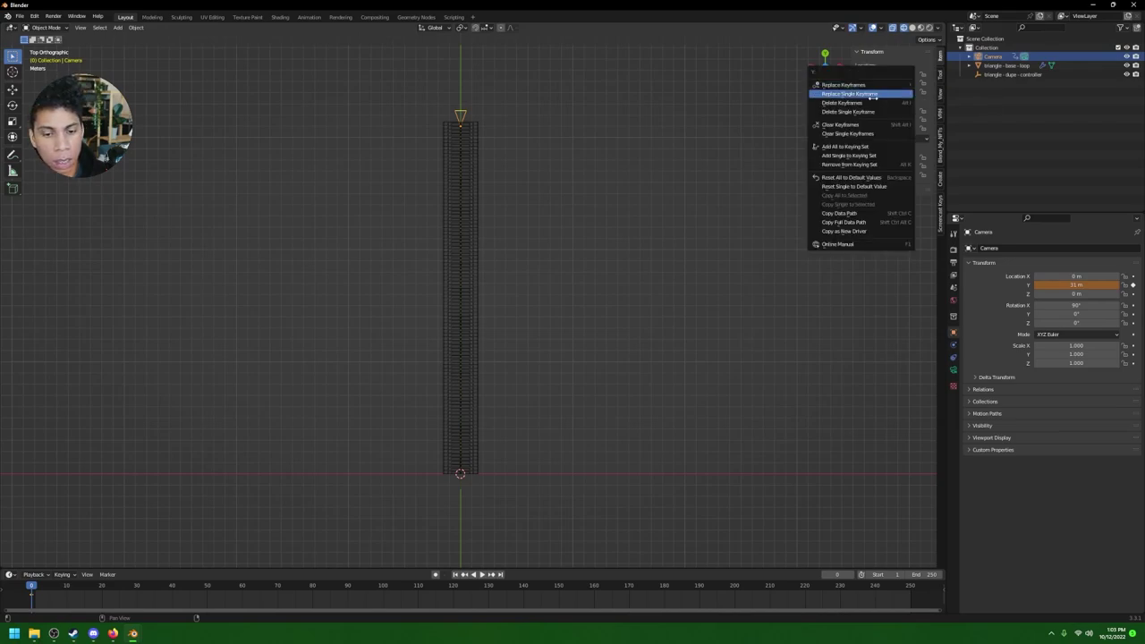
pyautogui.hotkey('shift', 'Right')
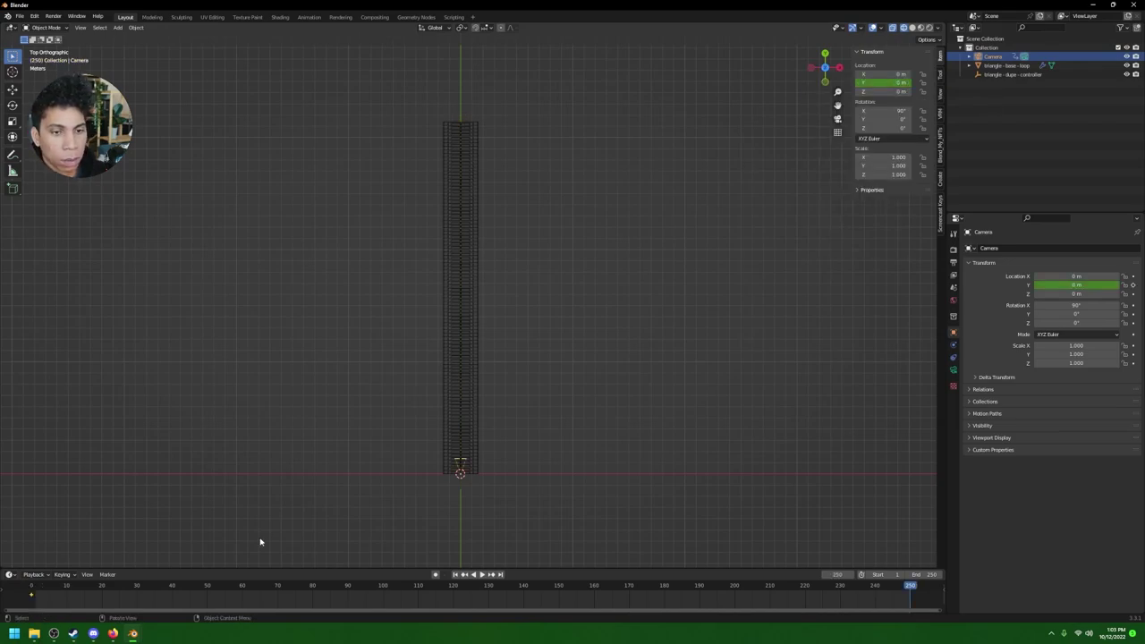
# Step: Extend the animation's end frame to 300 and move the timeline to that last frame
pyautogui.hotkey('shift', 'Left')
pyautogui.hotkey('shift', 'Right')
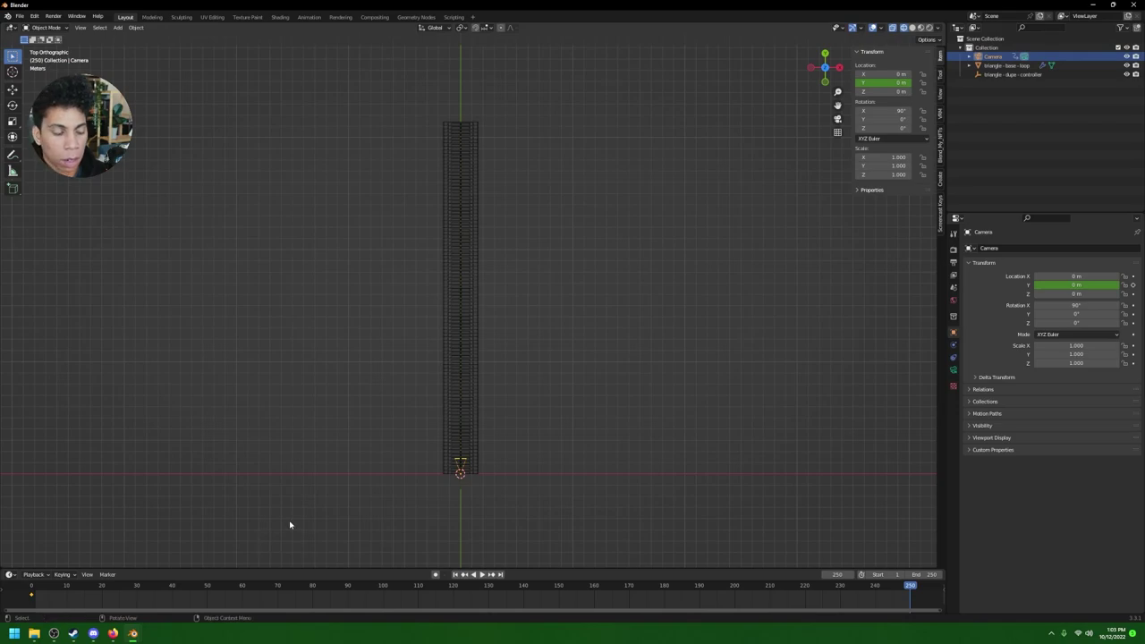
pyautogui.click(923, 574)
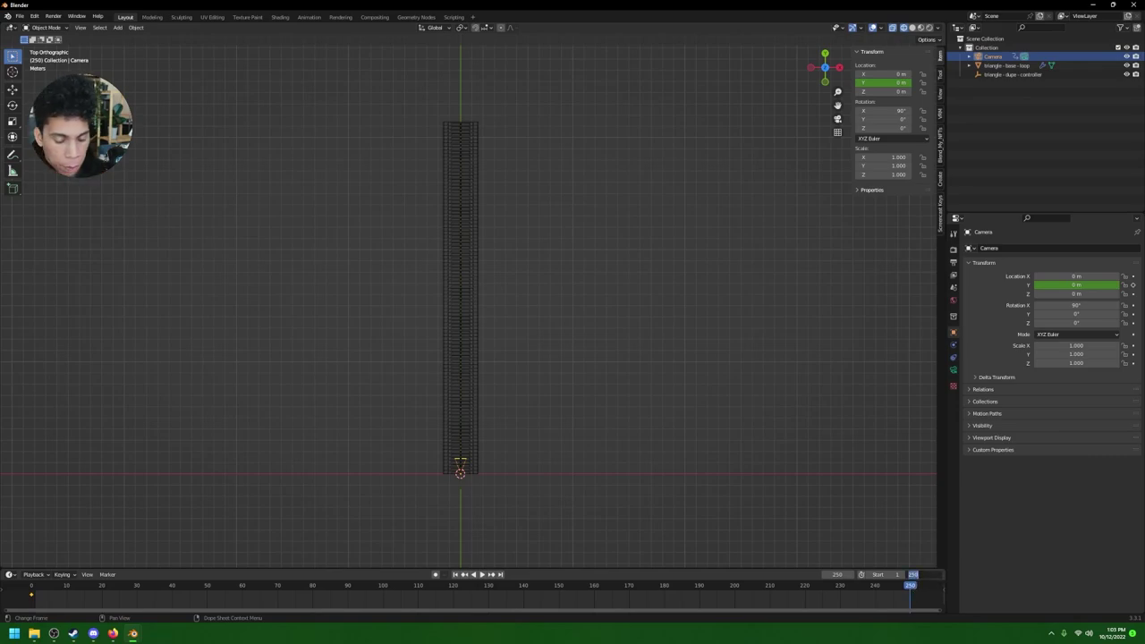
pyautogui.write('300')
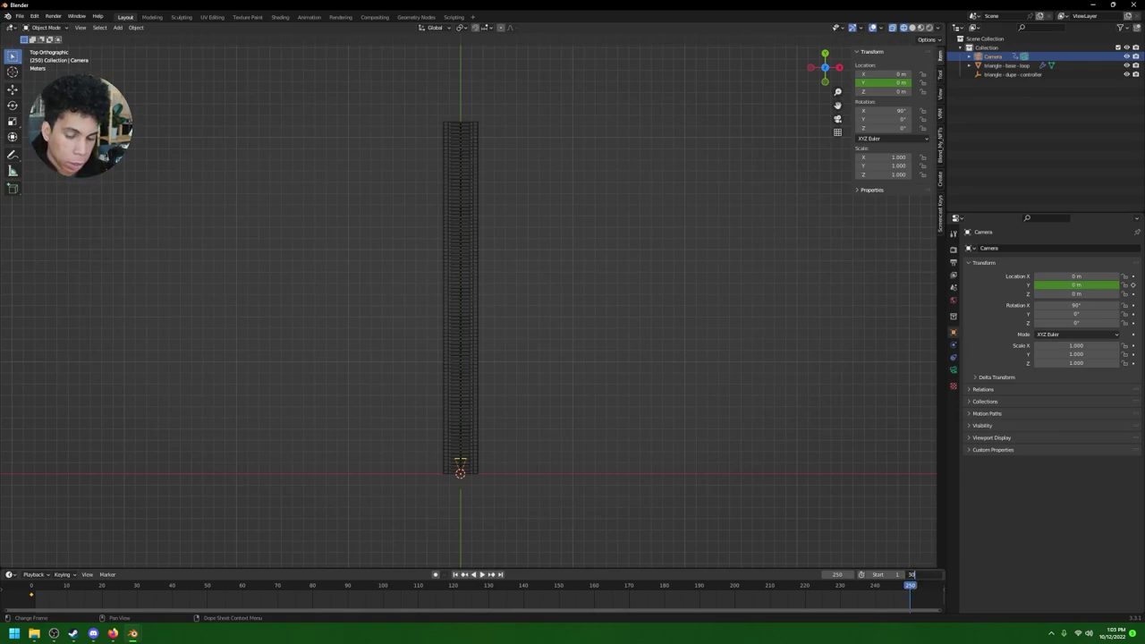
pyautogui.press('Return')
pyautogui.hotkey('shift', 'Right')
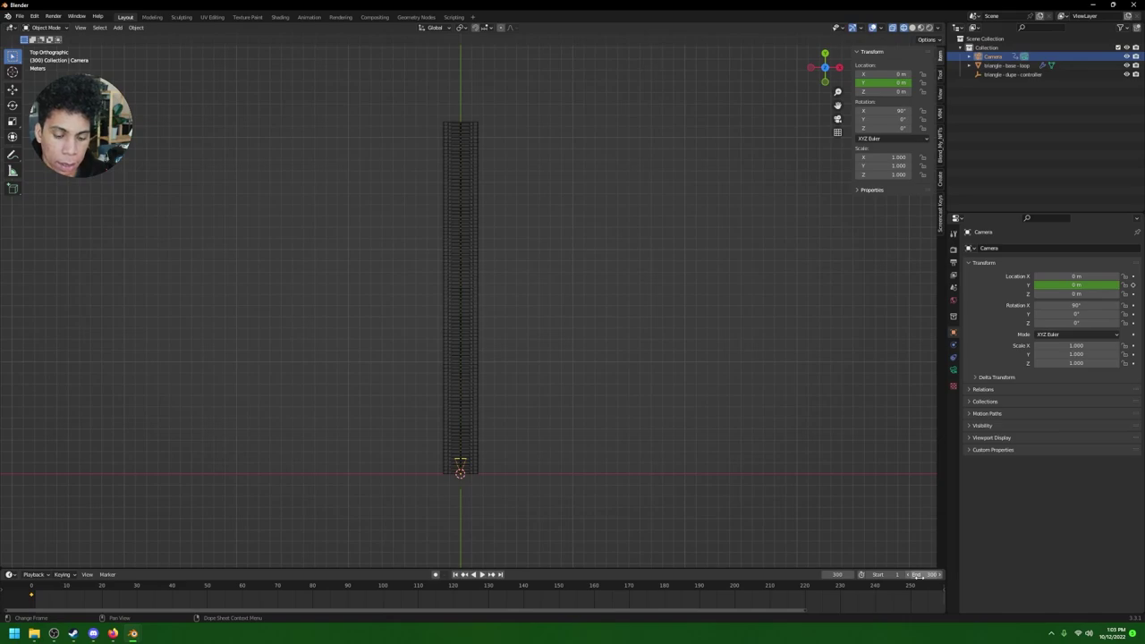
# Step: Set the camera's Y location to 31 m at frame 300 and insert a single keyframe on it
pyautogui.scroll(-5, 917, 592)
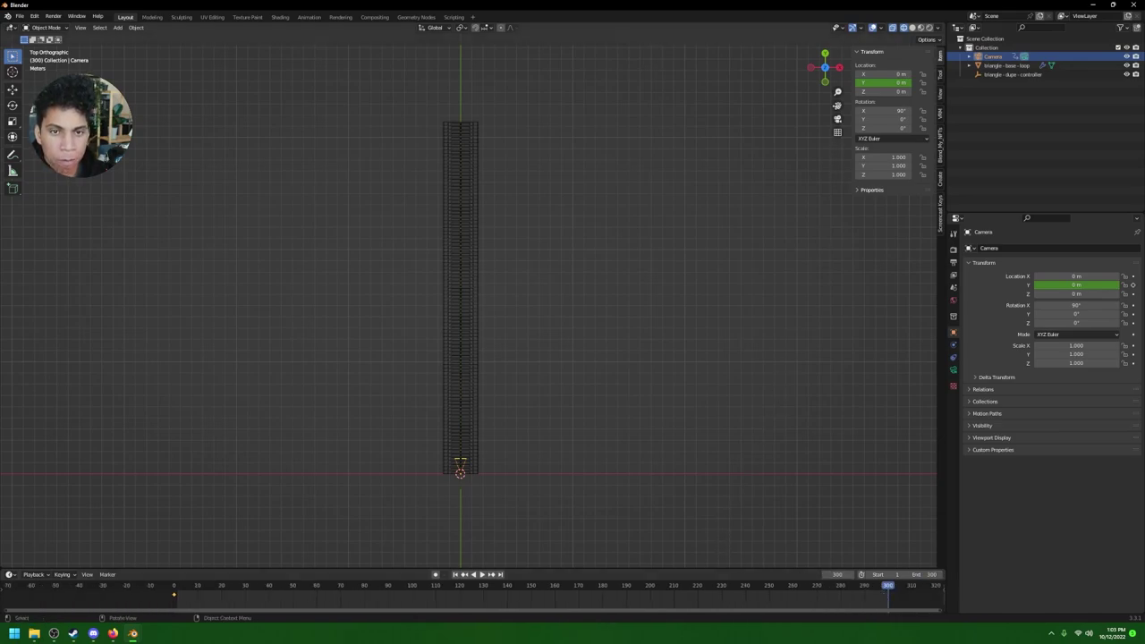
pyautogui.moveTo(881, 82)
pyautogui.mouseDown()
pyautogui.moveTo(912, 82)
pyautogui.moveTo(881, 83)
pyautogui.mouseUp()
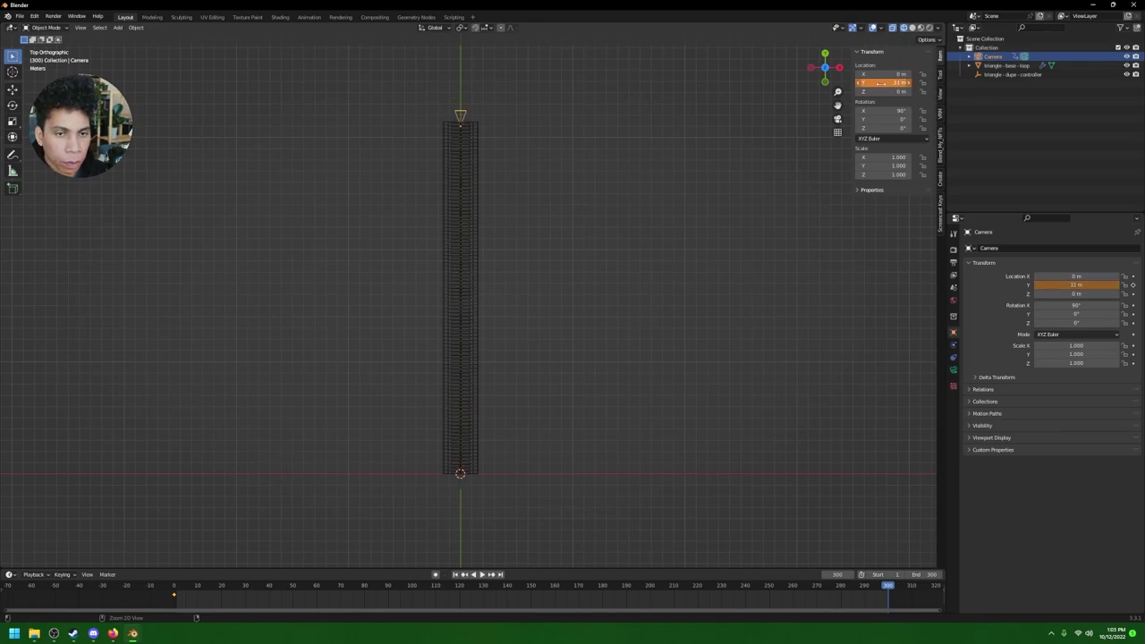
pyautogui.rightClick(881, 83)
pyautogui.click(881, 83)
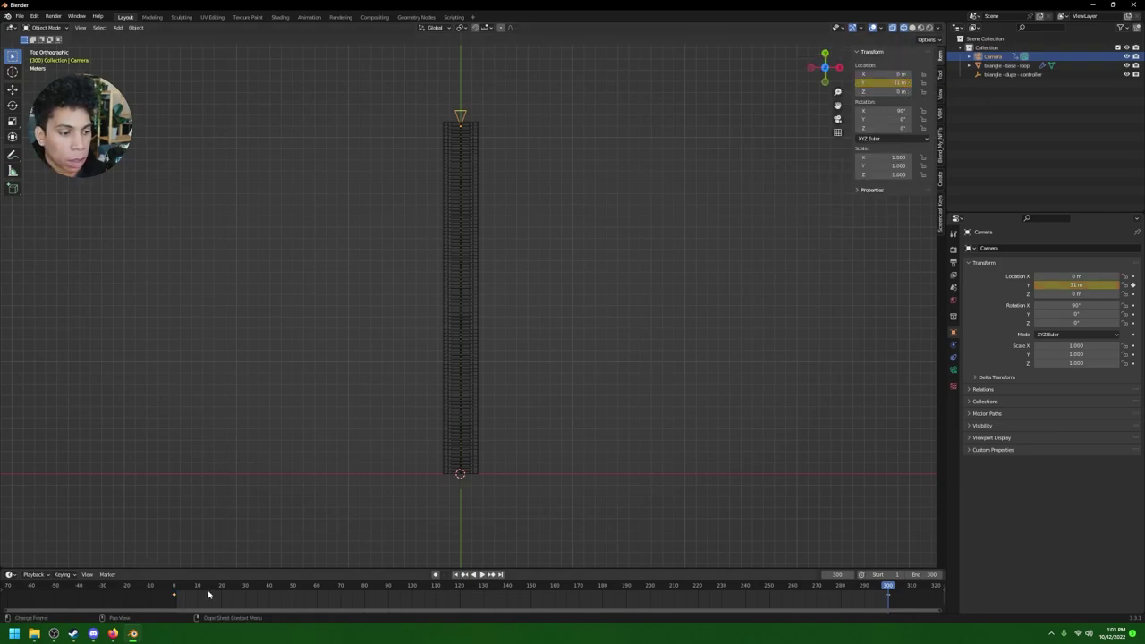
# Step: Play the animation to check the camera's travel through the tunnel, and stop at the last keyframe, frame 300
pyautogui.press('Down')
pyautogui.press('space')
pyautogui.scroll(1, 527, 386)
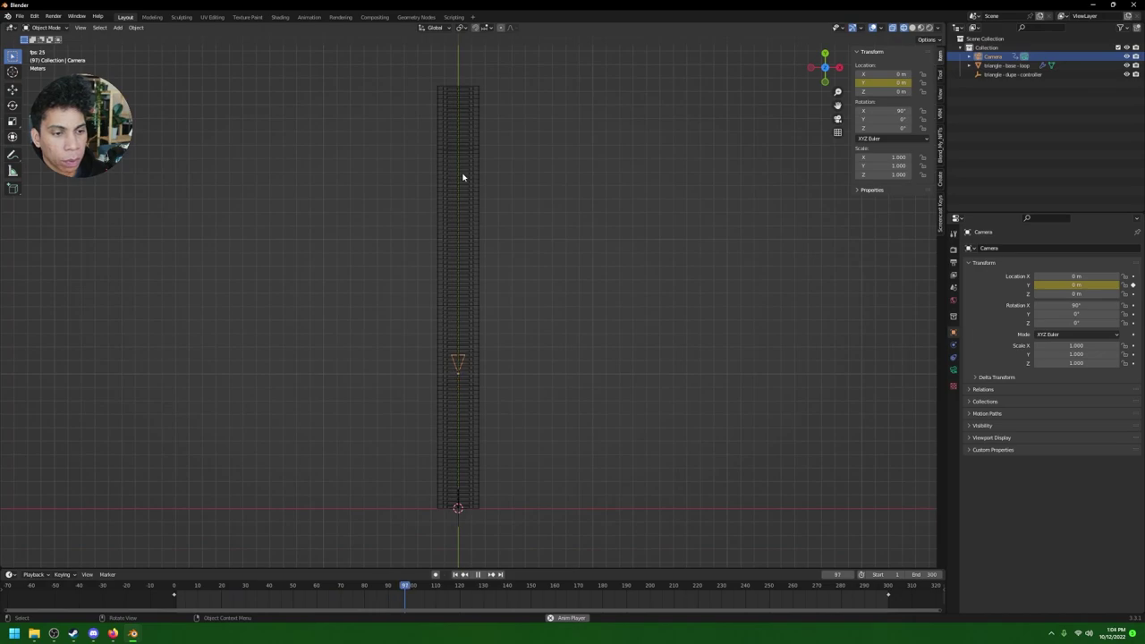
pyautogui.scroll(2, 463, 176)
pyautogui.keyDown('shift'); pyautogui.moveTo(463, 169); pyautogui.dragTo(465, 334, button='middle'); pyautogui.keyUp('shift')
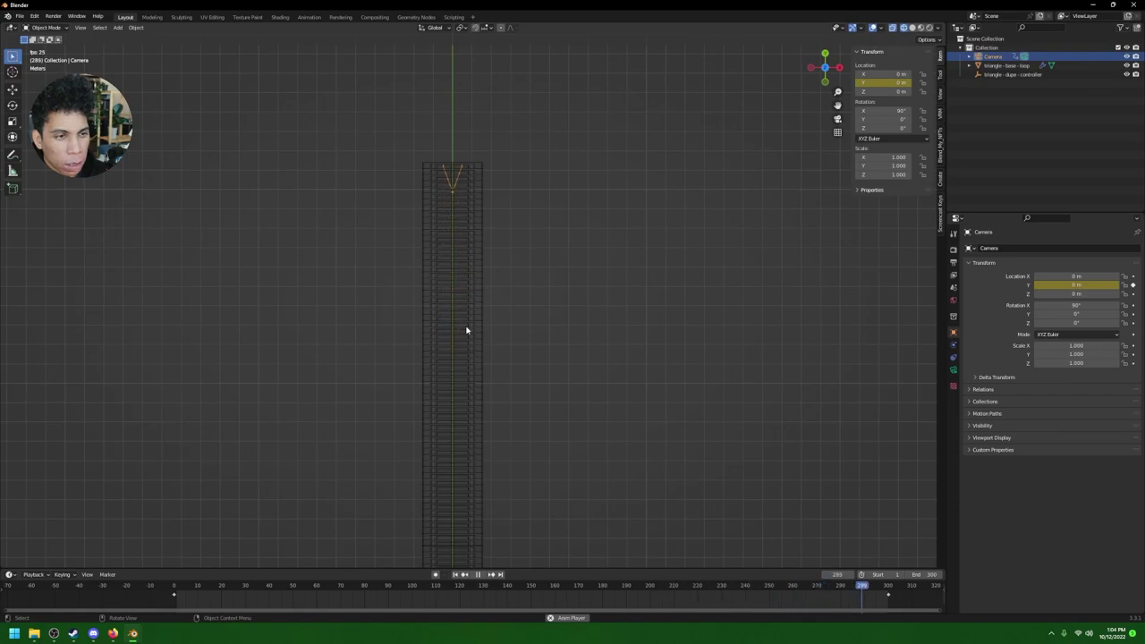
pyautogui.press('space')
pyautogui.press('Right')
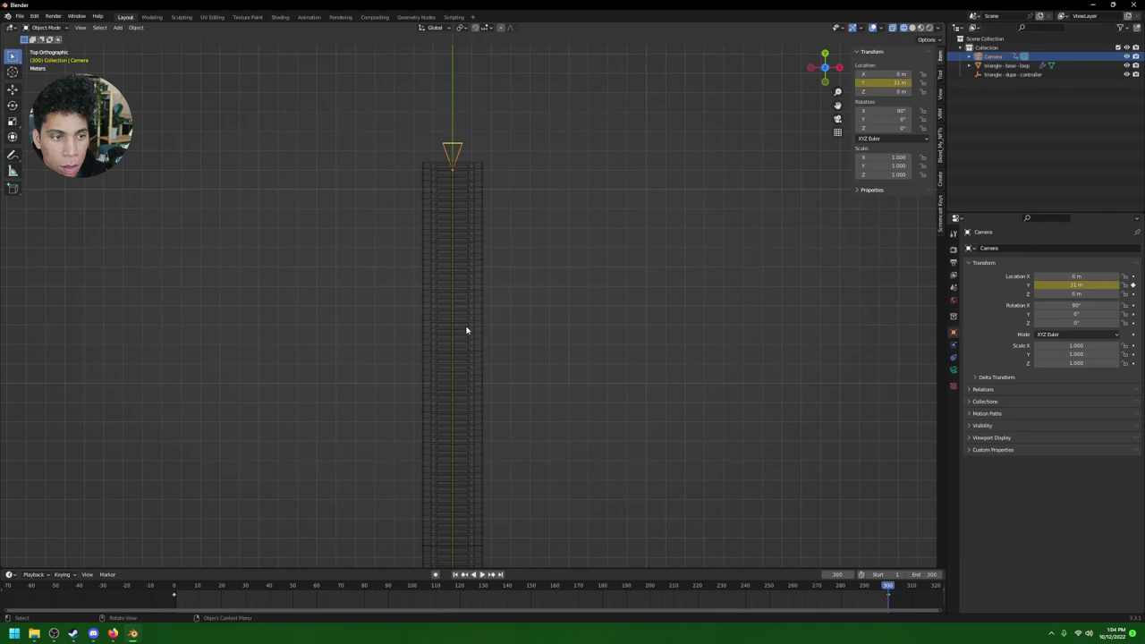
# Step: Raise the count of the triangle base loop's second Array modifier until the tunnel is 33 m long, past the camera's end position
pyautogui.scroll(5, 563, 217)
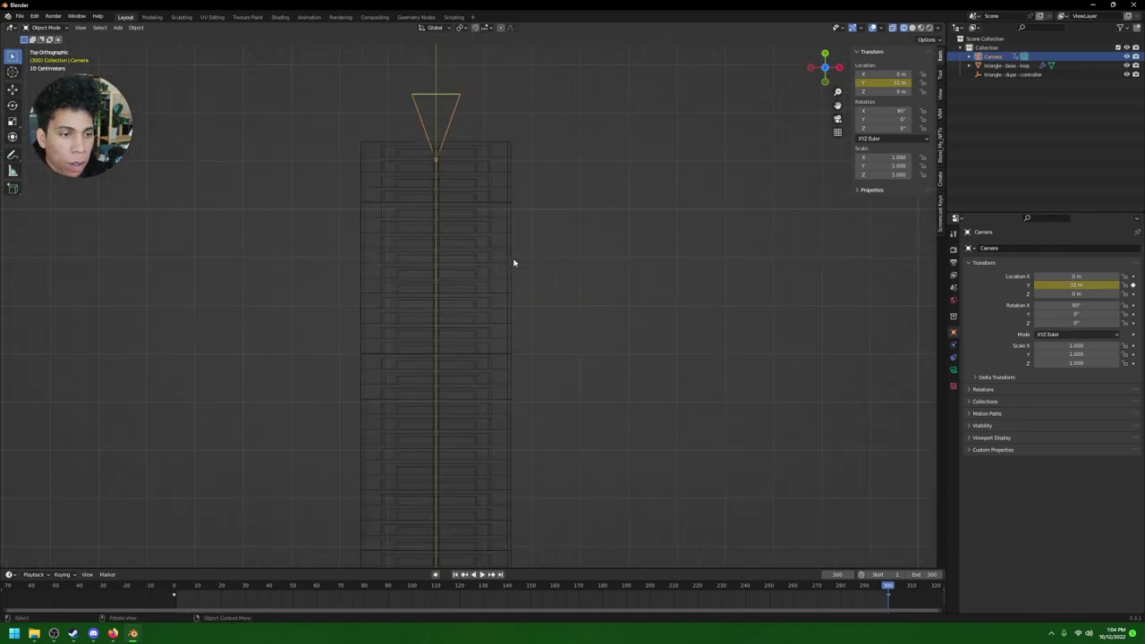
pyautogui.keyDown('shift'); pyautogui.scroll(2, 507, 265); pyautogui.keyUp('shift')
pyautogui.click(1006, 65)
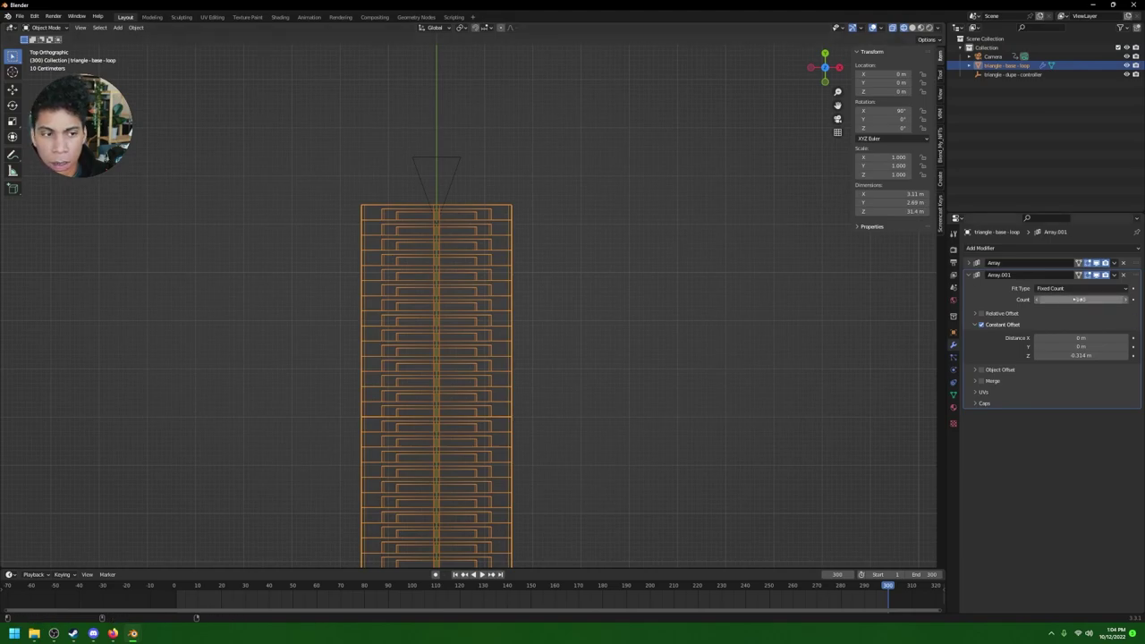
pyautogui.moveTo(1074, 300)
pyautogui.mouseDown()
pyautogui.moveTo(1114, 300)
pyautogui.moveTo(1047, 299)
pyautogui.moveTo(1080, 300)
pyautogui.mouseUp()
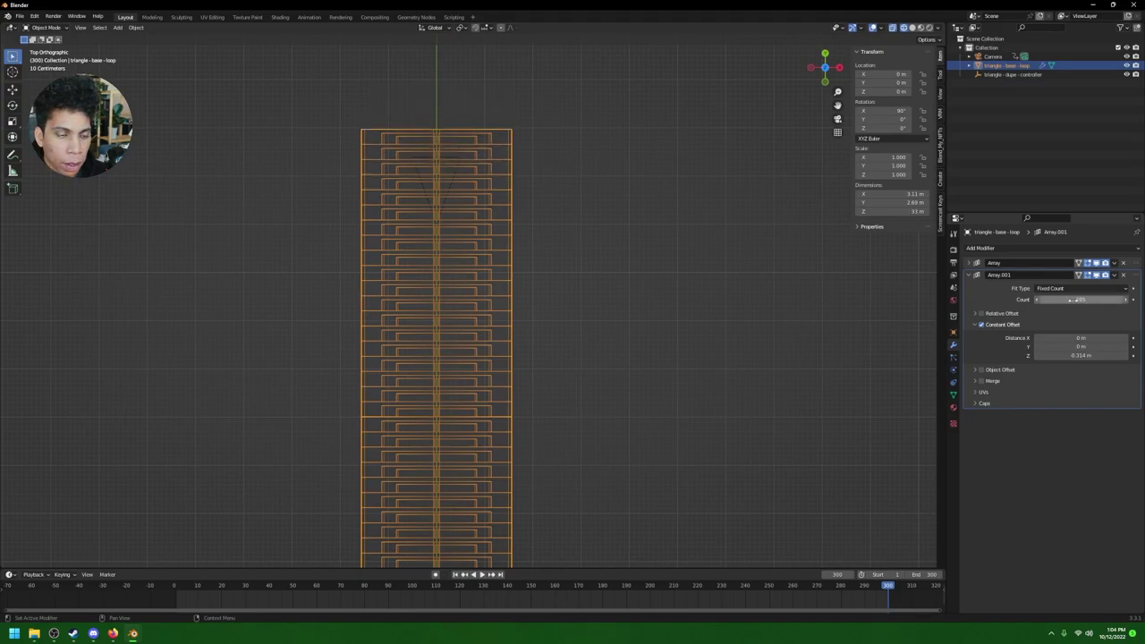
pyautogui.click(970, 274)
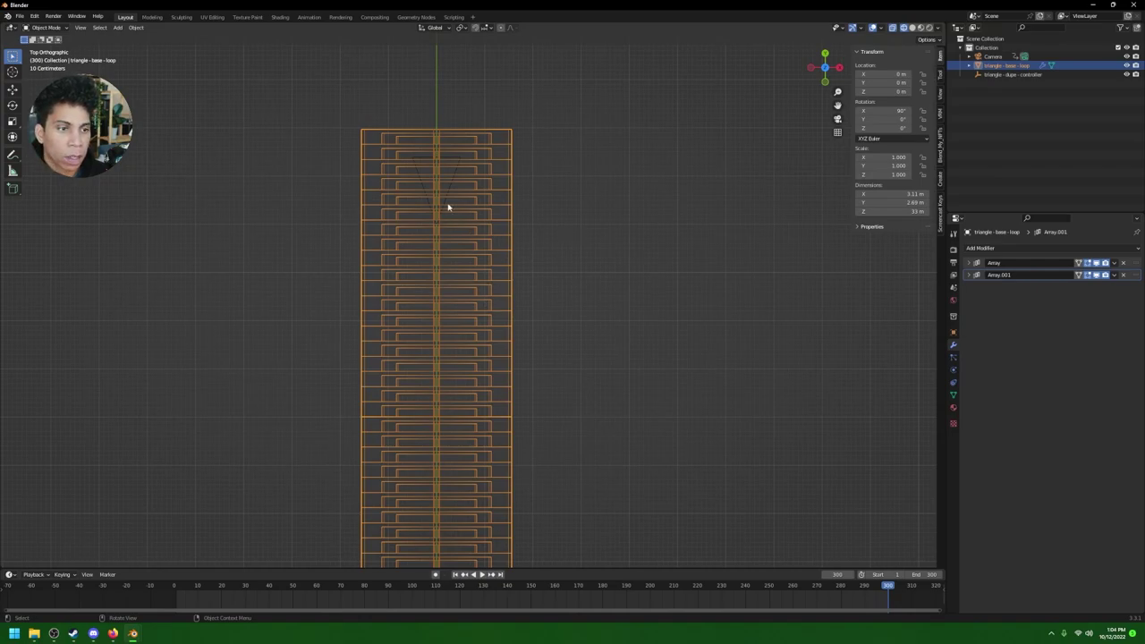
pyautogui.scroll(-7, 618, 281)
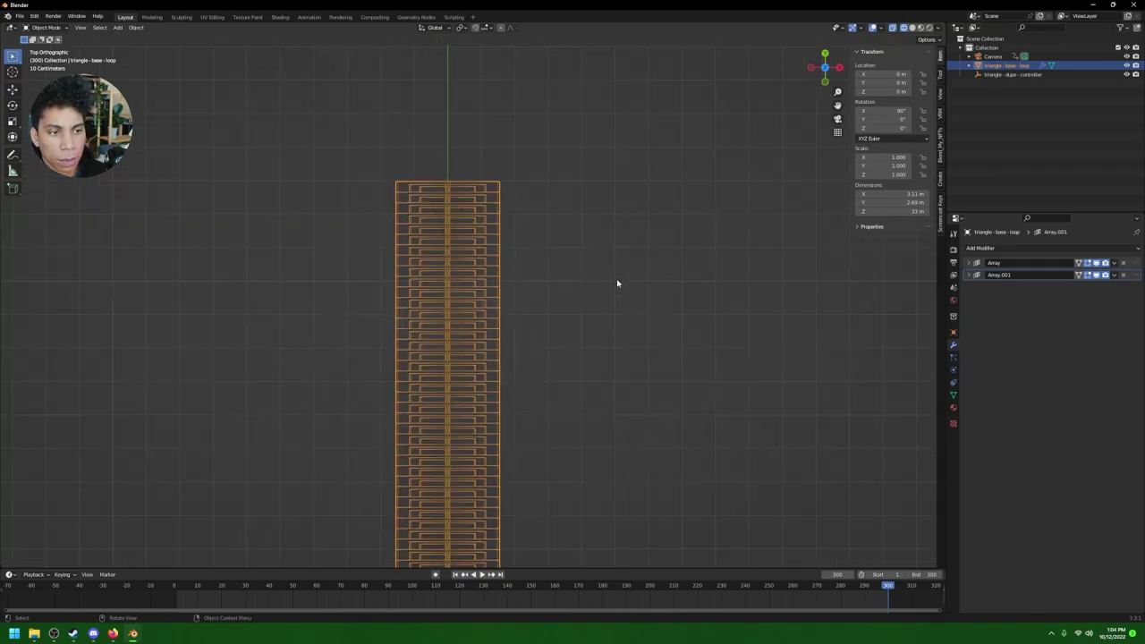
# Step: Split the 3D viewport into two side-by-side views and divide the second one into an upper and a lower view
pyautogui.click(1005, 75)
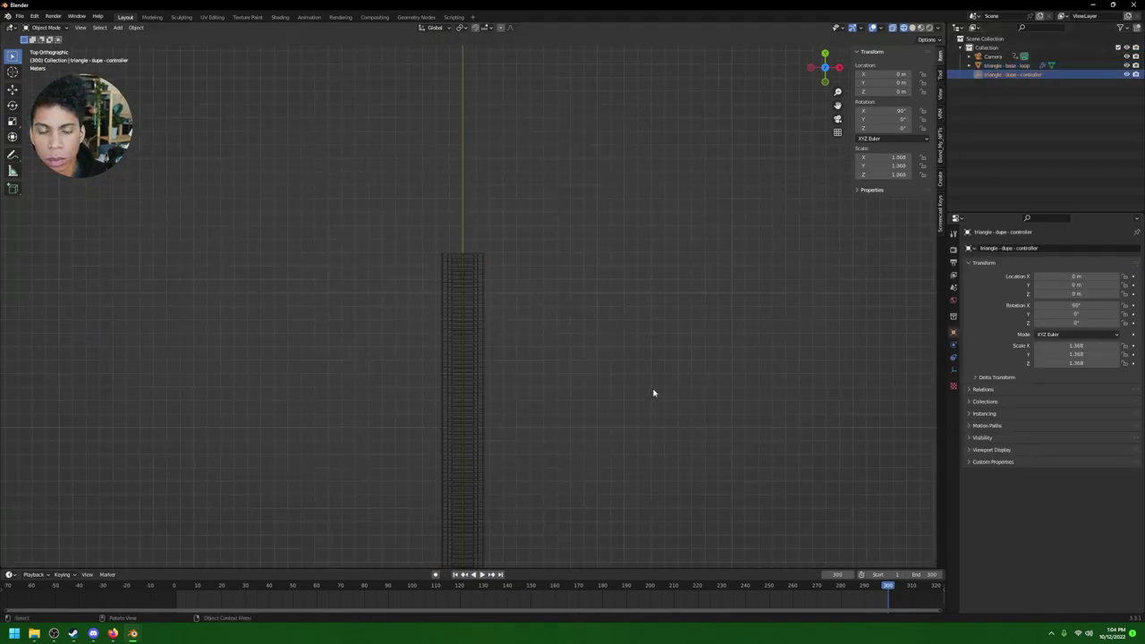
pyautogui.rightClick(483, 568)
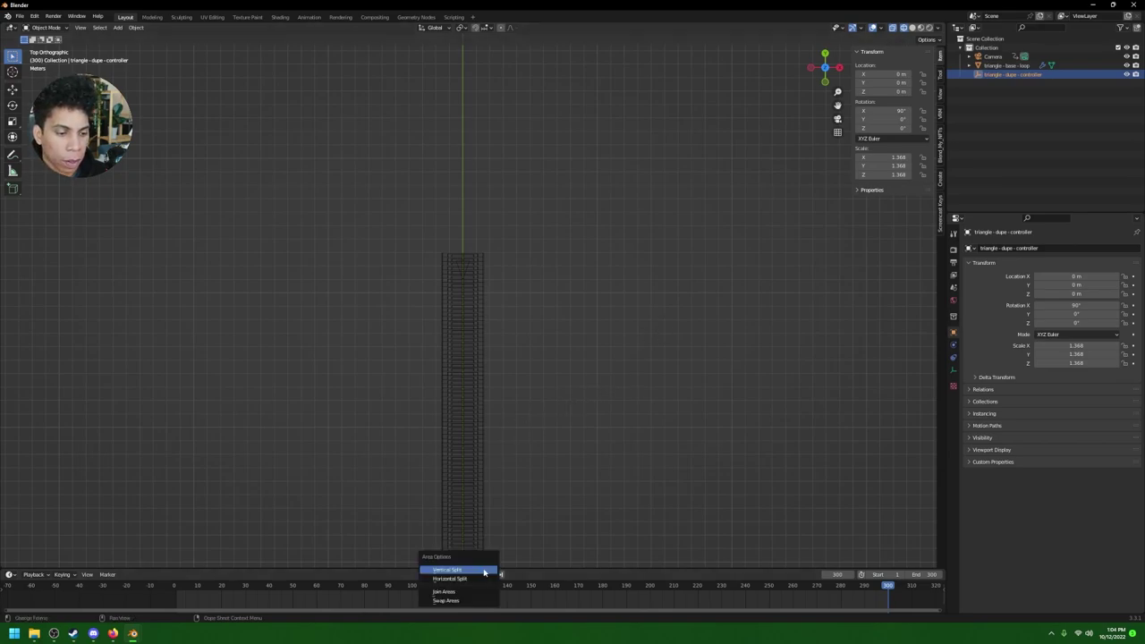
pyautogui.click(484, 570)
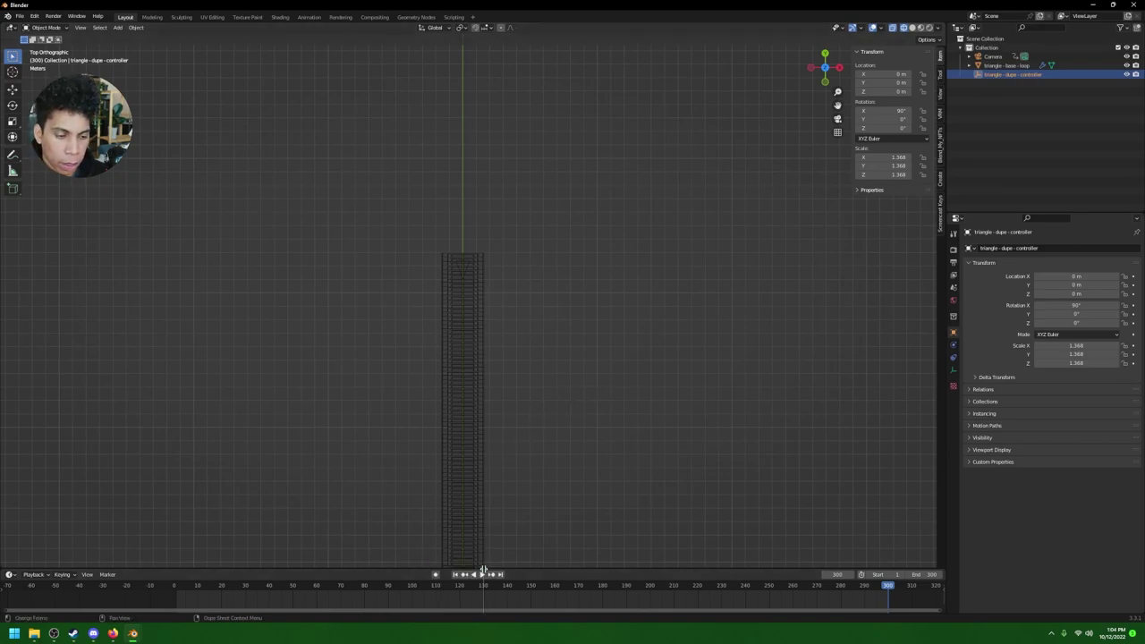
pyautogui.click(467, 519)
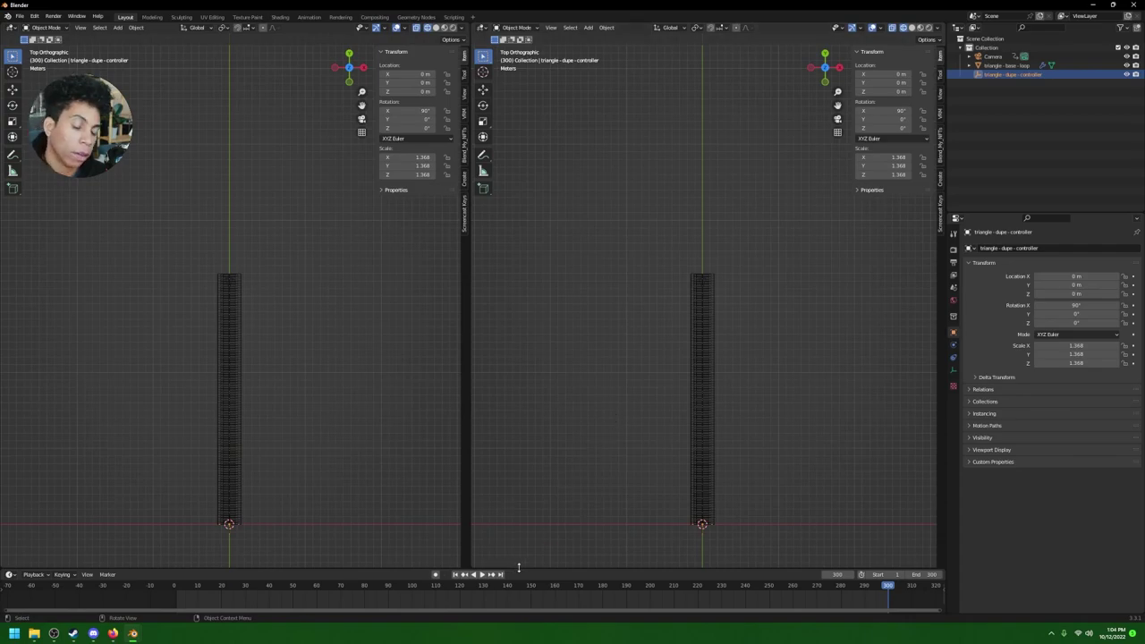
pyautogui.rightClick(518, 567)
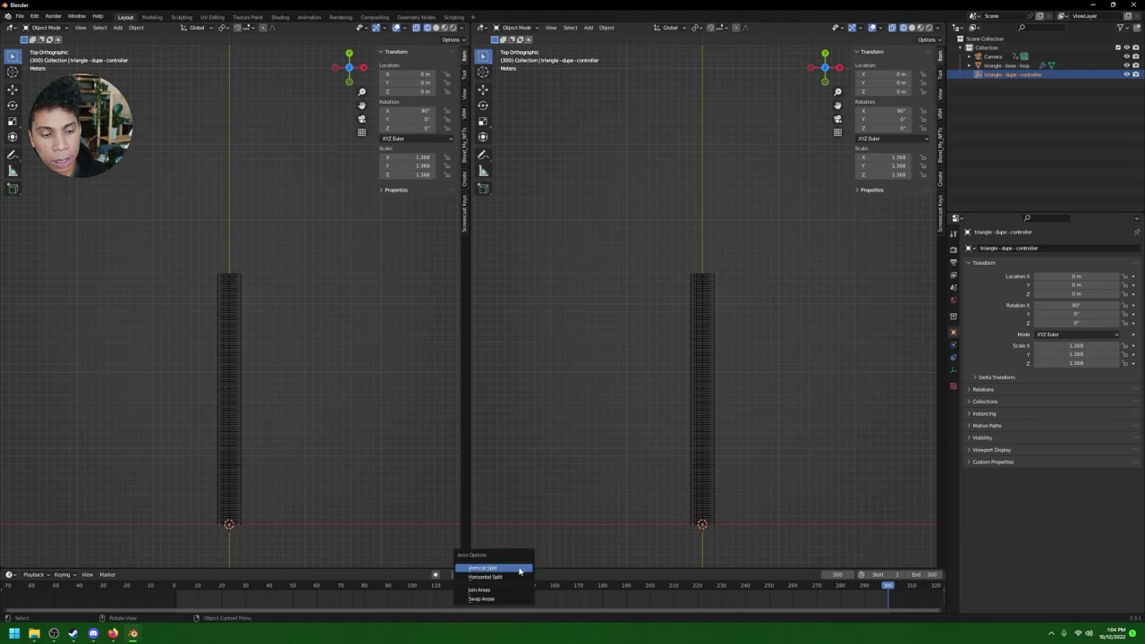
pyautogui.rightClick(945, 441)
pyautogui.click(941, 453)
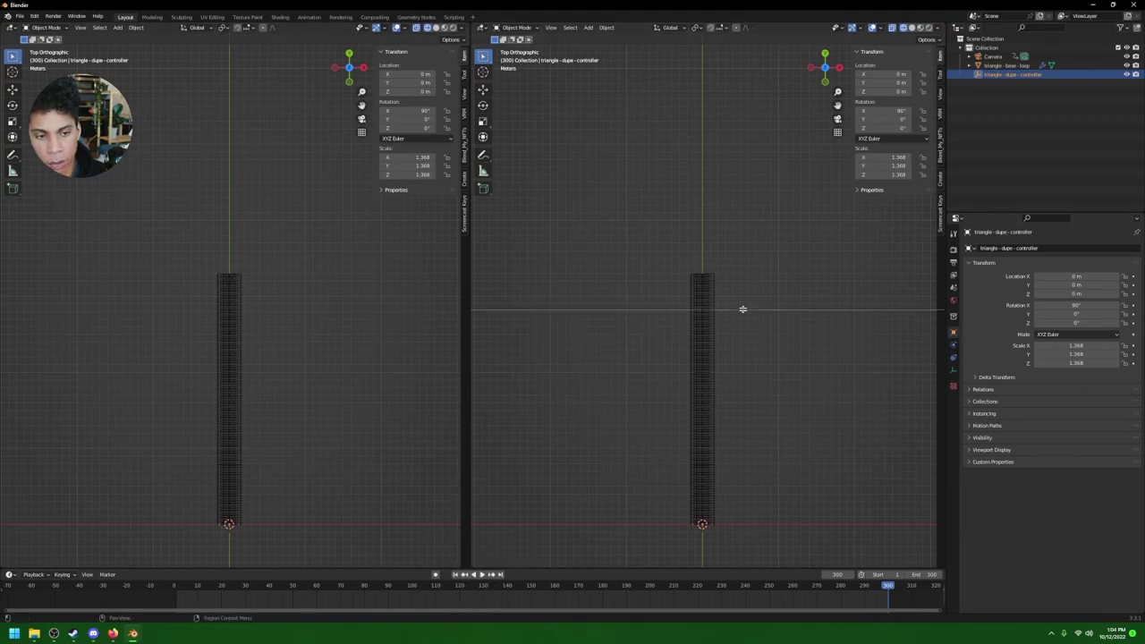
pyautogui.click(751, 296)
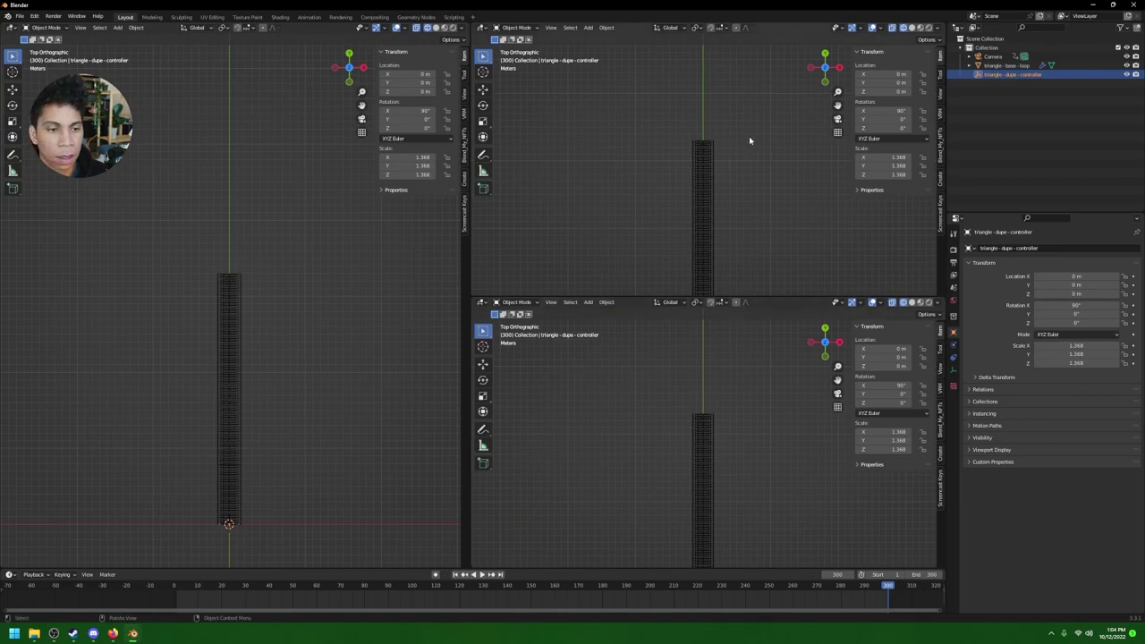
# Step: Set the upper of the two stacked viewports to the camera view with solid shading
pyautogui.press('`')
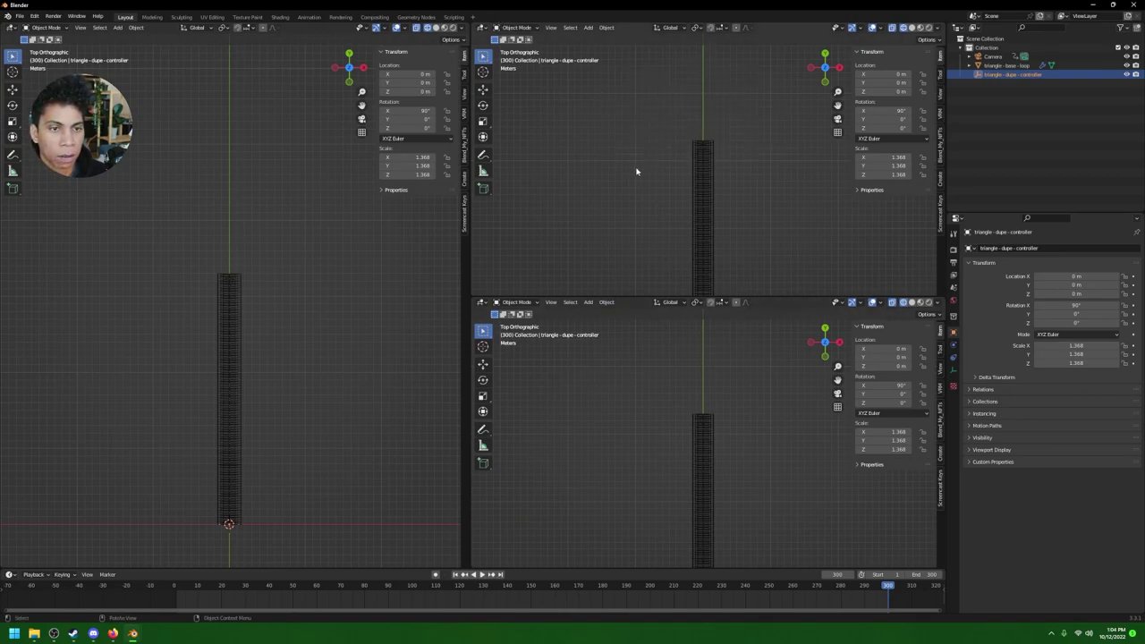
pyautogui.click(637, 171)
pyautogui.press('z')
pyautogui.click(874, 215)
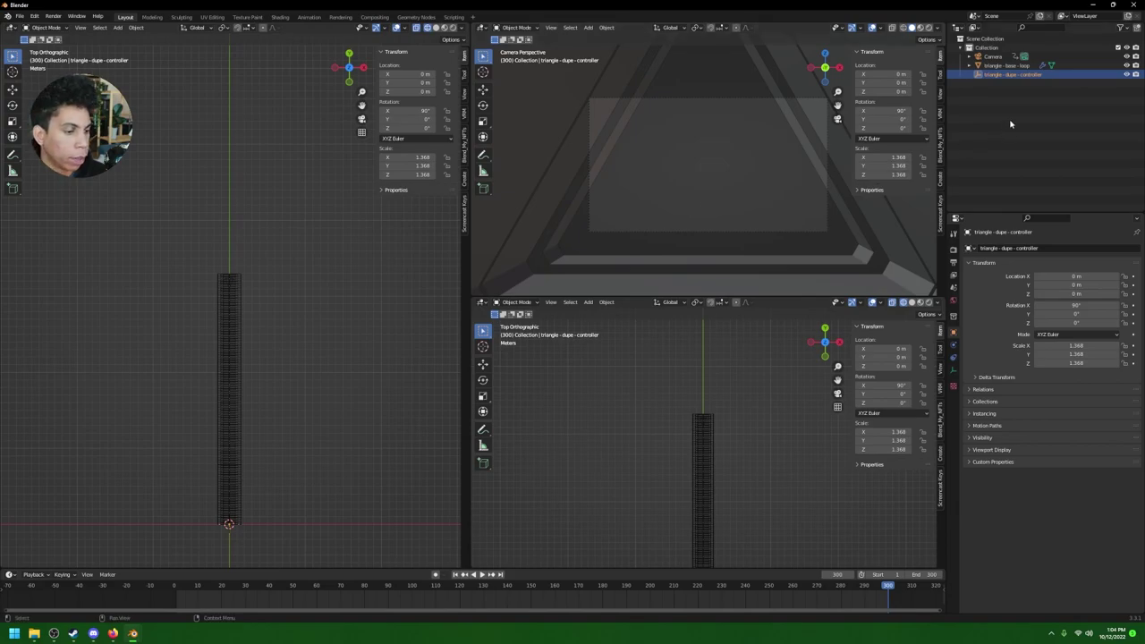
# Step: Play the animation from frame 0 in the camera view, with the tall viewport in solid shading and the camera selected
pyautogui.press('space')
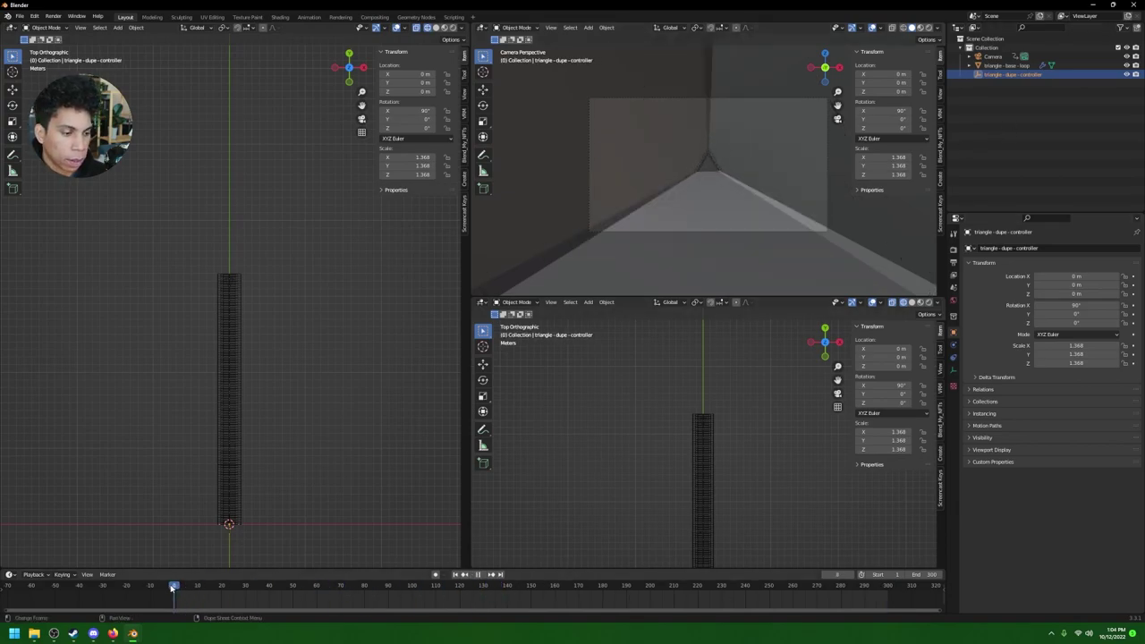
pyautogui.press('space')
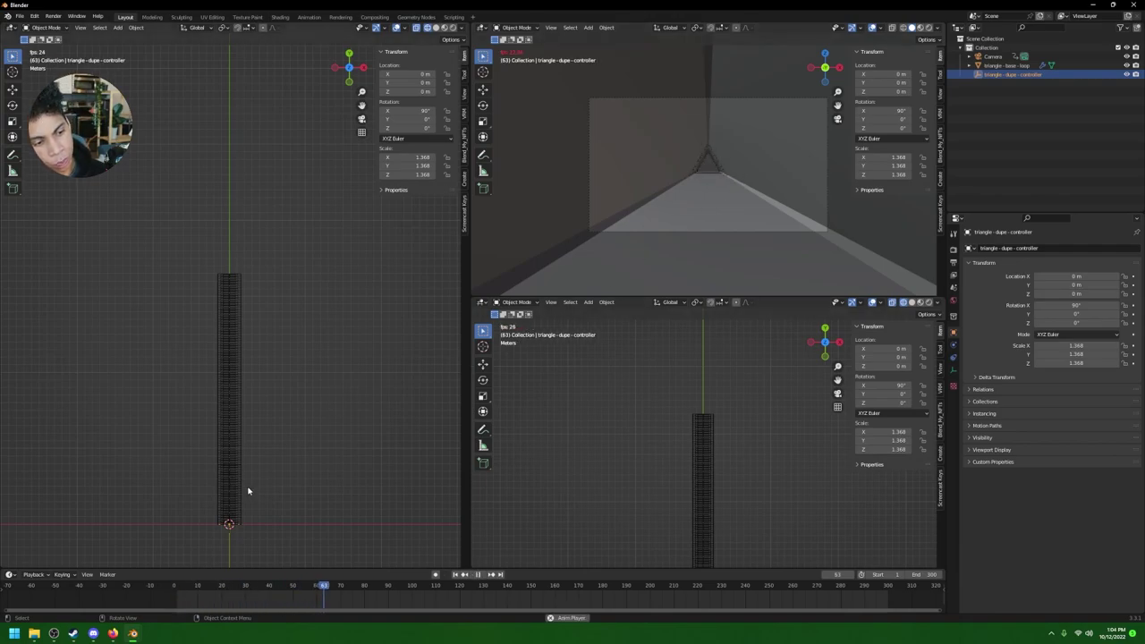
pyautogui.press('z')
pyautogui.click(339, 491)
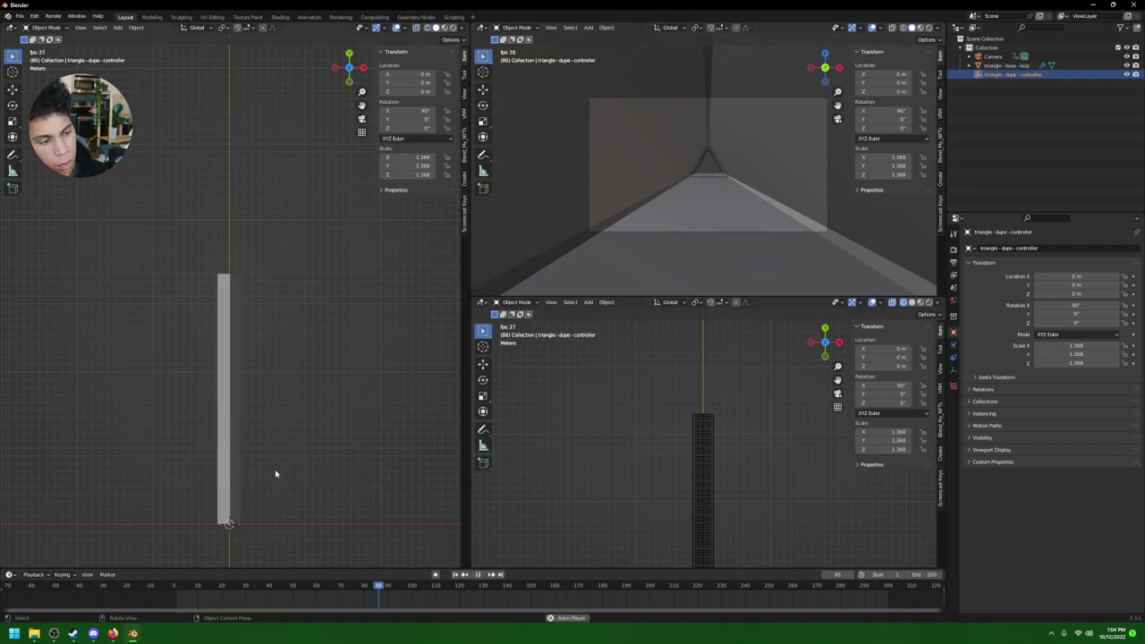
pyautogui.click(991, 56)
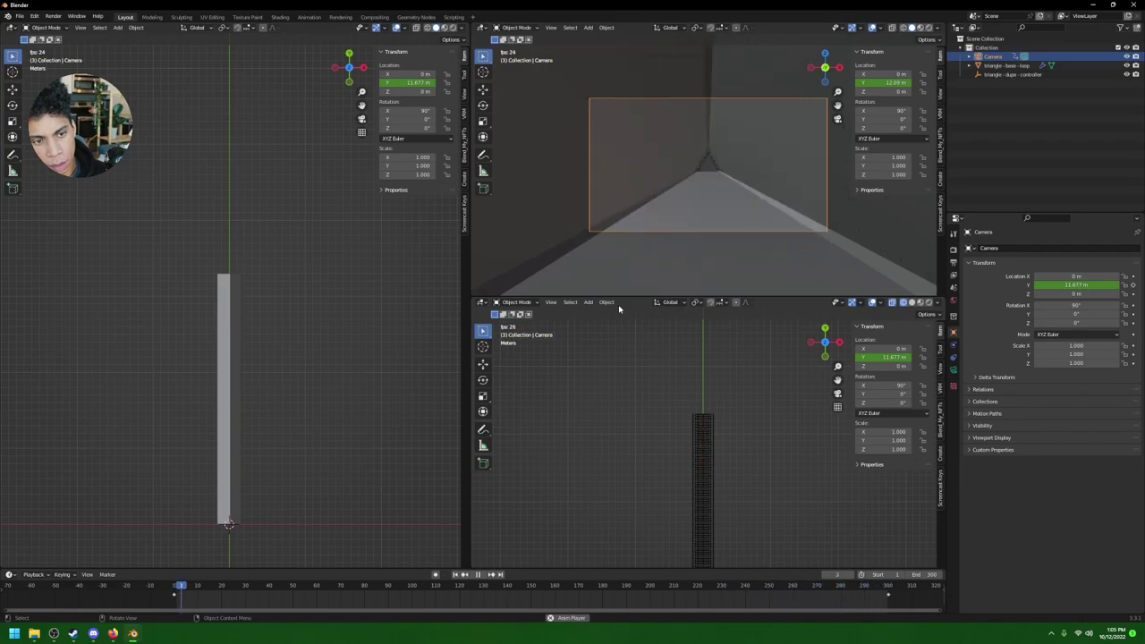
pyautogui.press('space')
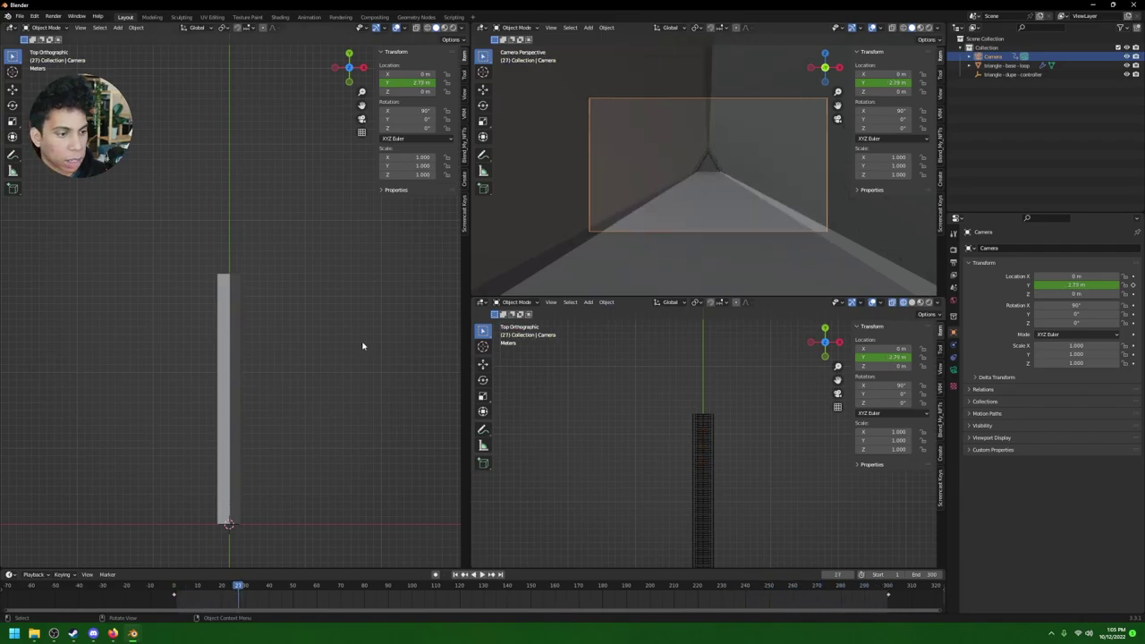
# Step: Try Material Preview shading in the camera view while the animation plays
pyautogui.press('z')
pyautogui.click(729, 223)
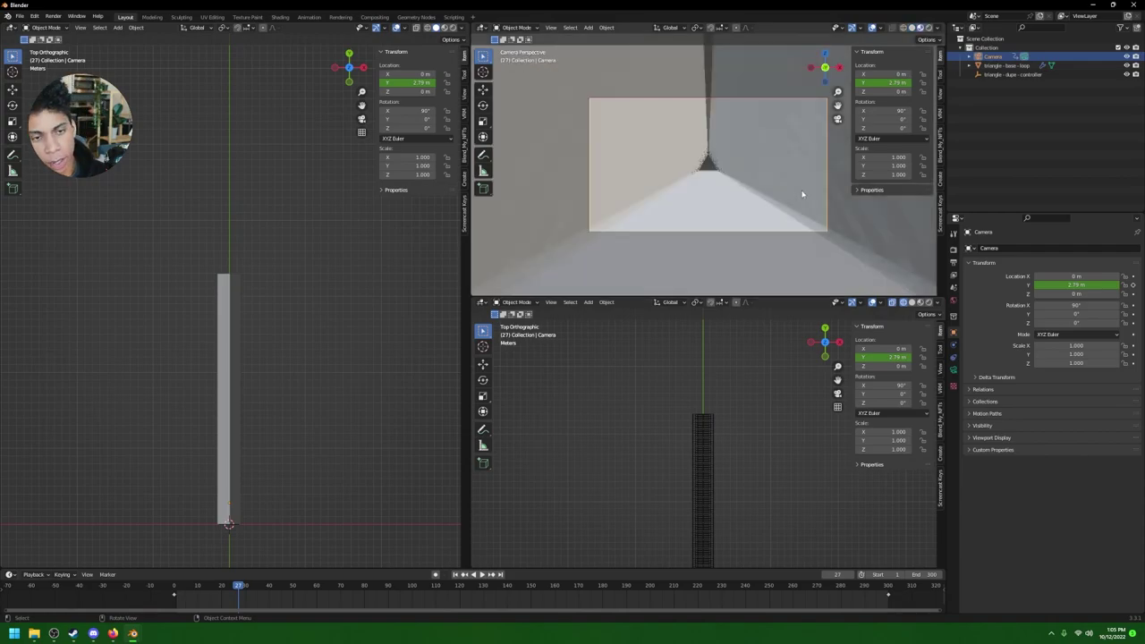
pyautogui.press('space')
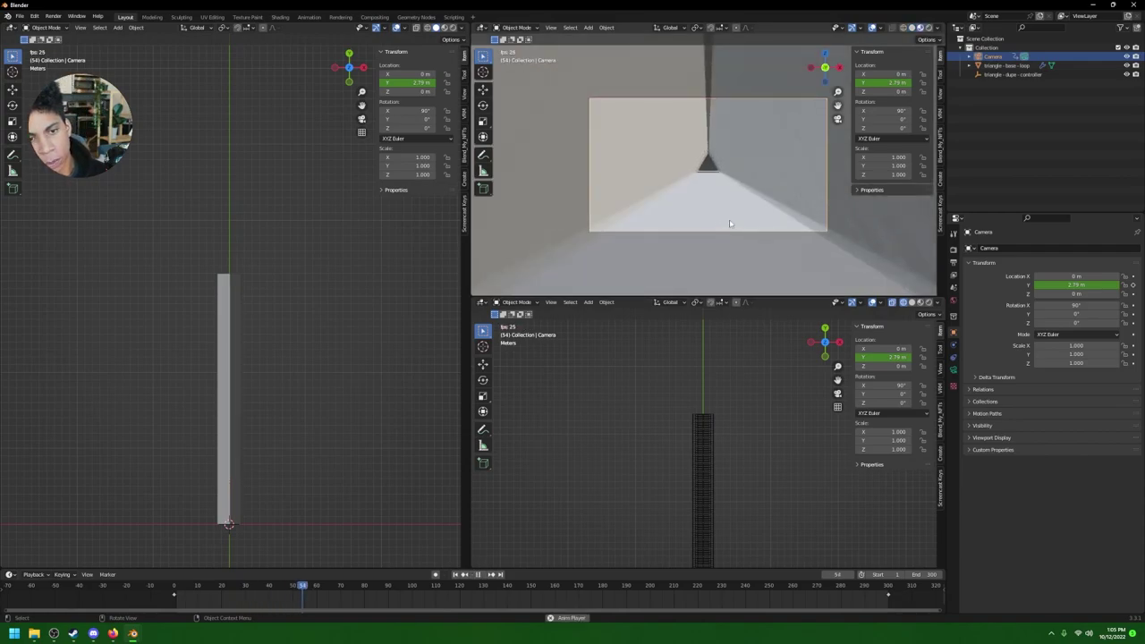
pyautogui.press('space')
pyautogui.click(823, 225)
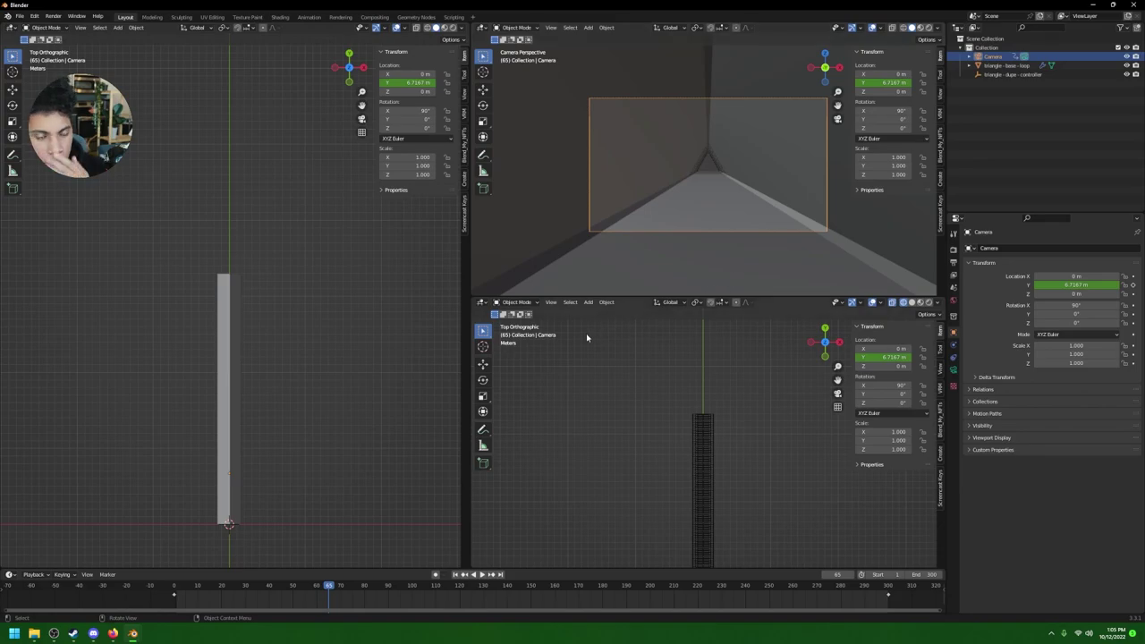
# Step: Turn the lower viewport into a solid-shaded perspective view showing the whole tunnel from outside
pyautogui.scroll(-1, 732, 466)
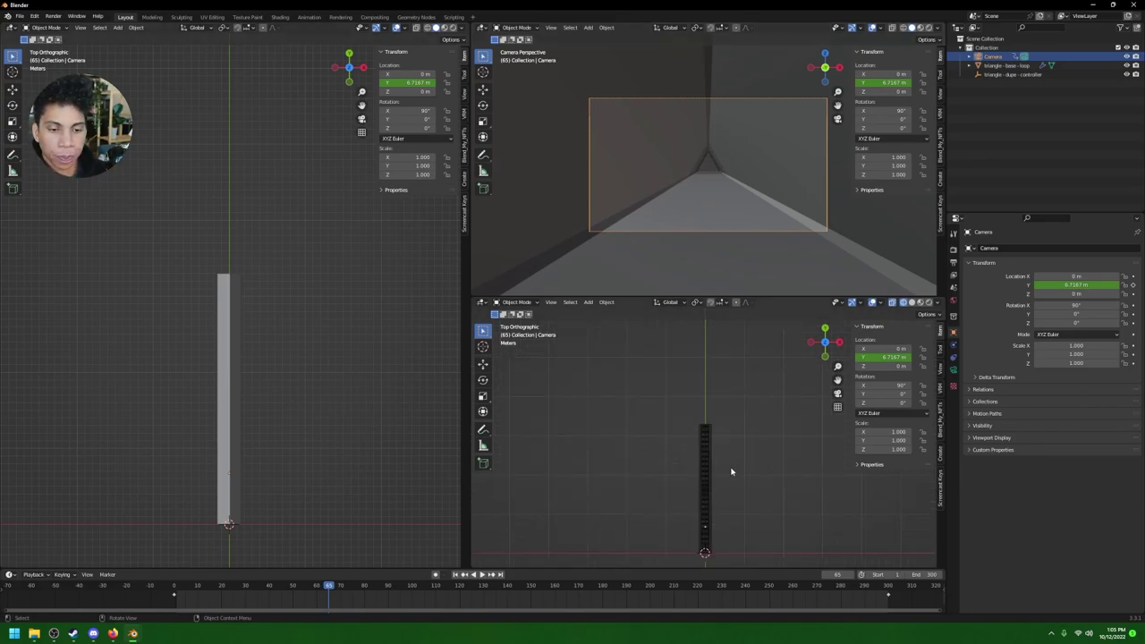
pyautogui.moveTo(681, 444); pyautogui.dragTo(677, 403, button='middle')
pyautogui.moveTo(676, 502); pyautogui.dragTo(636, 415, button='middle')
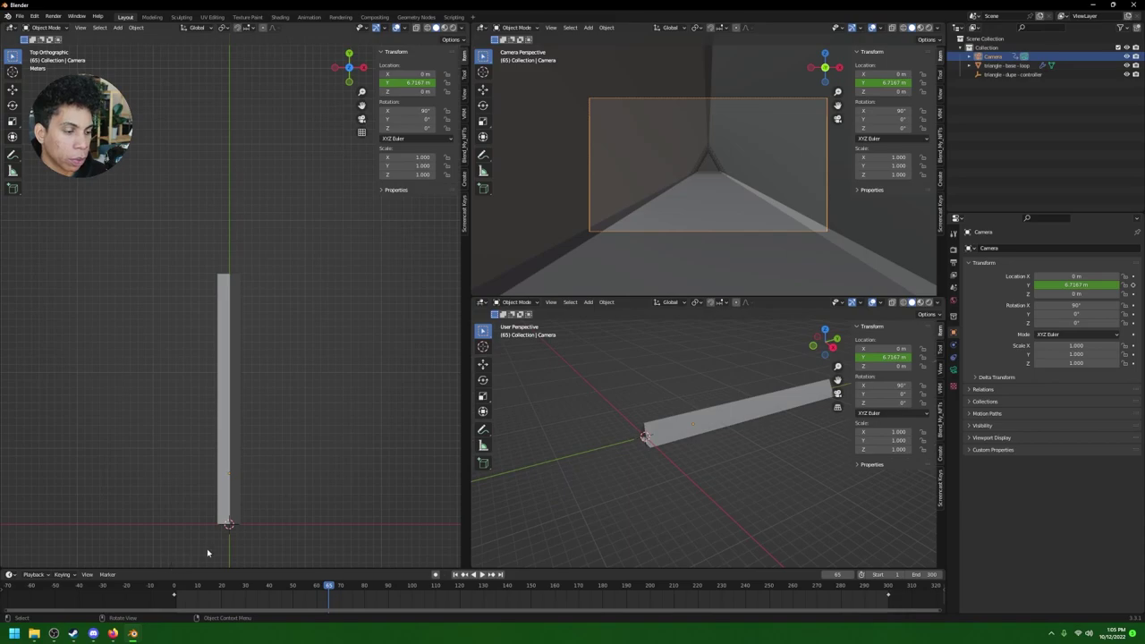
# Step: Add a Subdivision Surface modifier to the triangle base loop and inspect its effect on the tunnel's opening
pyautogui.click(1000, 66)
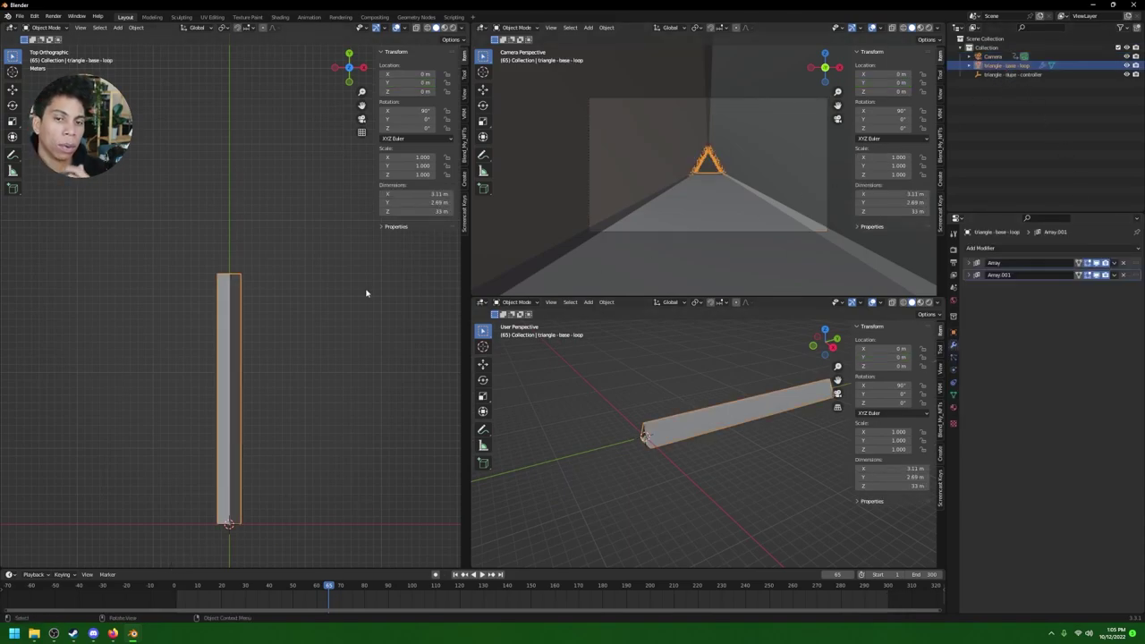
pyautogui.moveTo(417, 436); pyautogui.dragTo(326, 392, button='middle')
pyautogui.click(320, 454)
pyautogui.click(257, 423)
pyautogui.click(1039, 251)
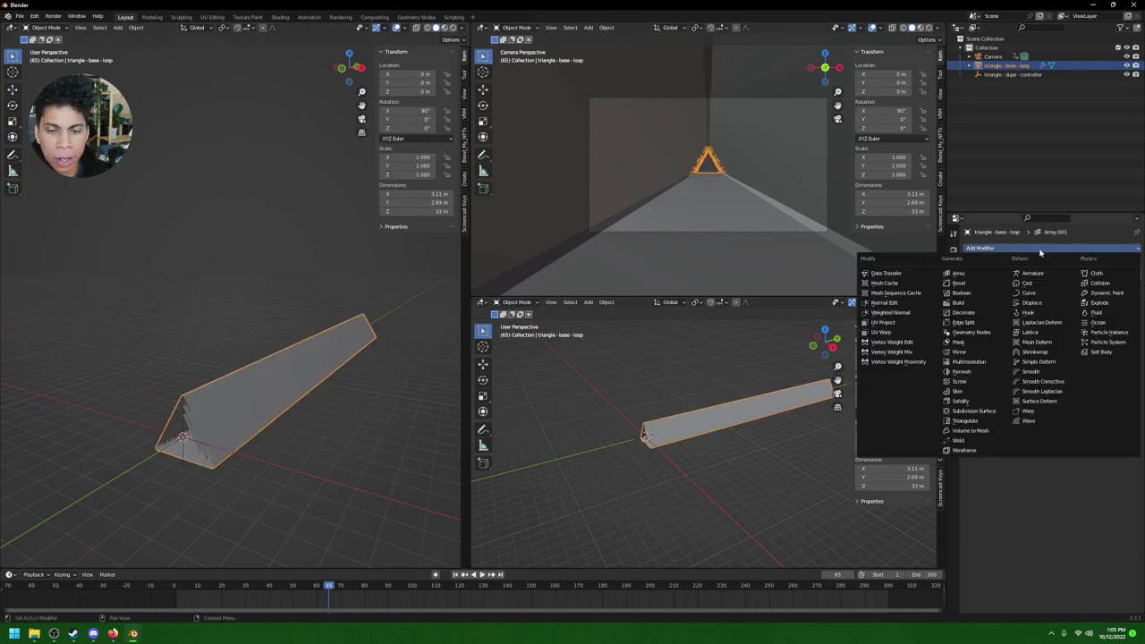
pyautogui.click(987, 412)
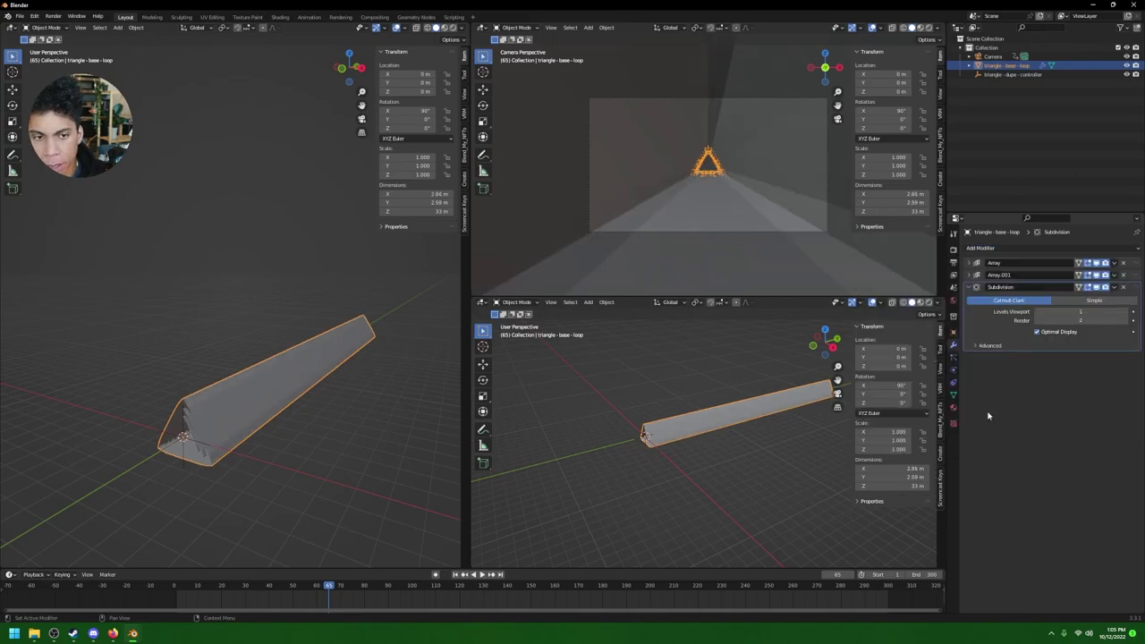
pyautogui.moveTo(405, 445); pyautogui.dragTo(379, 365, button='middle')
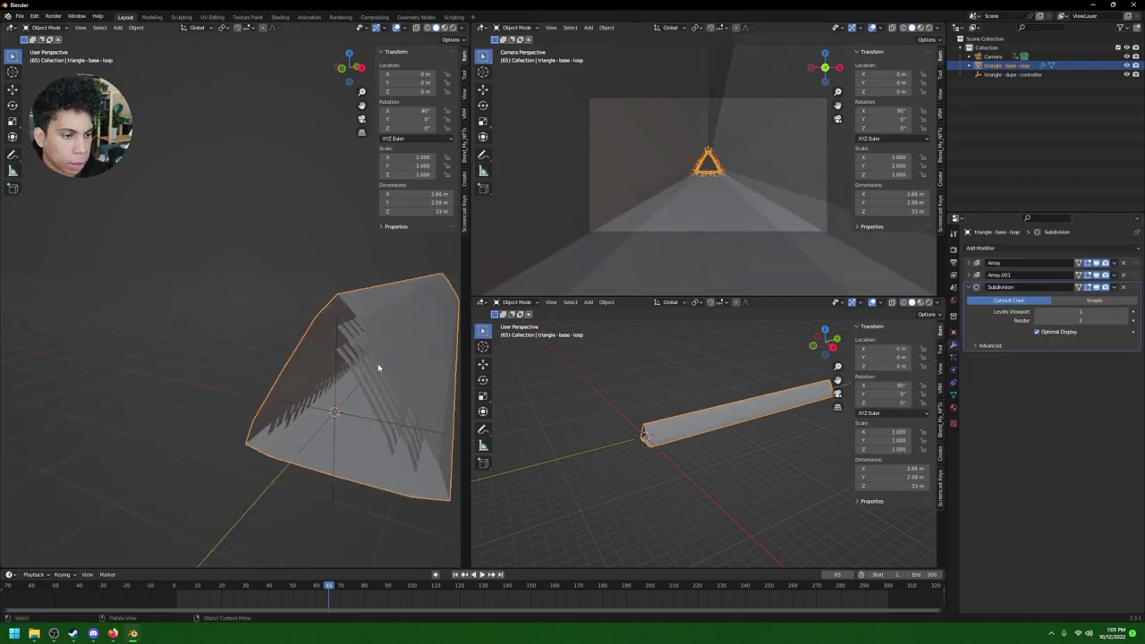
pyautogui.moveTo(320, 404)
pyautogui.mouseDown(button='middle')
pyautogui.moveTo(349, 402)
pyautogui.moveTo(311, 390)
pyautogui.mouseUp(button='middle')
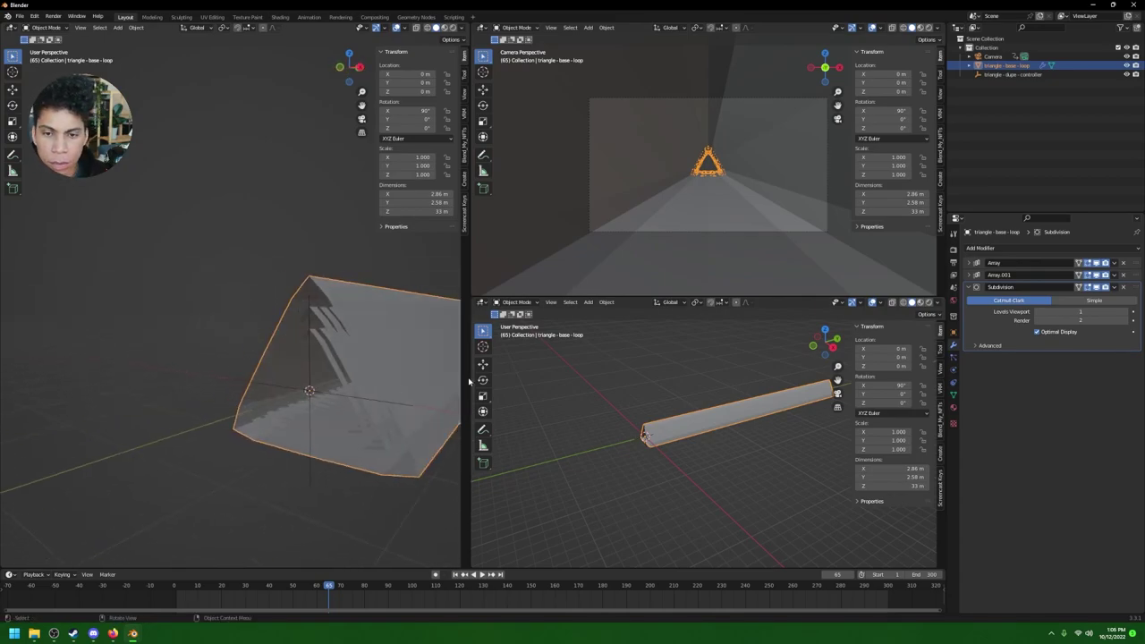
# Step: Set the Subdivision modifier's viewport and render levels to 3 on the triangle base loop and collapse its settings
pyautogui.moveTo(1038, 311); pyautogui.dragTo(1074, 311)
pyautogui.click(1073, 319)
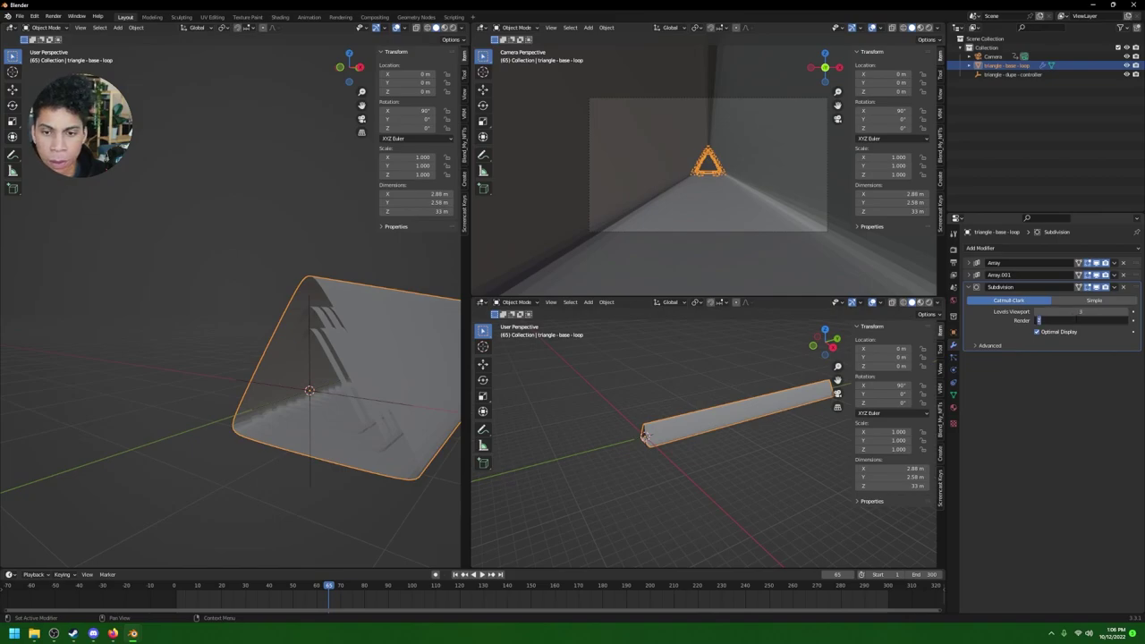
pyautogui.press('Return')
pyautogui.moveTo(422, 408); pyautogui.dragTo(388, 410, button='middle')
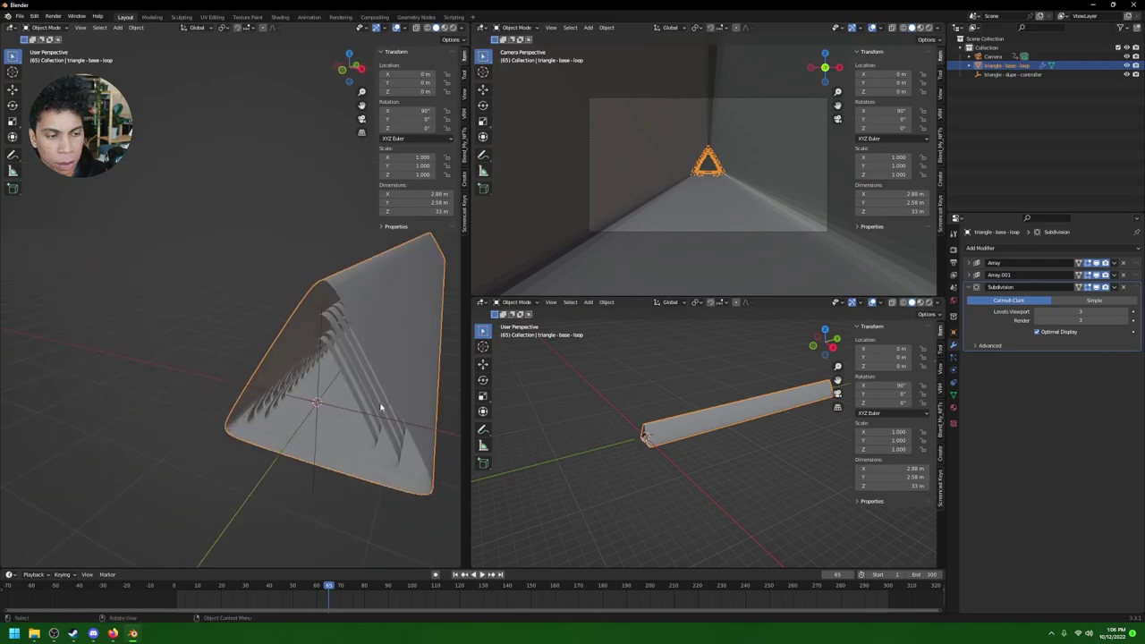
pyautogui.click(969, 288)
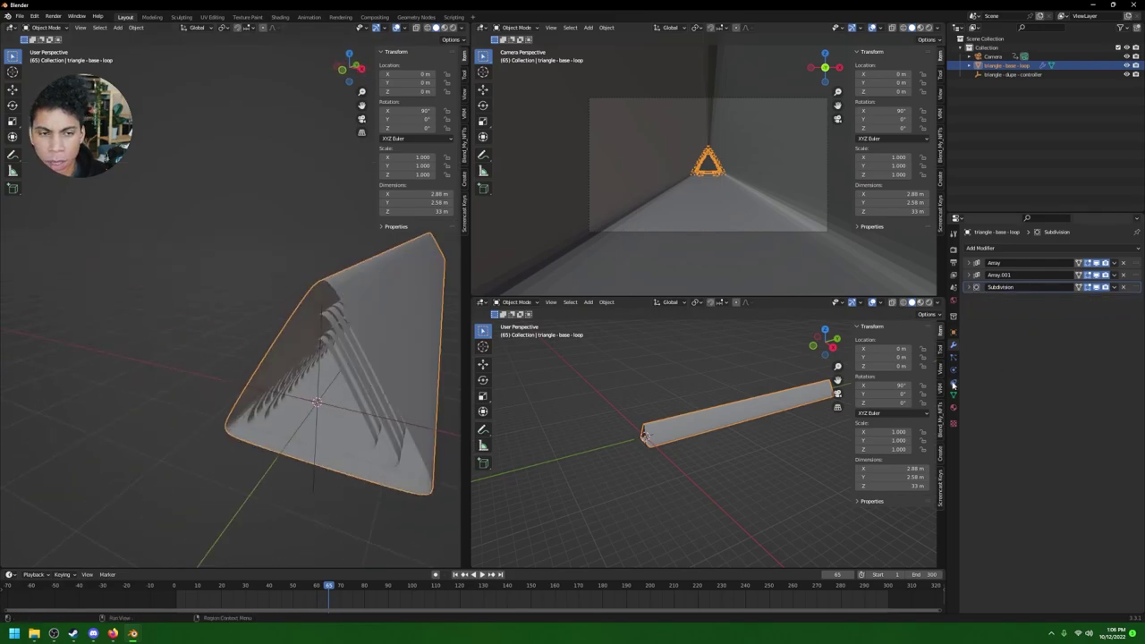
# Step: Add a Vertex Weight Edit modifier to the triangle base loop and create a vertex group named mask
pyautogui.click(994, 248)
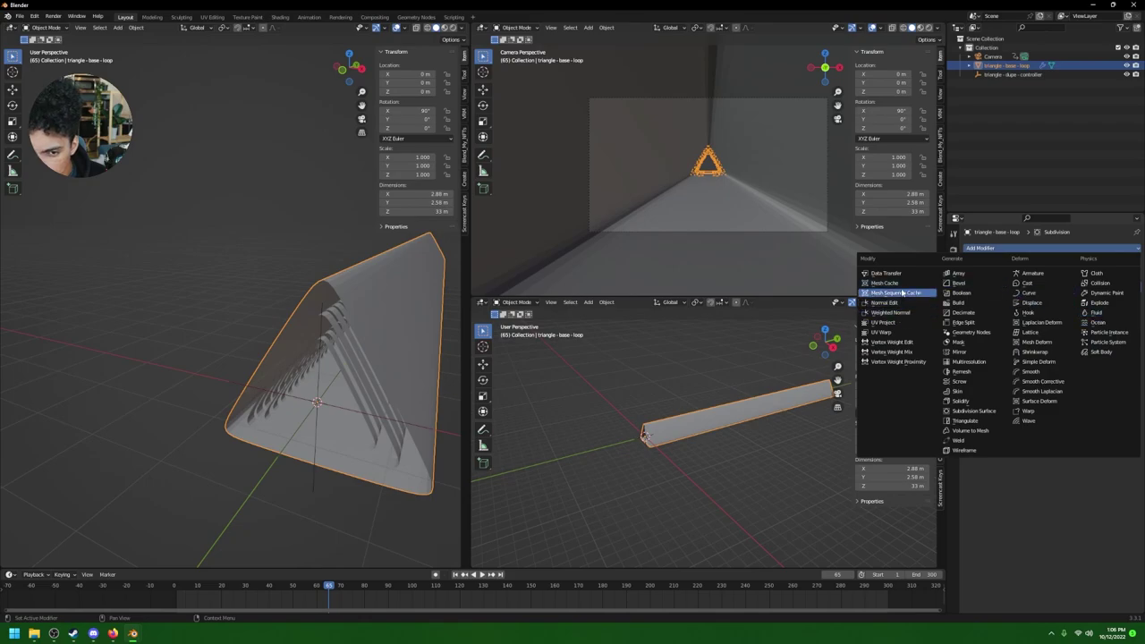
pyautogui.click(911, 348)
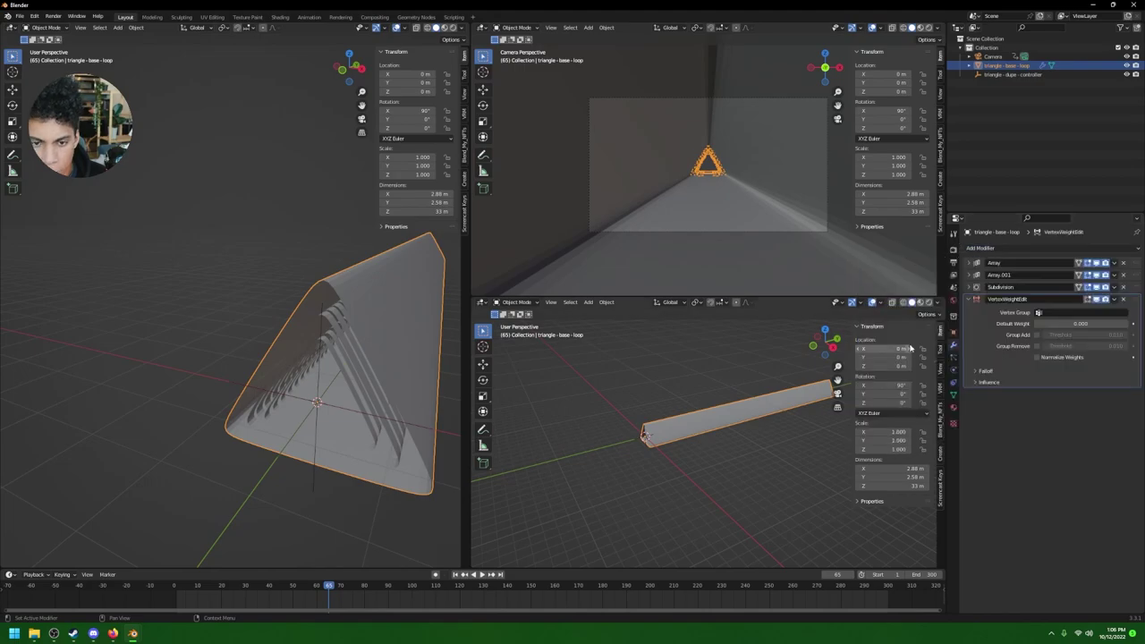
pyautogui.click(955, 394)
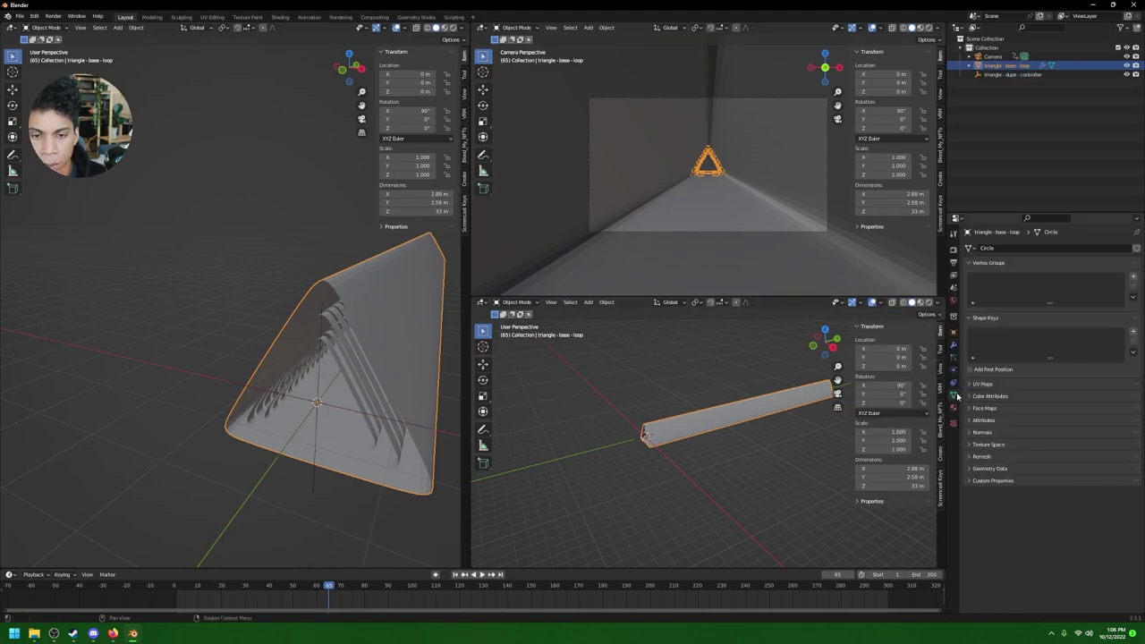
pyautogui.click(1132, 279)
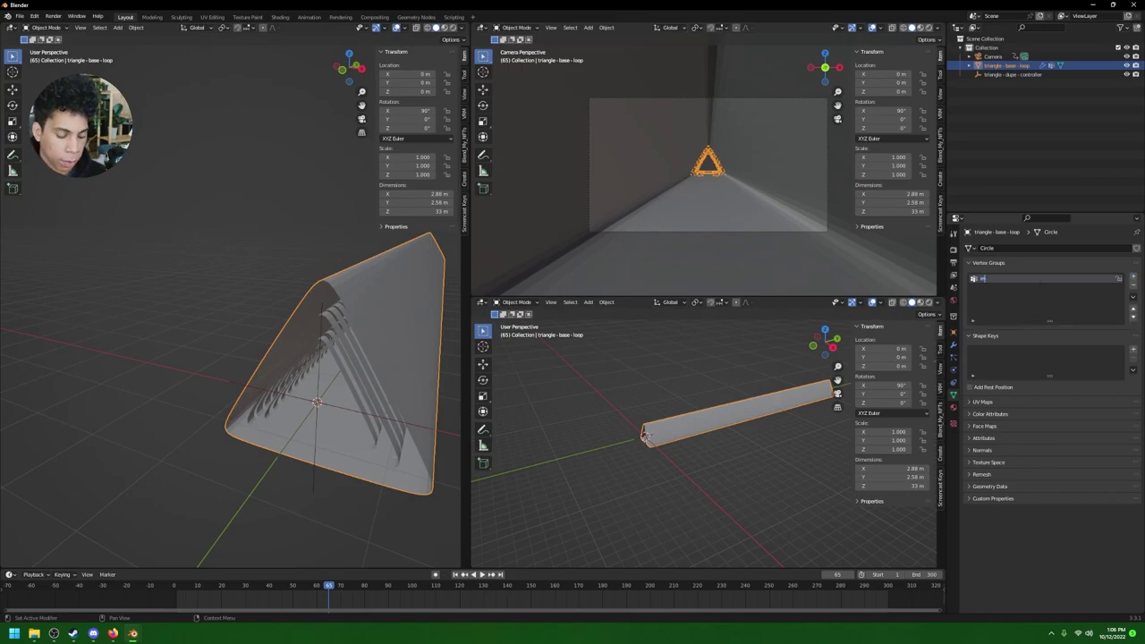
# Step: Create a new texture named mask and set its type to Distorted Noise
pyautogui.click(955, 426)
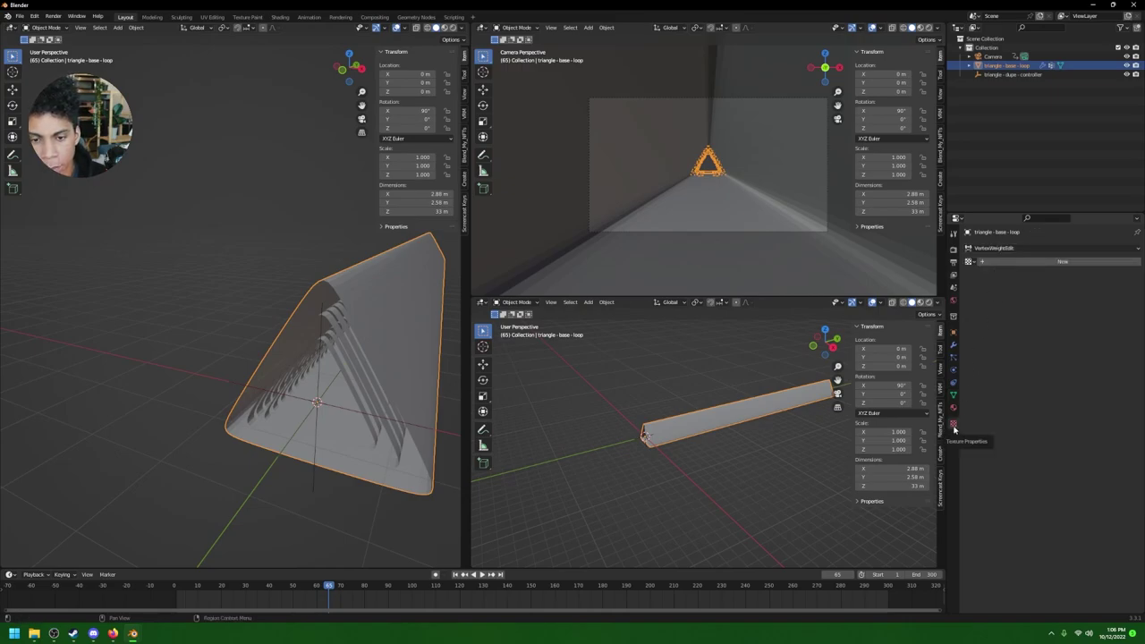
pyautogui.click(992, 263)
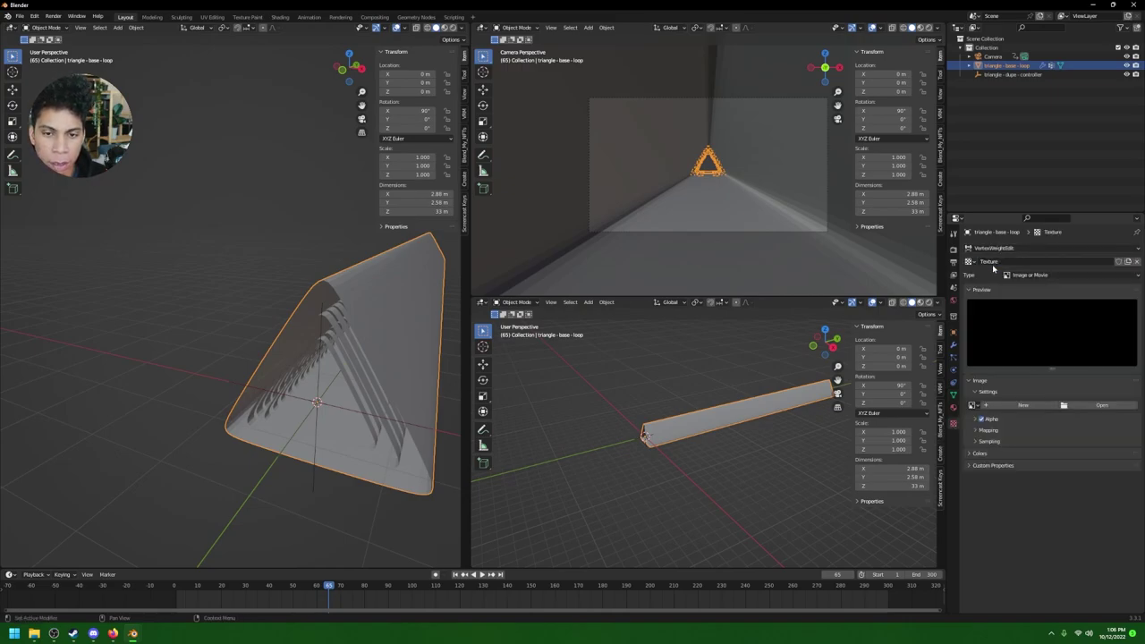
pyautogui.click(1008, 262)
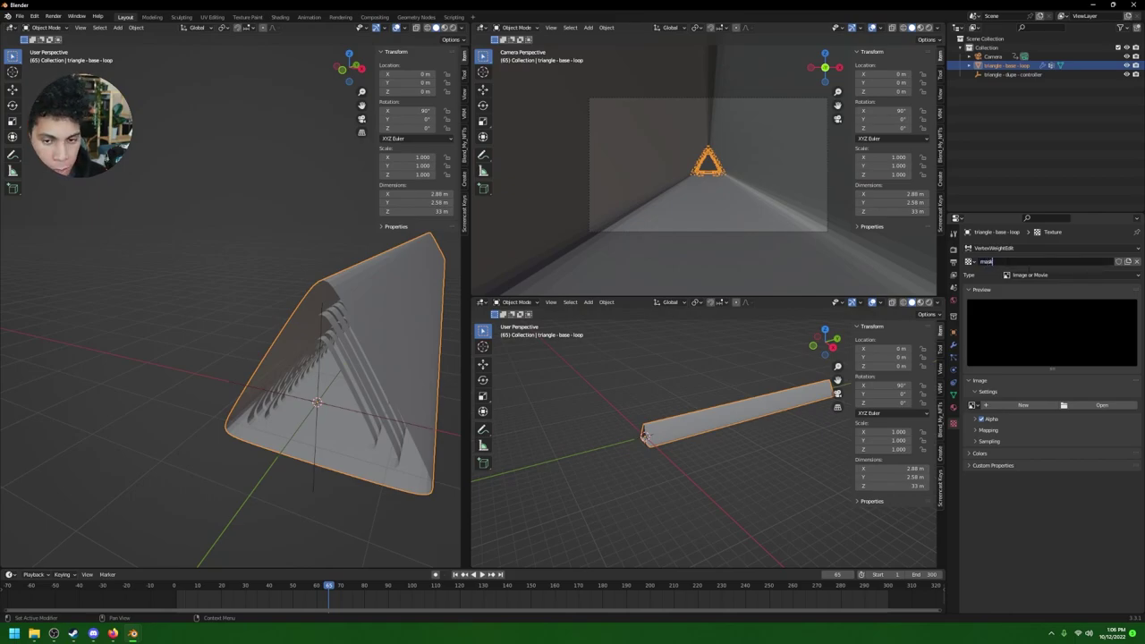
pyautogui.click(1029, 275)
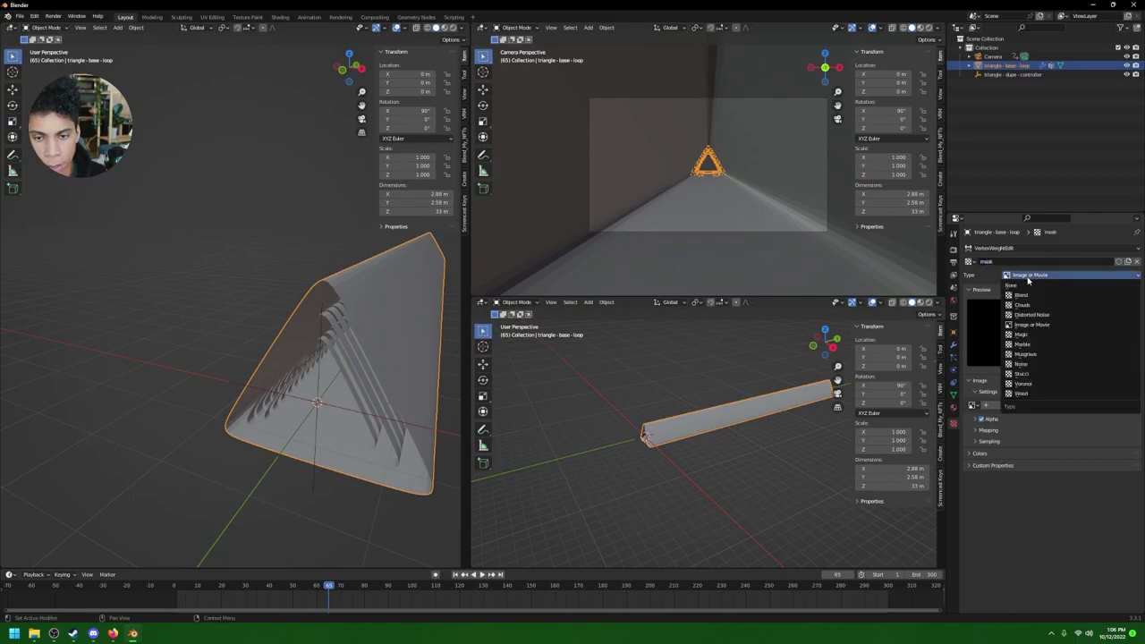
pyautogui.click(1032, 314)
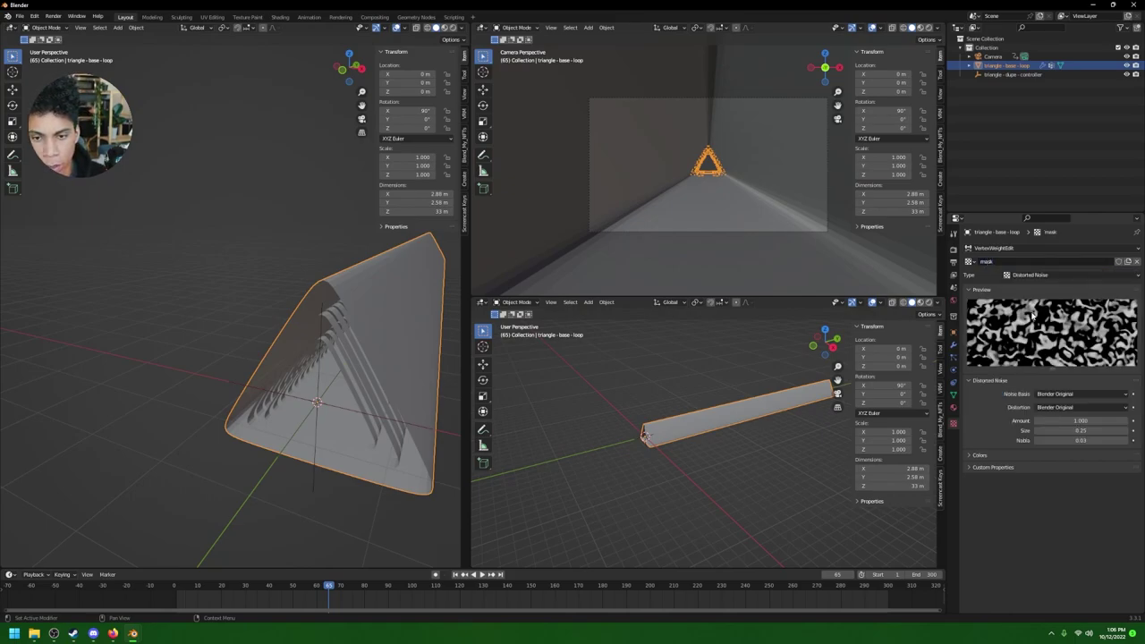
# Step: Set the mask texture's noise basis and distortion to Cell Noise and its size to 2.00
pyautogui.click(1082, 395)
pyautogui.click(1078, 493)
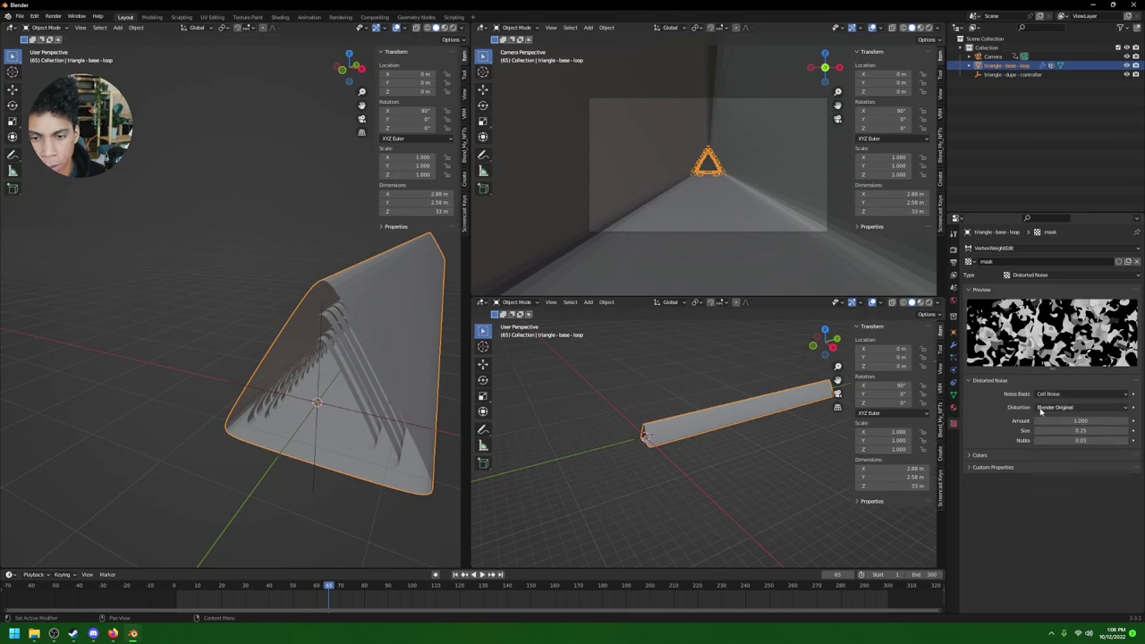
pyautogui.click(1040, 409)
pyautogui.click(1054, 506)
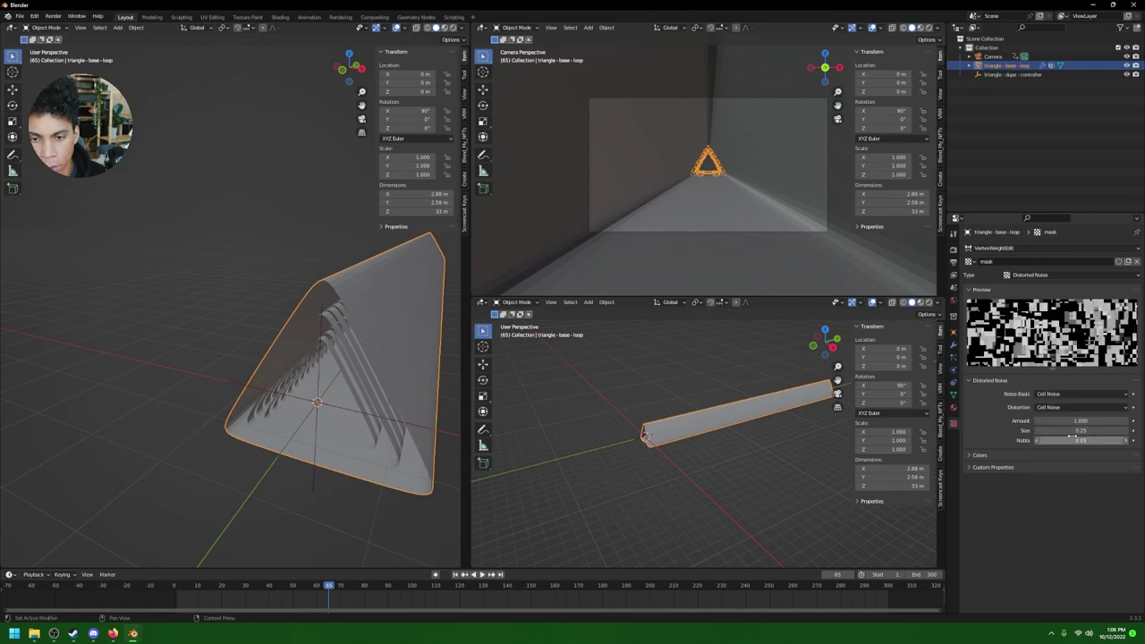
pyautogui.moveTo(1071, 430); pyautogui.dragTo(1127, 430)
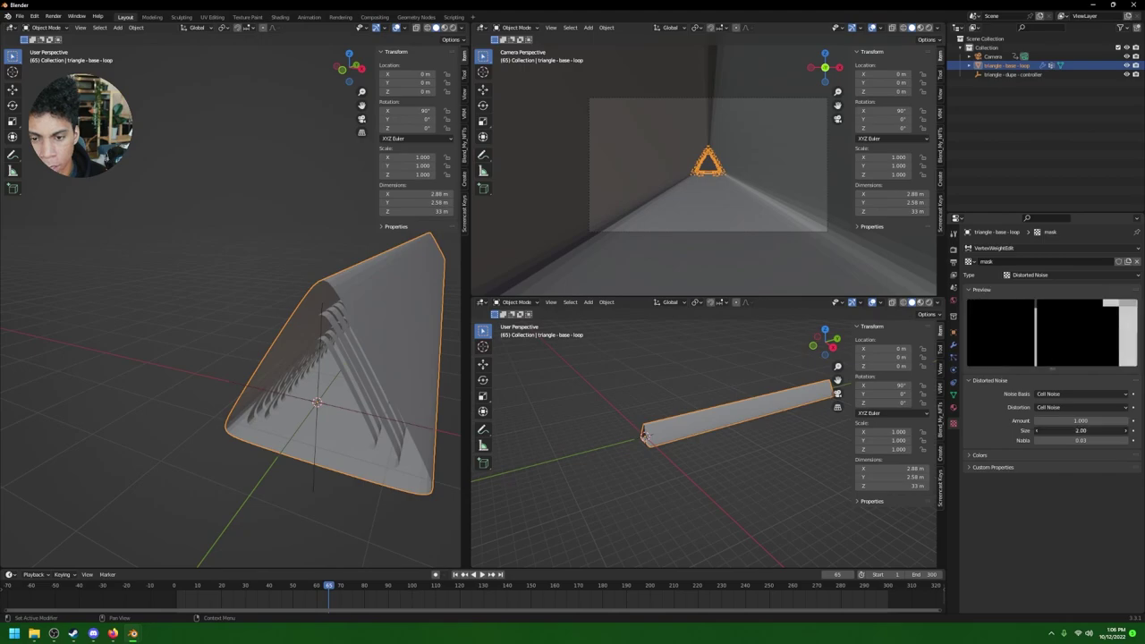
pyautogui.click(1078, 440)
pyautogui.click(1062, 519)
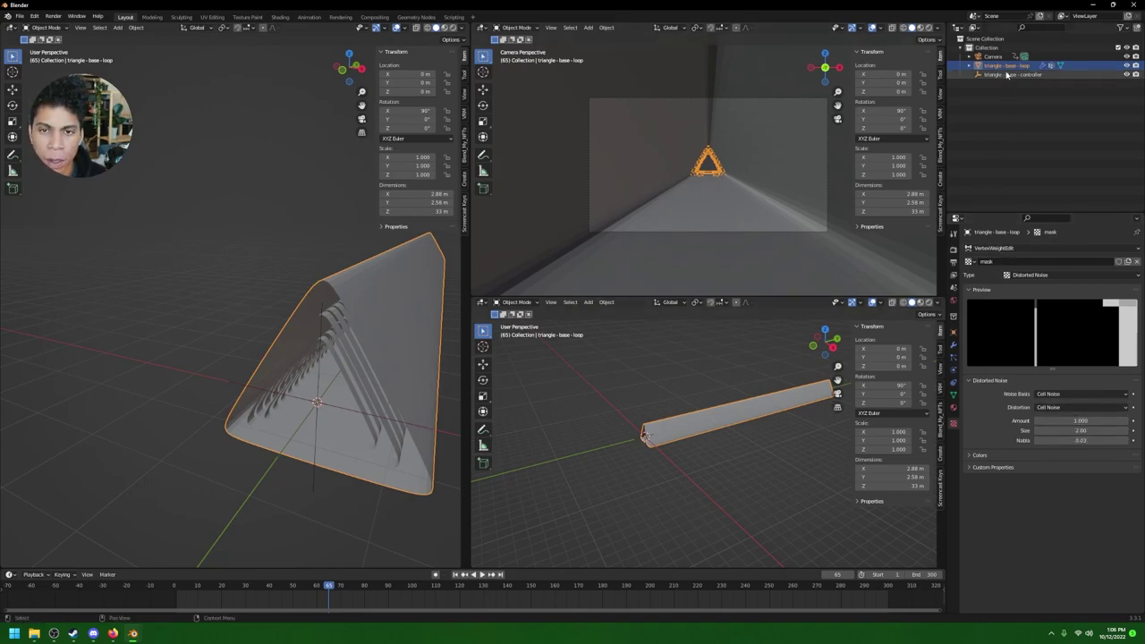
# Step: Assign the mask vertex group to the Vertex Weight Edit modifier
pyautogui.click(952, 344)
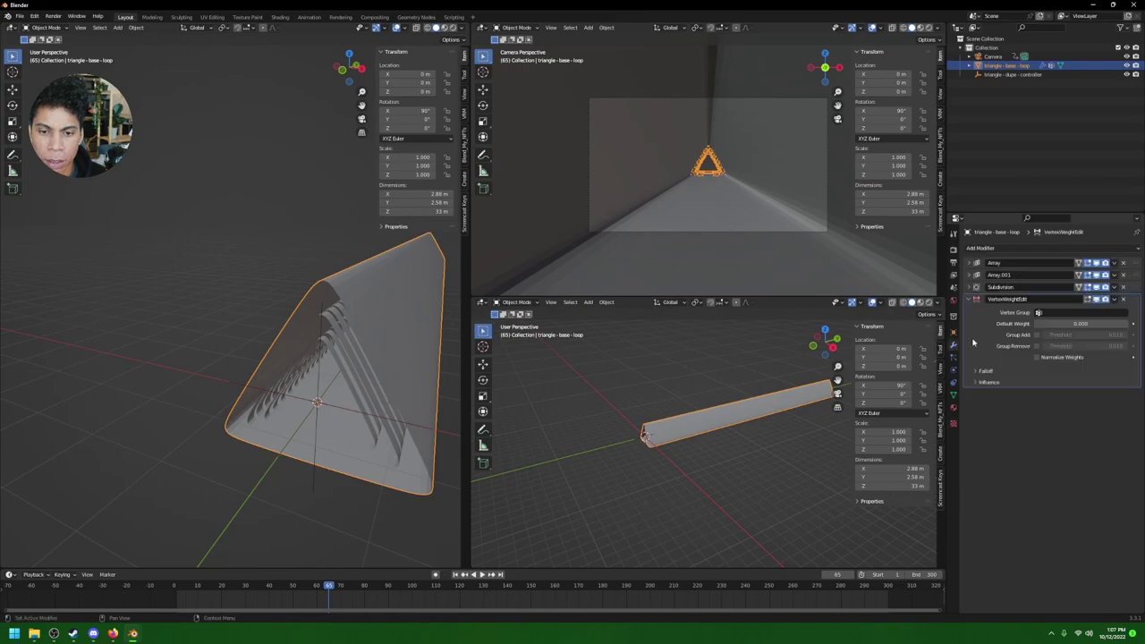
pyautogui.click(1078, 313)
pyautogui.click(1073, 327)
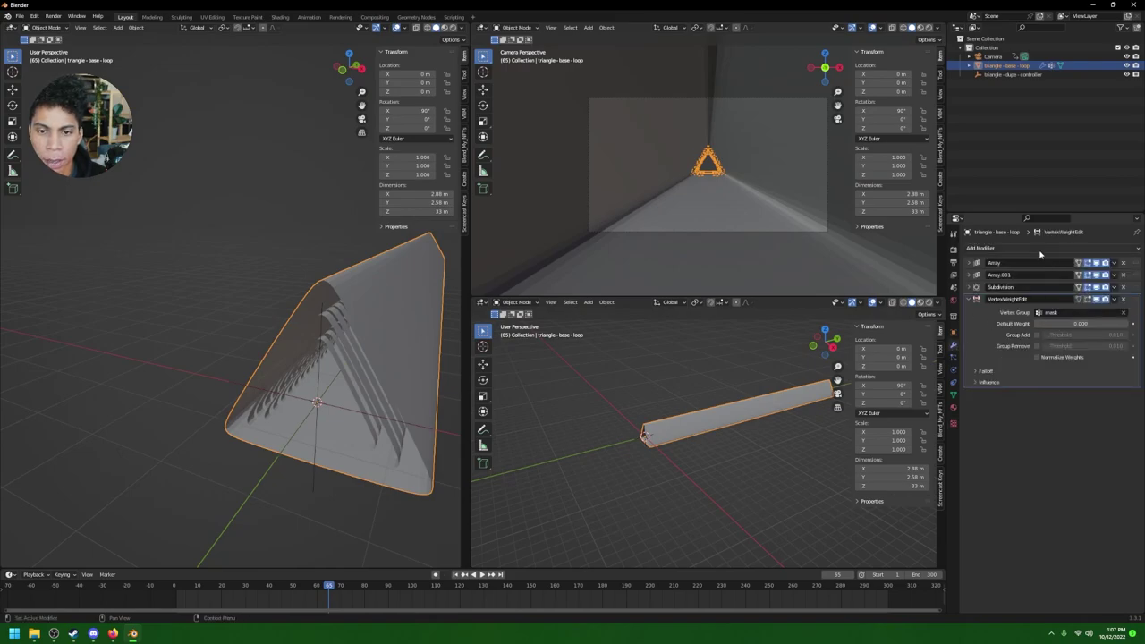
# Step: Add a Mask modifier that uses the mask vertex group and invert the group's selection
pyautogui.click(979, 248)
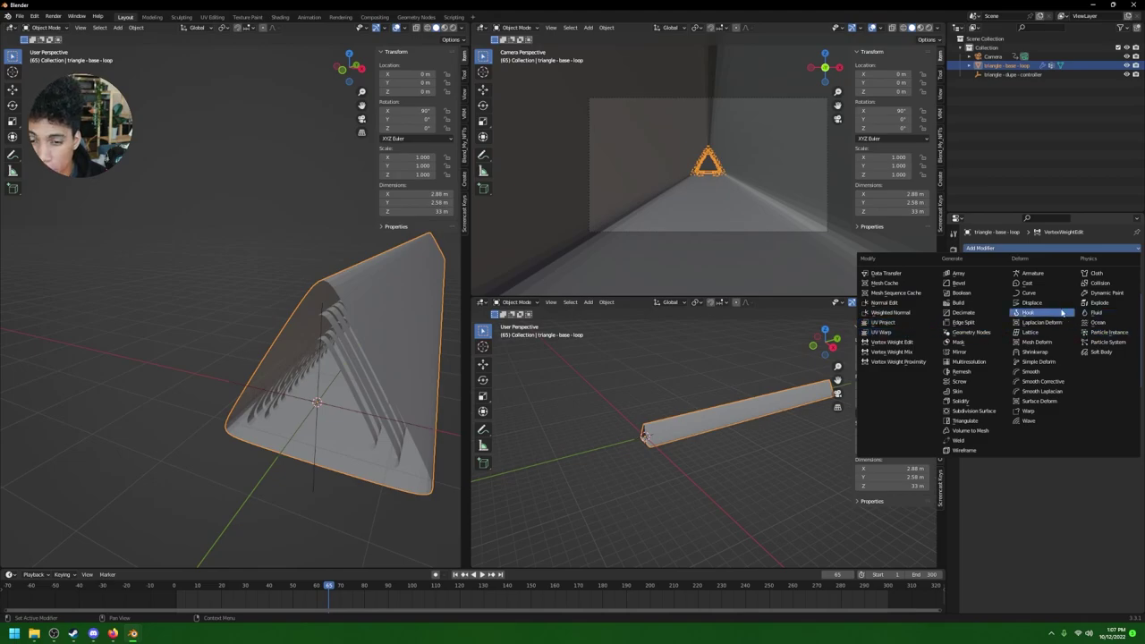
pyautogui.click(981, 343)
pyautogui.click(1074, 419)
pyautogui.click(1062, 433)
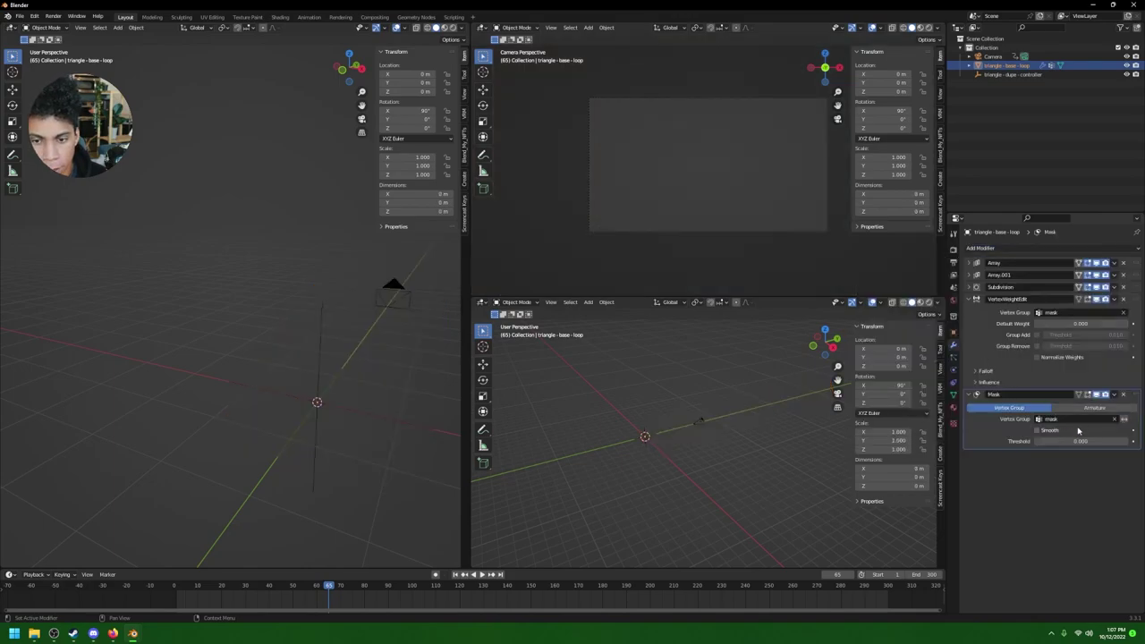
pyautogui.click(1126, 421)
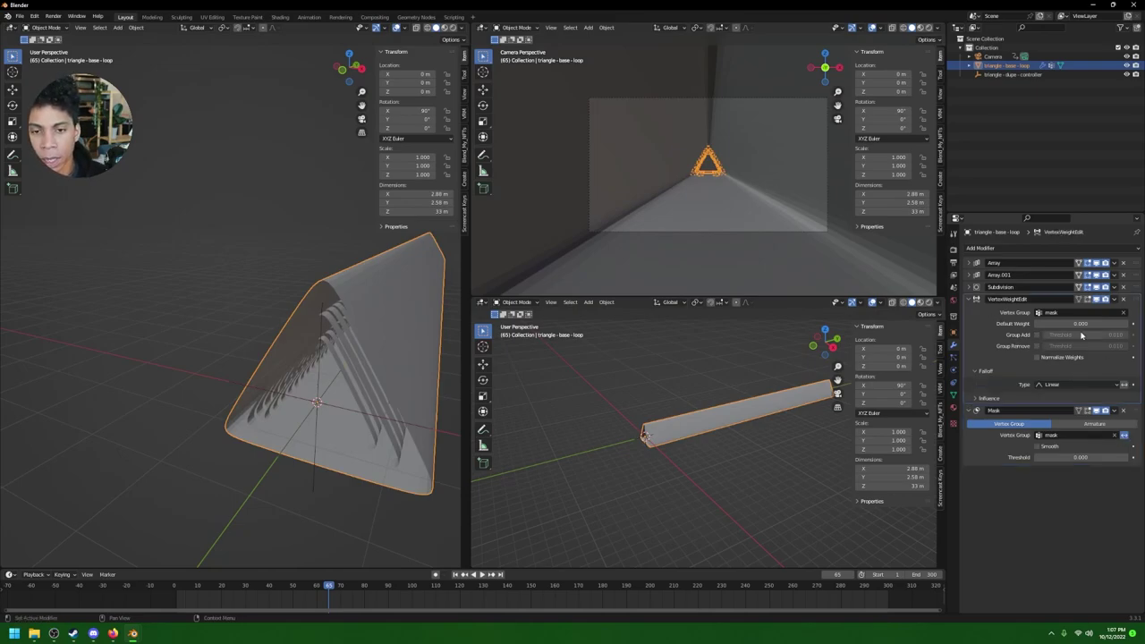
# Step: Enable Group Add in the Vertex Weight Edit modifier and invert its linear falloff
pyautogui.click(1036, 336)
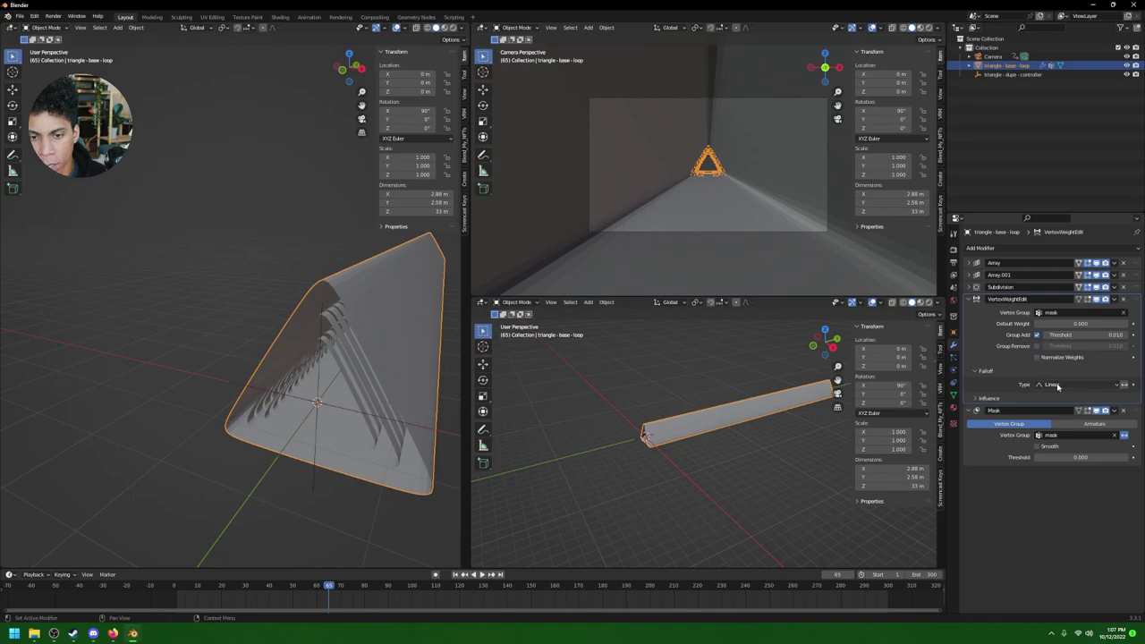
pyautogui.click(1001, 375)
pyautogui.click(1001, 374)
pyautogui.click(1124, 385)
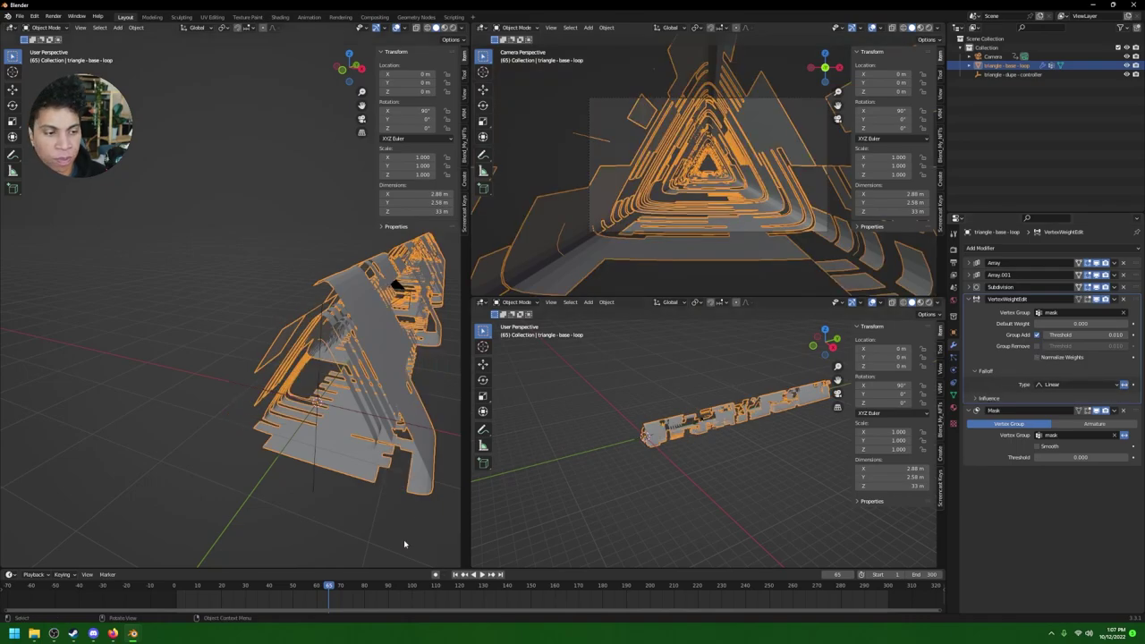
# Step: Play the animation to examine the masked tunnel up close, and collapse the Mask and Vertex Weight Edit modifier settings
pyautogui.click(407, 532)
pyautogui.press('space')
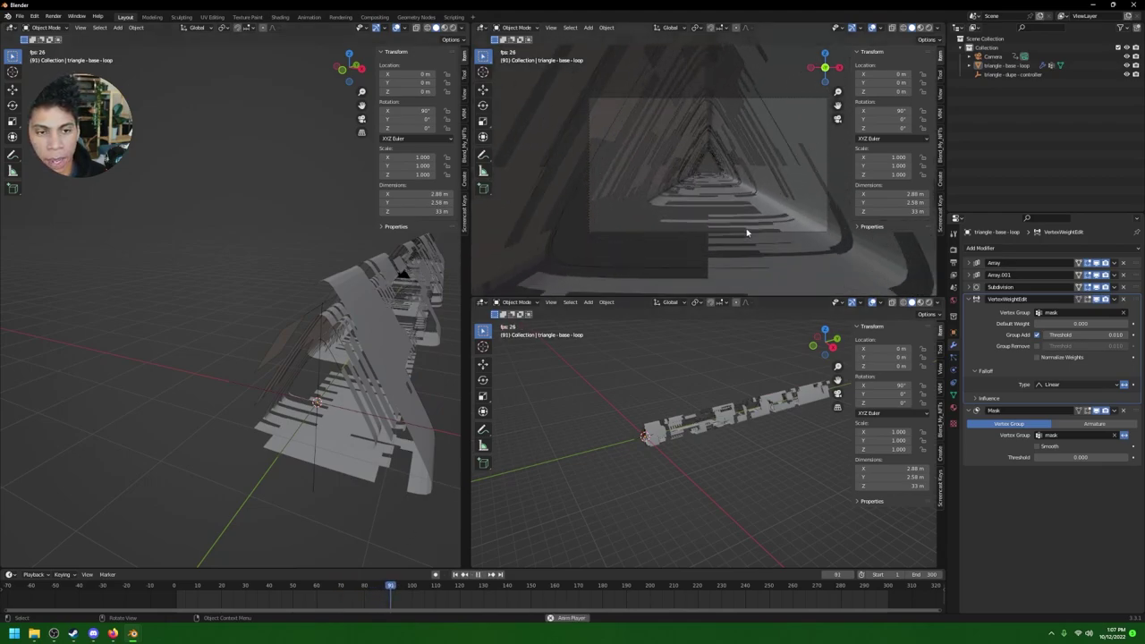
pyautogui.scroll(5, 746, 429)
pyautogui.keyDown('shift'); pyautogui.moveTo(746, 421); pyautogui.dragTo(815, 417, button='middle'); pyautogui.keyUp('shift')
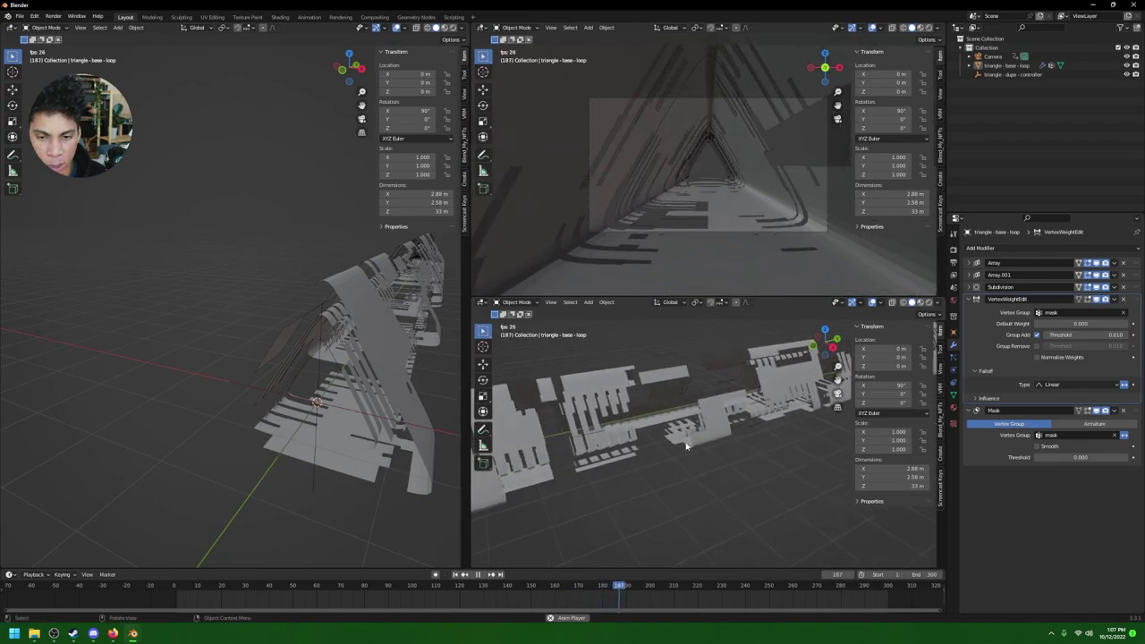
pyautogui.click(975, 410)
pyautogui.click(976, 299)
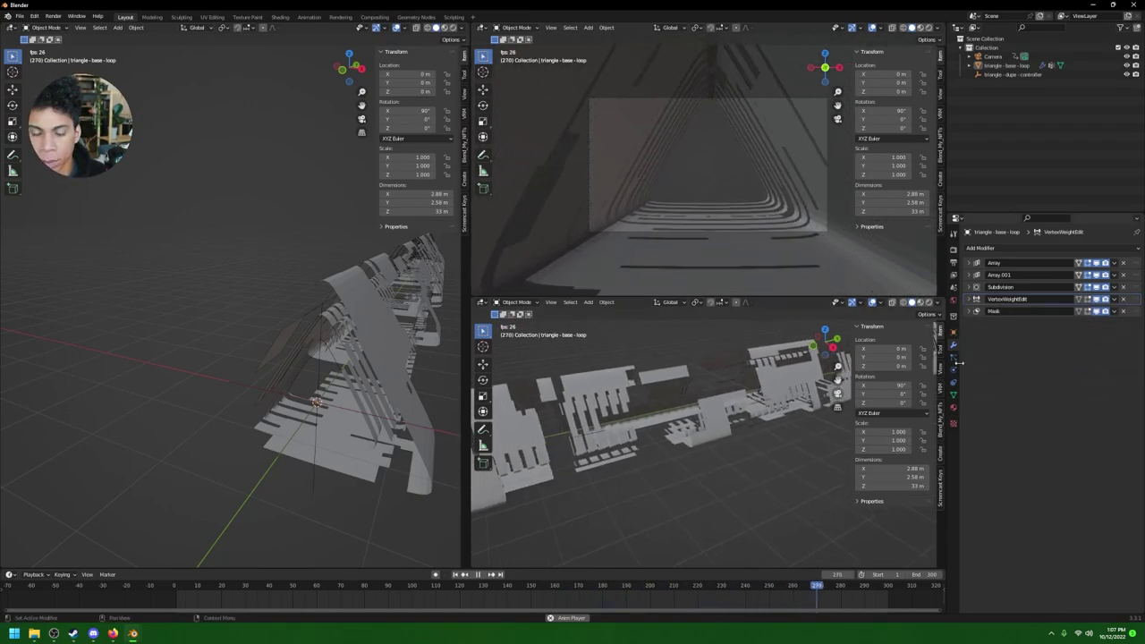
# Step: Try a size of 1.61 and a distortion amount of 10 on the mask texture while the animation plays
pyautogui.click(953, 421)
pyautogui.moveTo(1081, 430); pyautogui.dragTo(1125, 420)
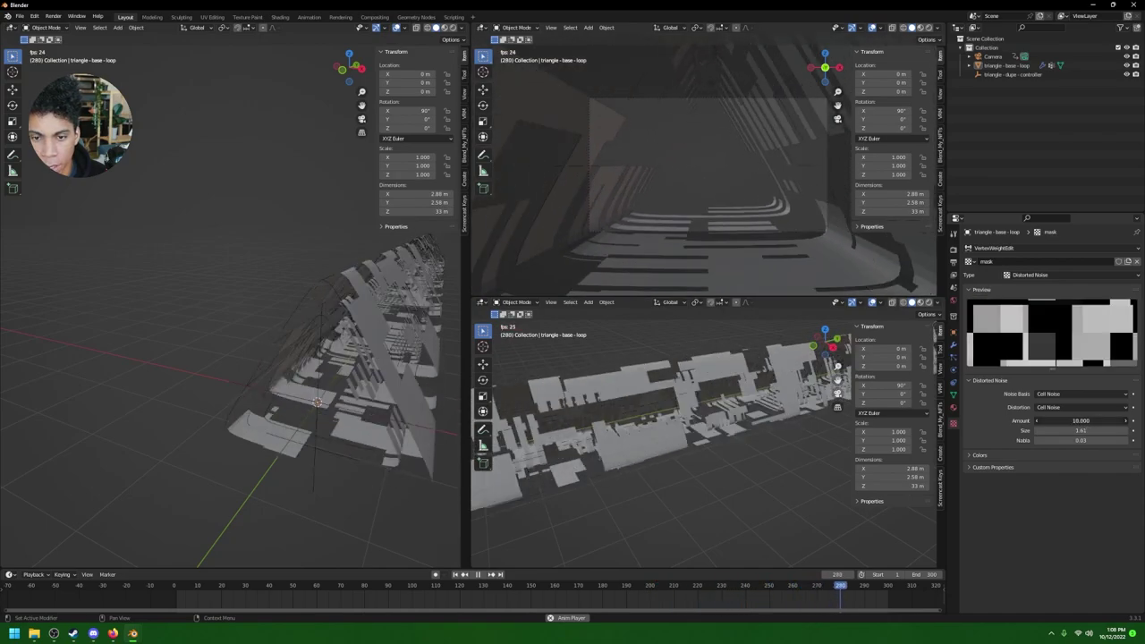
pyautogui.click(1091, 392)
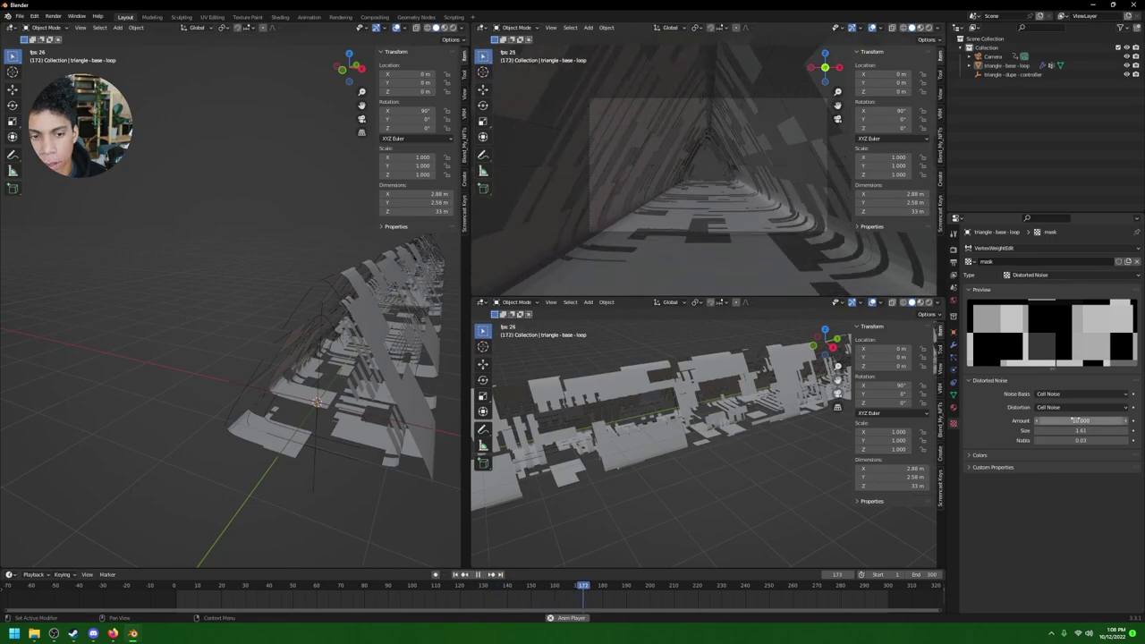
# Step: Set both the distortion amount and the size of the mask texture to 2
pyautogui.moveTo(1094, 423); pyautogui.dragTo(1028, 423)
pyautogui.click(1096, 424)
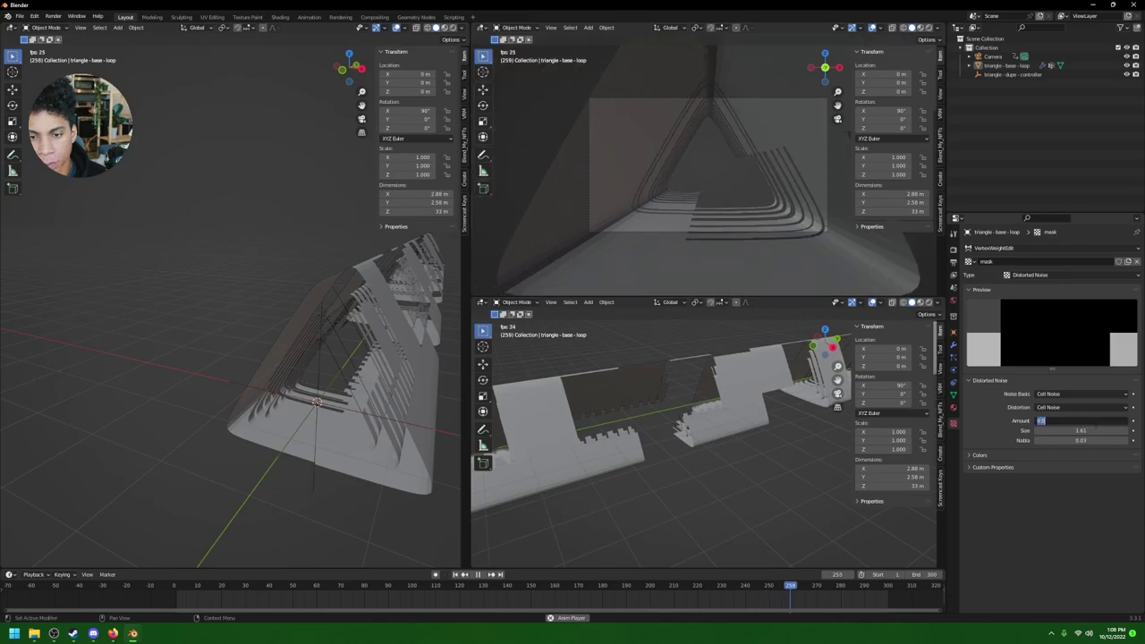
pyautogui.write('2')
pyautogui.press('Return')
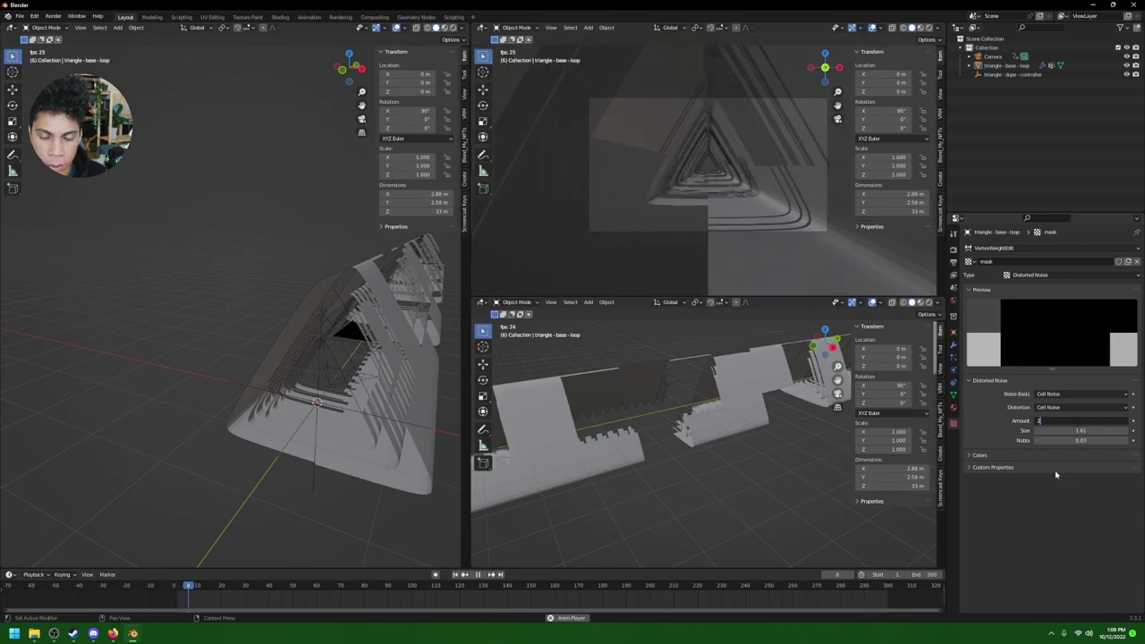
pyautogui.click(1066, 430)
pyautogui.write('2')
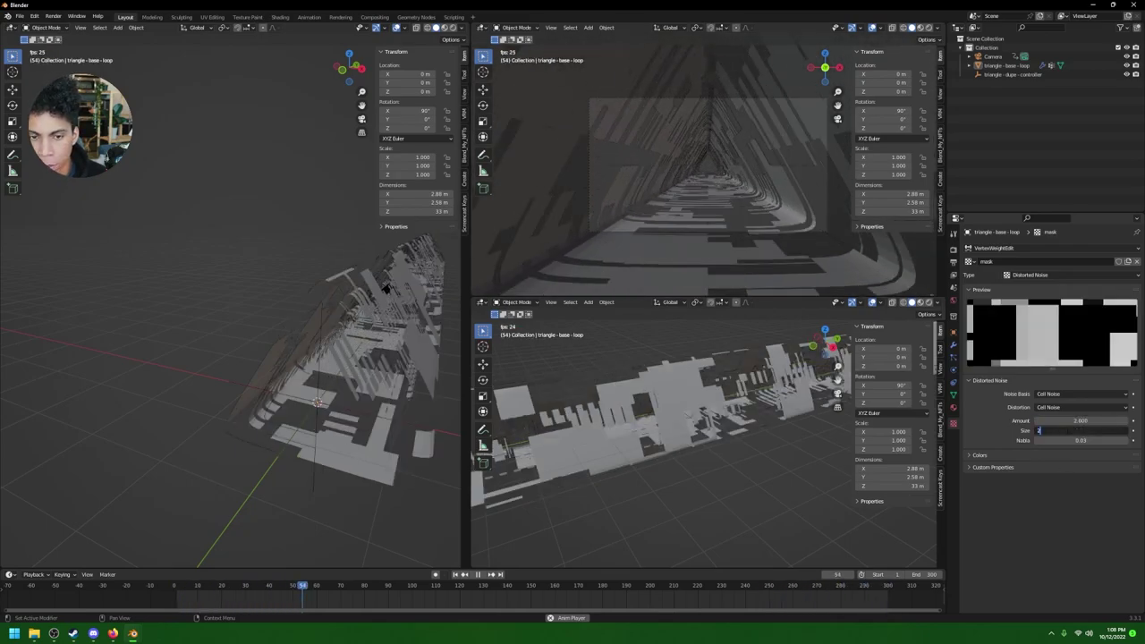
pyautogui.press('Return')
# Step: Try a distortion amount of 5 on the mask texture
pyautogui.moveTo(1073, 420); pyautogui.dragTo(1113, 420)
pyautogui.click(1069, 421)
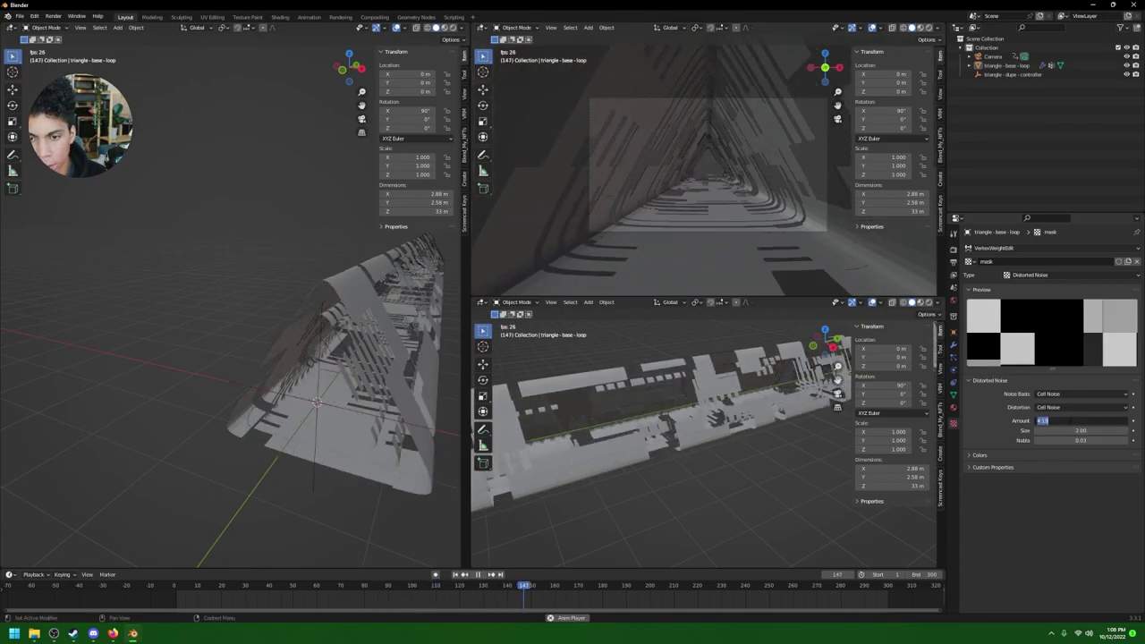
pyautogui.write('5')
pyautogui.press('Return')
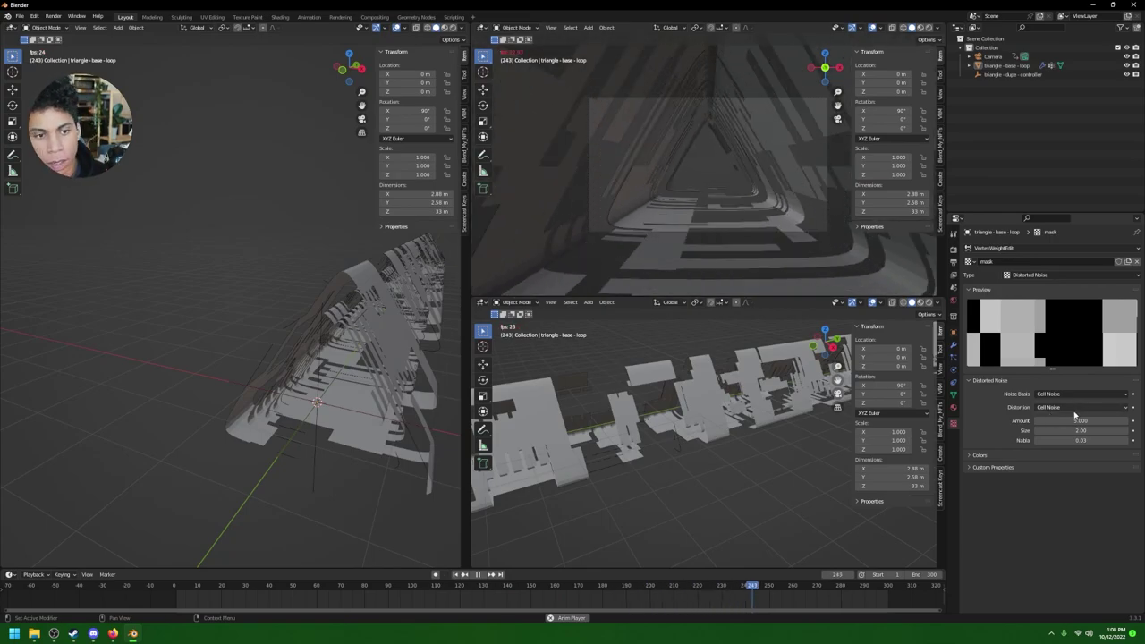
# Step: Test higher distortion on the mask texture, and set its amount to 0
pyautogui.moveTo(1079, 419); pyautogui.dragTo(1126, 419)
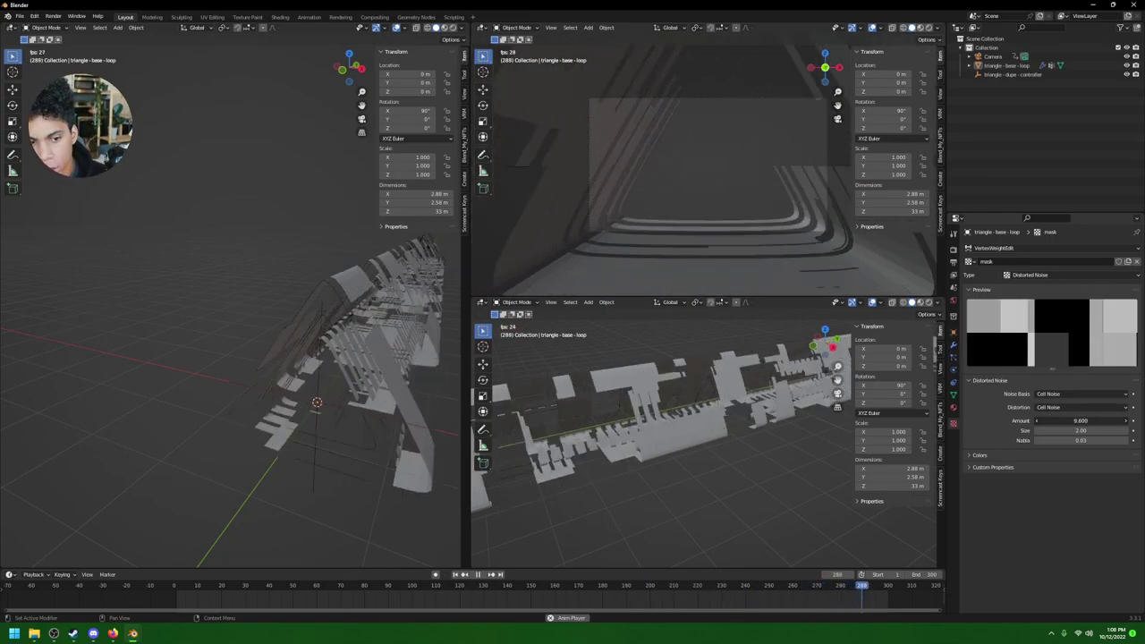
pyautogui.click(1082, 421)
pyautogui.write('0')
pyautogui.press('Return')
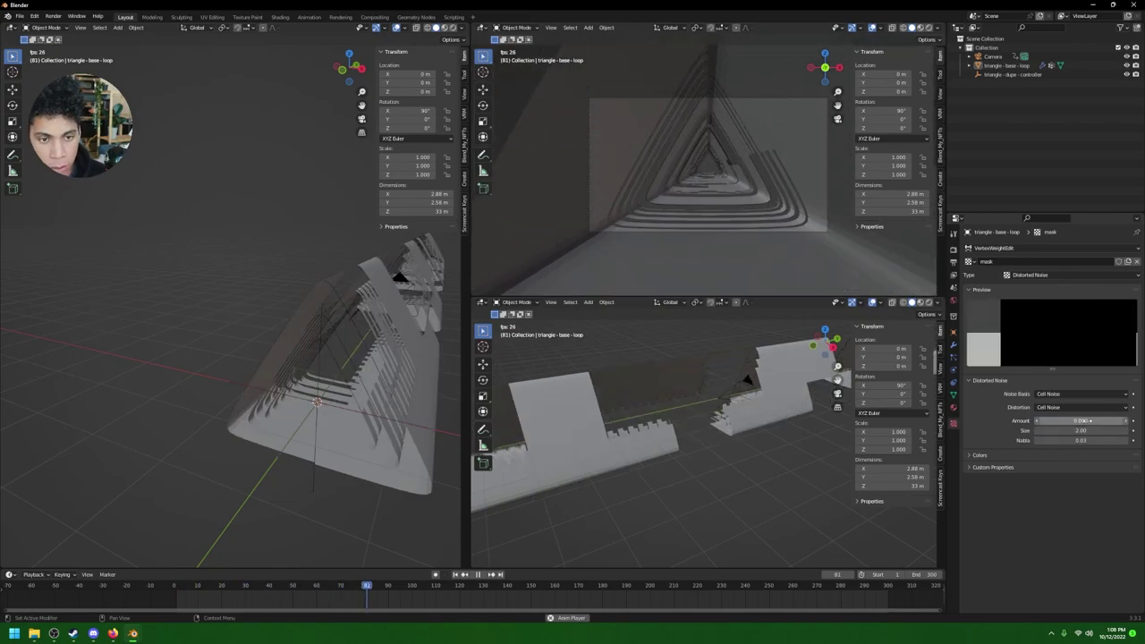
# Step: Set both the distortion amount and the size of the mask texture to 1, after trying a higher amount
pyautogui.click(1084, 421)
pyautogui.write('1')
pyautogui.press('Return')
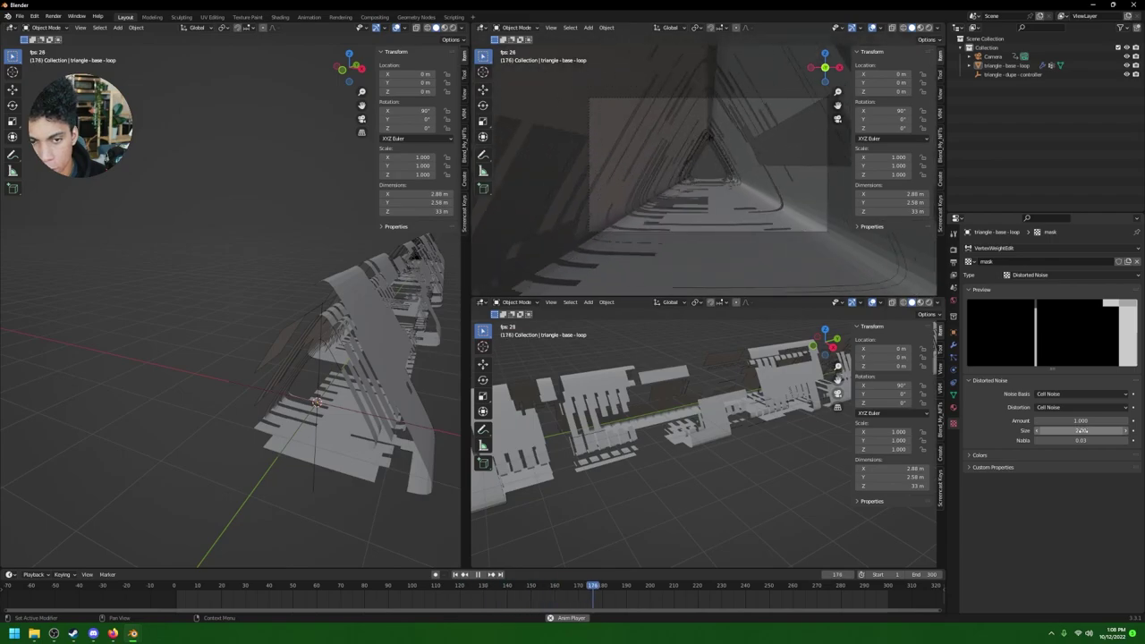
pyautogui.moveTo(1081, 420)
pyautogui.mouseDown()
pyautogui.moveTo(1142, 420)
pyautogui.moveTo(1077, 421)
pyautogui.mouseUp()
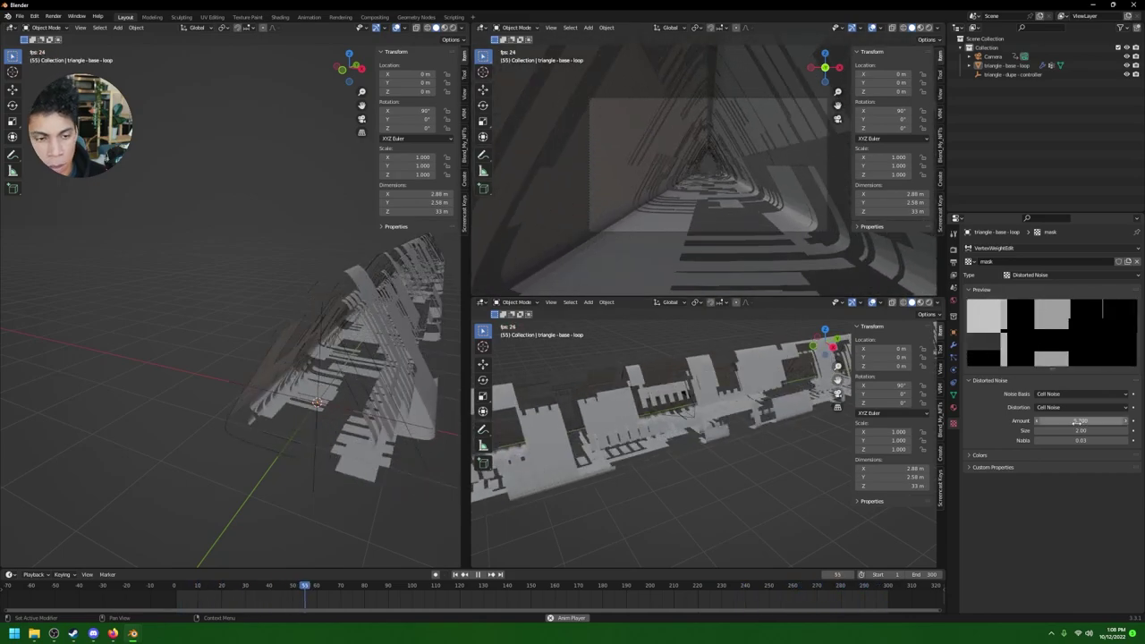
pyautogui.hotkey('ctrl', 'z')
pyautogui.hotkey('ctrl', 'z')
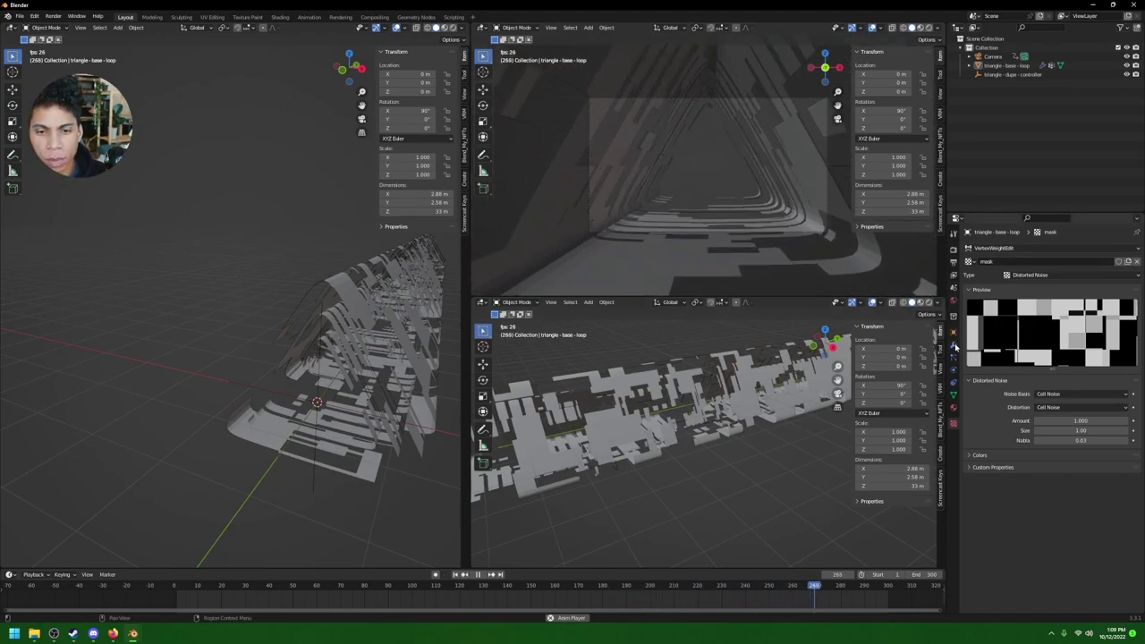
# Step: Stop the playback and add a Solidify modifier to the triangle loop with a thickness of 0.023 m
pyautogui.click(954, 346)
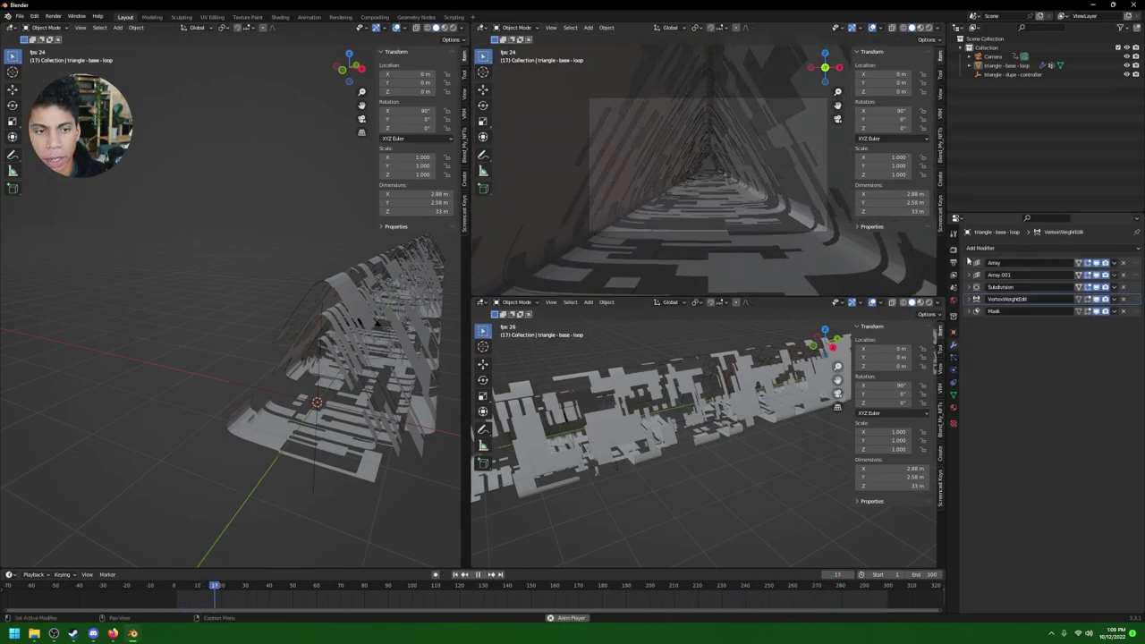
pyautogui.click(983, 248)
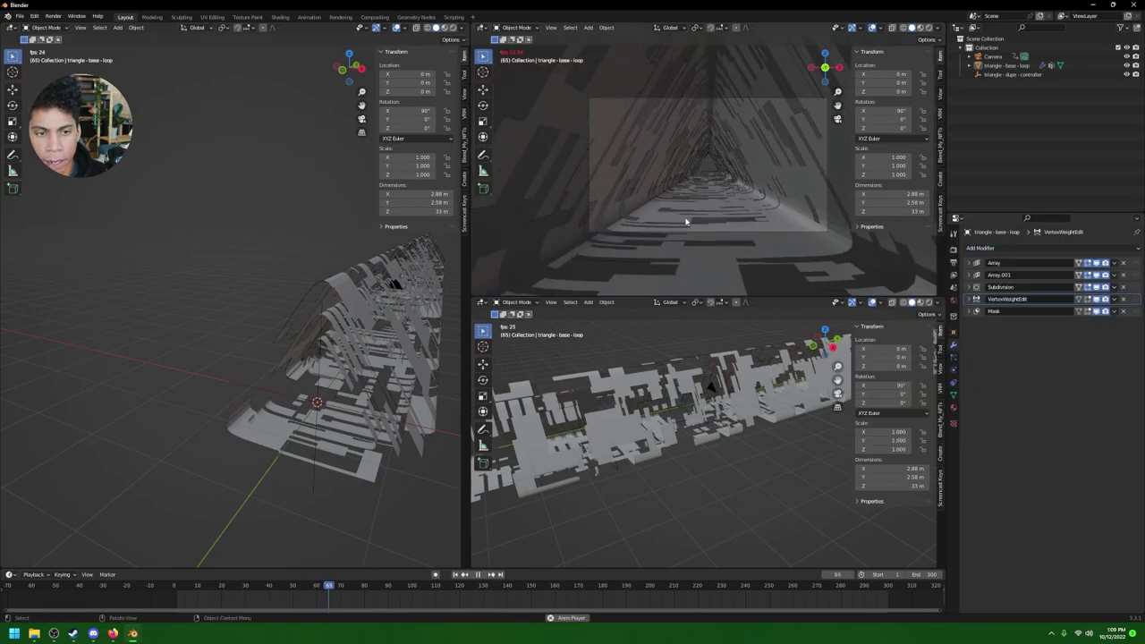
pyautogui.press('space')
pyautogui.scroll(8, 364, 348)
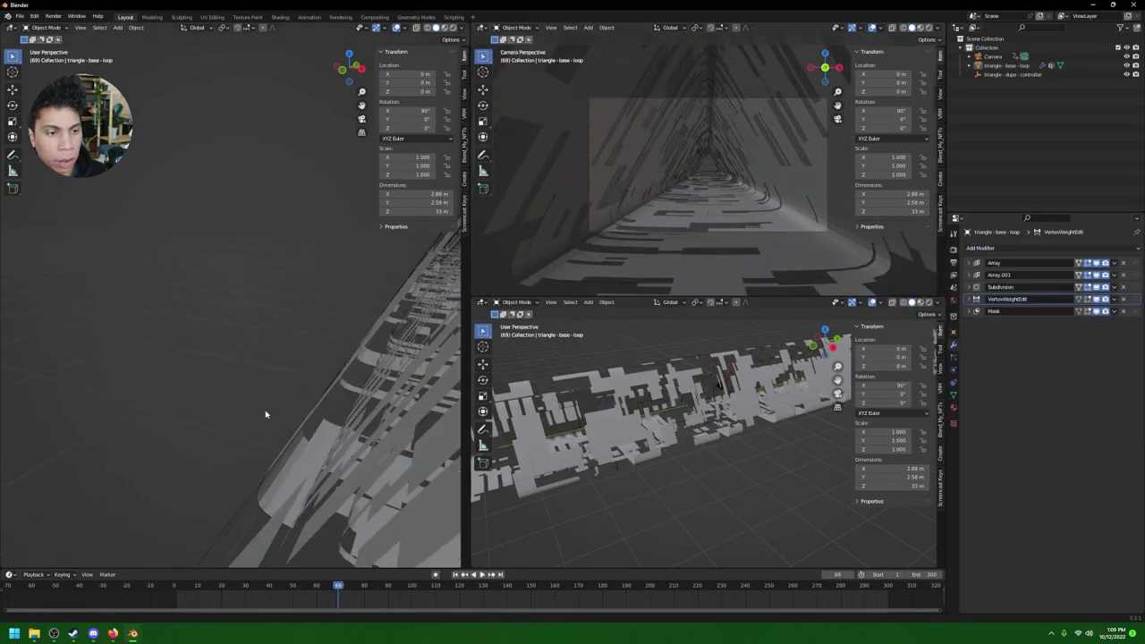
pyautogui.moveTo(225, 369); pyautogui.dragTo(430, 331, button='middle')
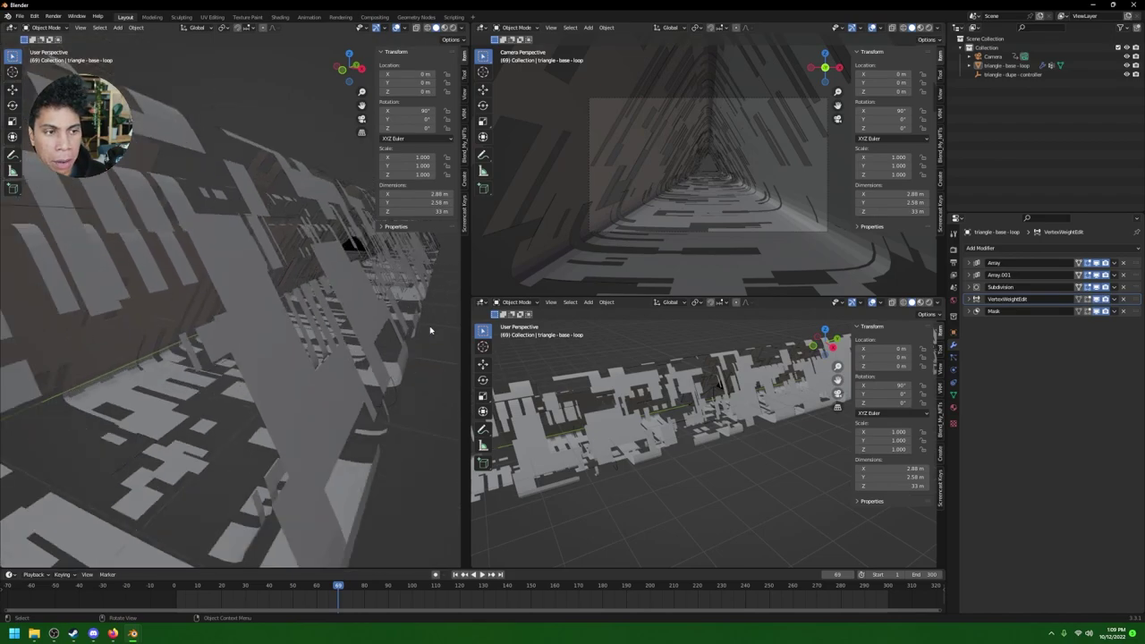
pyautogui.press('n')
pyautogui.click(983, 247)
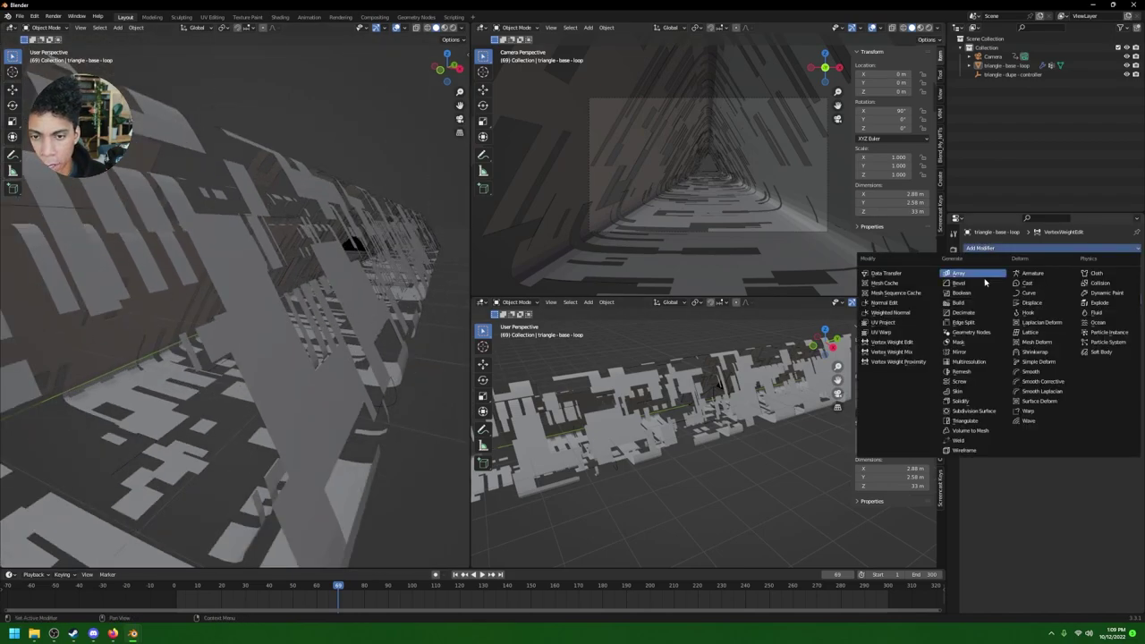
pyautogui.click(995, 401)
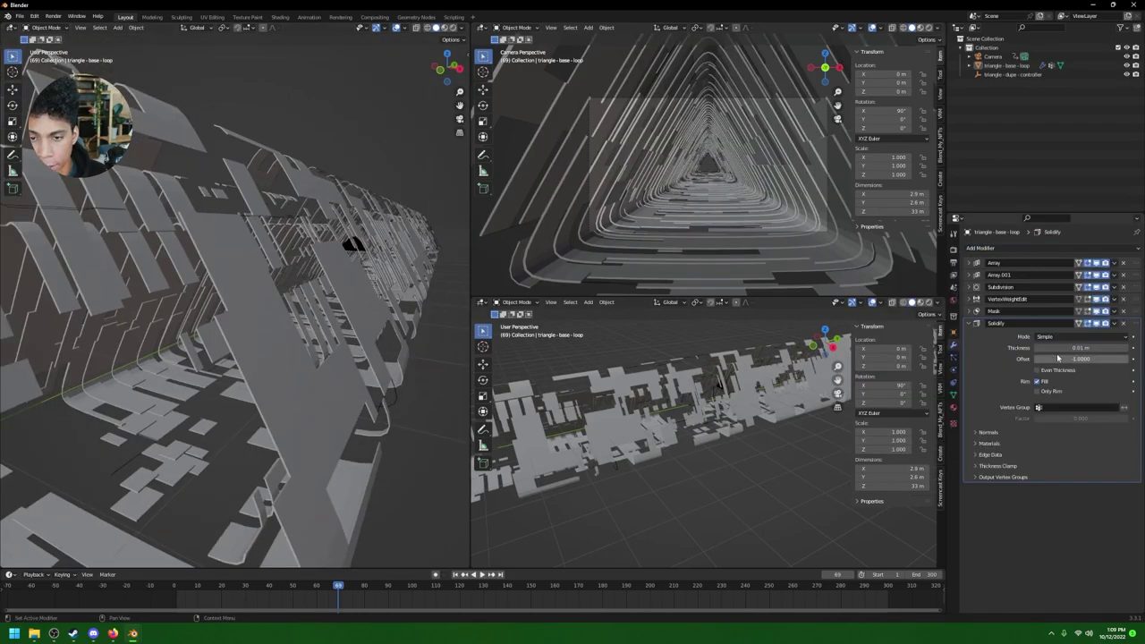
pyautogui.moveTo(1051, 355)
pyautogui.mouseDown()
pyautogui.moveTo(1077, 355)
pyautogui.moveTo(1059, 354)
pyautogui.mouseUp()
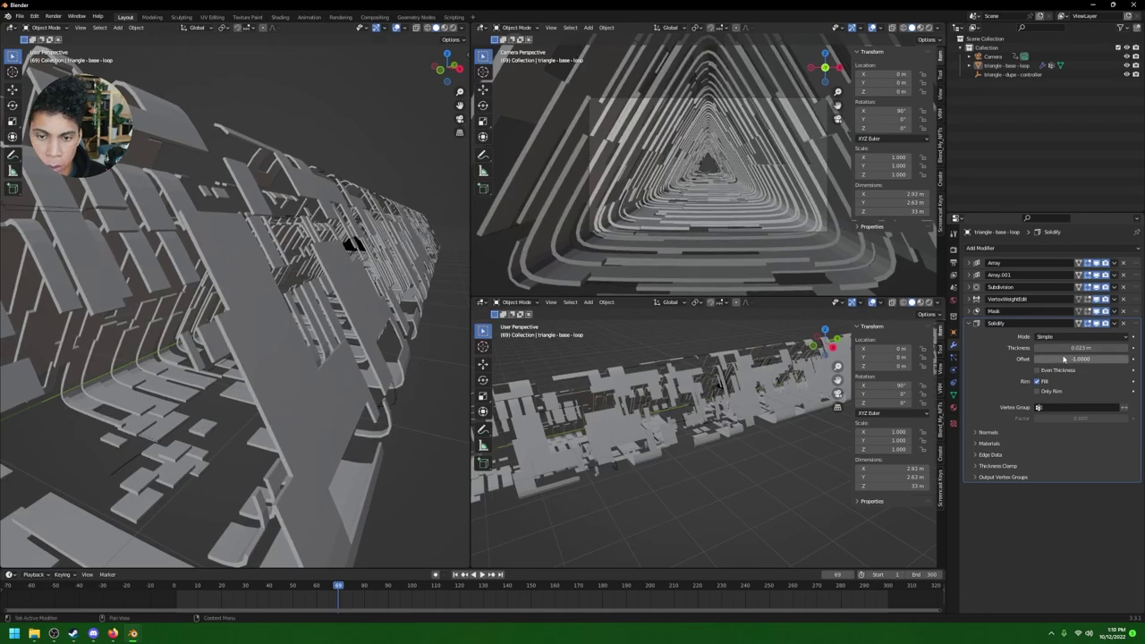
pyautogui.moveTo(200, 308); pyautogui.dragTo(175, 305, button='middle')
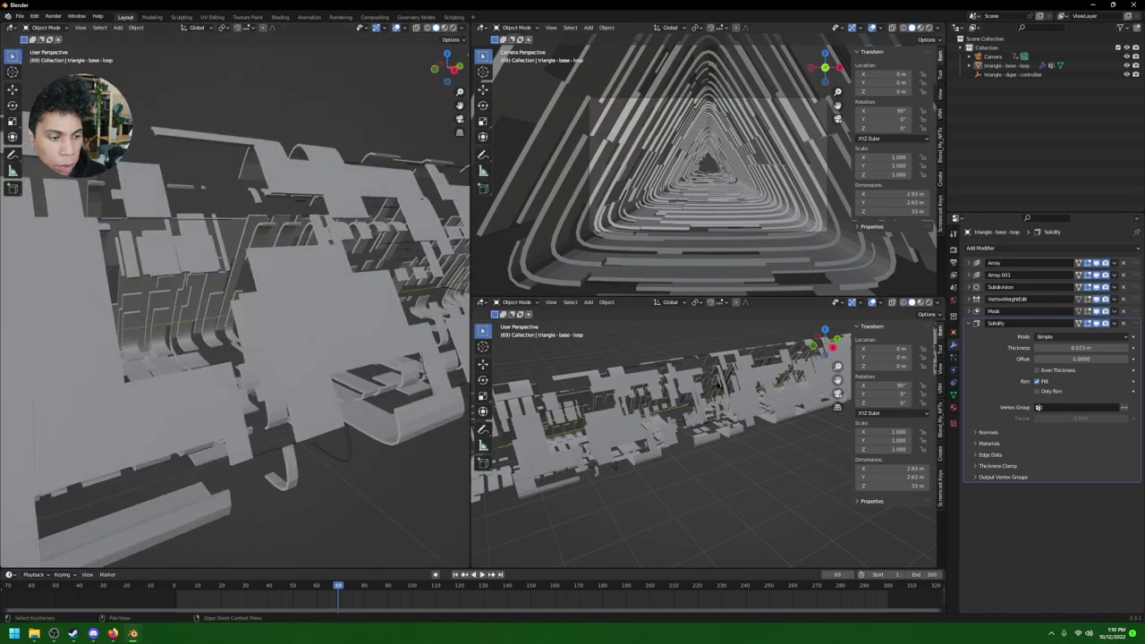
# Step: Step between the start and end frames of the animation to examine how the camera view loops
pyautogui.click(176, 586)
pyautogui.press('space')
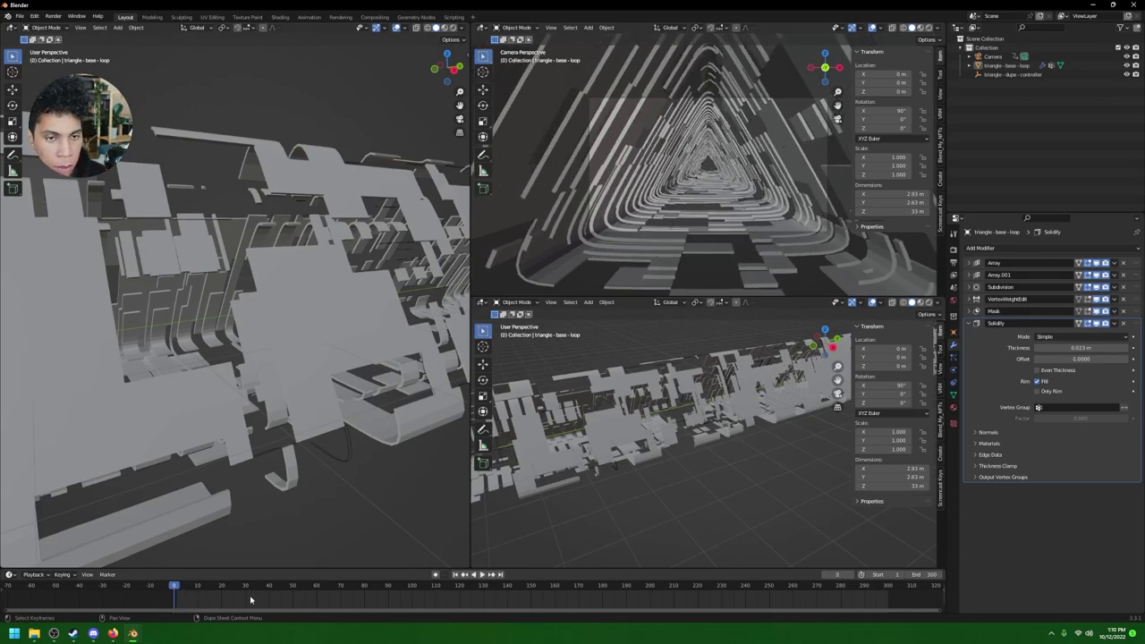
pyautogui.hotkey('shift', 'Right')
pyautogui.hotkey('shift', 'Left')
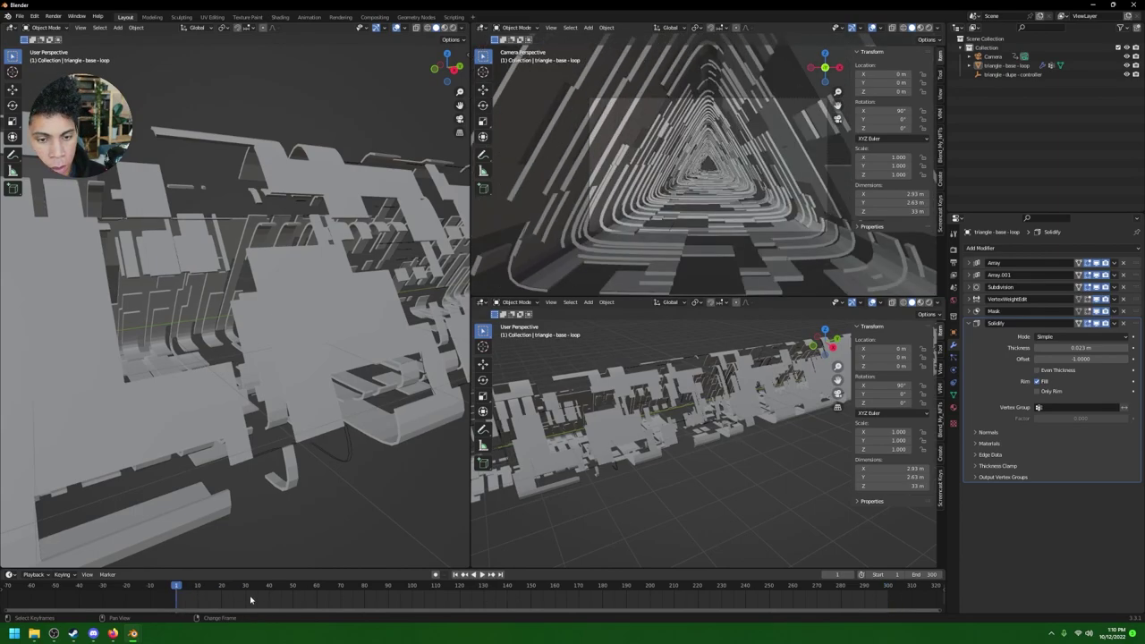
pyautogui.press('Right')
pyautogui.press('Left')
pyautogui.press('Left')
pyautogui.hotkey('shift', 'Right')
pyautogui.hotkey('shift', 'Left')
pyautogui.press('Left')
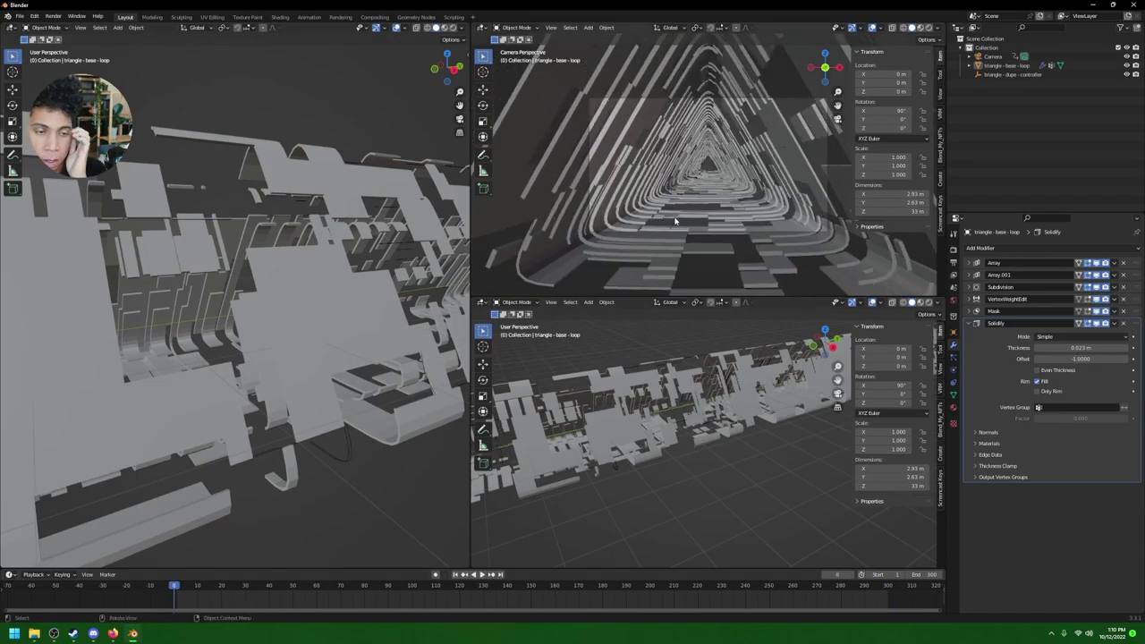
pyautogui.scroll(-2, 305, 297)
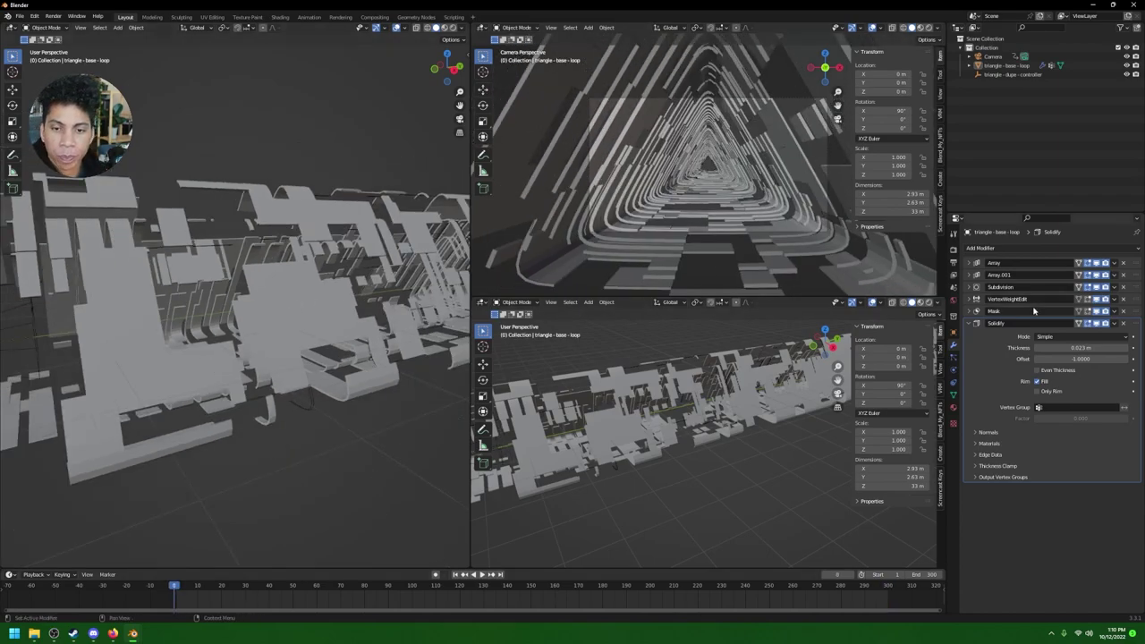
# Step: Collapse the Solidify settings and save the project as tutorial-file.blend
pyautogui.click(971, 324)
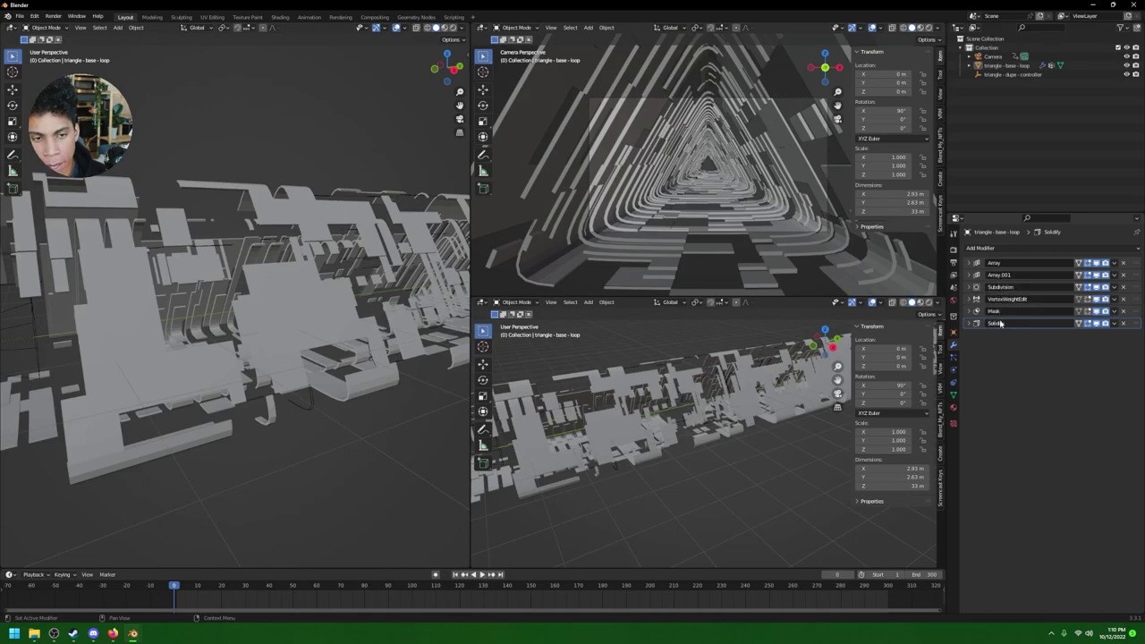
pyautogui.hotkey('ctrl', 's')
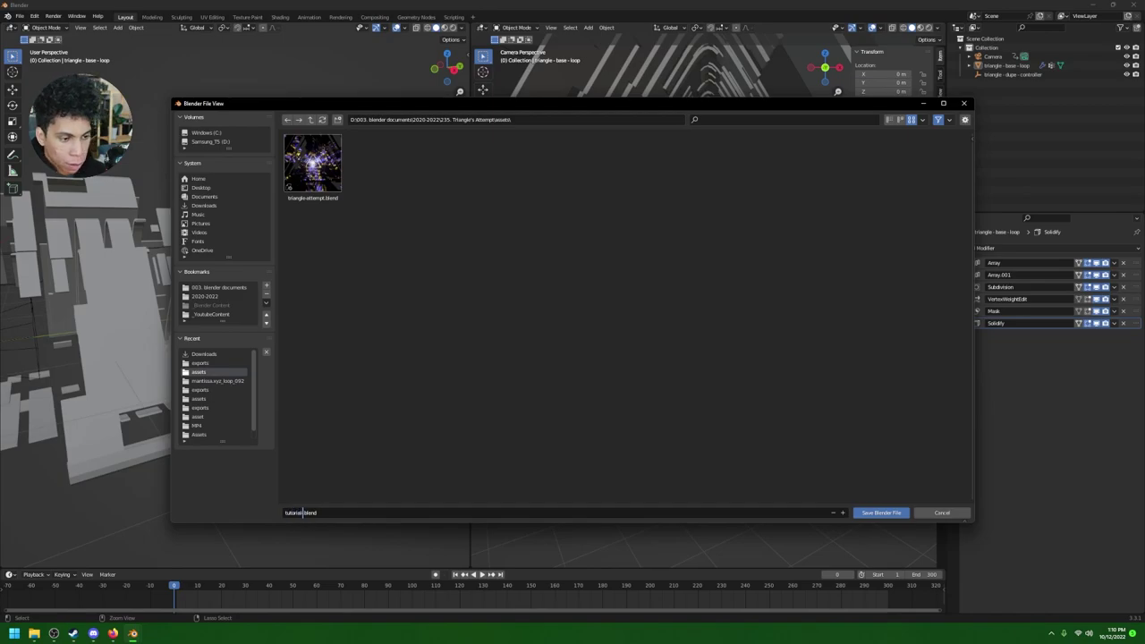
pyautogui.click(865, 513)
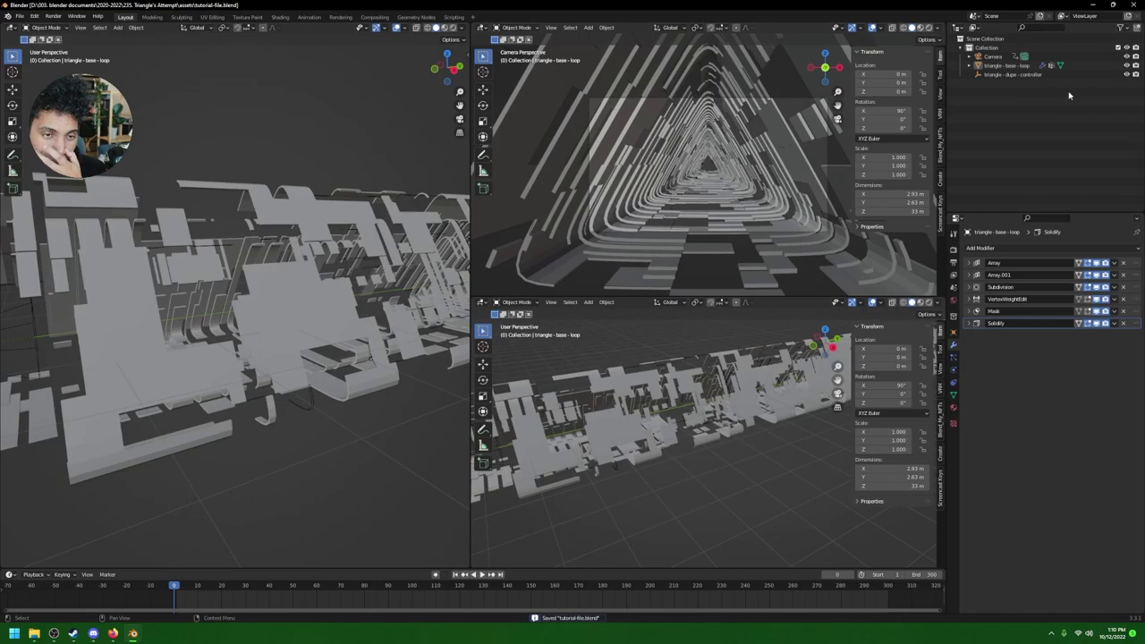
# Step: Move the triangle base loop into a new collection named loop.collection and give that collection a purple color tag
pyautogui.scroll(-6, 295, 442)
pyautogui.moveTo(365, 381); pyautogui.dragTo(333, 368, button='middle')
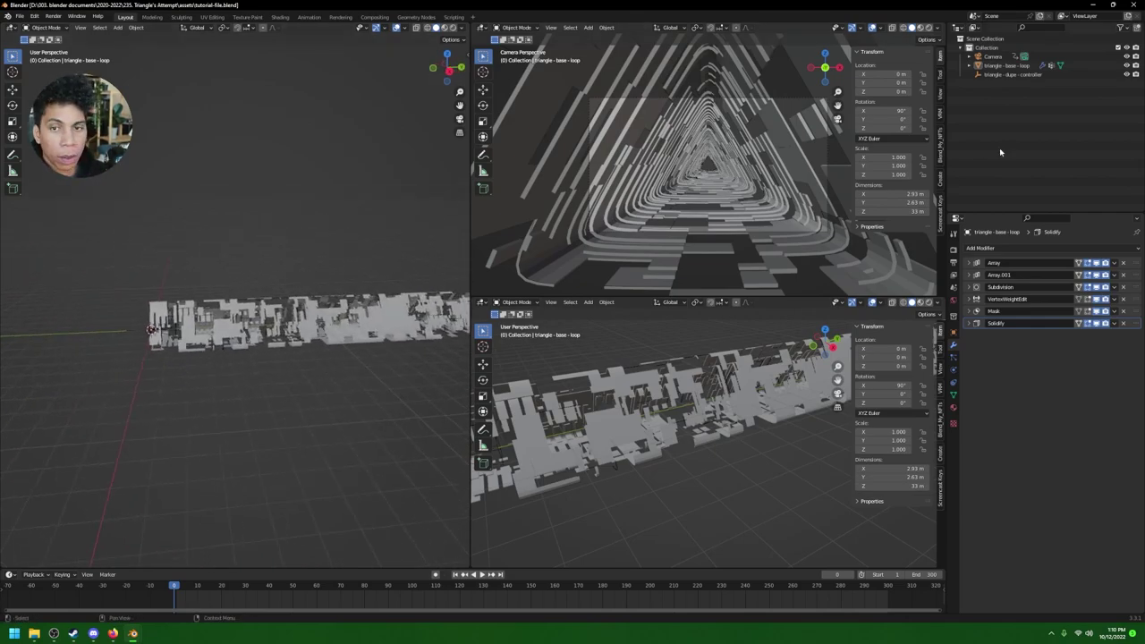
pyautogui.click(997, 66)
pyautogui.click(260, 432)
pyautogui.moveTo(260, 430); pyautogui.dragTo(363, 402, button='middle')
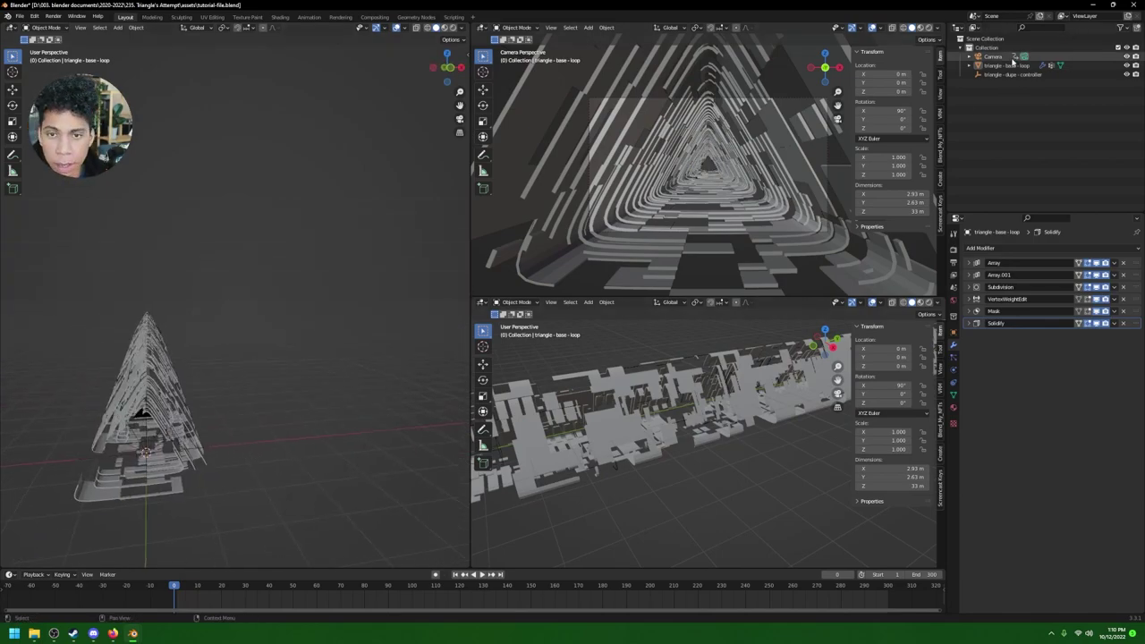
pyautogui.click(1056, 66)
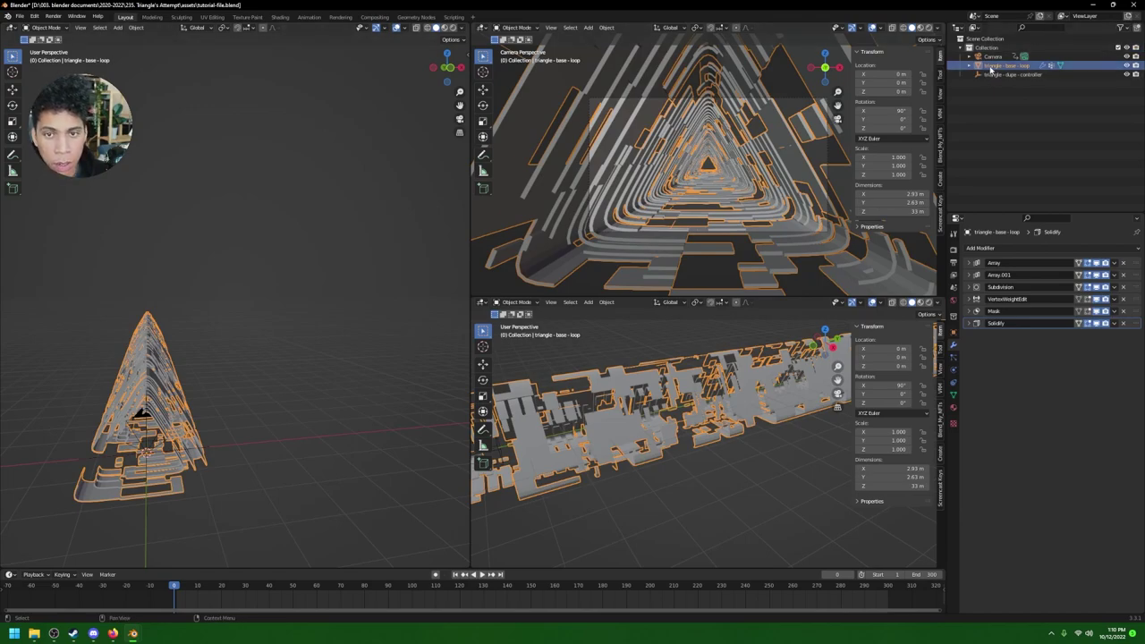
pyautogui.press('m')
pyautogui.click(991, 69)
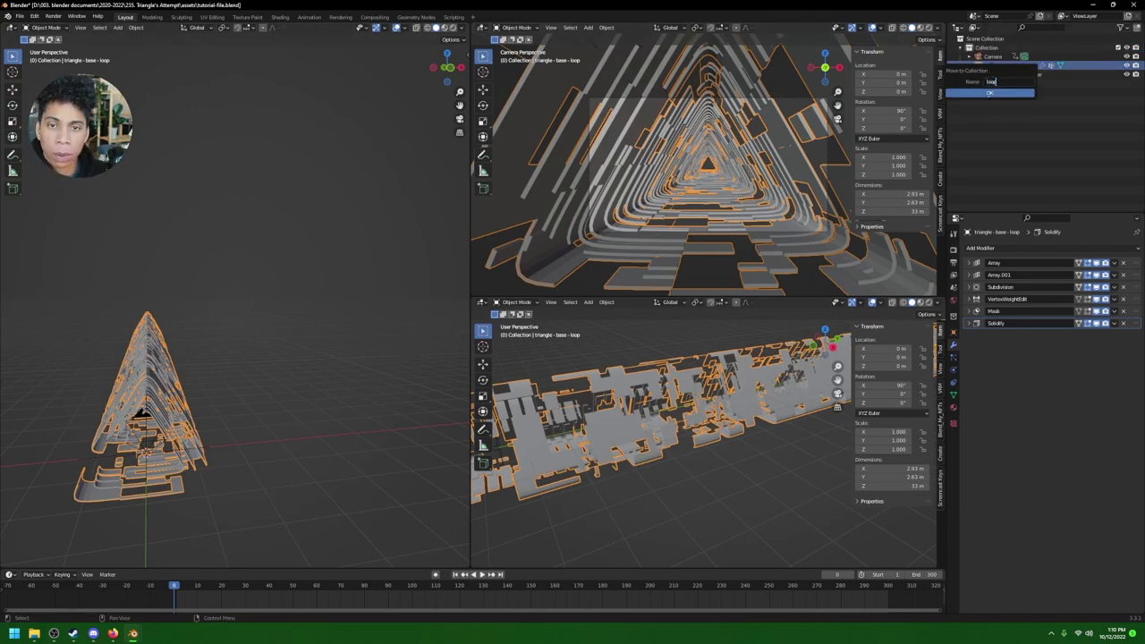
pyautogui.write('loop.collection')
pyautogui.click(989, 92)
pyautogui.rightClick(975, 75)
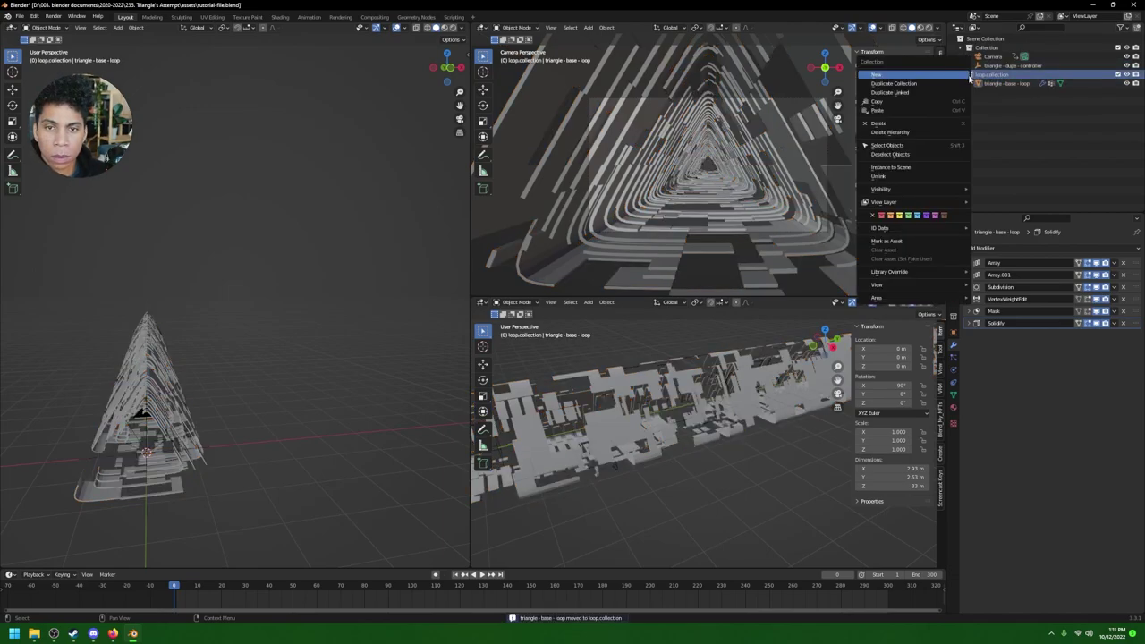
pyautogui.click(926, 215)
# Step: Add a three-vertex circle with a 1 m radius at the tunnel entrance and rotate it 90° about X
pyautogui.click(994, 83)
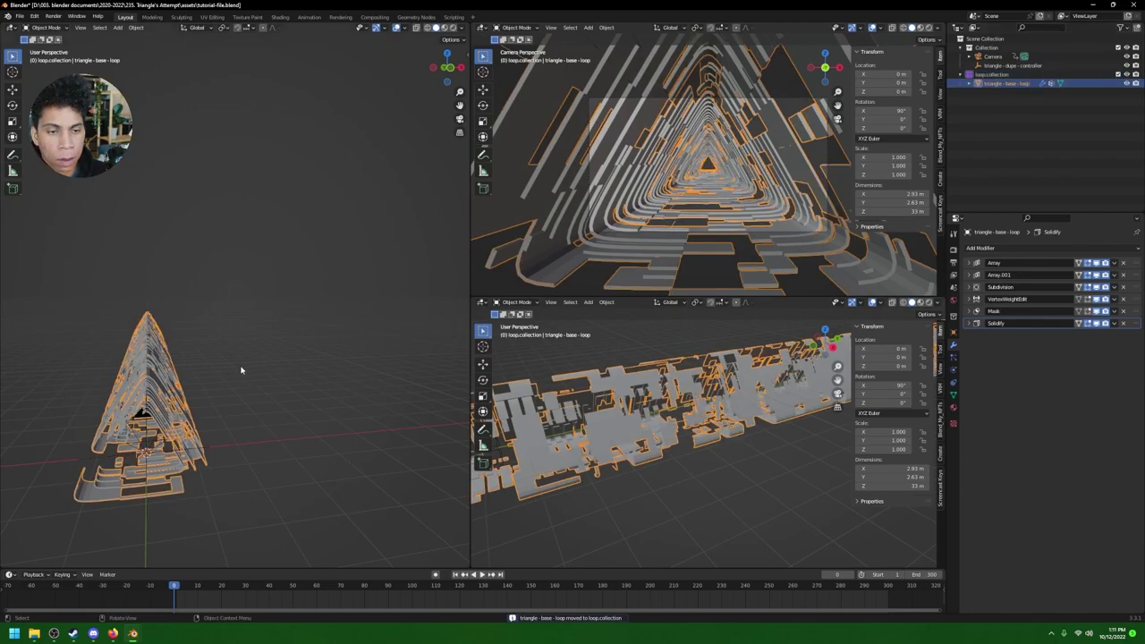
pyautogui.moveTo(346, 341); pyautogui.dragTo(294, 329, button='middle')
pyautogui.press('`')
pyautogui.click(279, 276)
pyautogui.moveTo(281, 276); pyautogui.dragTo(329, 289, button='middle')
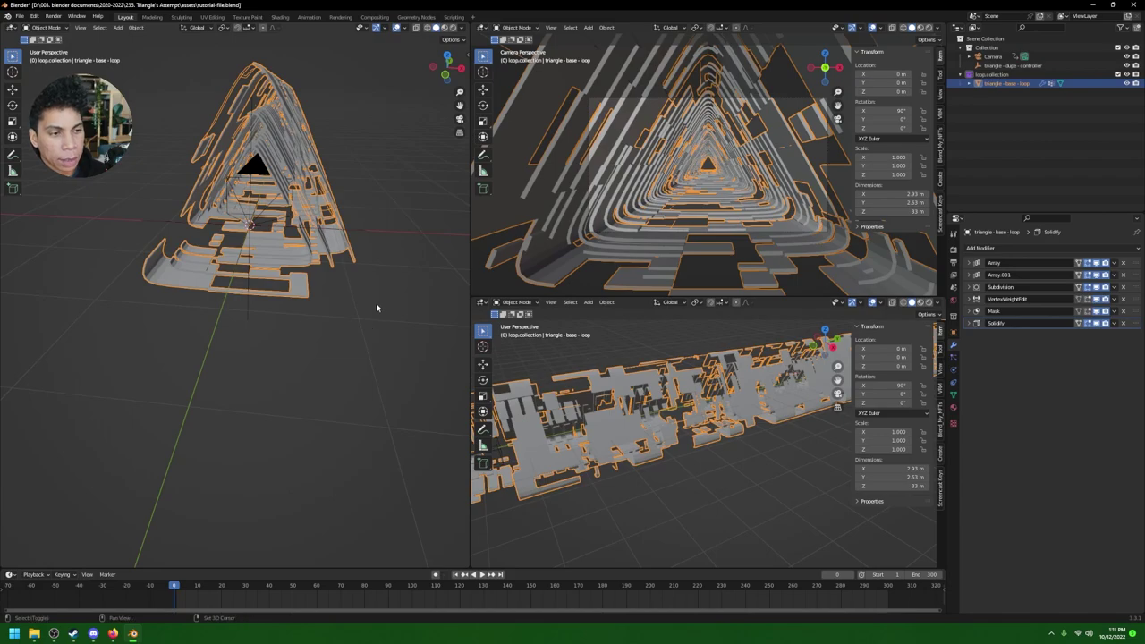
pyautogui.hotkey('shift', 'a')
pyautogui.moveTo(366, 173)
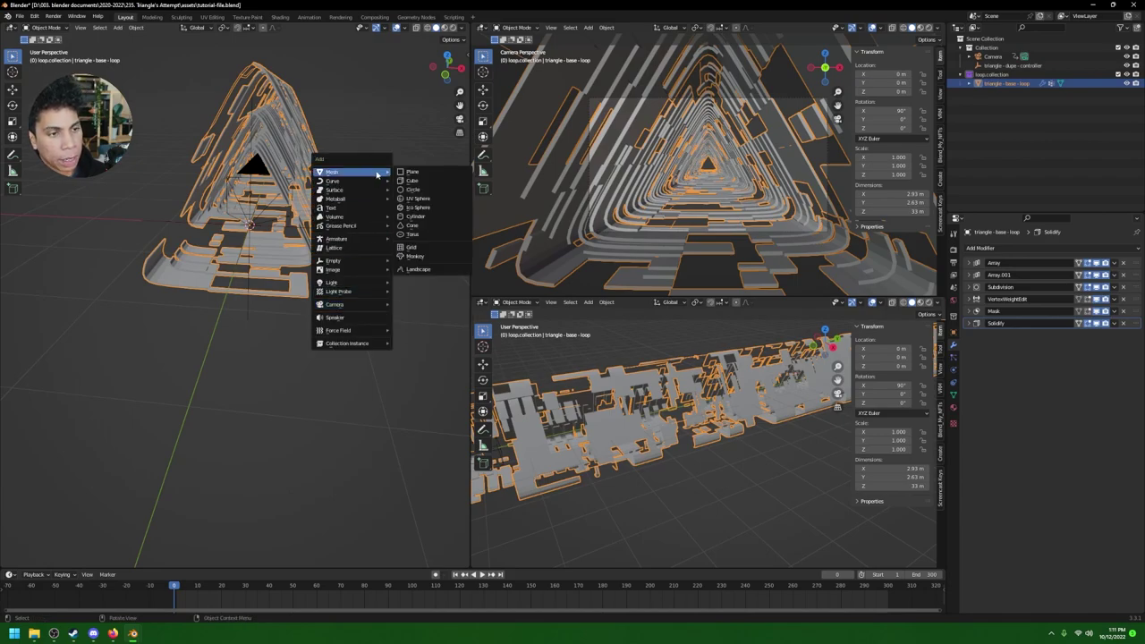
pyautogui.click(411, 188)
pyautogui.moveTo(318, 323); pyautogui.dragTo(347, 331, button='middle')
pyautogui.write('rx')
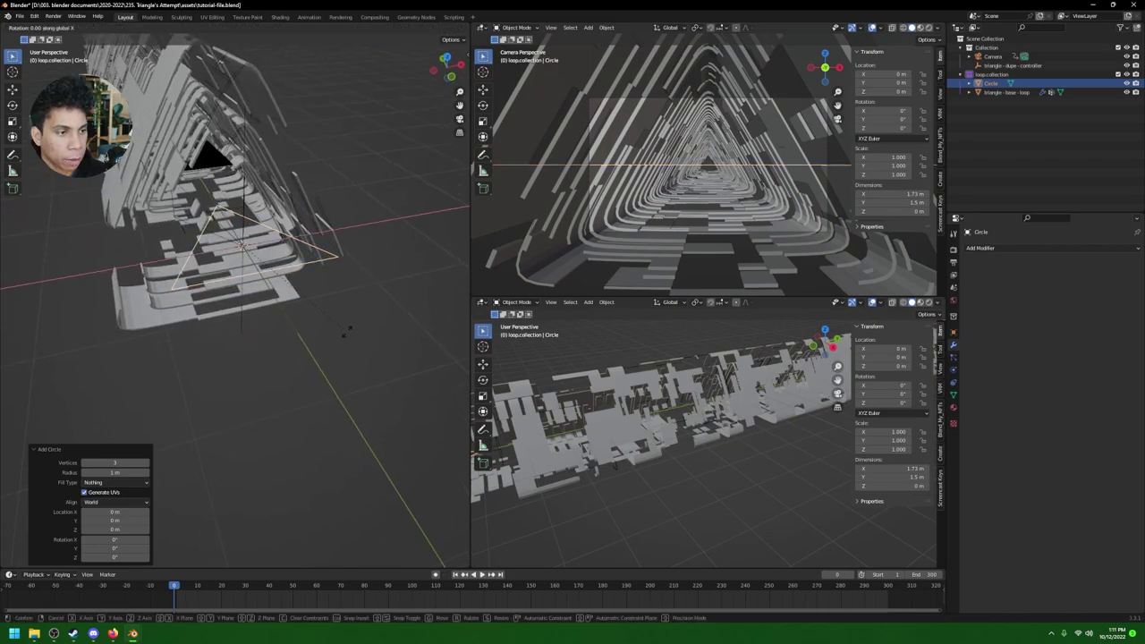
pyautogui.write('90')
pyautogui.press('Return')
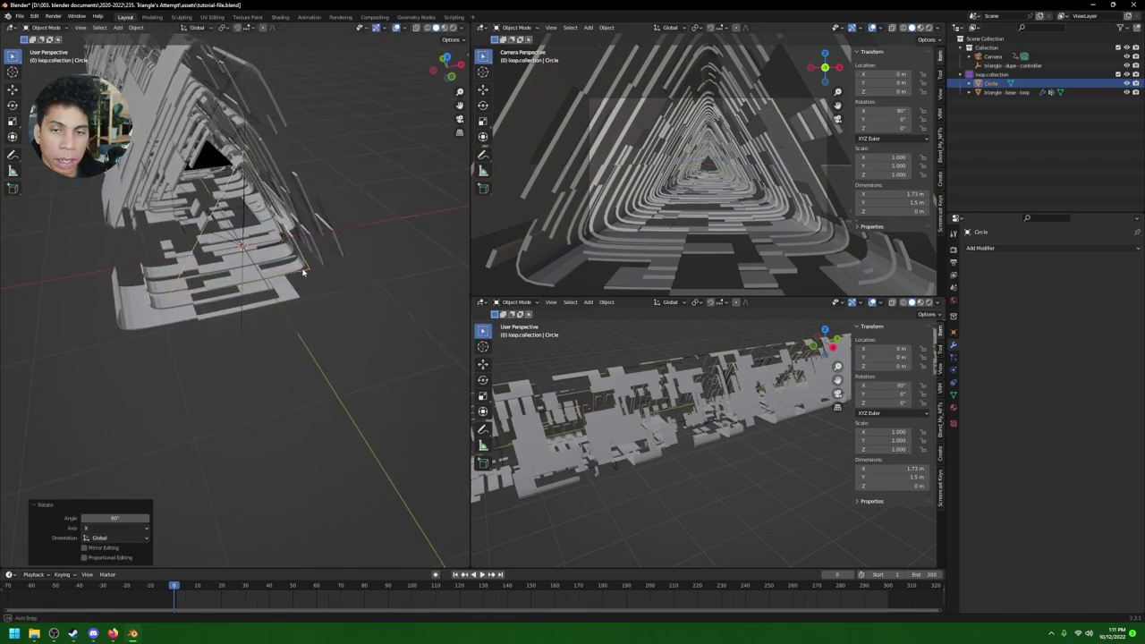
# Step: Rename the new circle object as glowing triangle
pyautogui.moveTo(347, 335); pyautogui.dragTo(397, 226, button='middle')
pyautogui.press('F2')
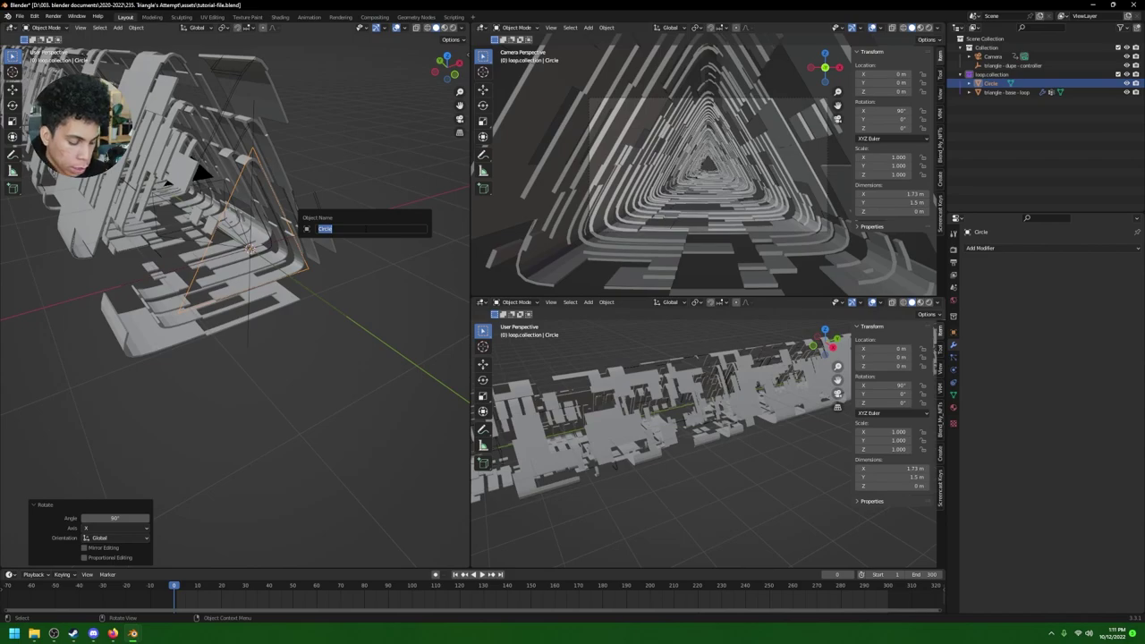
pyautogui.write('glowing triang')
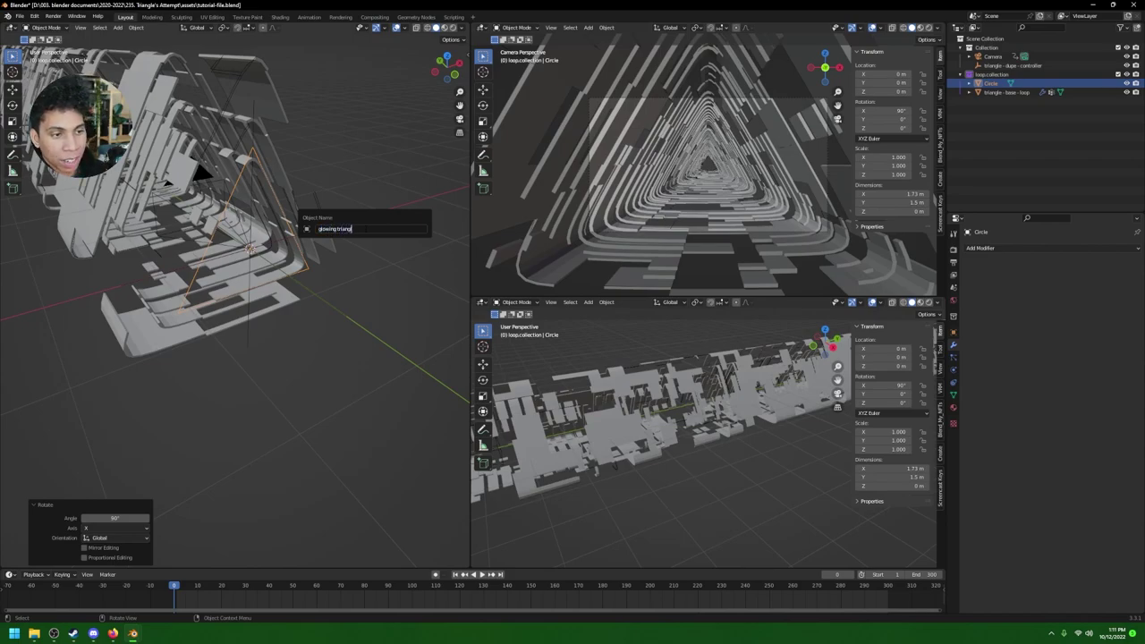
pyautogui.write('le')
pyautogui.press('Return')
# Step: Move the glowing triangle about 1.3 m along the Y axis, out in front of the tunnel entrance
pyautogui.moveTo(287, 285); pyautogui.dragTo(302, 299, button='middle')
pyautogui.press('g')
pyautogui.press('y')
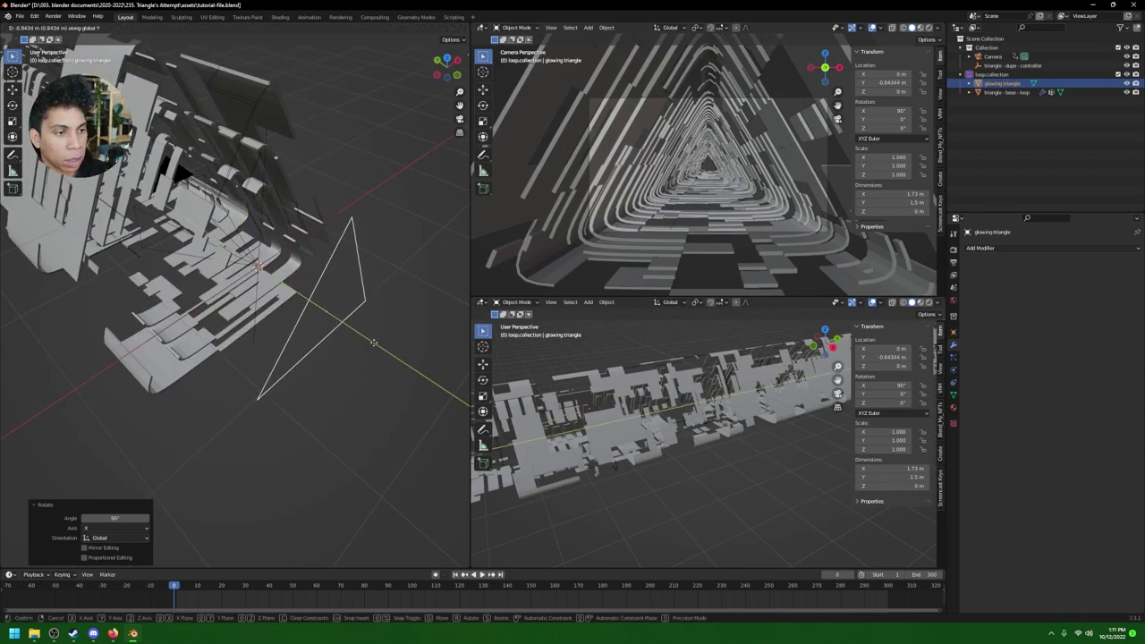
pyautogui.click(406, 383)
pyautogui.moveTo(406, 383); pyautogui.dragTo(319, 359, button='middle')
pyautogui.press('Tab')
pyautogui.press('Tab')
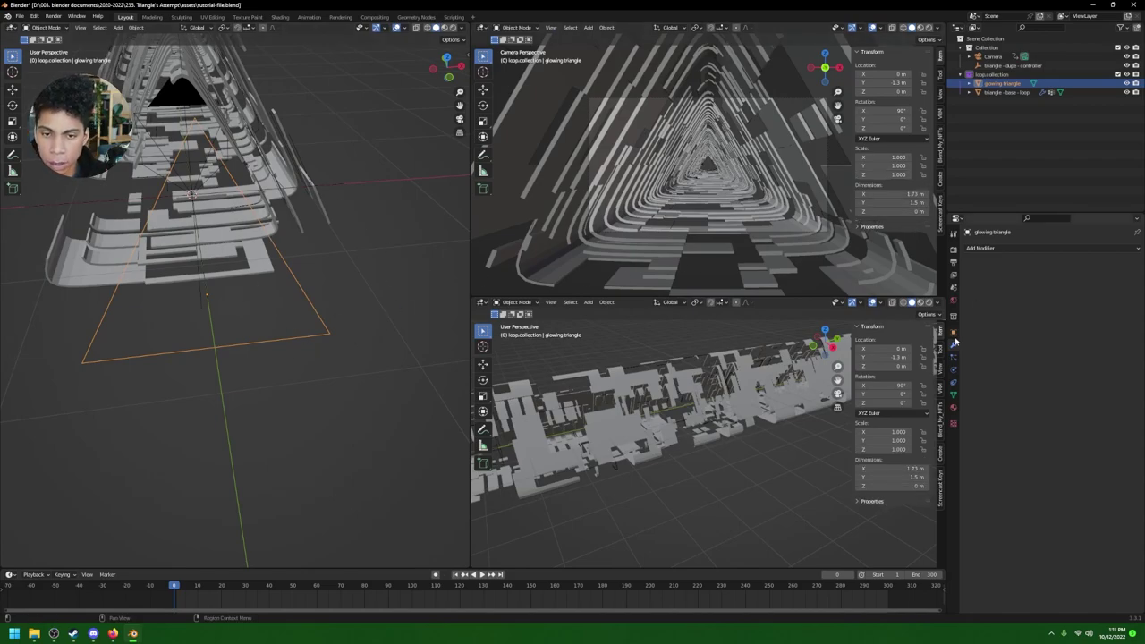
# Step: Add a Subdivision Surface modifier to the glowing triangle with a viewport level of 2
pyautogui.click(981, 249)
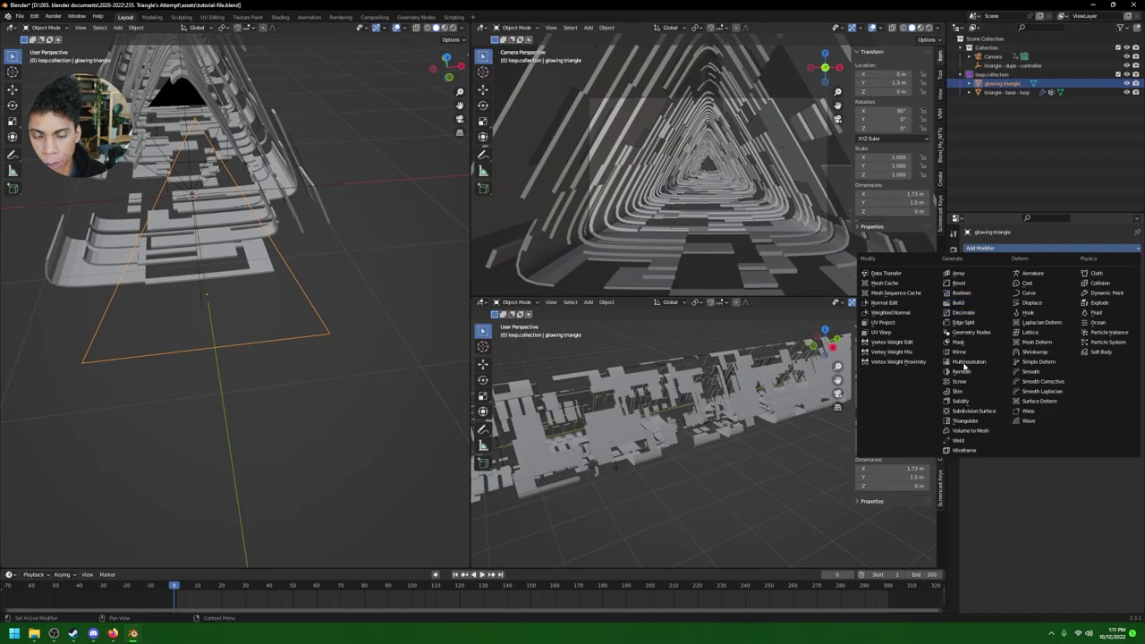
pyautogui.click(984, 411)
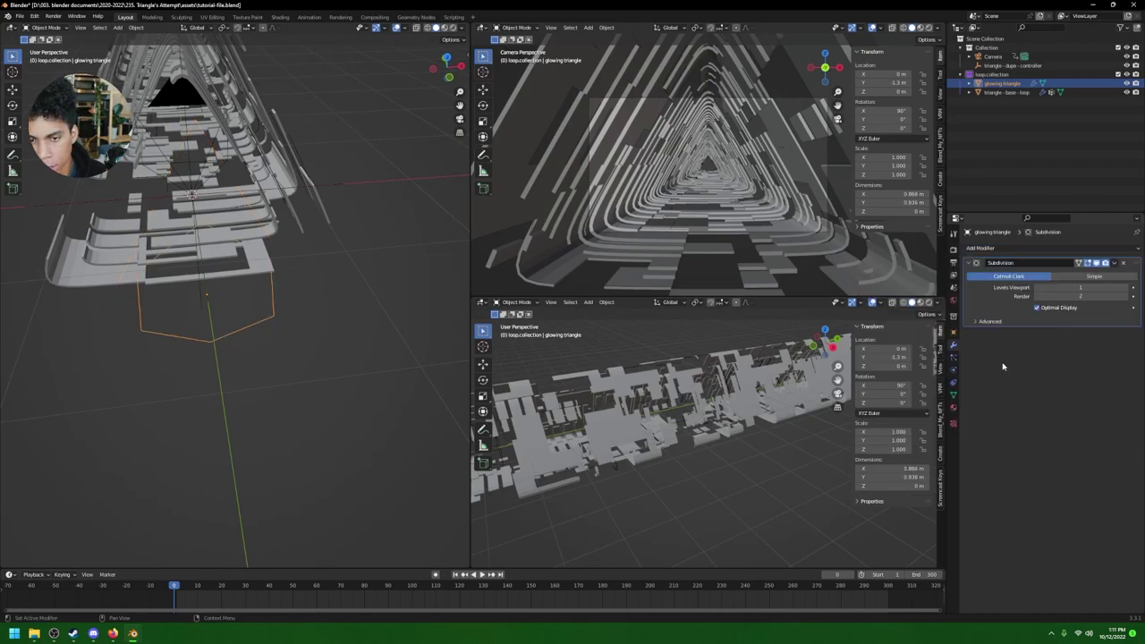
pyautogui.click(1082, 288)
pyautogui.write('2')
pyautogui.press('Return')
# Step: Set UV Smooth to Keep Corners in the advanced settings of the glowing triangle's Subdivision modifier
pyautogui.click(1004, 321)
pyautogui.click(1051, 358)
pyautogui.click(1066, 380)
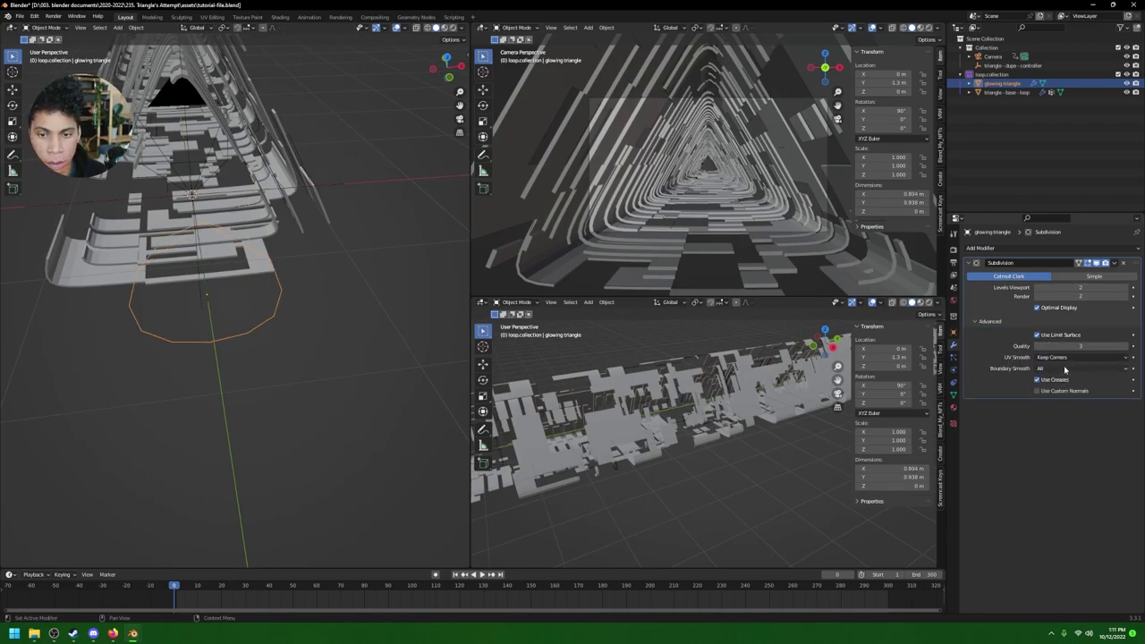
# Step: Set Boundary Smooth to Keep Corners on the glowing triangle's Subdivision modifier and switch its type to Simple
pyautogui.click(1064, 368)
pyautogui.click(1063, 375)
pyautogui.click(1089, 277)
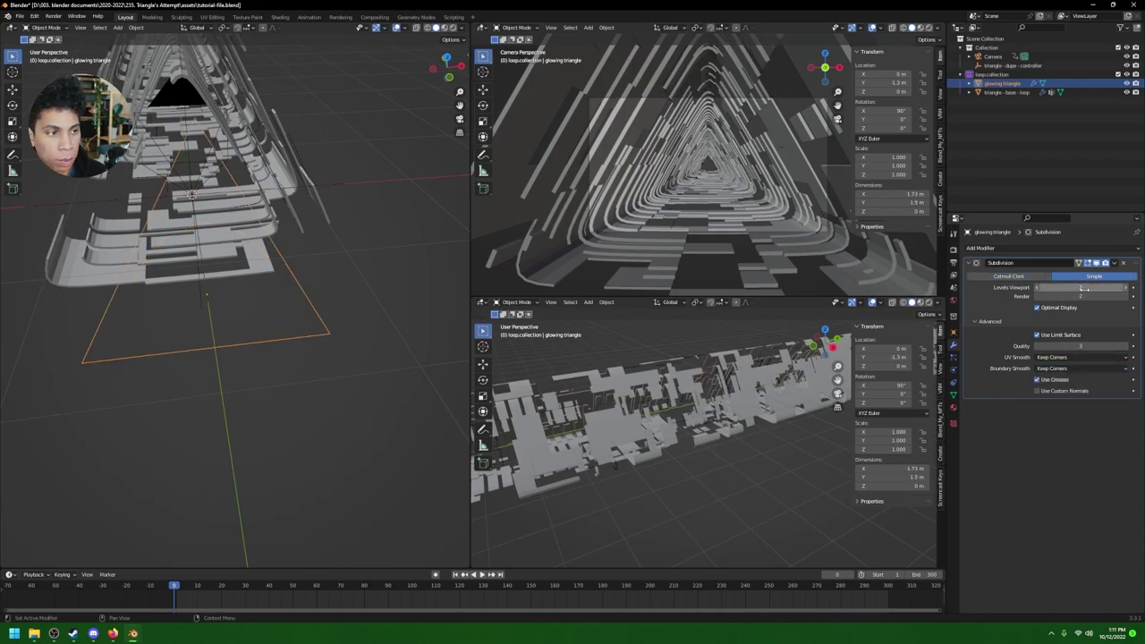
pyautogui.click(969, 263)
# Step: Add a Skin modifier to the glowing triangle below its Subdivision modifier
pyautogui.click(975, 248)
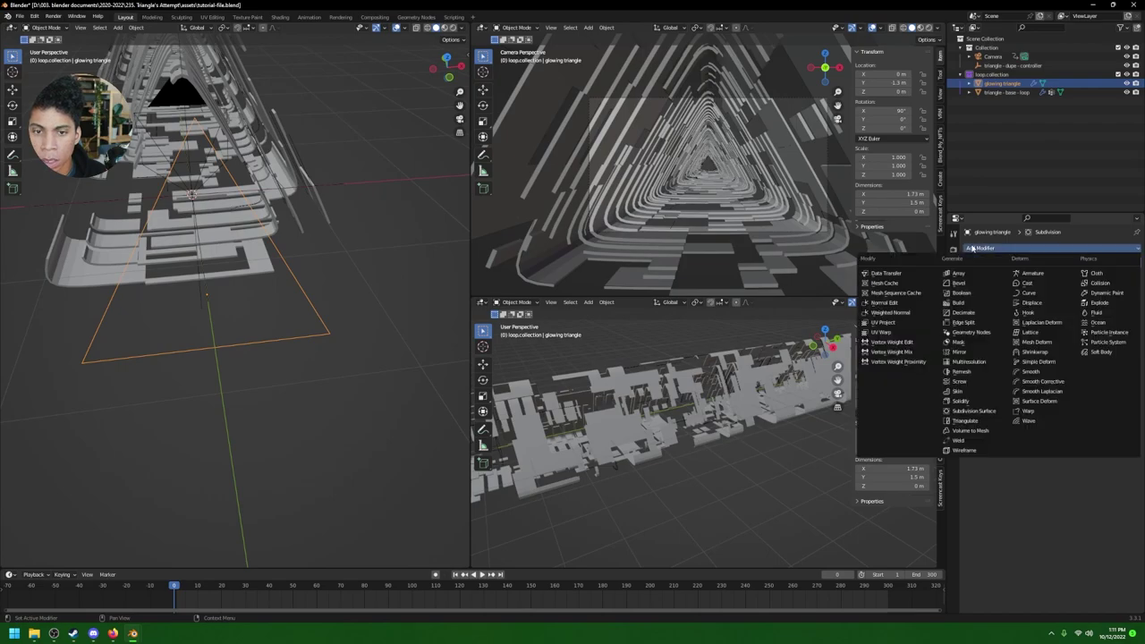
pyautogui.click(984, 393)
pyautogui.moveTo(400, 327); pyautogui.dragTo(356, 297, button='middle')
# Step: Thin the glowing triangle's skin in Edit Mode by resizing its skin radius by a factor of about 0.048
pyautogui.press('Tab')
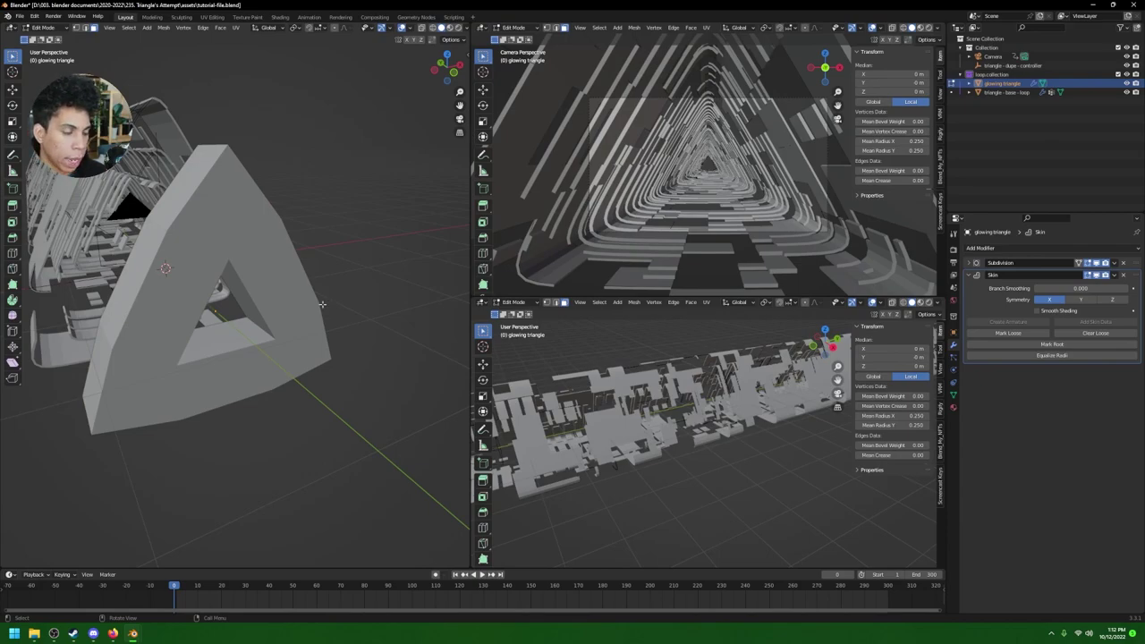
pyautogui.hotkey('ctrl', 'a')
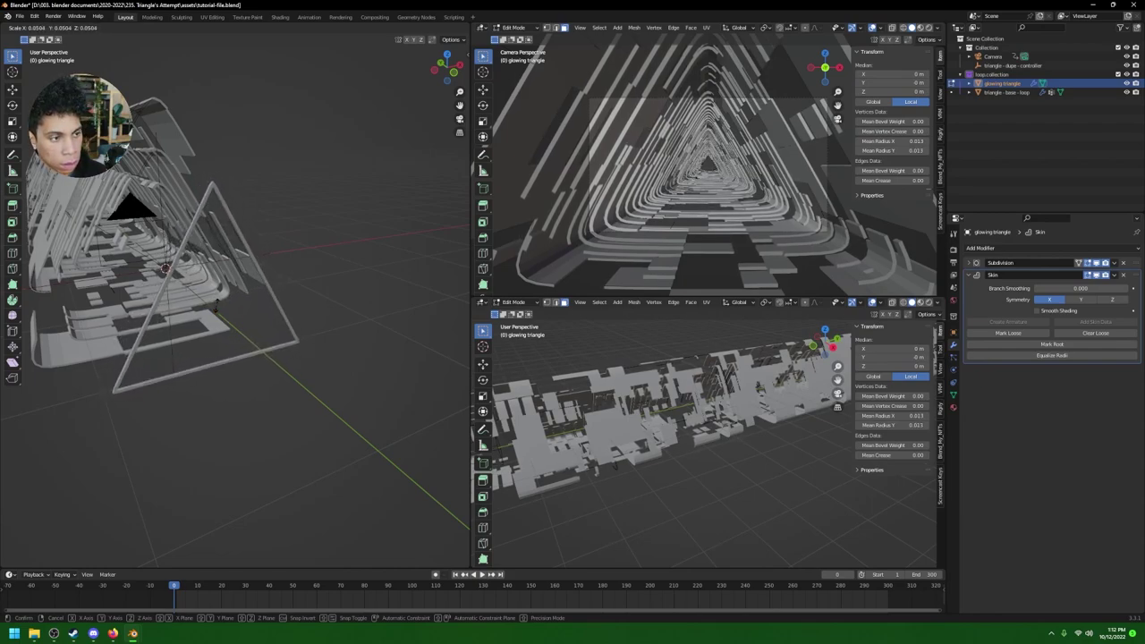
pyautogui.click(217, 306)
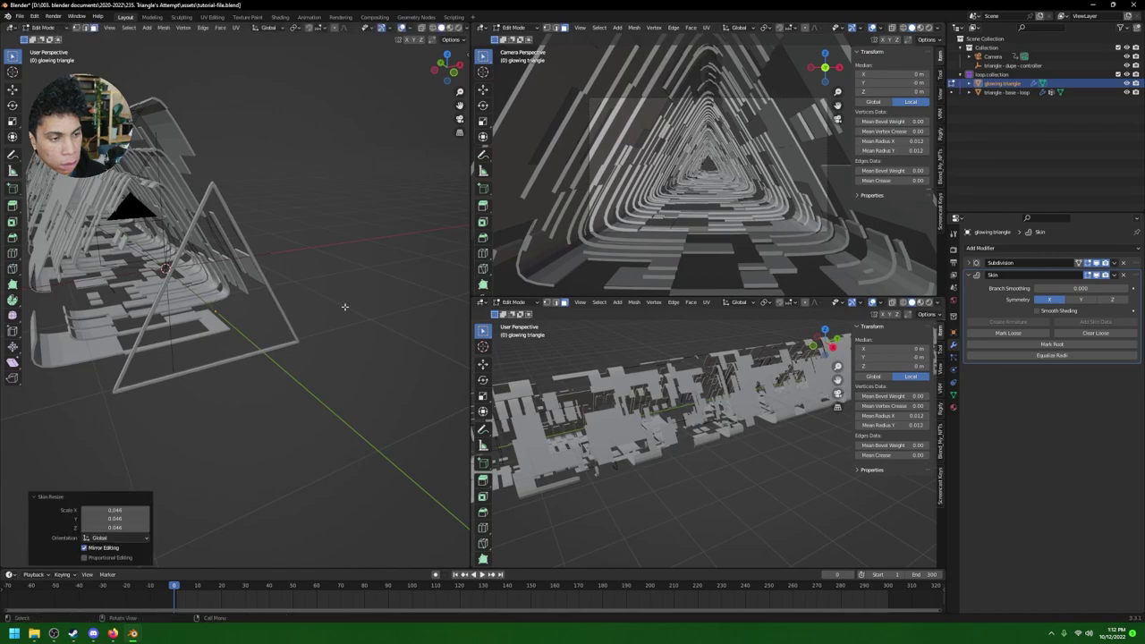
pyautogui.scroll(3, 345, 307)
pyautogui.moveTo(314, 299); pyautogui.dragTo(348, 313, button='middle')
pyautogui.press('Tab')
# Step: Add a second Subdivision Surface modifier to the glowing triangle after the Skin modifier
pyautogui.click(980, 248)
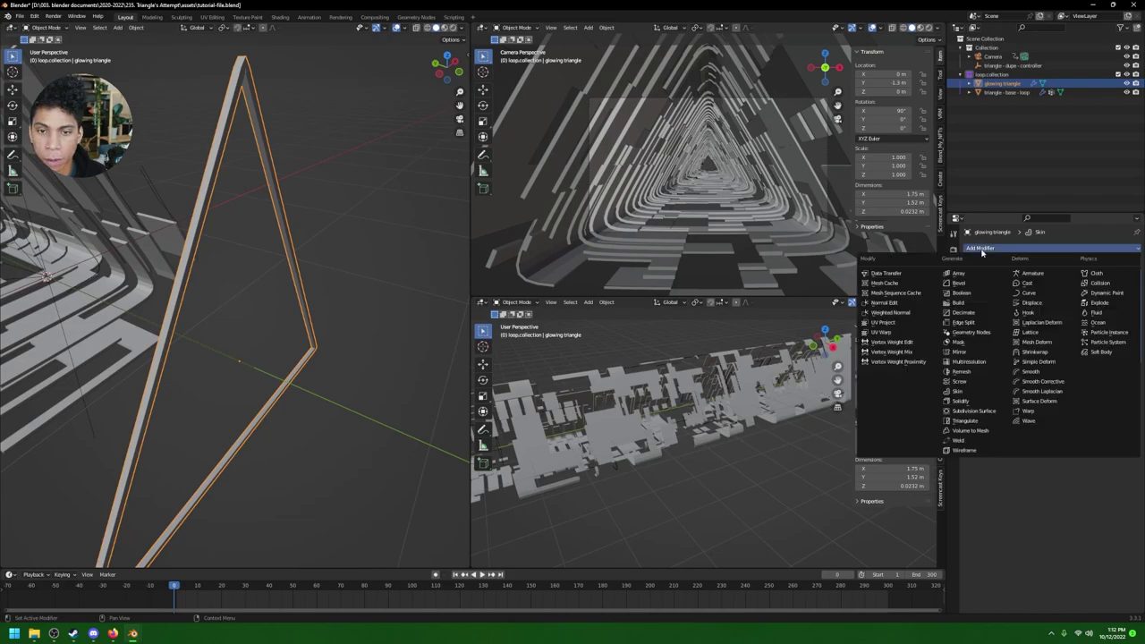
pyautogui.click(981, 411)
pyautogui.moveTo(298, 234)
pyautogui.mouseDown(button='middle')
pyautogui.moveTo(268, 184)
pyautogui.moveTo(263, 225)
pyautogui.moveTo(315, 234)
pyautogui.moveTo(249, 229)
pyautogui.moveTo(313, 229)
pyautogui.moveTo(295, 228)
pyautogui.mouseUp(button='middle')
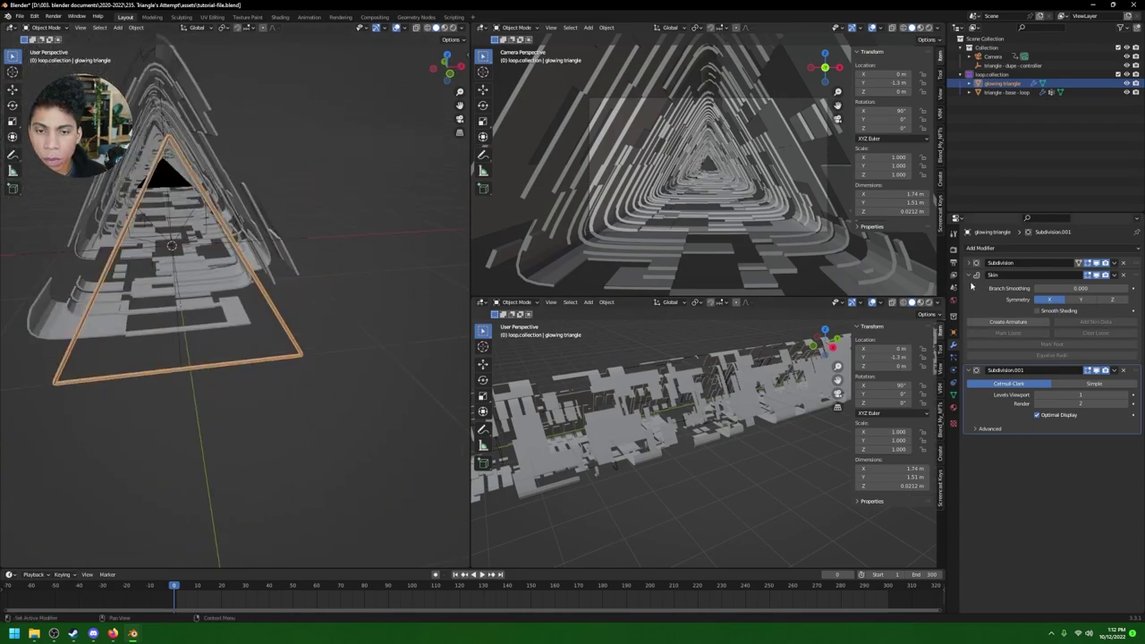
# Step: Review the settings of the first Subdivision and Skin modifiers in the glowing triangle's modifier stack
pyautogui.click(969, 276)
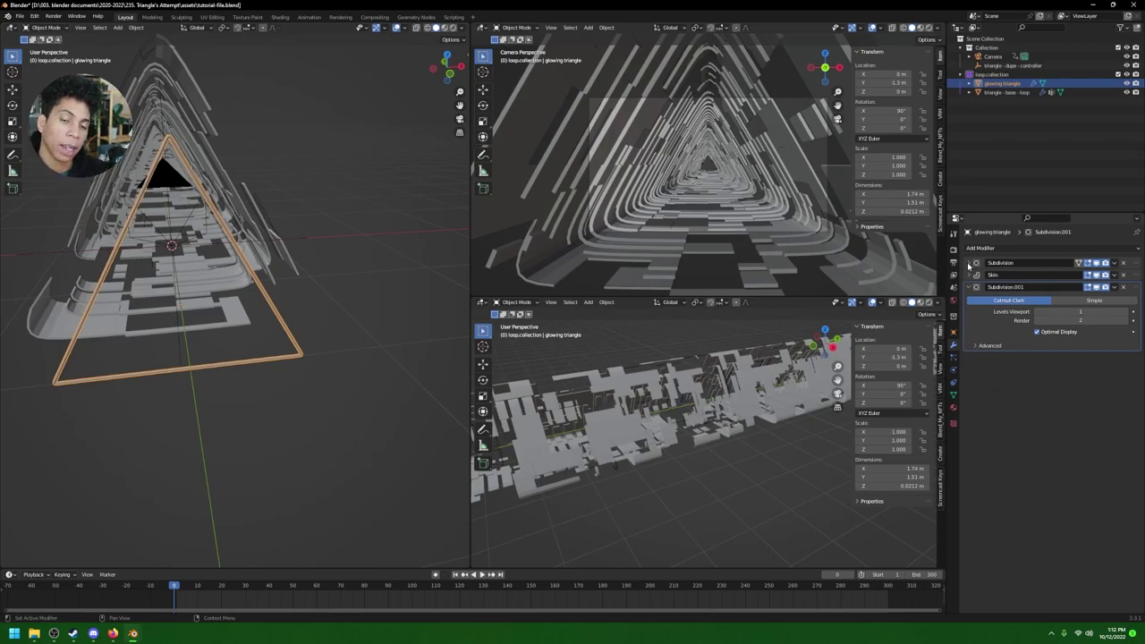
pyautogui.click(969, 263)
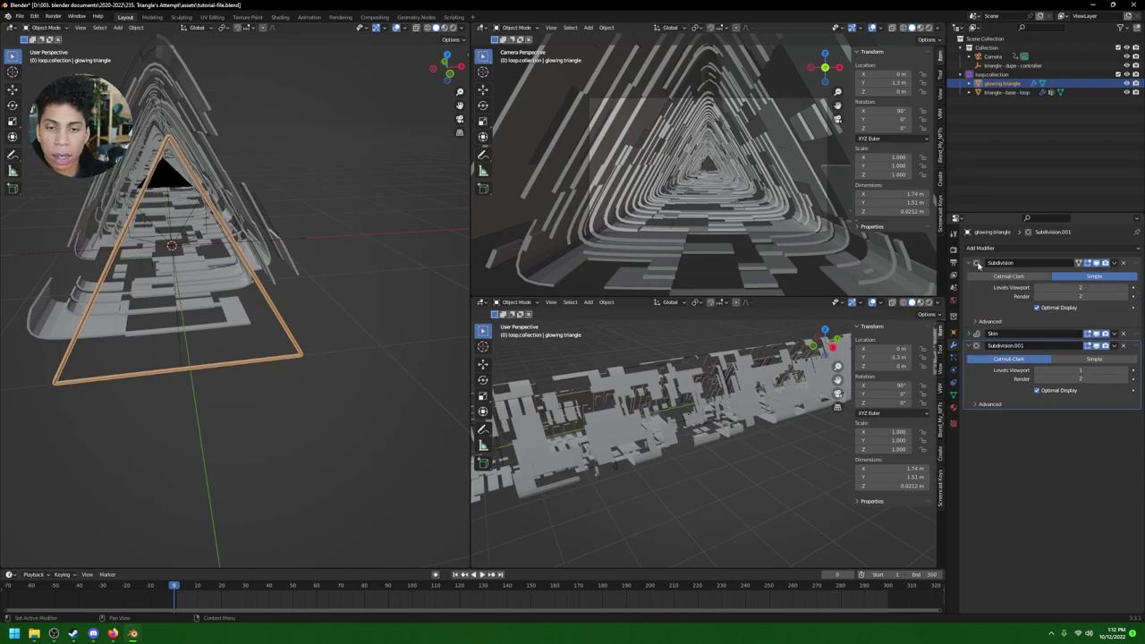
pyautogui.click(1099, 264)
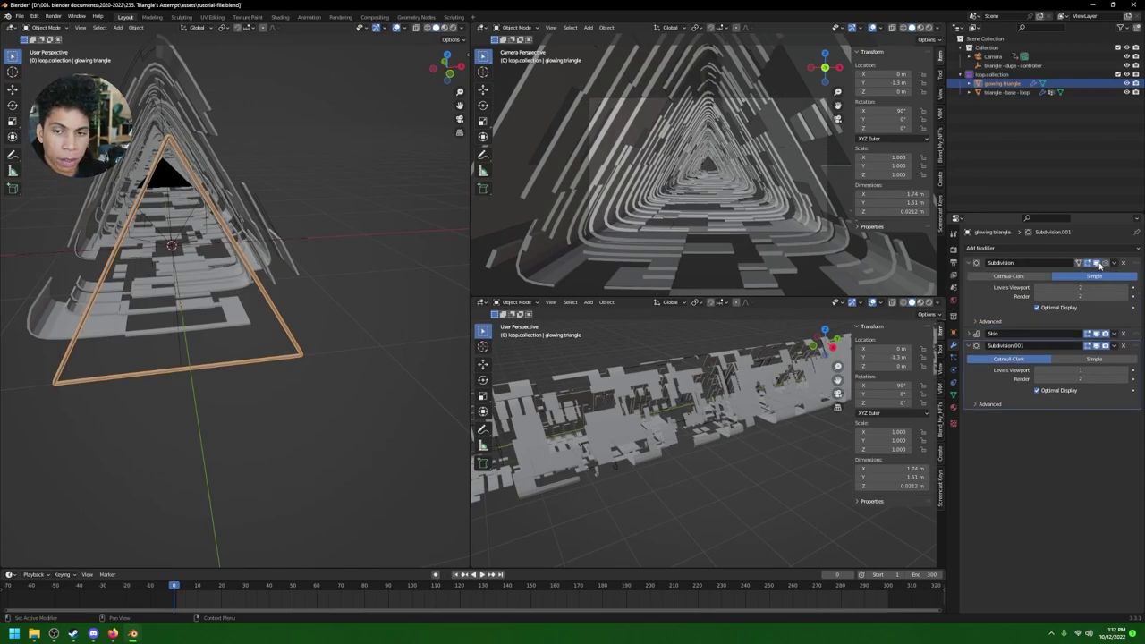
pyautogui.click(1105, 263)
pyautogui.click(977, 264)
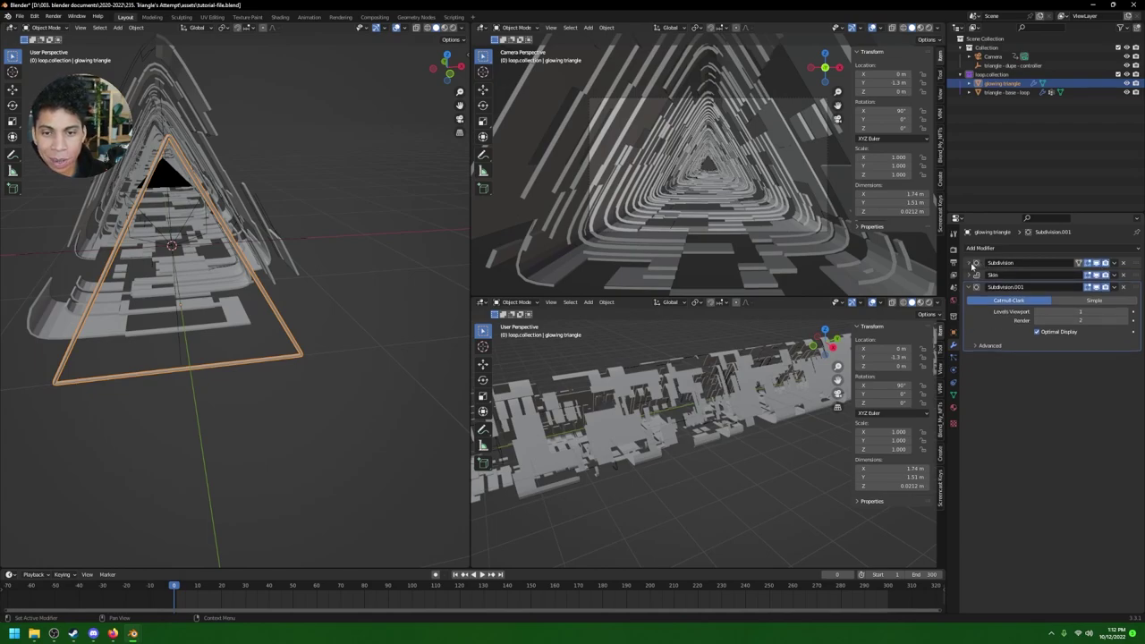
pyautogui.click(970, 275)
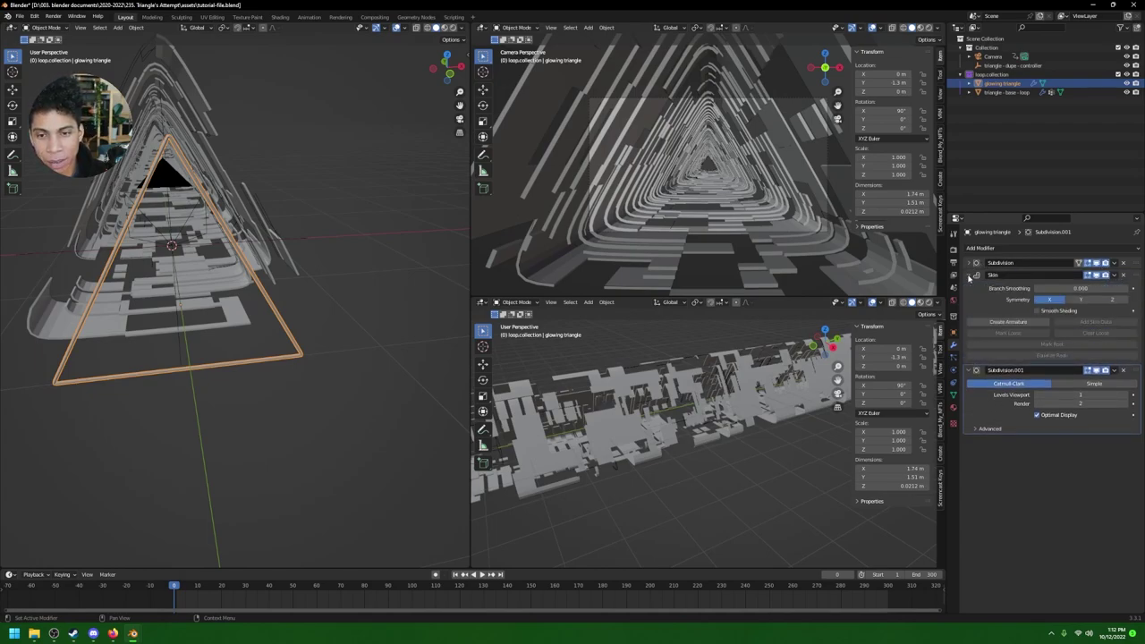
pyautogui.click(970, 276)
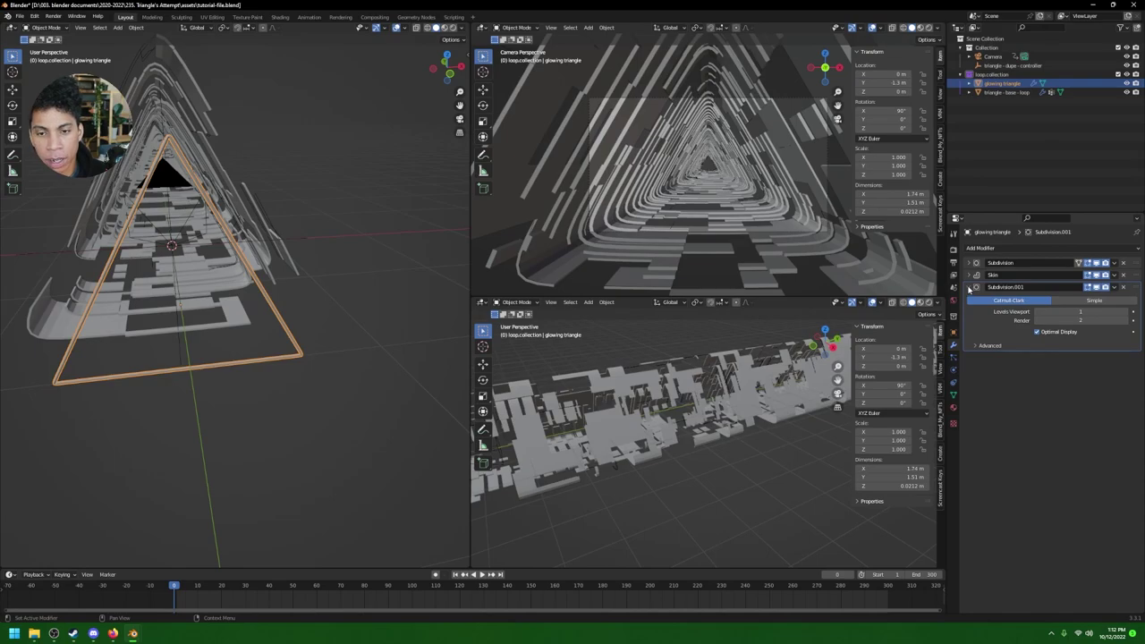
# Step: Set the second Subdivision modifier's viewport level to 2 and inspect the smoothed triangle tube up close
pyautogui.click(1059, 310)
pyautogui.write('2')
pyautogui.press('Return')
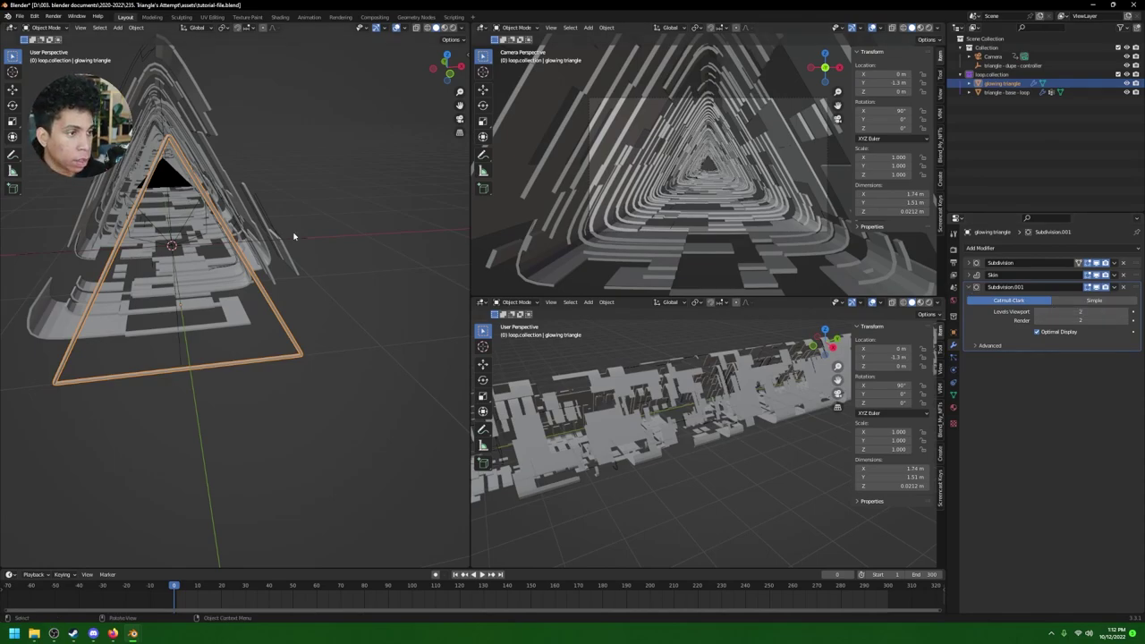
pyautogui.click(289, 238)
pyautogui.scroll(10, 268, 231)
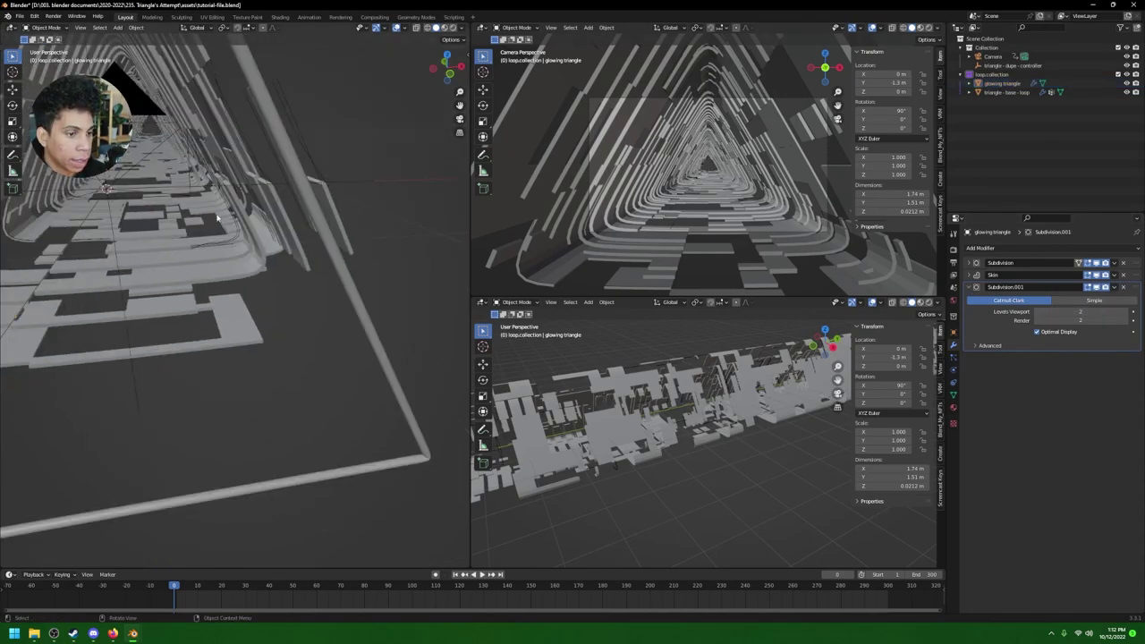
# Step: Scale the glowing triangle down uniformly to about 0.833
pyautogui.click(325, 242)
pyautogui.scroll(-10, 321, 238)
pyautogui.moveTo(319, 238); pyautogui.dragTo(310, 292, button='middle')
pyautogui.press('s')
pyautogui.click(311, 255)
# Step: Move the glowing triangle about 2.2 m along the Y axis into the tunnel, working in top view
pyautogui.press('`')
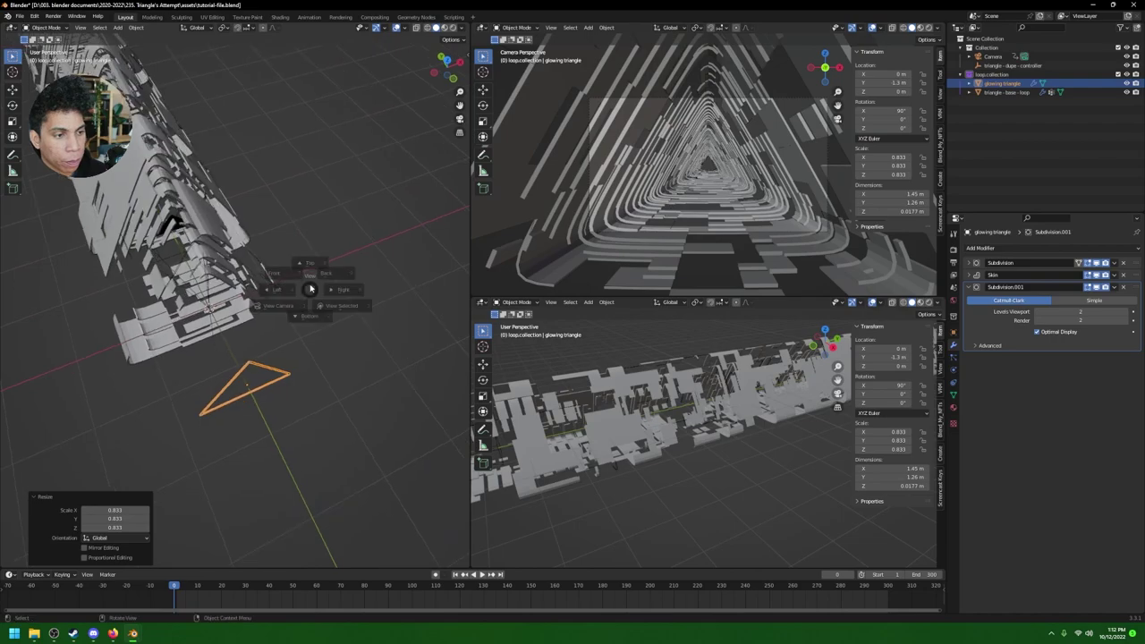
pyautogui.click(308, 202)
pyautogui.press('g')
pyautogui.press('y')
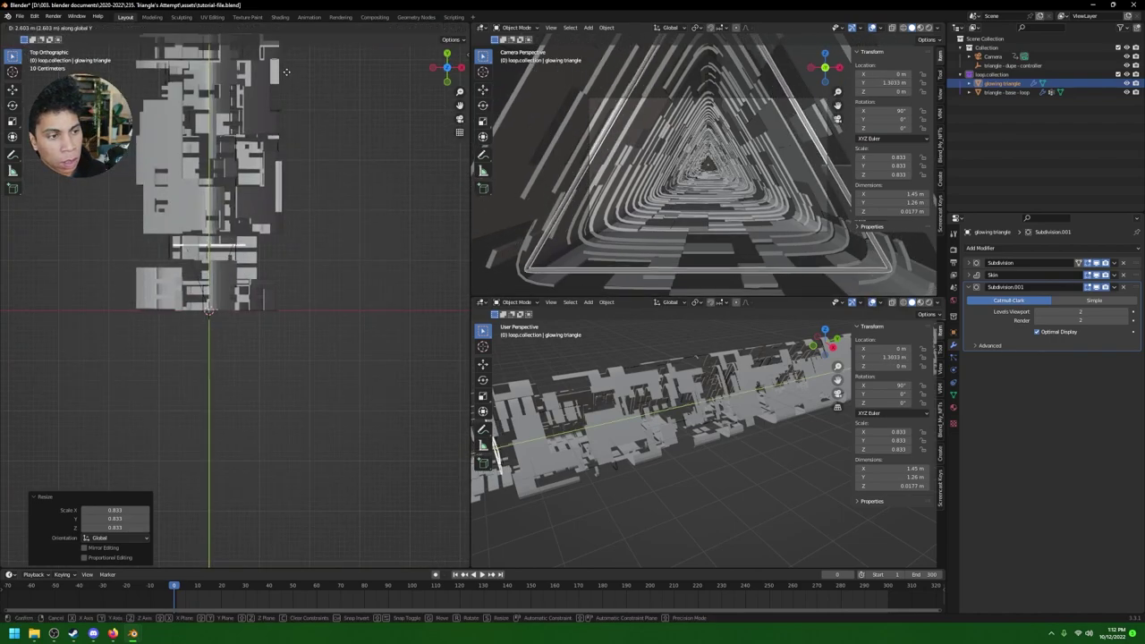
pyautogui.click(288, 92)
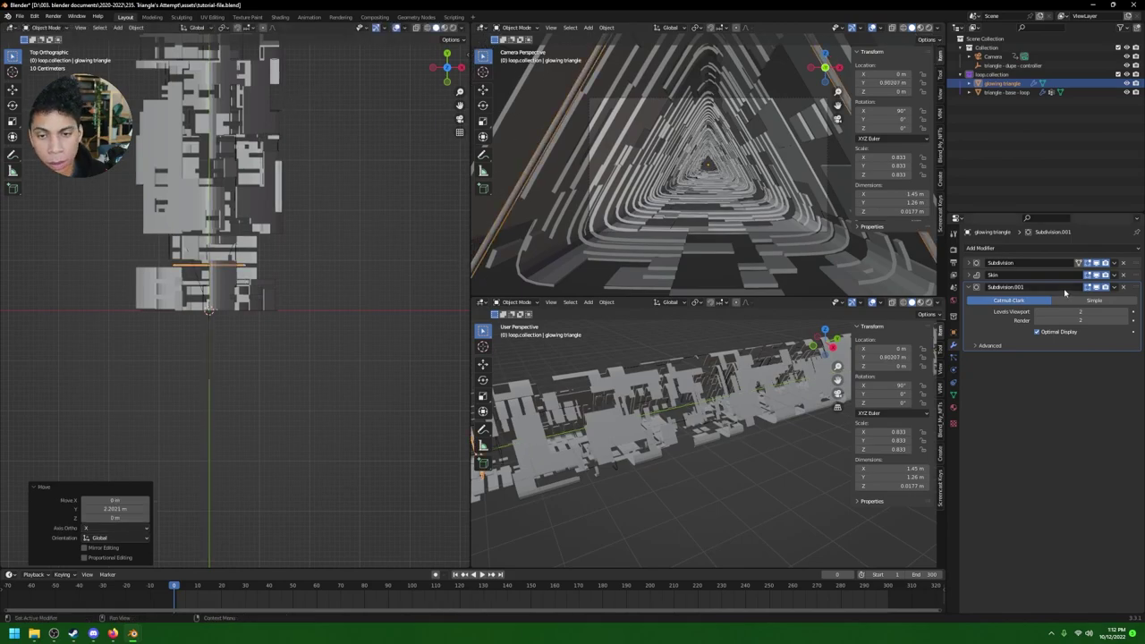
# Step: Add an Array modifier to the glowing triangle, using Constant Offset instead of Relative Offset
pyautogui.click(967, 286)
pyautogui.click(981, 248)
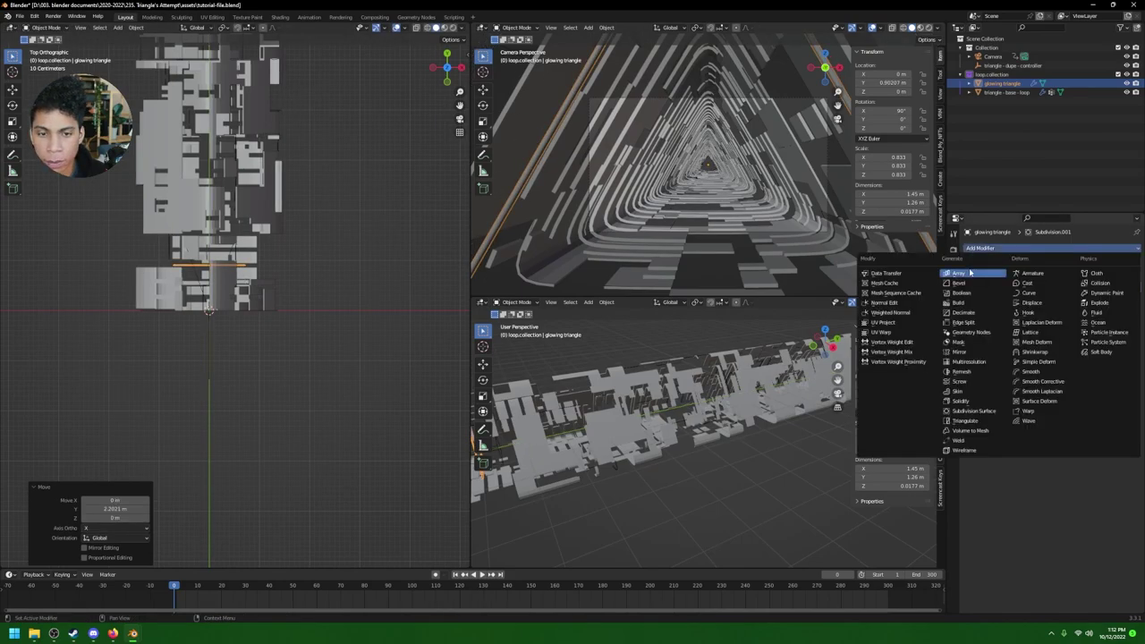
pyautogui.click(966, 272)
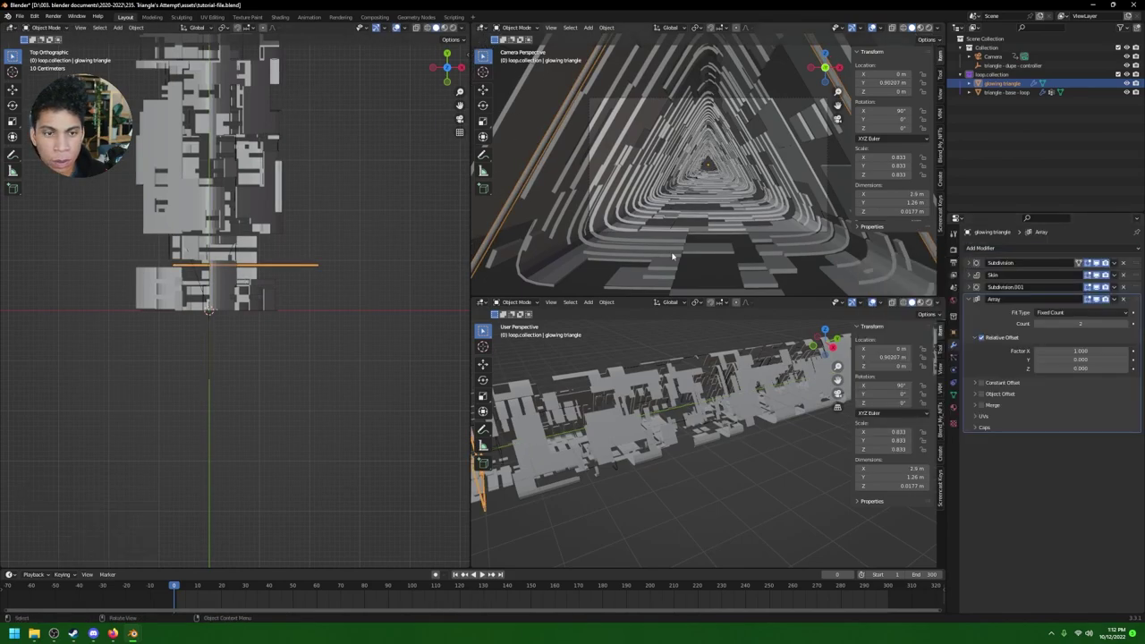
pyautogui.click(980, 337)
pyautogui.click(975, 337)
pyautogui.click(981, 348)
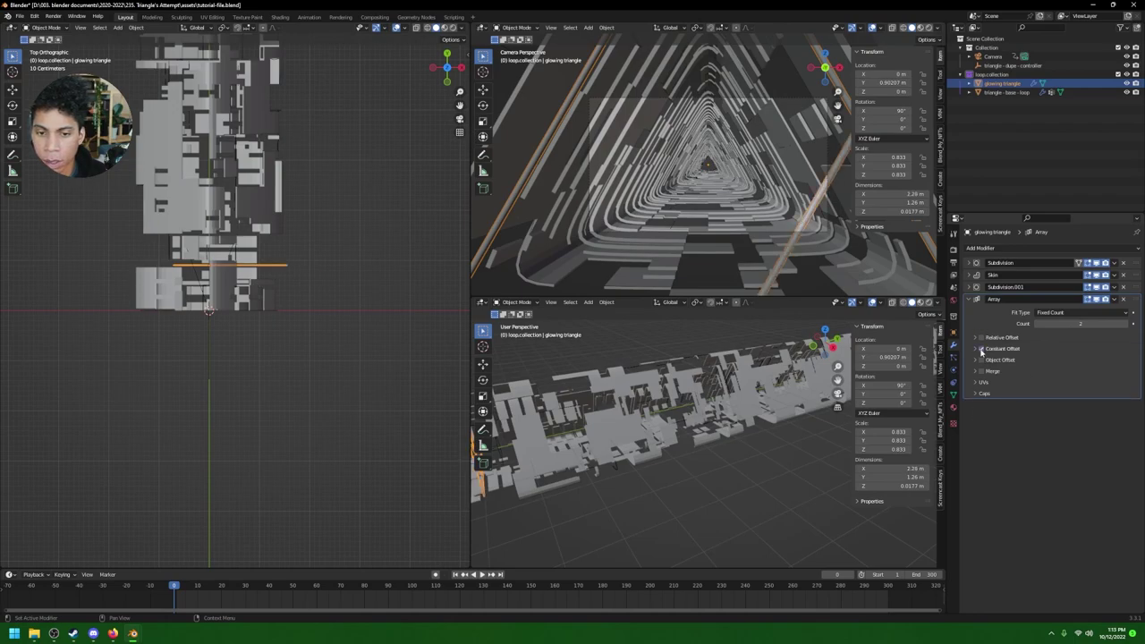
pyautogui.click(975, 349)
# Step: Set the array's constant offset distance to 0 m on X
pyautogui.scroll(-1, 332, 298)
pyautogui.click(1068, 361)
pyautogui.write('0')
pyautogui.press('Return')
# Step: Try constant offset Z distances of 1, -1 and -2 m for the glowing triangle array
pyautogui.click(1069, 380)
pyautogui.write('1')
pyautogui.press('Return')
pyautogui.click(1068, 380)
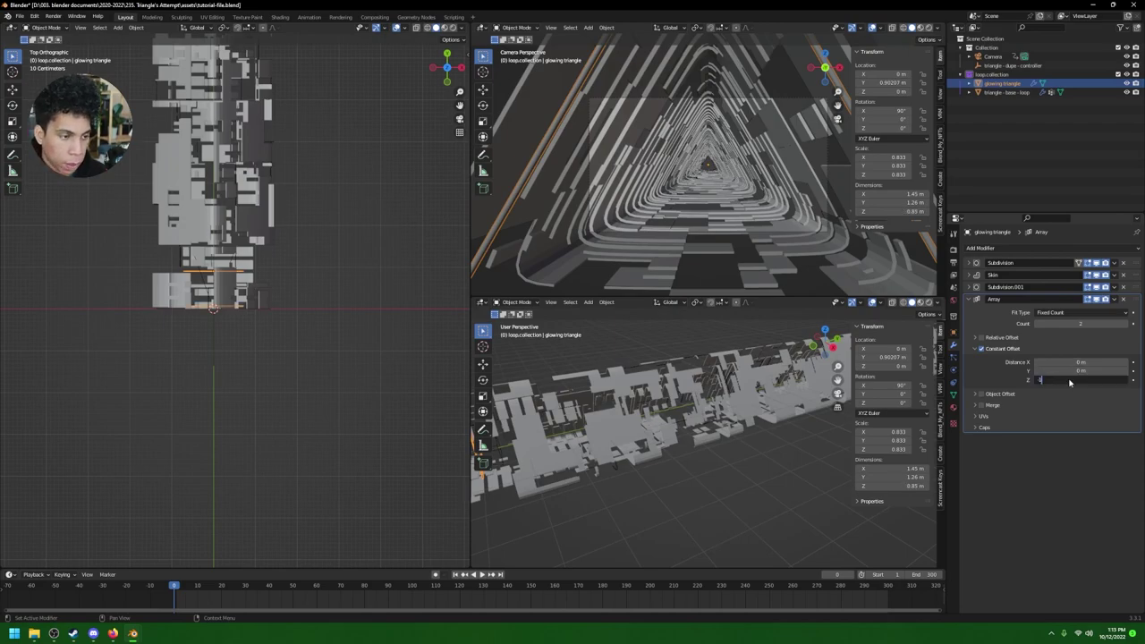
pyautogui.press('Return')
pyautogui.click(1105, 381)
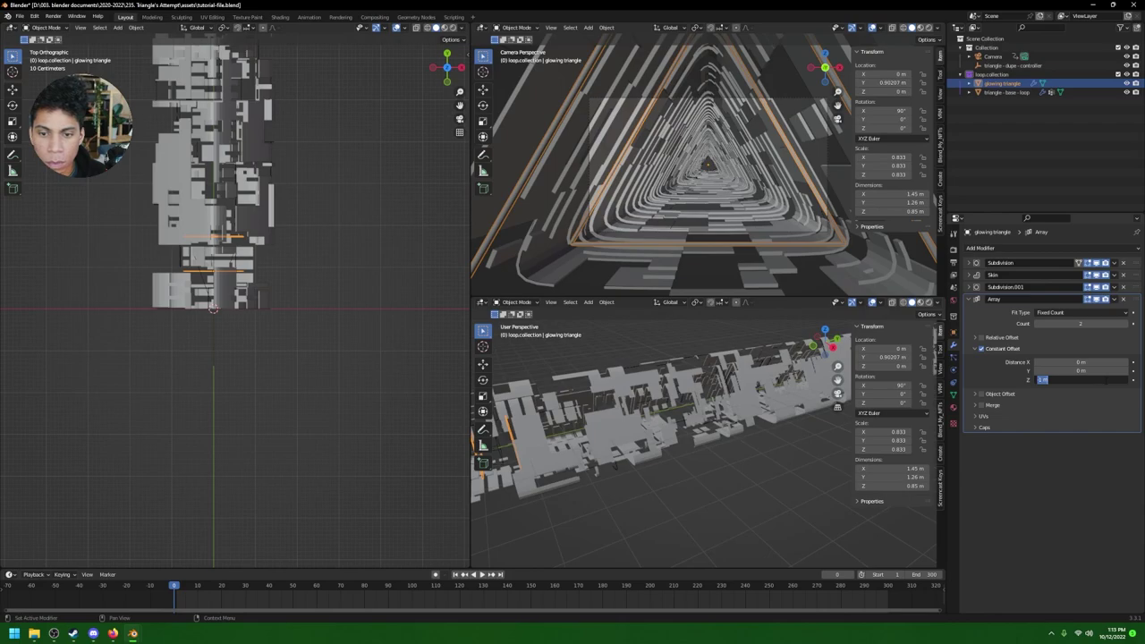
pyautogui.write('-2')
pyautogui.press('Return')
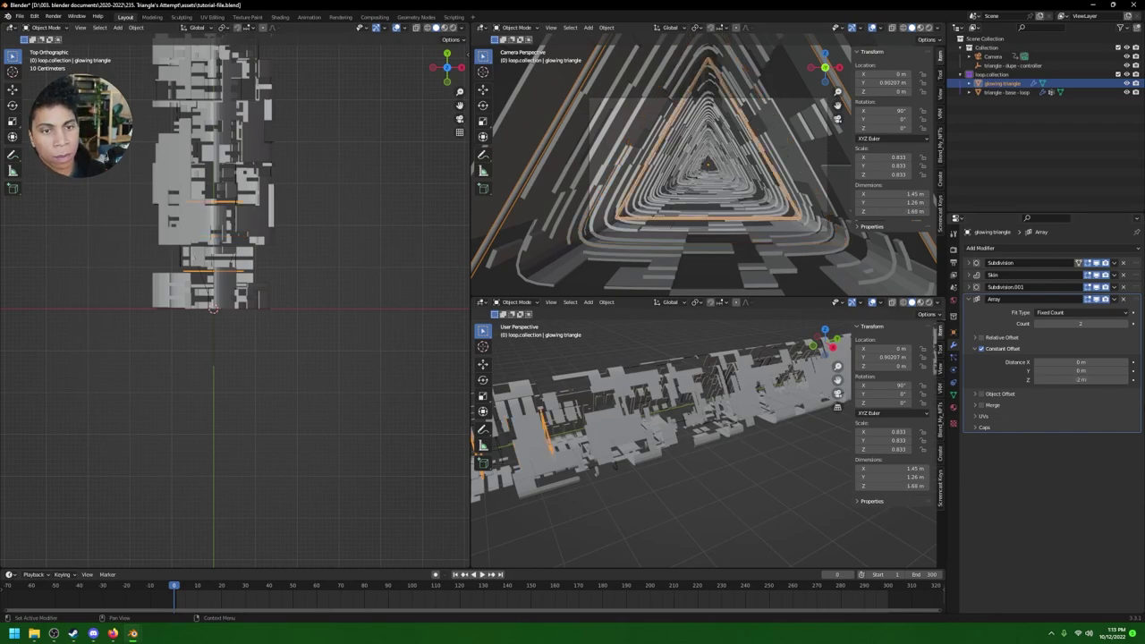
# Step: Set the glowing triangle array's constant offset distance to -3 m on Z
pyautogui.click(1105, 380)
pyautogui.write('-3')
pyautogui.press('Return')
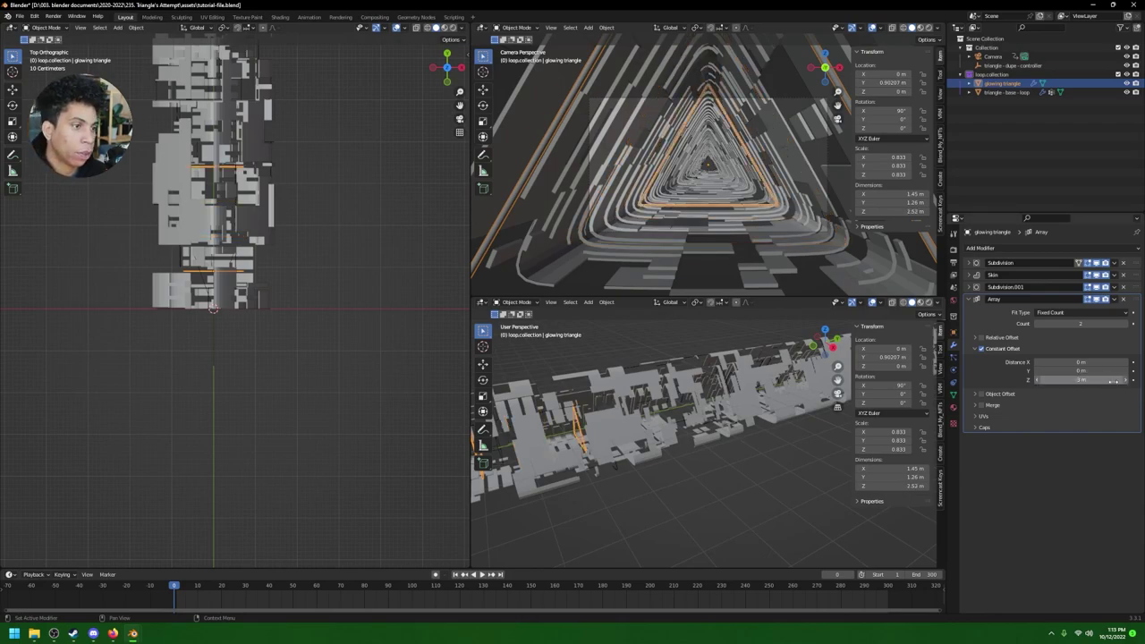
# Step: Show the top view in wireframe and raise the glowing triangle array's count to 13 to fill the tunnel's length
pyautogui.scroll(-2, 289, 299)
pyautogui.keyDown('shift'); pyautogui.moveTo(299, 227); pyautogui.dragTo(316, 427, button='middle'); pyautogui.keyUp('shift')
pyautogui.scroll(-2, 285, 362)
pyautogui.scroll(-1, 310, 475)
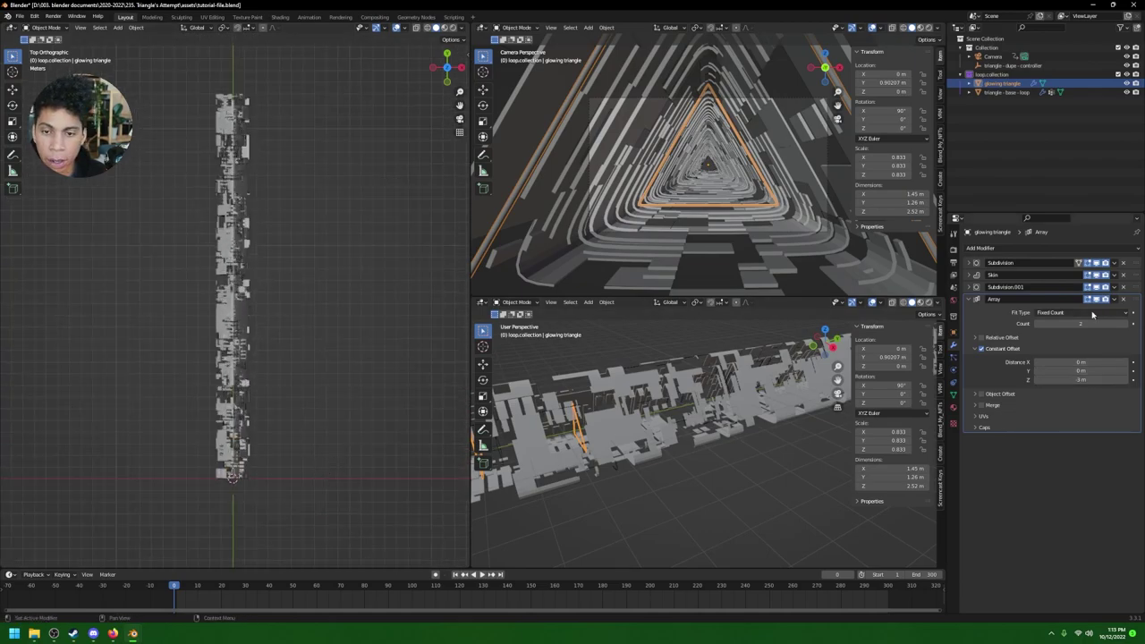
pyautogui.press('z')
pyautogui.click(205, 402)
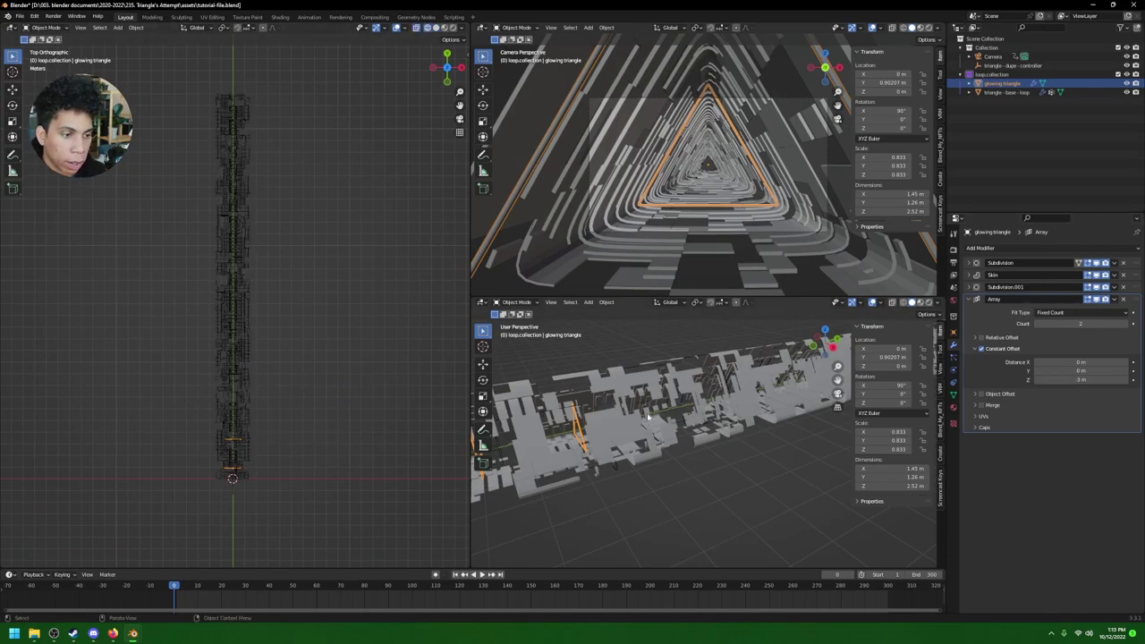
pyautogui.moveTo(1080, 324); pyautogui.dragTo(1127, 324)
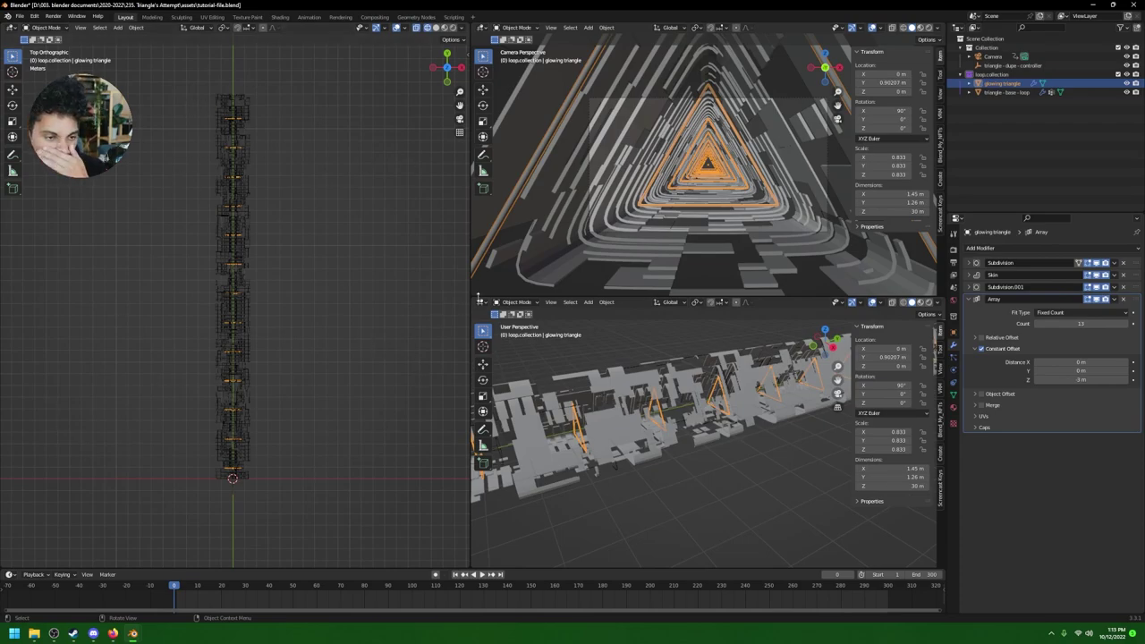
# Step: Change the lower 3D viewport to a Shader Editor and reselect the glowing triangle with its Array settings collapsed
pyautogui.click(482, 302)
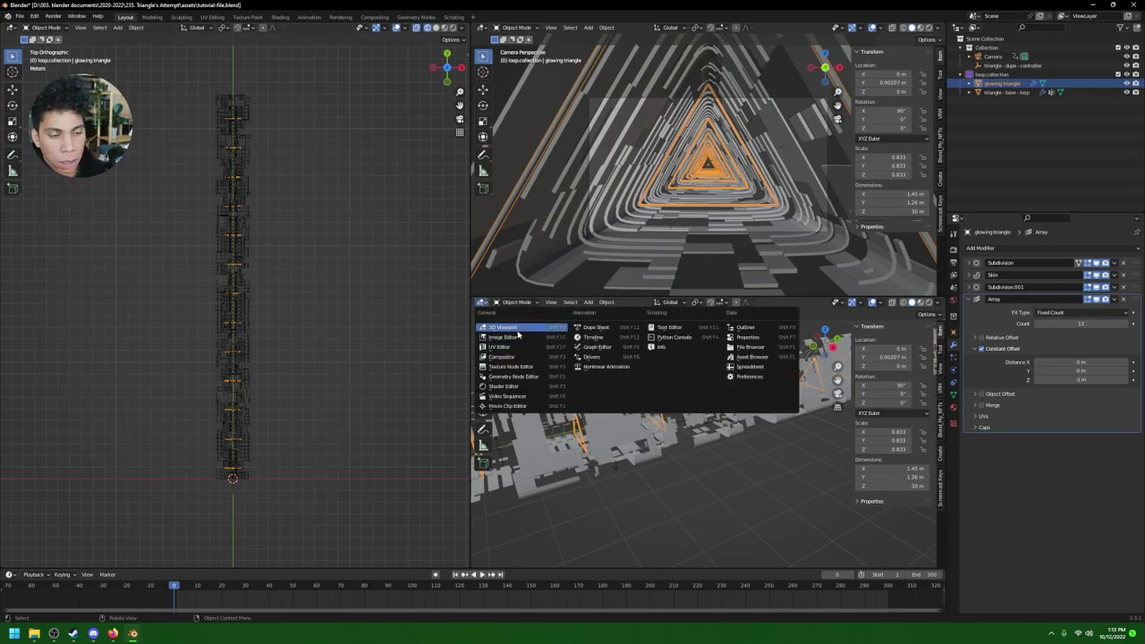
pyautogui.click(528, 388)
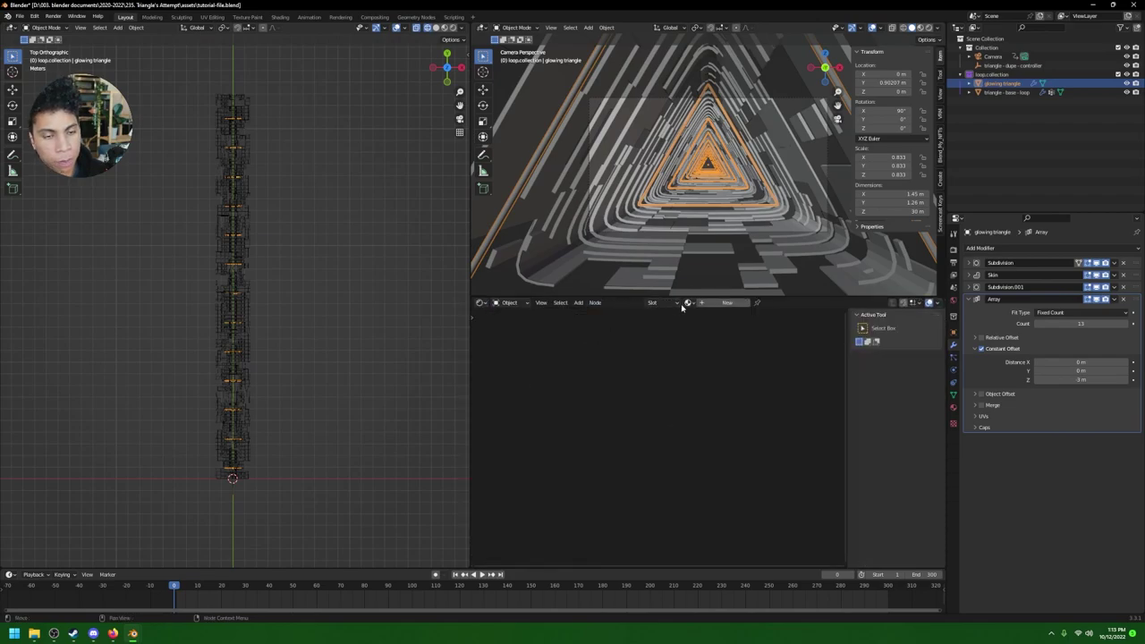
pyautogui.click(278, 411)
pyautogui.scroll(1, 322, 459)
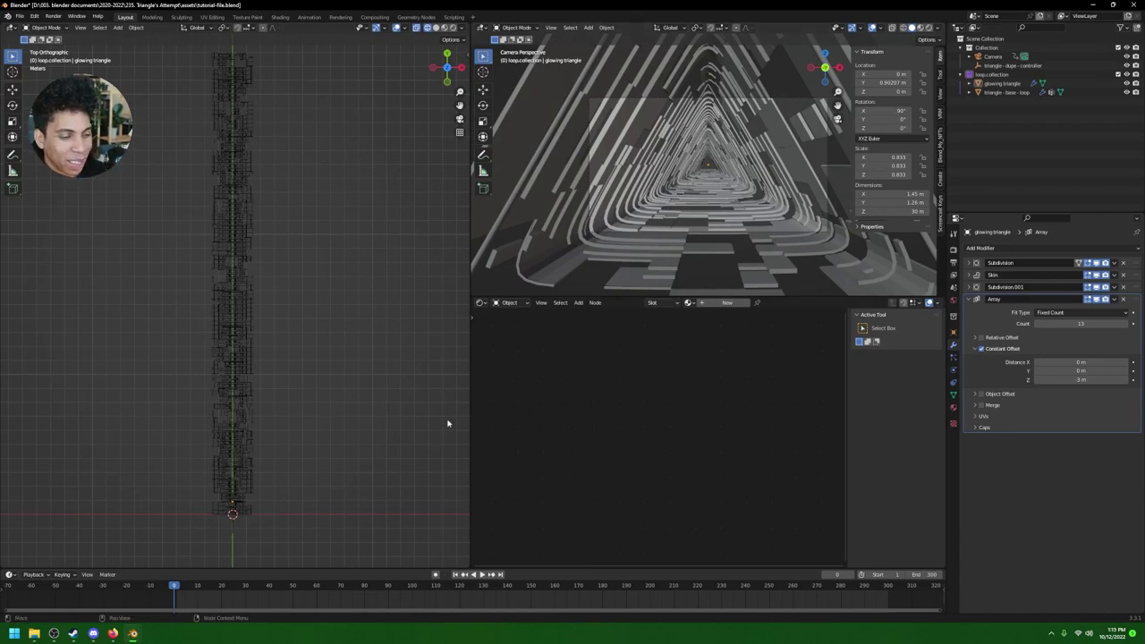
pyautogui.click(1002, 83)
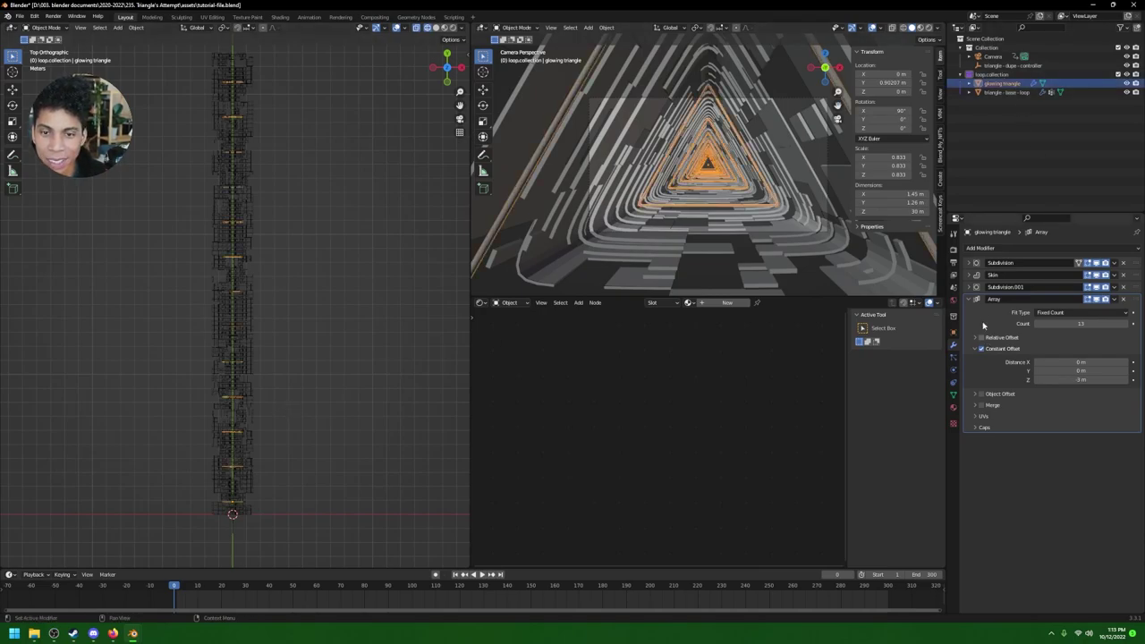
pyautogui.click(974, 300)
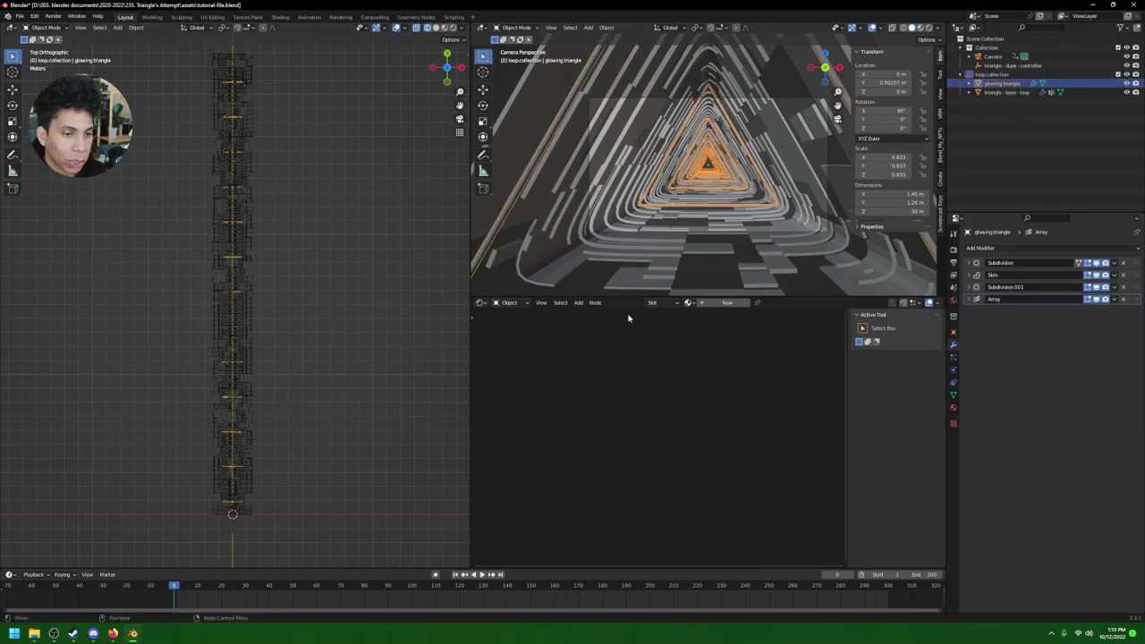
# Step: Create a new material named "neon triangle" on the glowing triangle
pyautogui.click(708, 305)
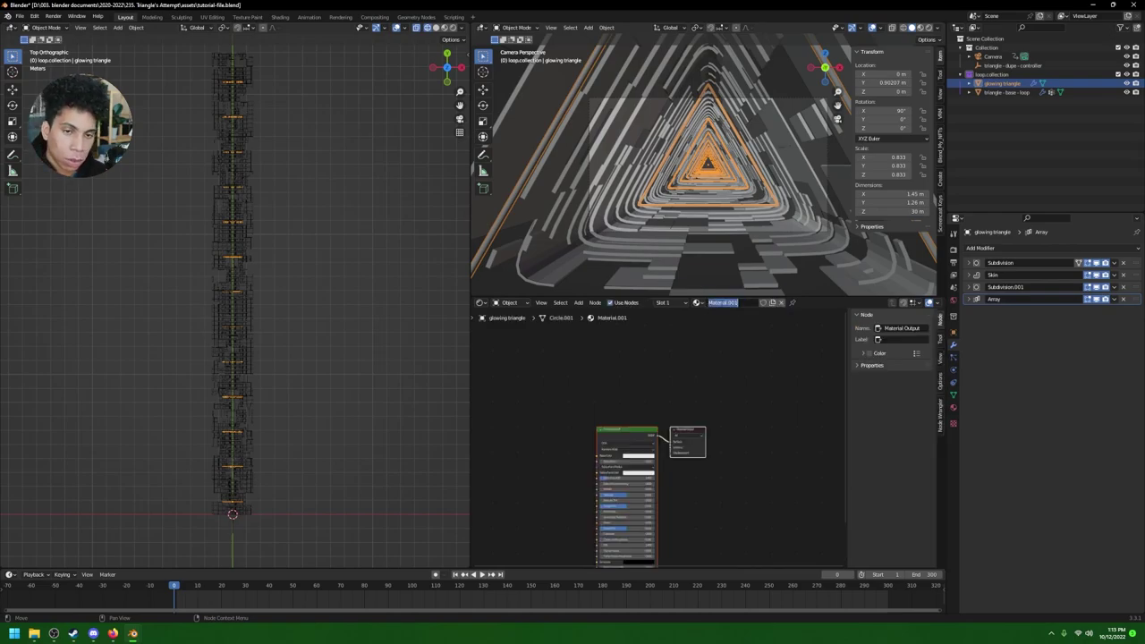
pyautogui.write('neon triangle')
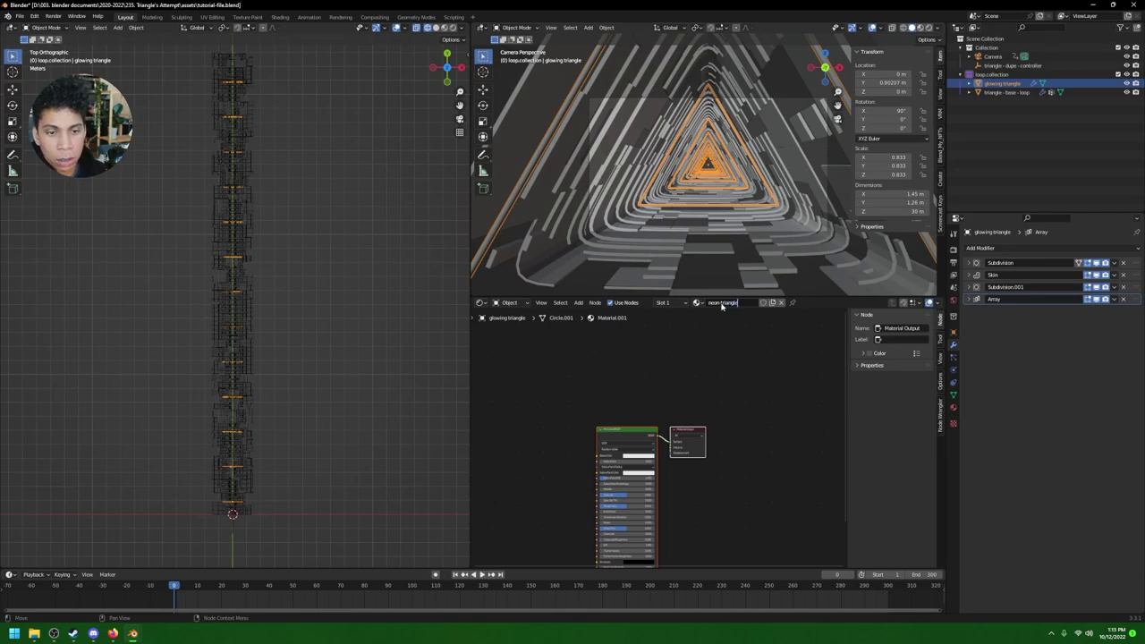
pyautogui.press('Return')
# Step: Replace the neon triangle material's Principled BSDF with an Emission node connected to the Material Output's Surface
pyautogui.scroll(4, 716, 465)
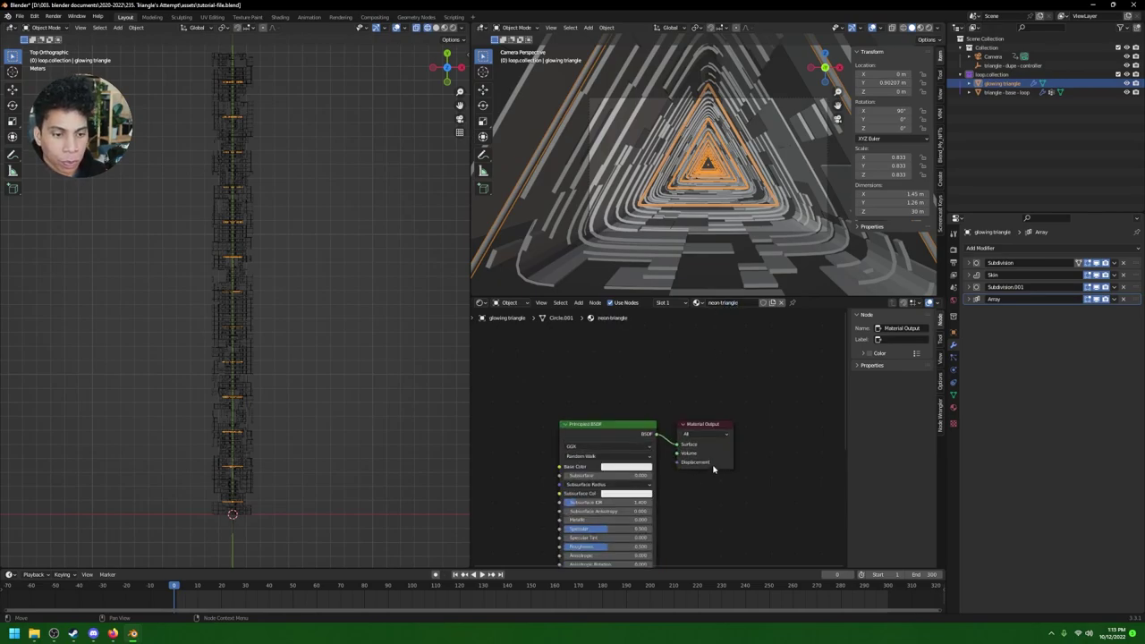
pyautogui.moveTo(703, 499); pyautogui.dragTo(718, 403, button='middle')
pyautogui.click(645, 346)
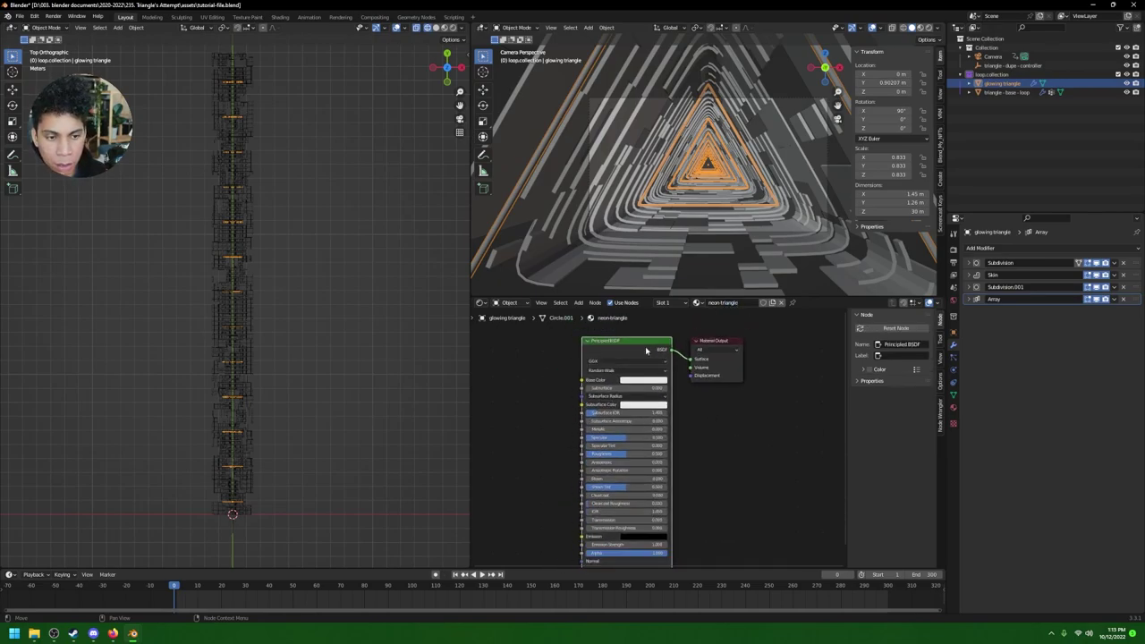
pyautogui.press('x')
pyautogui.hotkey('shift', 'a')
pyautogui.write('emi')
pyautogui.press('Return')
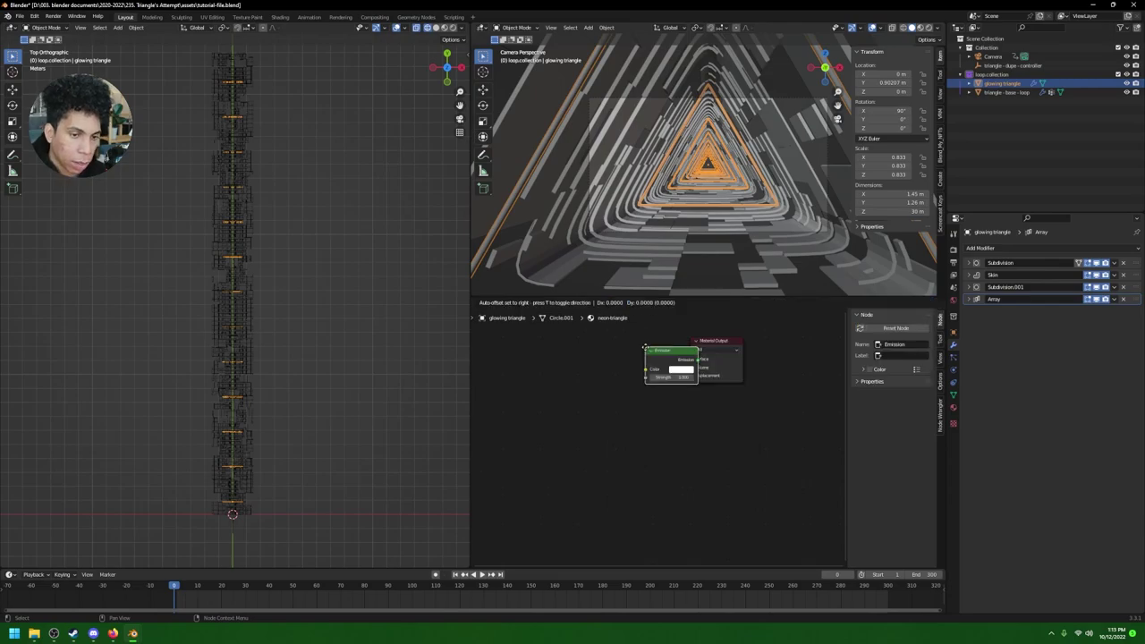
pyautogui.click(605, 339)
pyautogui.moveTo(659, 351); pyautogui.dragTo(690, 359)
# Step: Give the Emission node a light cyan colour and a strength of 30
pyautogui.click(640, 362)
pyautogui.moveTo(663, 277); pyautogui.dragTo(662, 269)
pyautogui.click(627, 367)
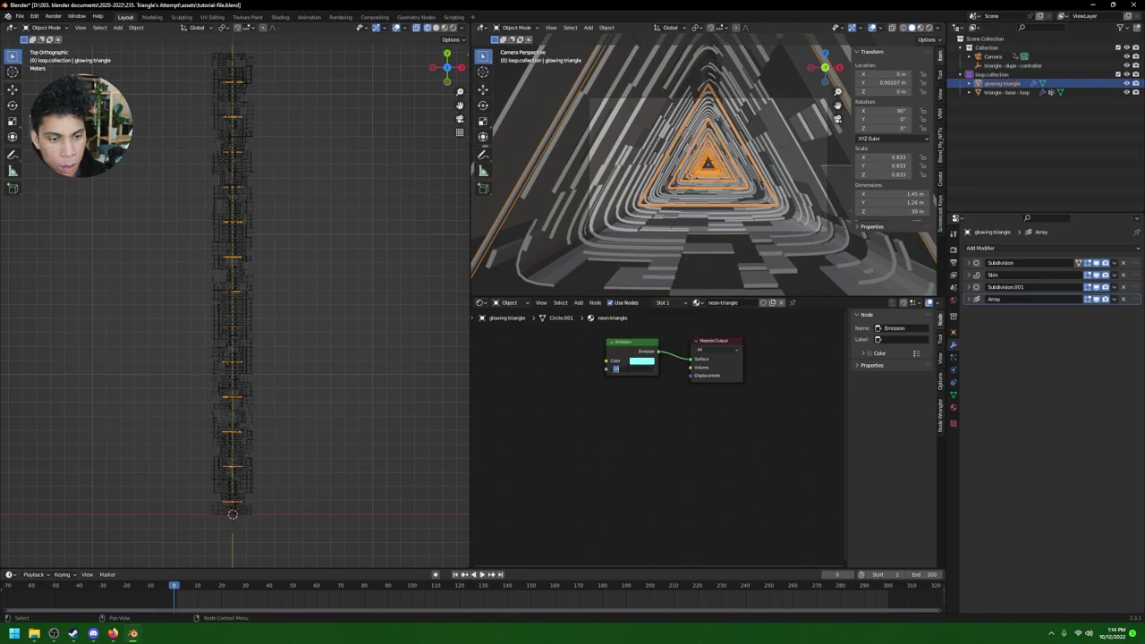
pyautogui.write('30')
pyautogui.press('Return')
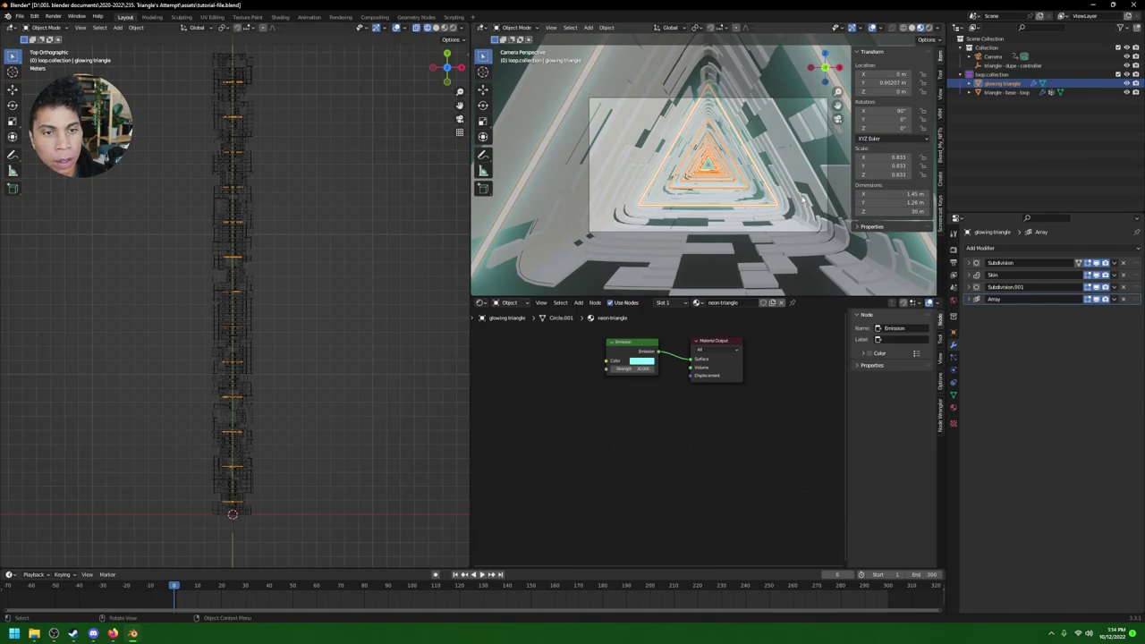
# Step: Hide the camera viewport's sidebar and show the large viewport in material preview, looking down the inside of the tunnel
pyautogui.press('n')
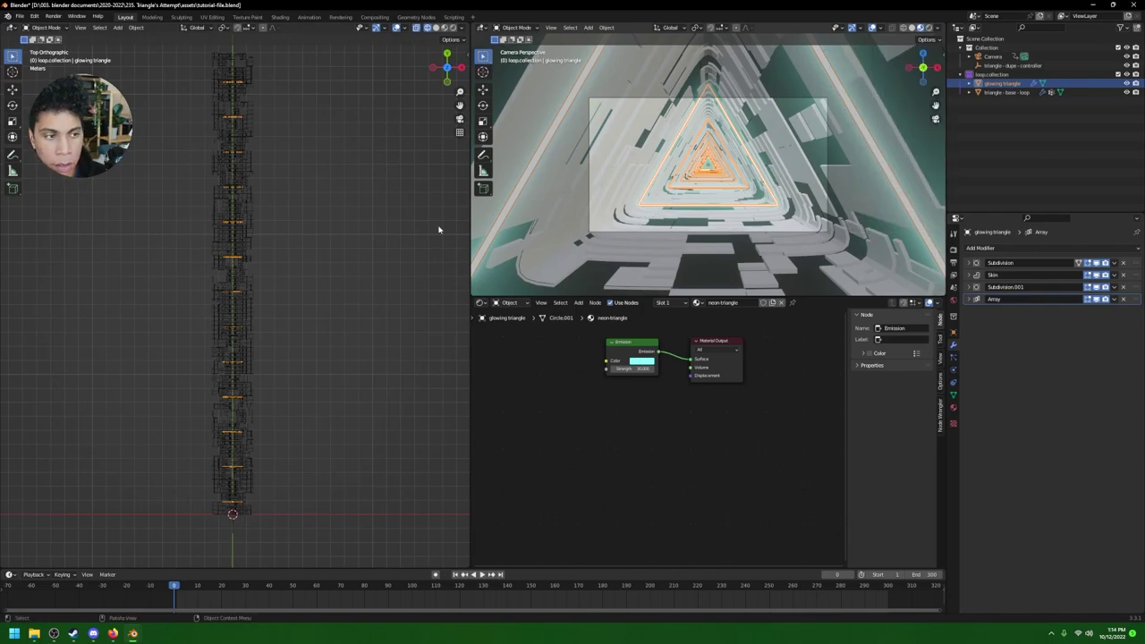
pyautogui.press('`')
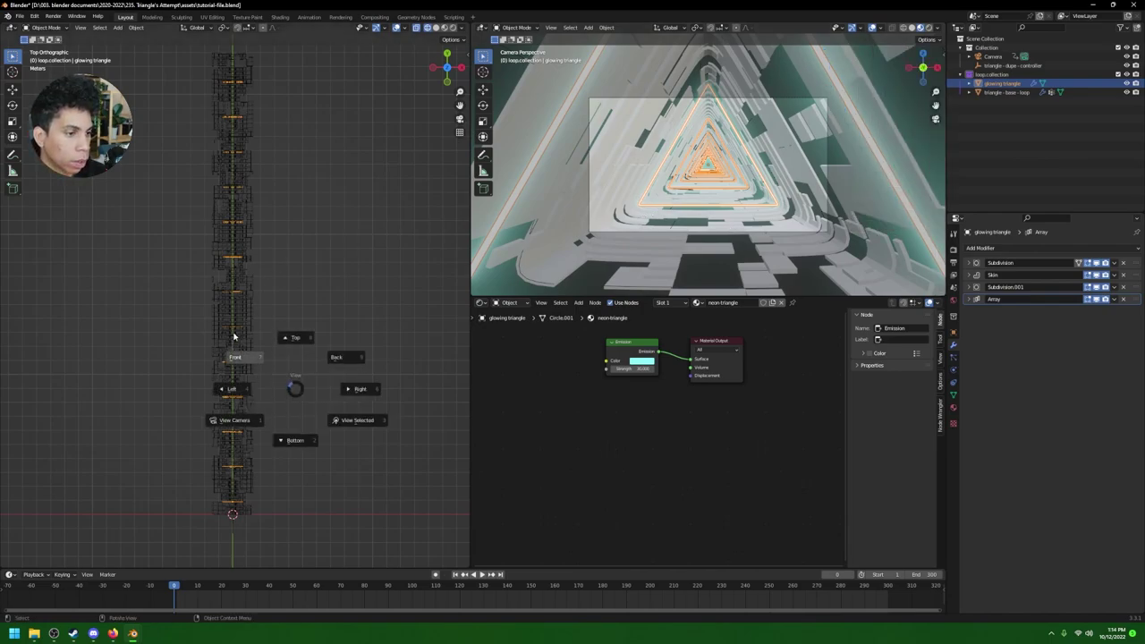
pyautogui.click(235, 337)
pyautogui.press('z')
pyautogui.click(331, 338)
pyautogui.scroll(3, 367, 248)
pyautogui.moveTo(368, 248)
pyautogui.mouseDown(button='middle')
pyautogui.moveTo(319, 280)
pyautogui.moveTo(364, 246)
pyautogui.moveTo(254, 270)
pyautogui.moveTo(263, 274)
pyautogui.moveTo(240, 269)
pyautogui.mouseUp(button='middle')
# Step: Set the Emission node's strength to 10 and change its colour to bright green
pyautogui.click(620, 369)
pyautogui.write('10')
pyautogui.press('Return')
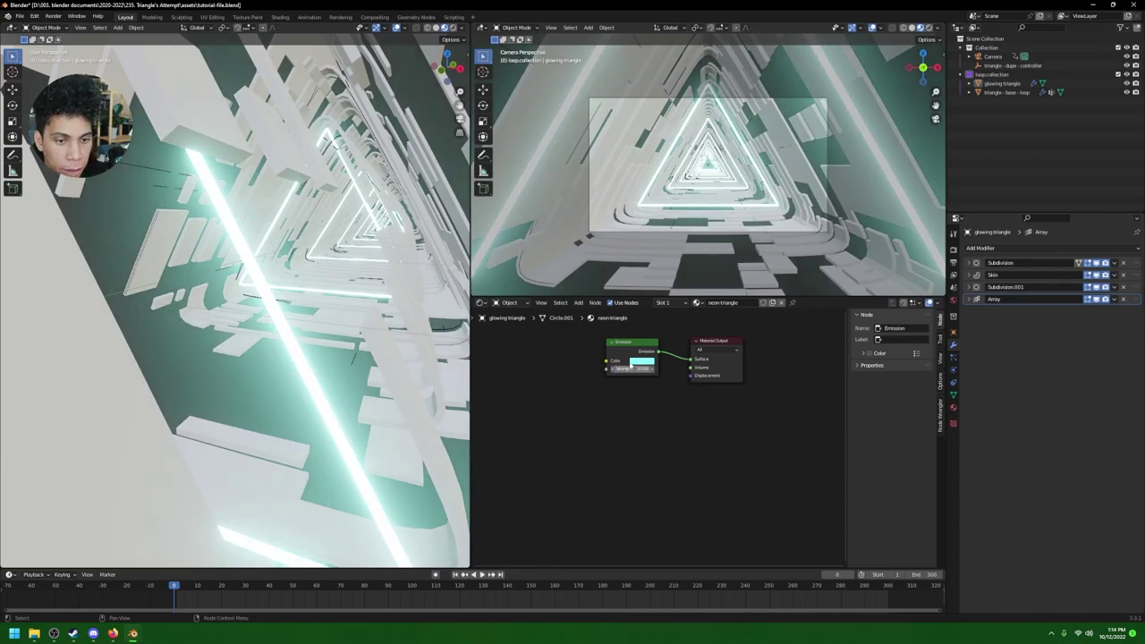
pyautogui.click(643, 361)
pyautogui.moveTo(666, 273)
pyautogui.mouseDown()
pyautogui.moveTo(675, 280)
pyautogui.moveTo(646, 262)
pyautogui.mouseUp()
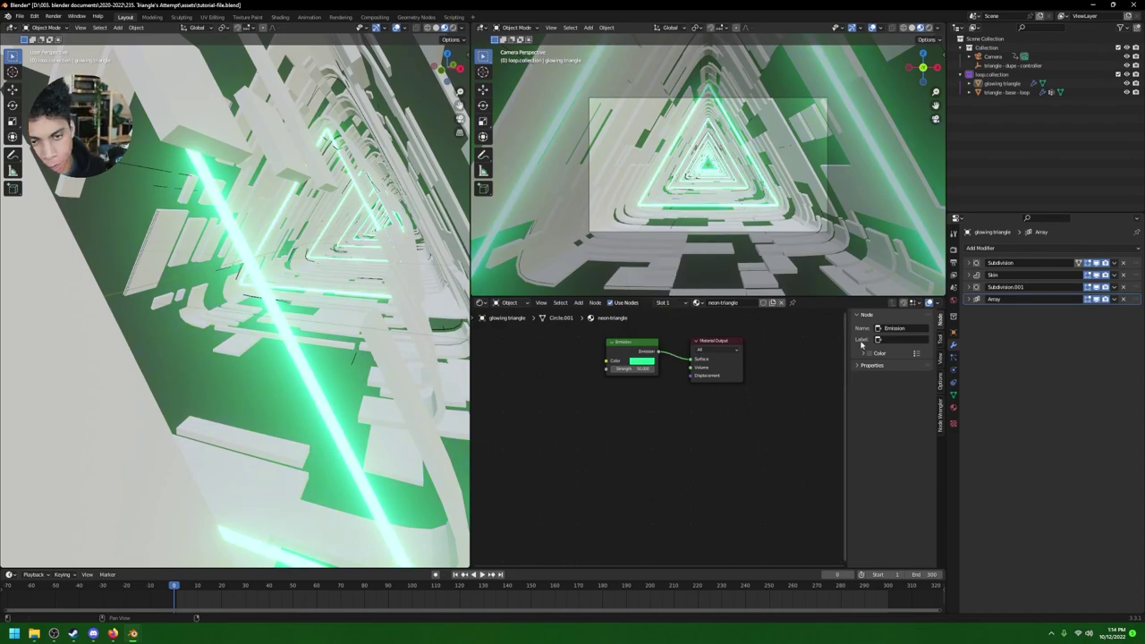
# Step: Create a new material named "base-loop" on the triangle base loop object
pyautogui.click(1008, 92)
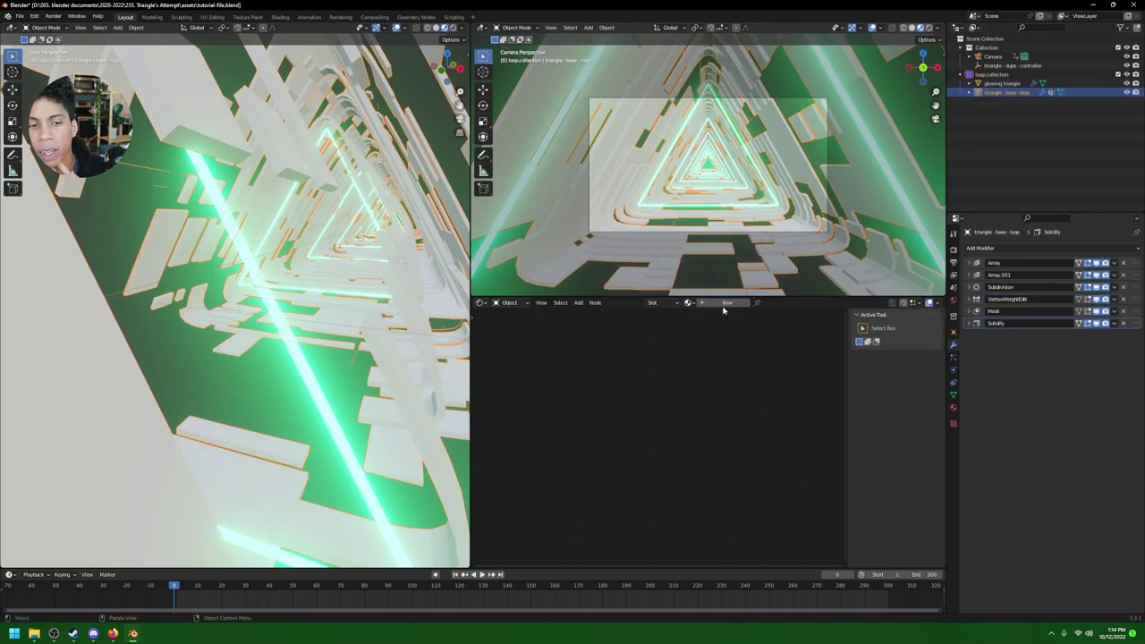
pyautogui.click(715, 306)
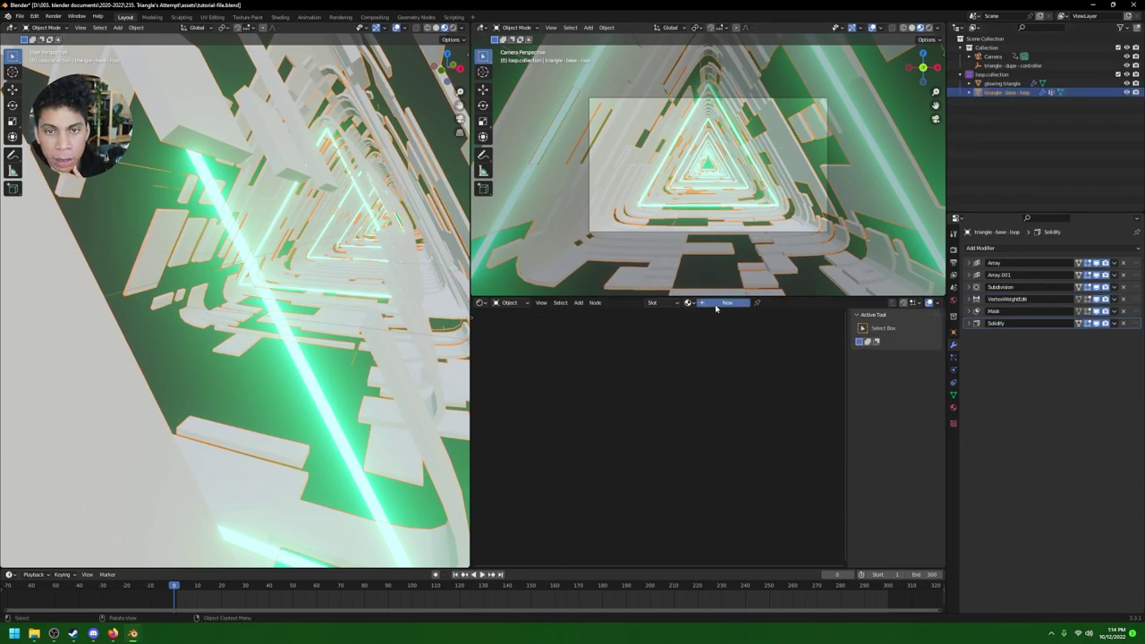
pyautogui.doubleClick(723, 302)
pyautogui.write('base-loop')
pyautogui.press('Return')
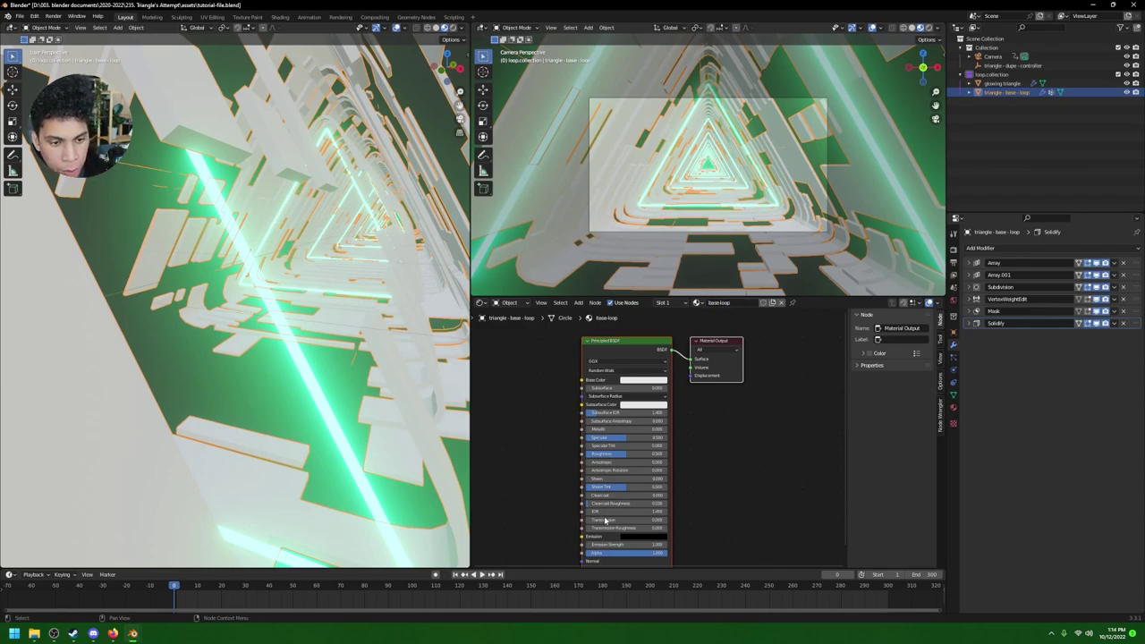
# Step: Lower the base-loop material's roughness to about 0.077 and raise its metallic value to about 1
pyautogui.moveTo(626, 454); pyautogui.dragTo(597, 453)
pyautogui.moveTo(700, 521); pyautogui.dragTo(721, 484, button='middle')
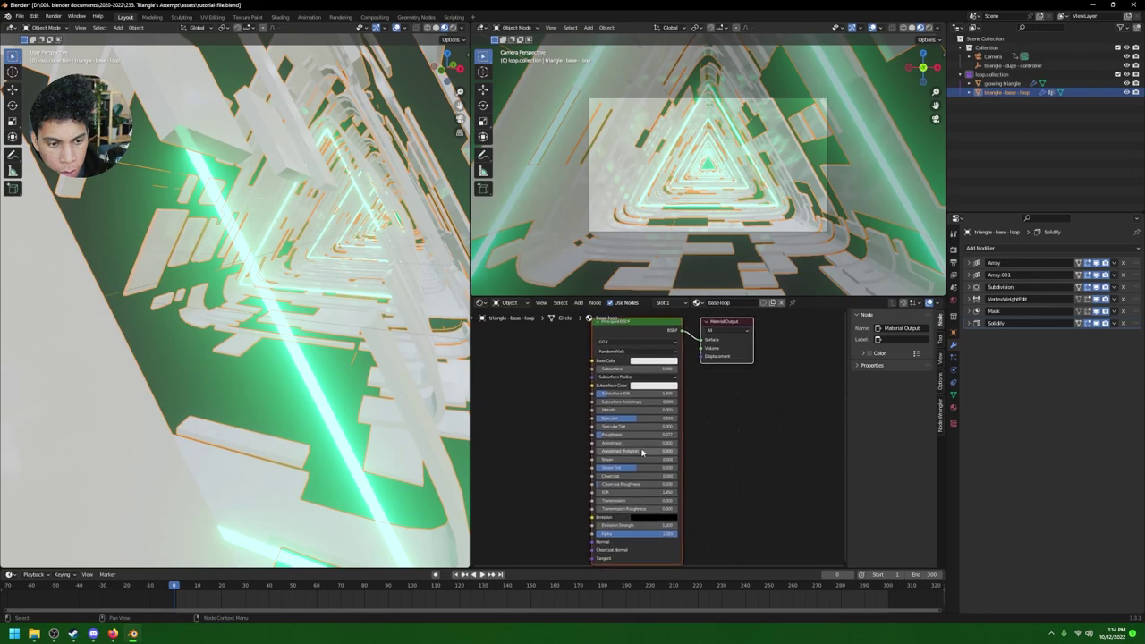
pyautogui.moveTo(626, 412); pyautogui.dragTo(670, 409)
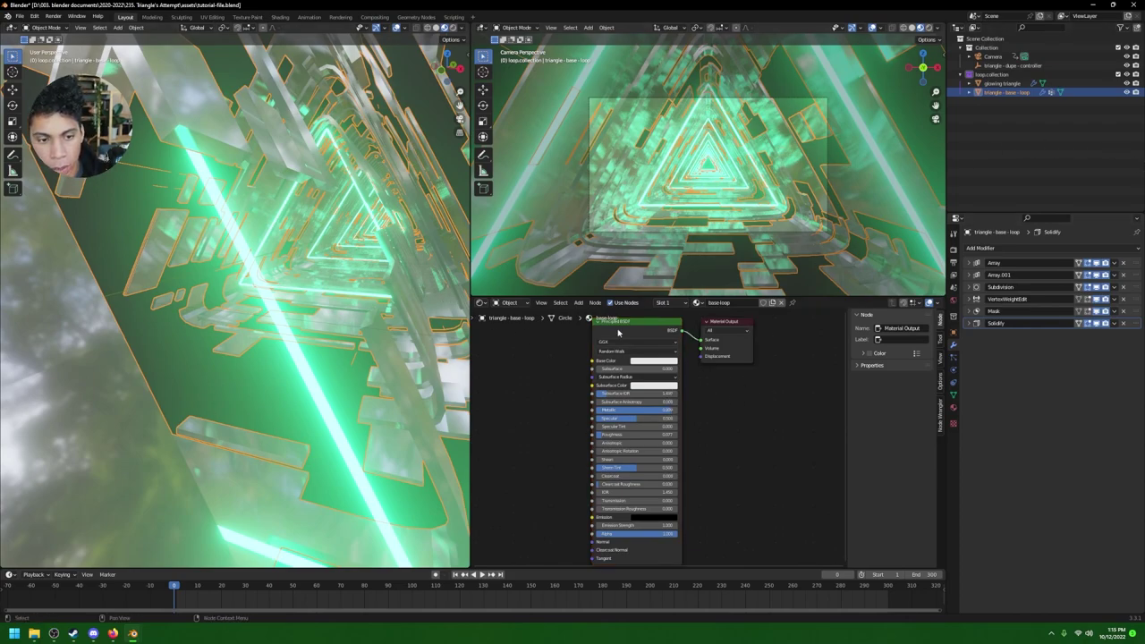
# Step: Reselect the triangle base loop and darken its material's base colour to a medium grey
pyautogui.click(993, 57)
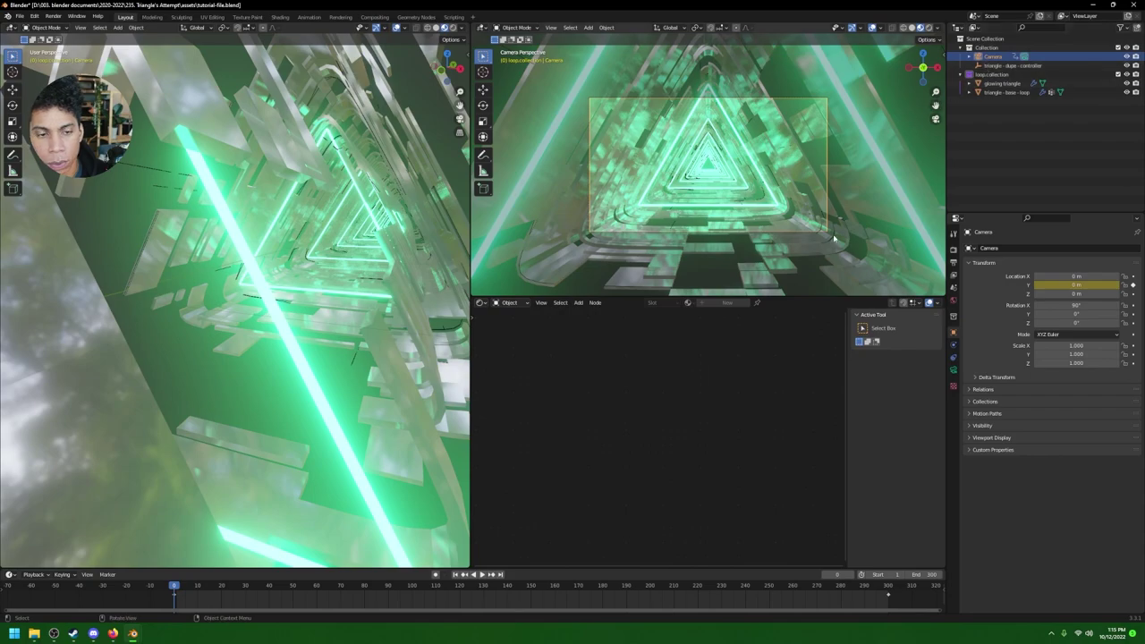
pyautogui.scroll(-5, 275, 275)
pyautogui.click(263, 319)
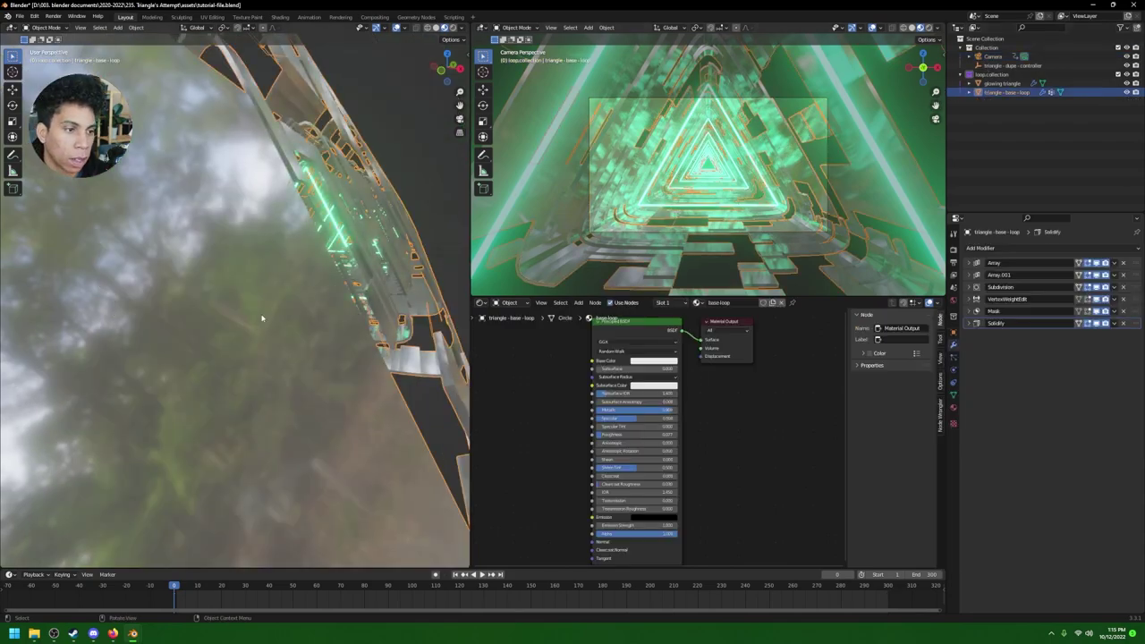
pyautogui.click(662, 361)
pyautogui.moveTo(694, 262); pyautogui.dragTo(694, 274)
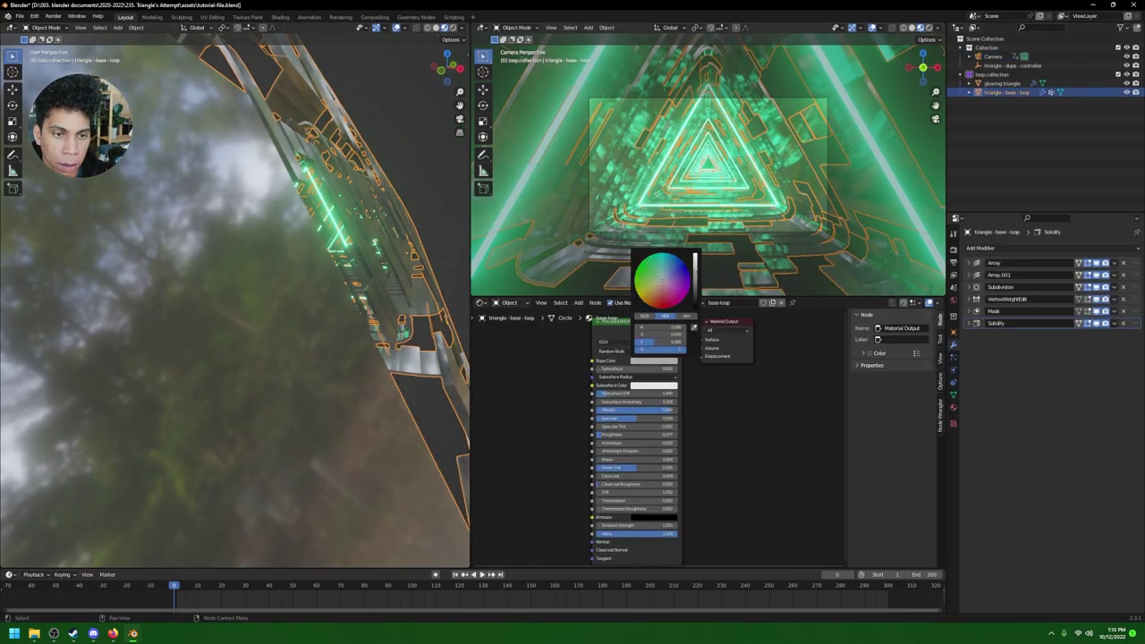
# Step: Set the world background strength to 0
pyautogui.click(954, 302)
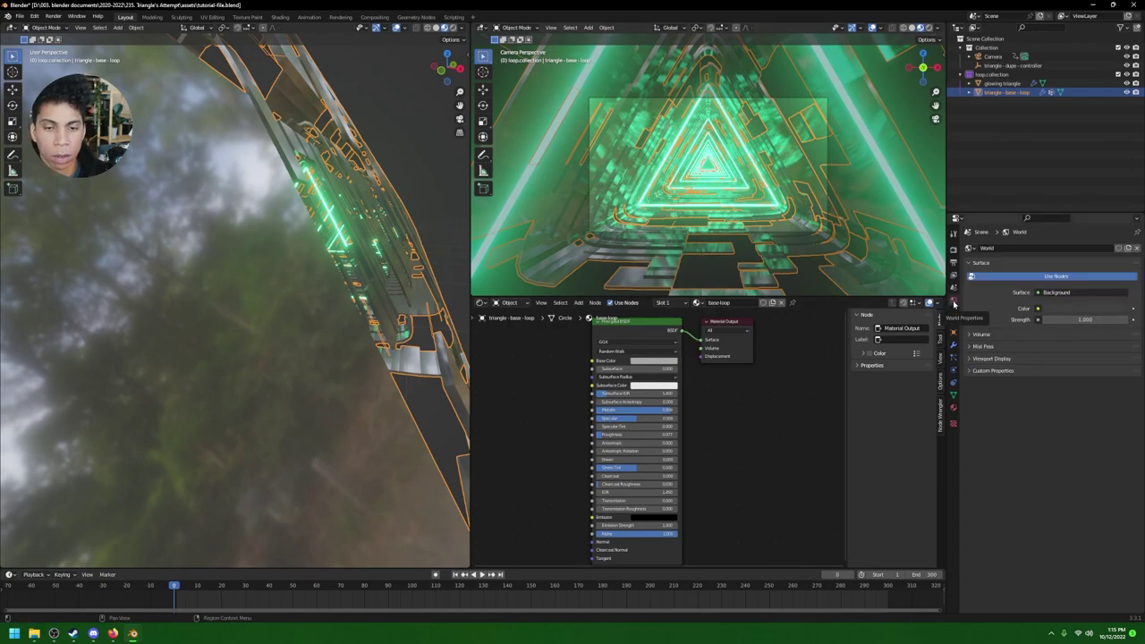
pyautogui.click(1067, 319)
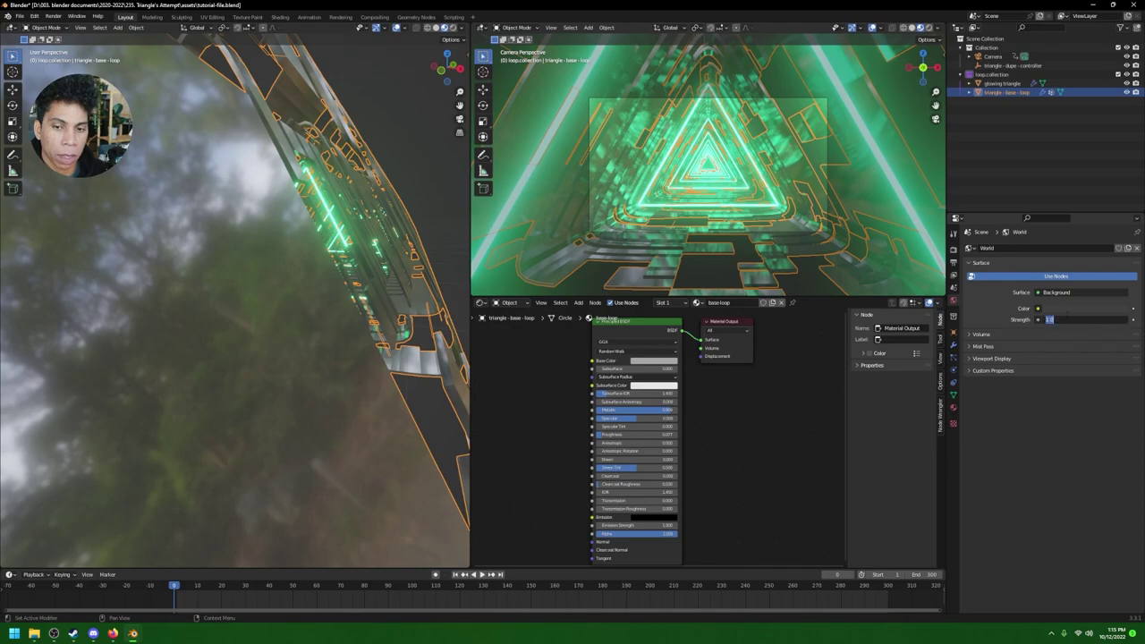
pyautogui.write('0')
pyautogui.press('Return')
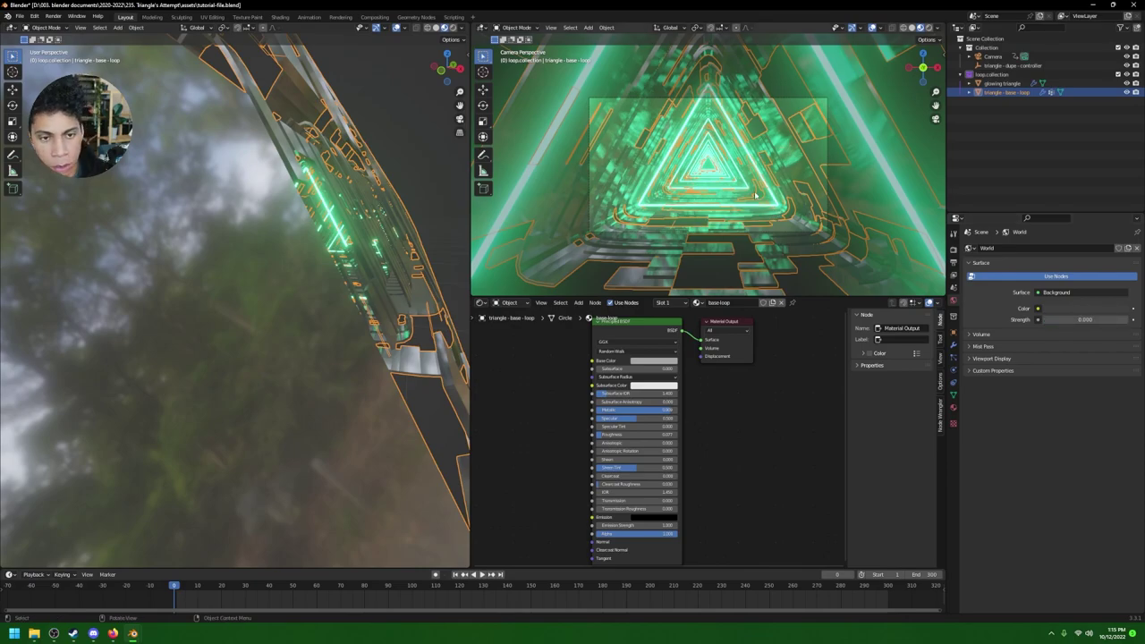
# Step: Switch the camera viewport to rendered shading
pyautogui.press('z')
pyautogui.click(749, 161)
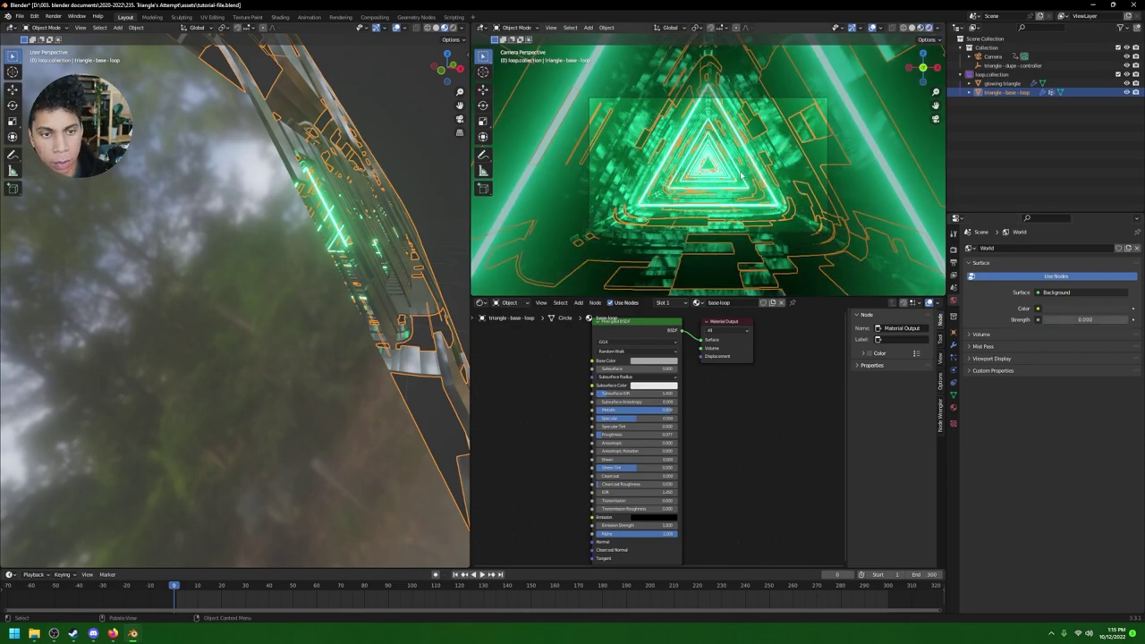
pyautogui.scroll(2, 675, 221)
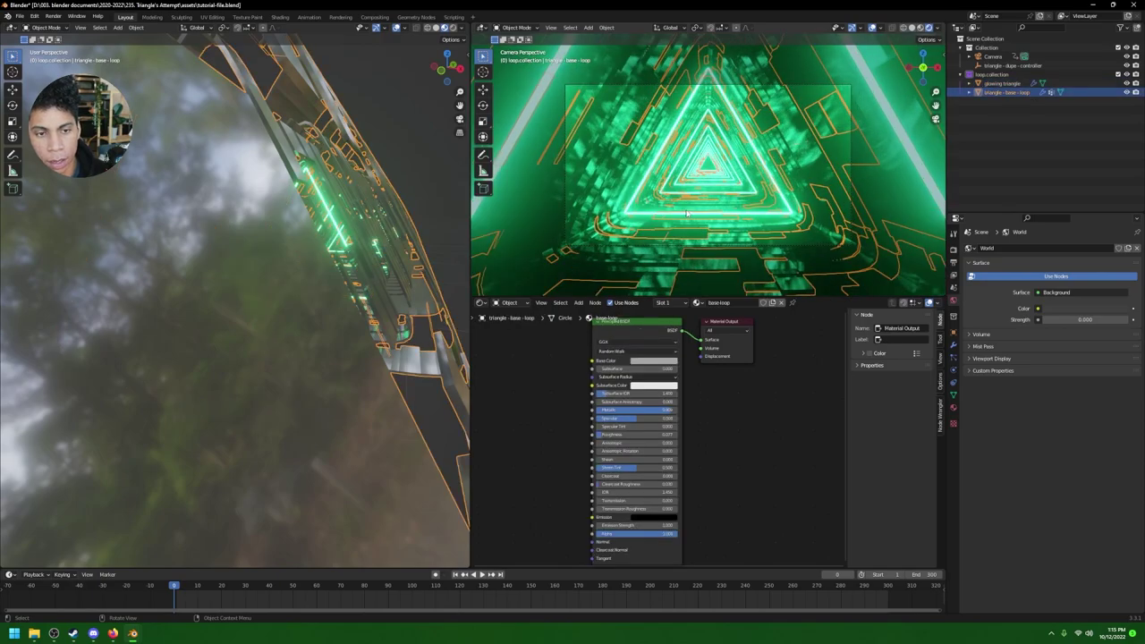
# Step: Set the camera's passepartout opacity to 1.000 and preview the animation through the camera
pyautogui.click(993, 56)
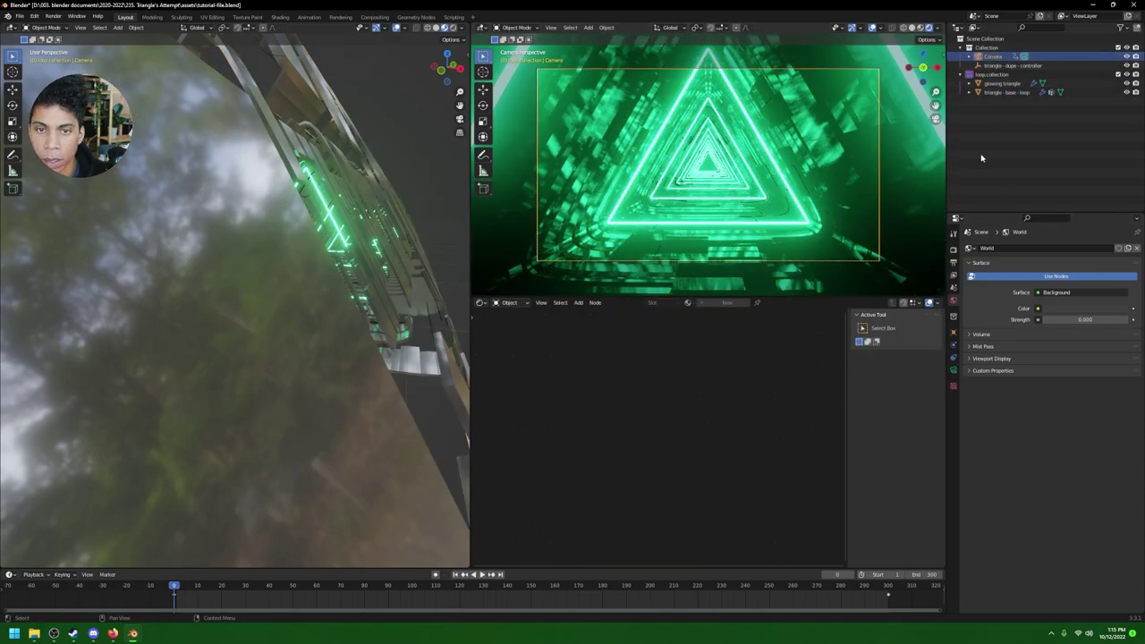
pyautogui.click(954, 370)
pyautogui.click(973, 409)
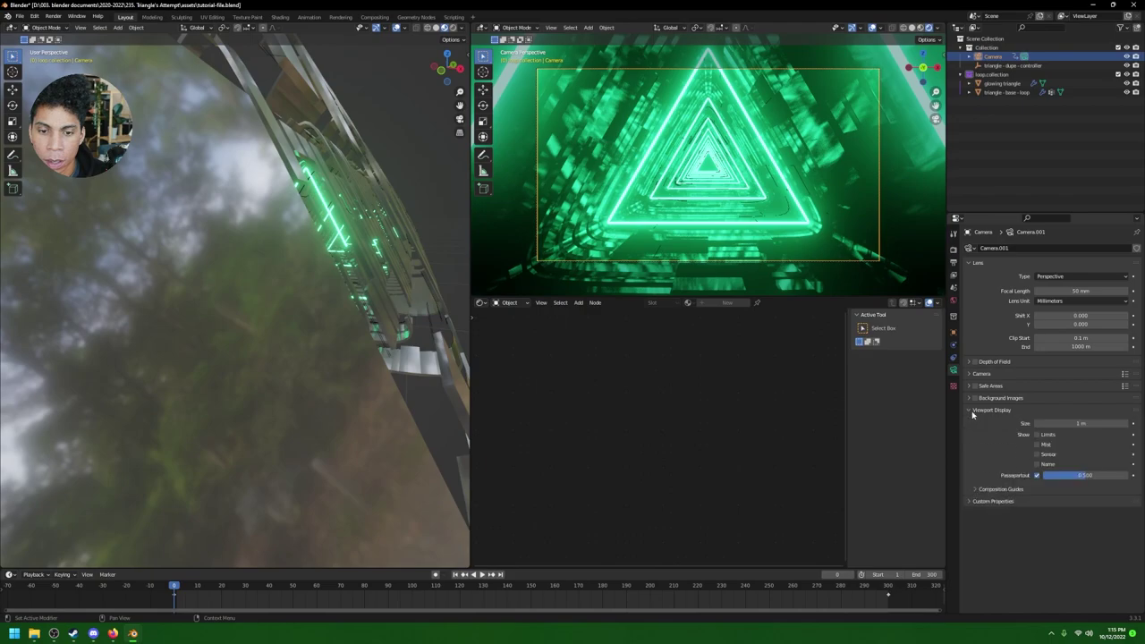
pyautogui.moveTo(1084, 475); pyautogui.dragTo(1129, 475)
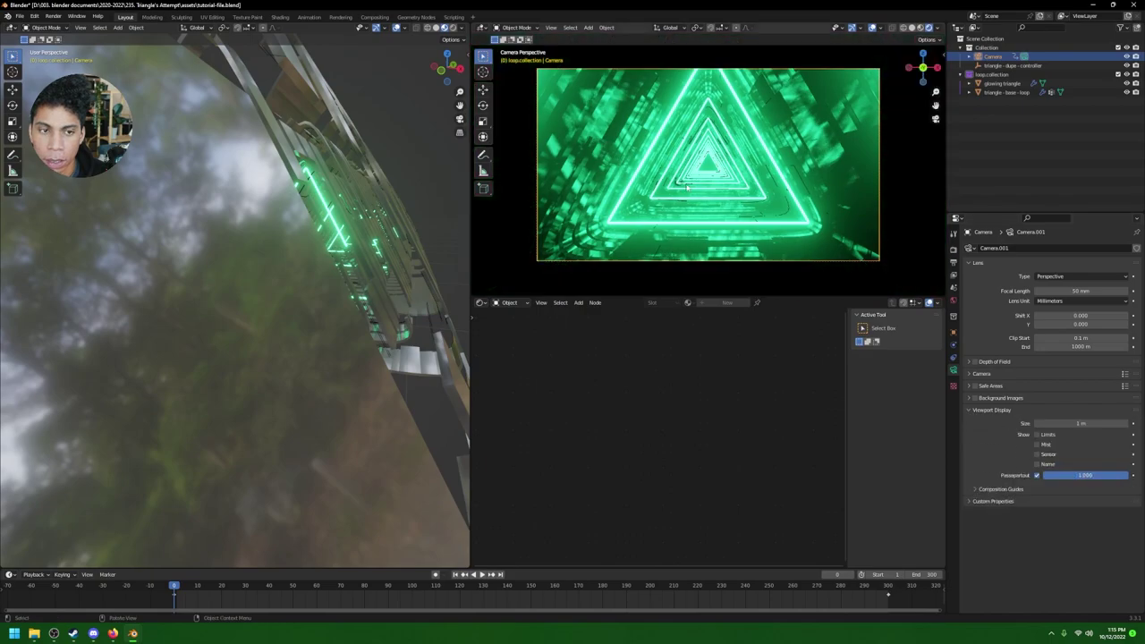
pyautogui.scroll(-1, 686, 186)
pyautogui.press('space')
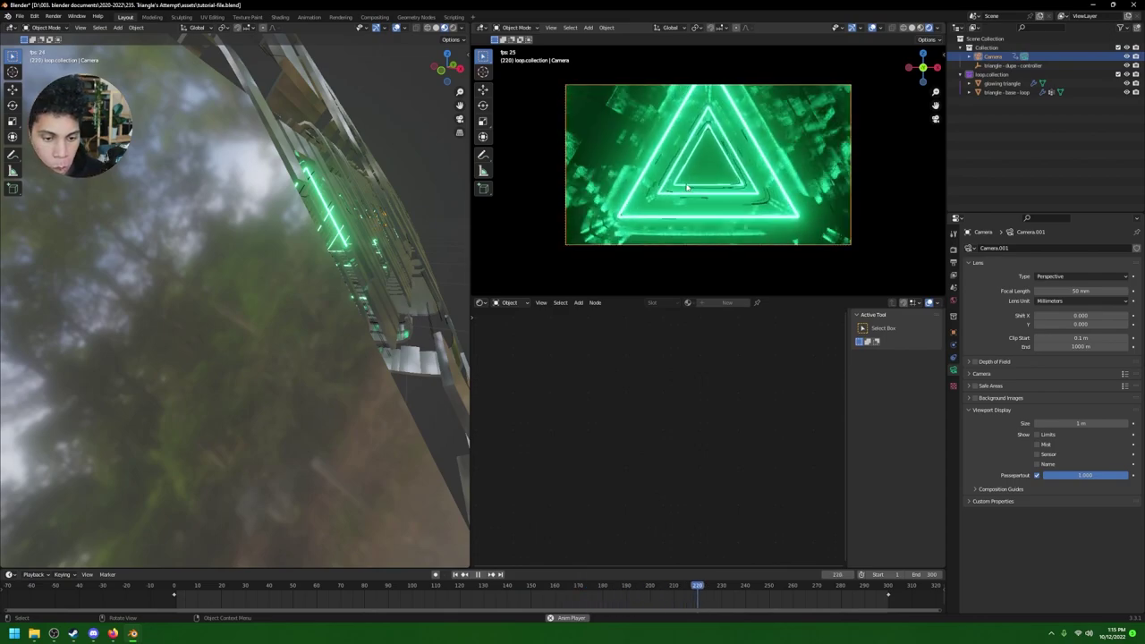
pyautogui.press('Escape')
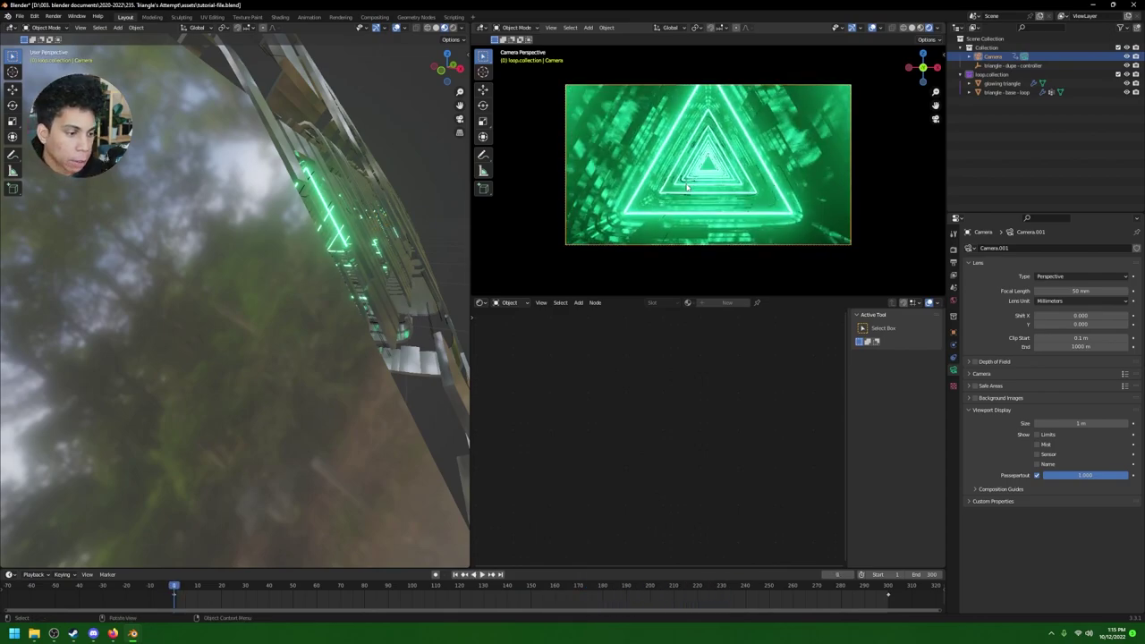
# Step: Desaturate the glowing triangle's emission colour to a paler green and set its emission strength to 20
pyautogui.moveTo(224, 223); pyautogui.dragTo(196, 352, button='middle')
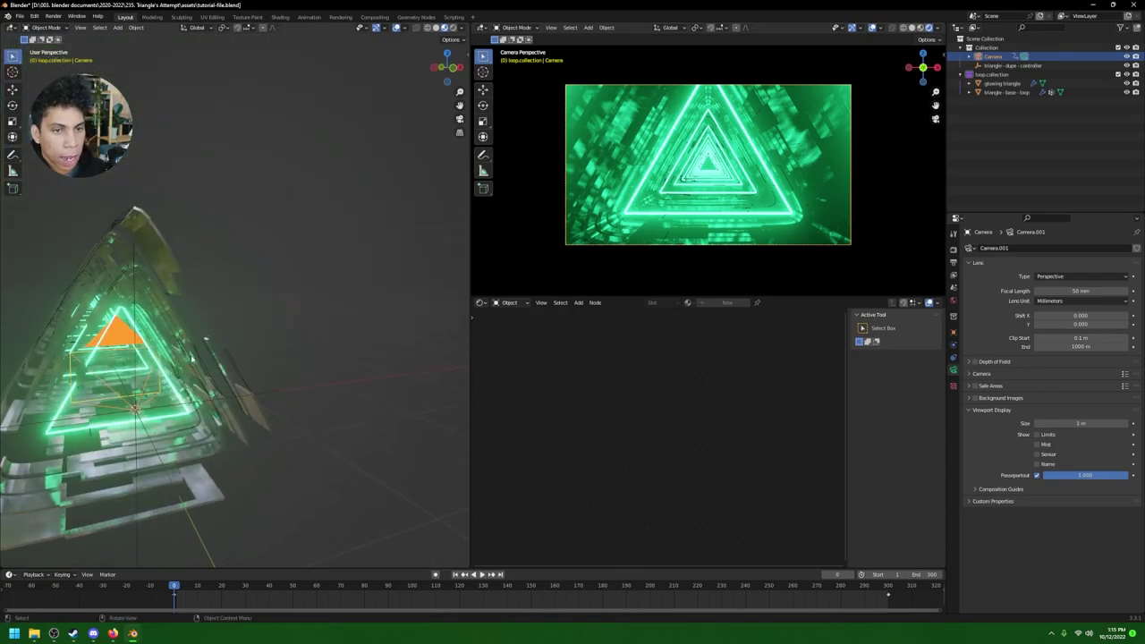
pyautogui.click(161, 372)
pyautogui.click(660, 342)
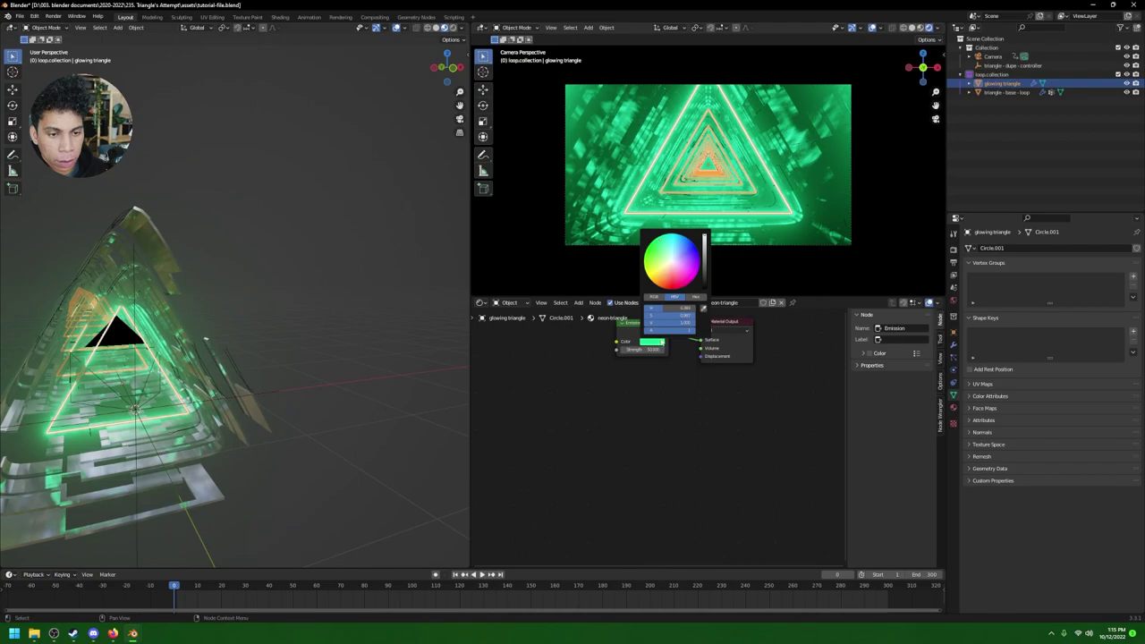
pyautogui.moveTo(703, 244); pyautogui.dragTo(667, 253)
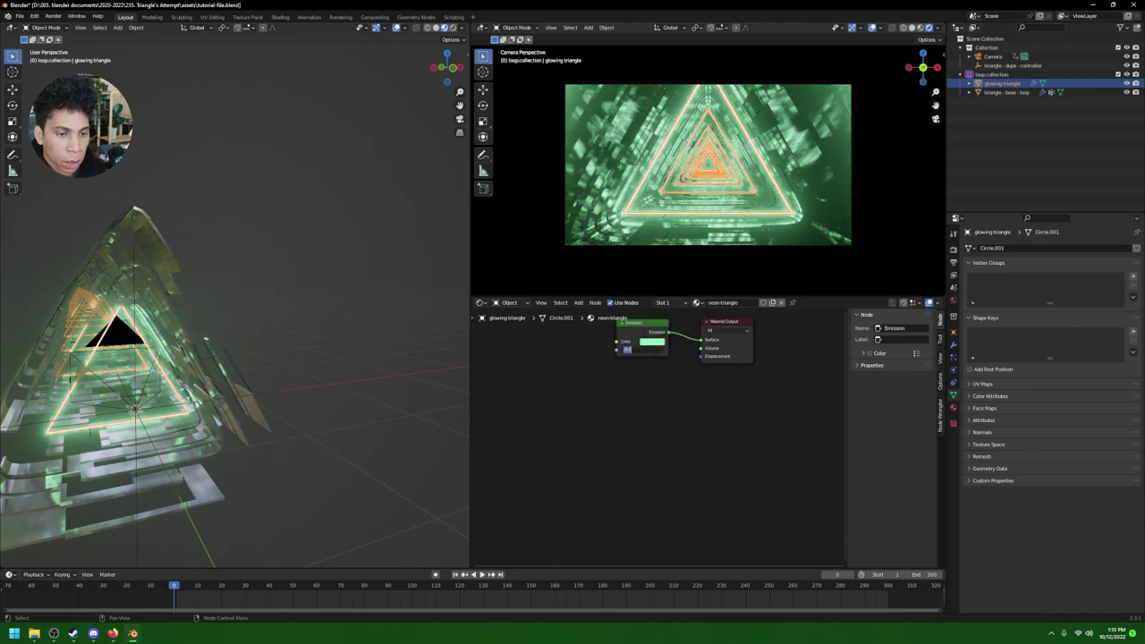
pyautogui.write('0')
pyautogui.press('Return')
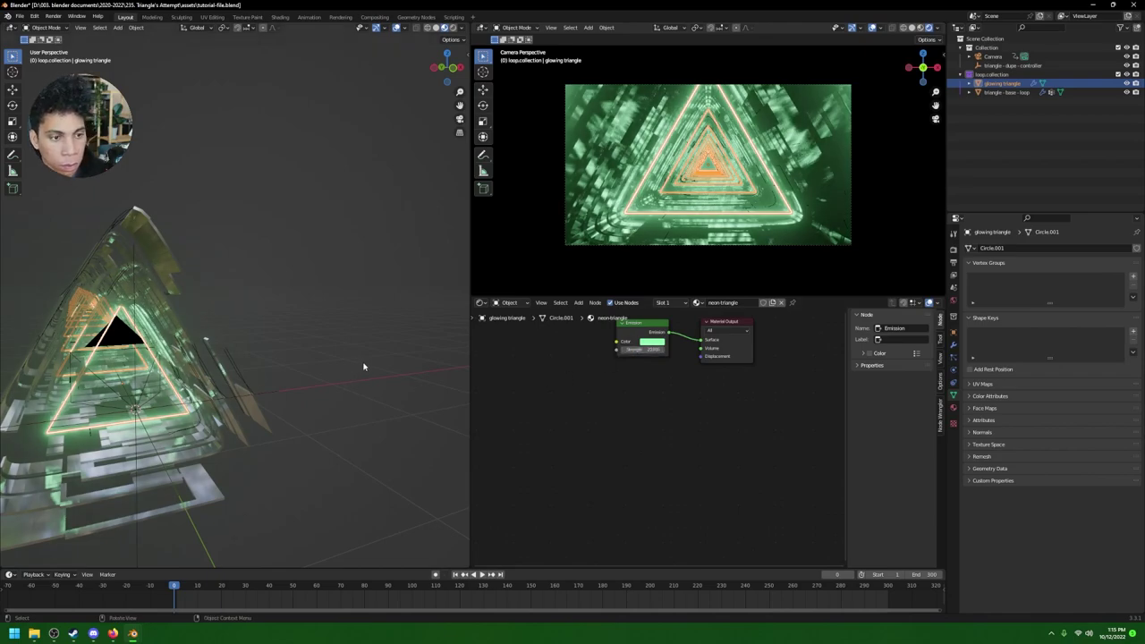
pyautogui.click(363, 366)
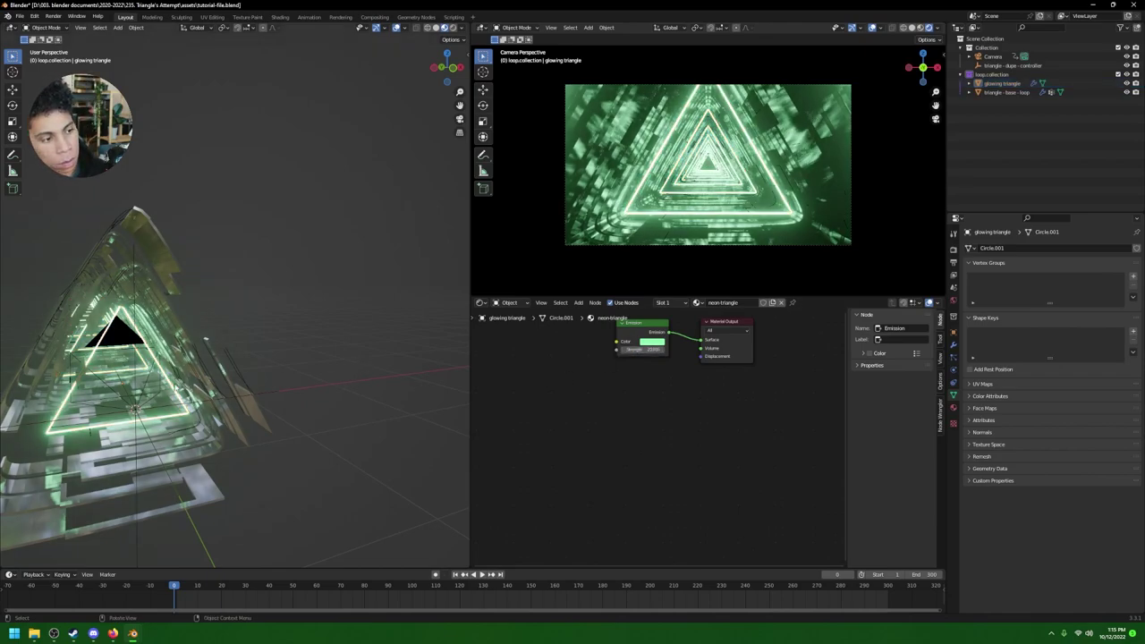
# Step: Thin the glowing triangle's tubing in Edit Mode by resizing its skin to about 0.234
pyautogui.click(172, 384)
pyautogui.moveTo(362, 390)
pyautogui.mouseDown(button='middle')
pyautogui.moveTo(345, 393)
pyautogui.moveTo(378, 390)
pyautogui.mouseUp(button='middle')
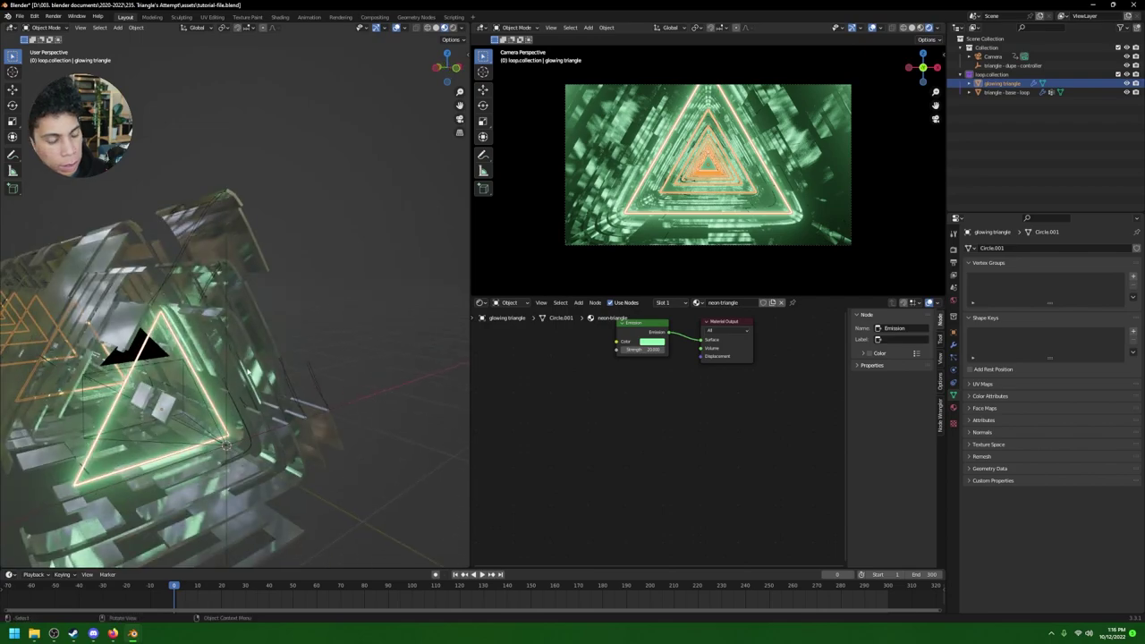
pyautogui.press('Tab')
pyautogui.press('s')
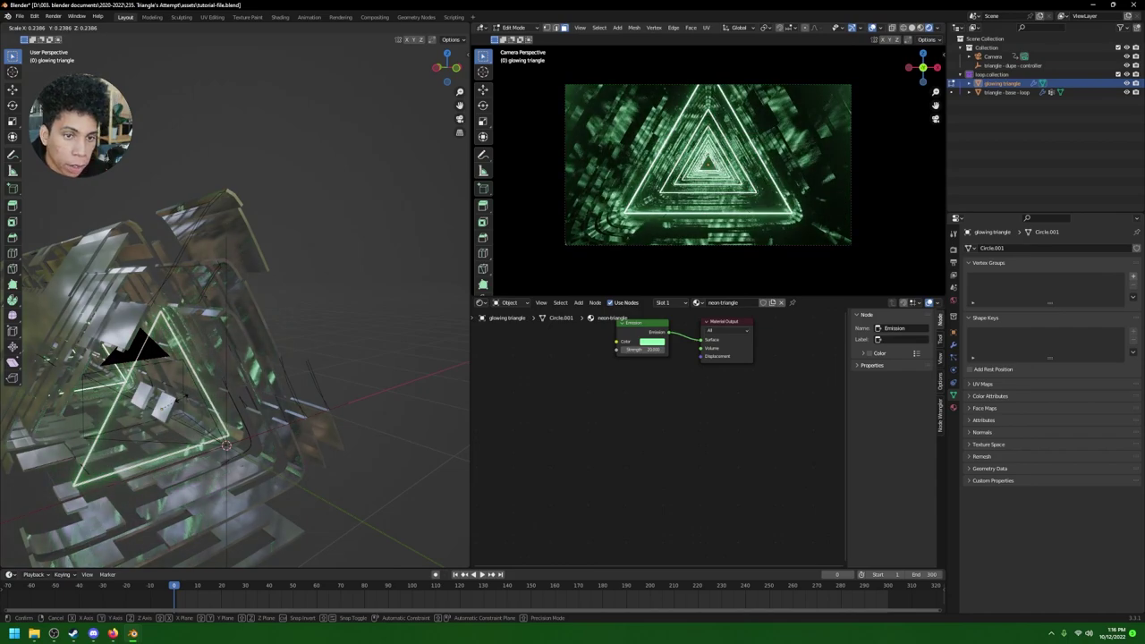
pyautogui.click(182, 398)
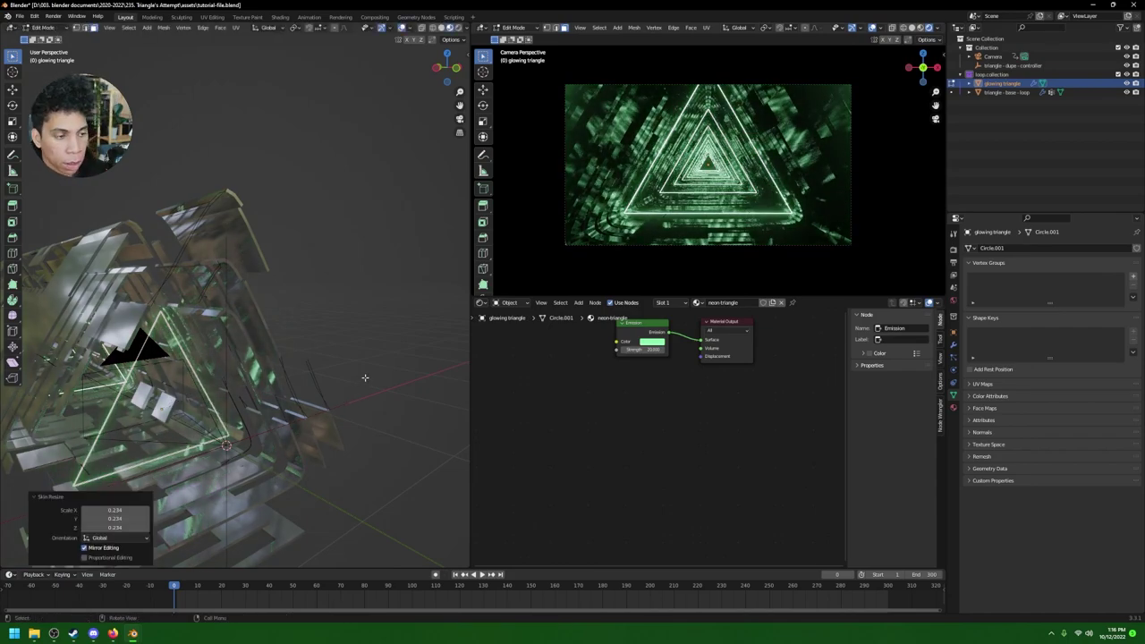
pyautogui.press('Tab')
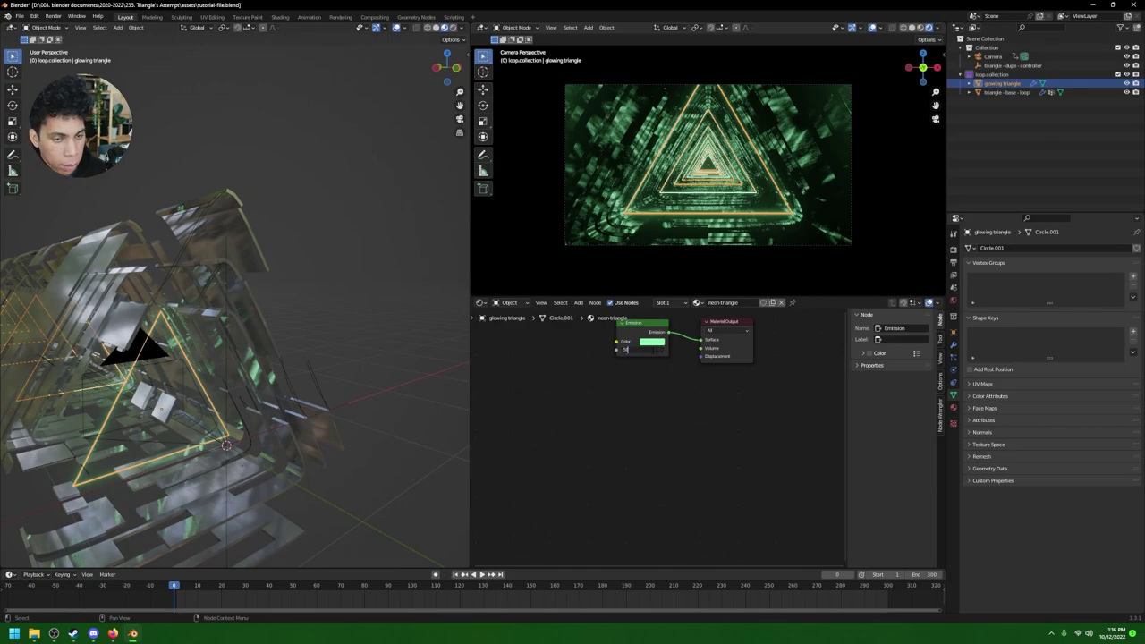
# Step: Raise the glowing triangle's emission strength and hide the overlays in the camera viewport
pyautogui.press('Return')
pyautogui.click(555, 257)
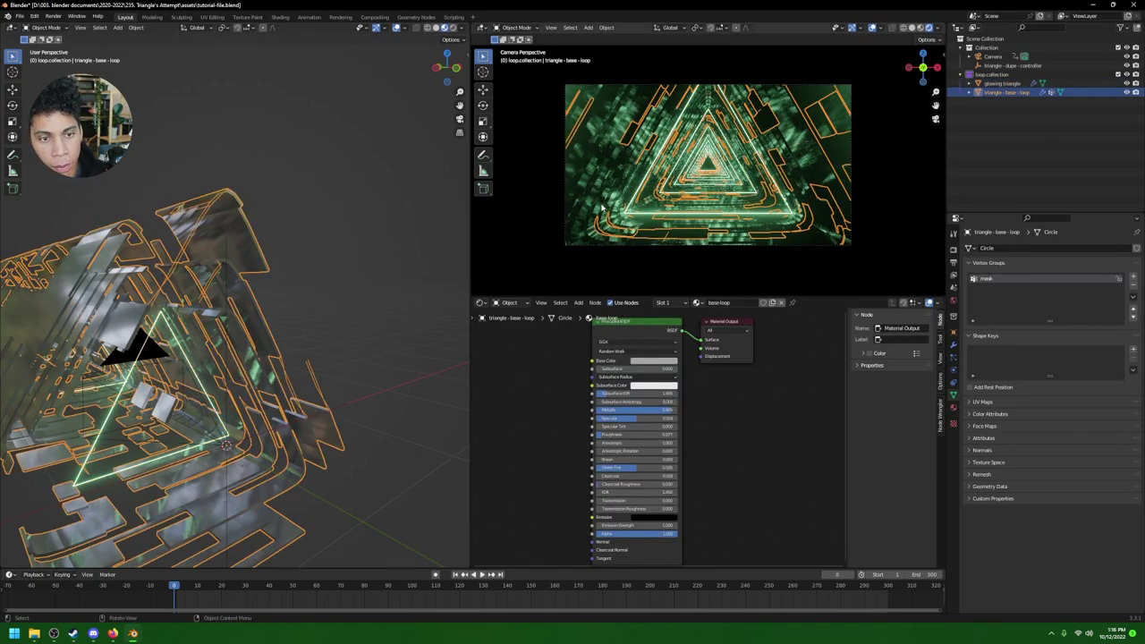
pyautogui.click(873, 28)
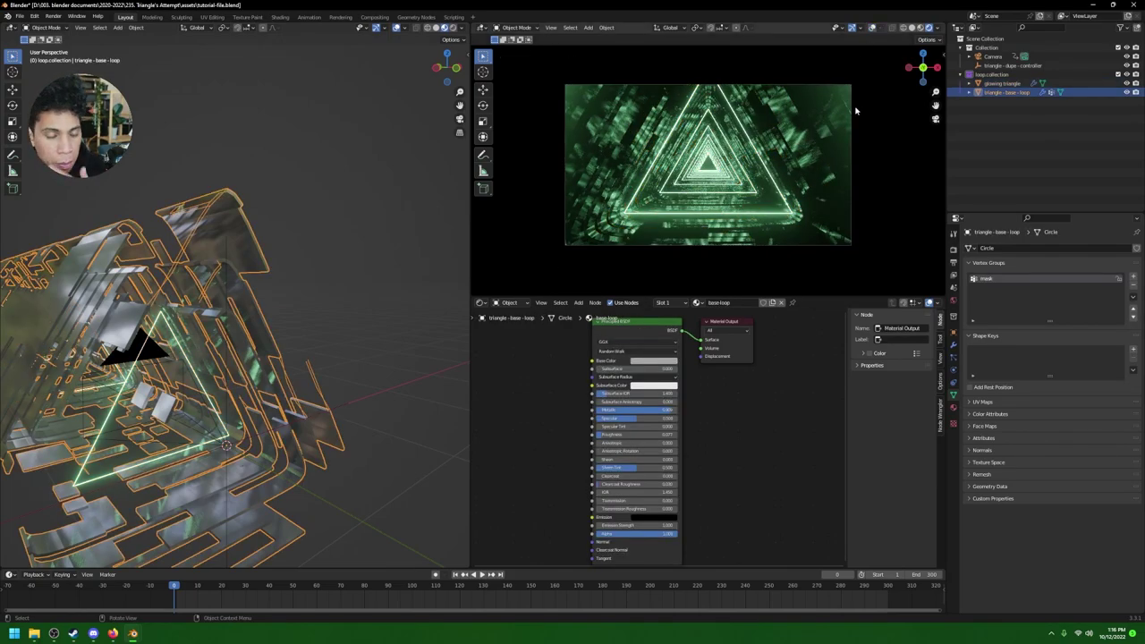
pyautogui.scroll(1, 855, 111)
# Step: Lower the glowing triangle along the Z axis by about 0.054 m
pyautogui.moveTo(390, 335); pyautogui.dragTo(179, 394, button='middle')
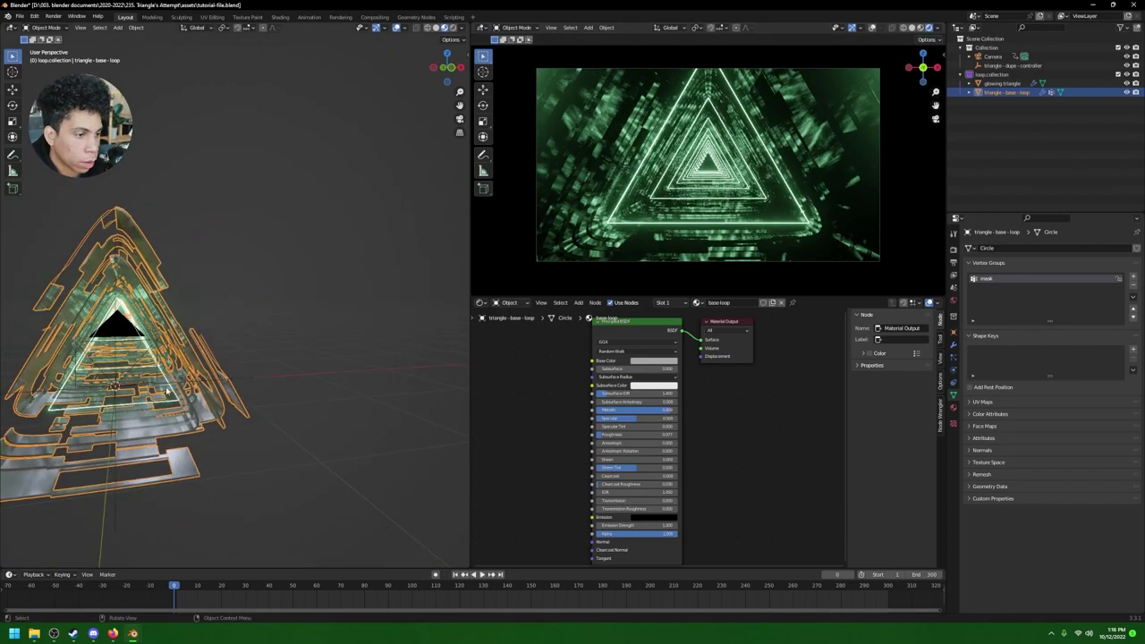
pyautogui.click(167, 391)
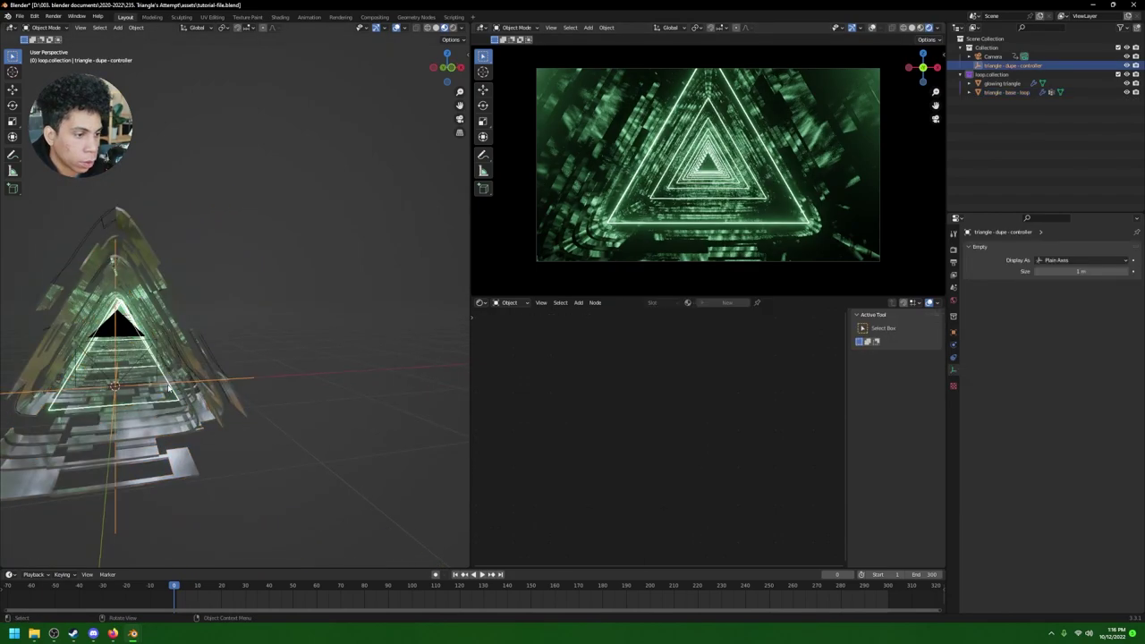
pyautogui.click(1001, 84)
pyautogui.press('g')
pyautogui.press('z')
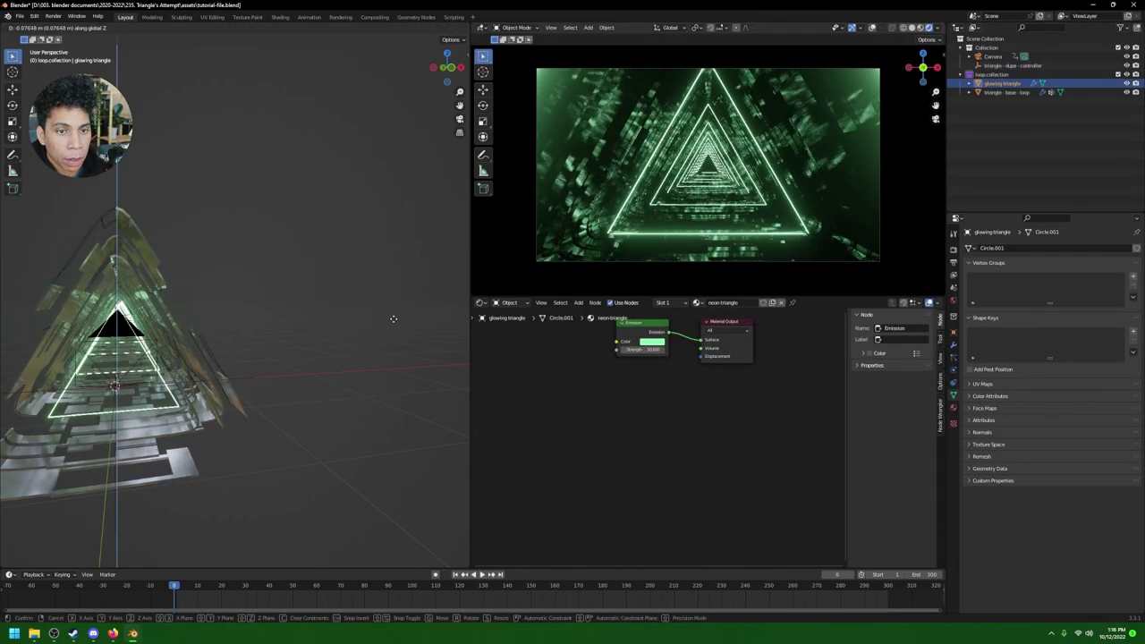
pyautogui.click(393, 289)
# Step: Play the animation to check the lowered glowing triangles, clear the selection and save the file
pyautogui.moveTo(239, 491)
pyautogui.mouseDown(button='middle')
pyautogui.moveTo(260, 480)
pyautogui.moveTo(304, 487)
pyautogui.moveTo(250, 493)
pyautogui.mouseUp(button='middle')
pyautogui.press('space')
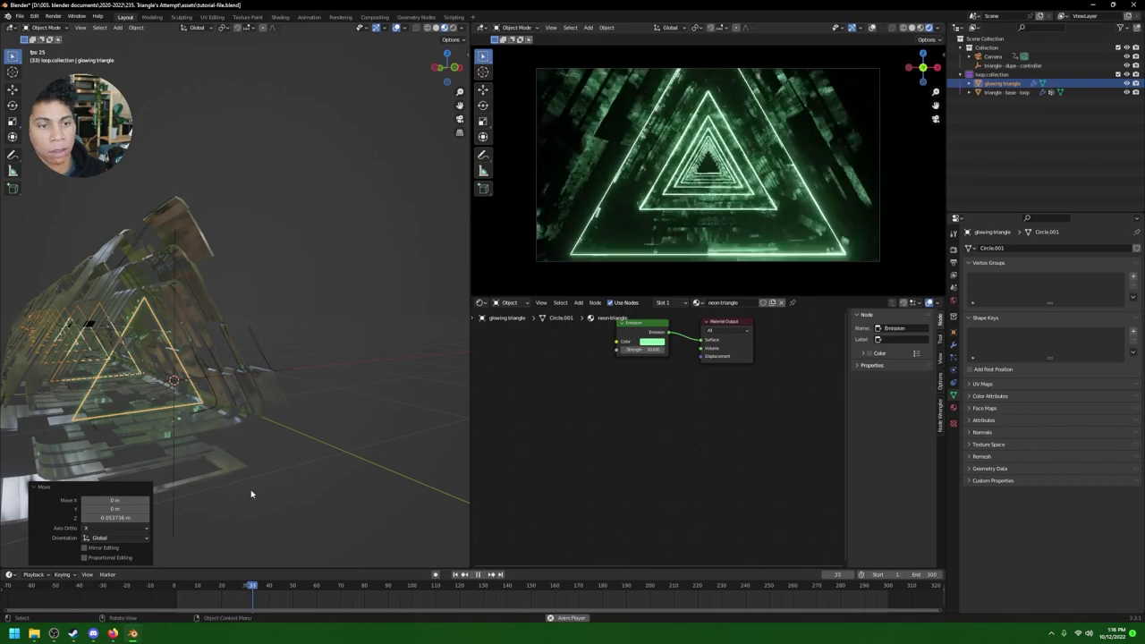
pyautogui.press('Escape')
pyautogui.click(334, 473)
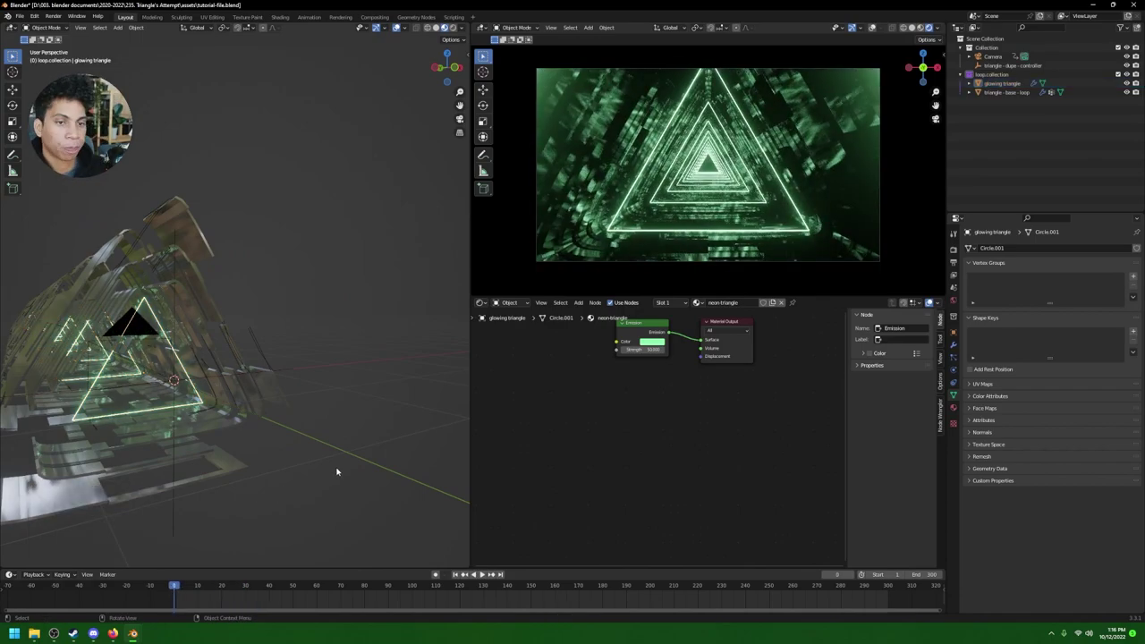
pyautogui.hotkey('ctrl', 's')
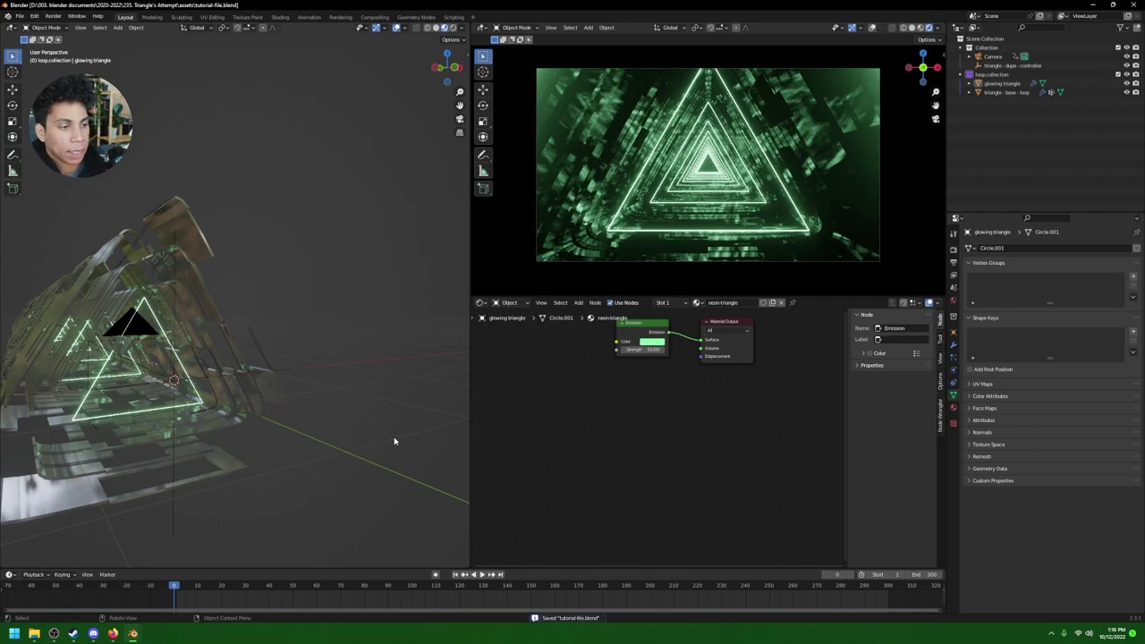
# Step: Collapse the loop collection in the outliner and add a mesh cylinder
pyautogui.moveTo(396, 439); pyautogui.dragTo(349, 460, button='middle')
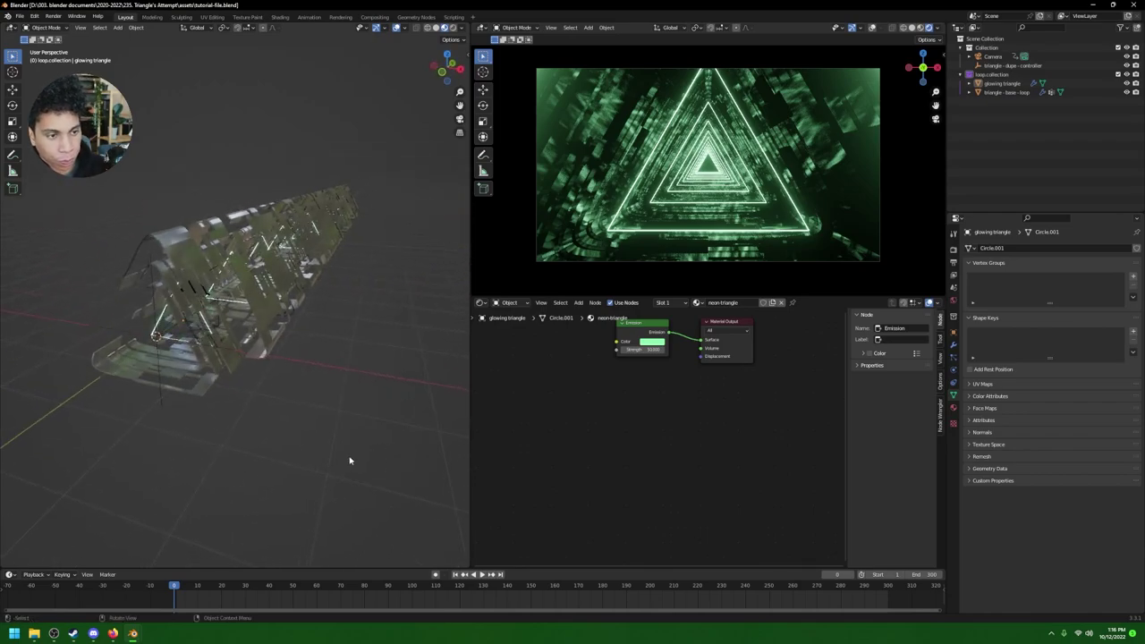
pyautogui.click(961, 74)
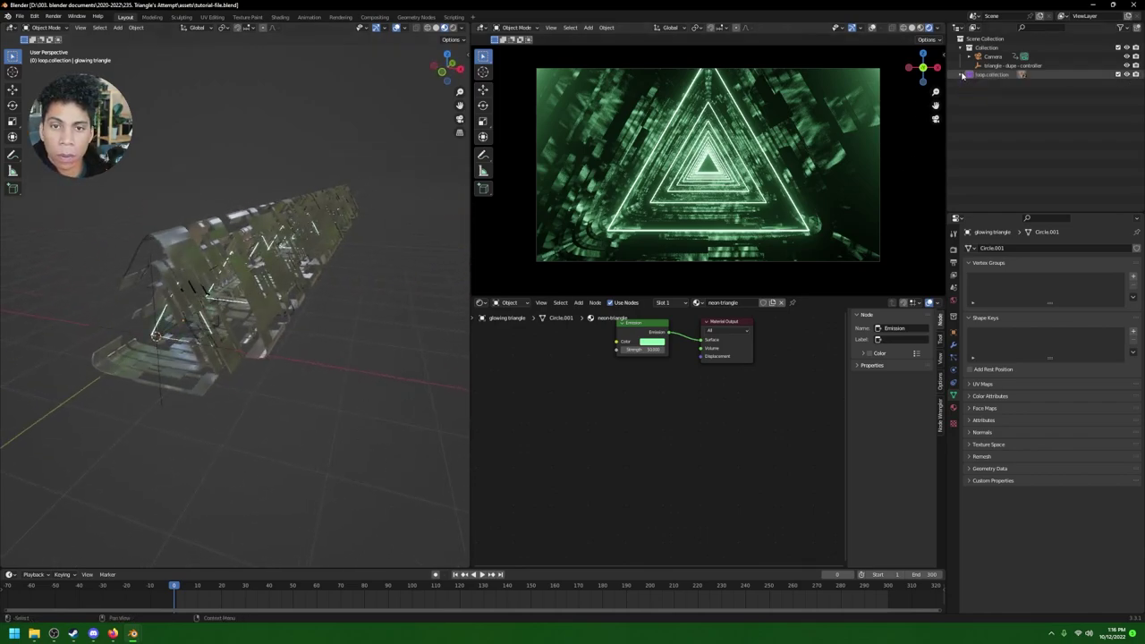
pyautogui.moveTo(377, 358)
pyautogui.mouseDown(button='middle')
pyautogui.moveTo(402, 360)
pyautogui.moveTo(393, 368)
pyautogui.mouseUp(button='middle')
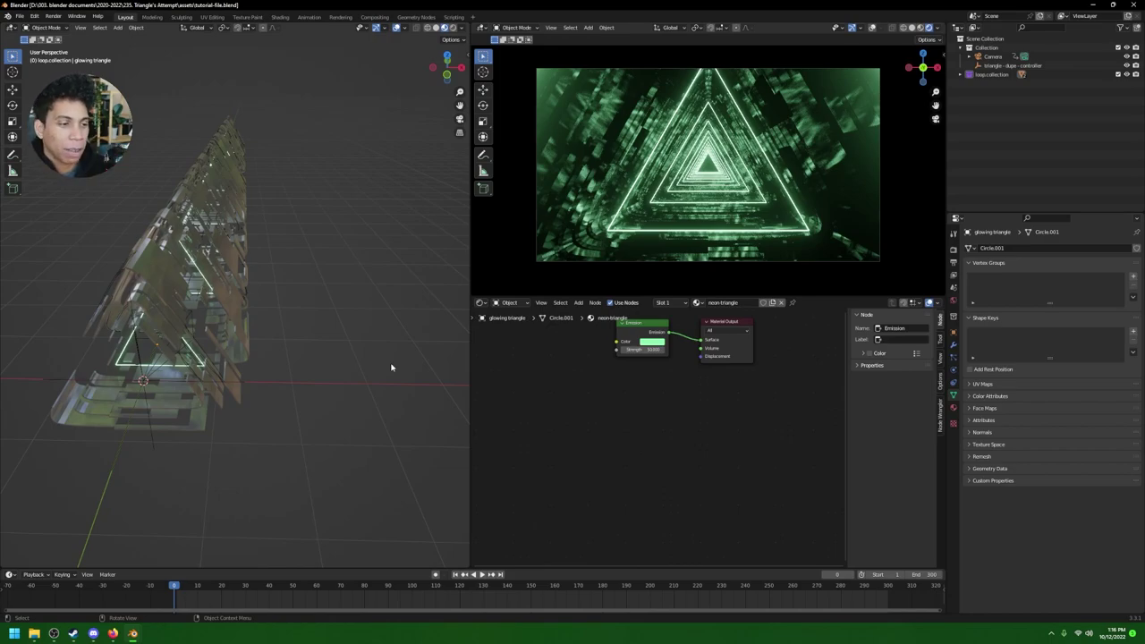
pyautogui.hotkey('shift', 'a')
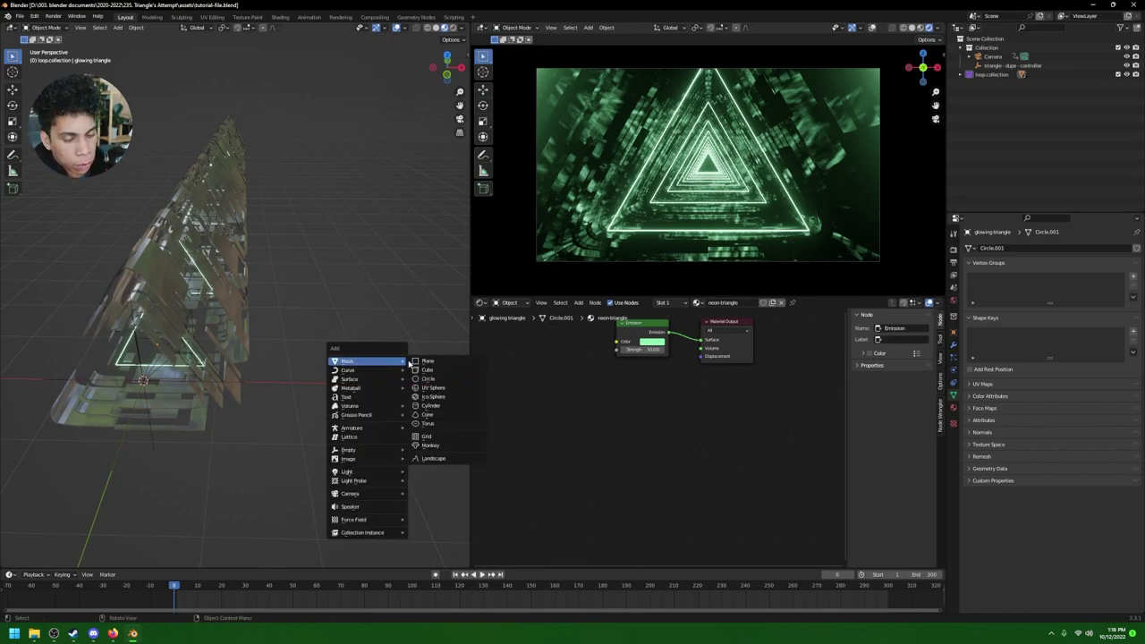
pyautogui.click(428, 407)
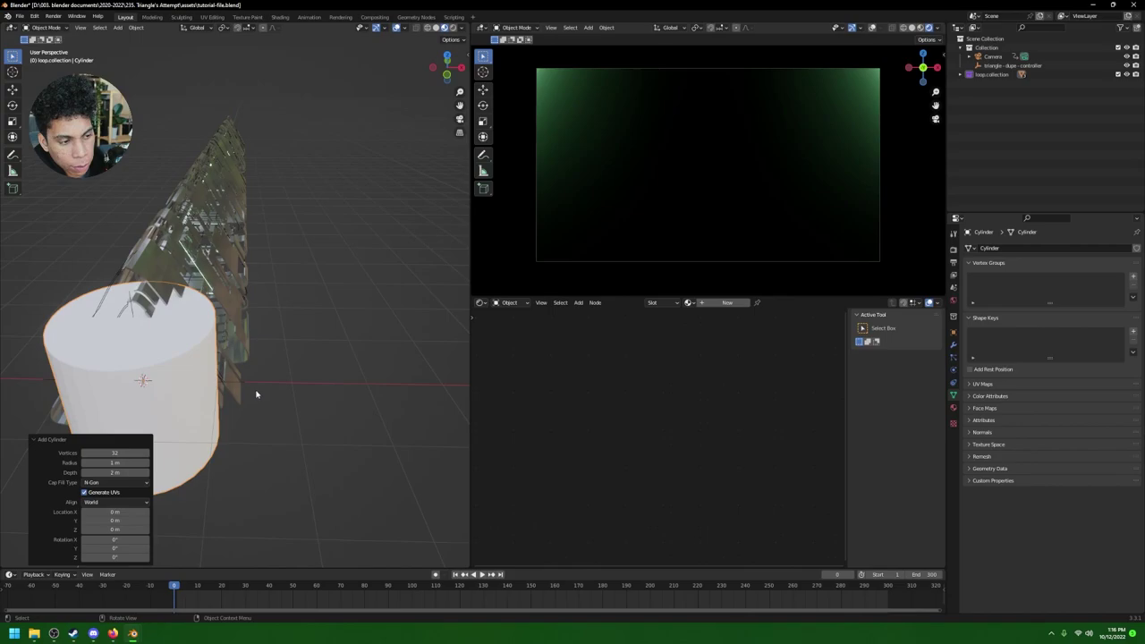
pyautogui.press('g')
pyautogui.press('x')
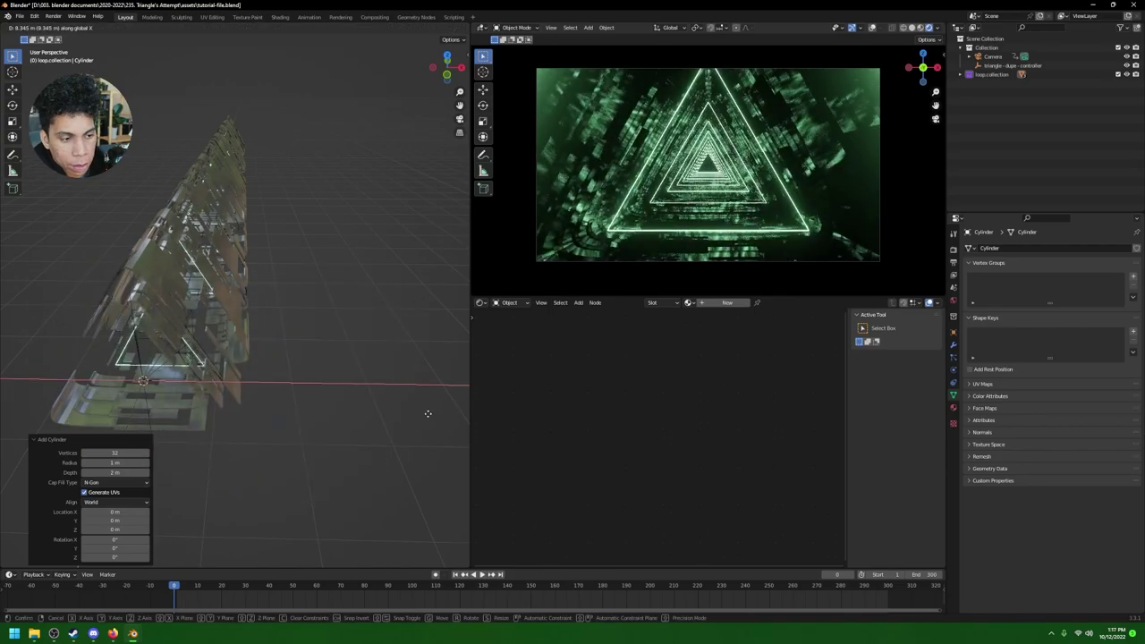
pyautogui.rightClick(387, 409)
# Step: Move the cylinder about 3.59 m along the X axis, clear of the tunnel
pyautogui.scroll(-5, 373, 409)
pyautogui.press('g')
pyautogui.press('x')
pyautogui.click(11, 406)
# Step: Rotate the cylinder 90° around the X axis and scale it down uniformly to about 0.020
pyautogui.scroll(3, 324, 343)
pyautogui.moveTo(325, 342); pyautogui.dragTo(220, 363, button='middle')
pyautogui.scroll(3, 313, 378)
pyautogui.moveTo(313, 378); pyautogui.dragTo(299, 340, button='middle')
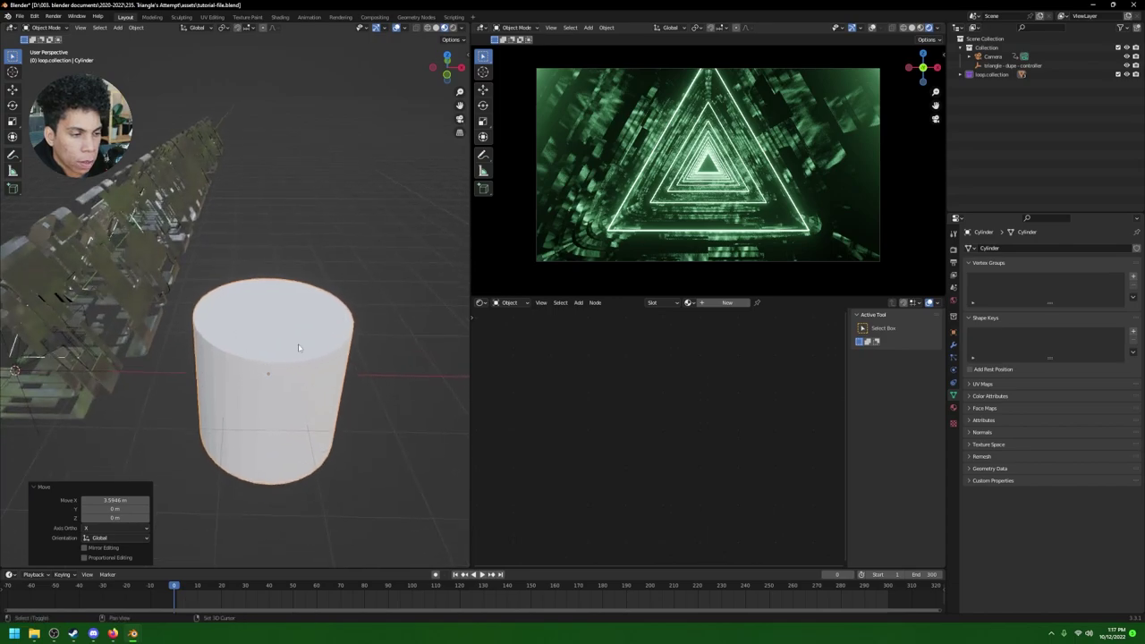
pyautogui.write('rx90')
pyautogui.press('Return')
pyautogui.press('s')
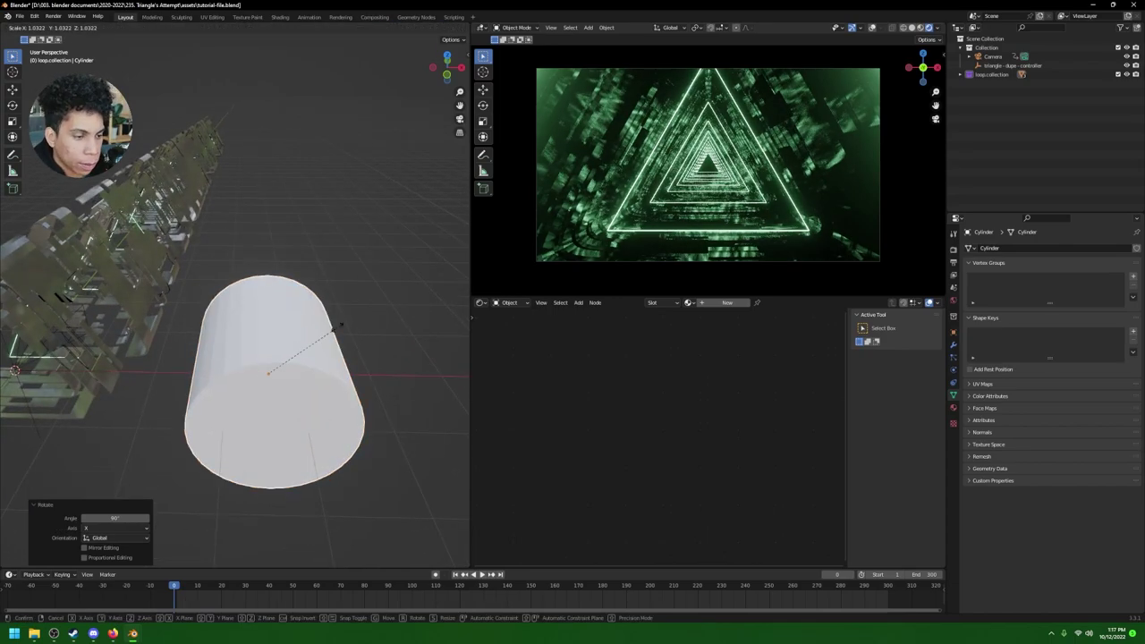
pyautogui.click(269, 375)
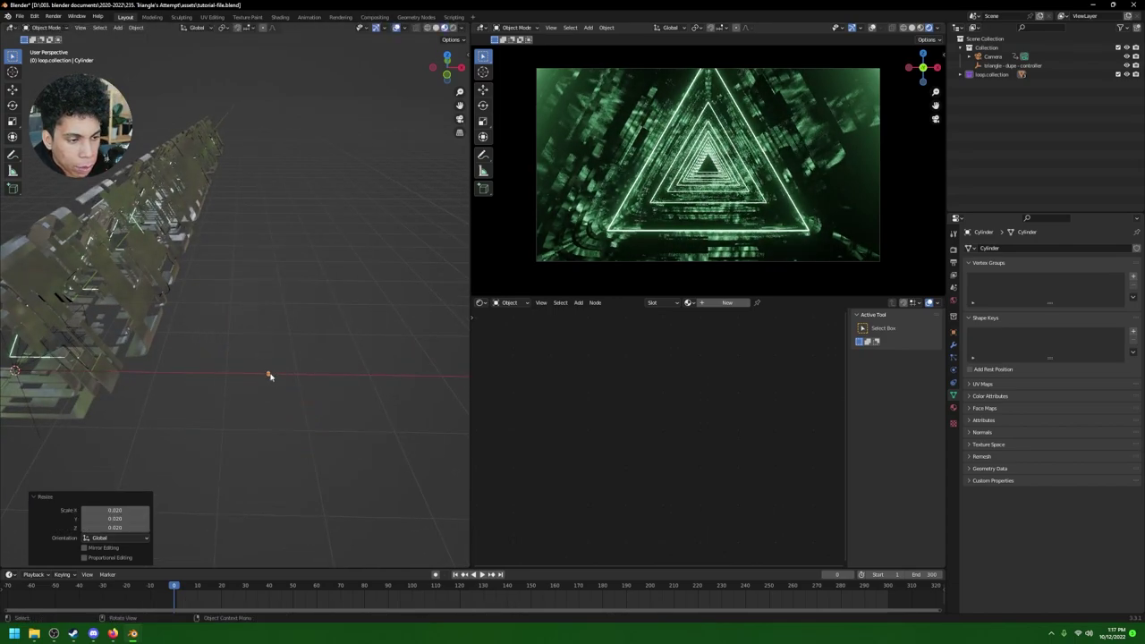
# Step: Shrink the small cylinder further with a uniform scale of about 0.517
pyautogui.scroll(3, 322, 401)
pyautogui.keyDown('shift'); pyautogui.moveTo(322, 401); pyautogui.dragTo(236, 317, button='middle'); pyautogui.keyUp('shift')
pyautogui.scroll(5, 258, 444)
pyautogui.moveTo(257, 444); pyautogui.dragTo(294, 242, button='middle')
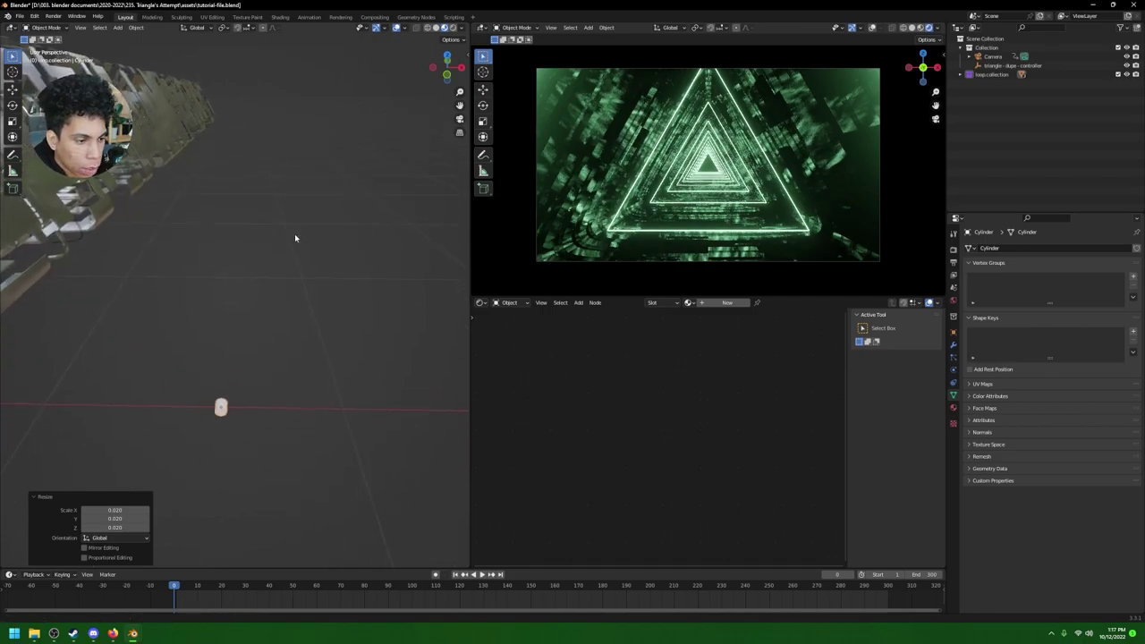
pyautogui.press('s')
pyautogui.click(281, 378)
pyautogui.moveTo(281, 378); pyautogui.dragTo(245, 401, button='middle')
pyautogui.press('s')
pyautogui.press('z')
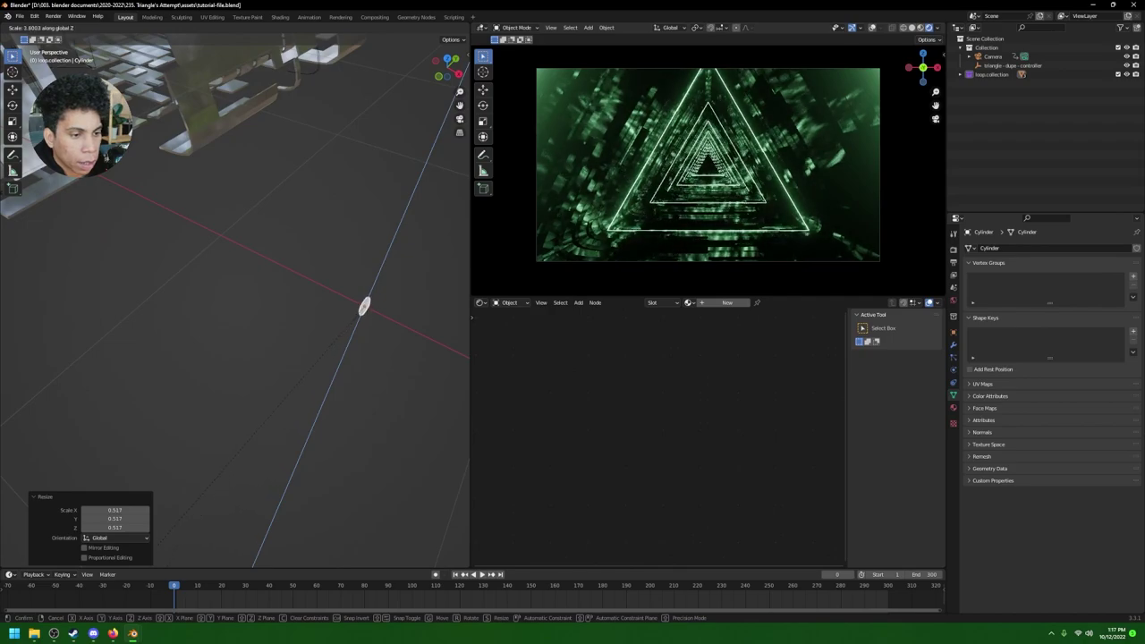
pyautogui.press('Escape')
pyautogui.moveTo(279, 237); pyautogui.dragTo(348, 322, button='middle')
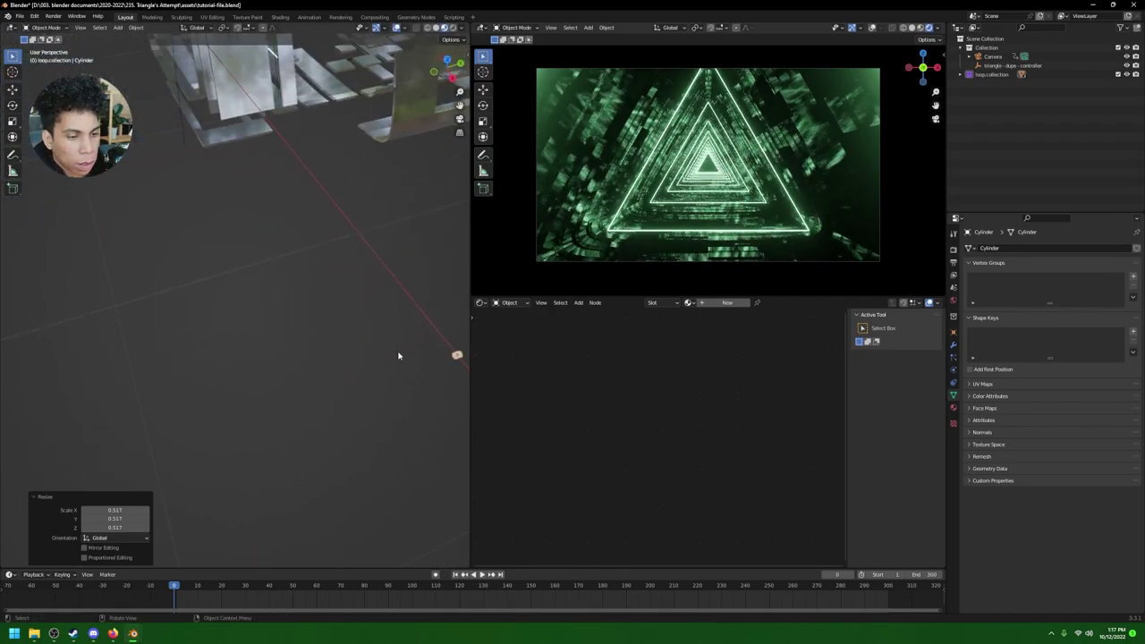
pyautogui.moveTo(399, 356); pyautogui.dragTo(393, 349, button='middle')
pyautogui.press('s')
pyautogui.press('z')
pyautogui.press('Escape')
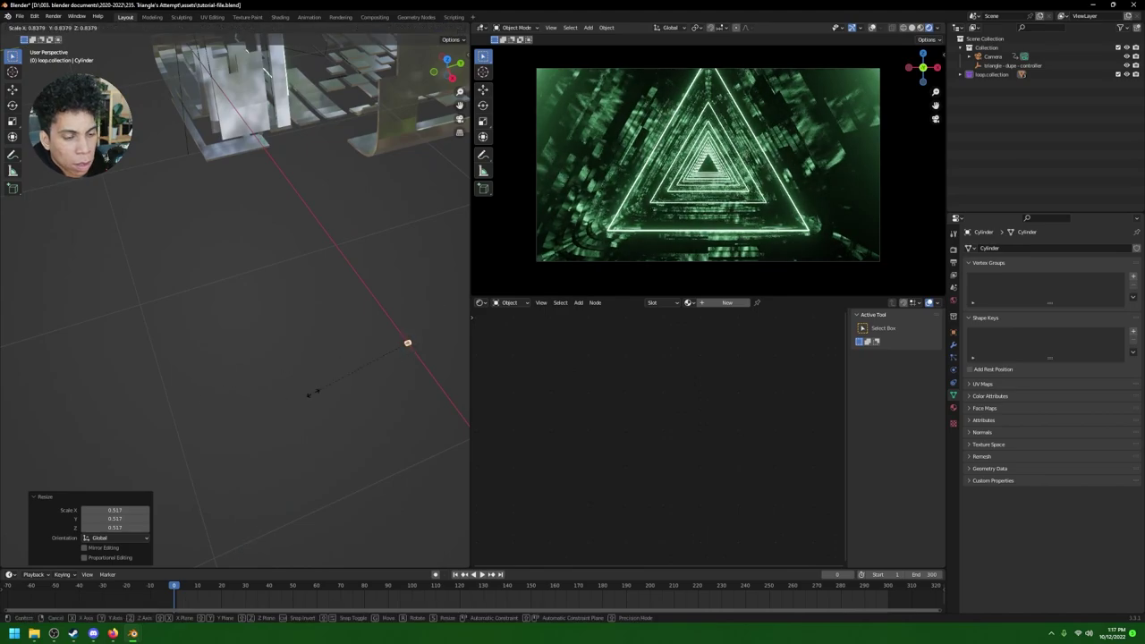
# Step: Stretch the small cylinder along the Y axis in two passes to form a thin rod
pyautogui.press('s')
pyautogui.press('y')
pyautogui.click(179, 438)
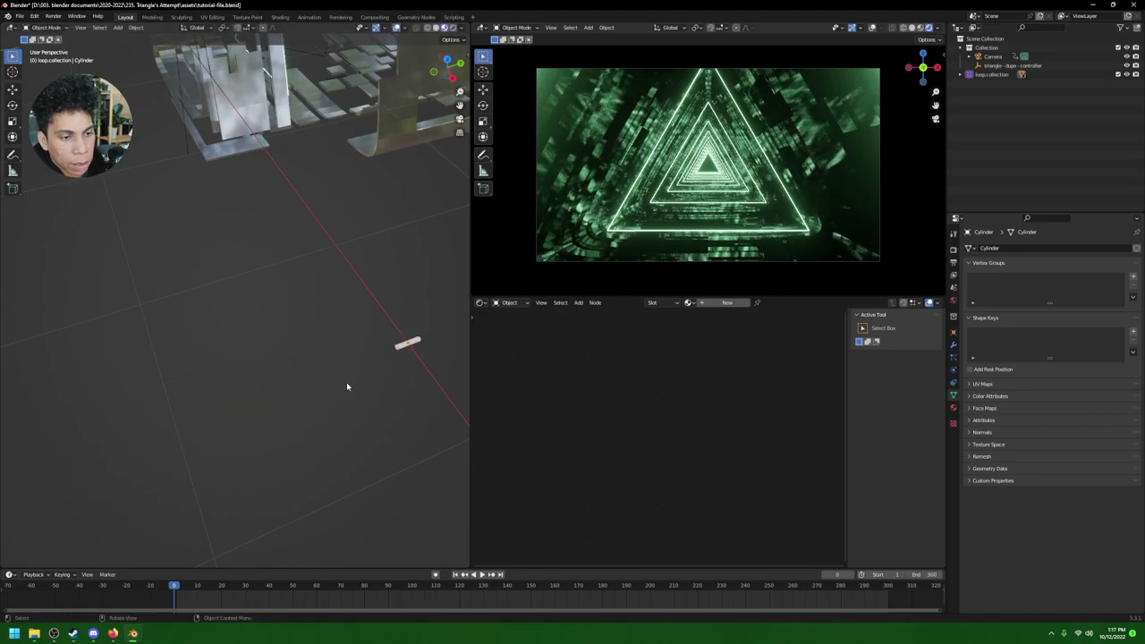
pyautogui.moveTo(348, 388); pyautogui.dragTo(403, 342, button='middle')
pyautogui.press('s')
pyautogui.press('y')
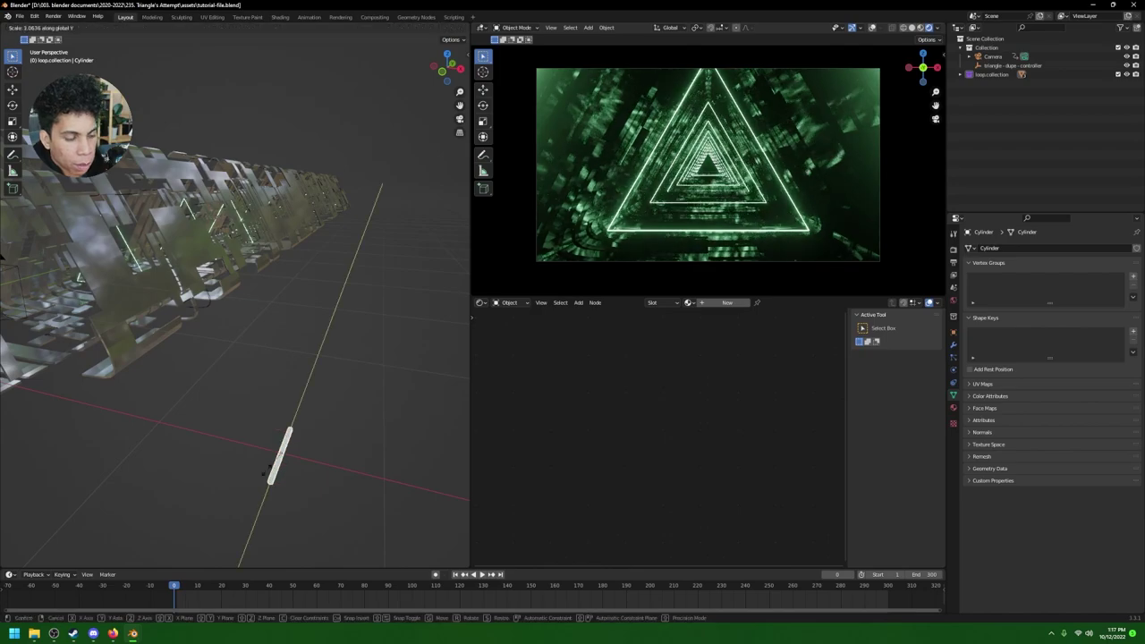
pyautogui.click(268, 462)
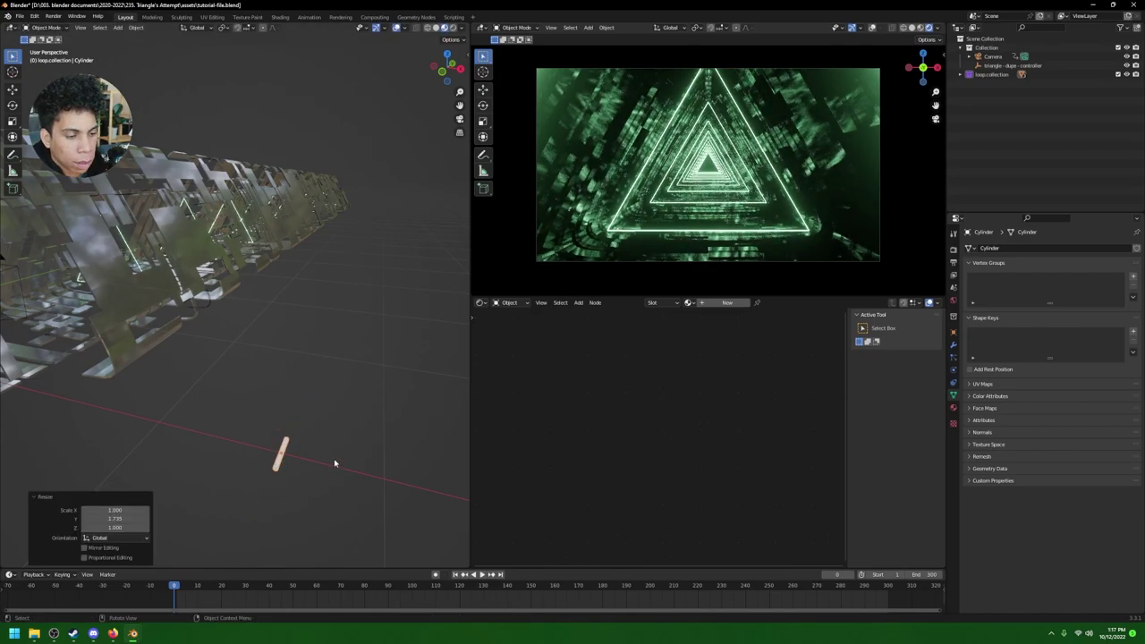
pyautogui.press('s')
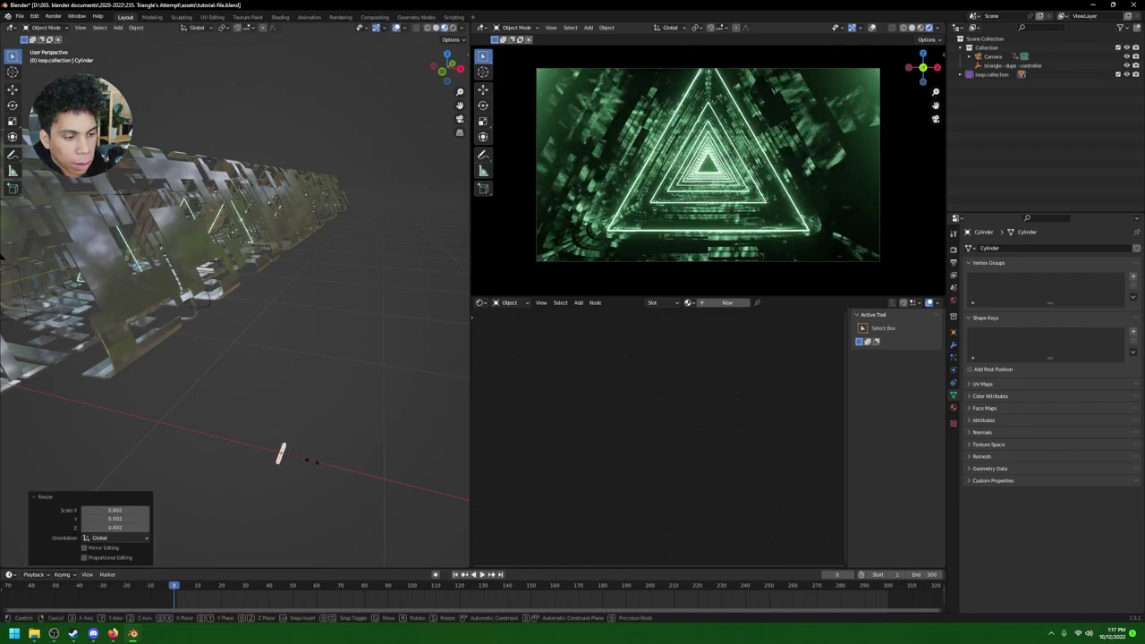
pyautogui.press('Escape')
# Step: Create a material named particle.1 for the rod and replace its Principled BSDF with an Emission shader feeding the surface output
pyautogui.click(726, 303)
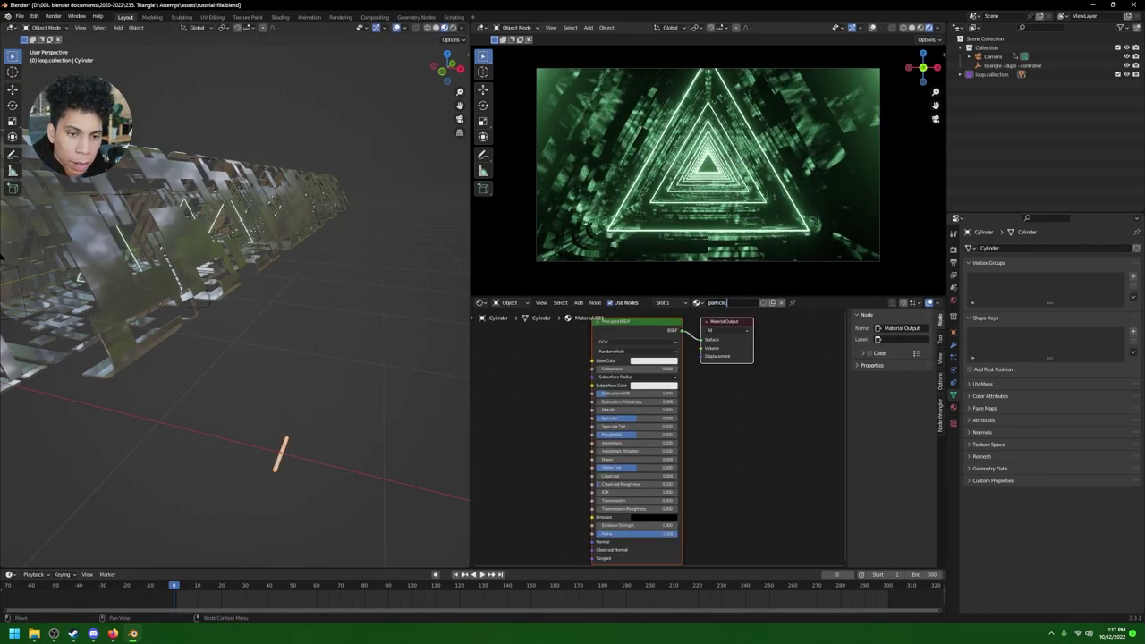
pyautogui.click(655, 335)
pyautogui.press('x')
pyautogui.hotkey('shift', 'a')
pyautogui.click(655, 332)
pyautogui.write('em')
pyautogui.press('Return')
pyautogui.click(678, 343)
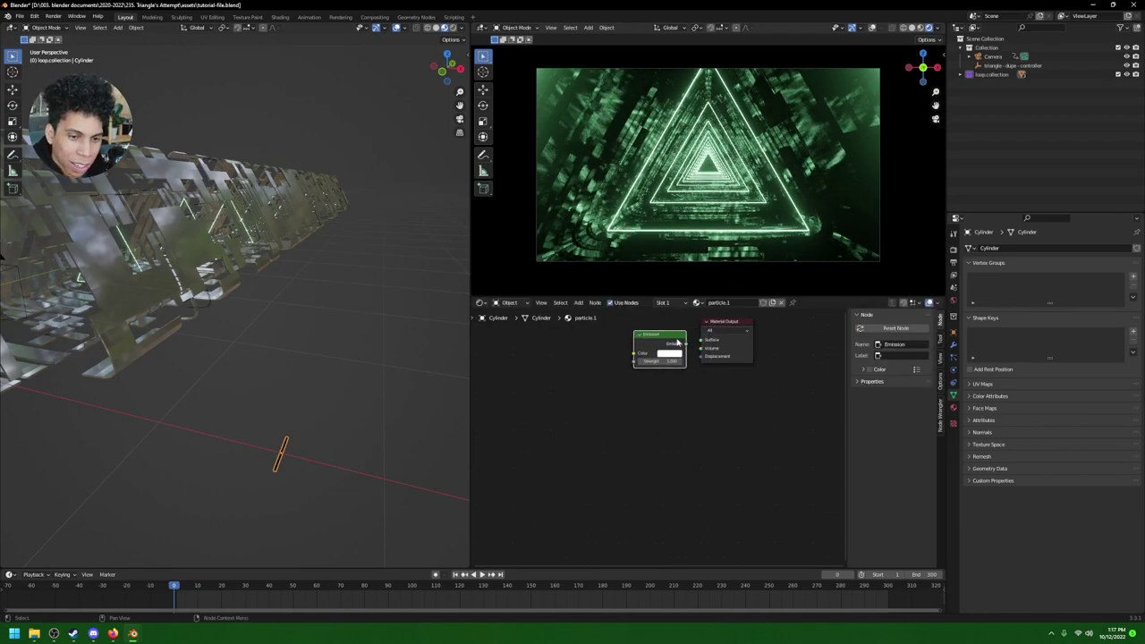
# Step: Set the emission colour of particle.1 to bright green and raise its strength so the rod glows
pyautogui.click(669, 354)
pyautogui.moveTo(689, 271); pyautogui.dragTo(669, 258)
pyautogui.moveTo(642, 360); pyautogui.dragTo(659, 362)
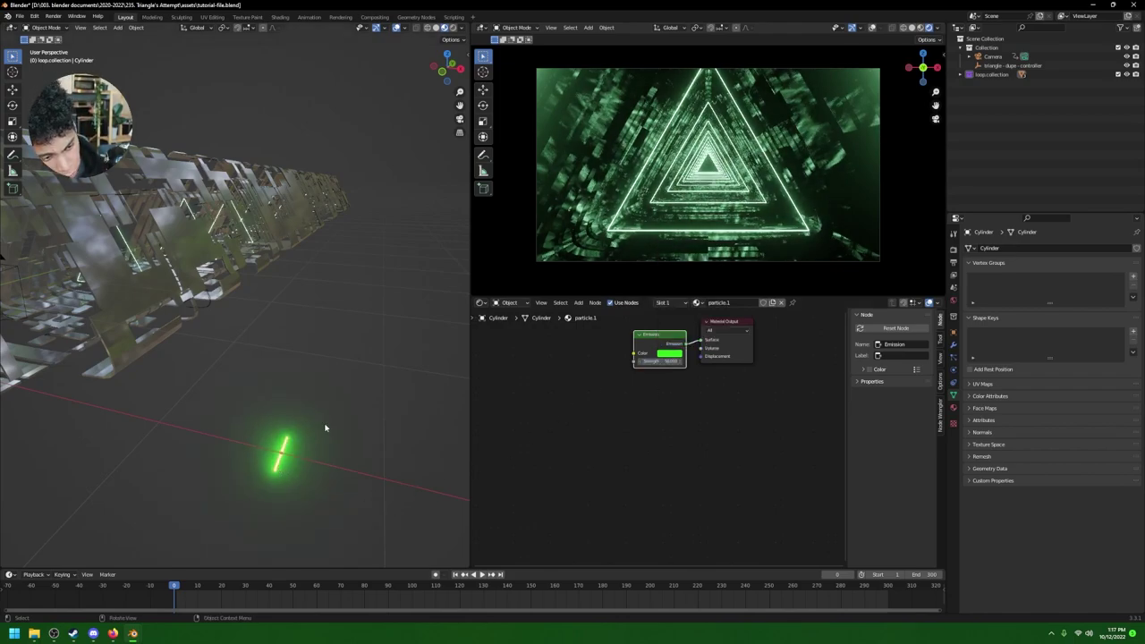
# Step: Duplicate the glowing rod twice along the X axis, placing the first copy about 0.075 m away and the second just beyond it
pyautogui.hotkey('shift', 'd')
pyautogui.press('x')
pyautogui.click(340, 447)
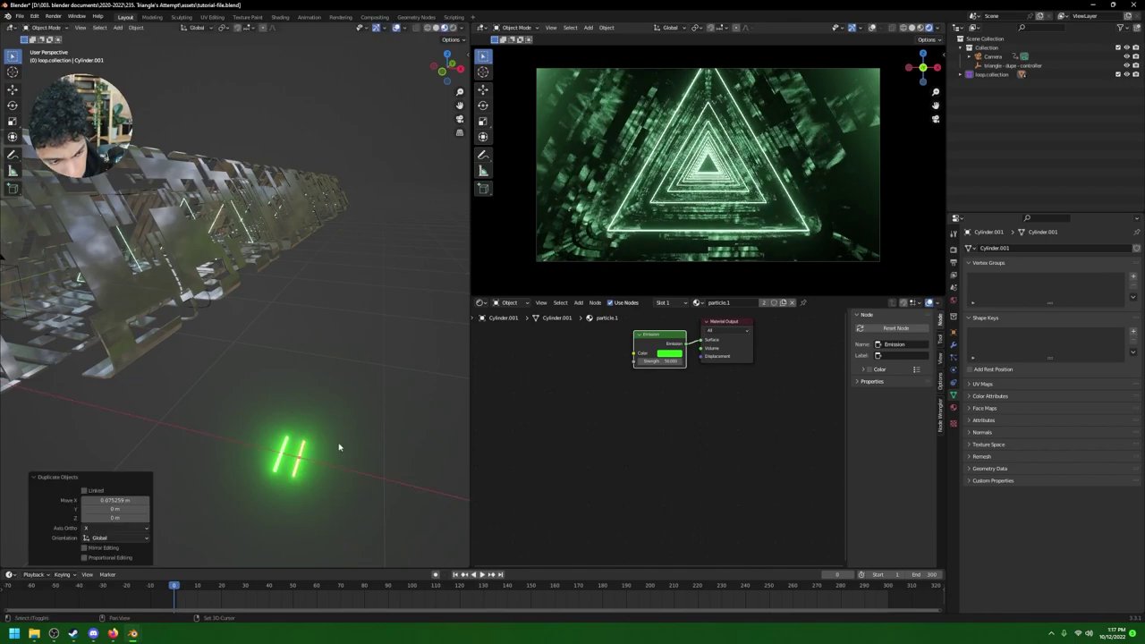
pyautogui.hotkey('shift', 'd')
pyautogui.press('x')
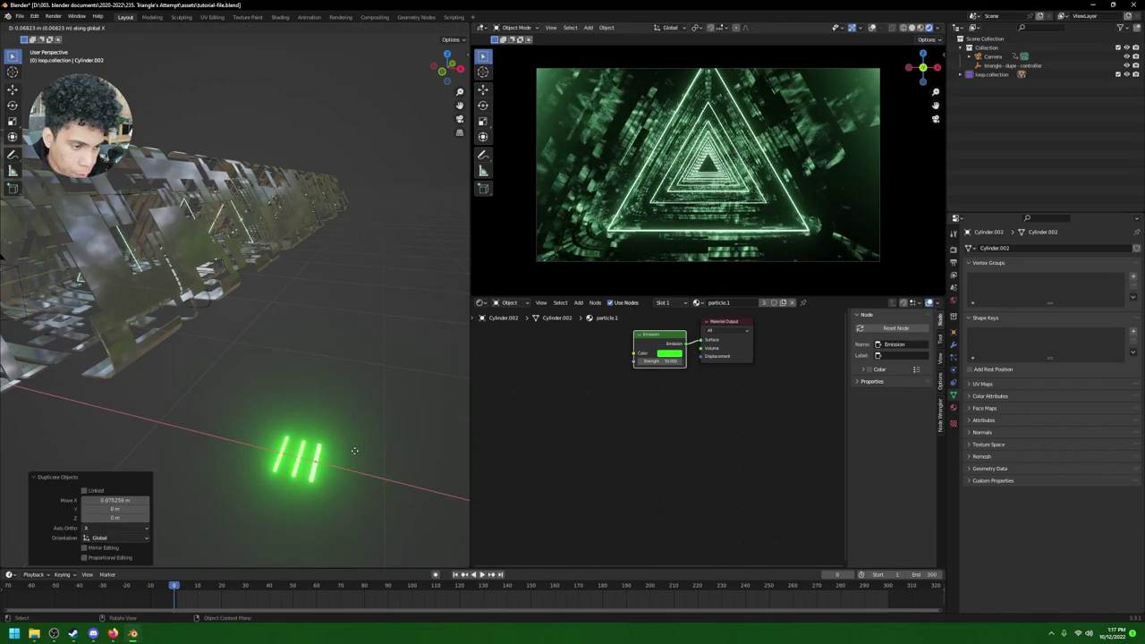
pyautogui.click(356, 451)
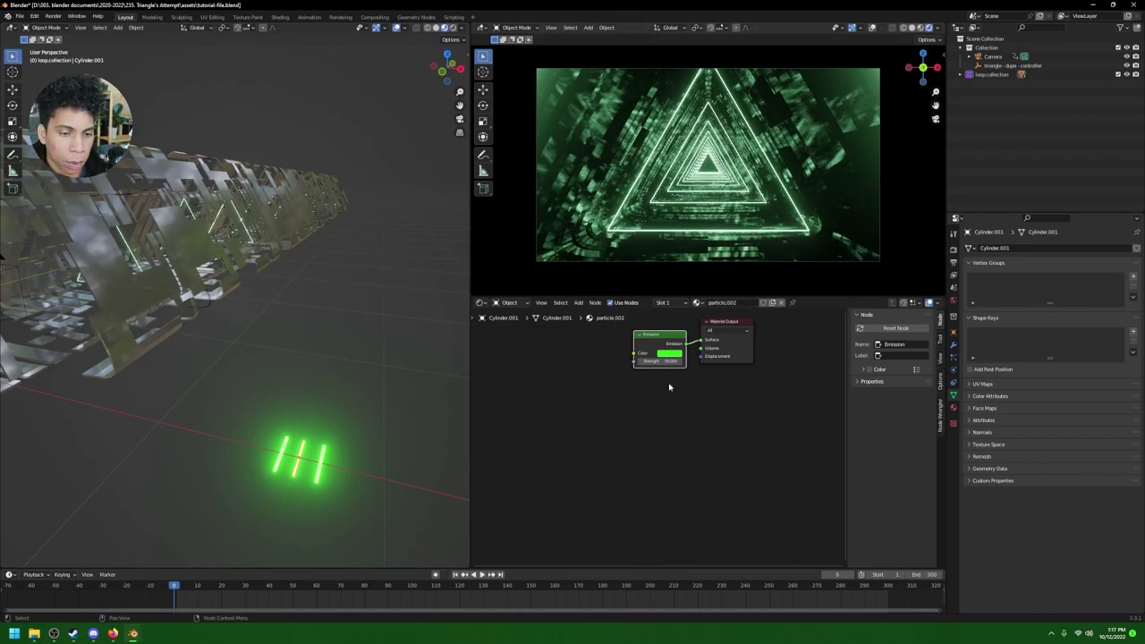
# Step: Give the middle and third rods their own copies of the emission material, coloured near-white and yellow
pyautogui.click(669, 355)
pyautogui.click(685, 279)
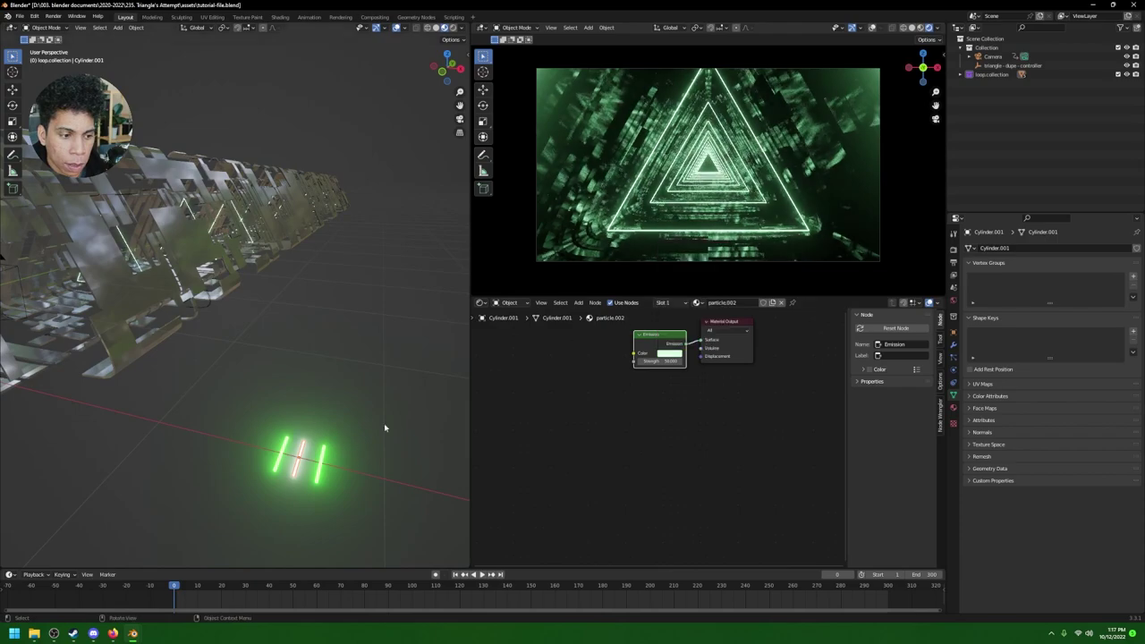
pyautogui.click(328, 459)
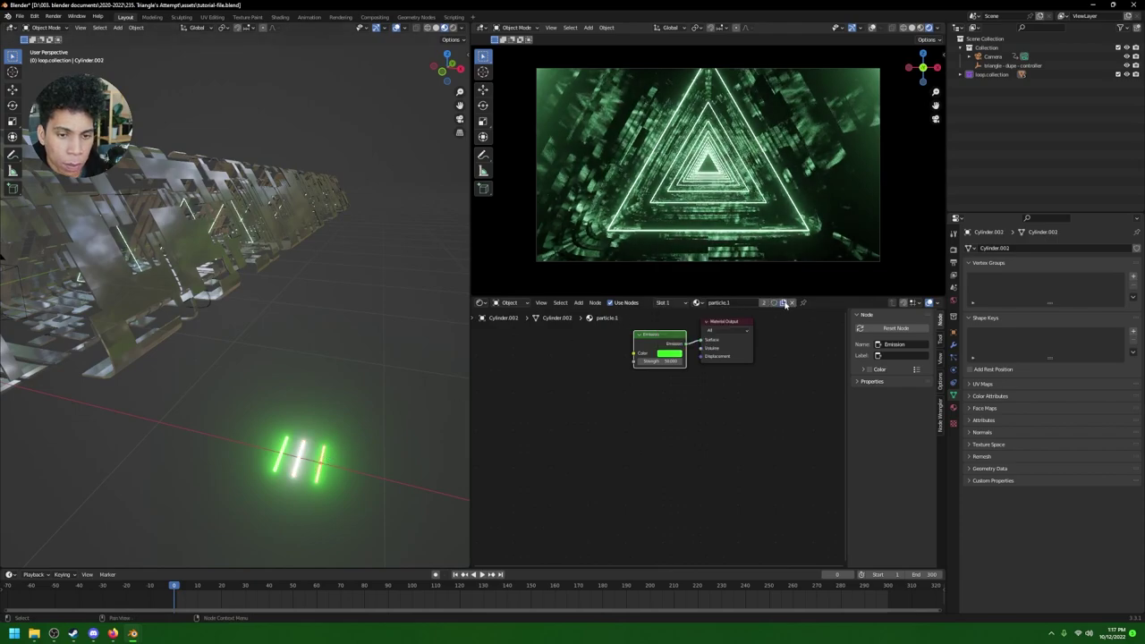
pyautogui.click(667, 356)
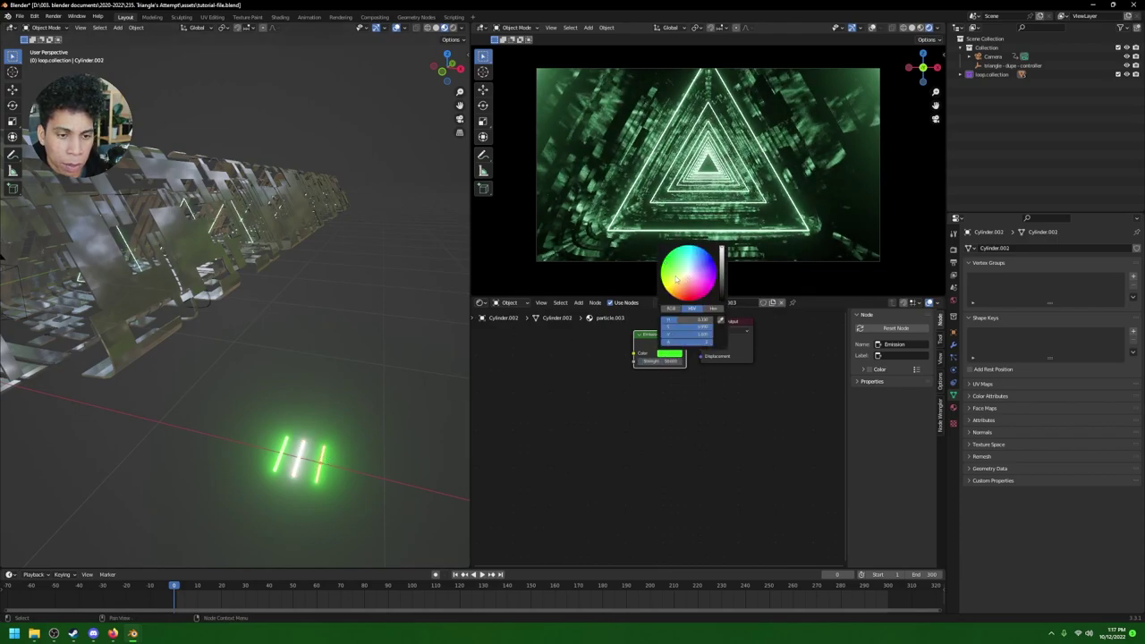
pyautogui.click(677, 278)
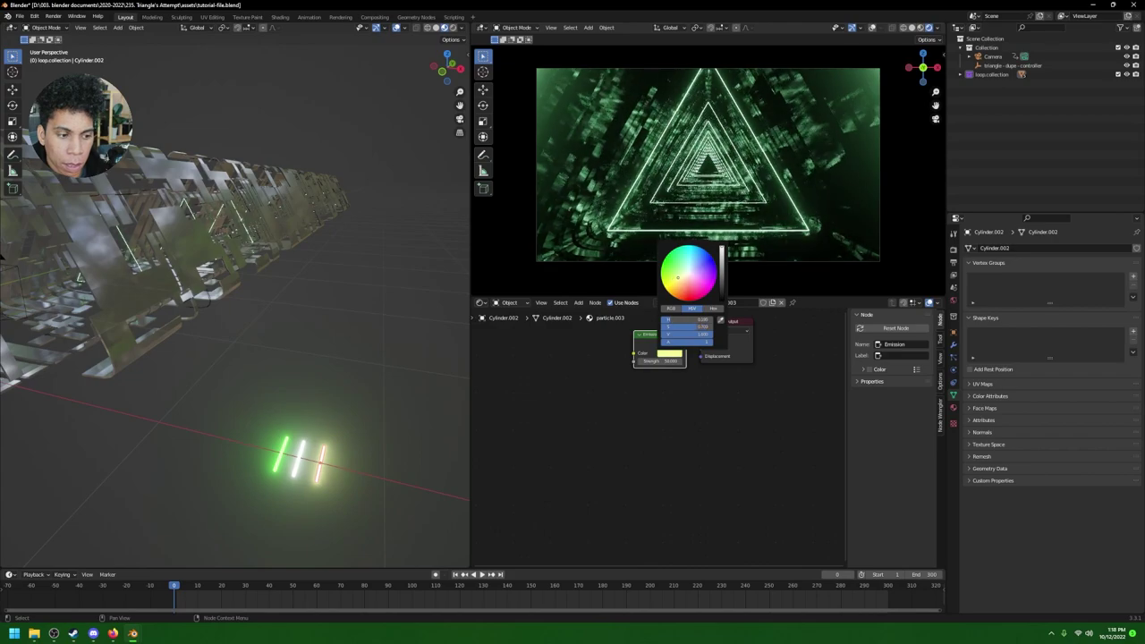
# Step: Move the three cylinders out of the loop collection into a new collection named particle-objects
pyautogui.moveTo(256, 439); pyautogui.dragTo(214, 360, button='middle')
pyautogui.press('`')
pyautogui.click(205, 266)
pyautogui.keyDown('shift'); pyautogui.moveTo(189, 260); pyautogui.dragTo(440, 379, button='middle'); pyautogui.keyUp('shift')
pyautogui.click(961, 75)
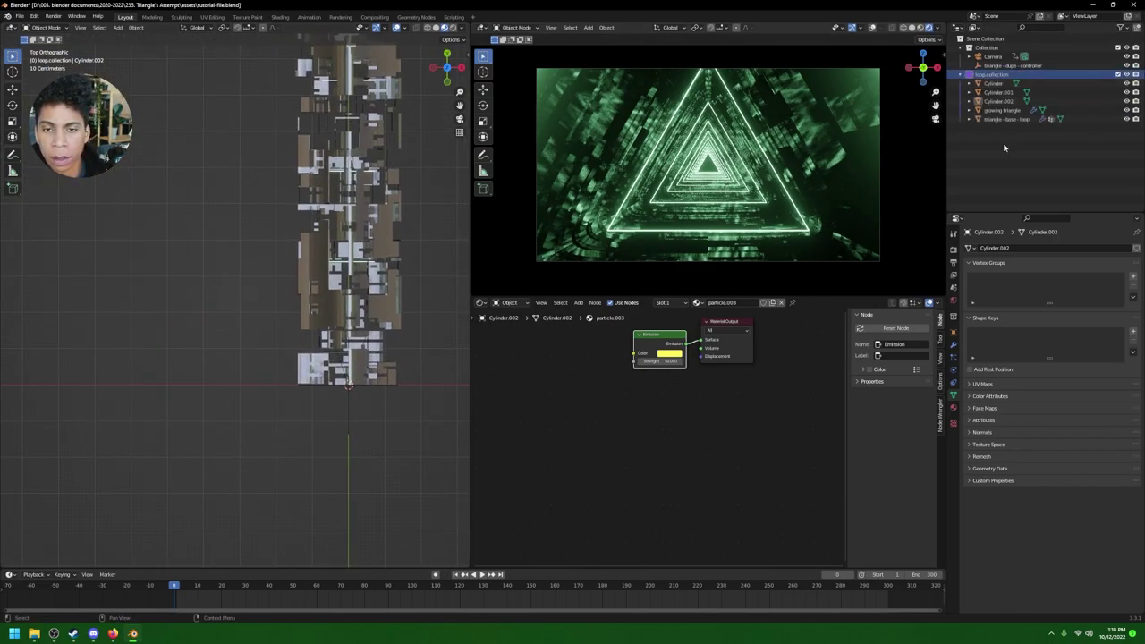
pyautogui.press('m')
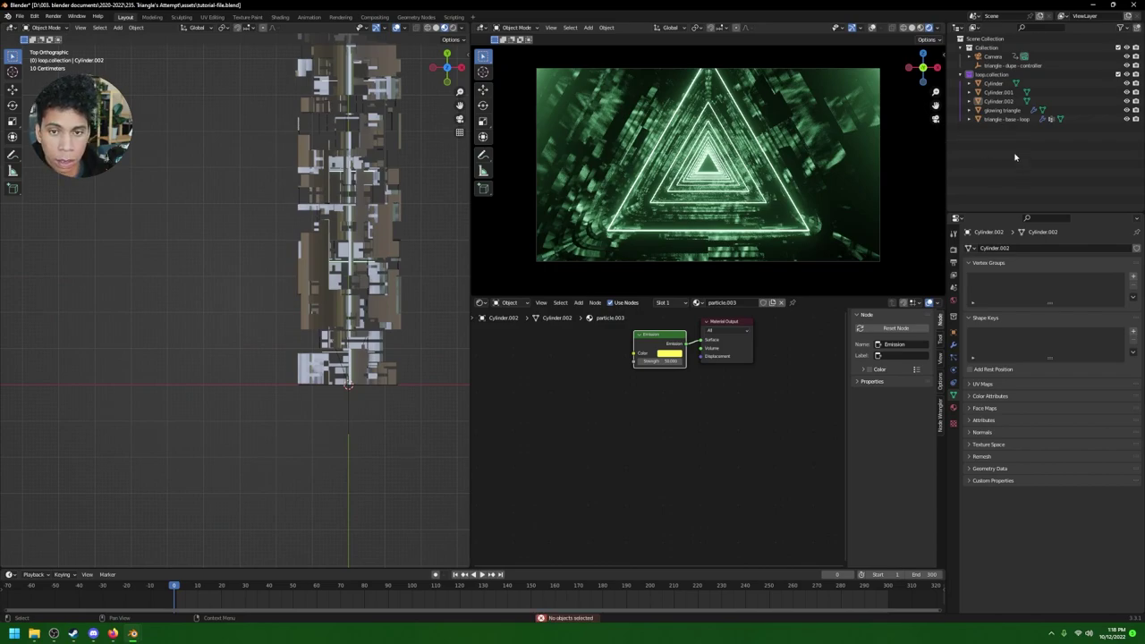
pyautogui.click(1001, 102)
pyautogui.keyDown('shift'); pyautogui.click(1002, 94); pyautogui.keyUp('shift')
pyautogui.moveTo(1002, 96); pyautogui.dragTo(1014, 135)
pyautogui.press('m')
pyautogui.click(955, 108)
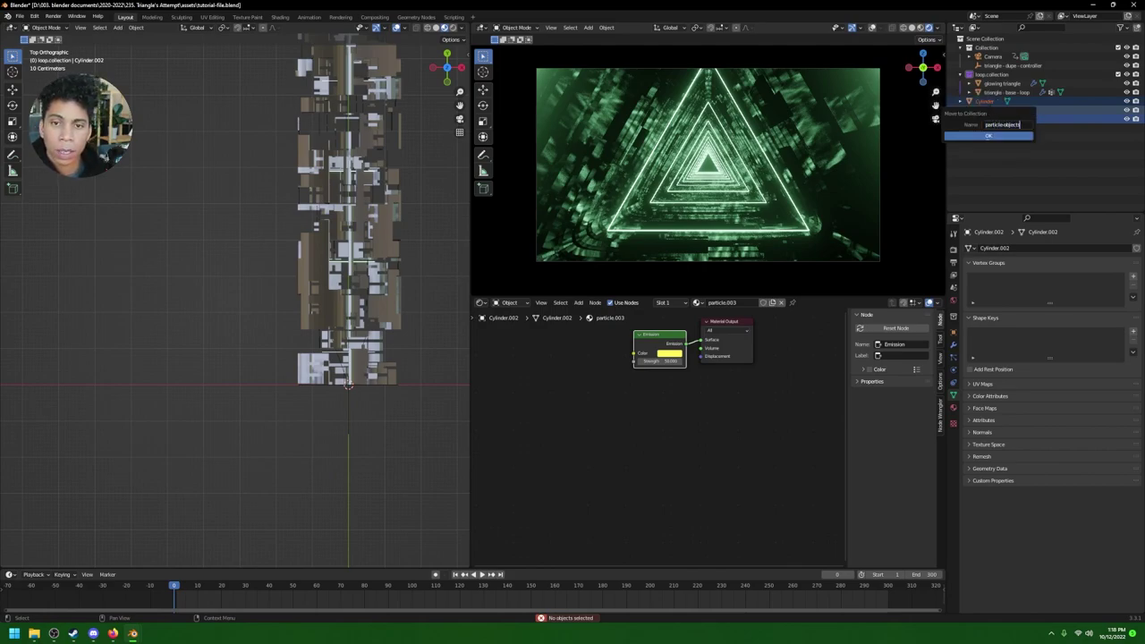
pyautogui.click(993, 136)
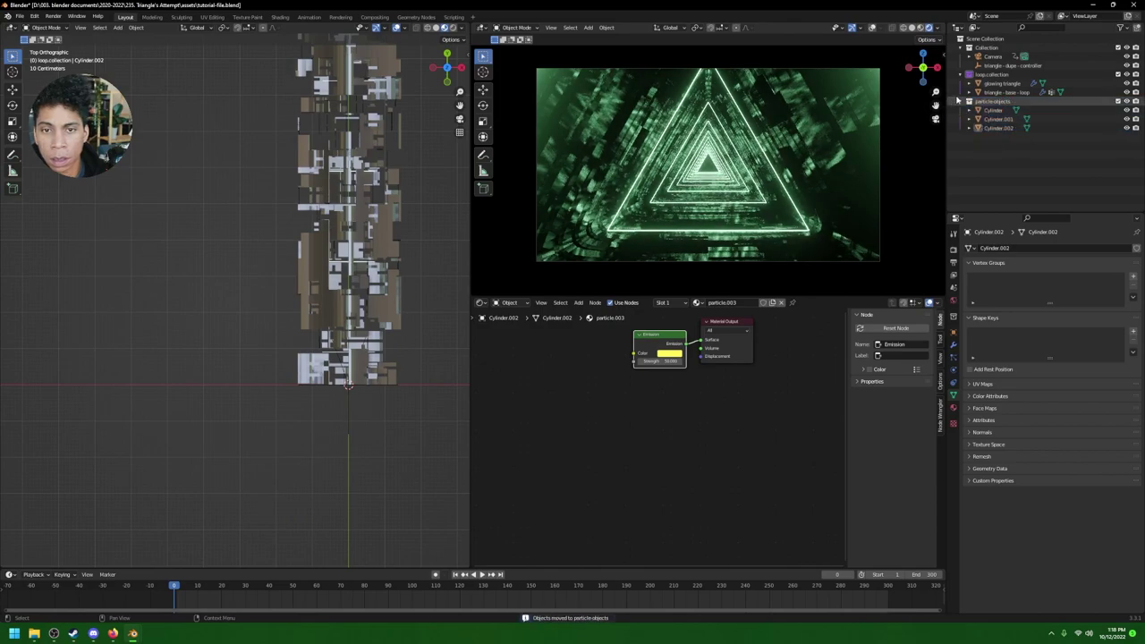
# Step: Collapse the loop collection and give the particle-objects collection a red colour tag
pyautogui.rightClick(964, 83)
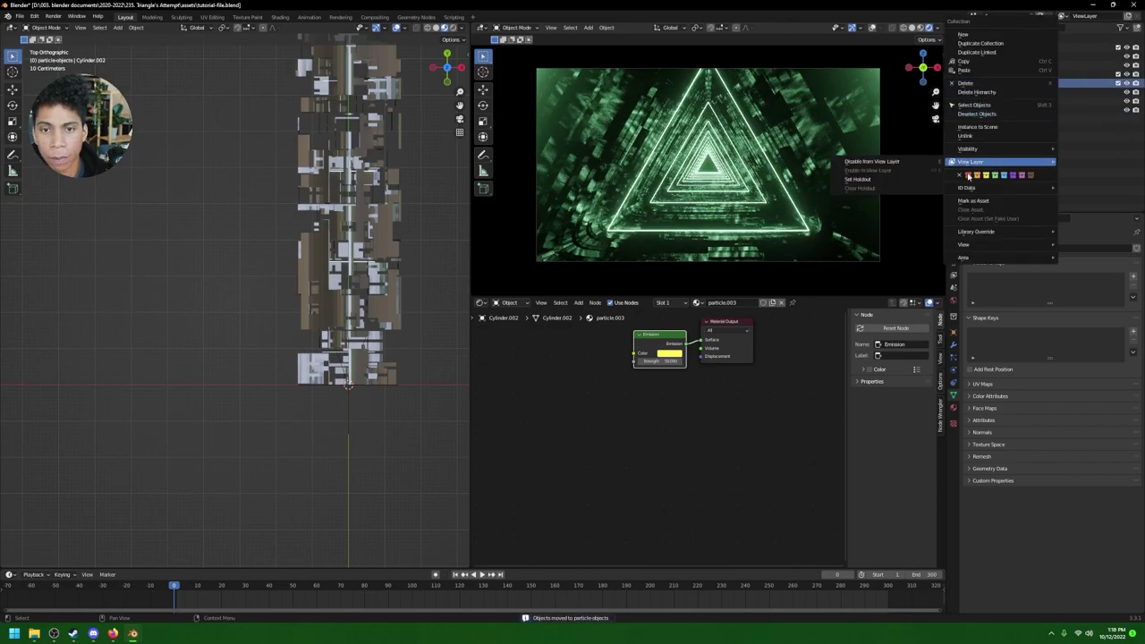
pyautogui.click(971, 160)
pyautogui.click(1003, 160)
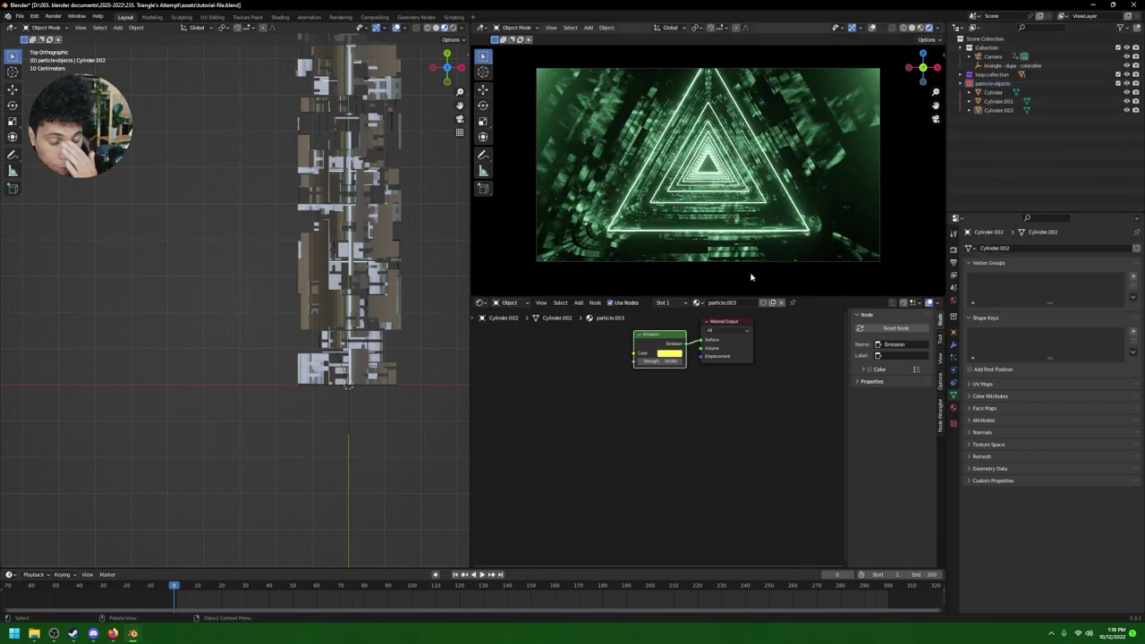
# Step: Add a mesh circle with 3 vertices at the tunnel's front end and rotate it 90° around the X axis
pyautogui.scroll(-6, 411, 387)
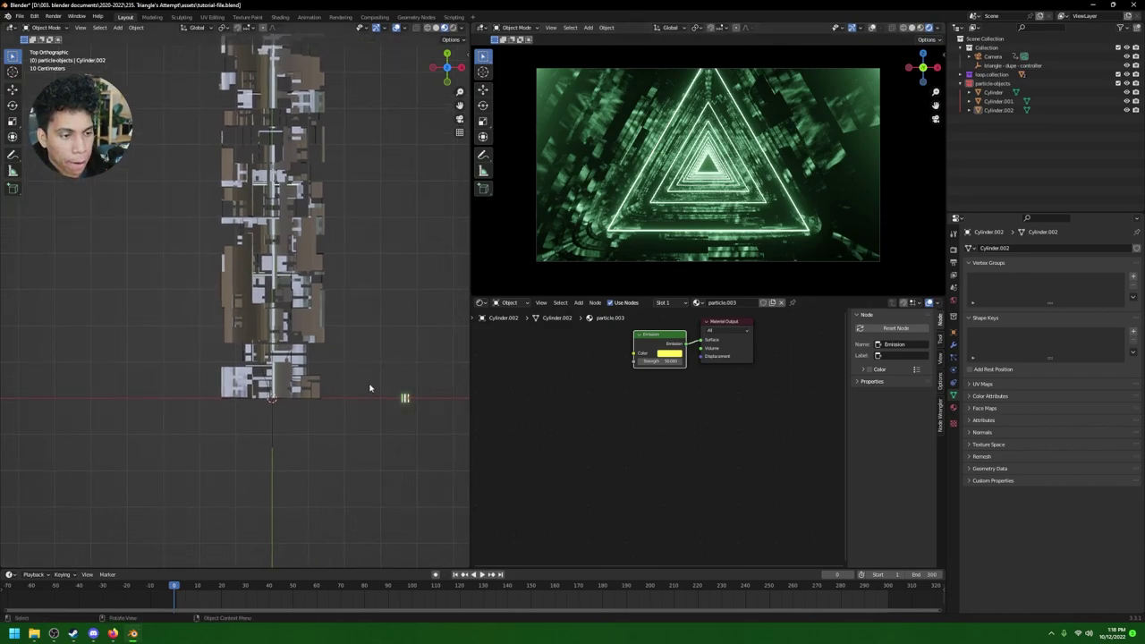
pyautogui.keyDown('shift'); pyautogui.moveTo(325, 259); pyautogui.dragTo(340, 352, button='middle'); pyautogui.keyUp('shift')
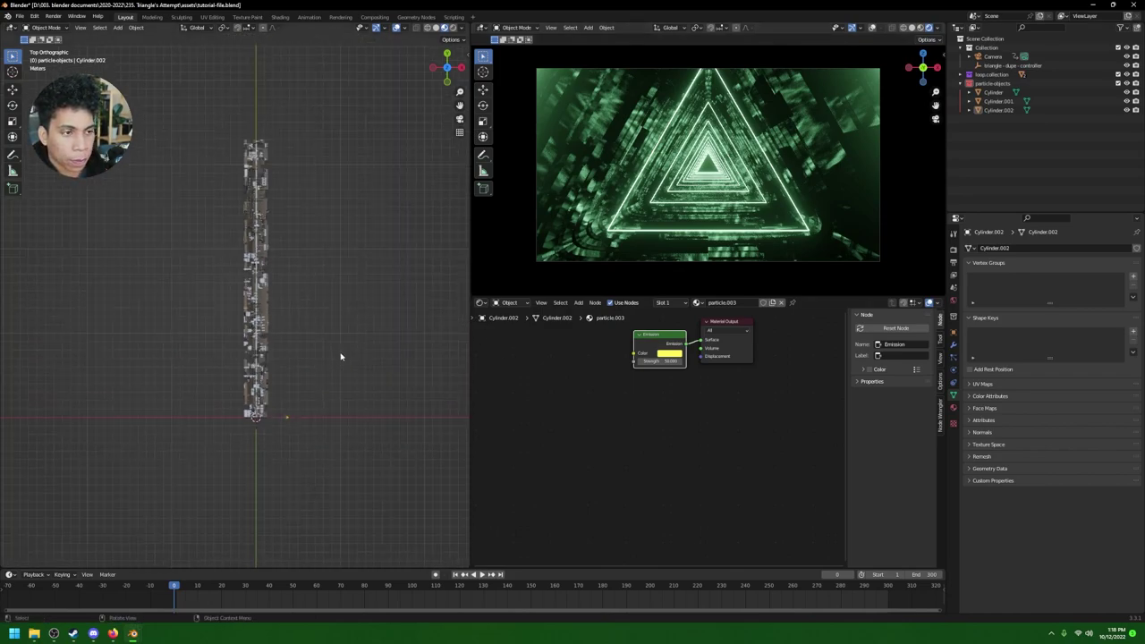
pyautogui.hotkey('shift', 'a')
pyautogui.moveTo(314, 367)
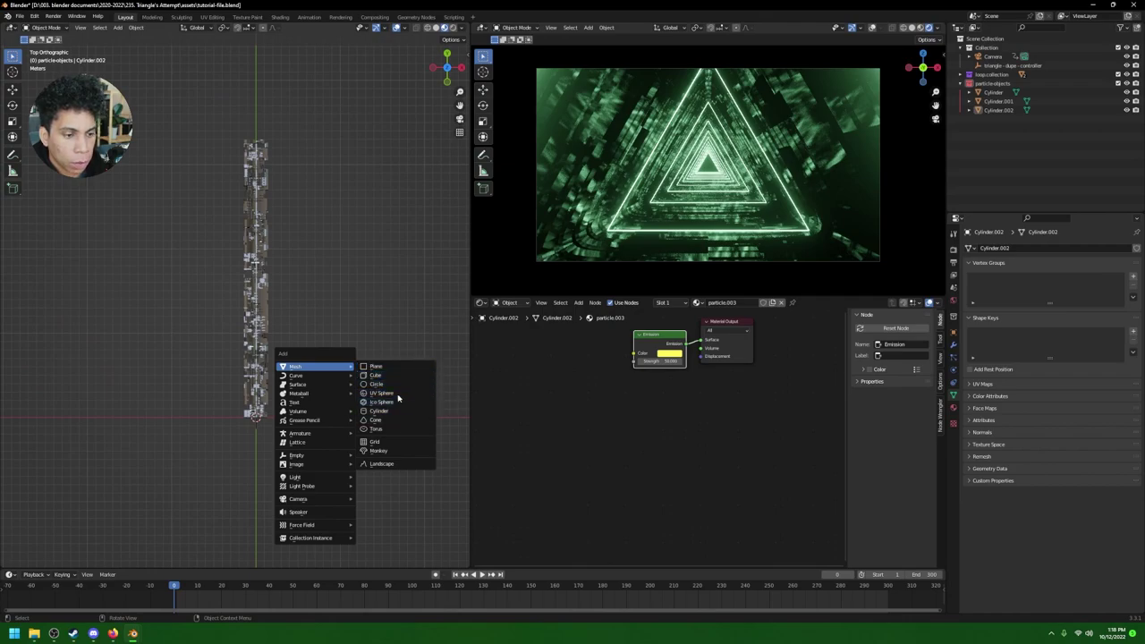
pyautogui.click(407, 384)
pyautogui.scroll(3, 326, 411)
pyautogui.moveTo(328, 417); pyautogui.dragTo(353, 250, button='middle')
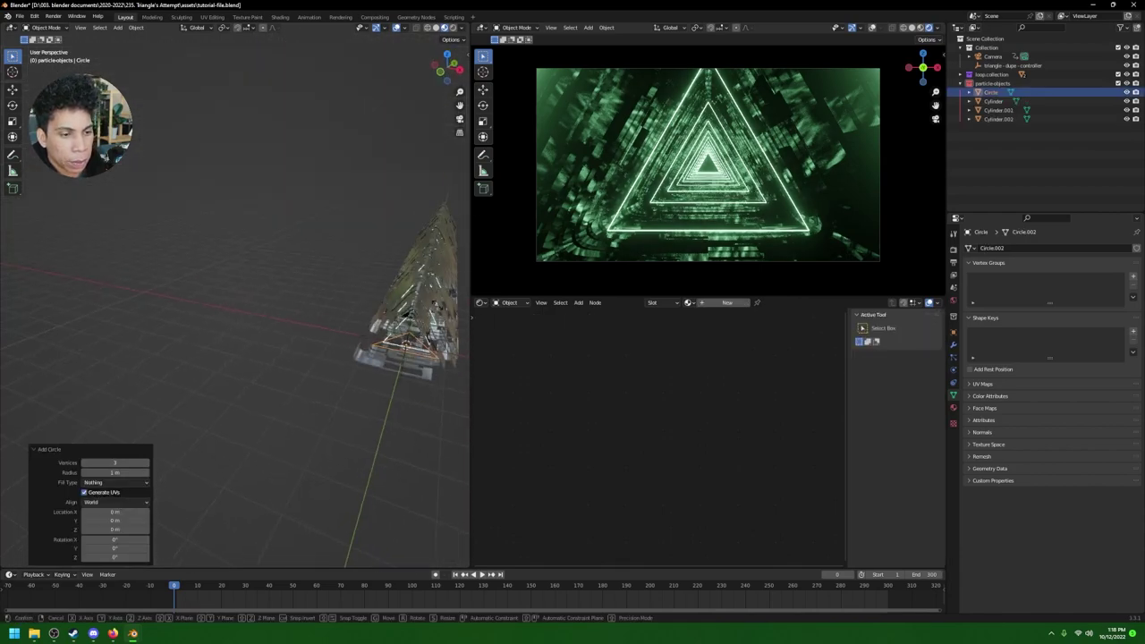
pyautogui.write('rx90')
pyautogui.press('Return')
# Step: Scale the triangle up to cover the tunnel's opening, then fill it with a face in Edit Mode
pyautogui.moveTo(401, 283); pyautogui.dragTo(401, 383, button='middle')
pyautogui.press('s')
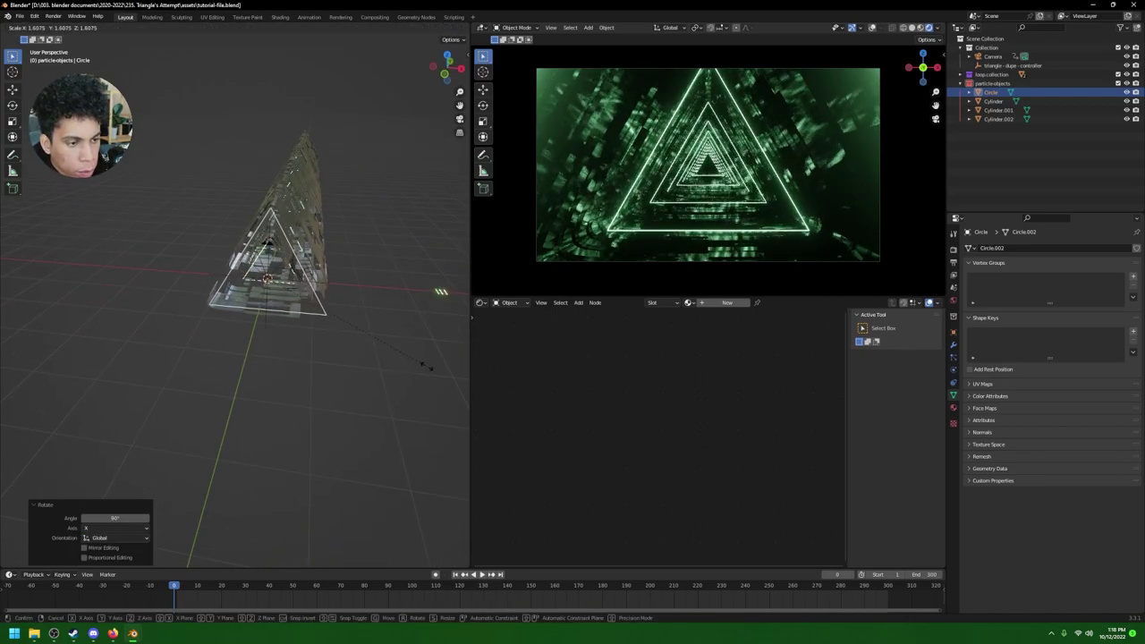
pyautogui.click(454, 384)
pyautogui.moveTo(454, 383); pyautogui.dragTo(399, 342, button='middle')
pyautogui.press('s')
pyautogui.click(402, 344)
pyautogui.press('Tab')
pyautogui.press('a')
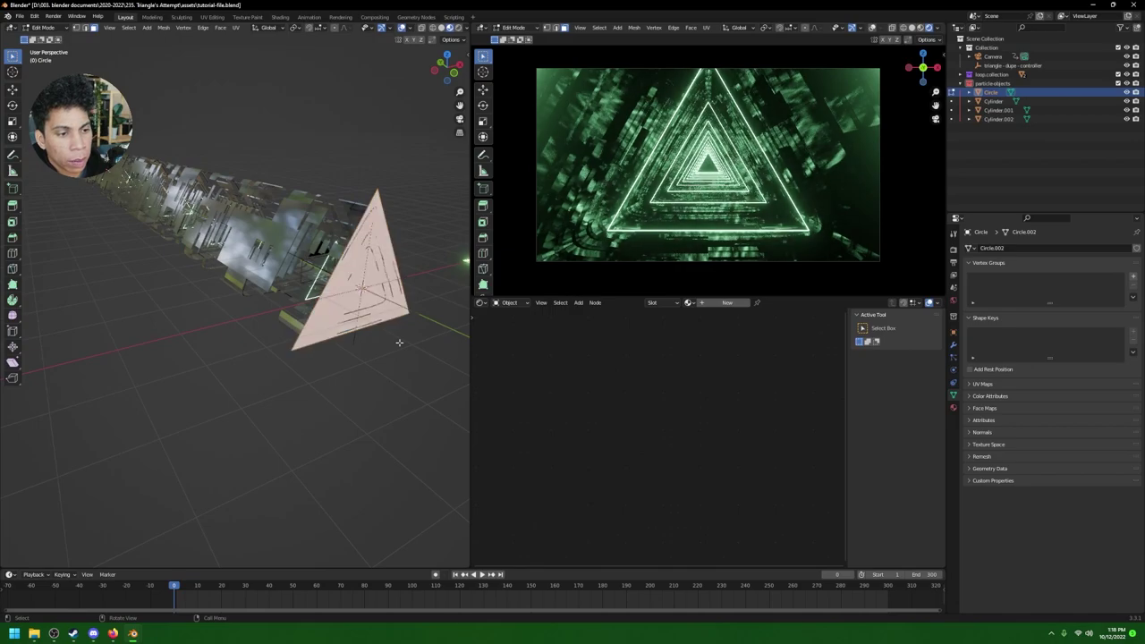
pyautogui.moveTo(367, 333); pyautogui.dragTo(322, 340, button='middle')
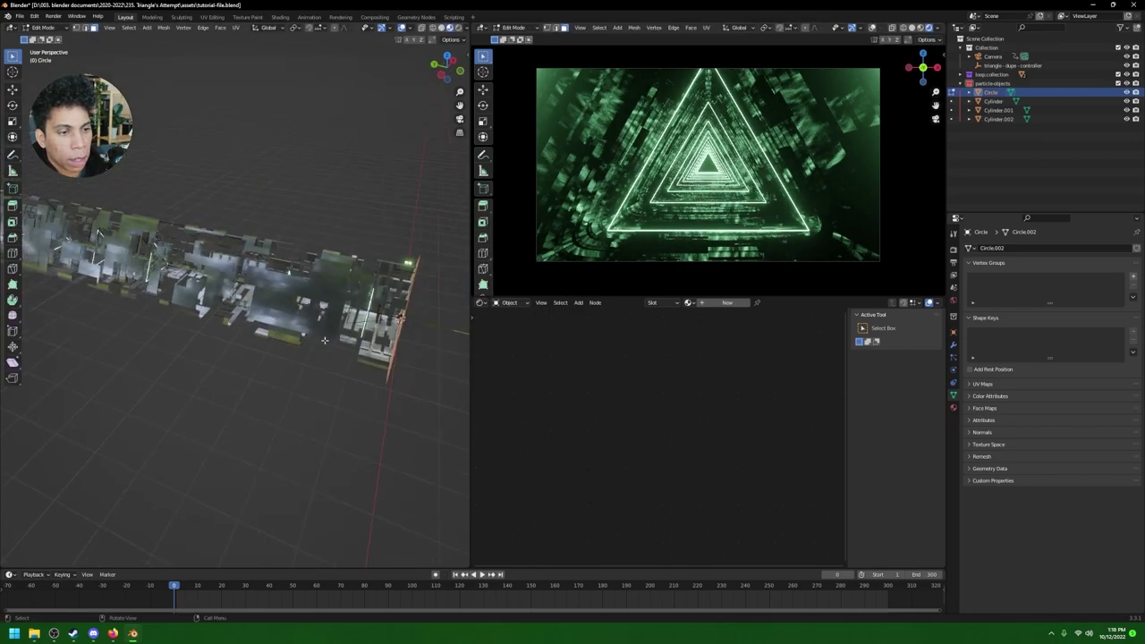
pyautogui.moveTo(365, 253); pyautogui.dragTo(335, 291, button='middle')
pyautogui.press('e')
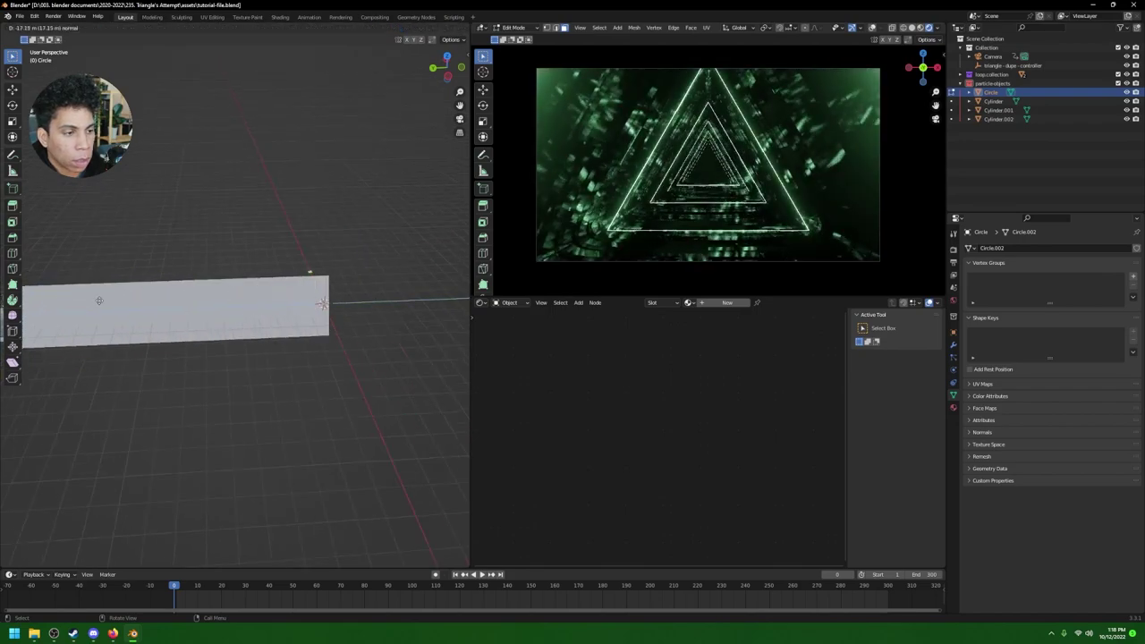
pyautogui.rightClick(92, 300)
# Step: Extrude the triangular face about 32.8 m along the length of the tunnel
pyautogui.scroll(-5, 96, 300)
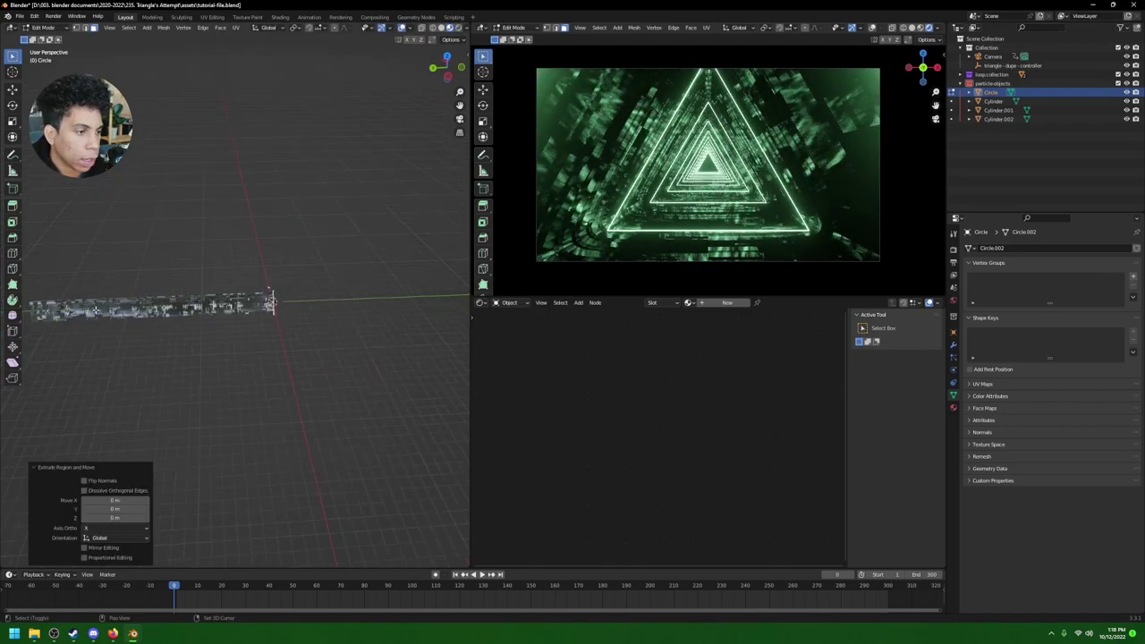
pyautogui.moveTo(271, 302); pyautogui.dragTo(375, 313, button='middle')
pyautogui.press('e')
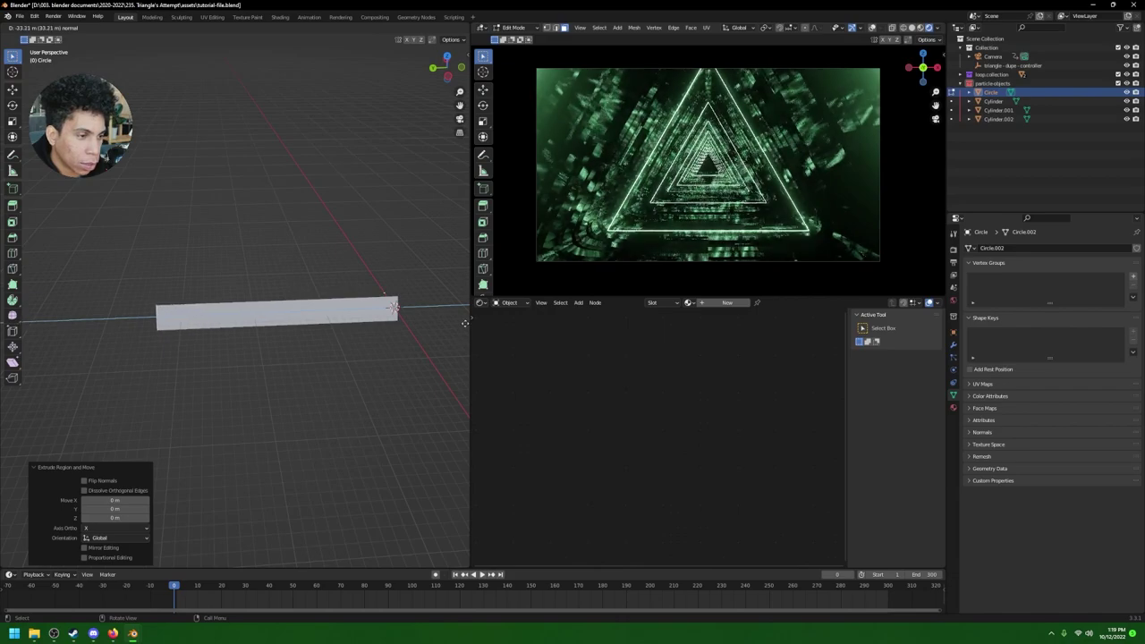
pyautogui.click(465, 324)
# Step: From the top view, move the prism's far end face along the Y axis to meet the tunnel's end
pyautogui.press('KP_7')
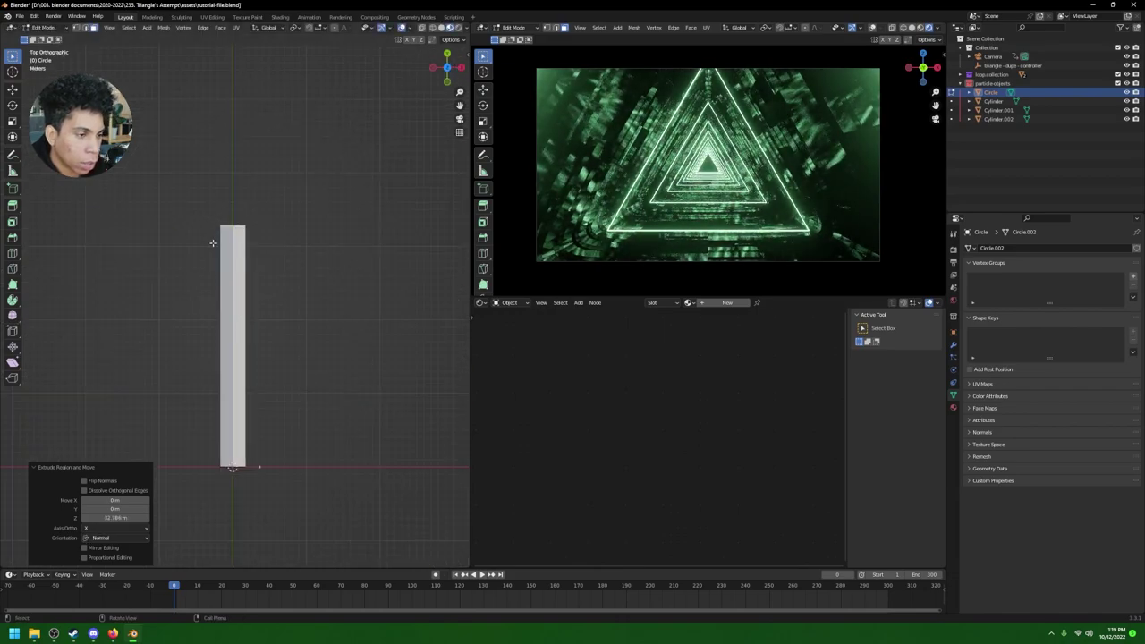
pyautogui.scroll(10, 274, 230)
pyautogui.keyDown('shift'); pyautogui.moveTo(339, 220); pyautogui.dragTo(333, 288, button='middle'); pyautogui.keyUp('shift')
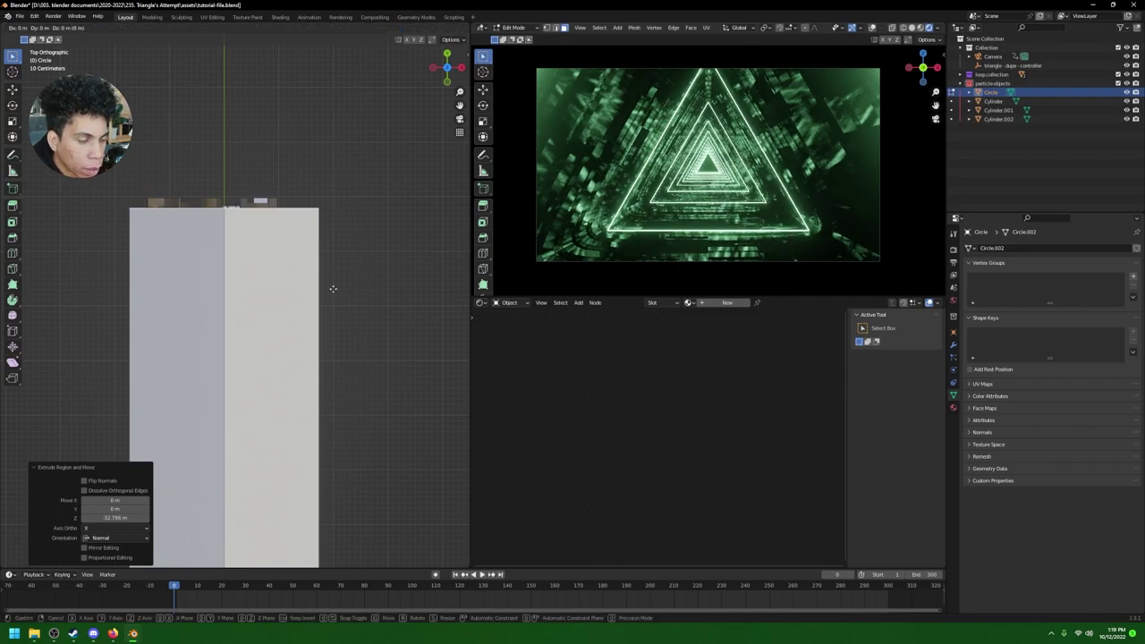
pyautogui.press('g')
pyautogui.press('y')
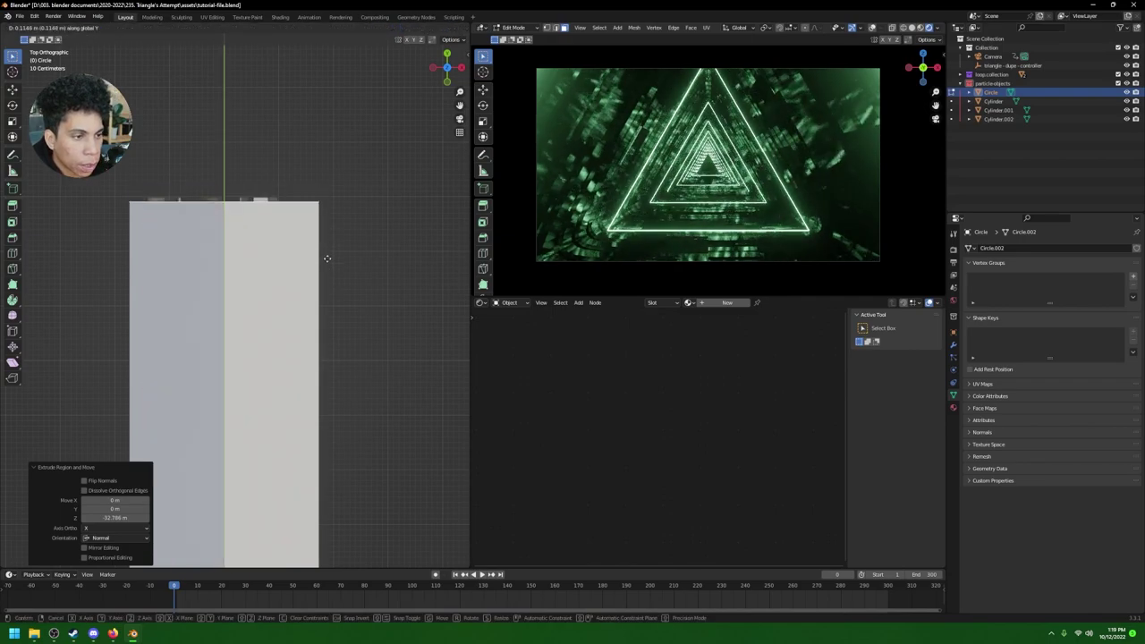
pyautogui.click(332, 244)
# Step: Delete the triangular faces at both ends of the prism, leaving an open tube, then return to Object Mode and deselect it
pyautogui.moveTo(358, 291); pyautogui.dragTo(4, 231, button='middle')
pyautogui.moveTo(219, 314); pyautogui.dragTo(280, 317, button='middle')
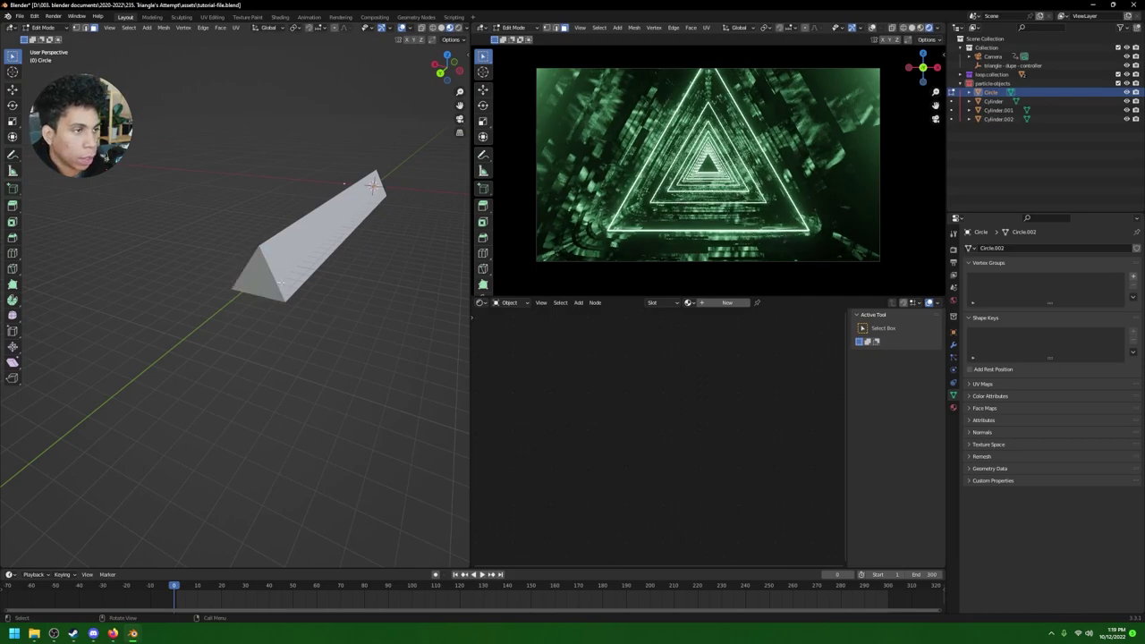
pyautogui.press('x')
pyautogui.click(271, 279)
pyautogui.moveTo(330, 260); pyautogui.dragTo(465, 340, button='middle')
pyautogui.press('x')
pyautogui.click(374, 360)
pyautogui.moveTo(216, 319); pyautogui.dragTo(263, 330, button='middle')
pyautogui.press('Tab')
pyautogui.click(356, 309)
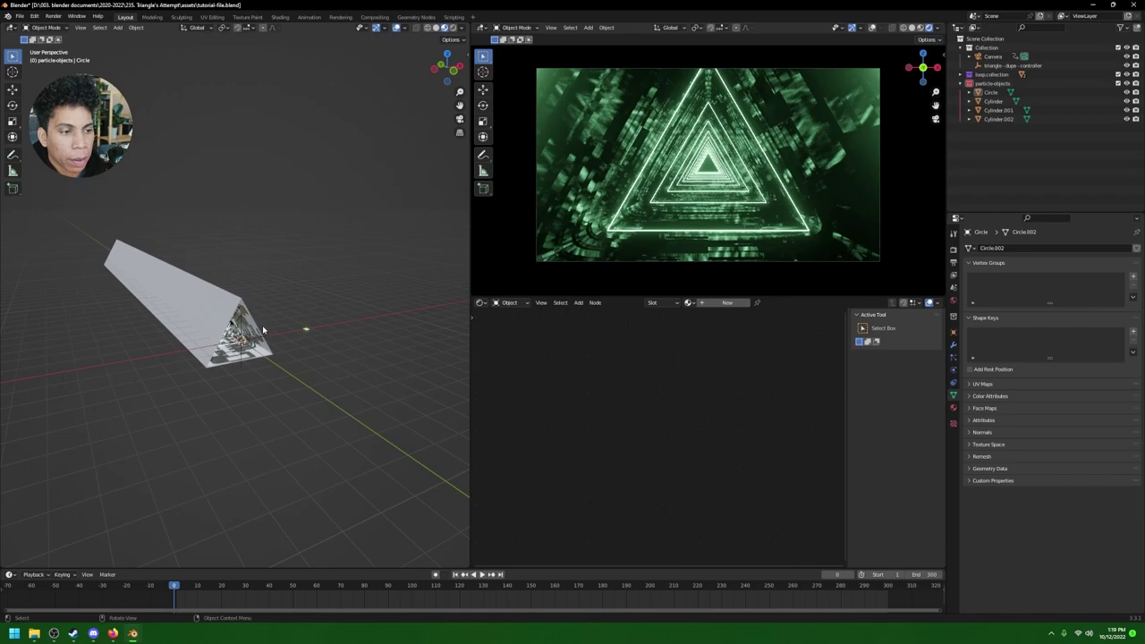
# Step: Rename the Circle tube object in the particle-objects collection to particle-container
pyautogui.click(991, 93)
pyautogui.click(991, 101)
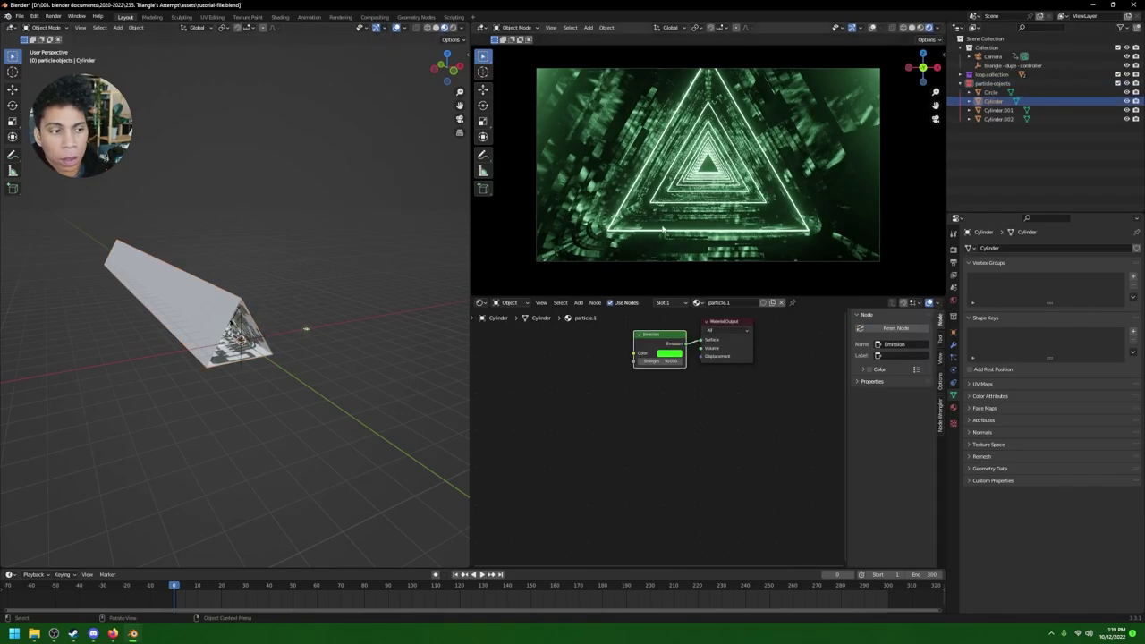
pyautogui.click(187, 300)
pyautogui.doubleClick(991, 92)
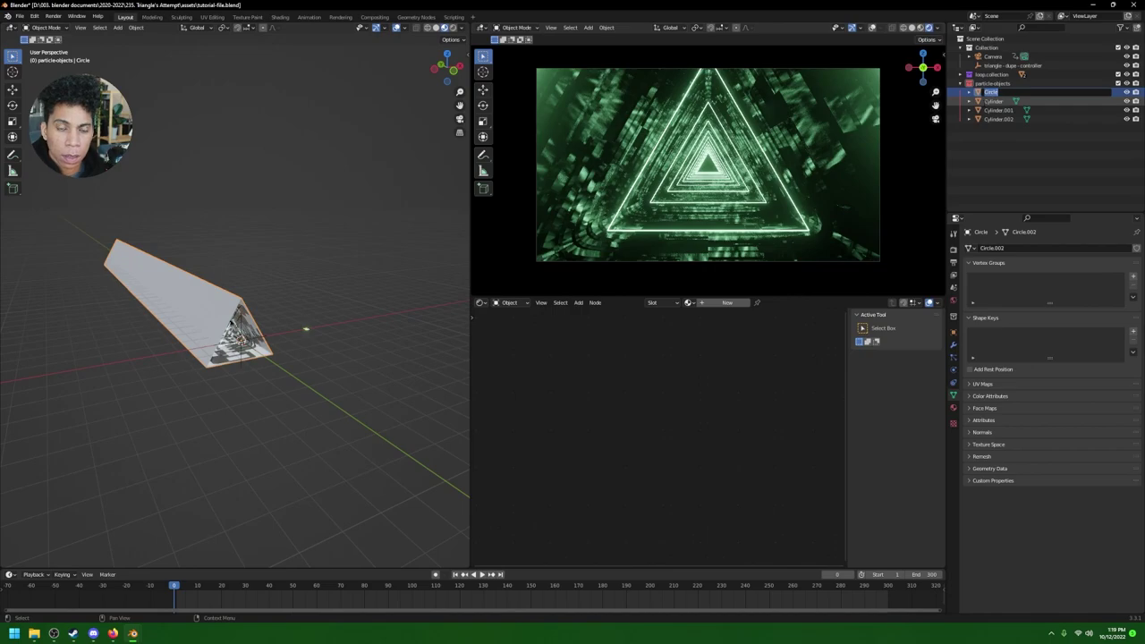
pyautogui.write('part')
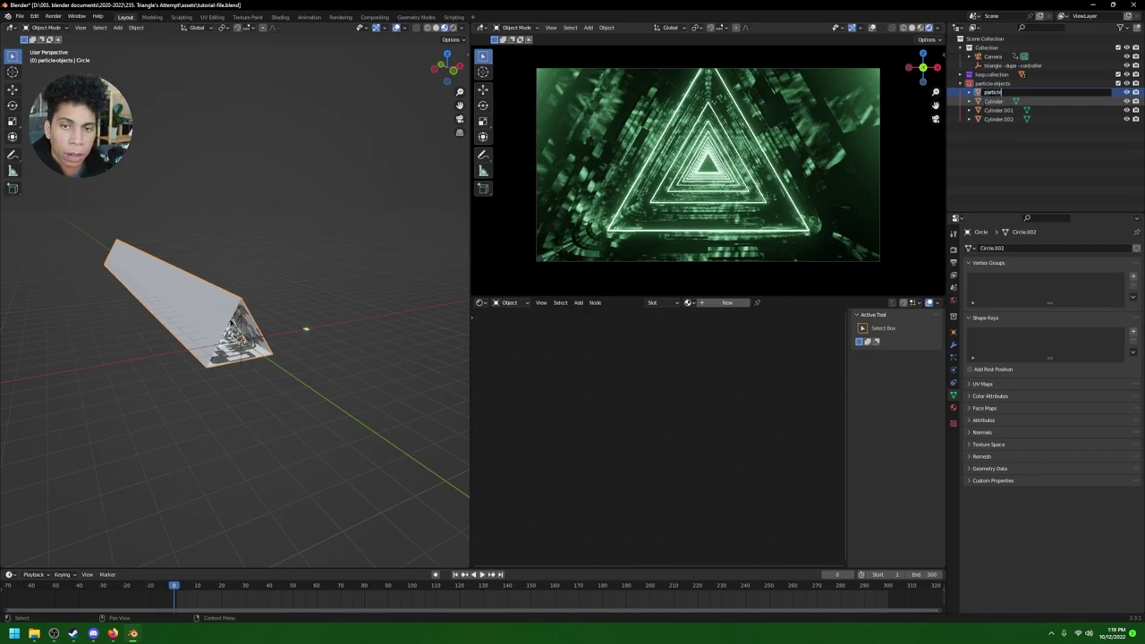
pyautogui.write('icle-container')
pyautogui.press('Return')
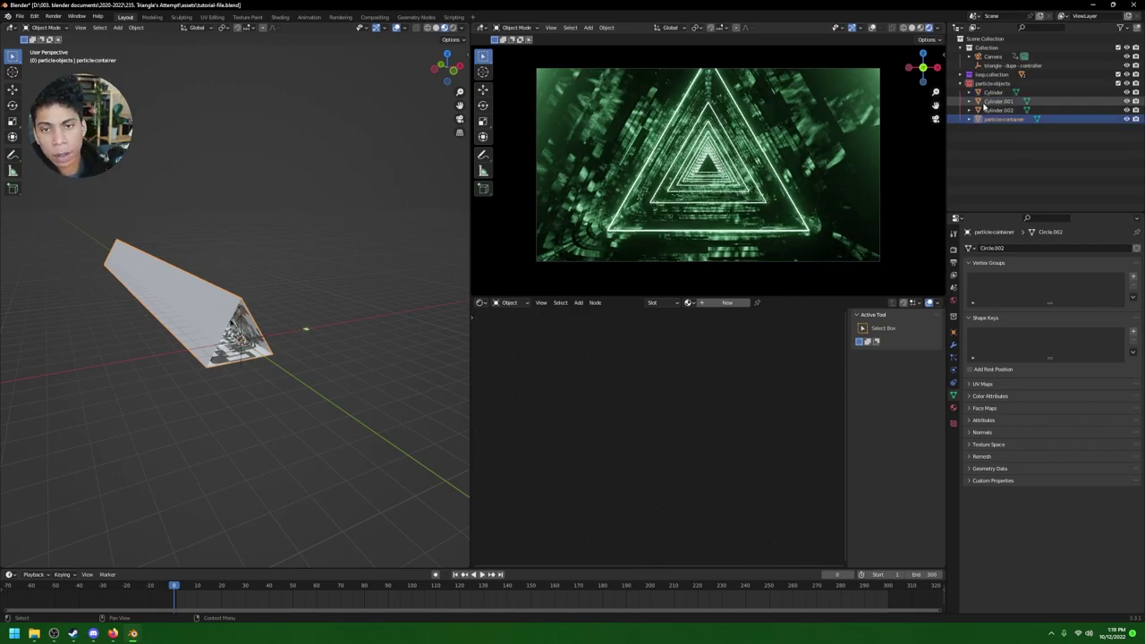
# Step: Create a new collection in the scene and name it "particle container"
pyautogui.rightClick(991, 153)
pyautogui.click(989, 152)
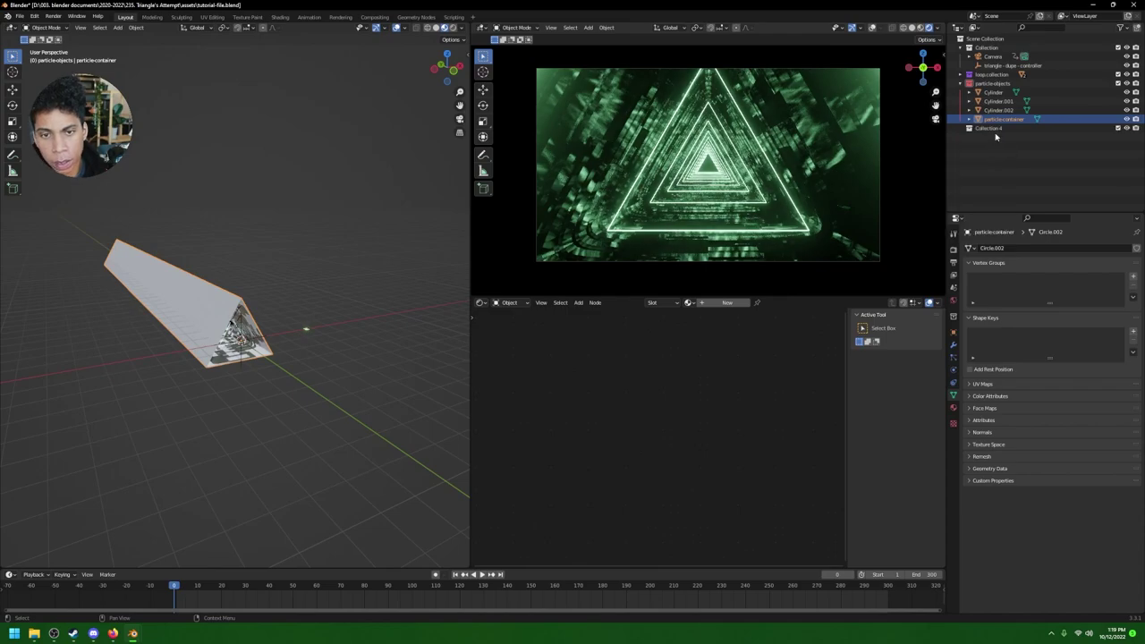
pyautogui.doubleClick(988, 127)
pyautogui.write('partic')
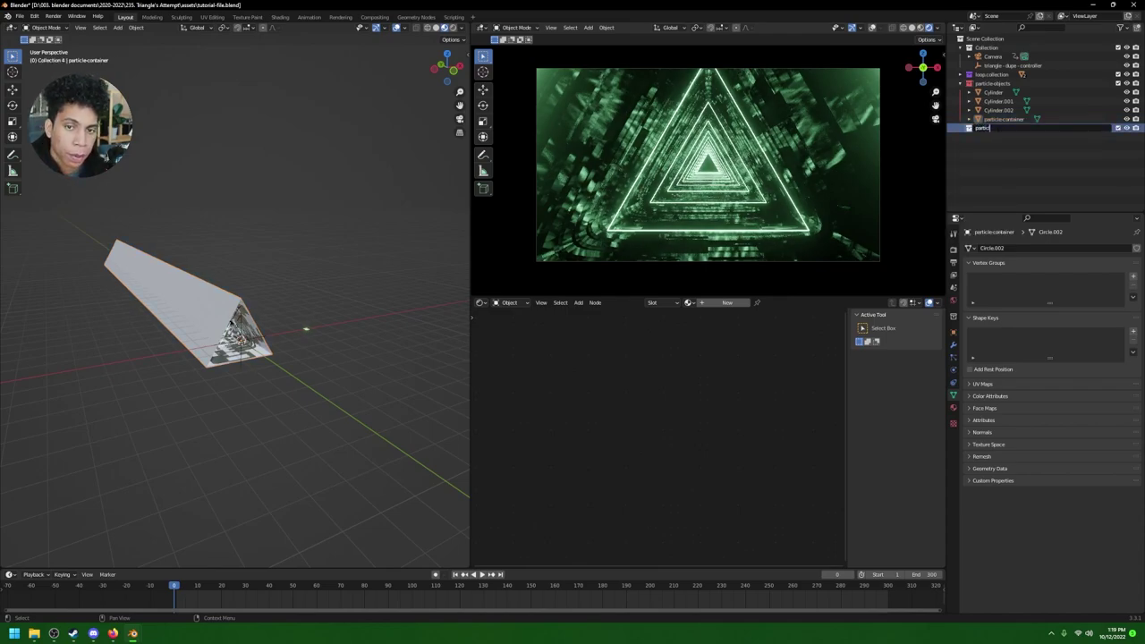
pyautogui.write('le container')
pyautogui.press('Return')
# Step: Move the particle-container object into the particle container collection and give that collection an orange colour tag
pyautogui.moveTo(993, 119); pyautogui.dragTo(1010, 131)
pyautogui.click(970, 85)
pyautogui.click(961, 84)
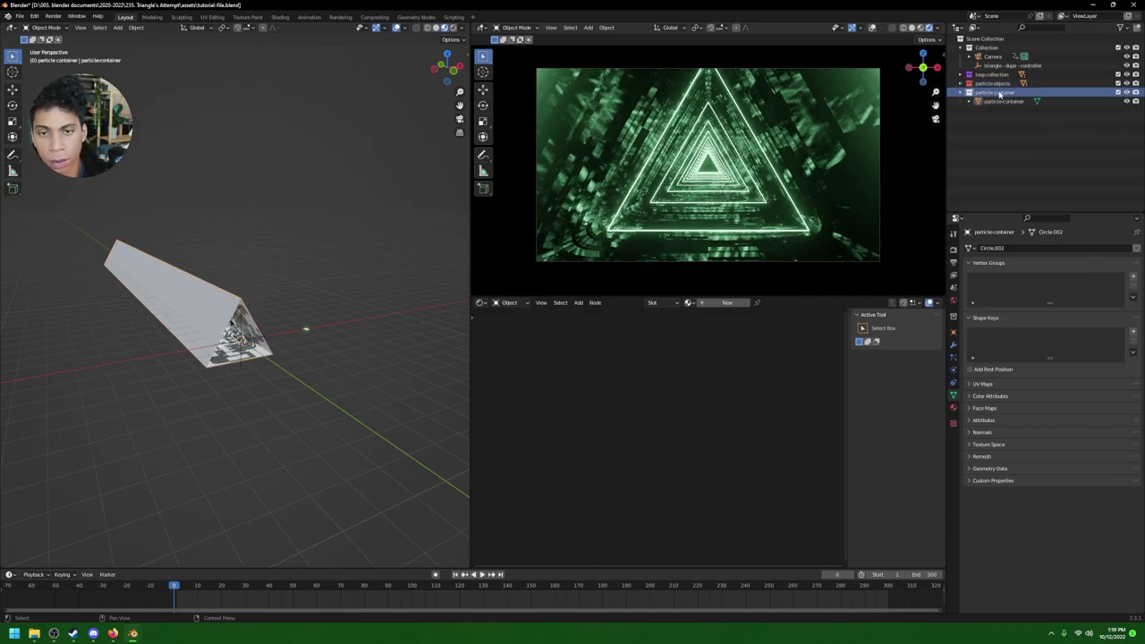
pyautogui.rightClick(993, 92)
pyautogui.click(981, 175)
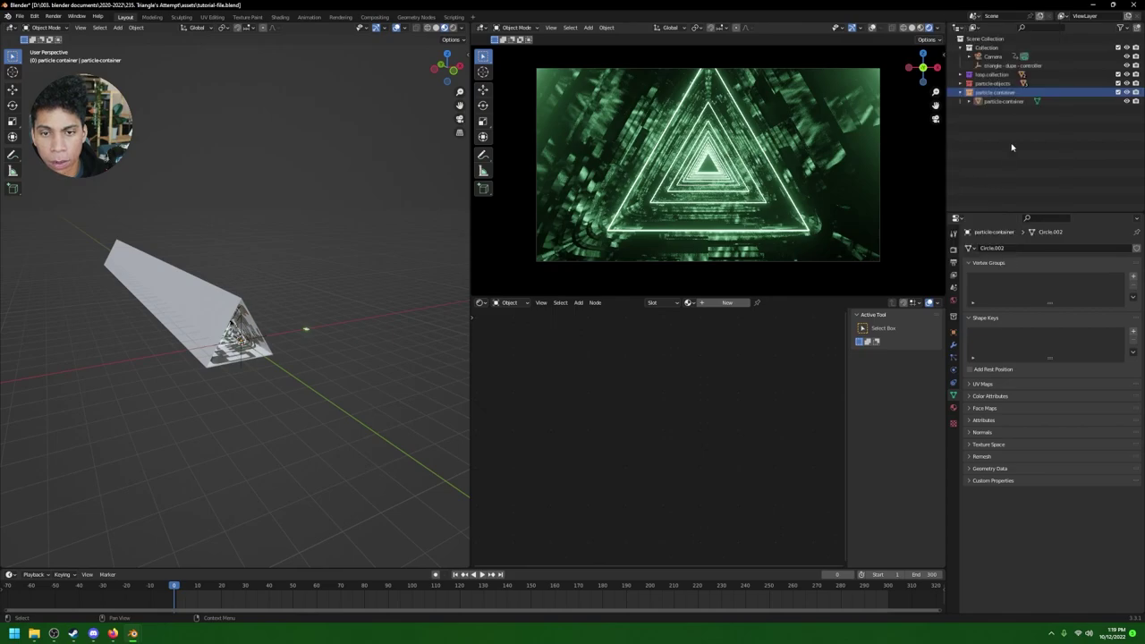
pyautogui.click(1009, 157)
# Step: Add a new emitter particle system to the particle-container tube
pyautogui.click(1002, 102)
pyautogui.moveTo(450, 355); pyautogui.dragTo(363, 345, button='middle')
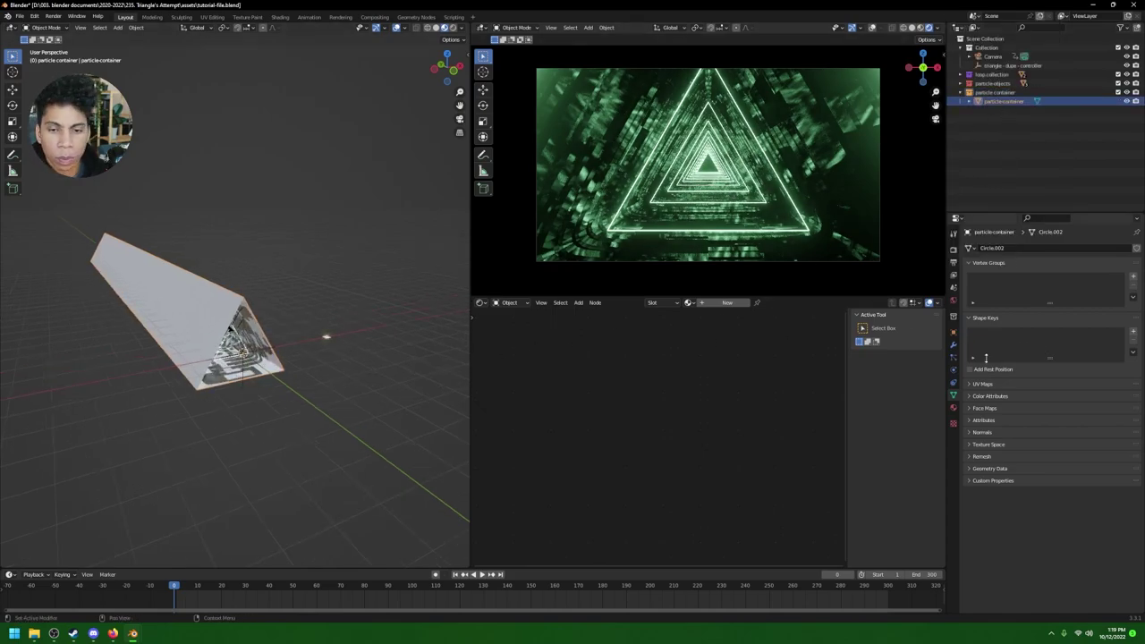
pyautogui.click(953, 357)
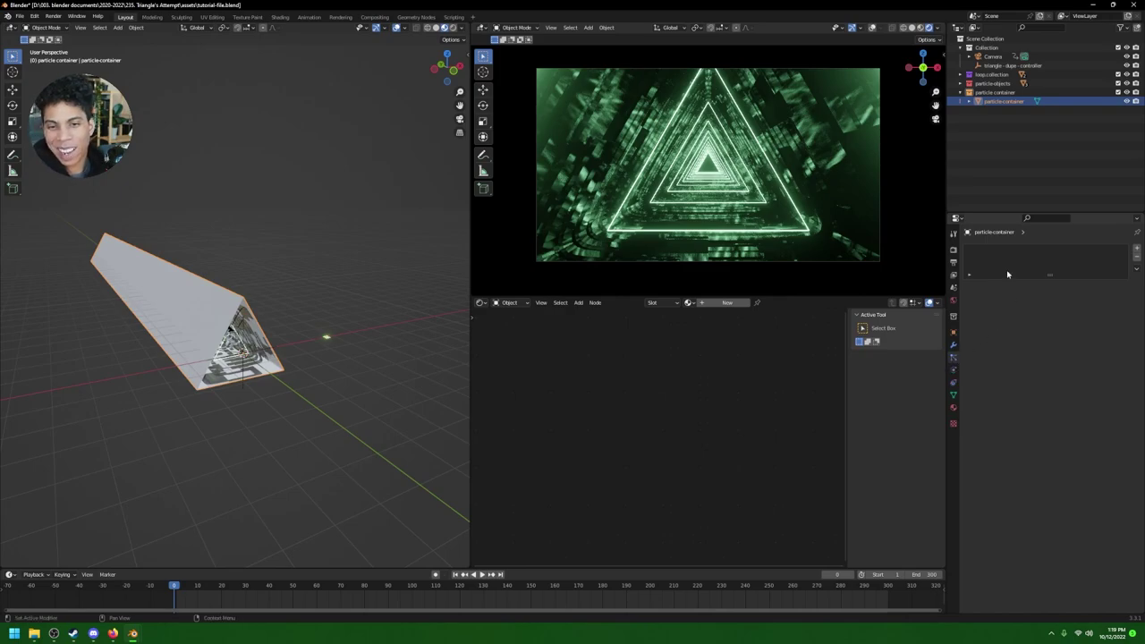
pyautogui.click(1137, 246)
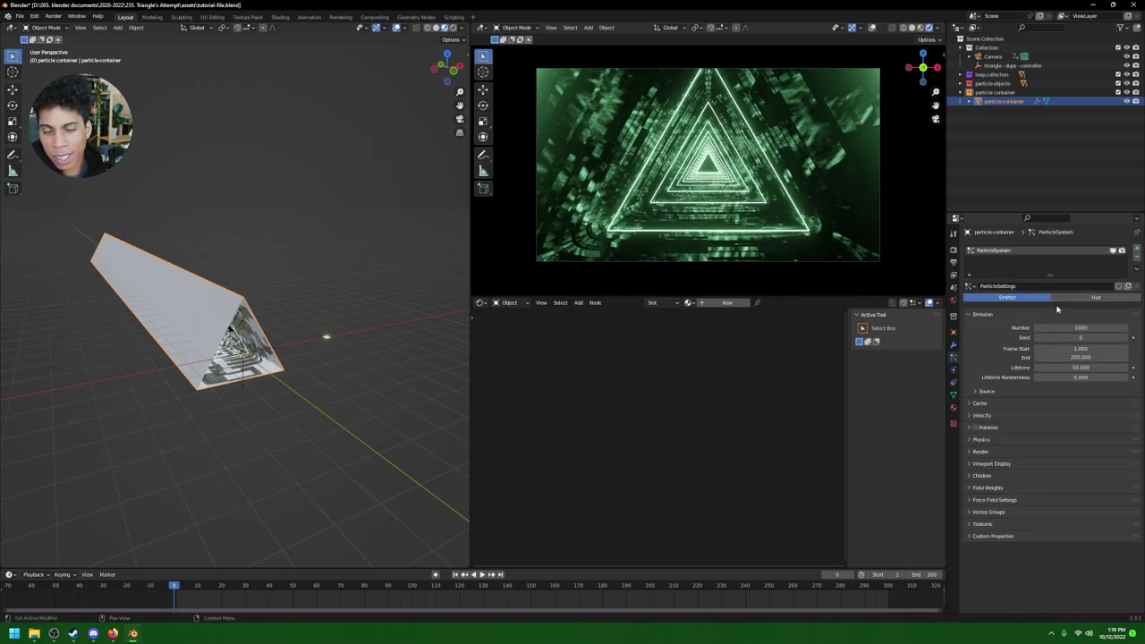
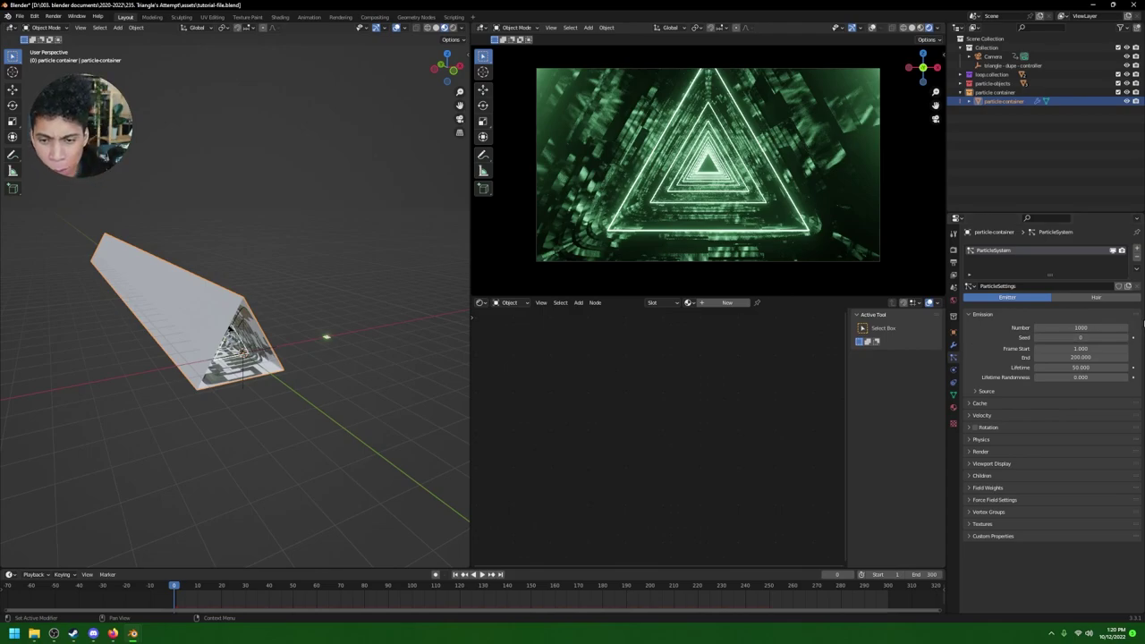
# Step: Set the particle emission to start at frame -1, end at frame 0 and have a lifetime of 300
pyautogui.click(1065, 349)
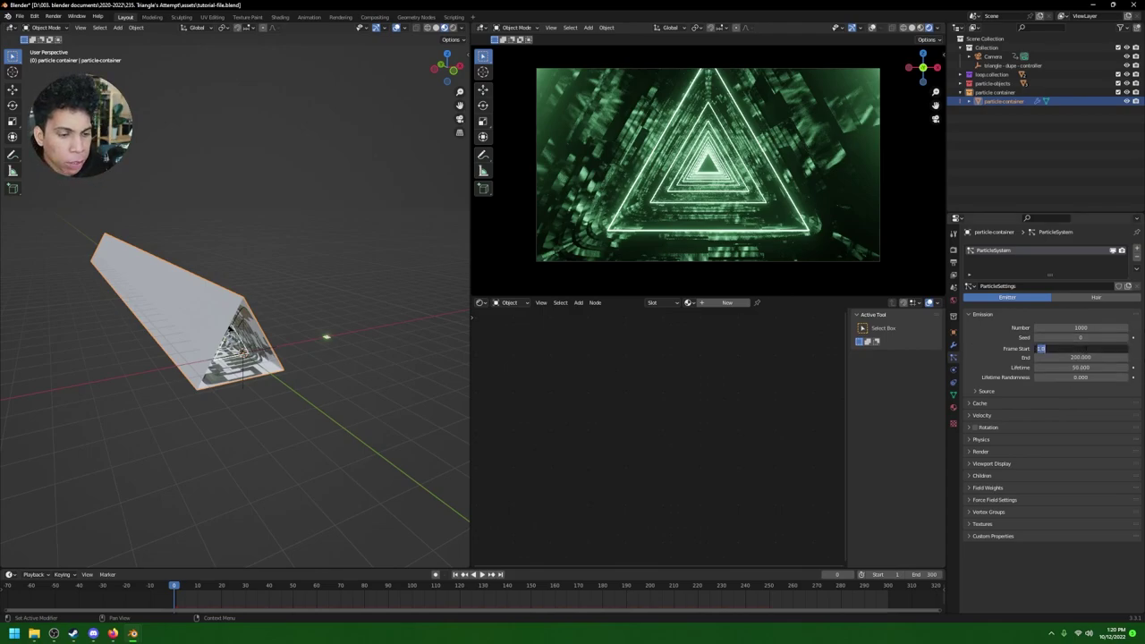
pyautogui.write('1')
pyautogui.press('Tab')
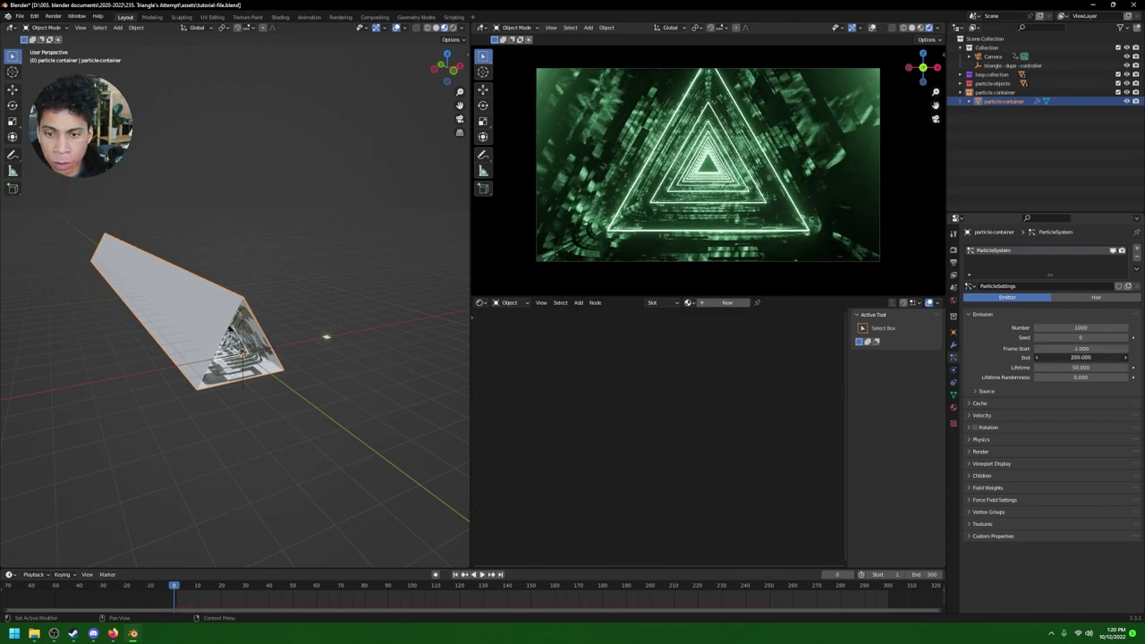
pyautogui.write('1')
pyautogui.press('Return')
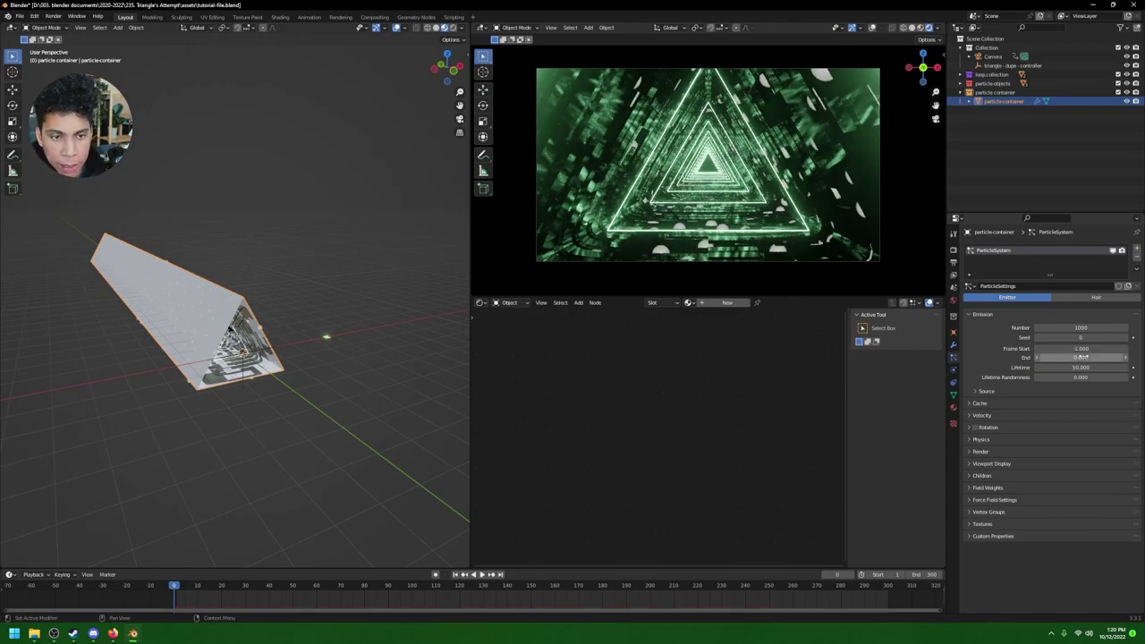
pyautogui.doubleClick(1081, 366)
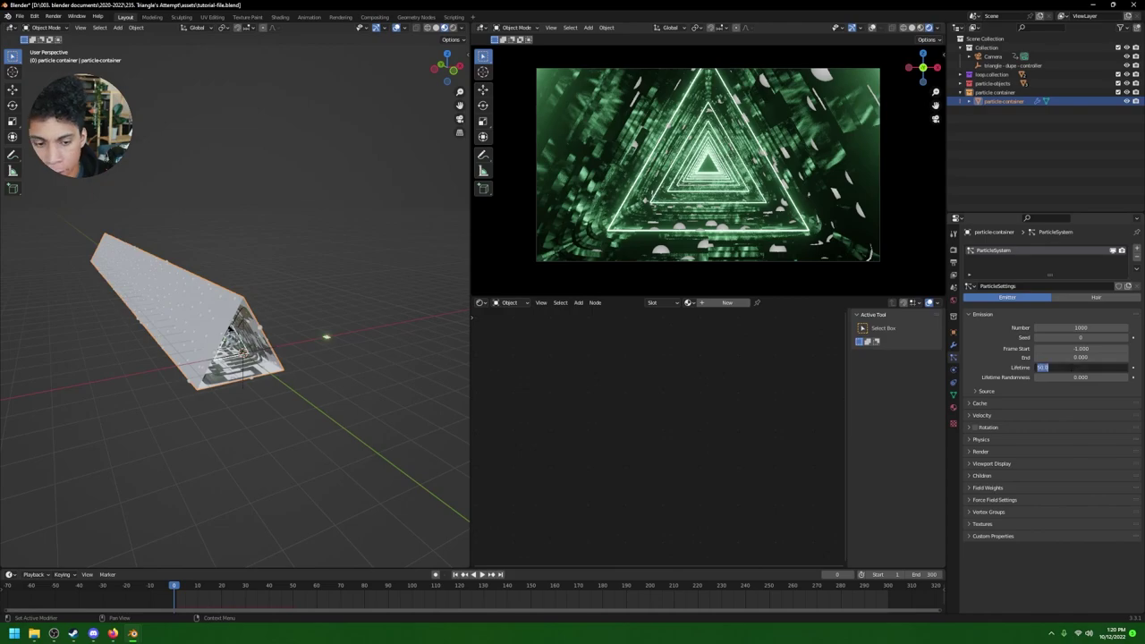
pyautogui.write('300')
pyautogui.press('Return')
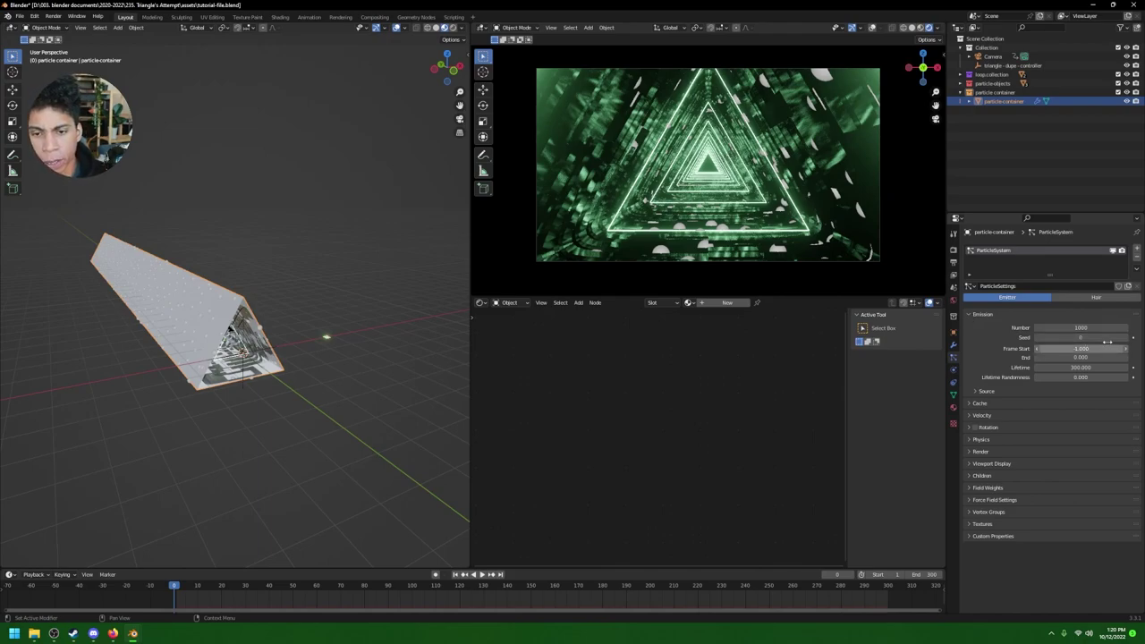
# Step: Enable rotation for the particles and set their orientation axis to Global X
pyautogui.click(975, 429)
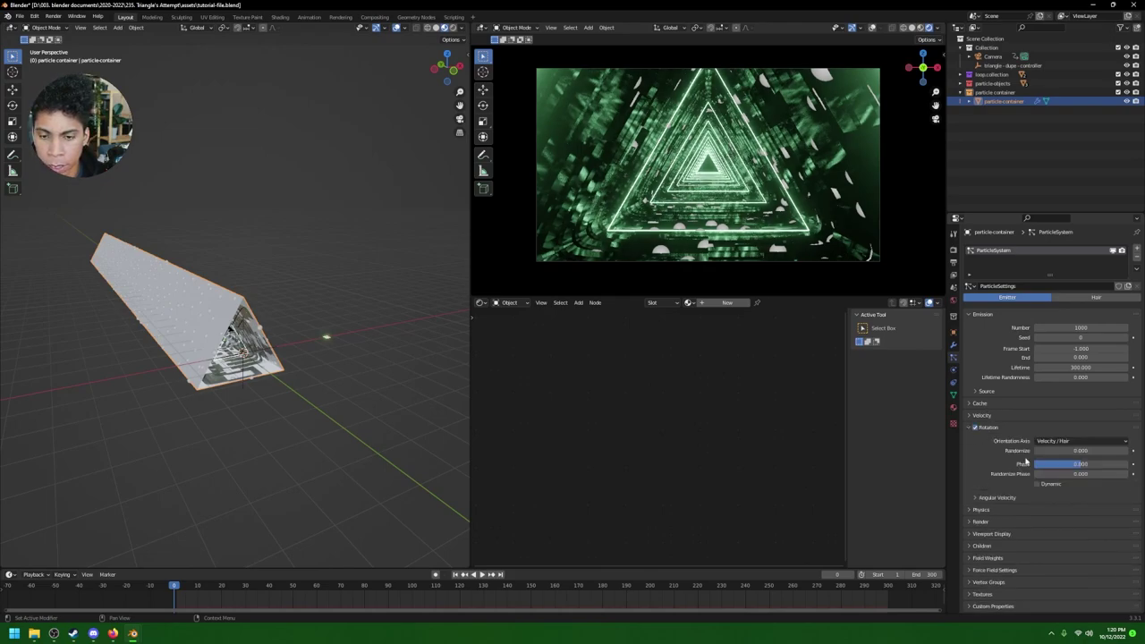
pyautogui.click(1073, 441)
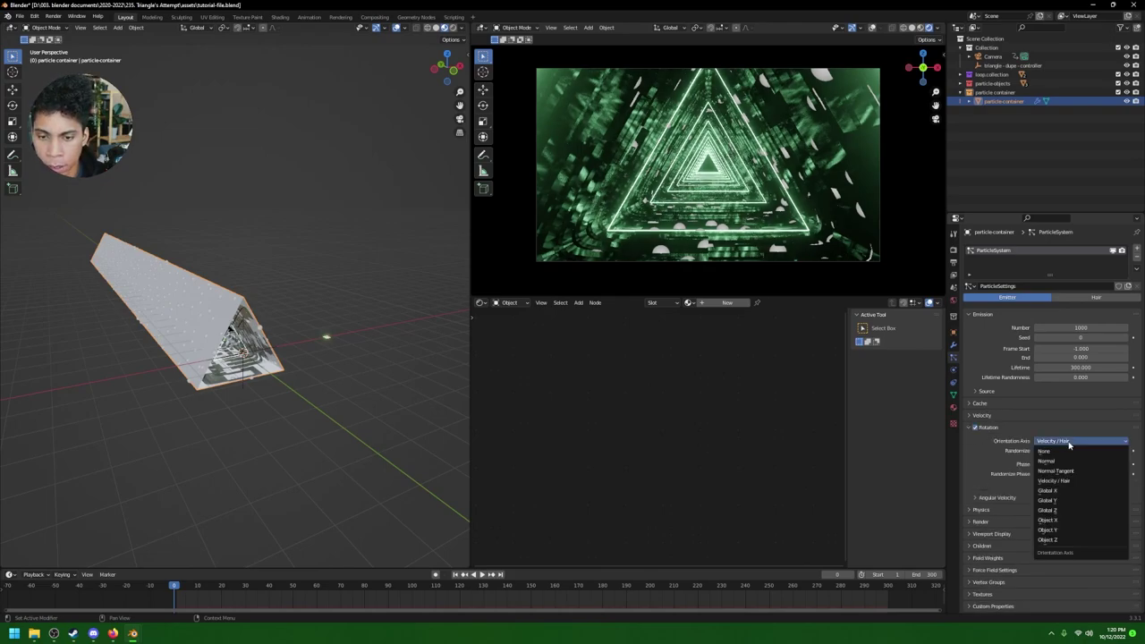
pyautogui.click(1082, 493)
pyautogui.click(1077, 442)
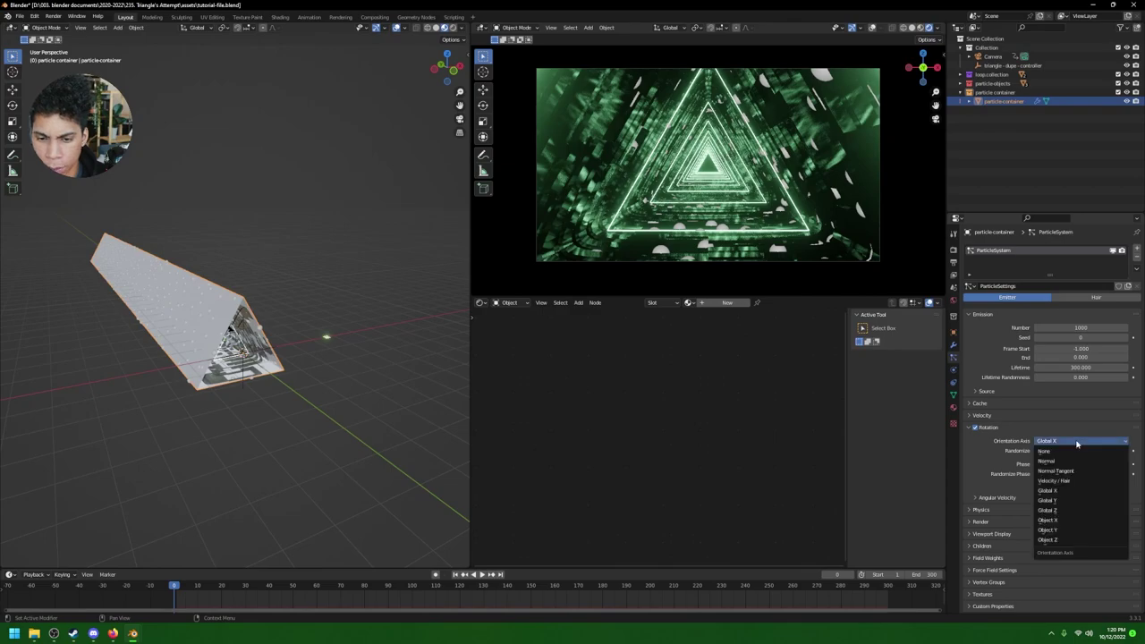
pyautogui.click(1059, 490)
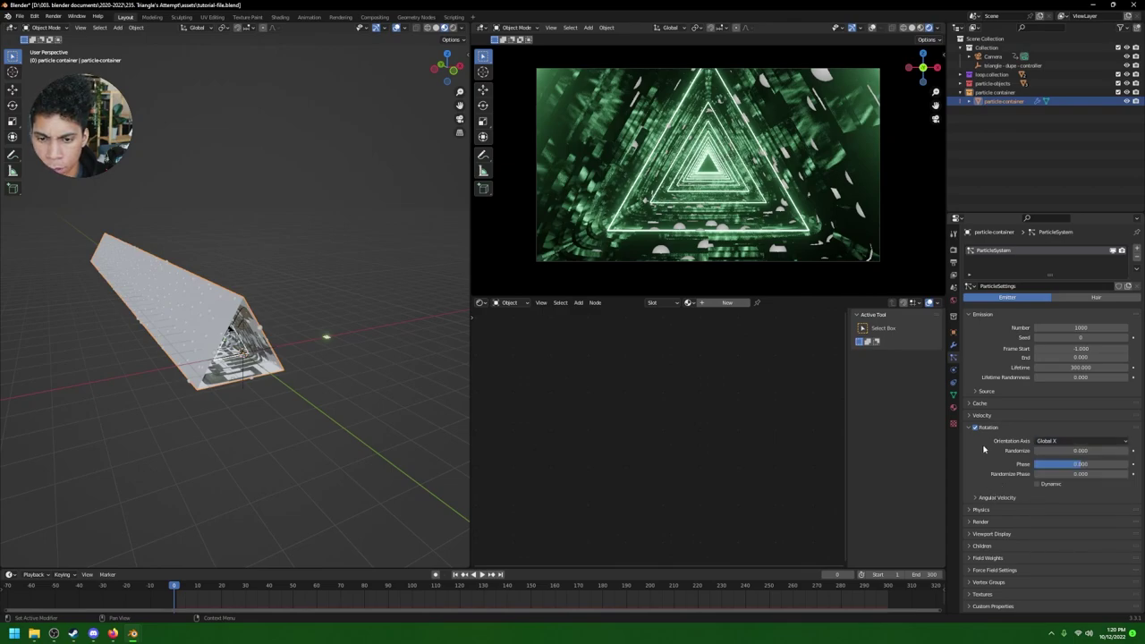
pyautogui.click(981, 510)
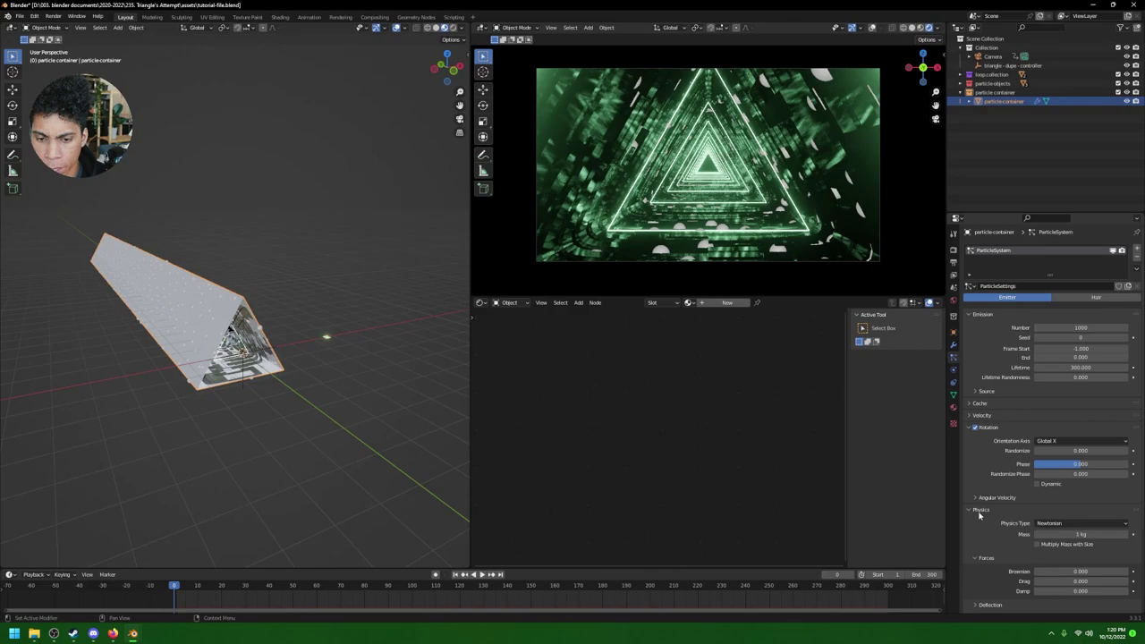
pyautogui.scroll(-3, 984, 504)
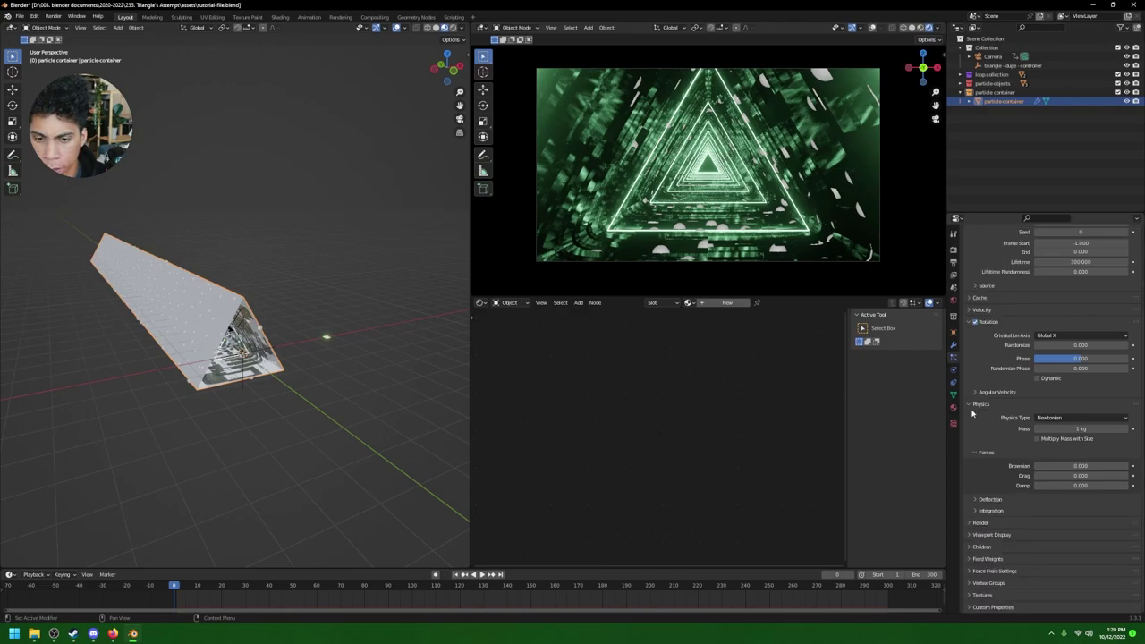
pyautogui.click(977, 404)
pyautogui.click(982, 522)
pyautogui.scroll(-2, 993, 500)
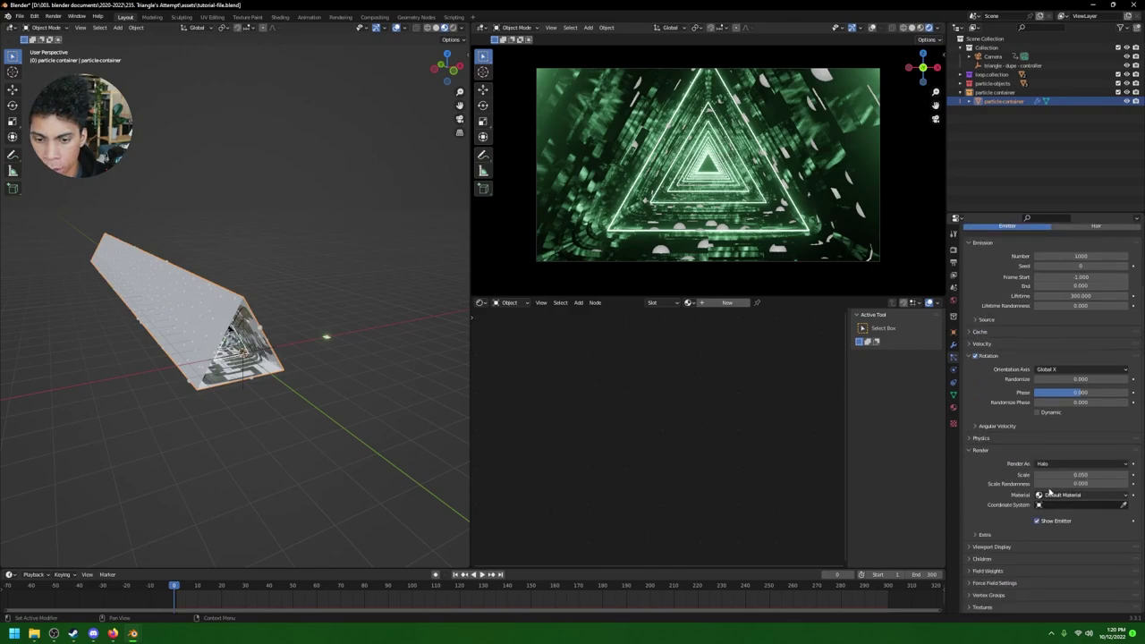
pyautogui.click(982, 452)
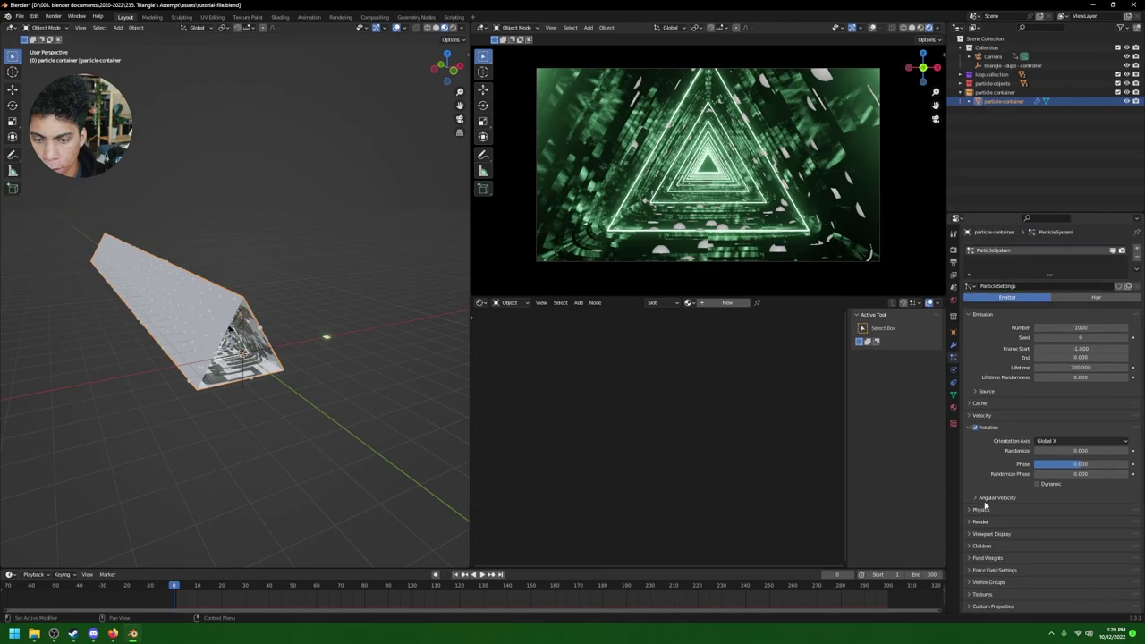
# Step: Expand the render and viewport display settings, and set the particle field weights for Gravity, All and Force to 0
pyautogui.click(981, 521)
pyautogui.scroll(-2, 998, 537)
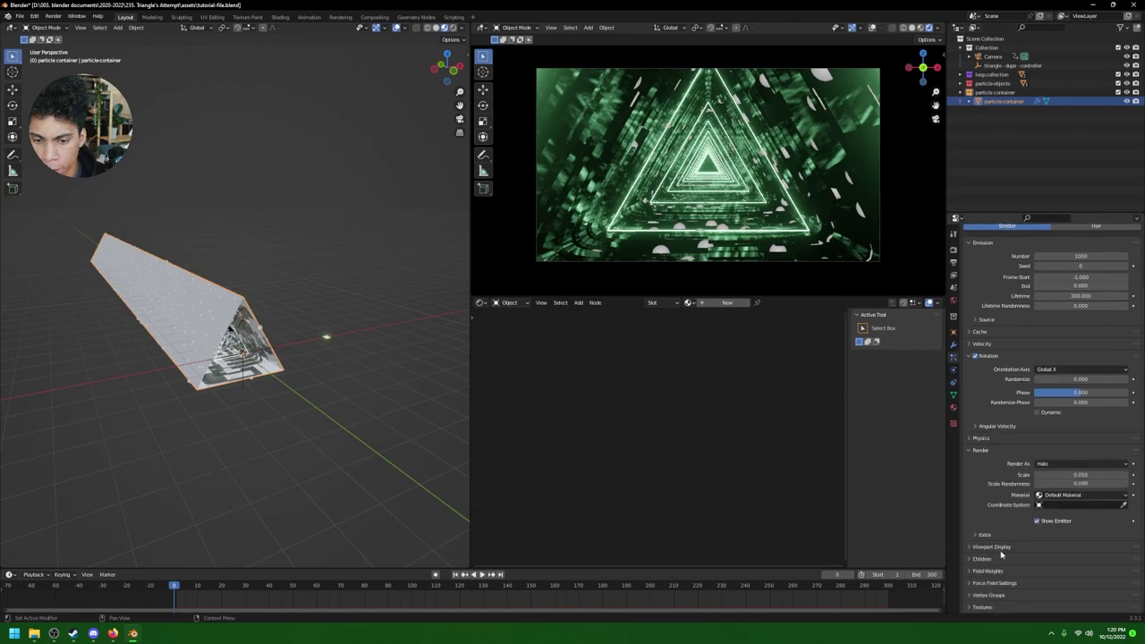
pyautogui.click(1003, 535)
pyautogui.scroll(-2, 1004, 541)
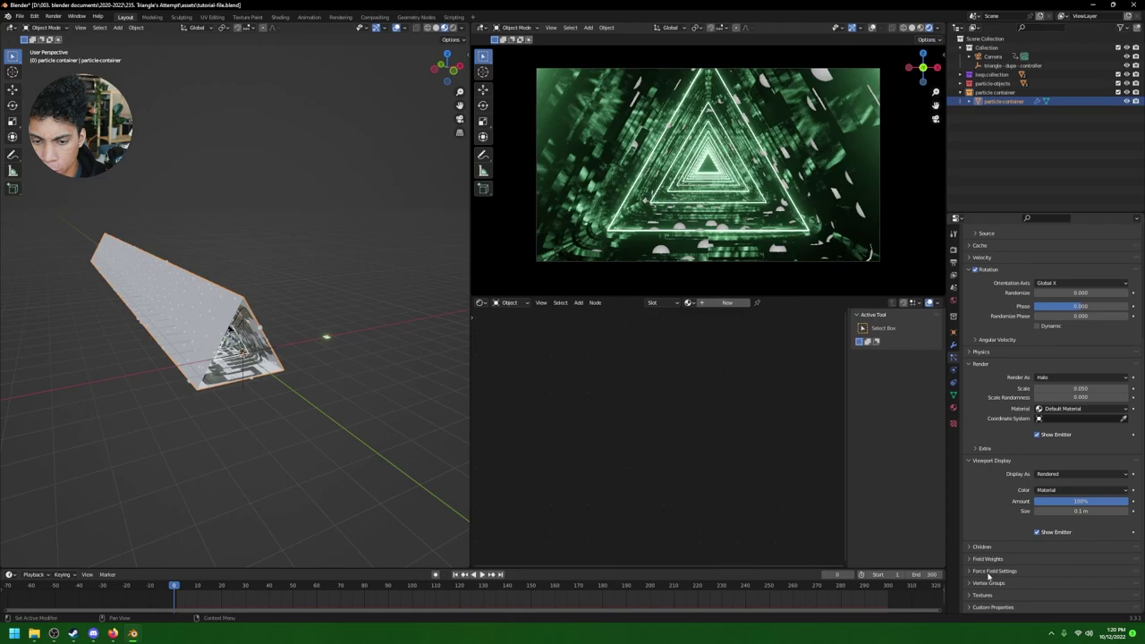
pyautogui.click(988, 558)
pyautogui.scroll(-3, 1011, 541)
pyautogui.scroll(-1, 1013, 538)
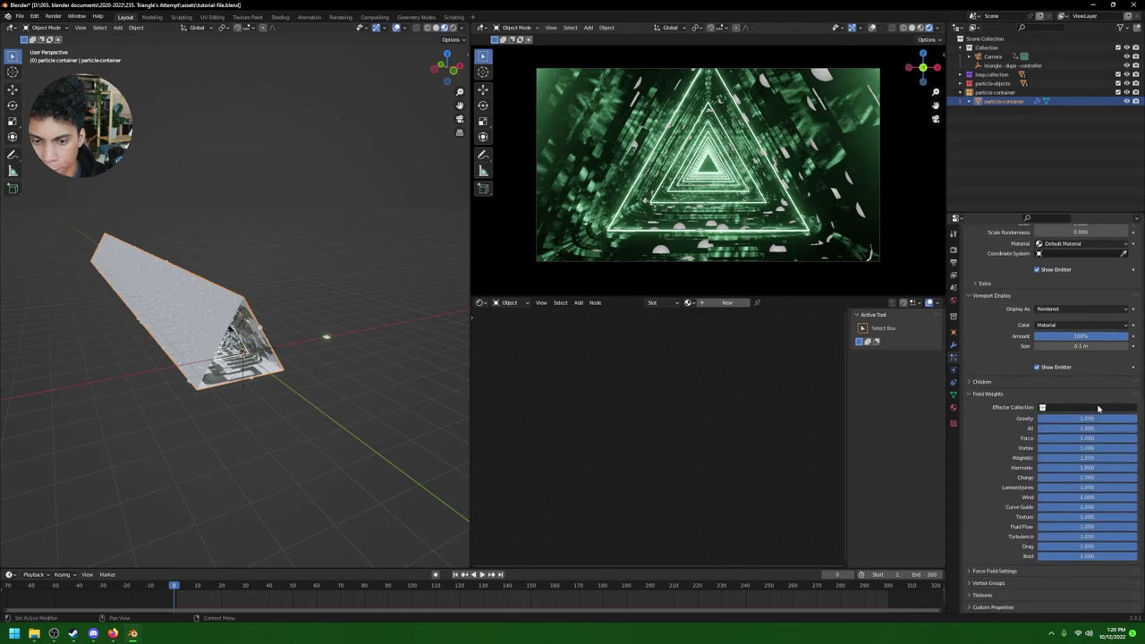
pyautogui.click(1093, 419)
pyautogui.click(984, 418)
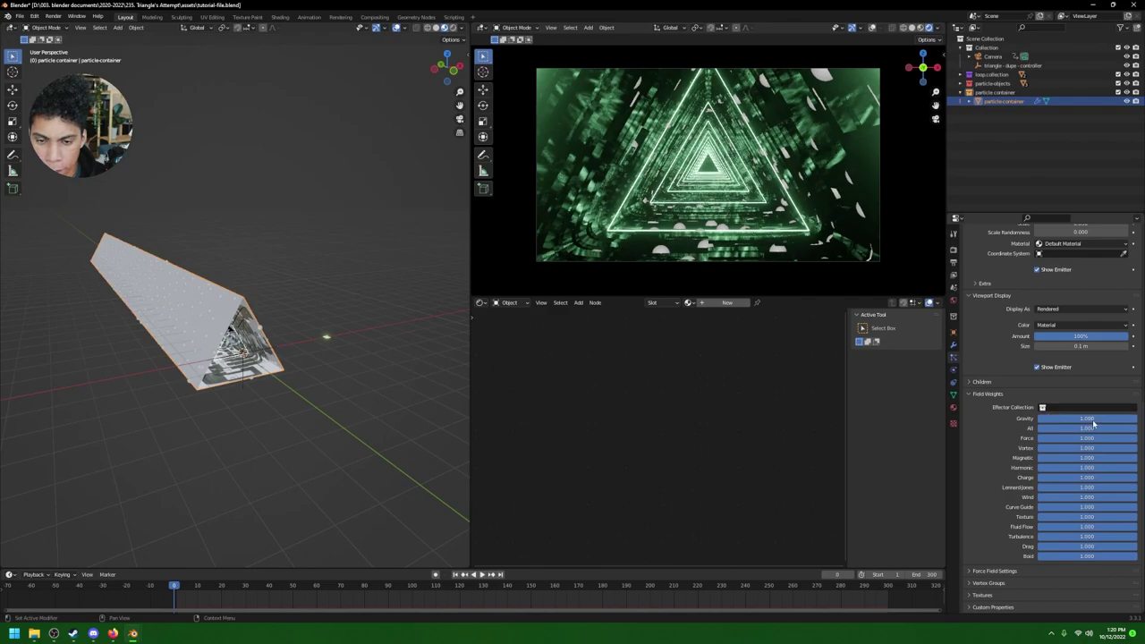
pyautogui.moveTo(1086, 419); pyautogui.dragTo(1087, 439)
pyautogui.write('0')
pyautogui.press('Return')
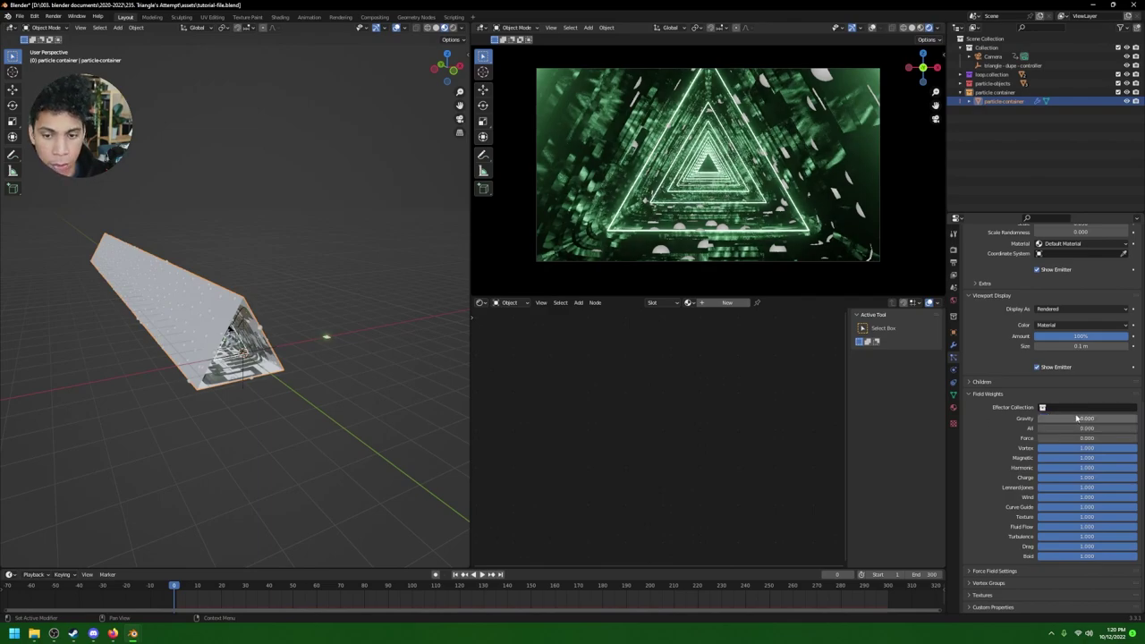
# Step: Restore the Force field weight to 1 and collapse the field weights
pyautogui.click(1073, 438)
pyautogui.write('0')
pyautogui.press('Escape')
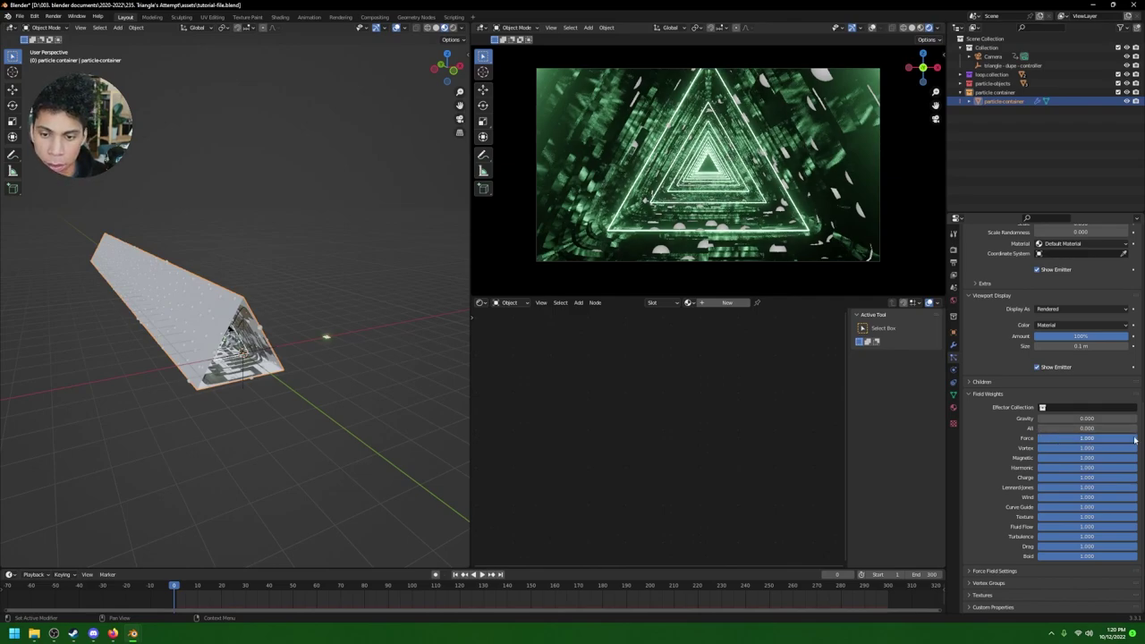
pyautogui.click(986, 394)
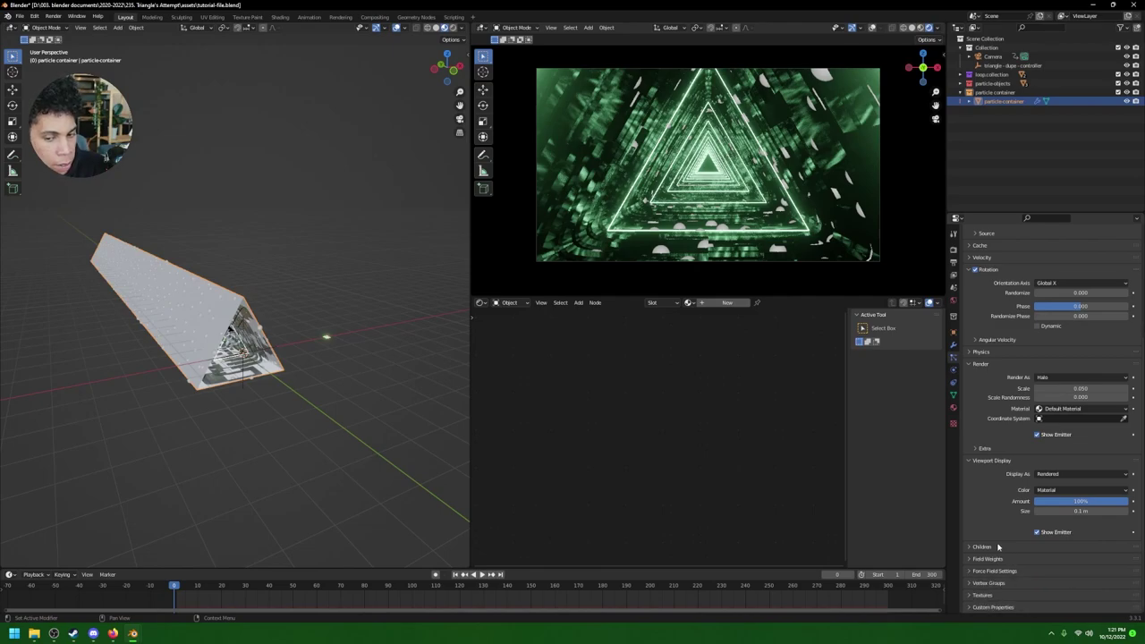
# Step: Set the particles to render as a Collection
pyautogui.click(1084, 474)
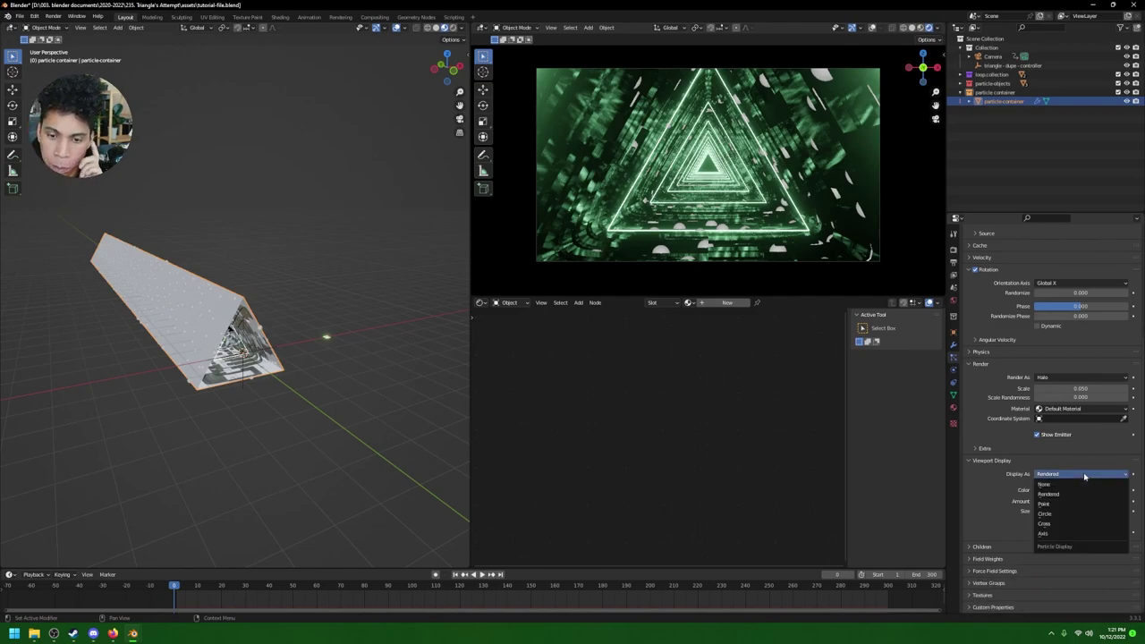
pyautogui.click(1059, 378)
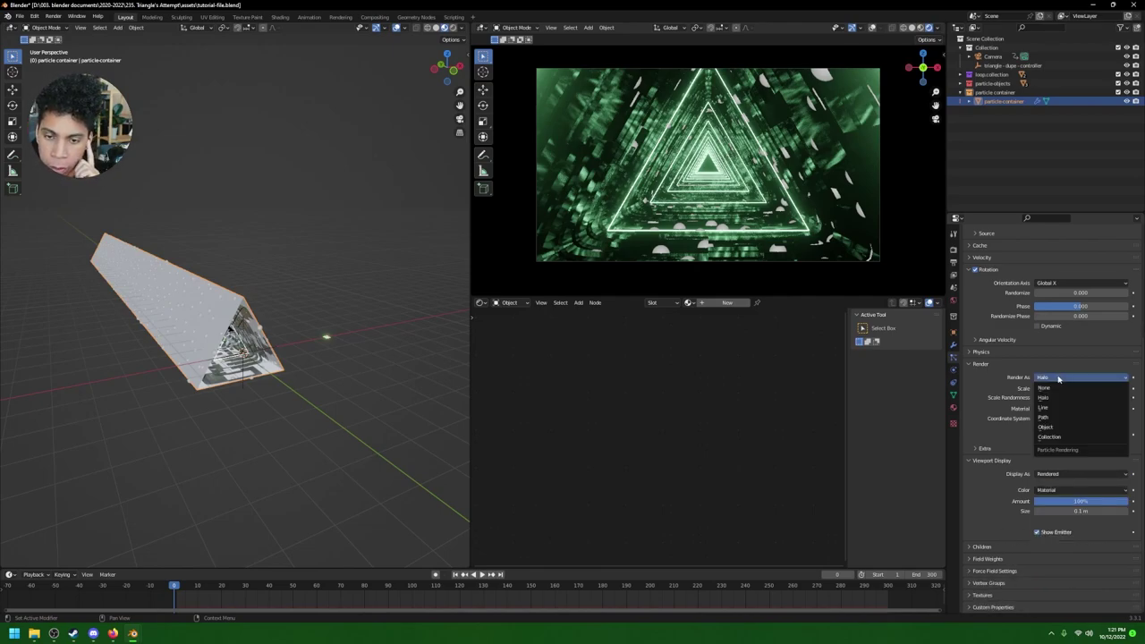
pyautogui.click(1068, 437)
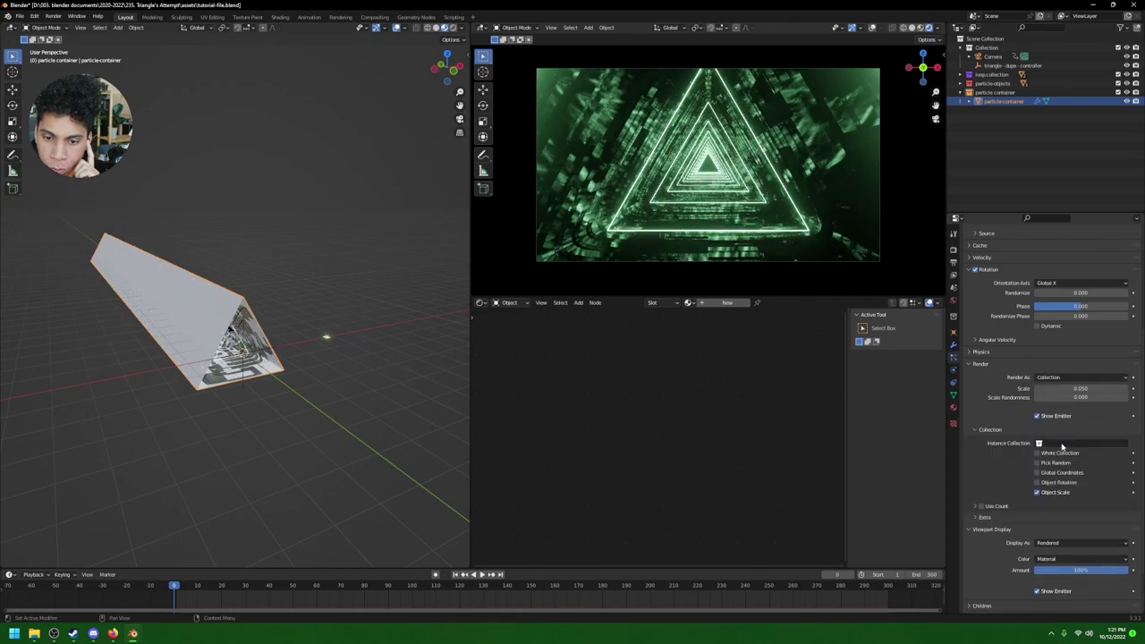
# Step: Set the particles' instance collection to particle-objects and their rotation orientation axis to Object X
pyautogui.click(1062, 444)
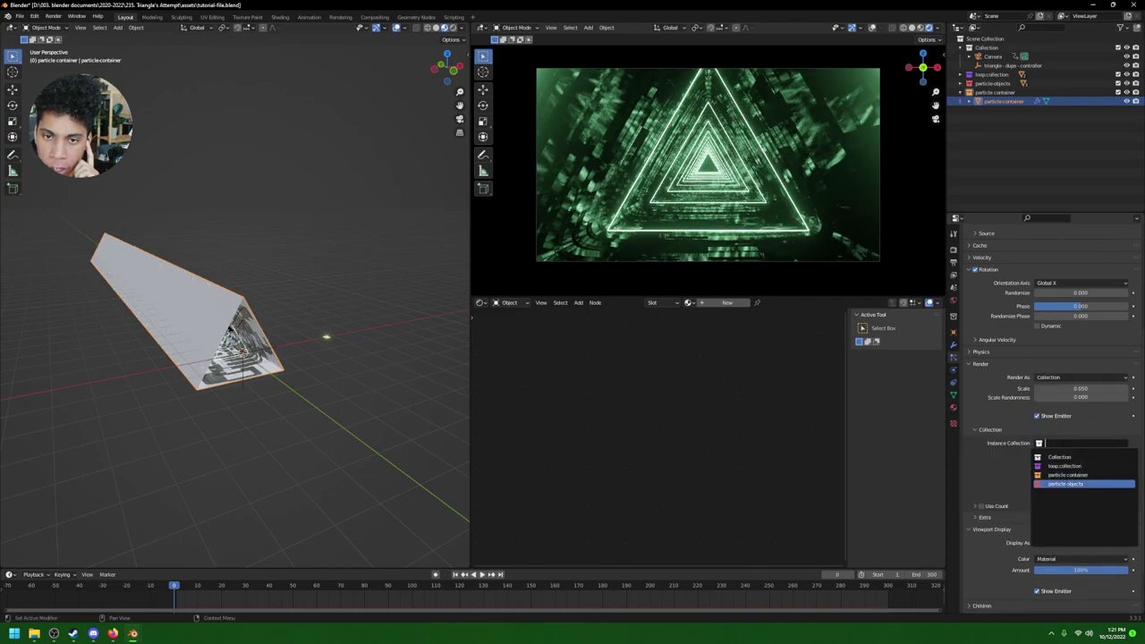
pyautogui.click(1067, 484)
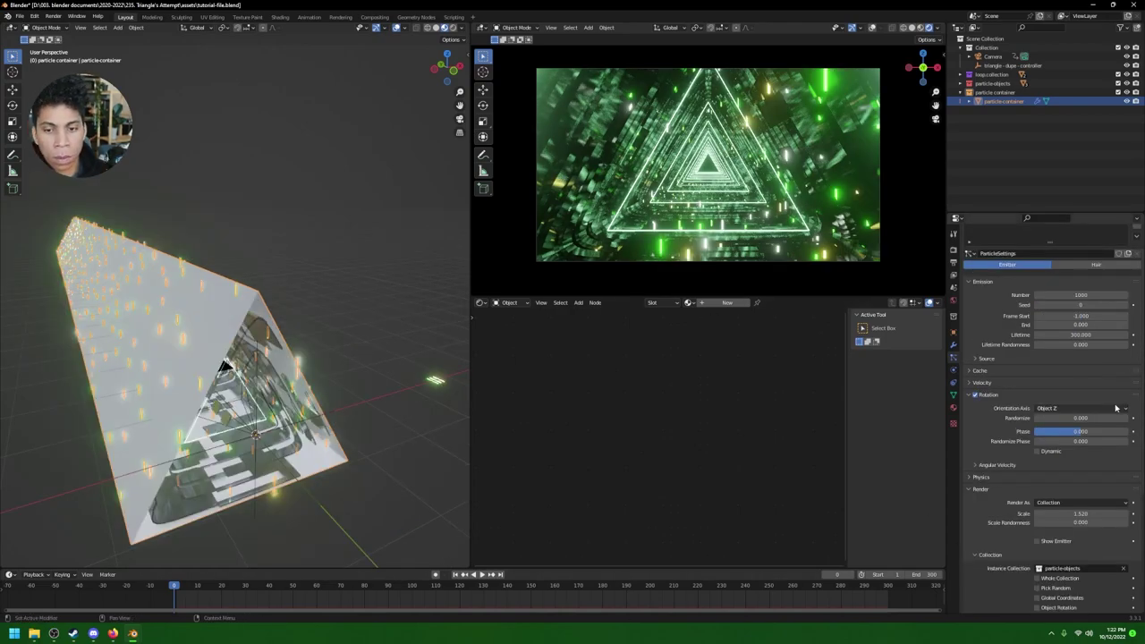
pyautogui.click(1079, 408)
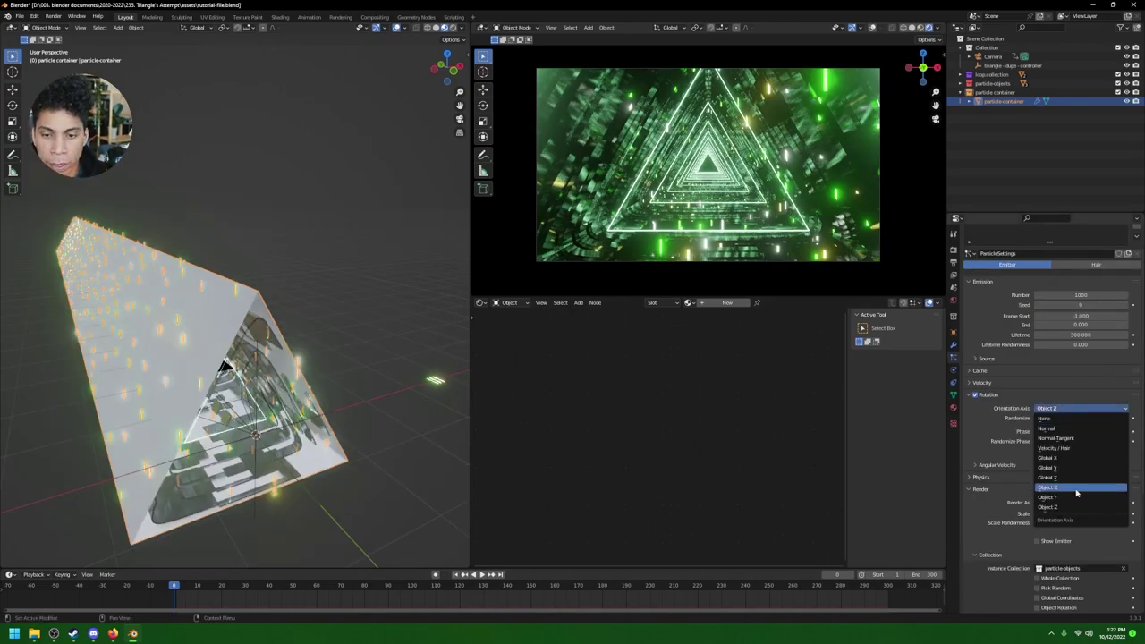
pyautogui.click(1077, 488)
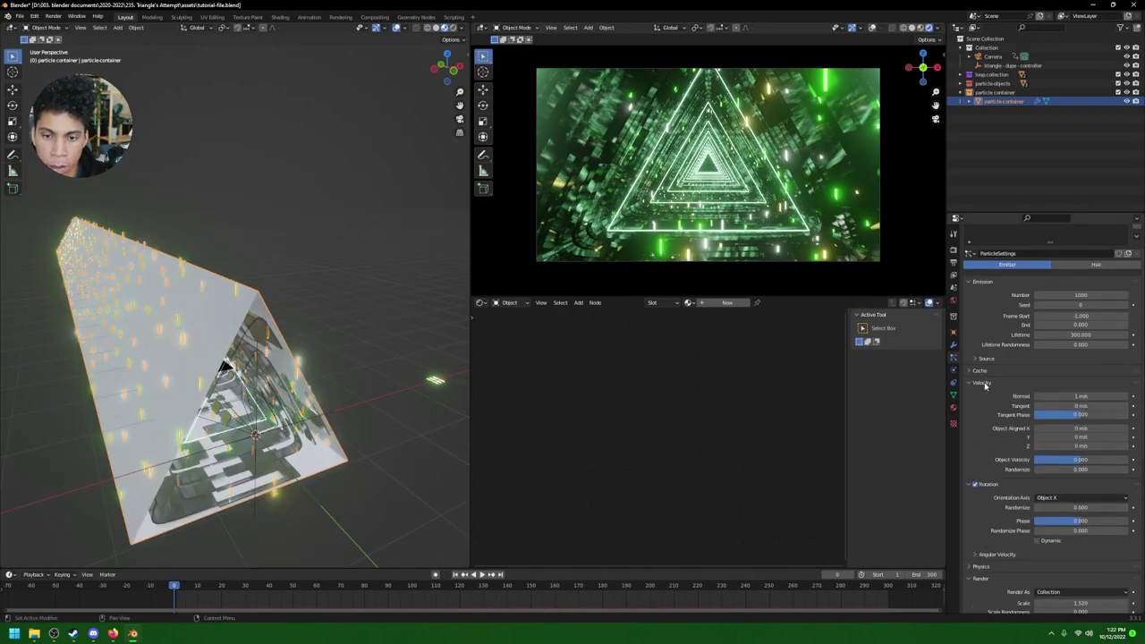
pyautogui.scroll(2, 987, 379)
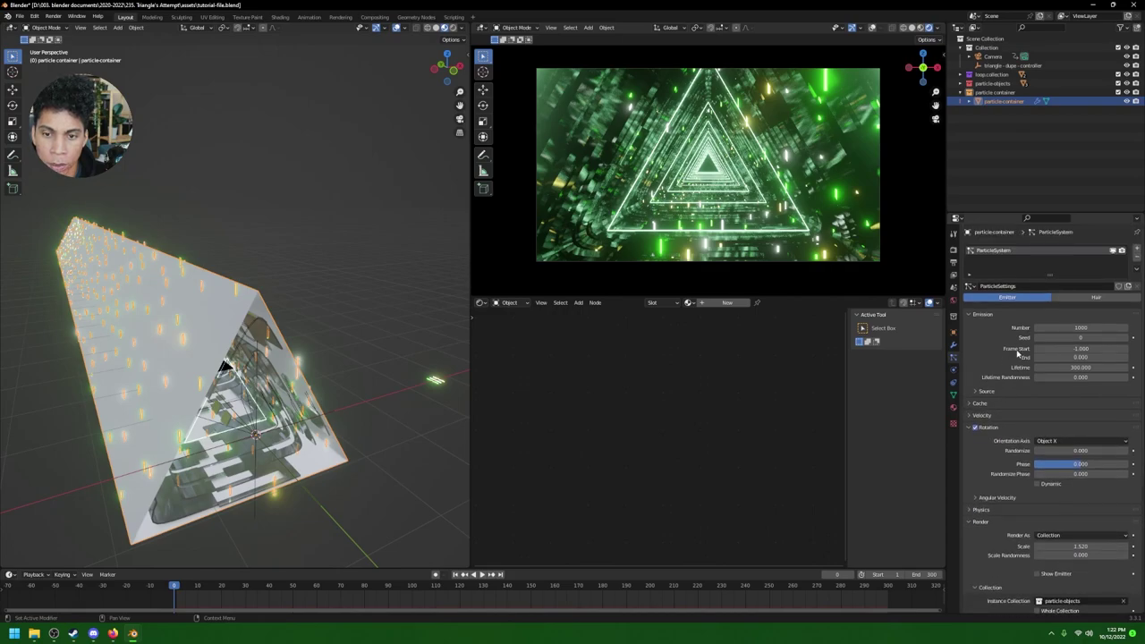
# Step: Set the particle source to emit from Volume and enable Use Modifier Stack
pyautogui.click(986, 390)
pyautogui.click(1077, 404)
pyautogui.click(1071, 435)
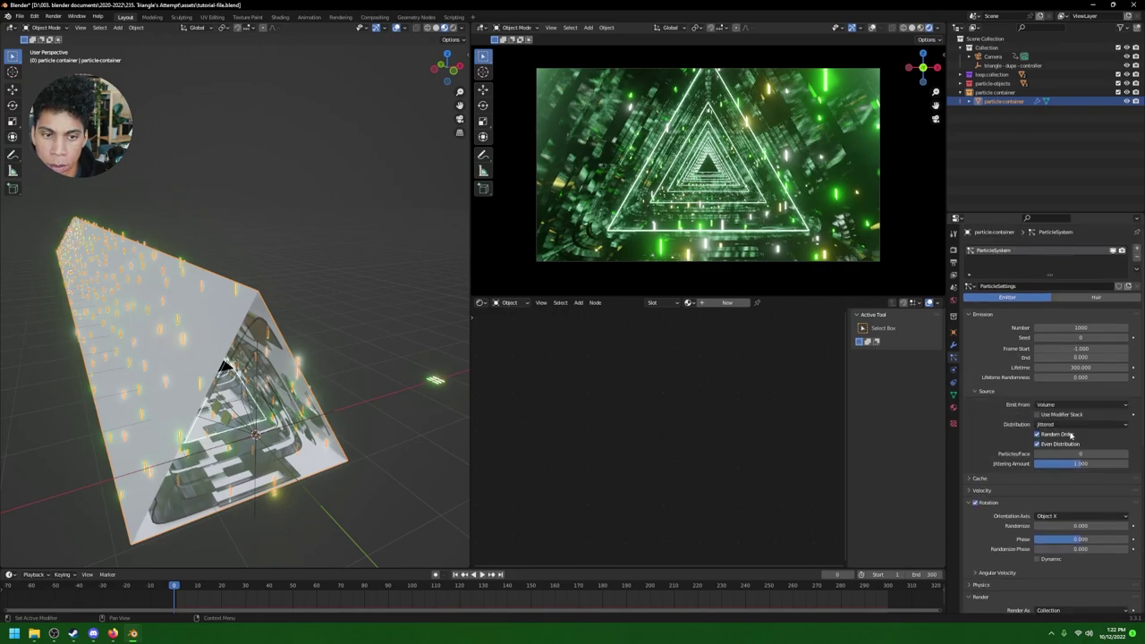
pyautogui.click(1037, 415)
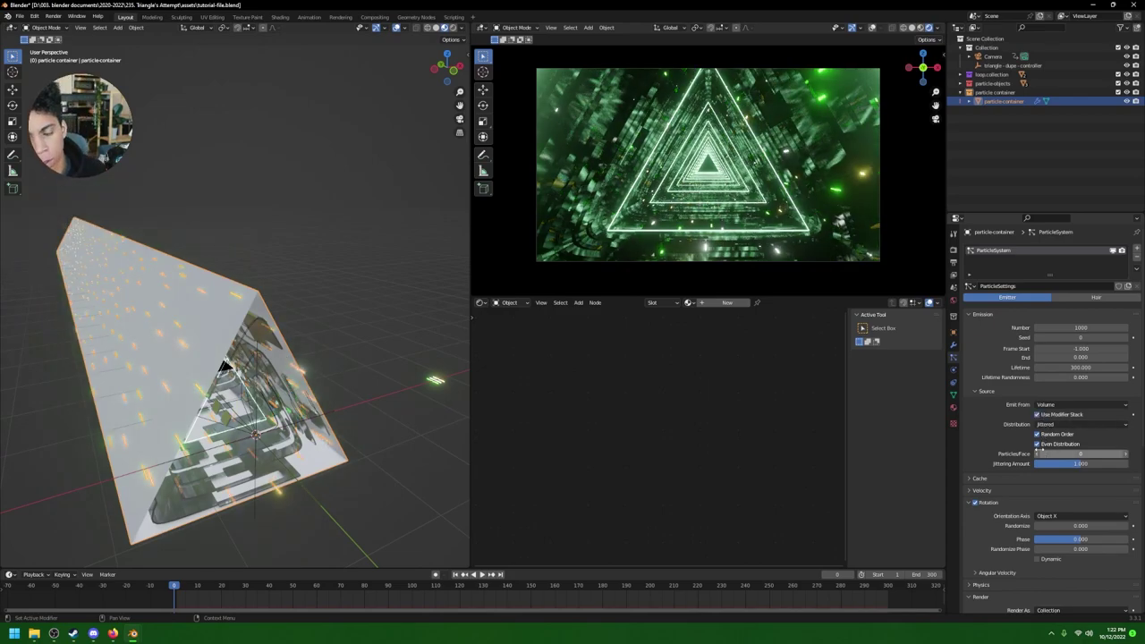
pyautogui.scroll(-3, 1058, 394)
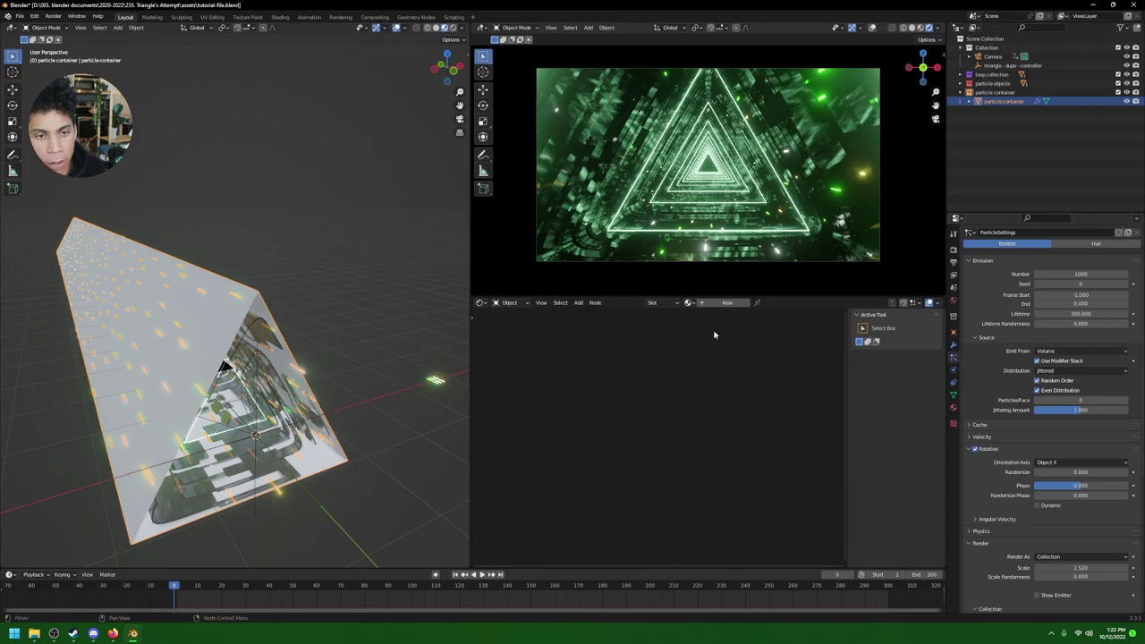
pyautogui.moveTo(358, 363); pyautogui.dragTo(339, 344, button='middle')
pyautogui.scroll(4, 368, 381)
pyautogui.scroll(-4, 340, 345)
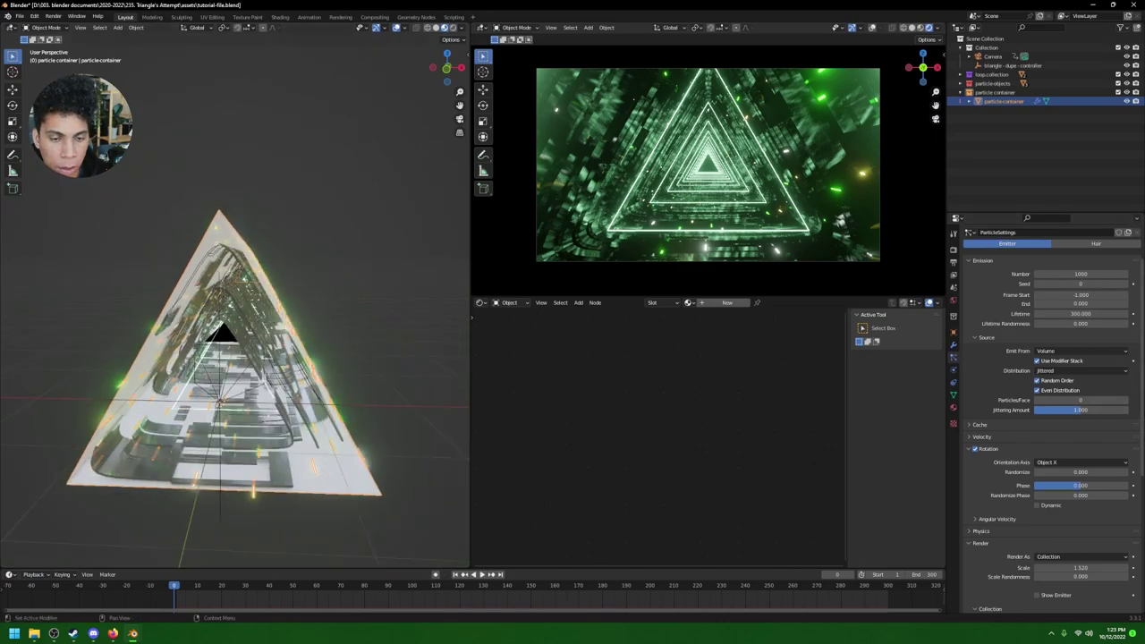
# Step: Add a Solidify modifier to the particle-container and move it above the ParticleSystem modifier in the stack
pyautogui.click(954, 344)
pyautogui.click(1010, 249)
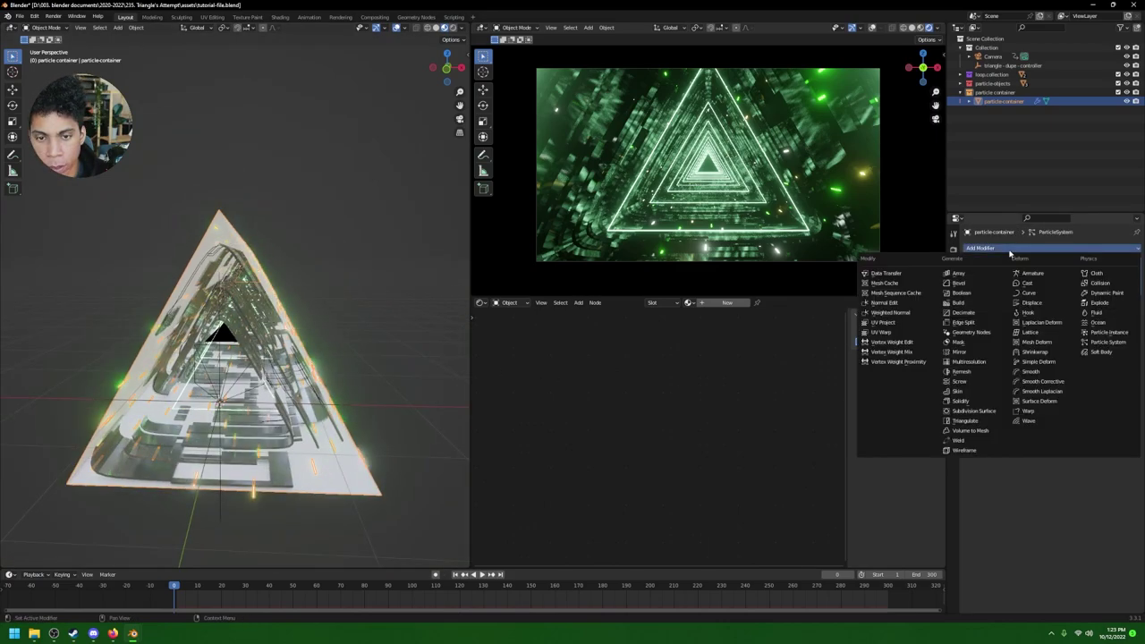
pyautogui.click(964, 401)
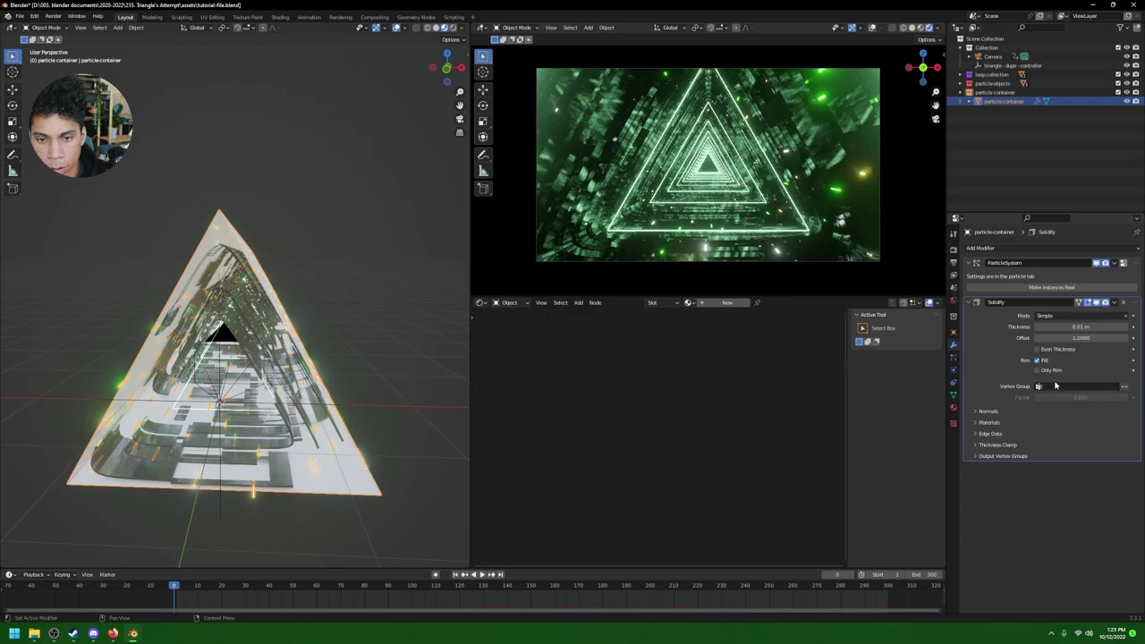
pyautogui.moveTo(1131, 303); pyautogui.dragTo(1130, 260)
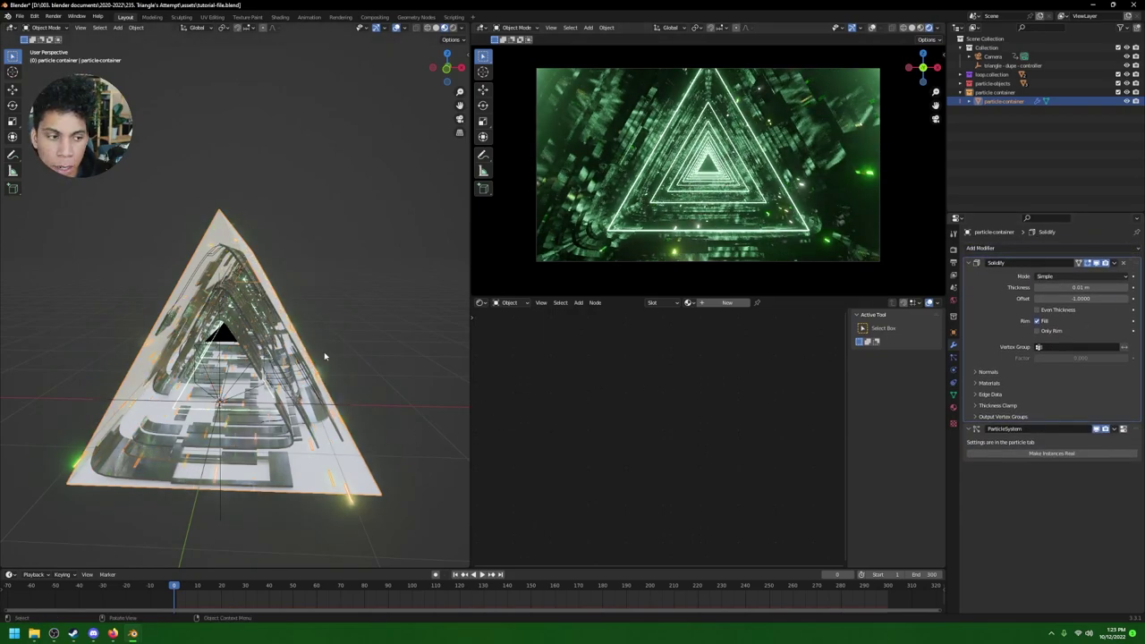
pyautogui.moveTo(309, 325); pyautogui.dragTo(325, 332, button='middle')
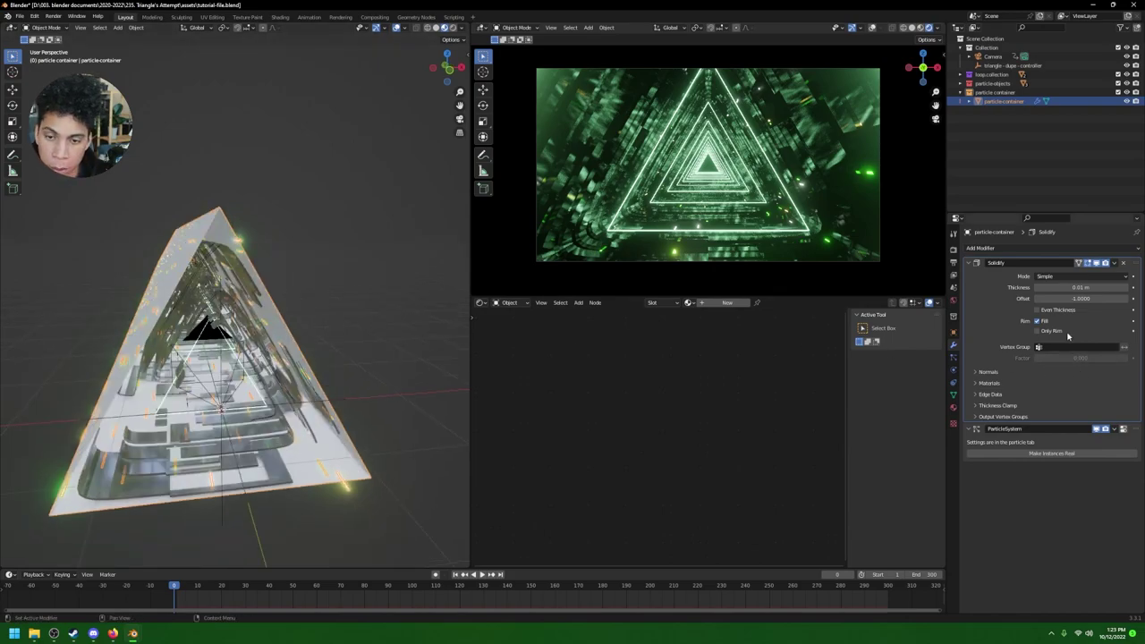
# Step: Try a Solidify thickness of 0.27 m with an offset of 0, and reset the offset to its default
pyautogui.moveTo(1076, 287); pyautogui.dragTo(1028, 287)
pyautogui.hotkey('ctrl', 'z')
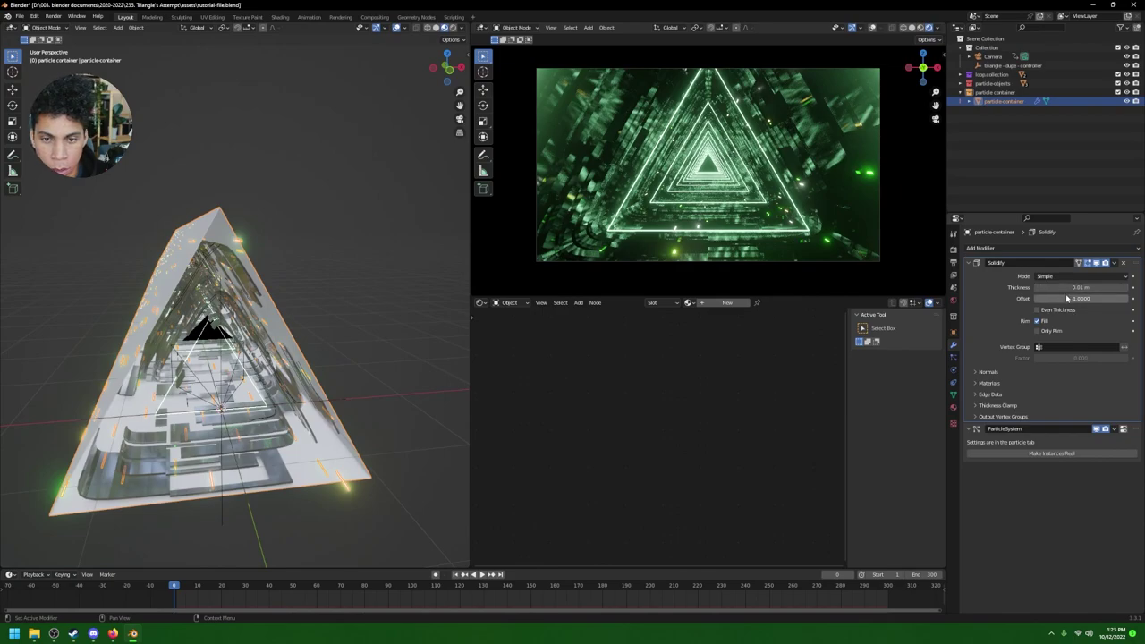
pyautogui.click(1066, 298)
pyautogui.write('0')
pyautogui.press('Return')
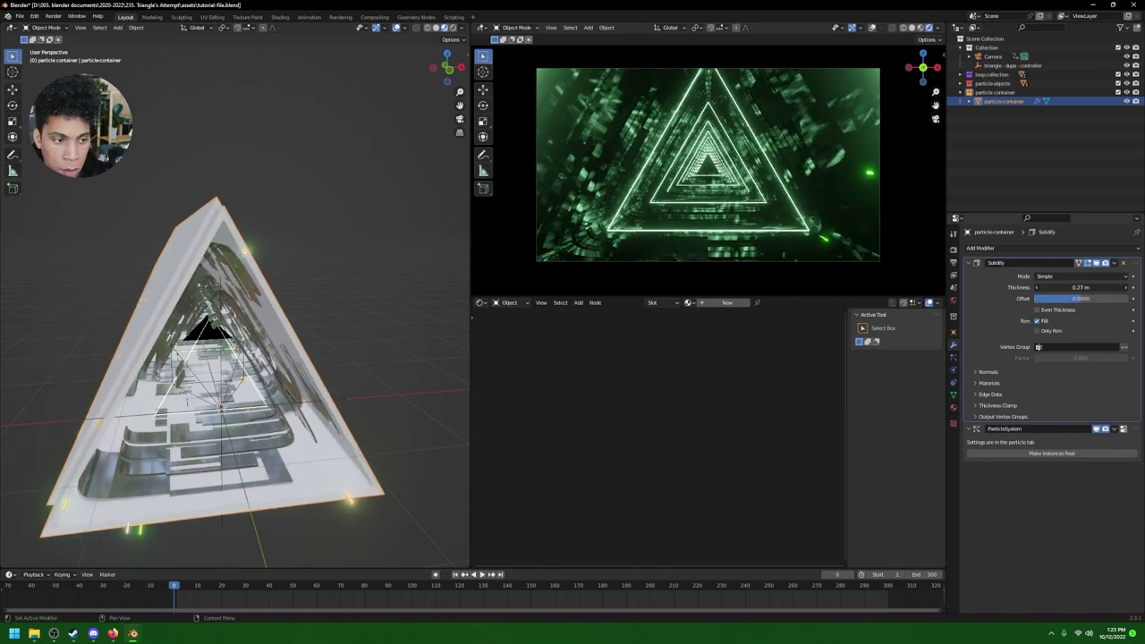
pyautogui.press('BackSpace')
# Step: Set the Solidify thickness of the particle-container to about -0.59 m
pyautogui.moveTo(1093, 287); pyautogui.dragTo(1036, 288)
pyautogui.moveTo(387, 390)
pyautogui.mouseDown(button='middle')
pyautogui.moveTo(361, 371)
pyautogui.moveTo(392, 382)
pyautogui.moveTo(358, 381)
pyautogui.moveTo(377, 385)
pyautogui.mouseUp(button='middle')
pyautogui.press('s')
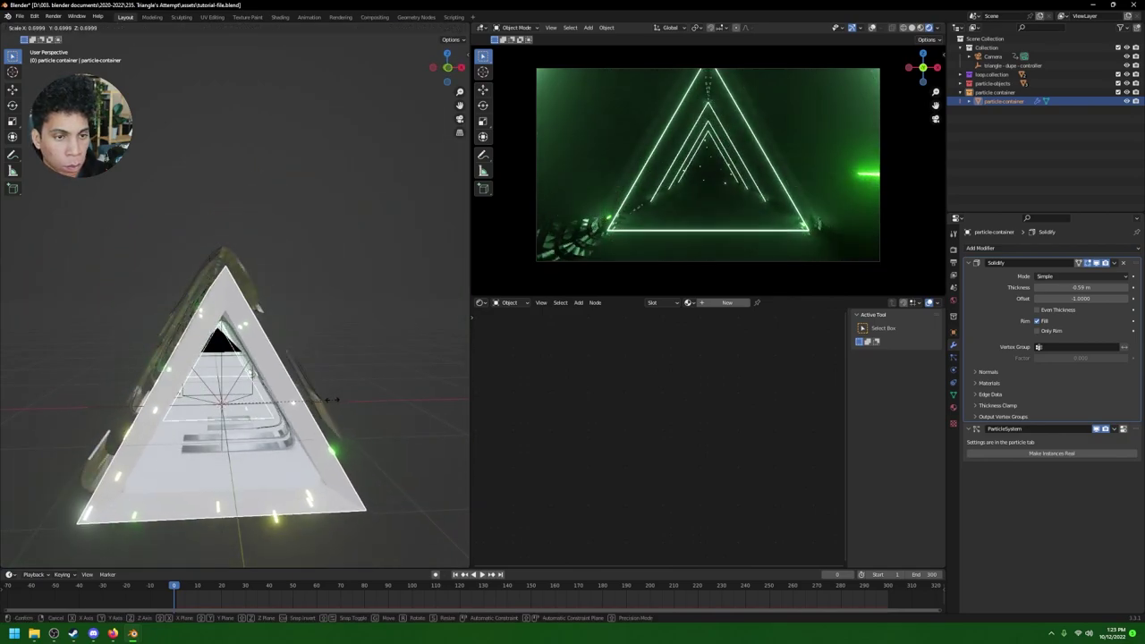
pyautogui.press('Escape')
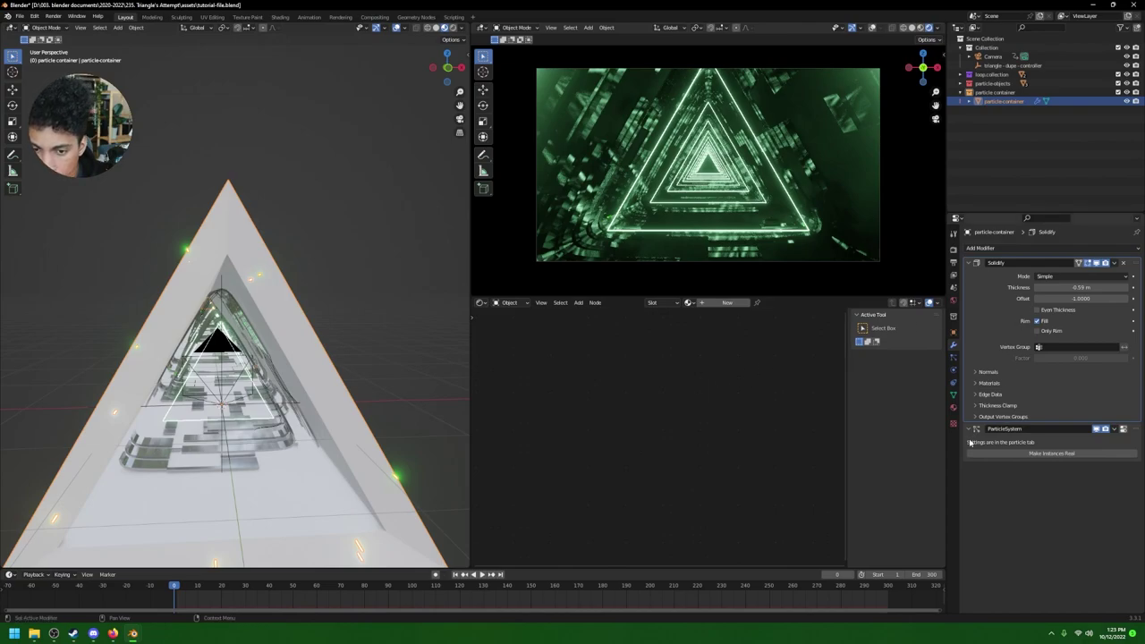
# Step: Turn off Show Emitter for the particle system's viewport display and reduce the particle render scale to about 1.122
pyautogui.click(952, 359)
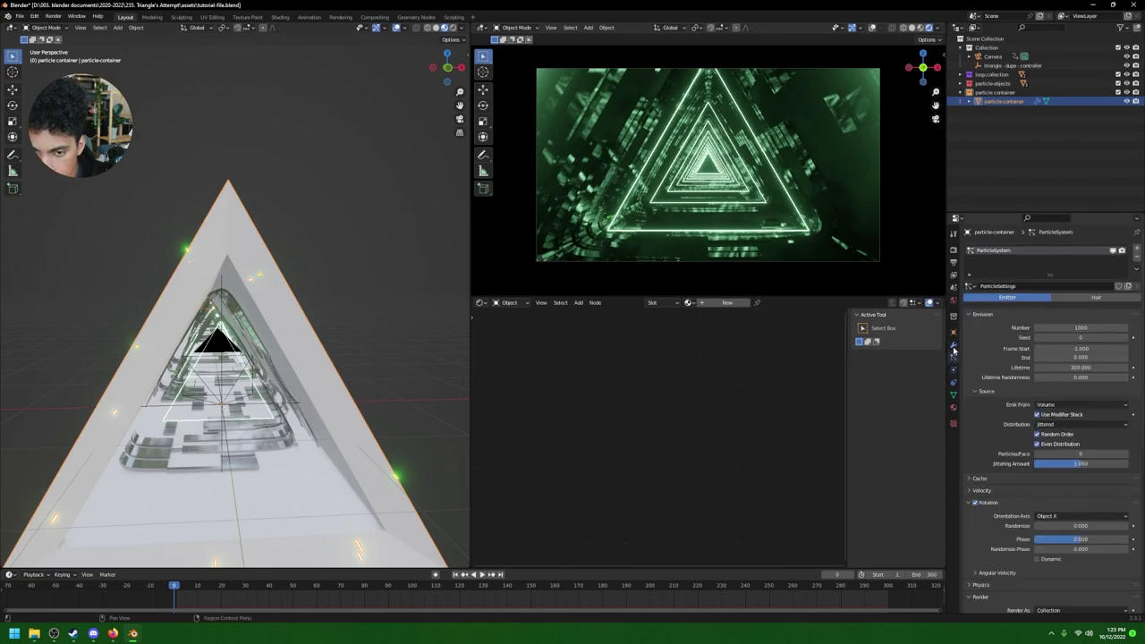
pyautogui.scroll(-8, 1027, 435)
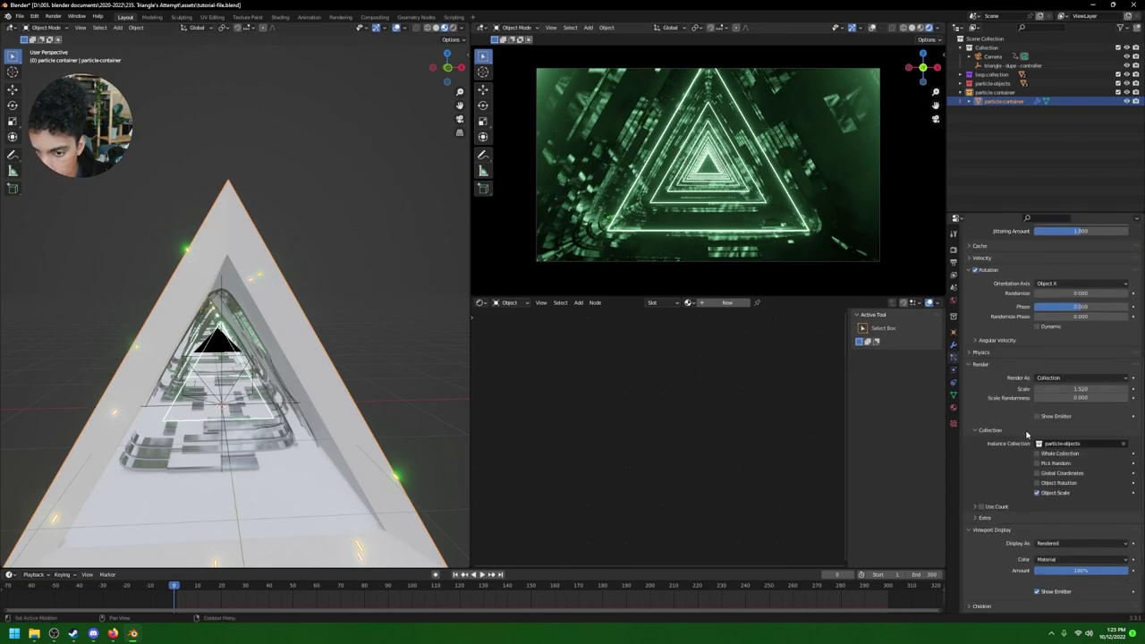
pyautogui.scroll(-3, 1024, 452)
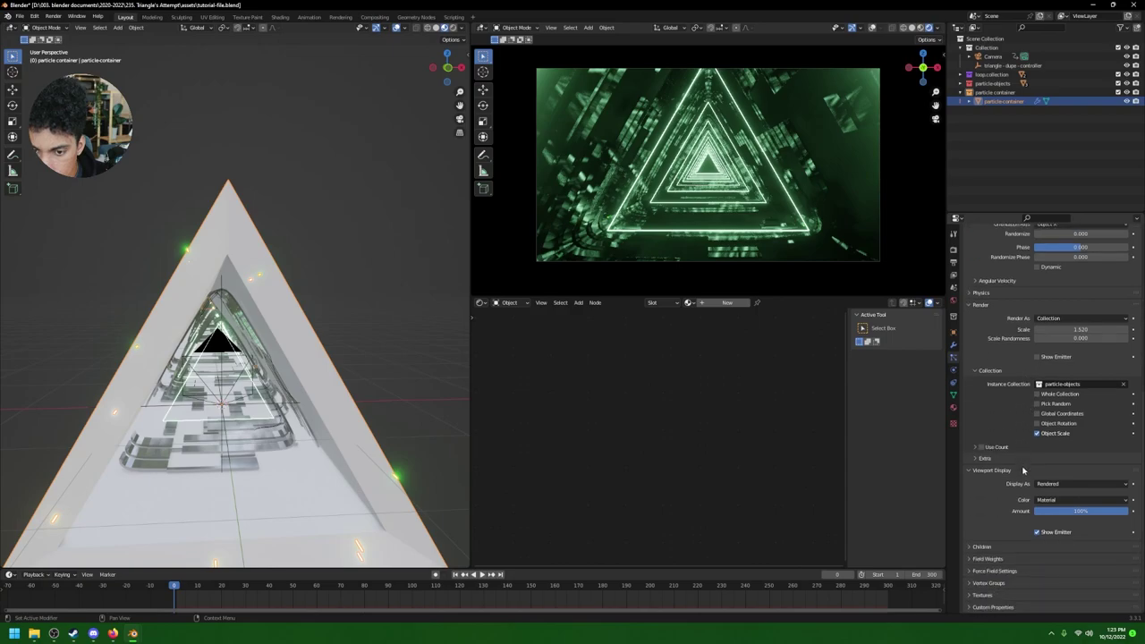
pyautogui.click(1037, 533)
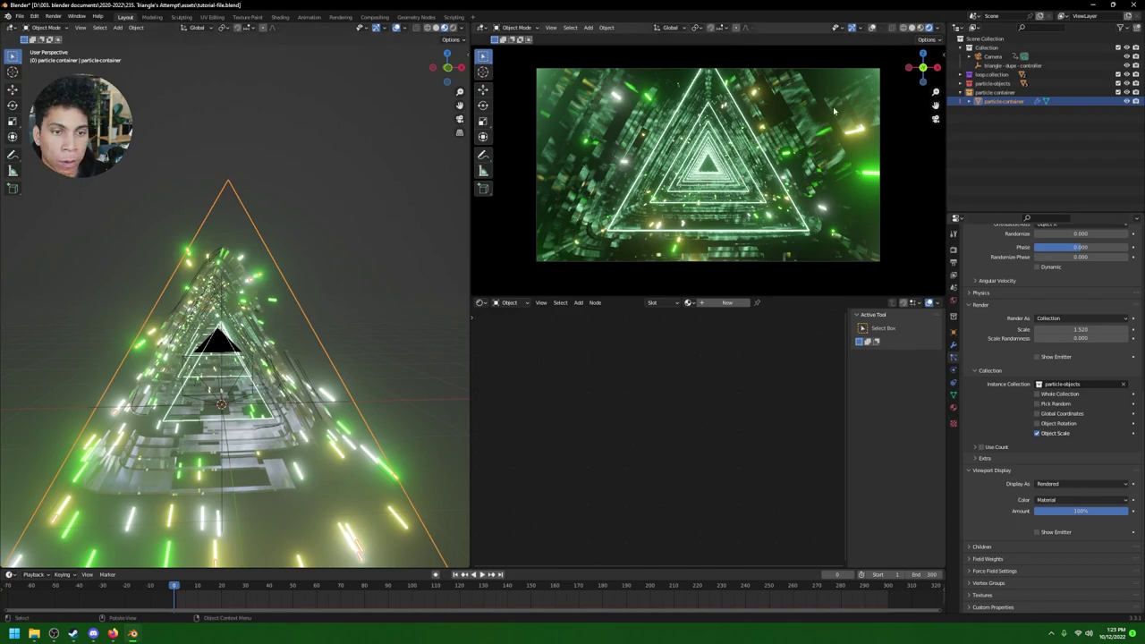
pyautogui.scroll(1, 1049, 329)
pyautogui.moveTo(1049, 347); pyautogui.dragTo(1000, 346)
pyautogui.scroll(6, 1053, 290)
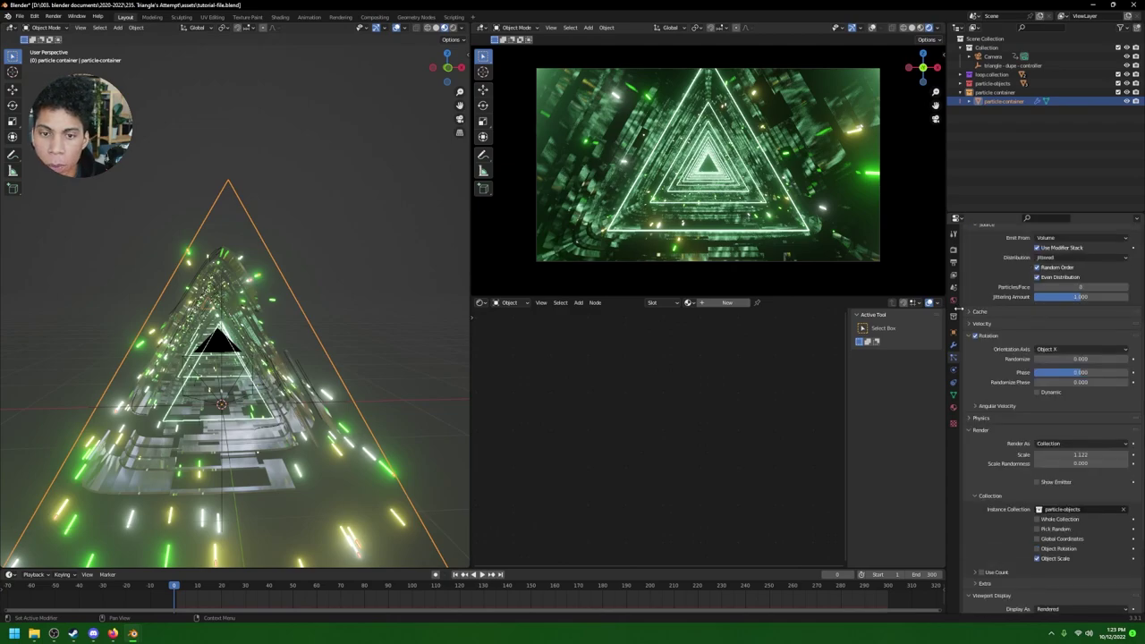
# Step: Thicken the particle-container further by setting the Solidify thickness to about -1.099 m
pyautogui.click(953, 345)
pyautogui.moveTo(1080, 287); pyautogui.dragTo(1066, 287)
pyautogui.moveTo(1080, 287); pyautogui.dragTo(1054, 287)
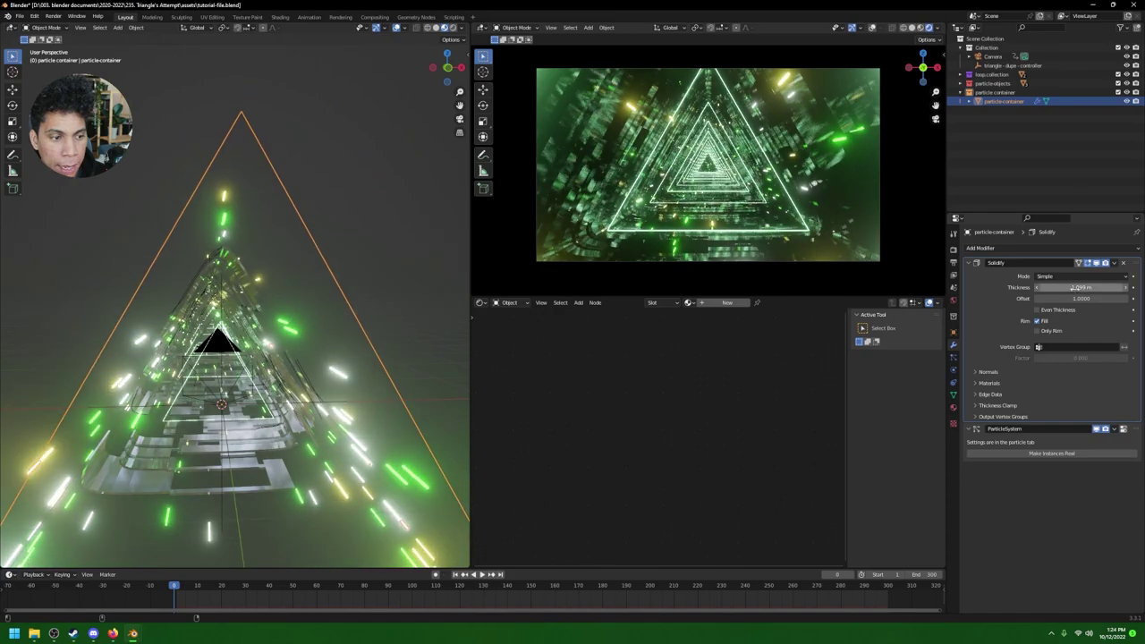
# Step: Switch the perspective viewport to wireframe shading and play the animation to check how the particles move
pyautogui.moveTo(117, 416)
pyautogui.mouseDown(button='middle')
pyautogui.moveTo(154, 431)
pyautogui.moveTo(248, 427)
pyautogui.moveTo(172, 422)
pyautogui.mouseUp(button='middle')
pyautogui.press('z')
pyautogui.click(249, 416)
pyautogui.moveTo(249, 416)
pyautogui.mouseDown(button='middle')
pyautogui.moveTo(238, 405)
pyautogui.moveTo(311, 419)
pyautogui.mouseUp(button='middle')
pyautogui.press('space')
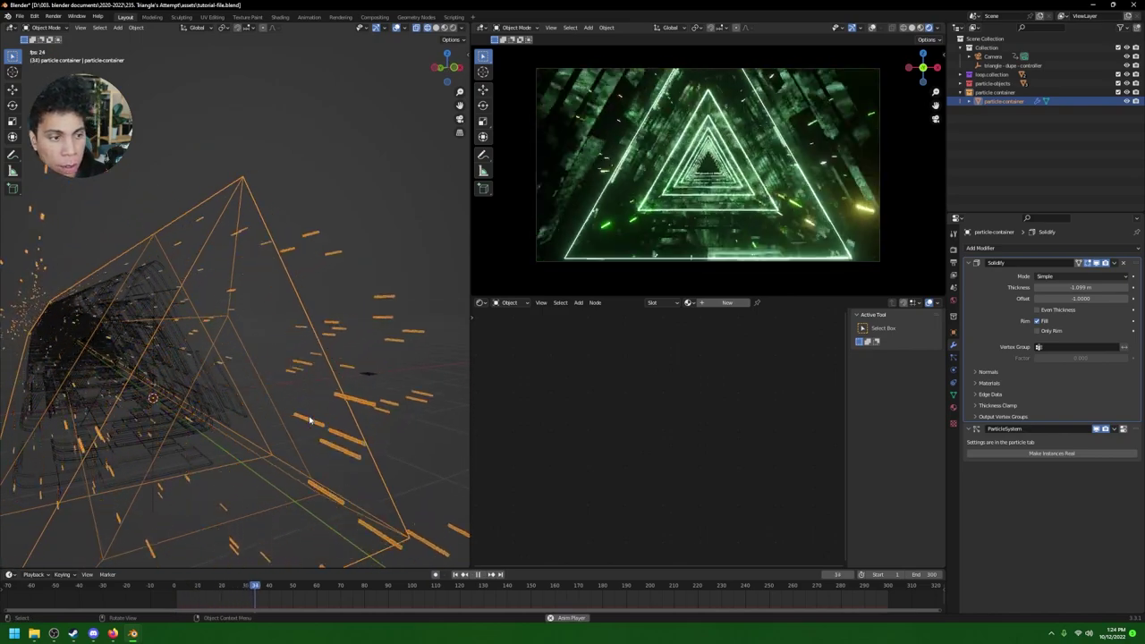
pyautogui.press('Escape')
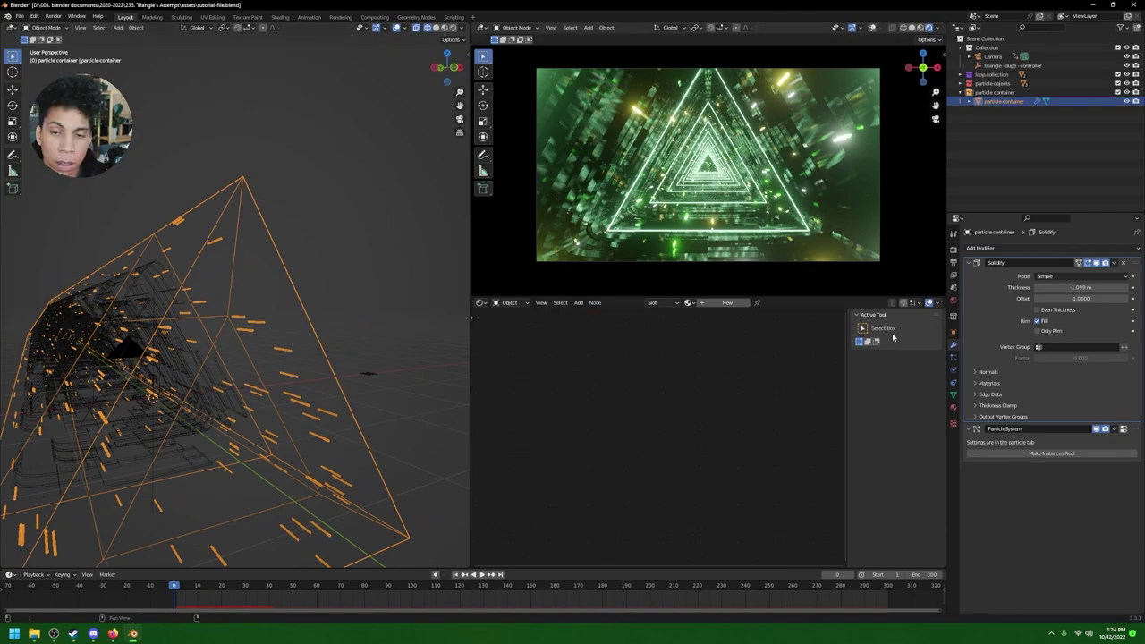
pyautogui.press('z')
pyautogui.click(342, 373)
pyautogui.press('z')
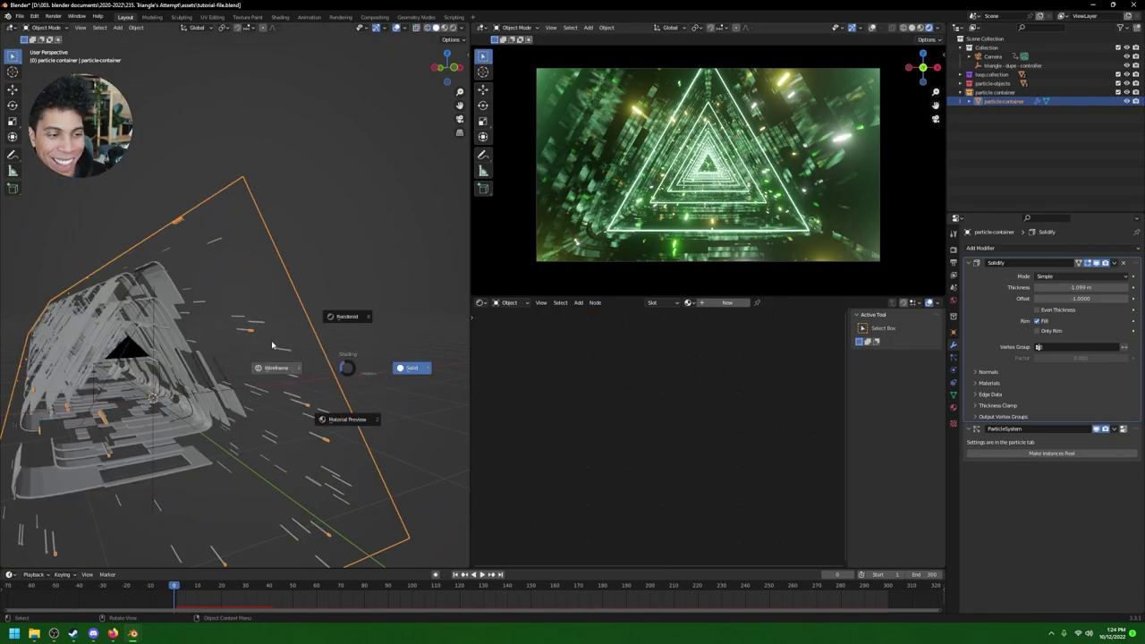
pyautogui.click(281, 358)
# Step: Look through the particle system's rotation, velocity, cache, physics and field weight settings for the source of the particle motion
pyautogui.click(953, 357)
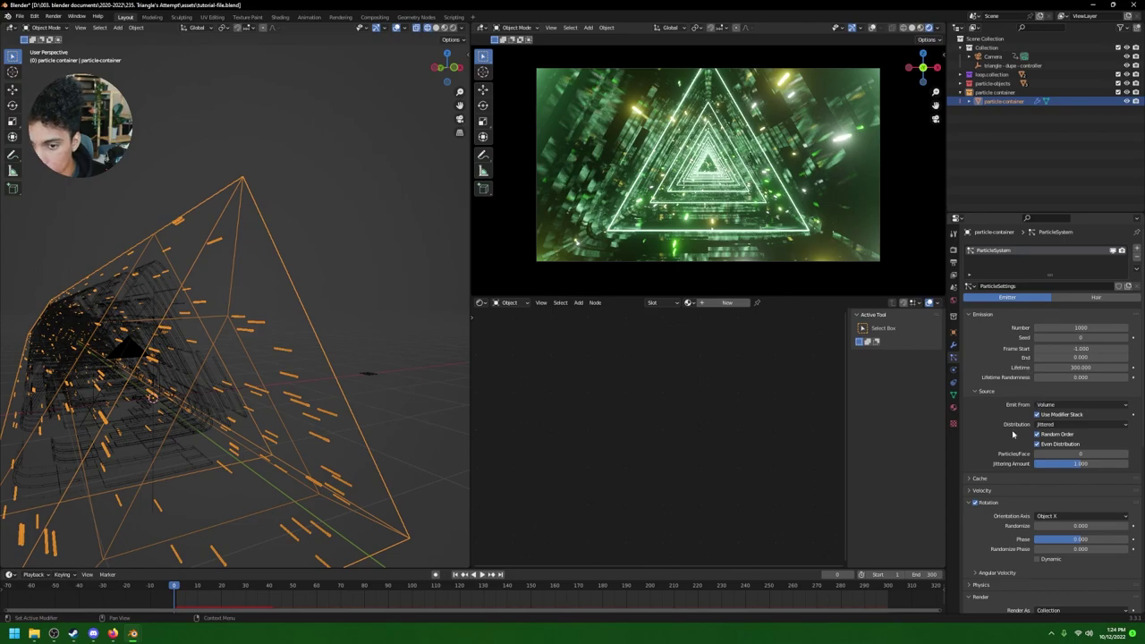
pyautogui.scroll(-3, 1021, 444)
pyautogui.click(970, 395)
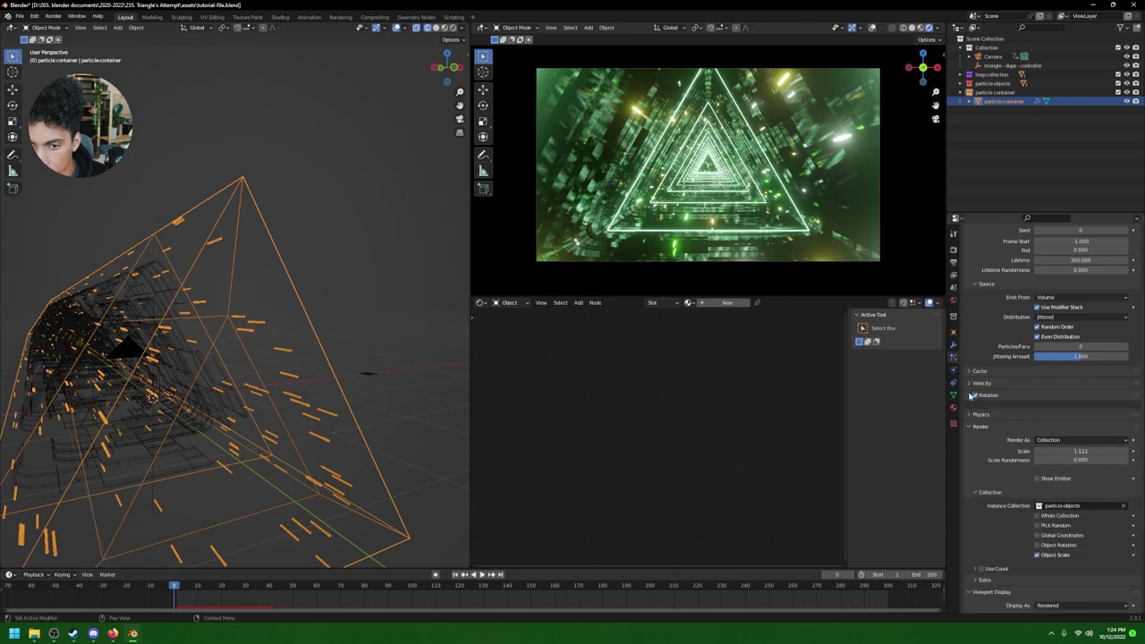
pyautogui.click(968, 382)
pyautogui.click(969, 384)
pyautogui.click(968, 372)
pyautogui.click(968, 371)
pyautogui.click(970, 407)
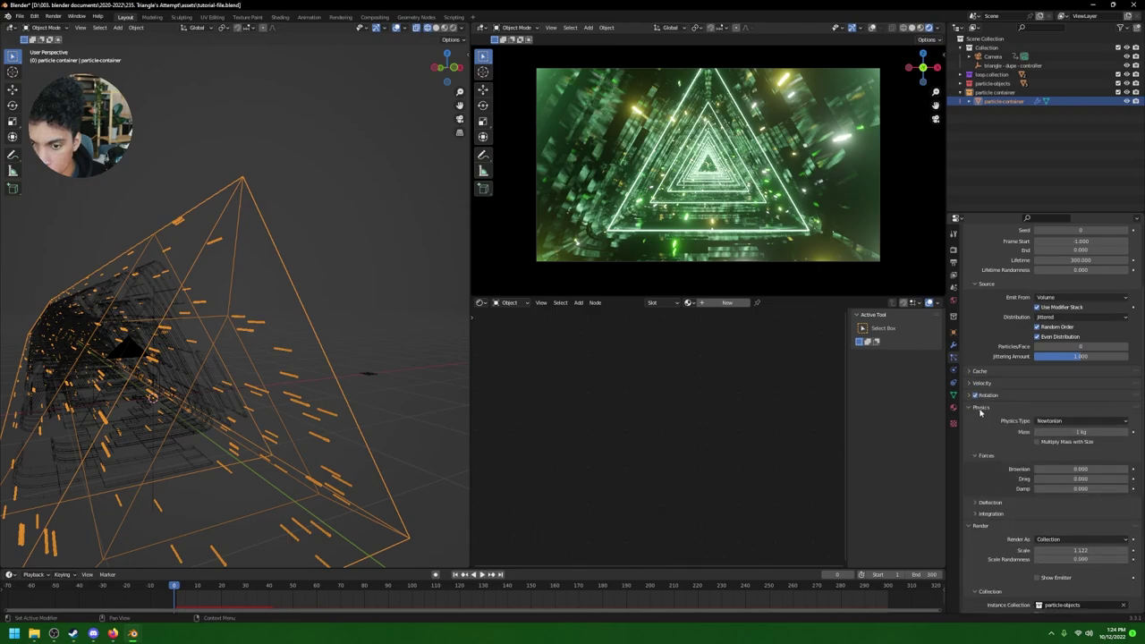
pyautogui.click(981, 408)
pyautogui.scroll(-1, 996, 477)
pyautogui.scroll(-2, 985, 453)
pyautogui.click(988, 559)
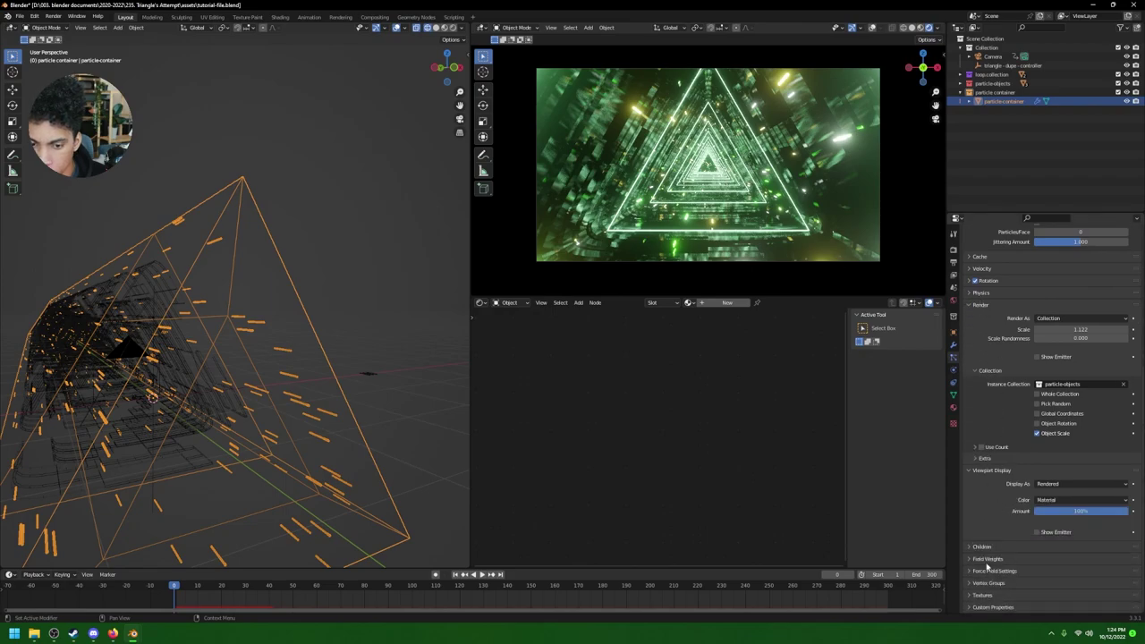
pyautogui.scroll(-3, 988, 565)
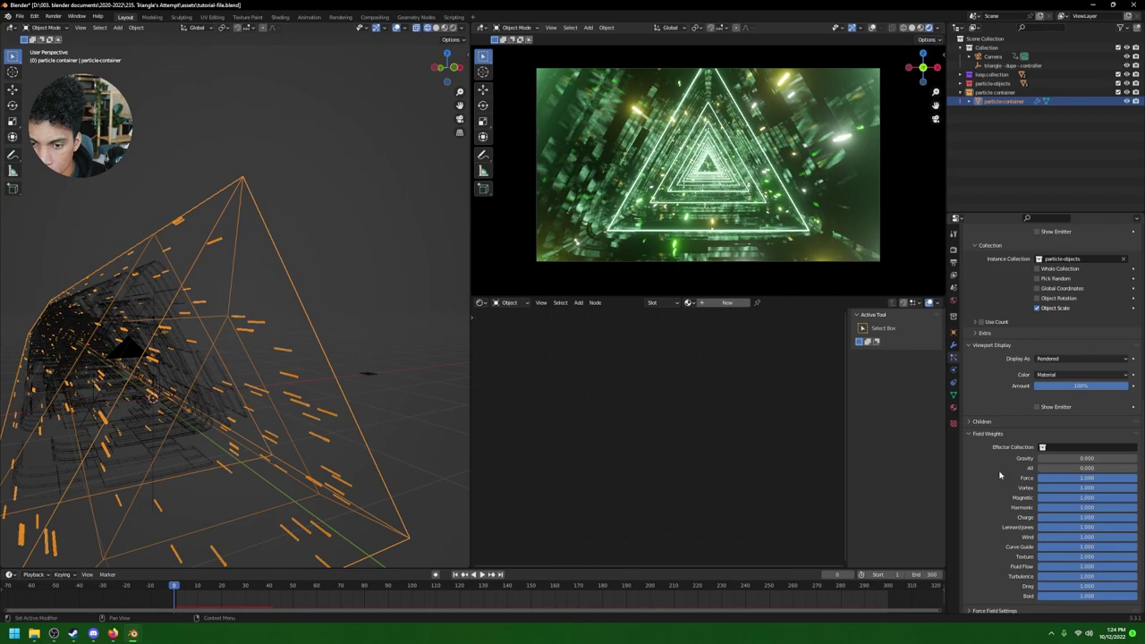
pyautogui.click(987, 435)
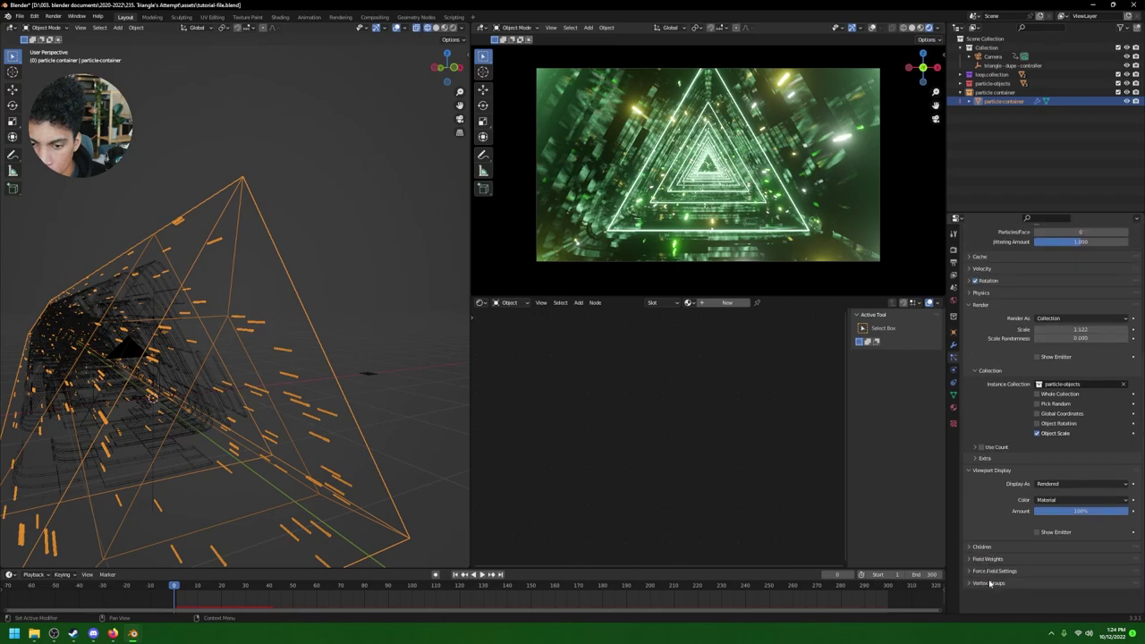
# Step: Set the particle system's physics type to None
pyautogui.scroll(3, 1029, 386)
pyautogui.click(989, 399)
pyautogui.click(1051, 413)
pyautogui.click(1052, 426)
# Step: Play the animation twice to check that the particles stay in place along the tunnel, returning to frame 0
pyautogui.press('space')
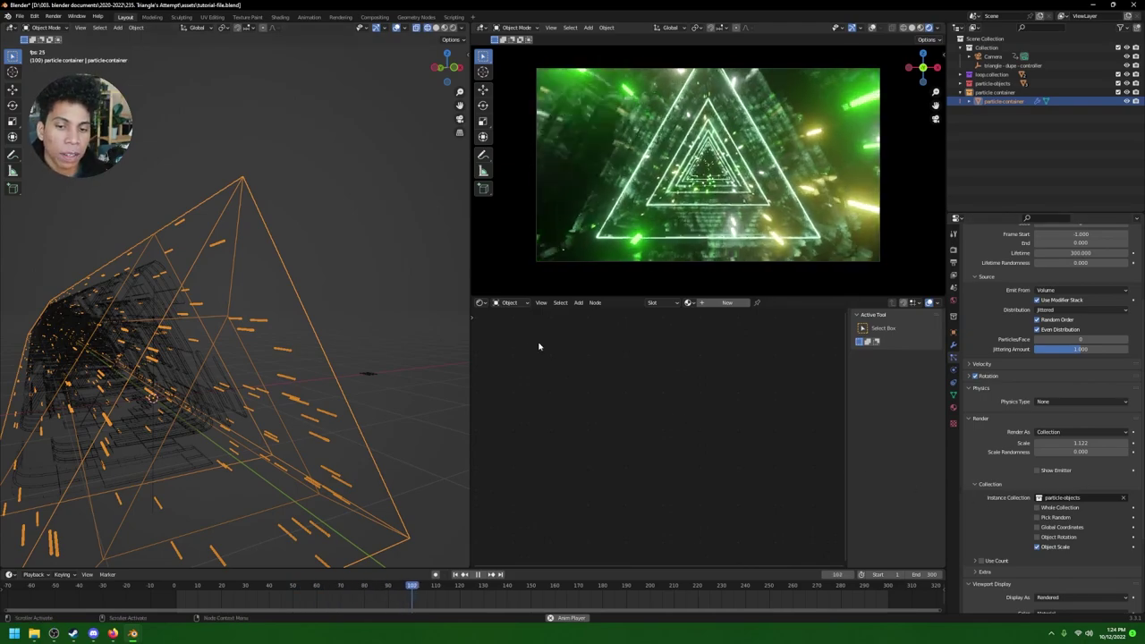
pyautogui.press('Escape')
pyautogui.press('space')
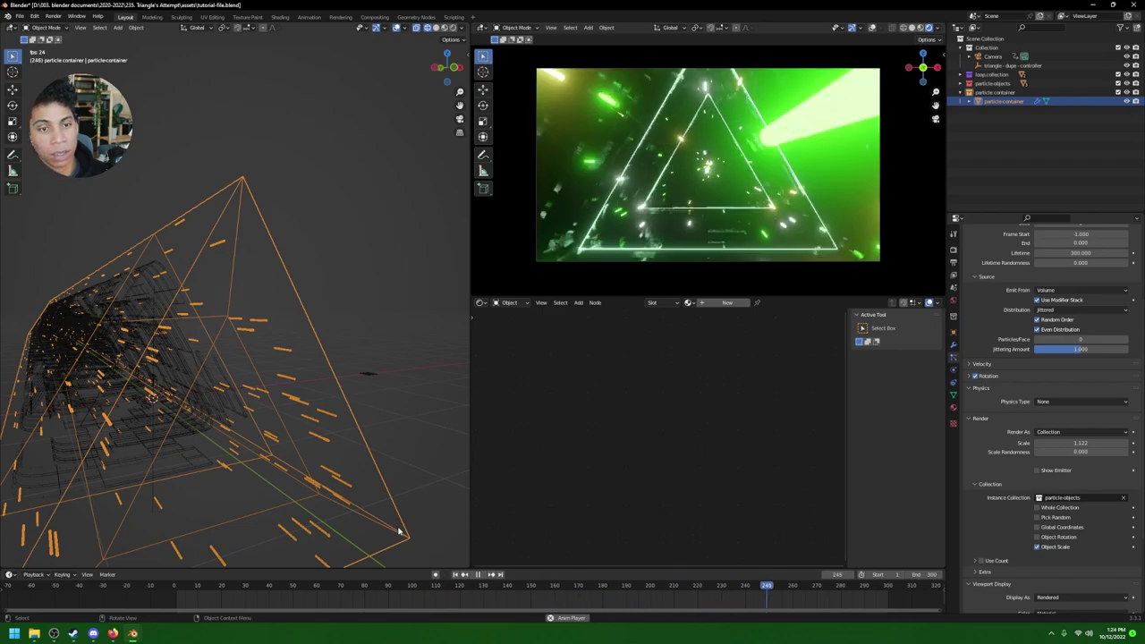
pyautogui.press('Escape')
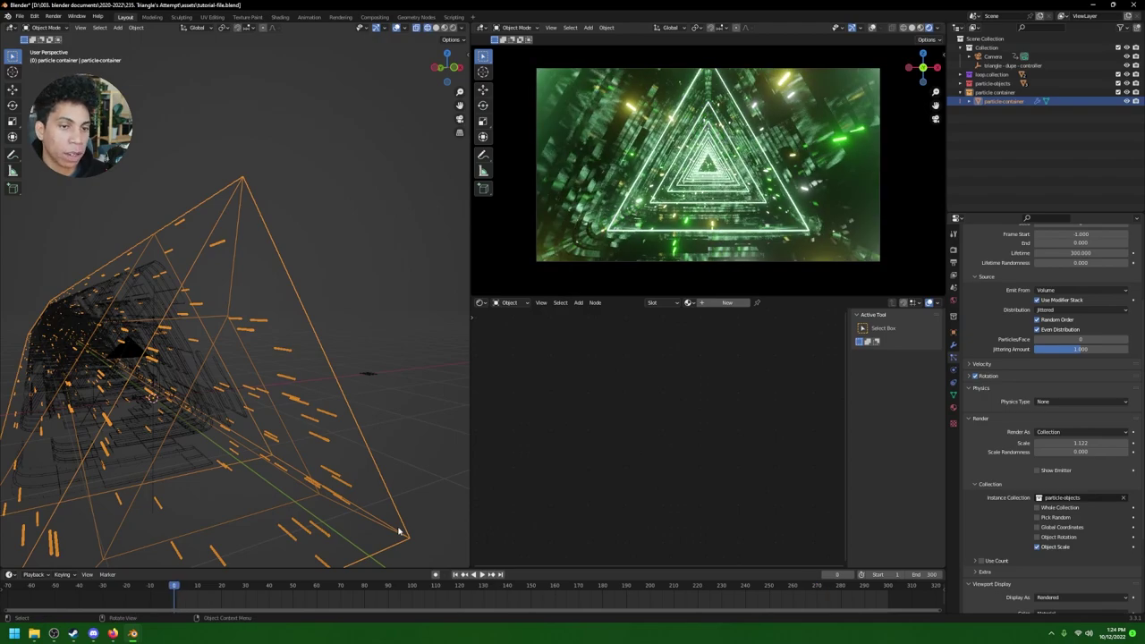
# Step: Add a point light at the scene origin inside the triangle tunnel
pyautogui.click(959, 92)
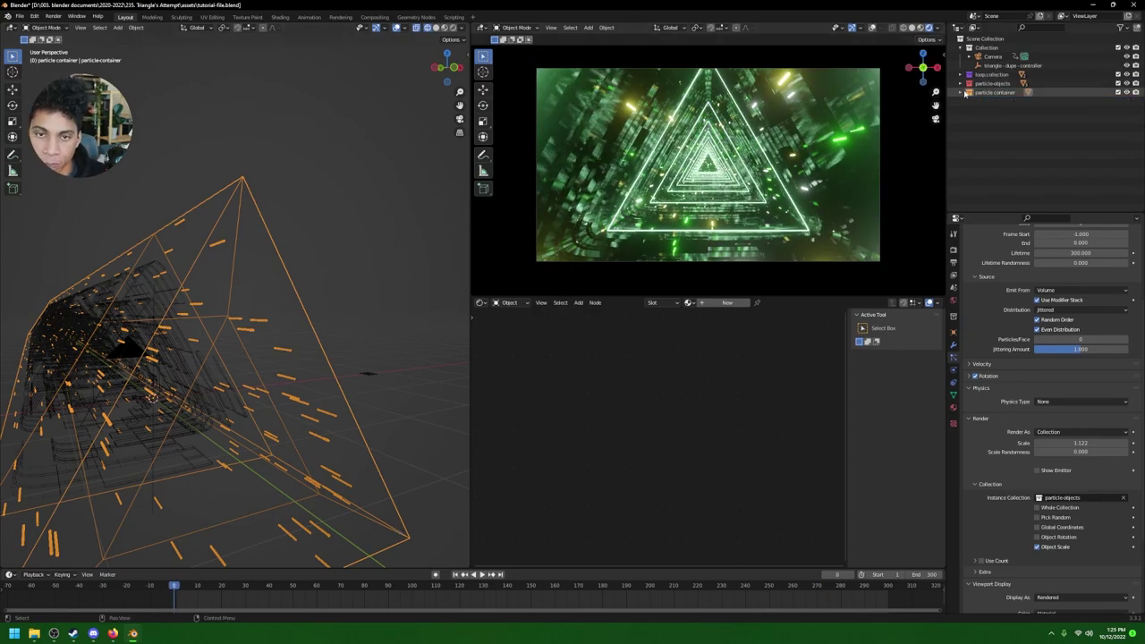
pyautogui.click(991, 74)
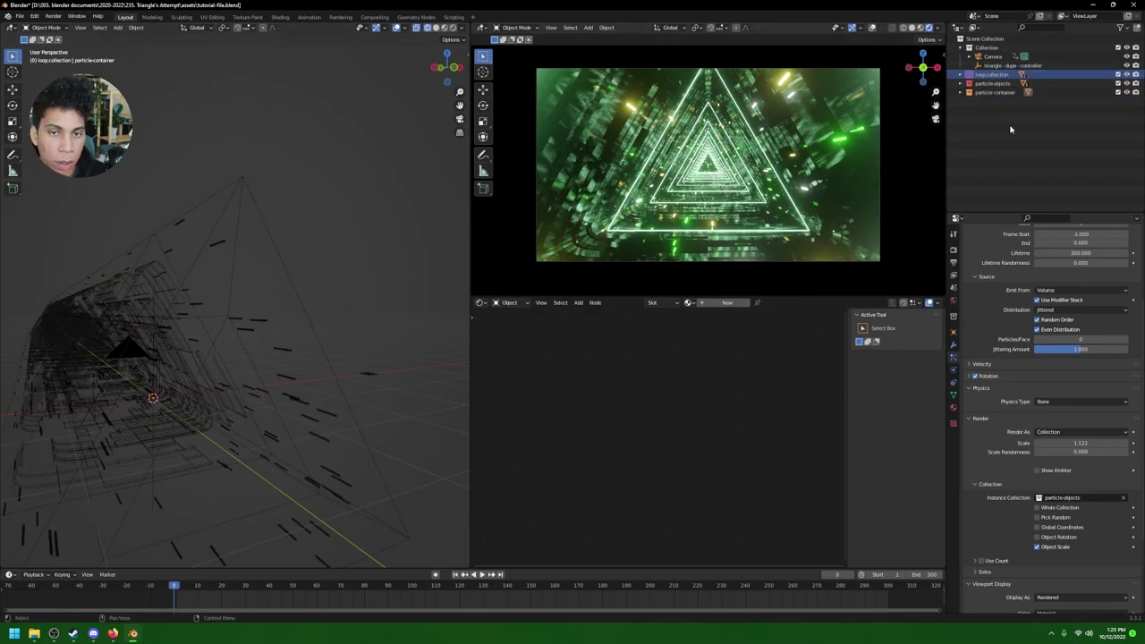
pyautogui.click(993, 56)
pyautogui.moveTo(402, 289); pyautogui.dragTo(330, 316, button='middle')
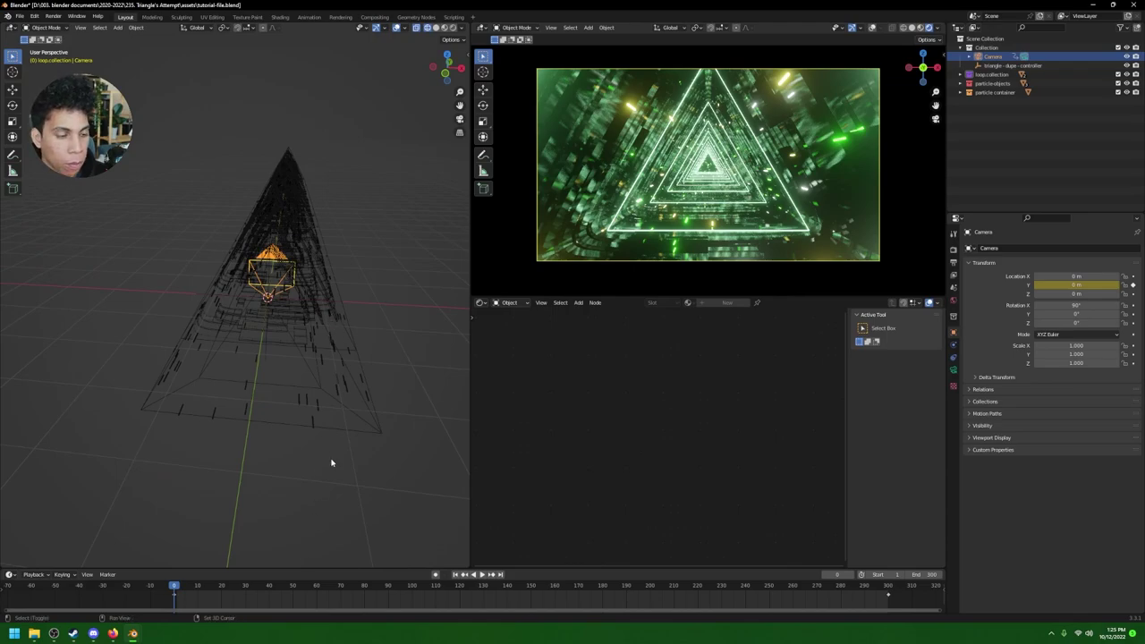
pyautogui.hotkey('shift', 'a')
pyautogui.moveTo(325, 551)
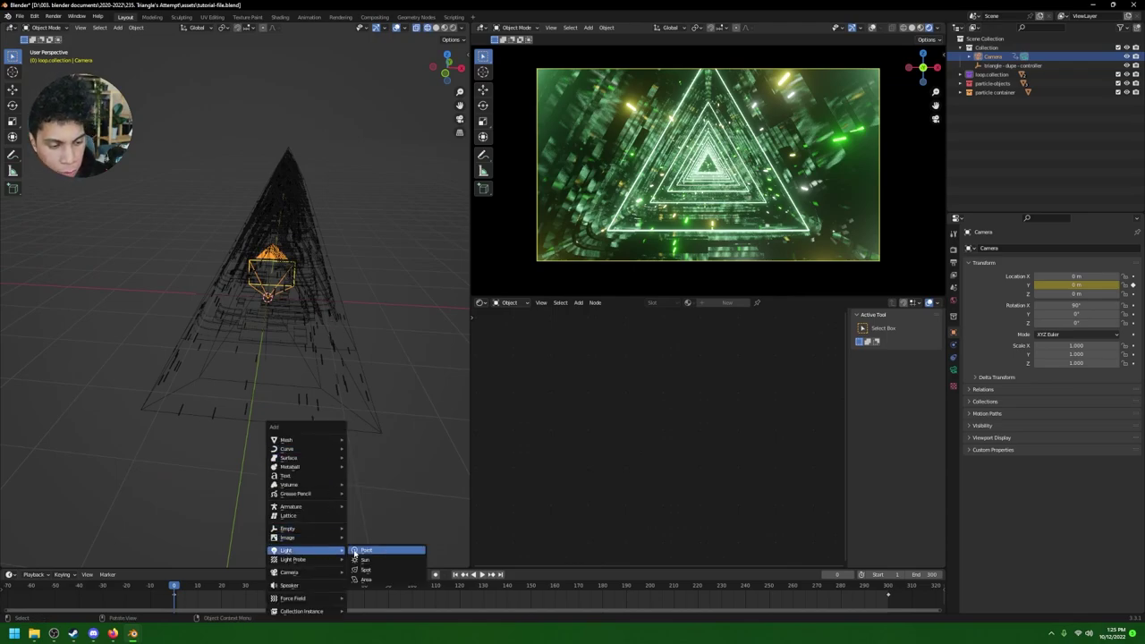
pyautogui.click(355, 552)
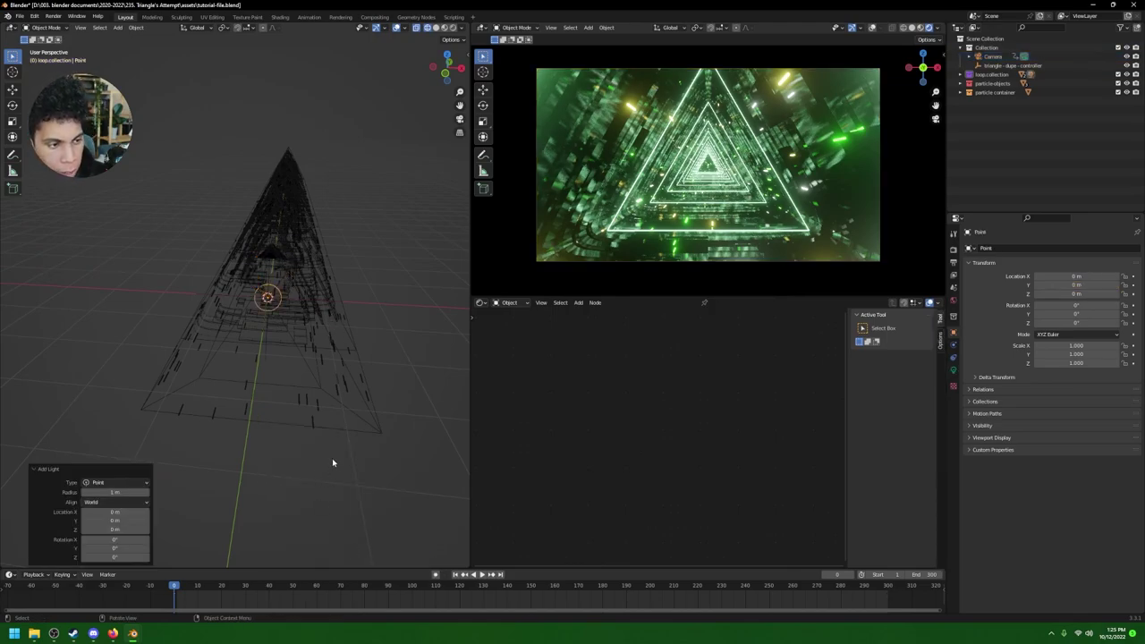
# Step: Move the point light about 7.2 m forward along Y into the tunnel and about 0.42 m down along Z
pyautogui.press('g')
pyautogui.press('y')
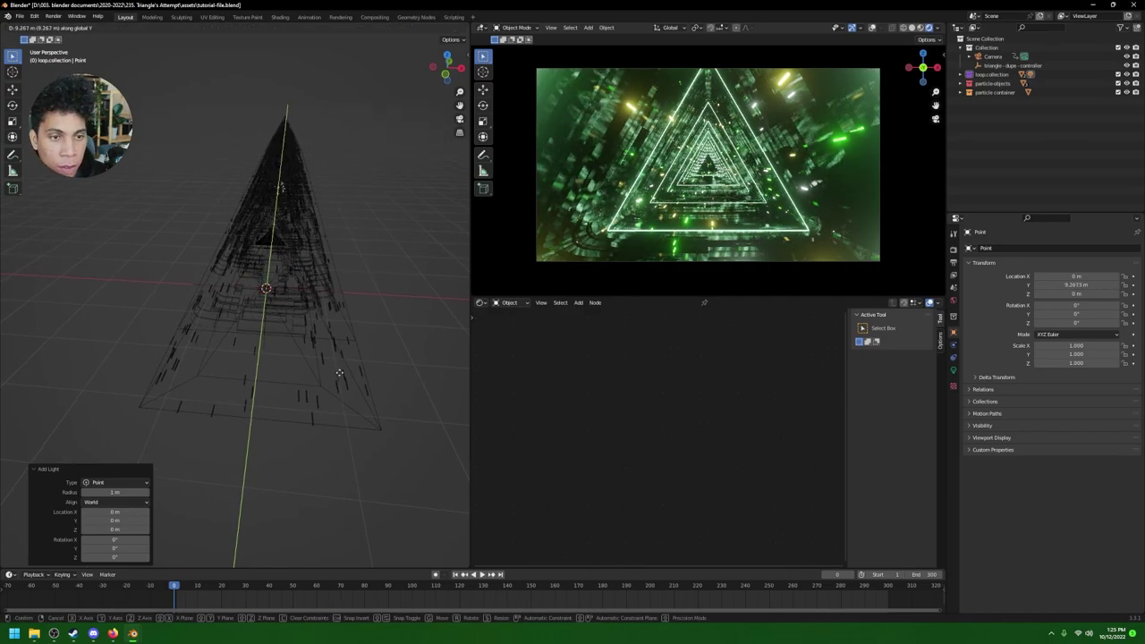
pyautogui.click(338, 373)
pyautogui.moveTo(338, 373); pyautogui.dragTo(350, 339, button='middle')
pyautogui.press('g')
pyautogui.press('z')
pyautogui.click(350, 349)
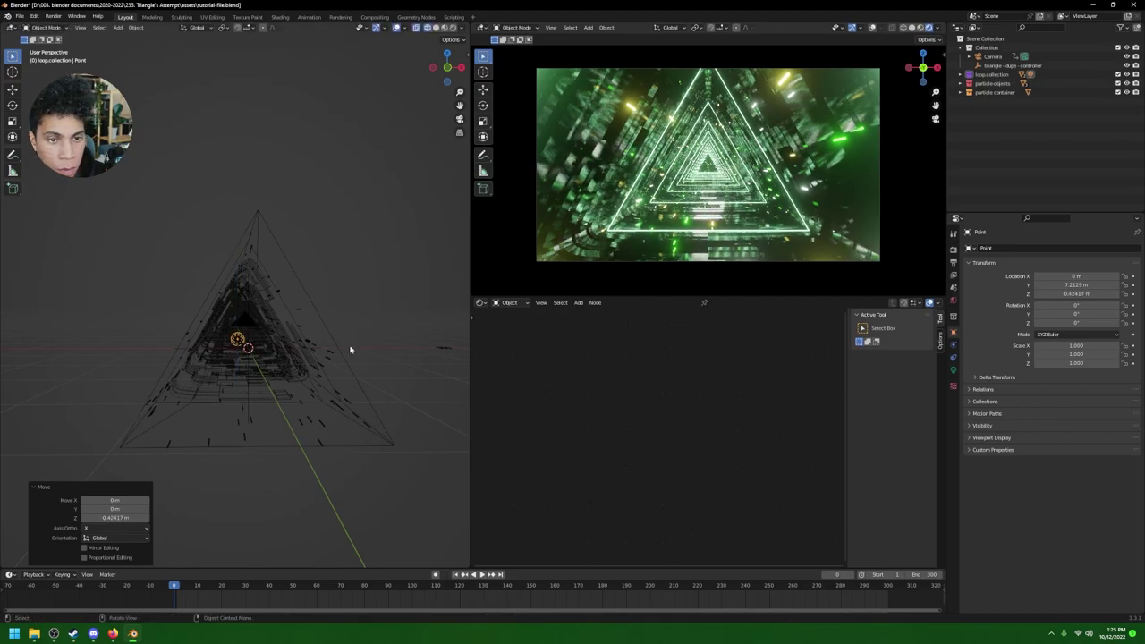
# Step: Move the point light out of loop.collection into the main Collection
pyautogui.click(961, 74)
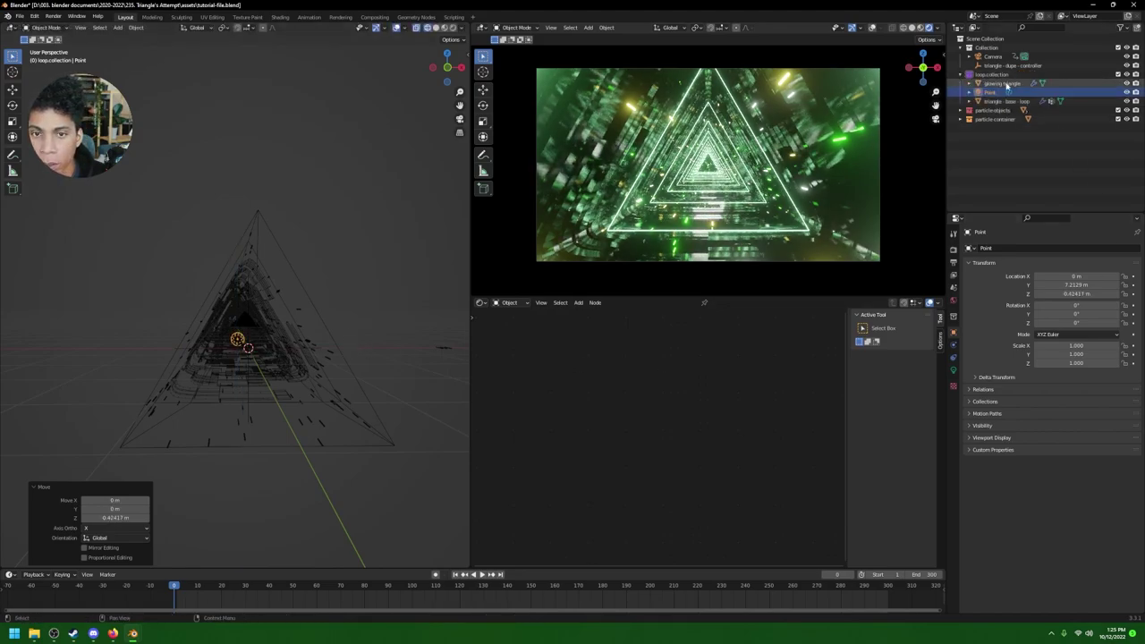
pyautogui.moveTo(993, 68); pyautogui.dragTo(993, 47)
pyautogui.click(961, 83)
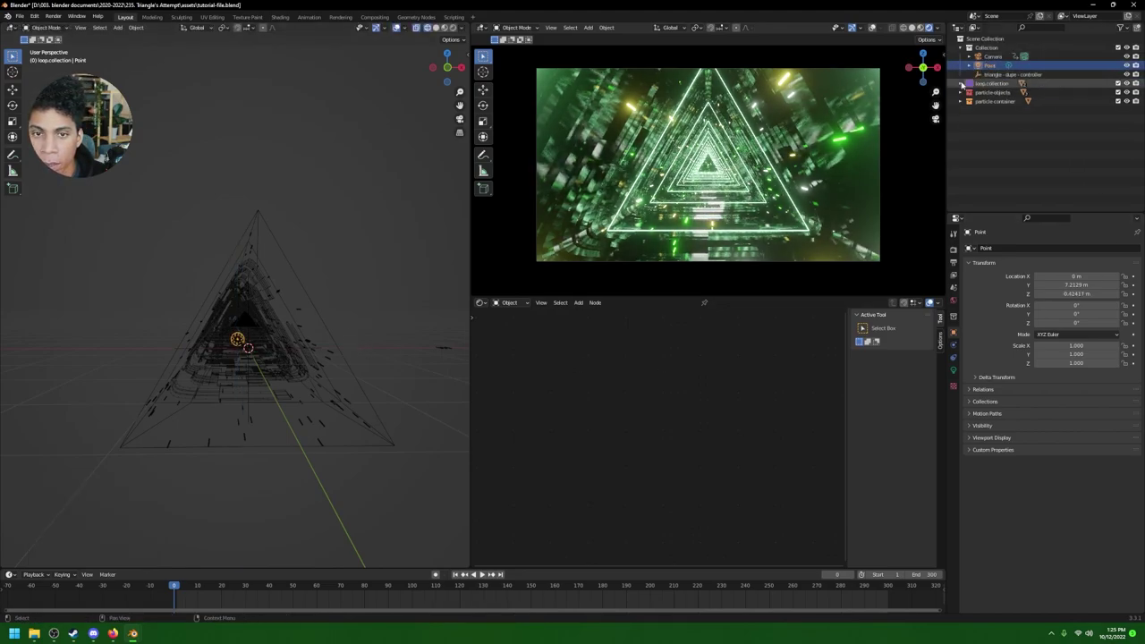
# Step: Set the point light's power to 1000 W
pyautogui.click(953, 370)
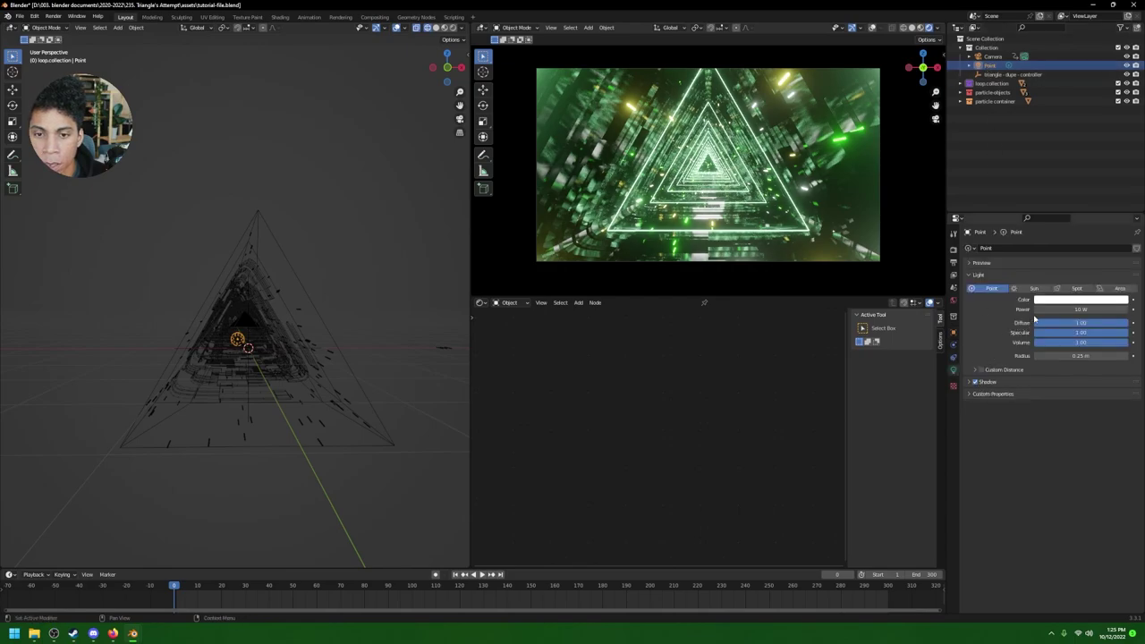
pyautogui.click(1057, 308)
pyautogui.write('100')
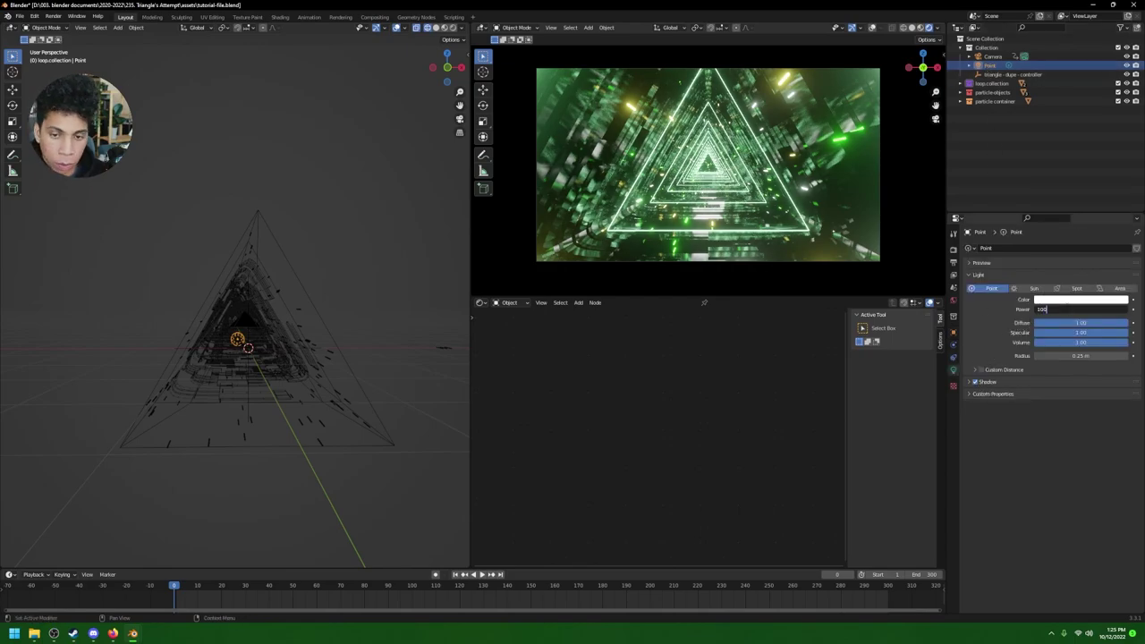
pyautogui.write('0')
pyautogui.press('Return')
# Step: Raise the point light about 0.29 m along Z
pyautogui.press('g')
pyautogui.press('z')
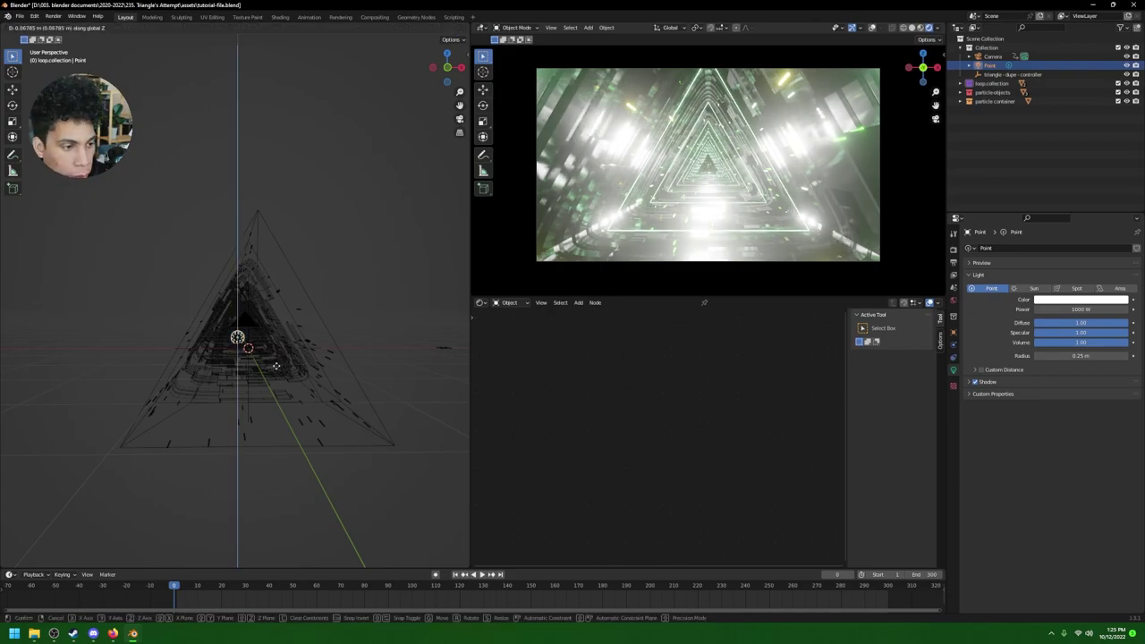
pyautogui.click(371, 365)
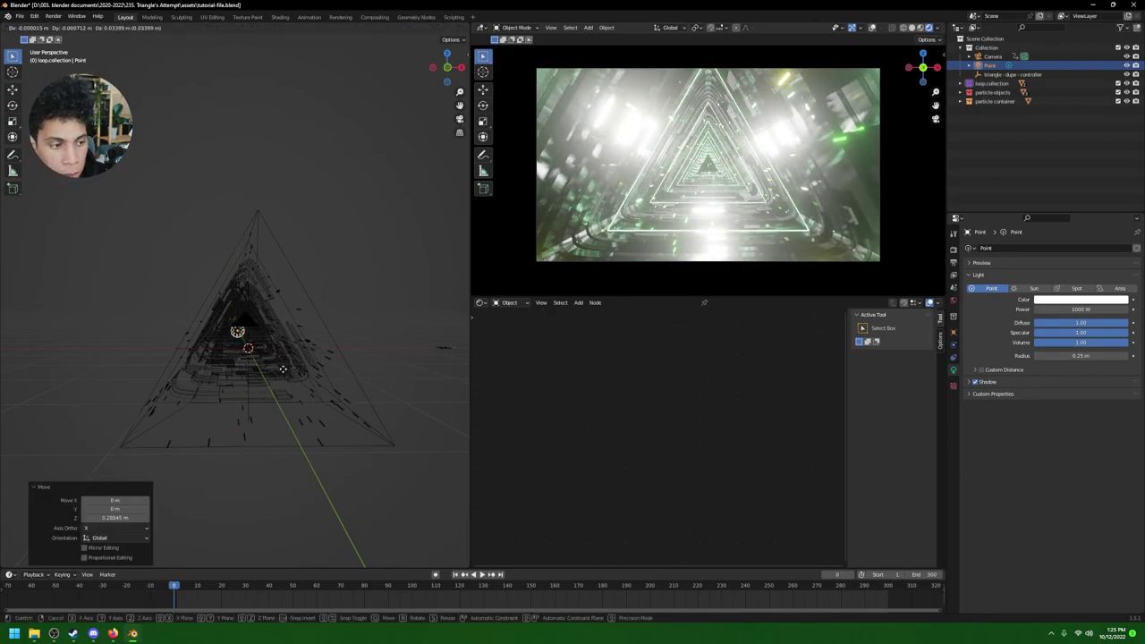
pyautogui.press('g')
pyautogui.press('y')
pyautogui.press('Escape')
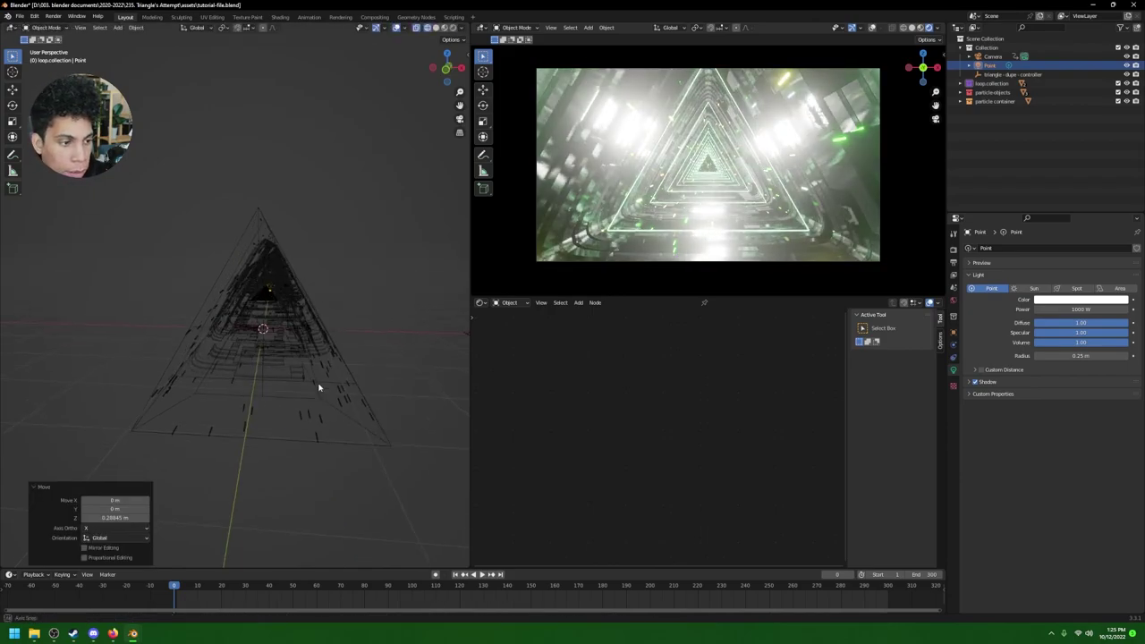
# Step: From the top view, move the point light about 0.86 m further along Y in the tunnel
pyautogui.press('KP_0')
pyautogui.press('KP_7')
pyautogui.scroll(-4, 314, 263)
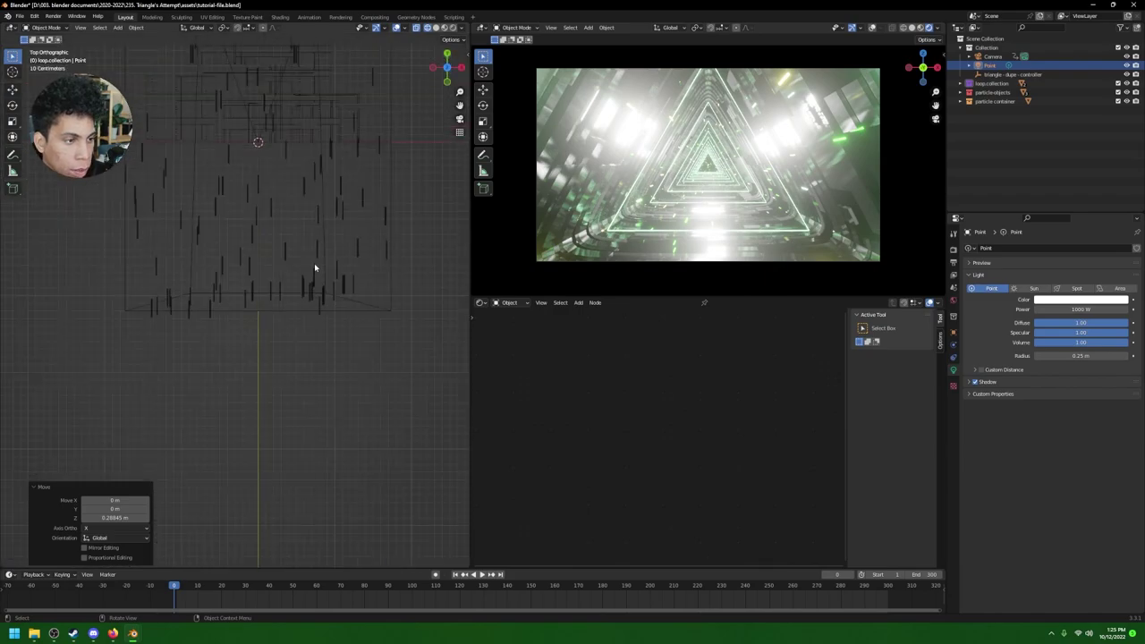
pyautogui.scroll(2, 313, 242)
pyautogui.press('g')
pyautogui.press('y')
pyautogui.click(309, 225)
pyautogui.press('g')
pyautogui.press('z')
pyautogui.press('Escape')
# Step: Change the point light's color to pure red
pyautogui.moveTo(313, 230); pyautogui.dragTo(338, 172, button='middle')
pyautogui.click(1080, 299)
pyautogui.click(1078, 238)
pyautogui.moveTo(1078, 237); pyautogui.dragTo(1076, 246)
# Step: Lower the point light's power, trying 500 W and settling on 200 W, and reduce its radius to 0 m
pyautogui.click(1073, 309)
pyautogui.write('500')
pyautogui.press('Return')
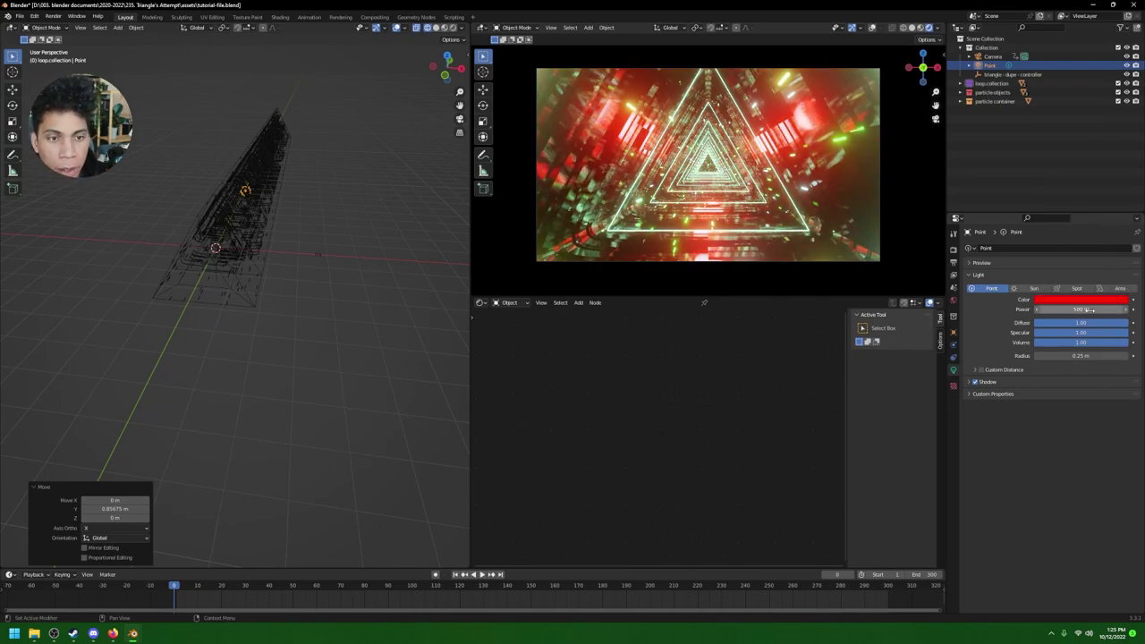
pyautogui.click(1089, 309)
pyautogui.write('200')
pyautogui.press('Return')
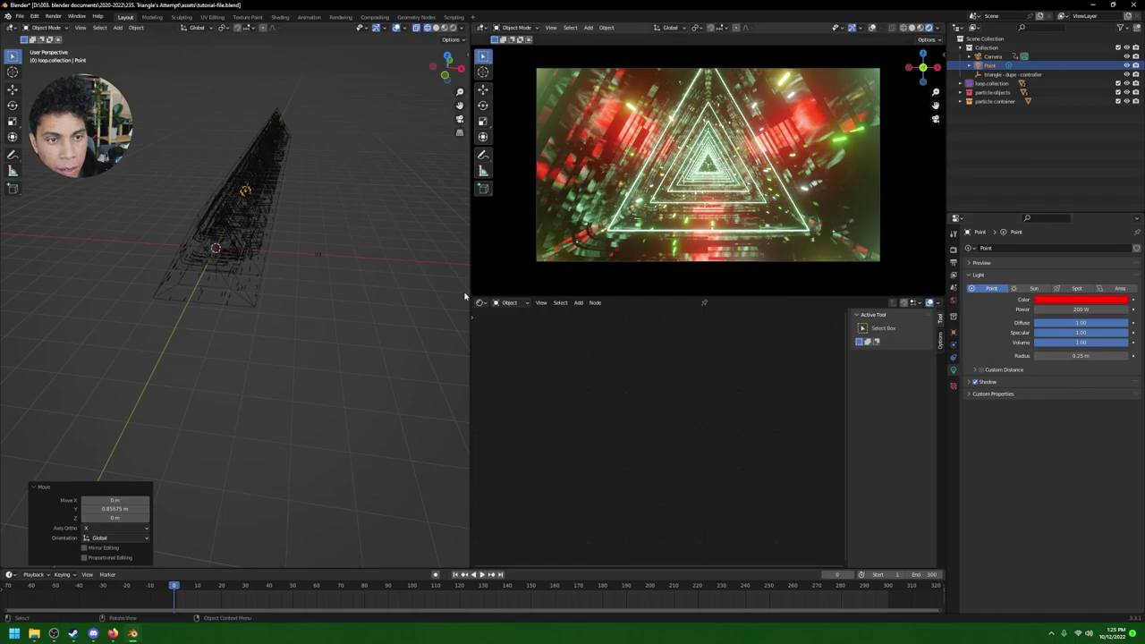
pyautogui.moveTo(289, 288); pyautogui.dragTo(307, 268, button='middle')
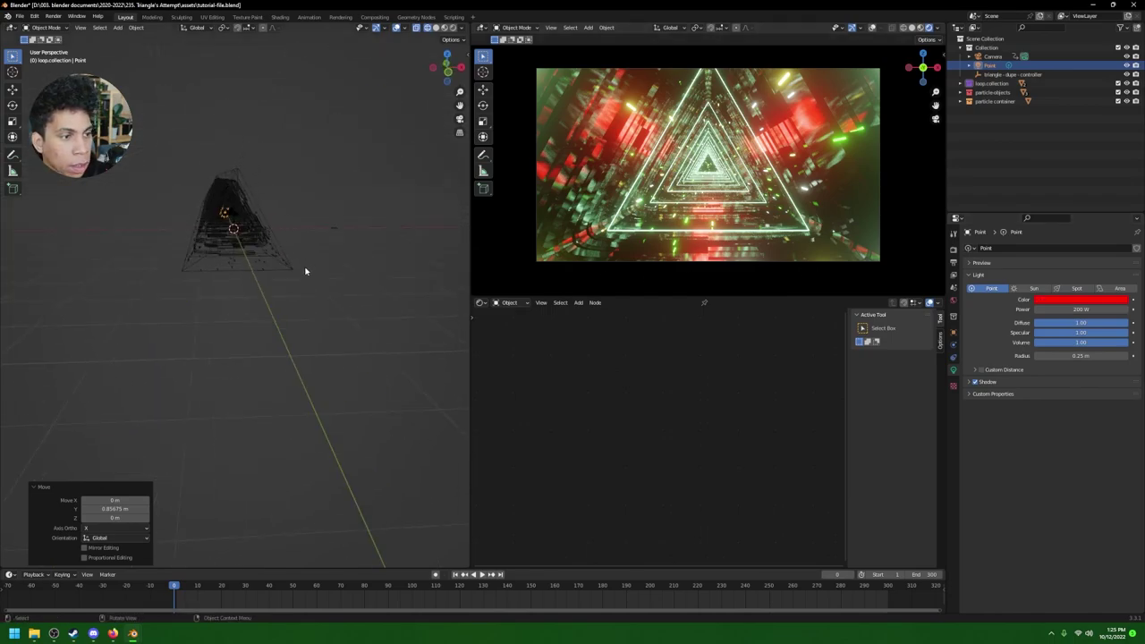
pyautogui.moveTo(1088, 355); pyautogui.dragTo(1049, 355)
# Step: From the front view, raise the point light about 0.12 m along Z toward the tunnel's center
pyautogui.moveTo(66, 312); pyautogui.dragTo(167, 294, button='middle')
pyautogui.press('`')
pyautogui.click(75, 206)
pyautogui.scroll(5, 312, 230)
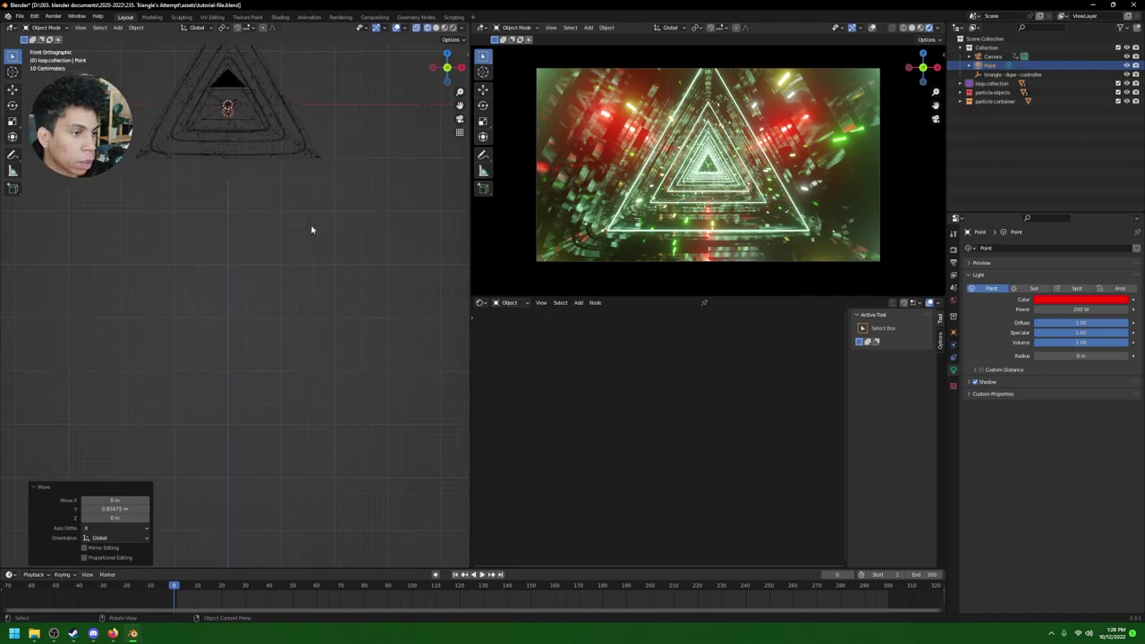
pyautogui.press('g')
pyautogui.press('z')
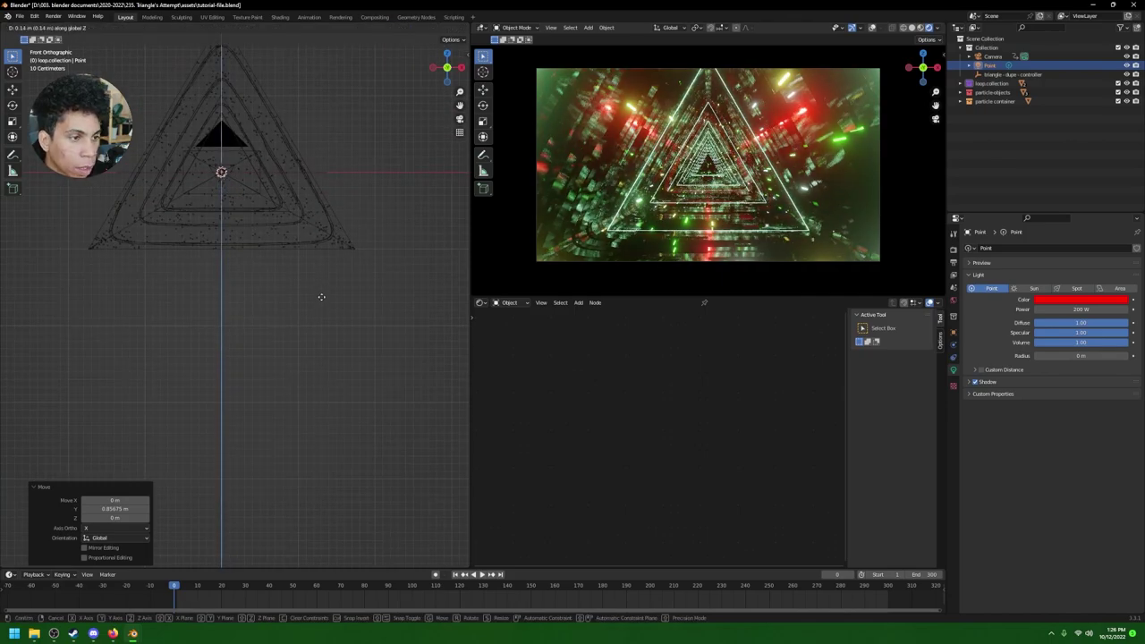
pyautogui.click(321, 298)
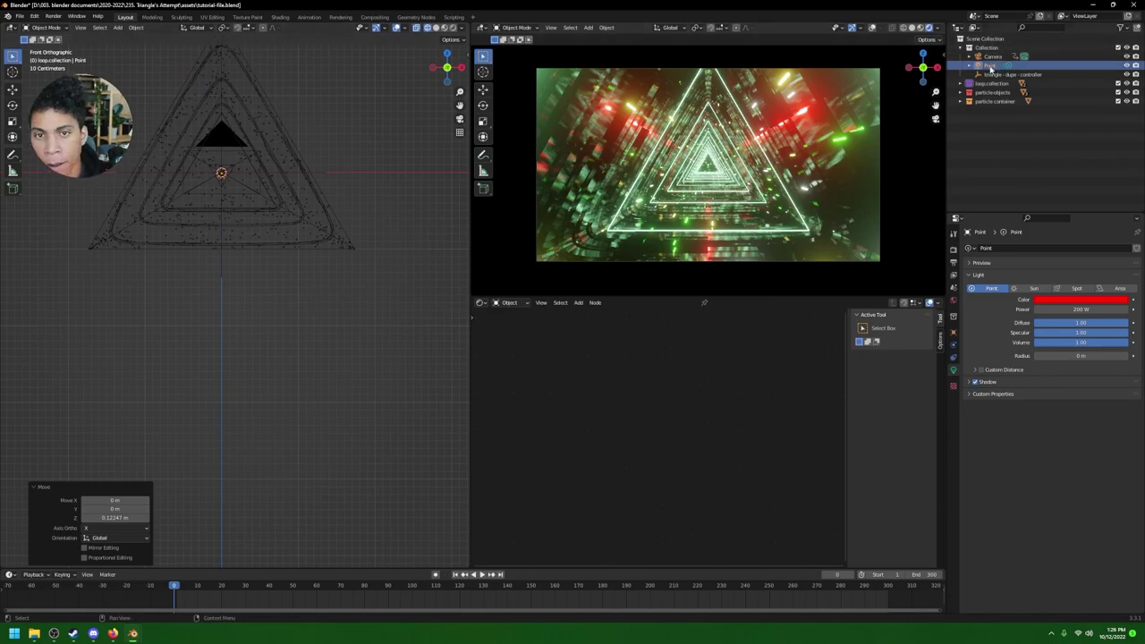
# Step: Parent the point light to the Camera so that it travels along with it
pyautogui.click(992, 56)
pyautogui.click(991, 66)
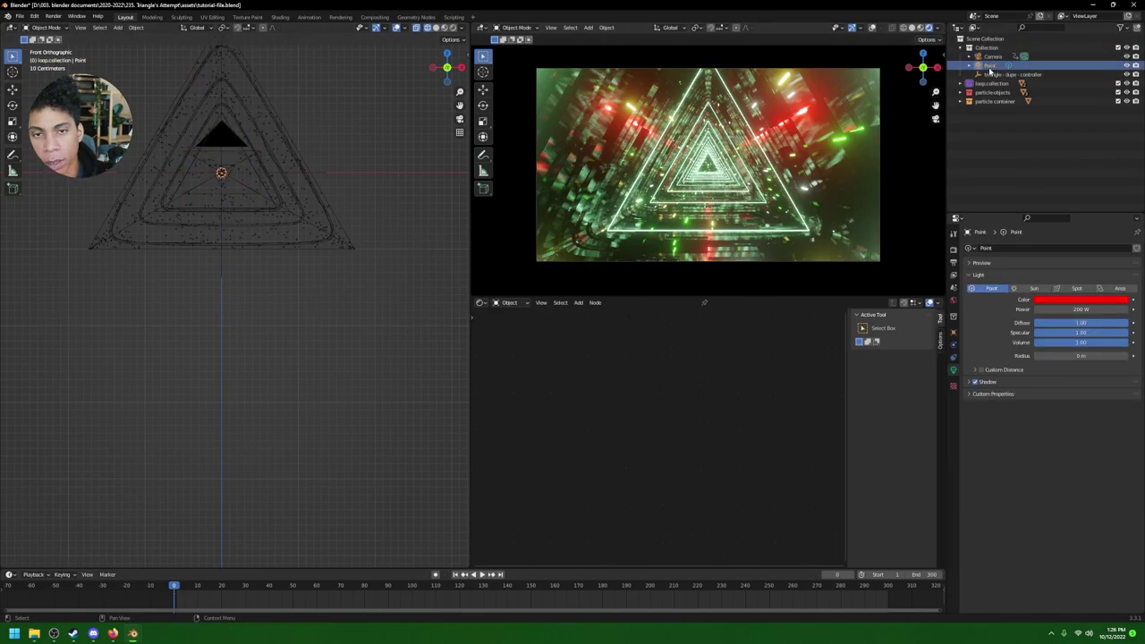
pyautogui.moveTo(992, 67); pyautogui.dragTo(1000, 59)
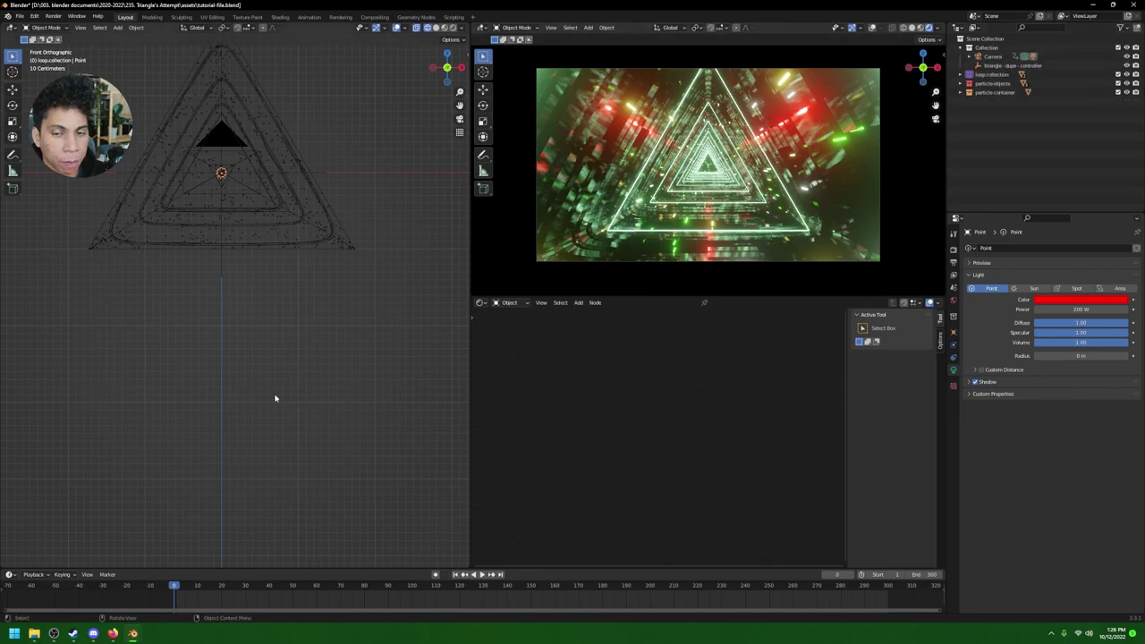
# Step: Show the Camera's transform values and insert a single keyframe on its Y rotation of 0° at frame 0
pyautogui.click(994, 56)
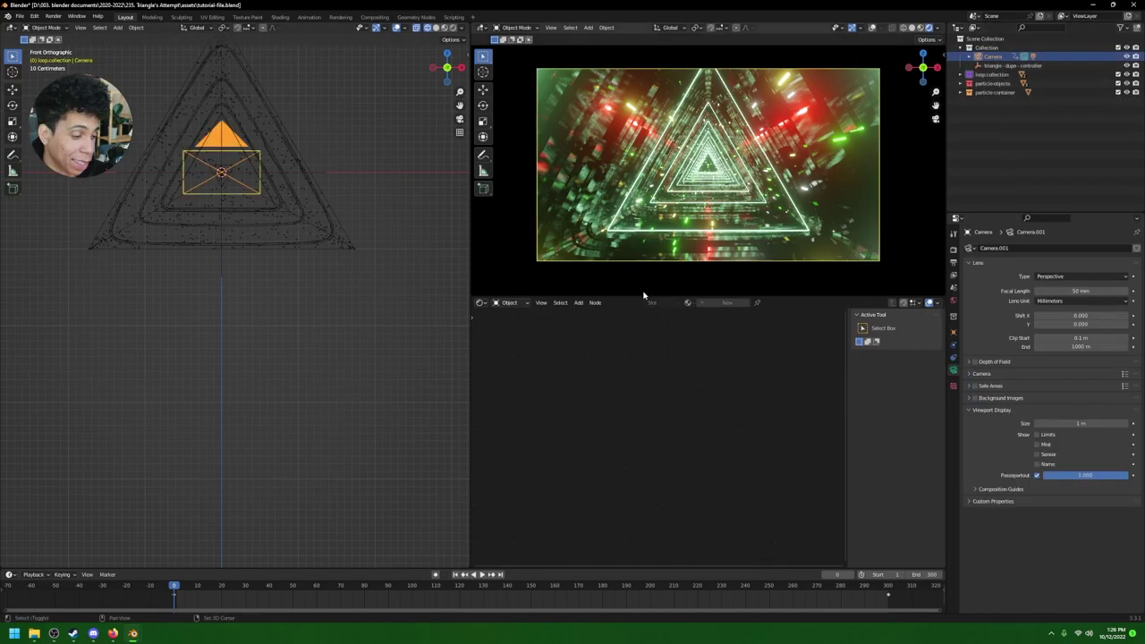
pyautogui.press('n')
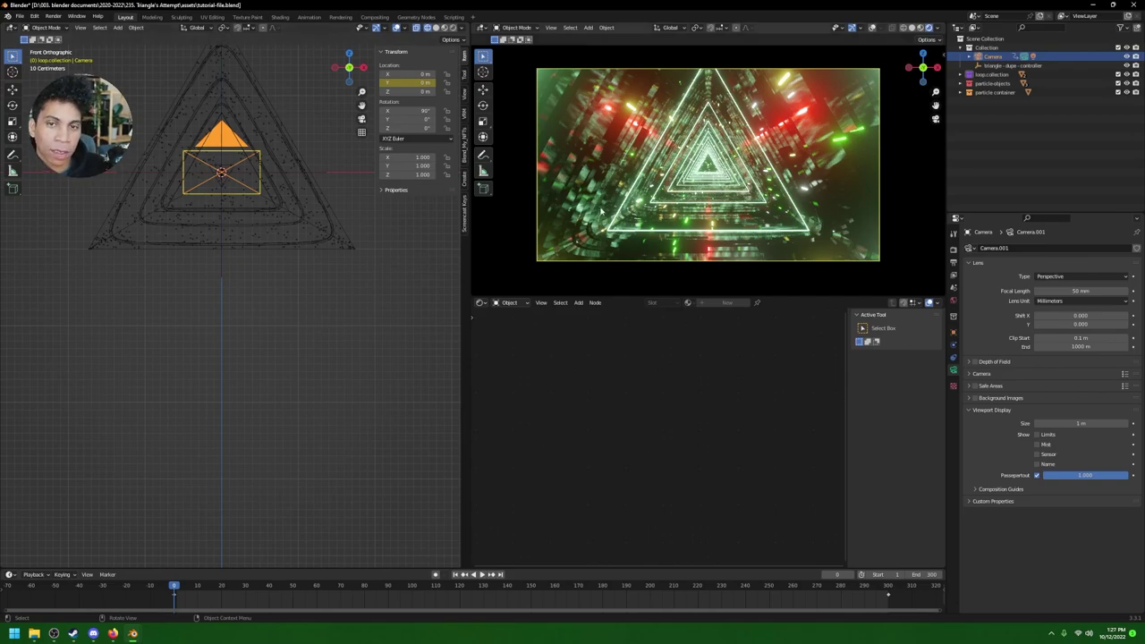
pyautogui.rightClick(390, 119)
pyautogui.click(390, 119)
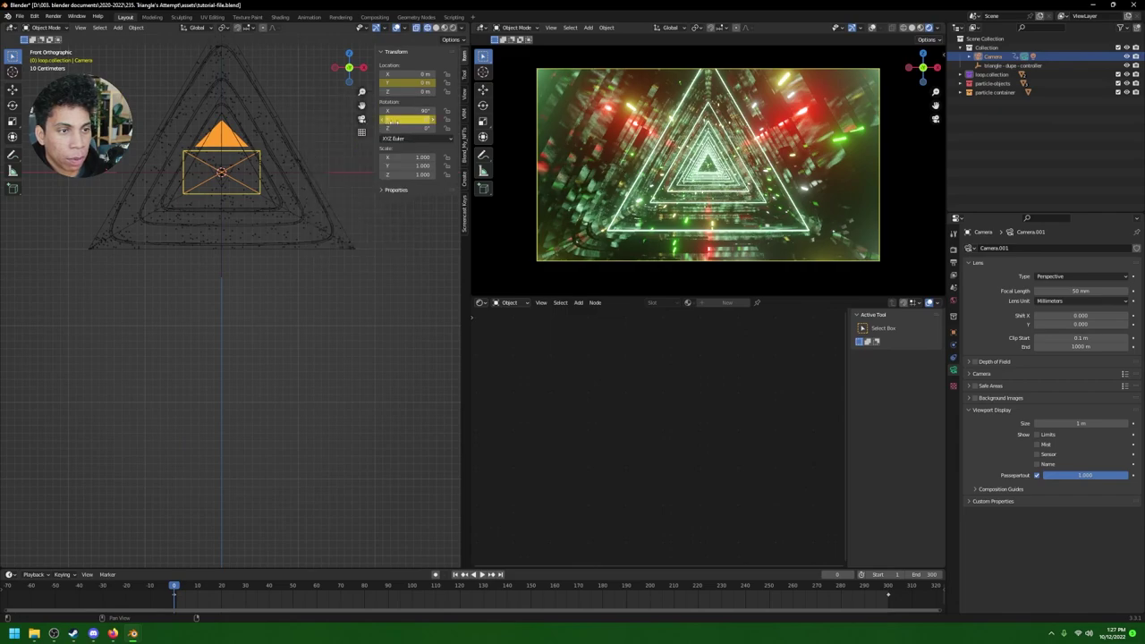
# Step: At frame 300, set the Camera's Y rotation to -360° and insert a single keyframe on it
pyautogui.hotkey('shift', 'Right')
pyautogui.doubleClick(396, 119)
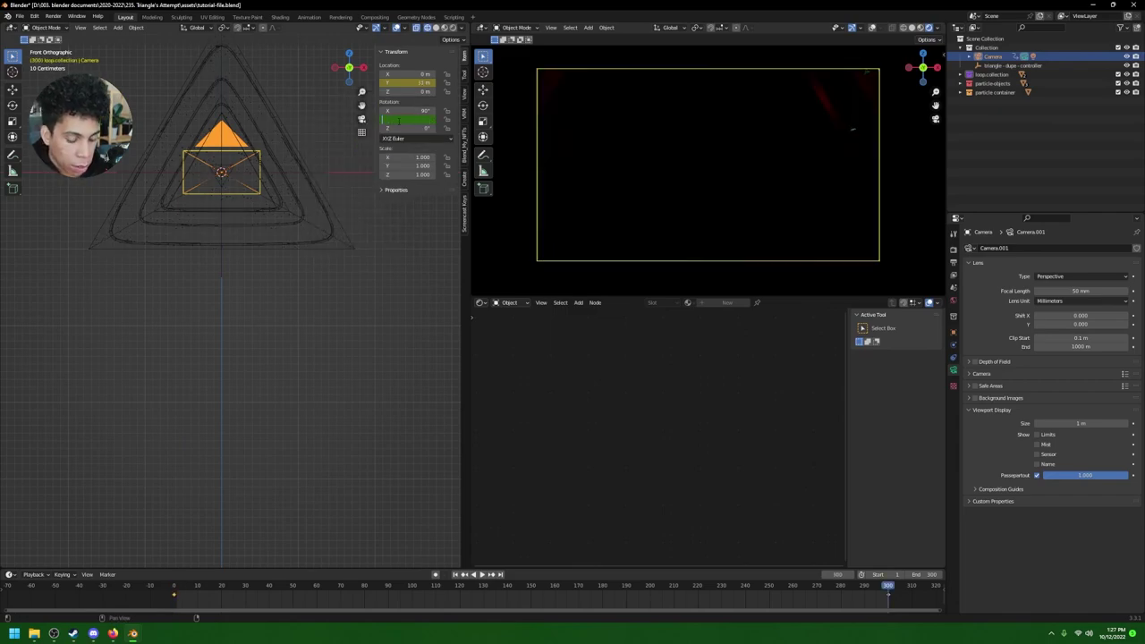
pyautogui.write('360')
pyautogui.press('Return')
pyautogui.rightClick(396, 120)
pyautogui.click(396, 120)
# Step: Play and scrub the animation from the start to check the camera's rotation, returning to frame 0
pyautogui.hotkey('shift', 'Left')
pyautogui.press('space')
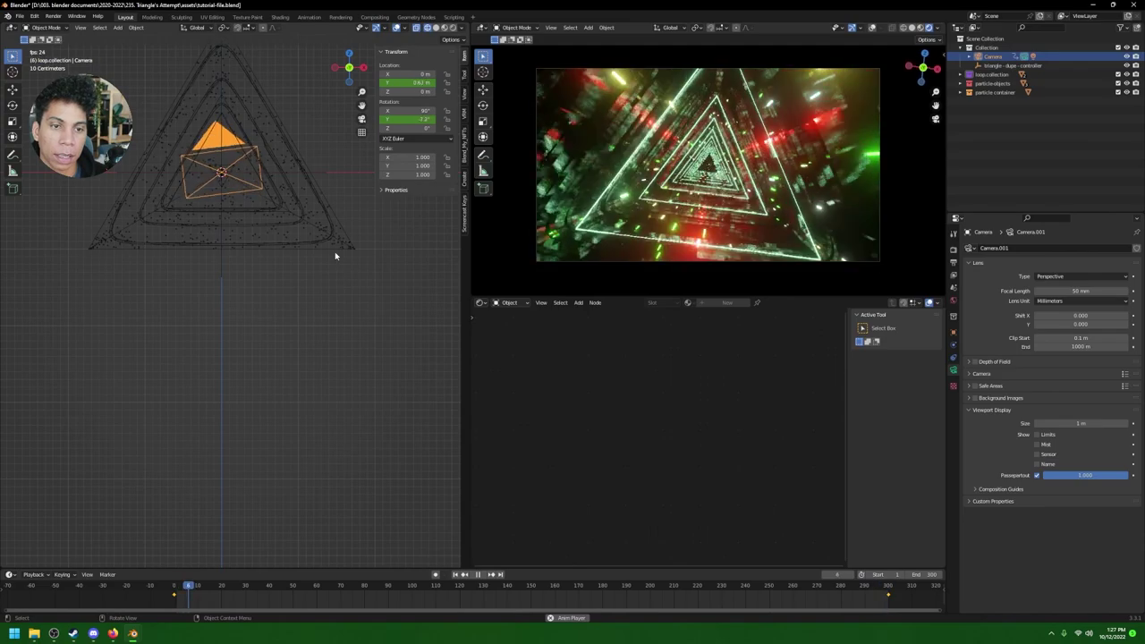
pyautogui.press('space')
pyautogui.hotkey('shift', 'Left')
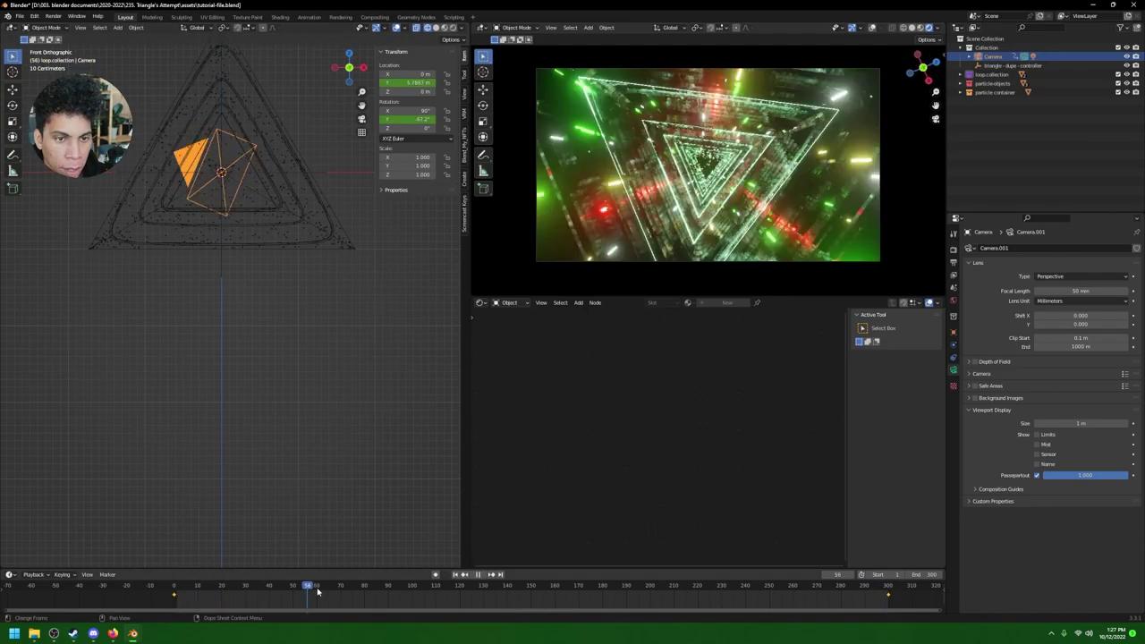
pyautogui.moveTo(704, 614); pyautogui.dragTo(171, 597)
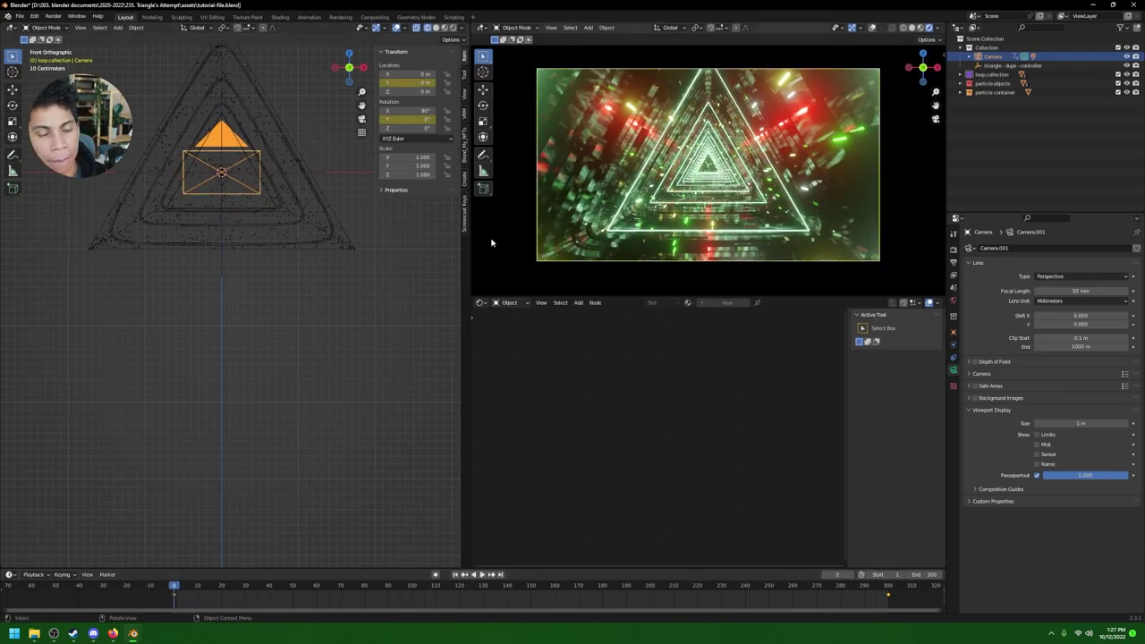
# Step: Add a collection instance of loop.collection at the world origin while viewing the tunnel from the top
pyautogui.click(960, 48)
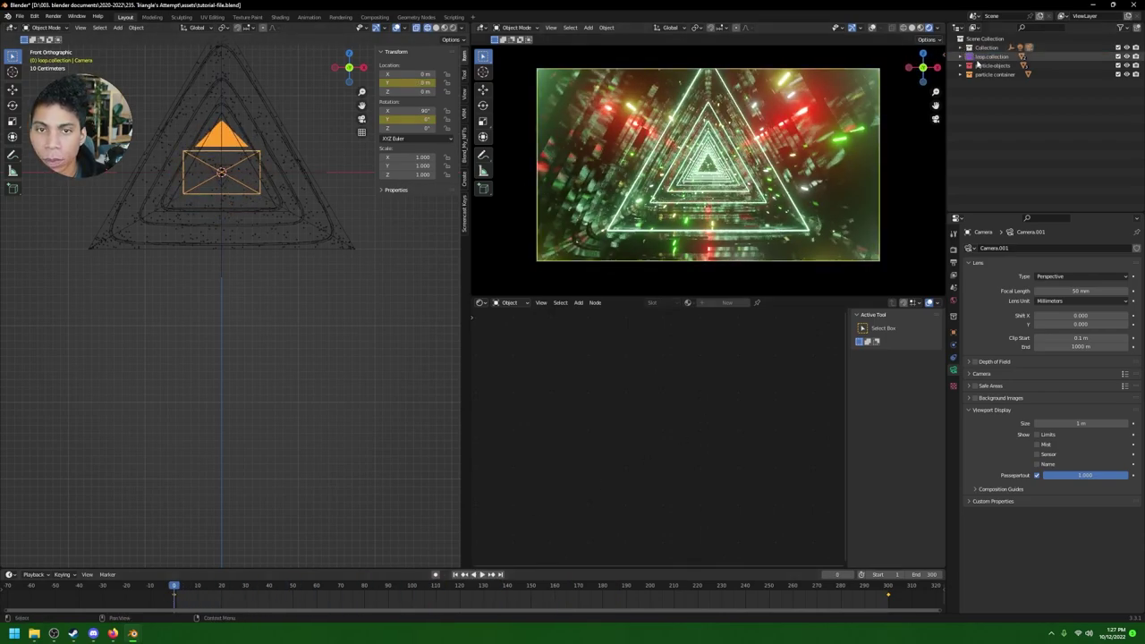
pyautogui.click(979, 56)
pyautogui.moveTo(403, 258); pyautogui.dragTo(317, 362, button='middle')
pyautogui.scroll(-8, 317, 362)
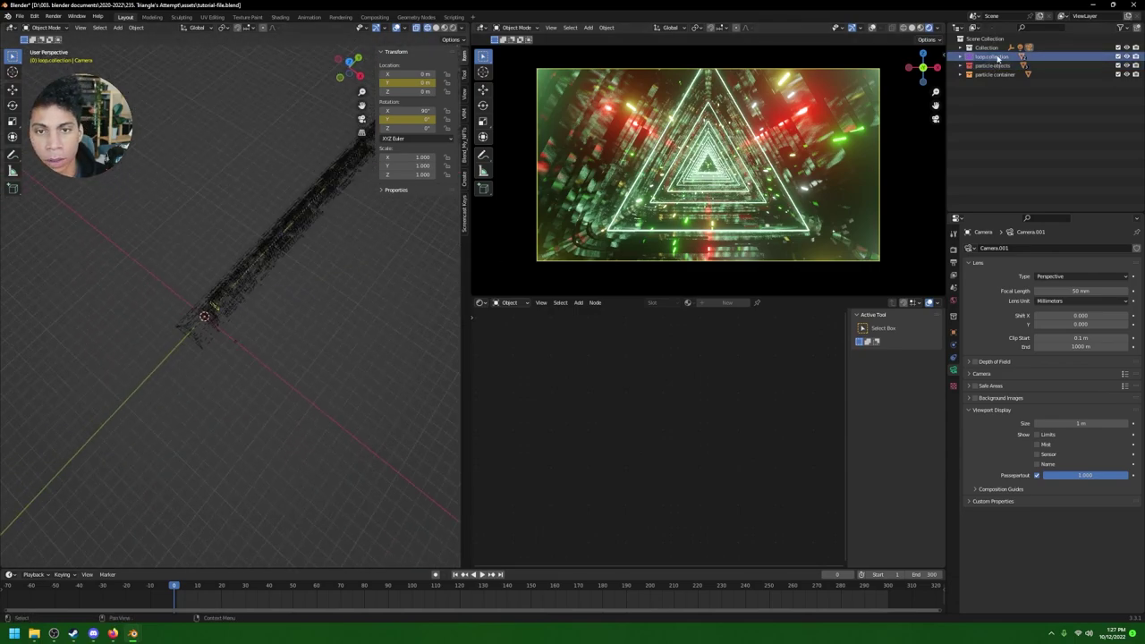
pyautogui.moveTo(277, 304); pyautogui.dragTo(252, 343, button='middle')
pyautogui.press('`')
pyautogui.click(252, 285)
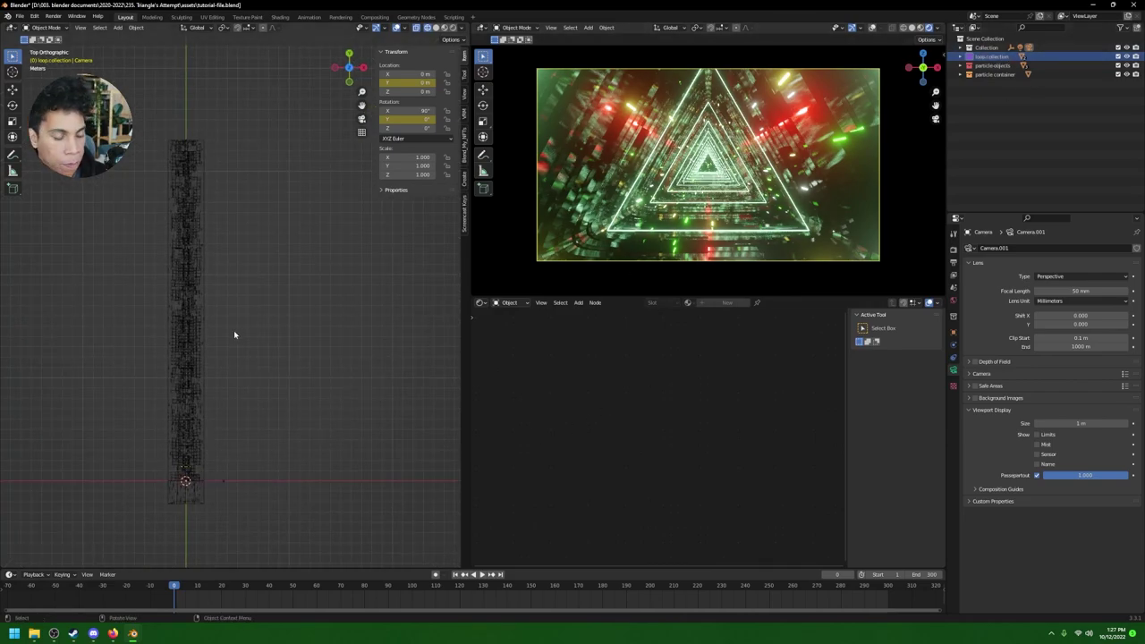
pyautogui.hotkey('shift', 'a')
pyautogui.moveTo(233, 395)
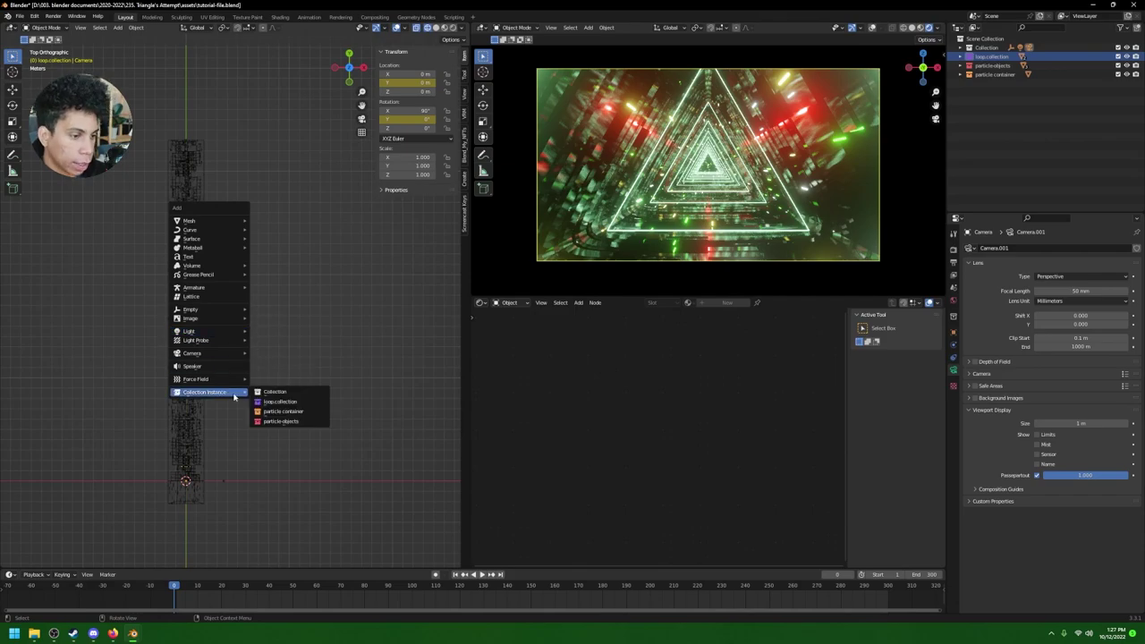
pyautogui.click(268, 402)
# Step: Move the new collection instance 33 m along Y so it continues from the far end of the original tunnel
pyautogui.press('g')
pyautogui.press('y')
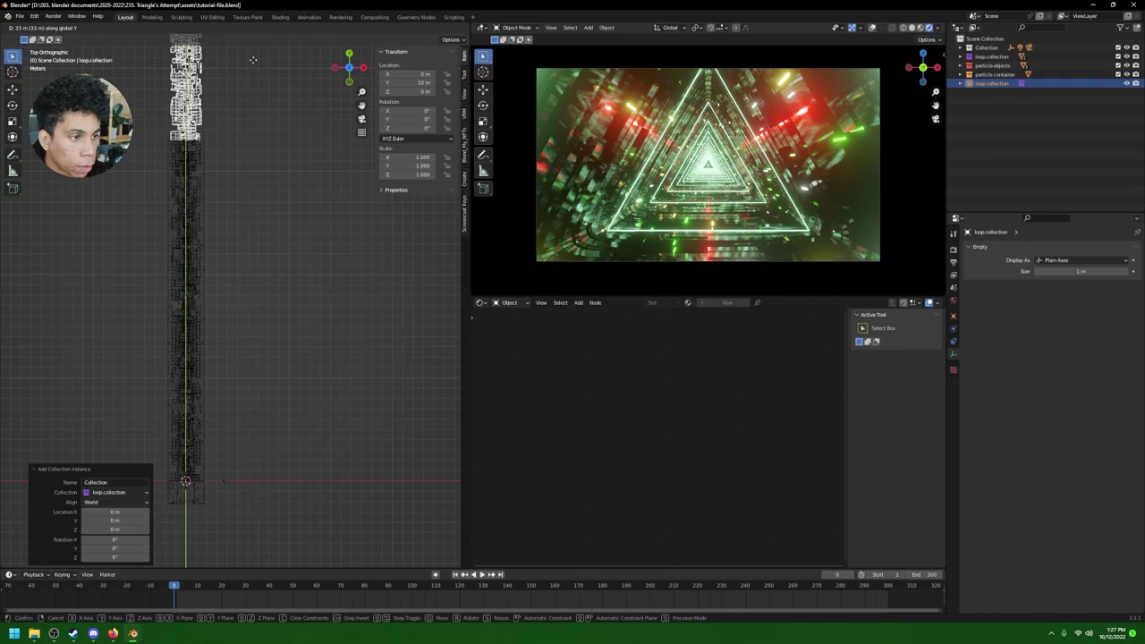
pyautogui.click(253, 60)
# Step: Duplicate the tunnel instance and offset the copy another 33 m along Y
pyautogui.scroll(-2, 262, 188)
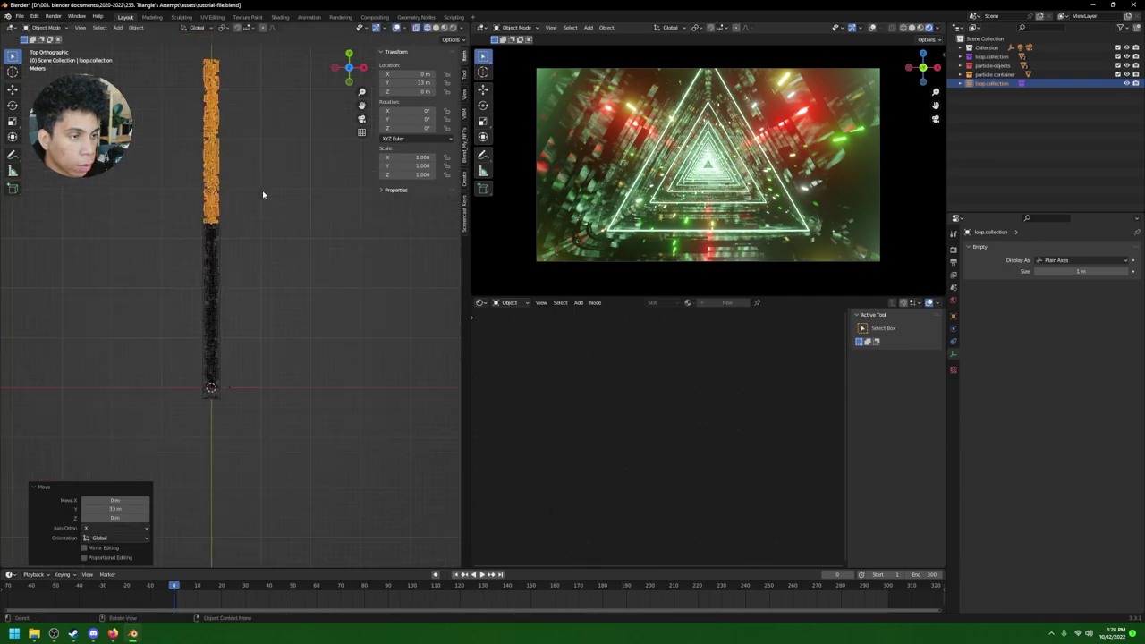
pyautogui.scroll(-1, 252, 185)
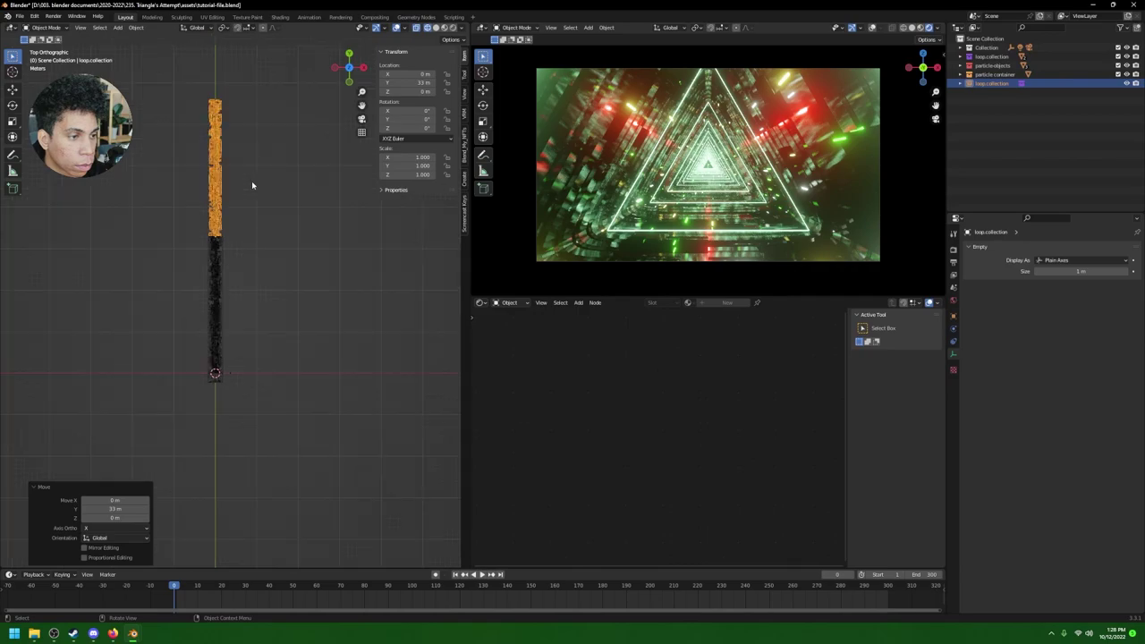
pyautogui.hotkey('shift', 'd')
pyautogui.press('y')
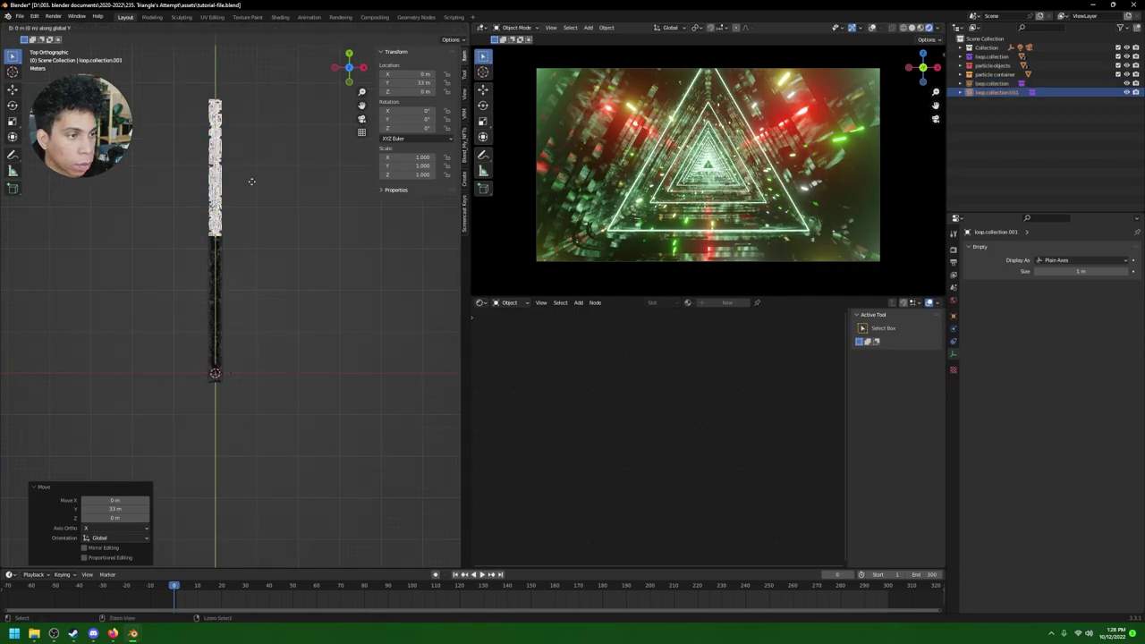
pyautogui.click(268, 158)
# Step: Duplicate the farthest instance and place the copy behind the tunnel's start at Y -35 m
pyautogui.scroll(-3, 289, 313)
pyautogui.hotkey('shift', 'd')
pyautogui.press('y')
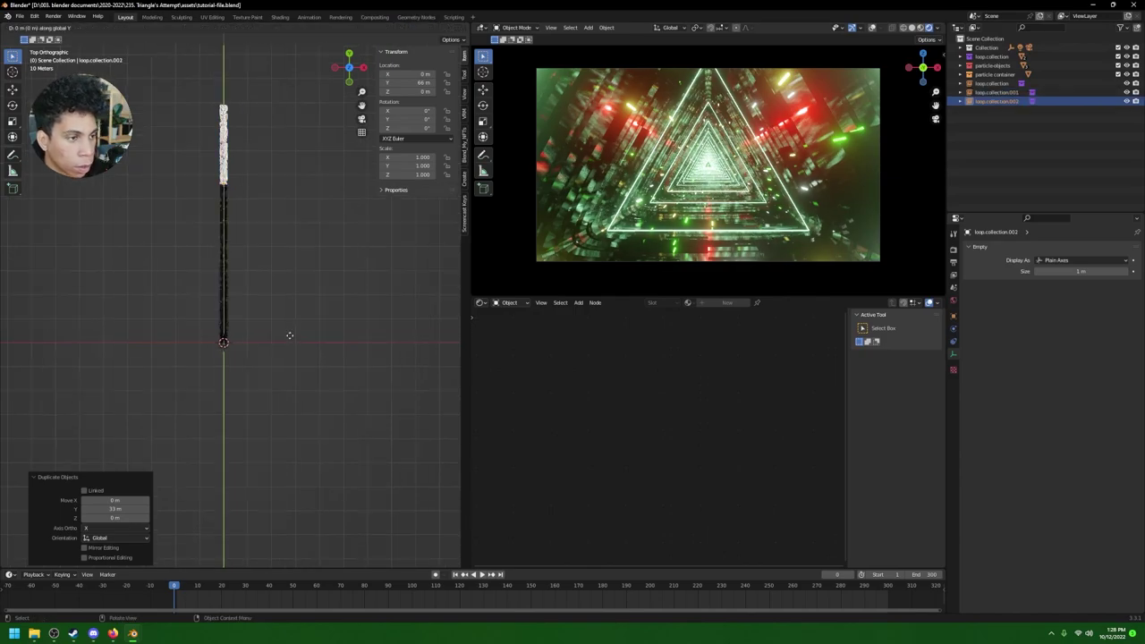
pyautogui.keyDown('ctrl'); pyautogui.click(356, 38); pyautogui.keyUp('ctrl')
pyautogui.scroll(3, 325, 327)
pyautogui.keyDown('shift'); pyautogui.moveTo(298, 404); pyautogui.dragTo(294, 275, button='middle'); pyautogui.keyUp('shift')
pyautogui.scroll(6, 295, 276)
pyautogui.hotkey('shift', 'd')
pyautogui.press('y')
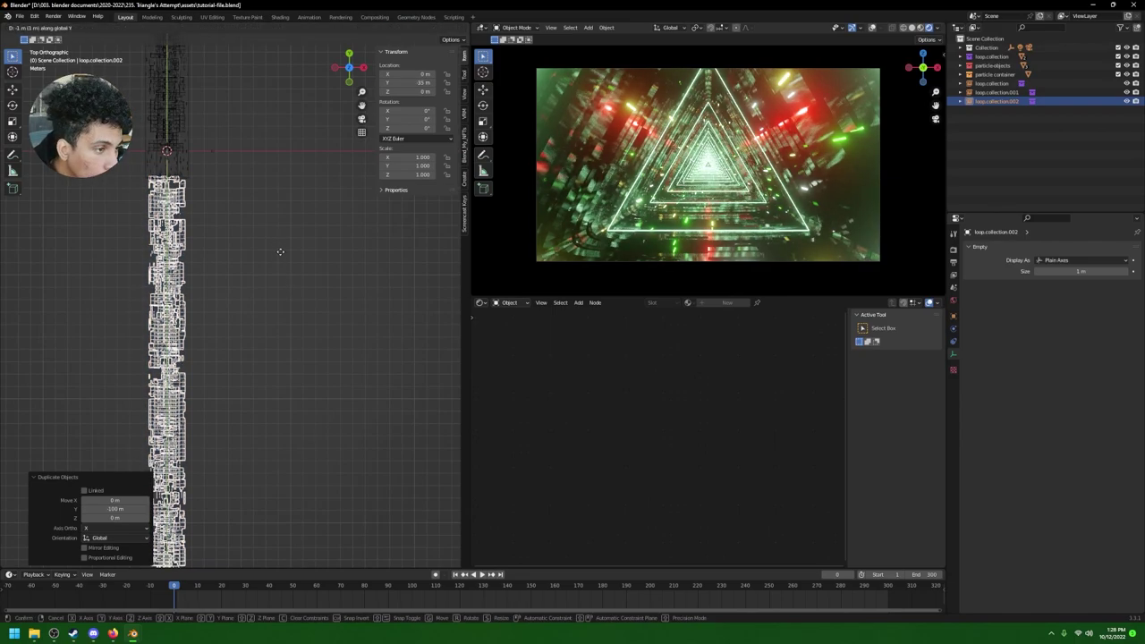
pyautogui.click(278, 261)
# Step: Duplicate the instance behind the start by -33 m along Y, and repeat that duplication once
pyautogui.scroll(-4, 277, 267)
pyautogui.press('y')
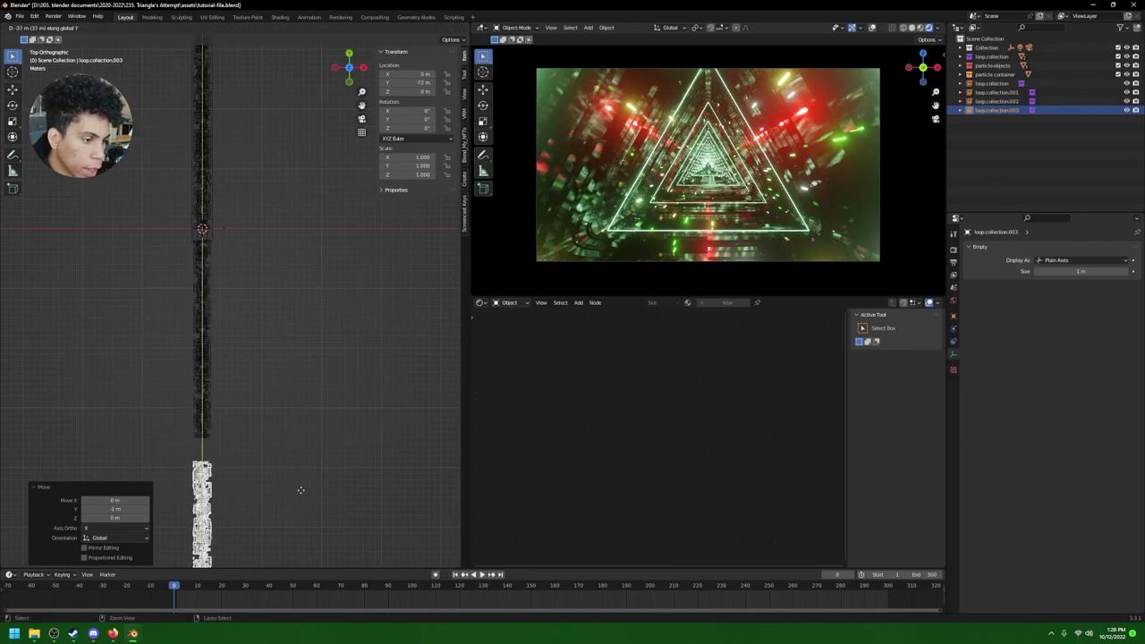
pyautogui.keyDown('ctrl'); pyautogui.click(302, 462); pyautogui.keyUp('ctrl')
pyautogui.scroll(-4, 289, 436)
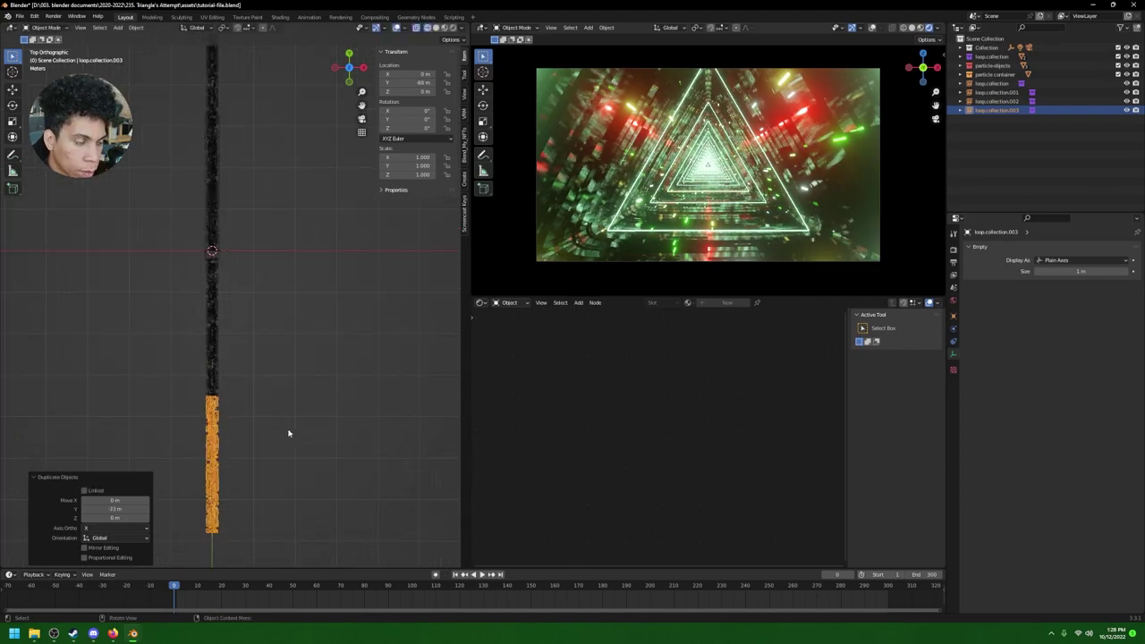
pyautogui.hotkey('shift', 'r')
pyautogui.scroll(-2, 279, 335)
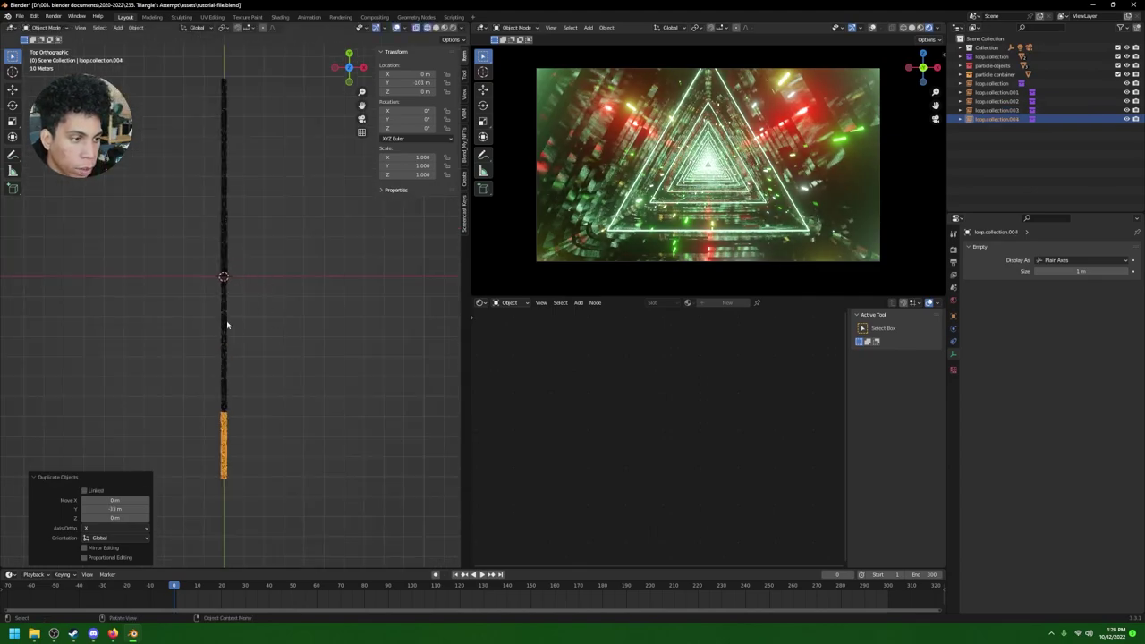
# Step: Duplicate the tunnel instance at Y -35 m and move the copy 130 m along Y toward the tunnel's far end
pyautogui.hotkey('shift', 'd')
pyautogui.press('z')
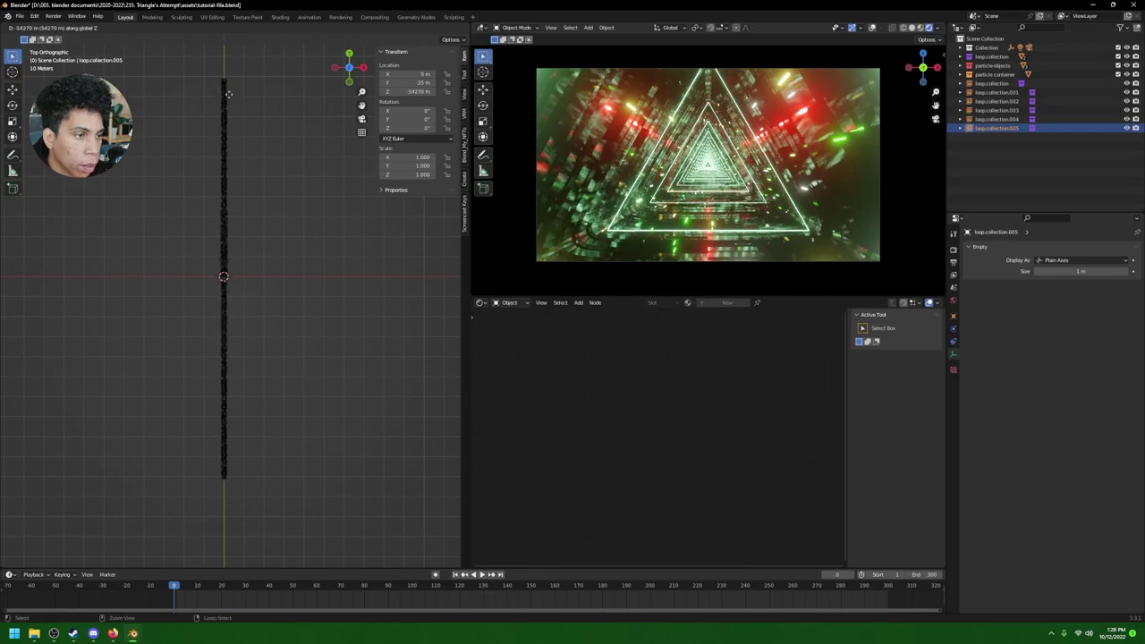
pyautogui.press('Escape')
pyautogui.press('g')
pyautogui.press('y')
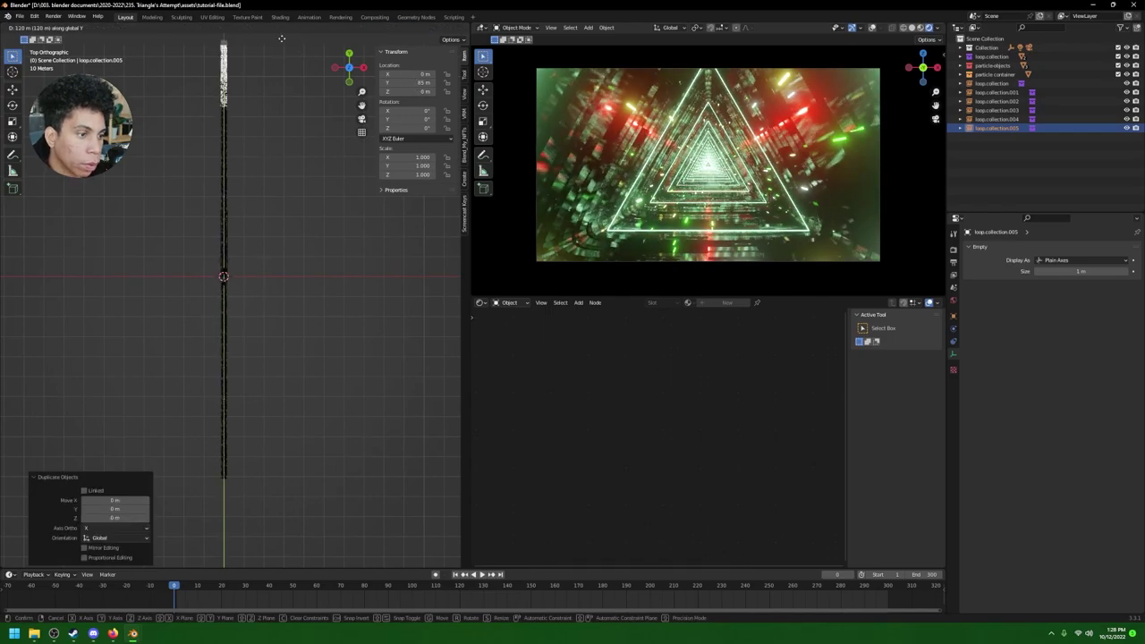
pyautogui.click(282, 550)
# Step: Fine-tune the last copy along Y to 98.97 m so it joins the far end of the tunnel, and deselect it
pyautogui.moveTo(294, 402); pyautogui.dragTo(206, 330, button='middle')
pyautogui.press('g')
pyautogui.press('y')
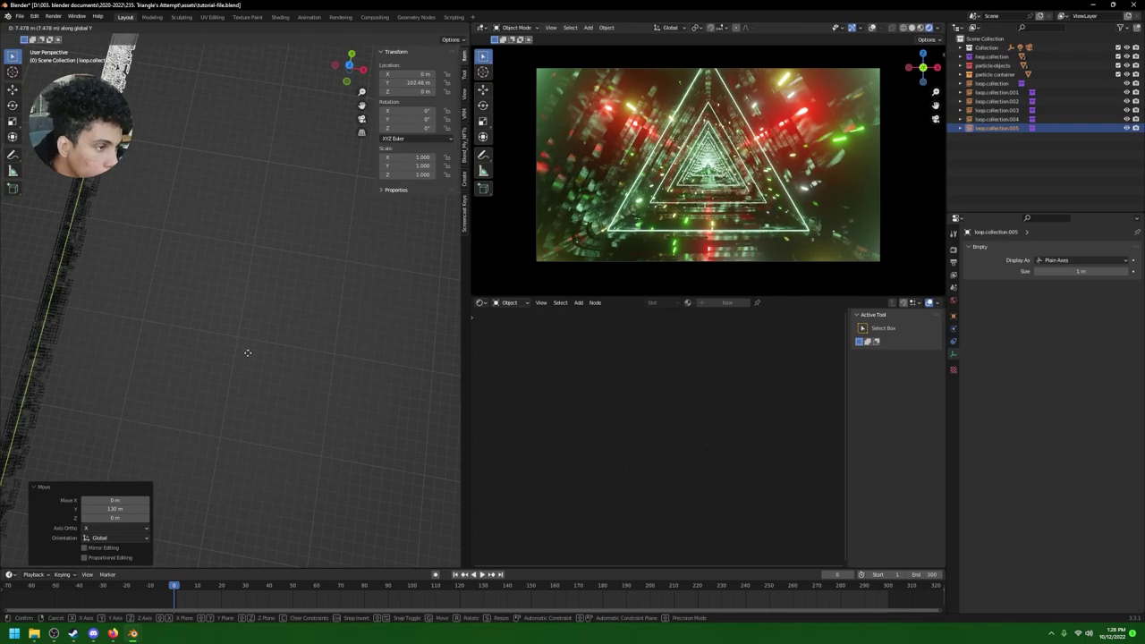
pyautogui.click(243, 379)
pyautogui.press('KP_7')
pyautogui.scroll(-11, 226, 276)
pyautogui.keyDown('shift'); pyautogui.moveTo(185, 235); pyautogui.dragTo(256, 298, button='middle'); pyautogui.keyUp('shift')
pyautogui.scroll(13, 256, 299)
pyautogui.scroll(-2, 286, 230)
pyautogui.keyDown('shift'); pyautogui.moveTo(289, 184); pyautogui.dragTo(284, 242, button='middle'); pyautogui.keyUp('shift')
pyautogui.press('g')
pyautogui.press('y')
pyautogui.click(283, 240)
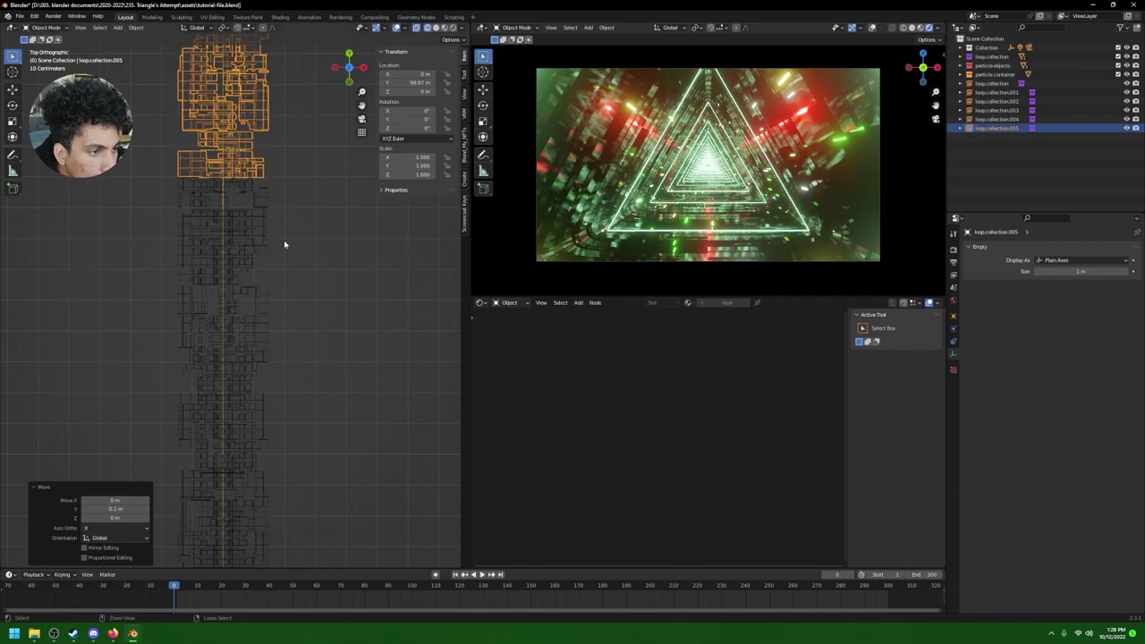
pyautogui.click(342, 256)
# Step: Examine how much of the extended tunnel the particle-container object spans
pyautogui.scroll(-1, 346, 288)
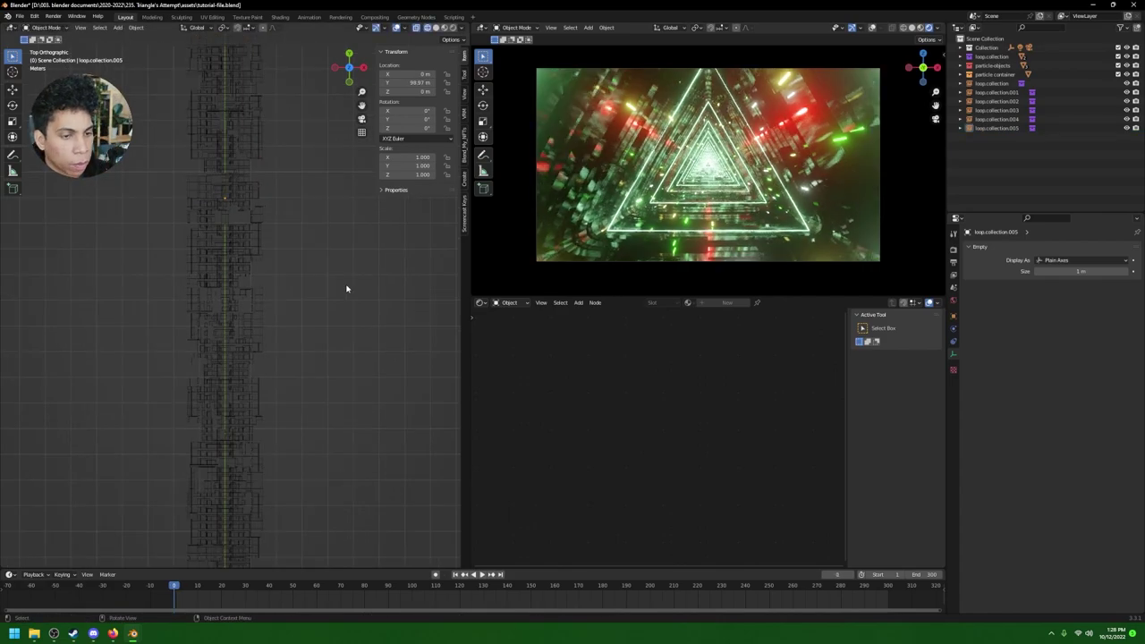
pyautogui.hotkey('shift', 'Right')
pyautogui.hotkey('shift', 'Left')
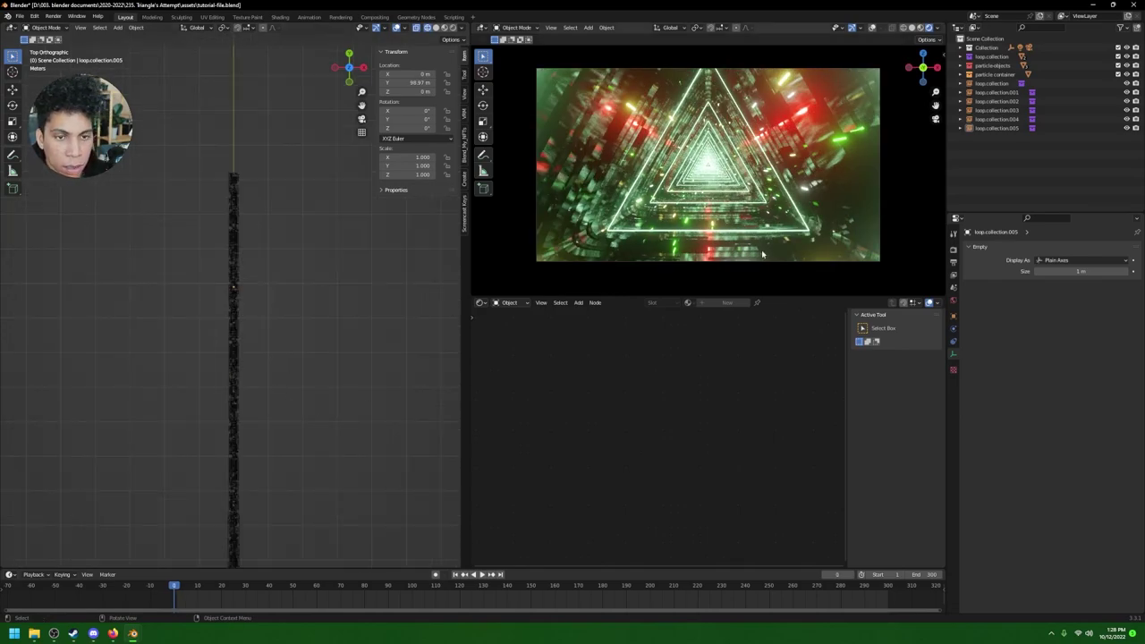
pyautogui.click(964, 77)
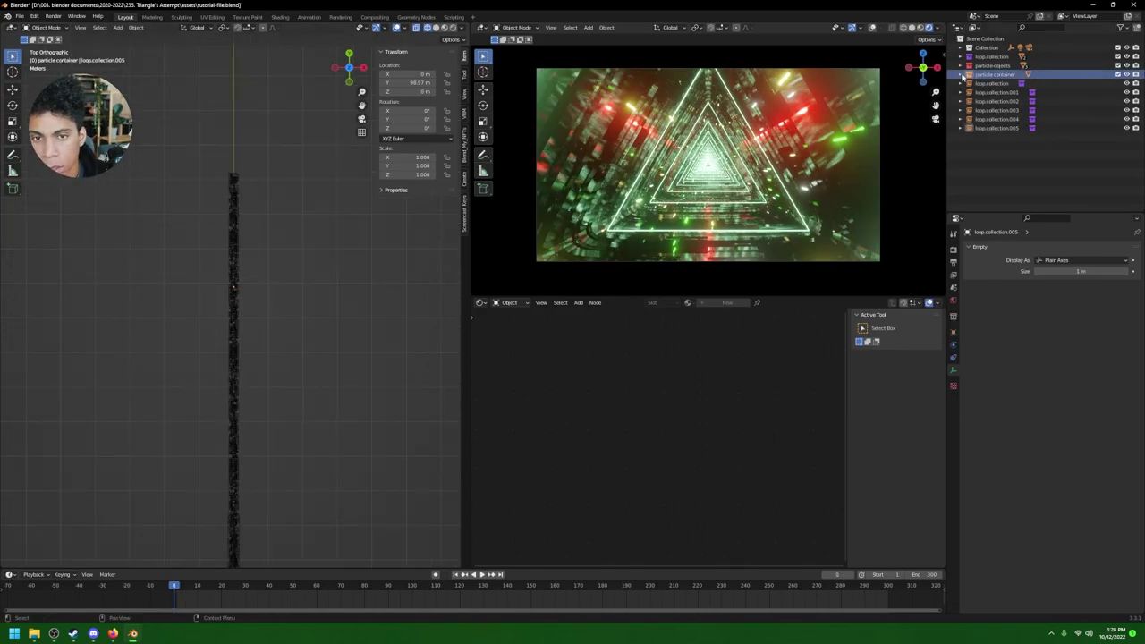
pyautogui.click(963, 75)
pyautogui.click(1000, 83)
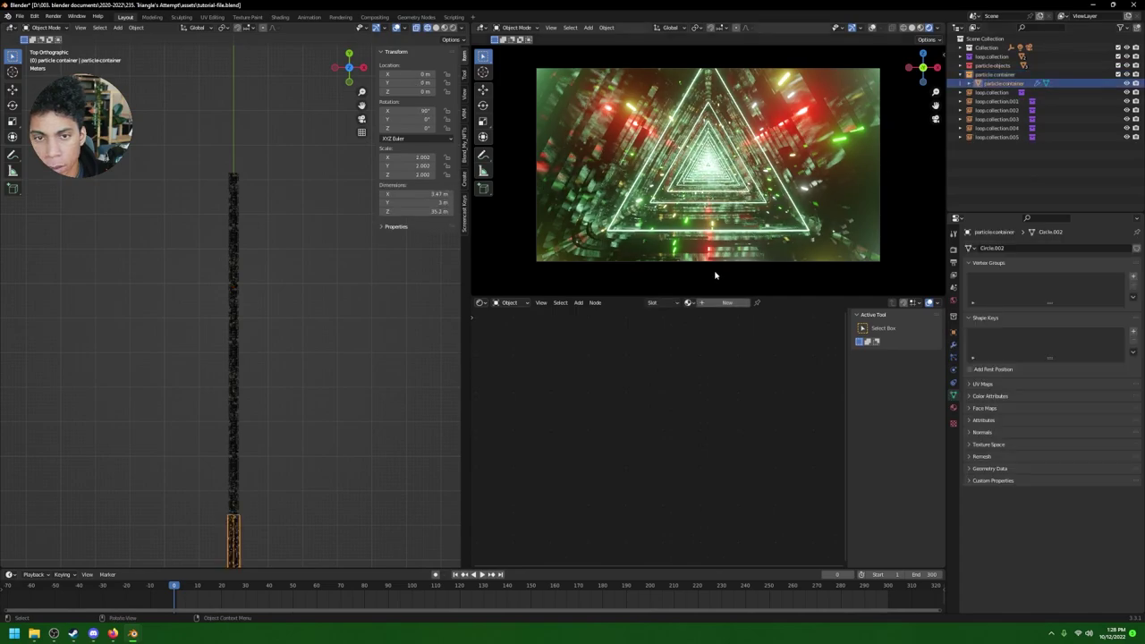
pyautogui.keyDown('shift'); pyautogui.moveTo(276, 476); pyautogui.dragTo(313, 326, button='middle'); pyautogui.keyUp('shift')
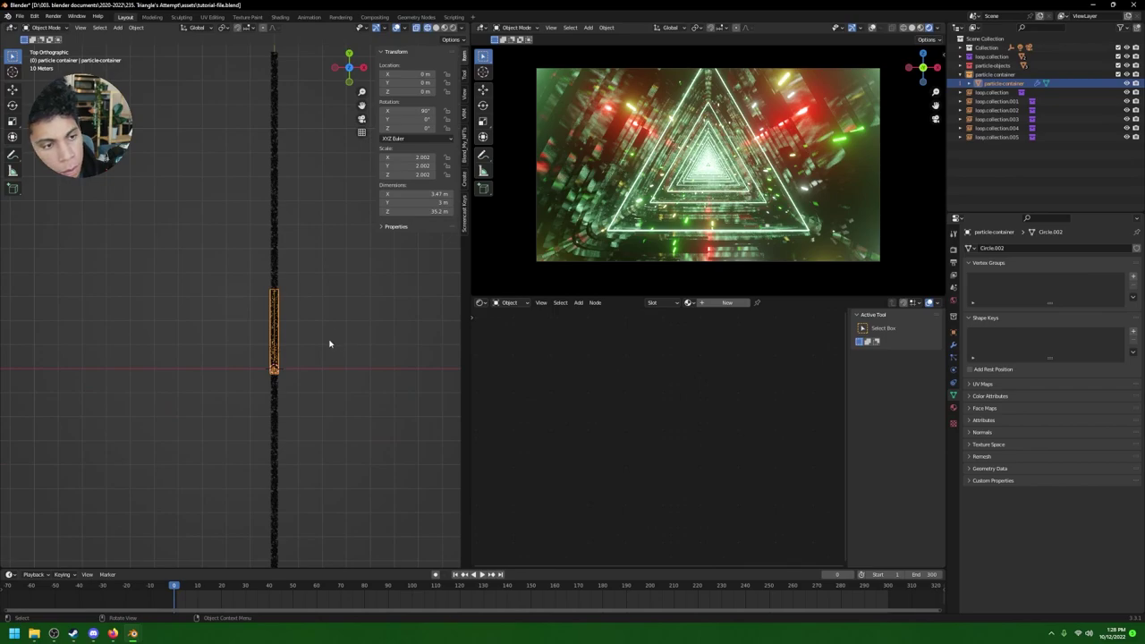
pyautogui.scroll(5, 329, 340)
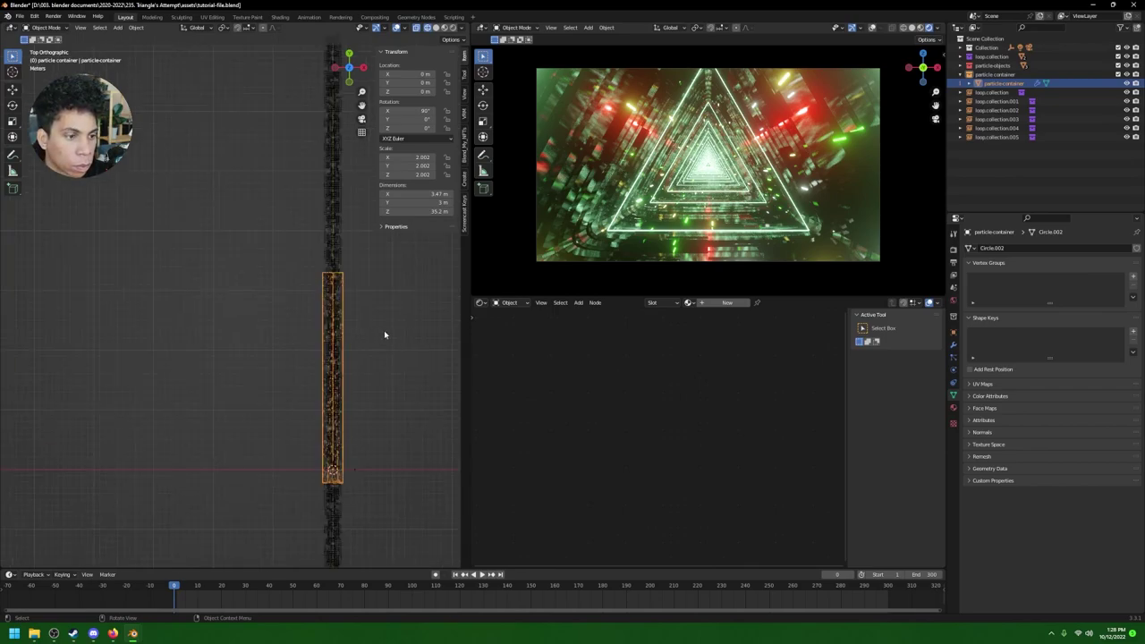
pyautogui.keyDown('shift'); pyautogui.moveTo(384, 335); pyautogui.dragTo(352, 345, button='middle'); pyautogui.keyUp('shift')
pyautogui.click(370, 334)
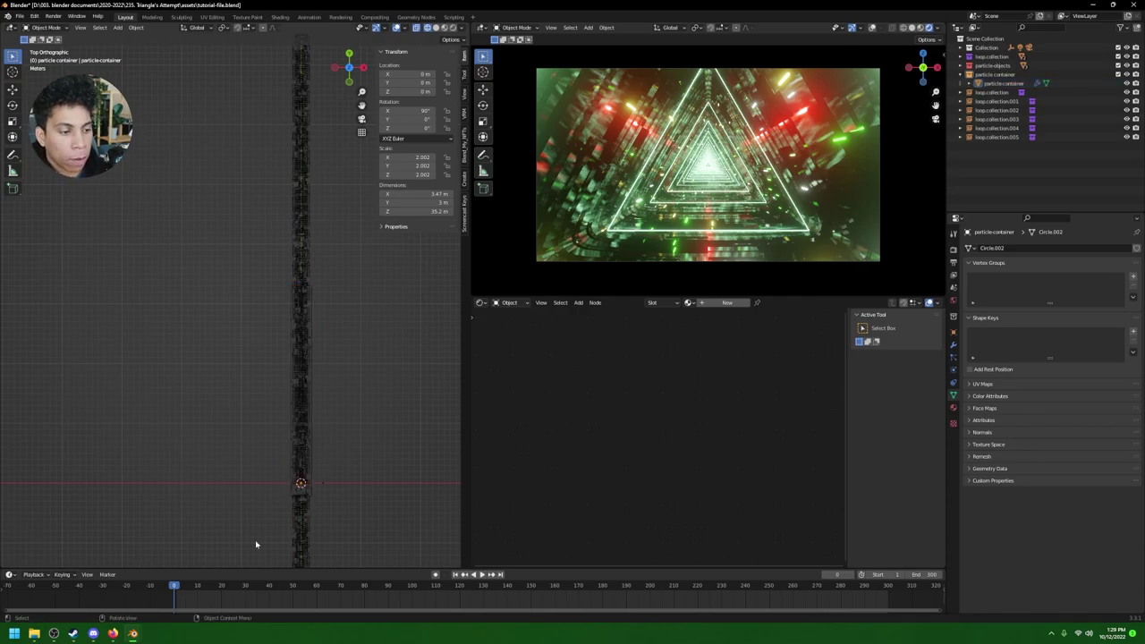
# Step: Play the animation and stop at frame 300 to check the particles at the end of the loop
pyautogui.press('space')
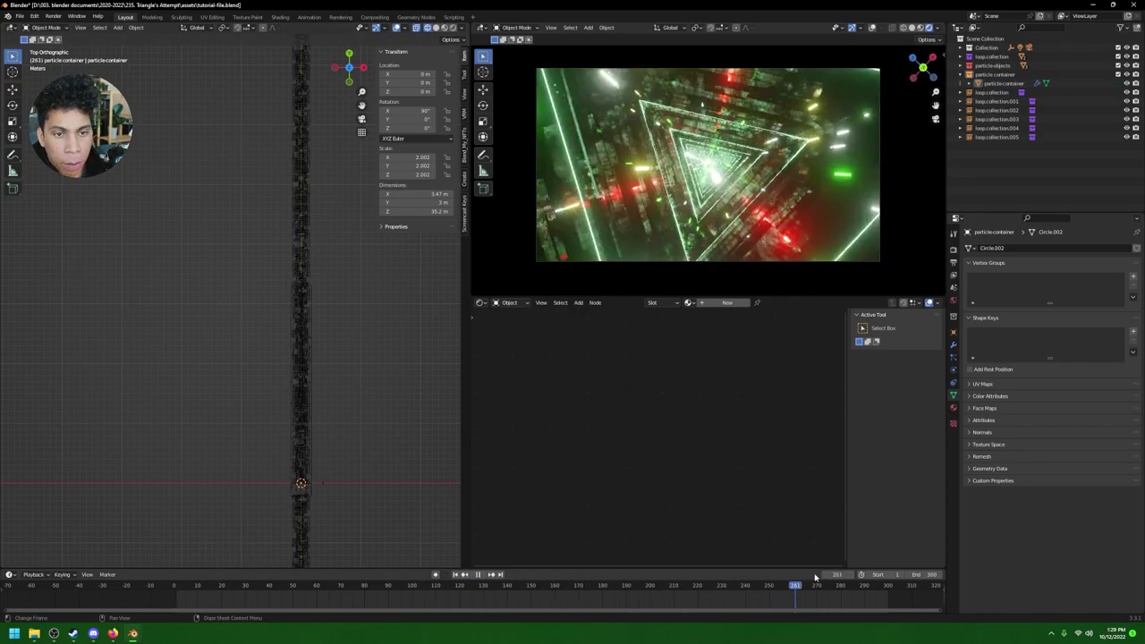
pyautogui.moveTo(892, 577); pyautogui.dragTo(886, 588)
pyautogui.press('space')
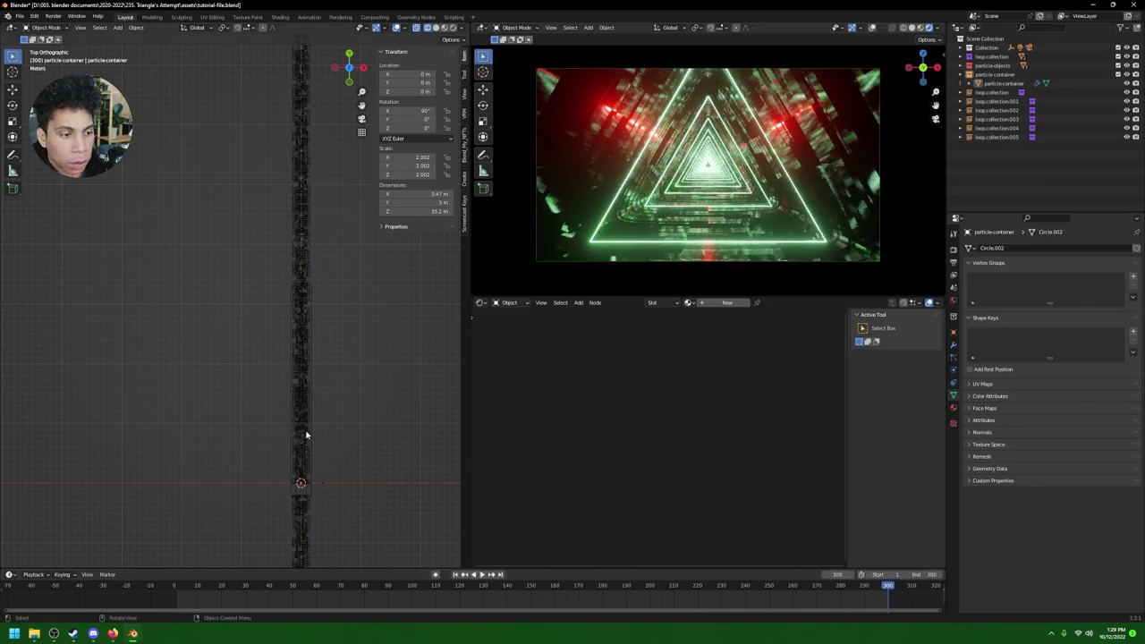
# Step: Scale the particle-container along global Y to a length of about 61.1 m
pyautogui.click(309, 414)
pyautogui.click(1002, 83)
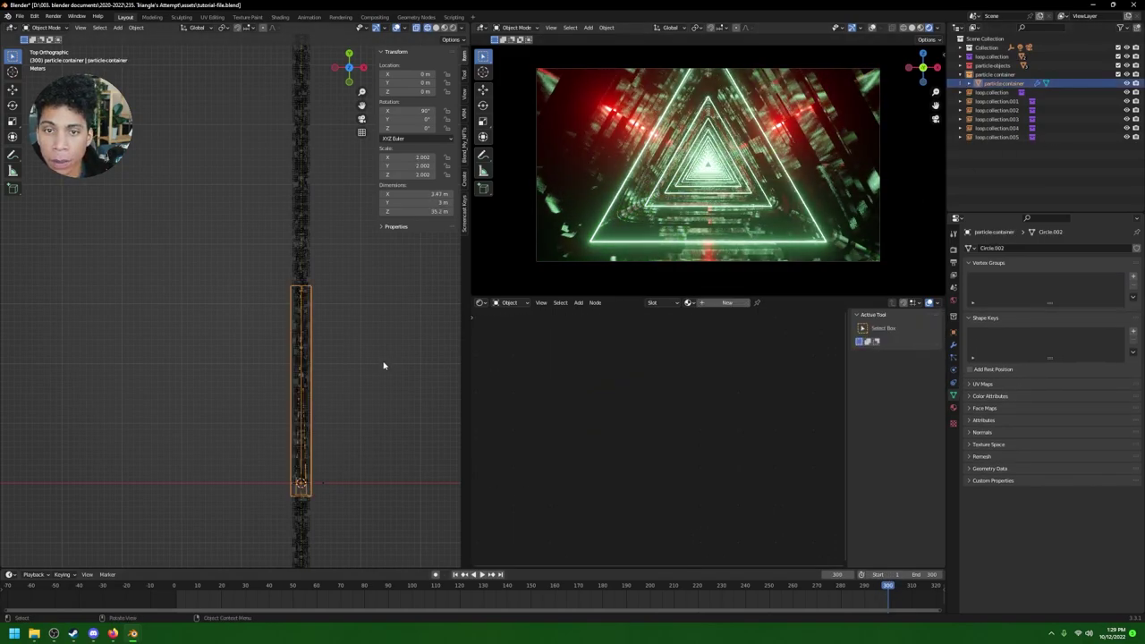
pyautogui.press('s')
pyautogui.press('y')
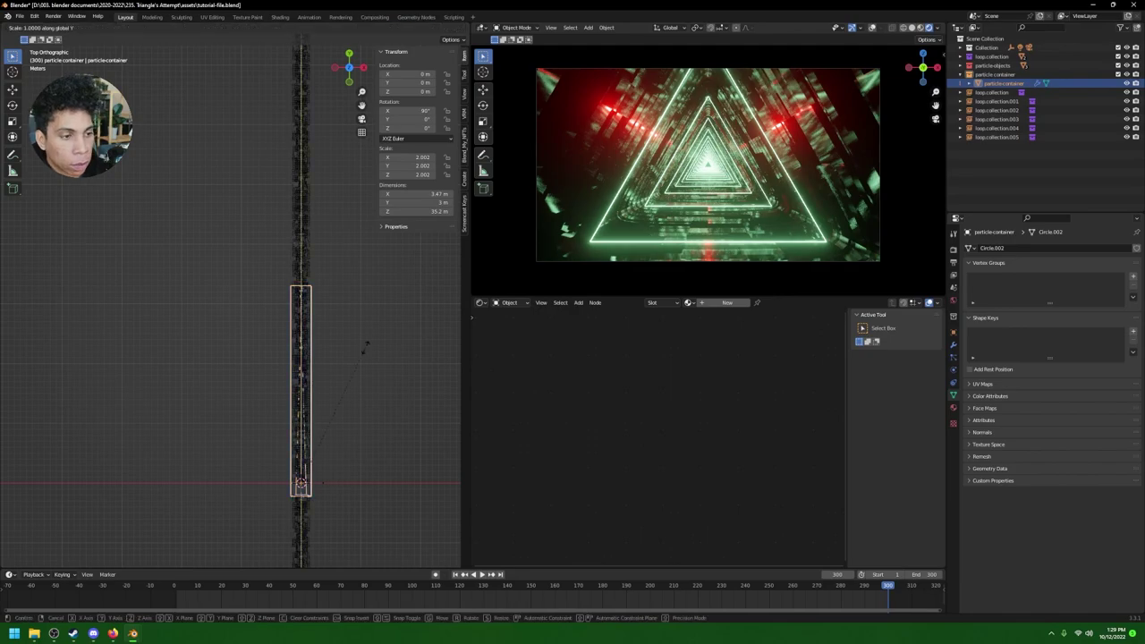
pyautogui.click(336, 233)
# Step: Play the animation from the start to check the lengthened particle container, and go to frame 300
pyautogui.moveTo(551, 586); pyautogui.dragTo(177, 586)
pyautogui.press('space')
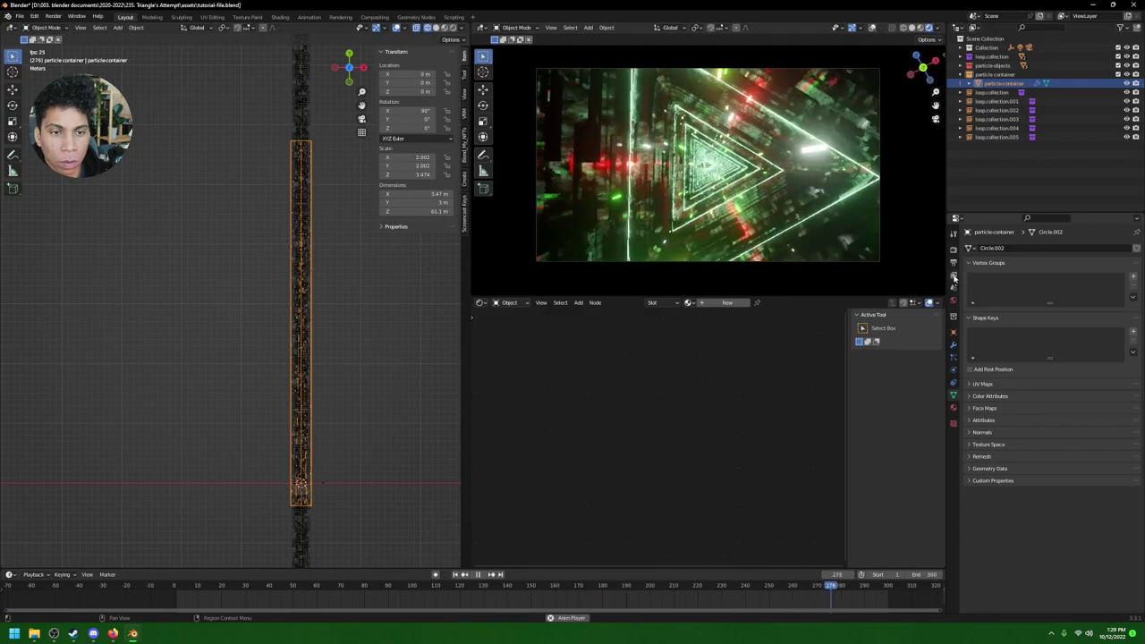
pyautogui.press('Escape')
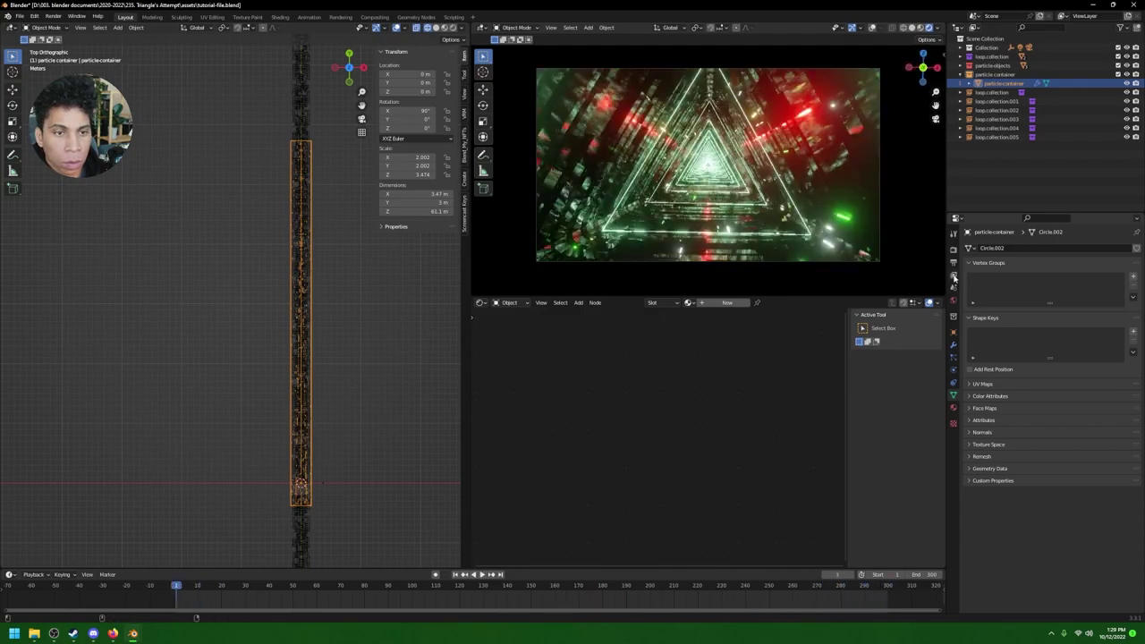
pyautogui.hotkey('shift', 'Right')
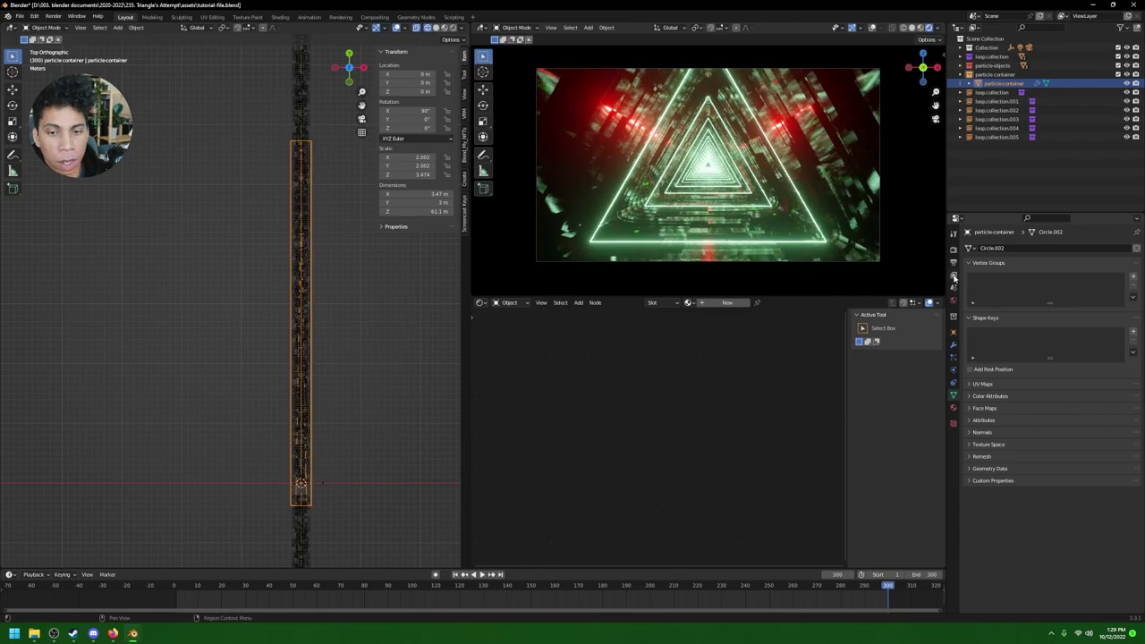
# Step: Set the particle-container's particle lifetime to 330 frames
pyautogui.click(991, 56)
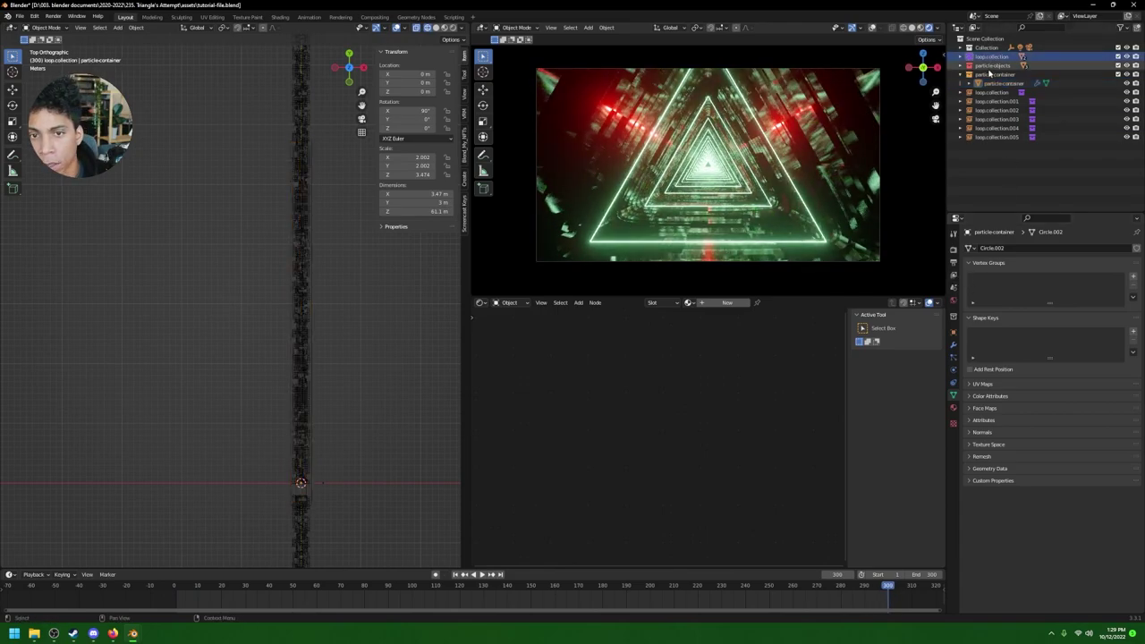
pyautogui.click(995, 83)
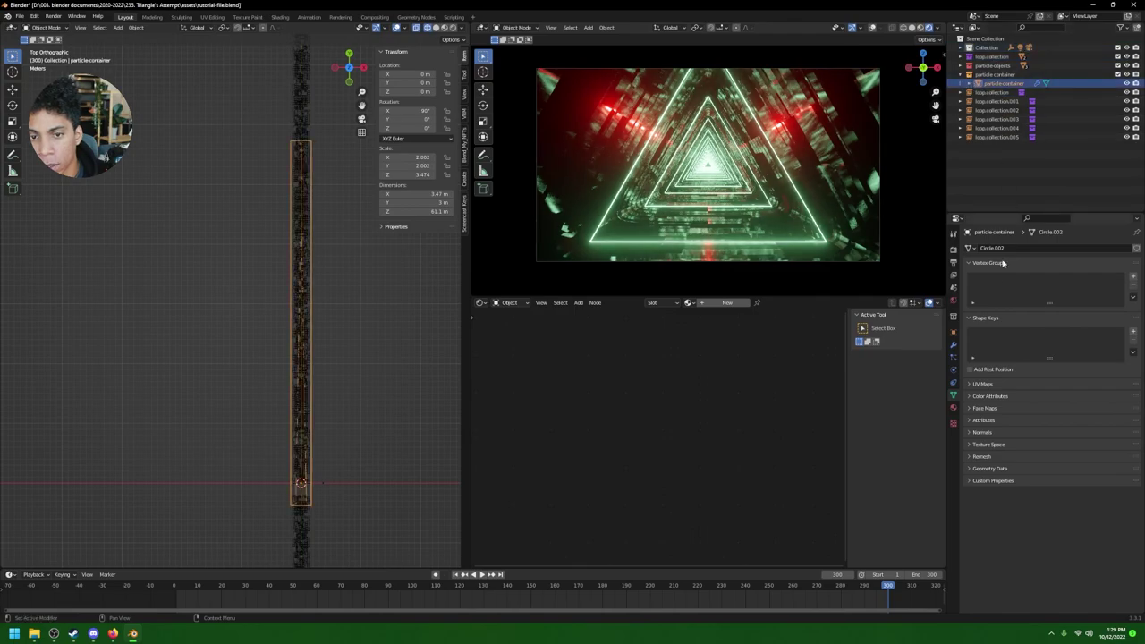
pyautogui.click(954, 357)
pyautogui.doubleClick(1081, 368)
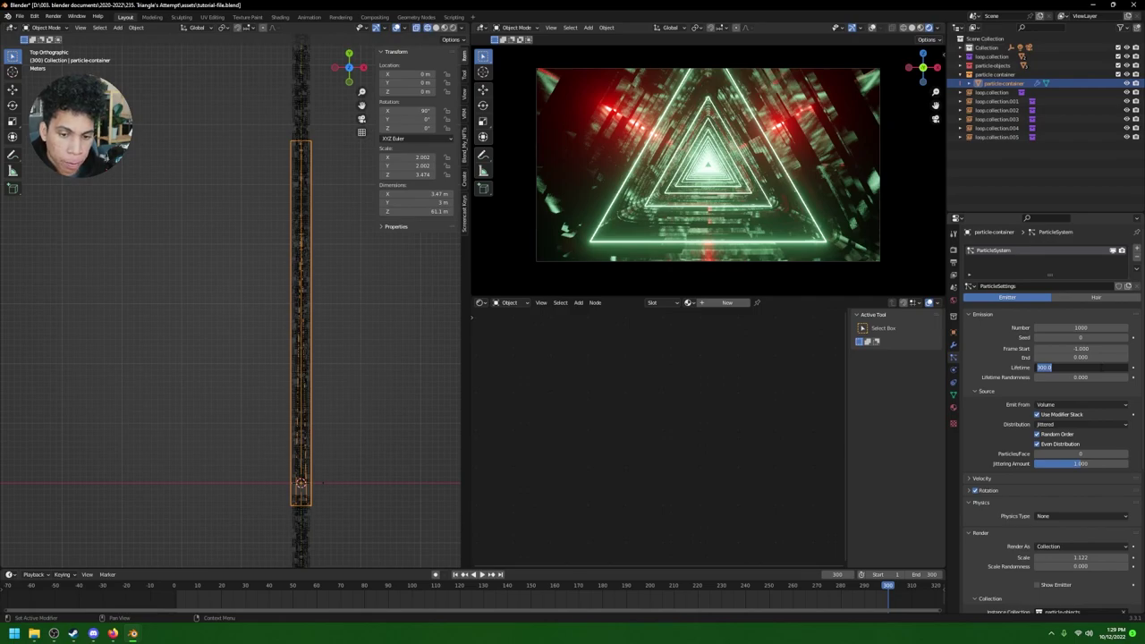
pyautogui.write('300')
pyautogui.press('Return')
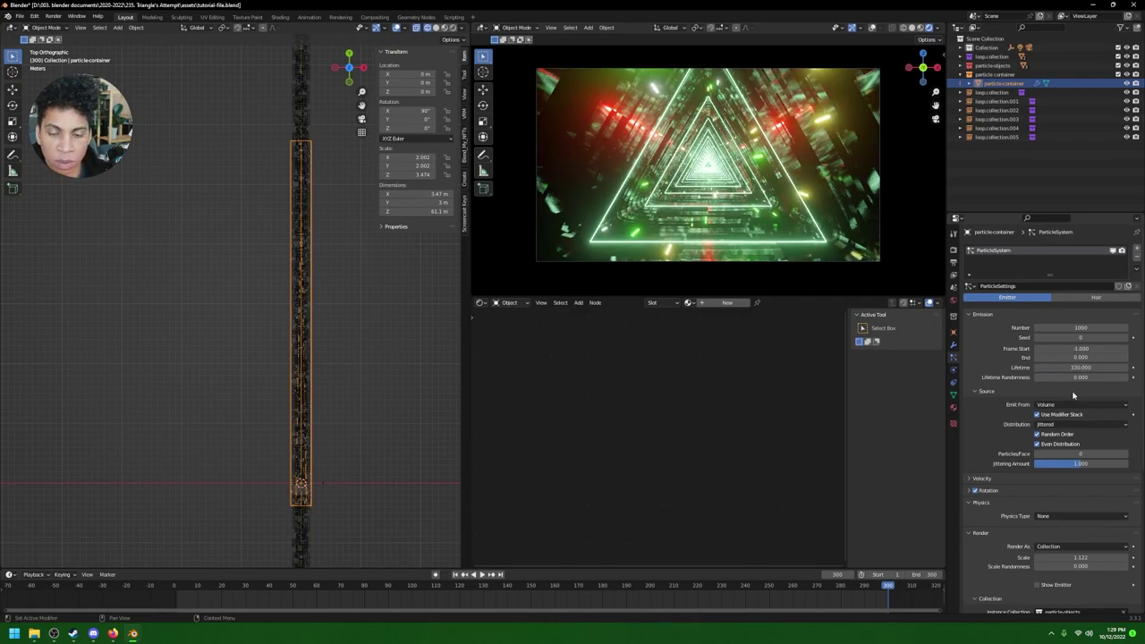
# Step: Set the particle-container's particle count to 2000 and play the animation to check the density
pyautogui.doubleClick(1108, 328)
pyautogui.write('200')
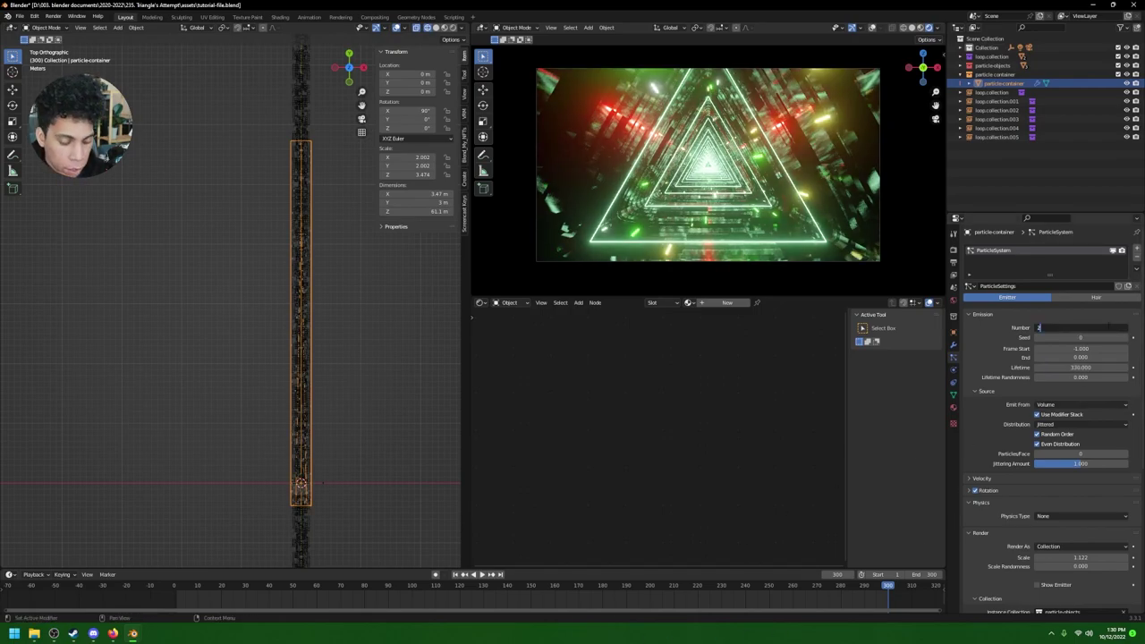
pyautogui.press('Return')
pyautogui.press('space')
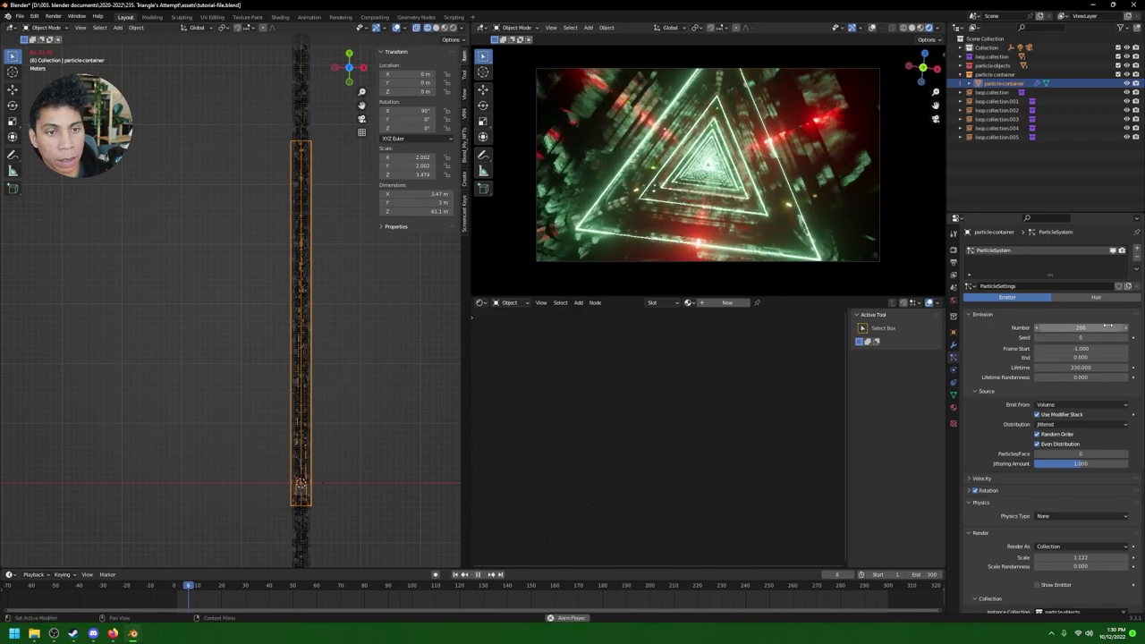
pyautogui.click(1116, 327)
pyautogui.write('2000')
pyautogui.press('Return')
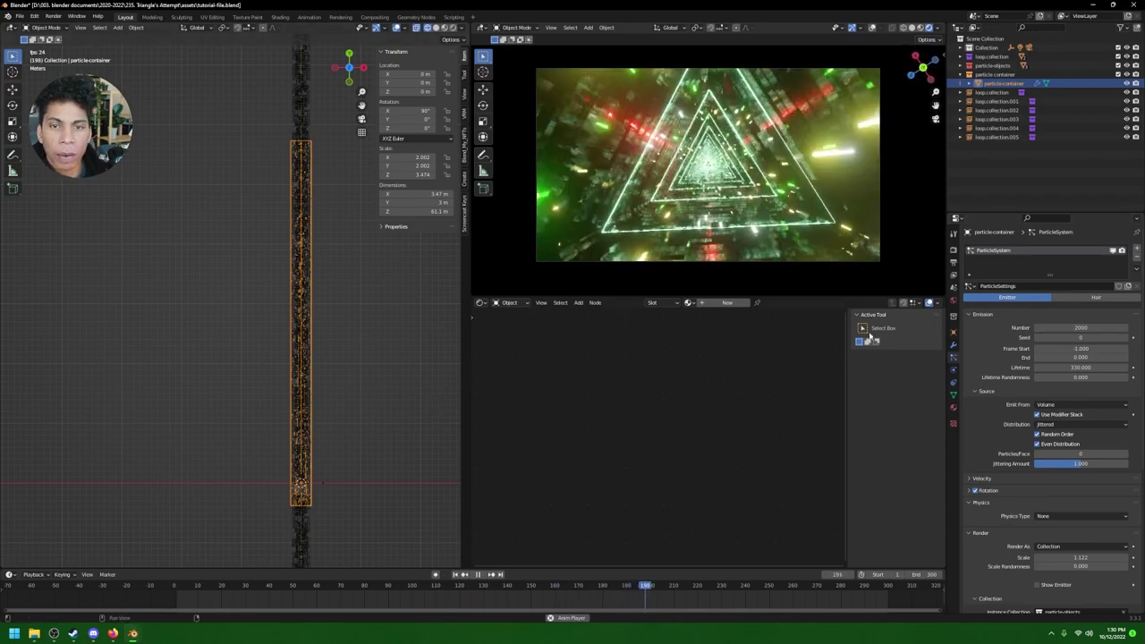
# Step: Set the scene's color management look to High Contrast
pyautogui.click(954, 251)
pyautogui.click(954, 262)
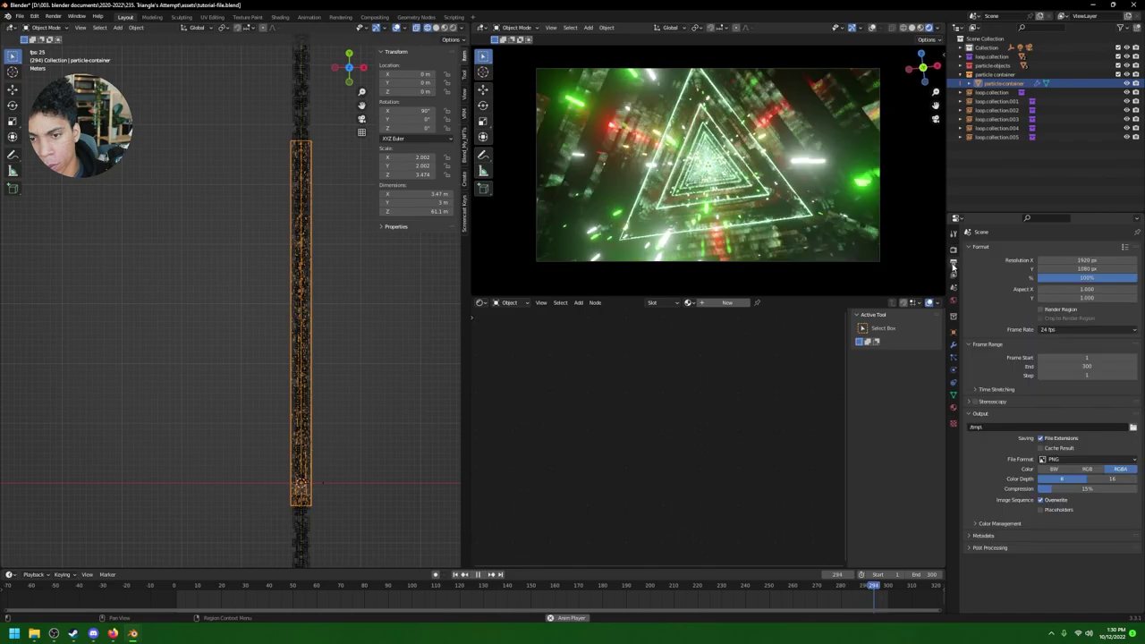
pyautogui.click(954, 251)
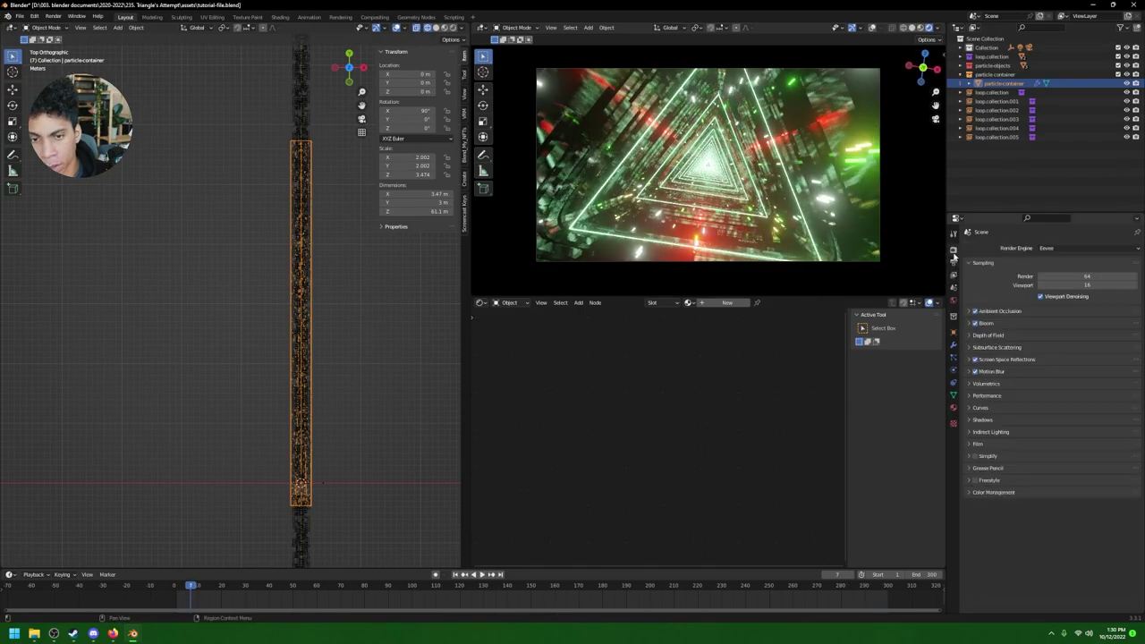
pyautogui.click(973, 375)
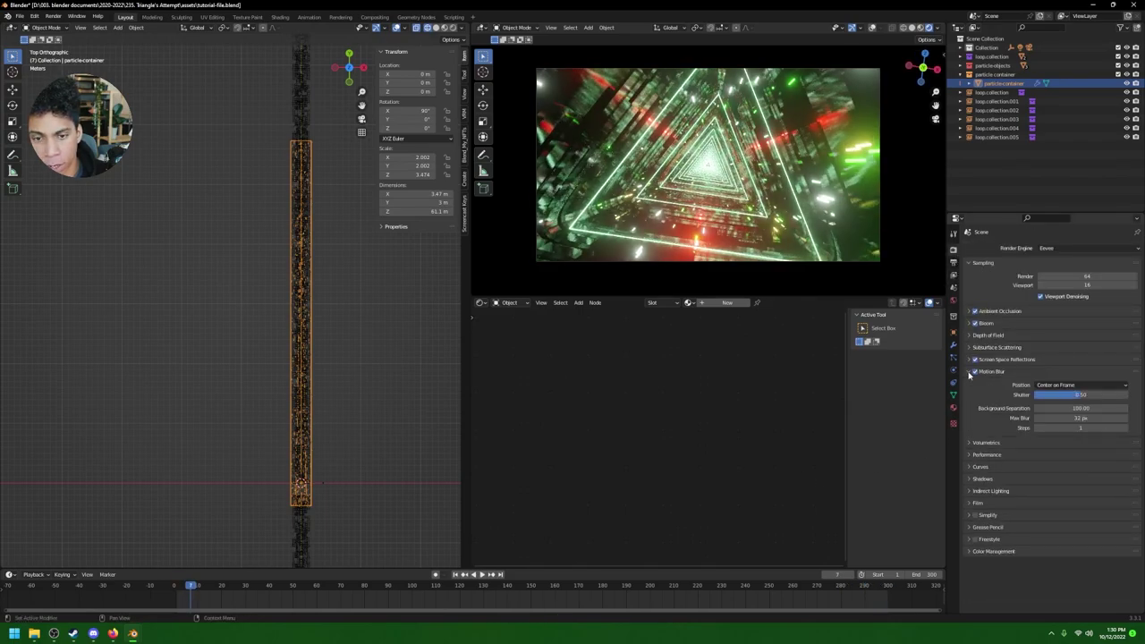
pyautogui.click(973, 374)
pyautogui.click(994, 493)
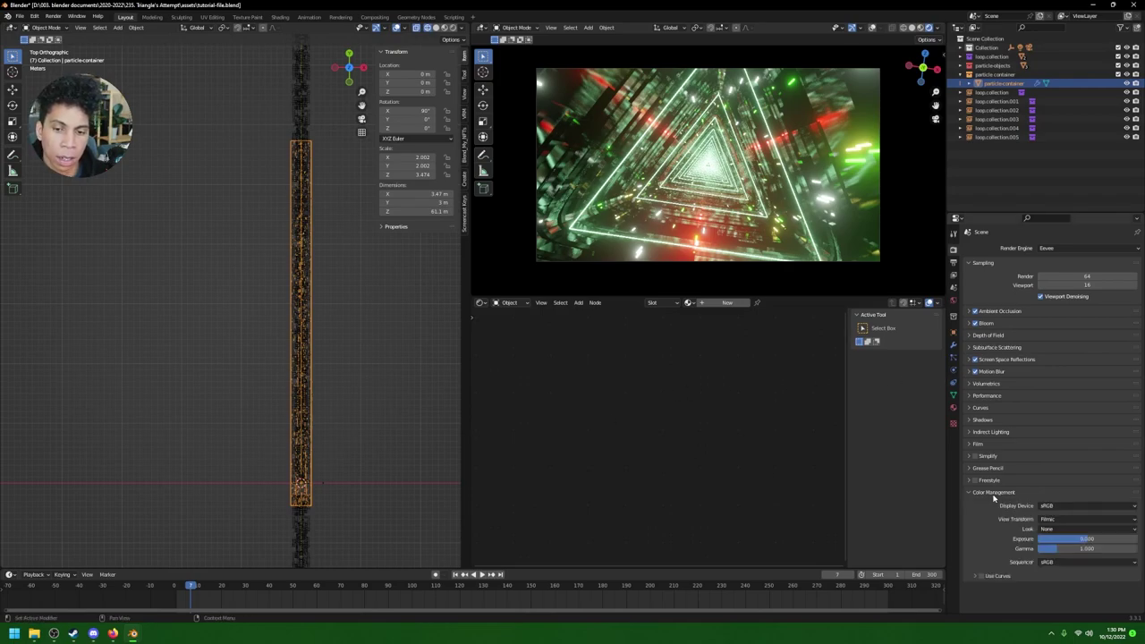
pyautogui.click(1056, 529)
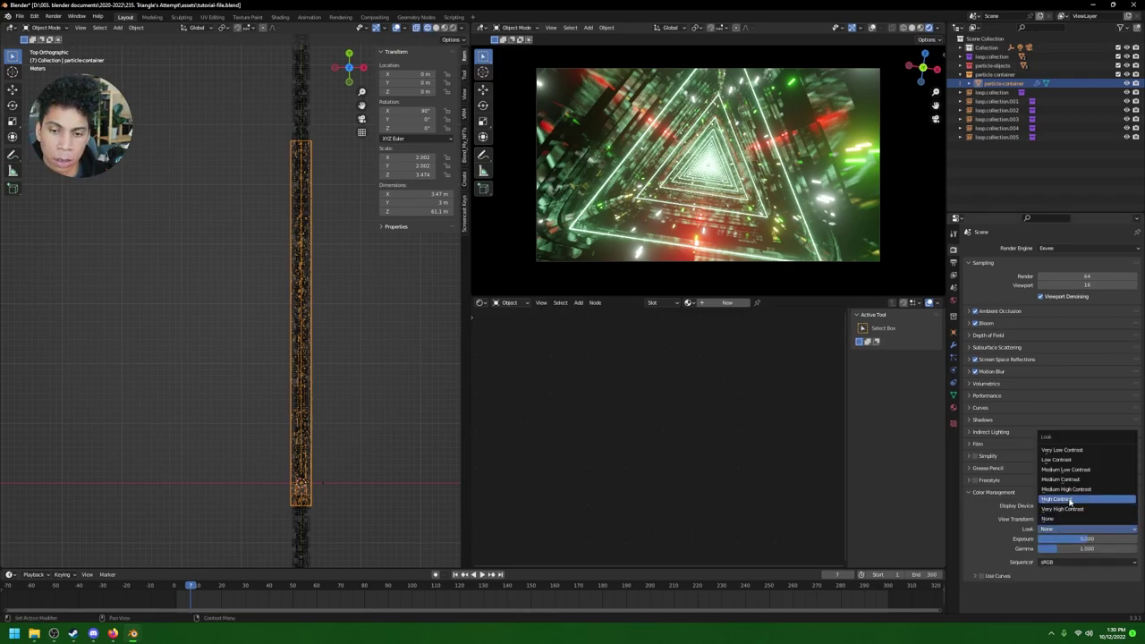
pyautogui.click(1070, 500)
# Step: Render the current frame, examine the whole image, and close the render window
pyautogui.press('F12')
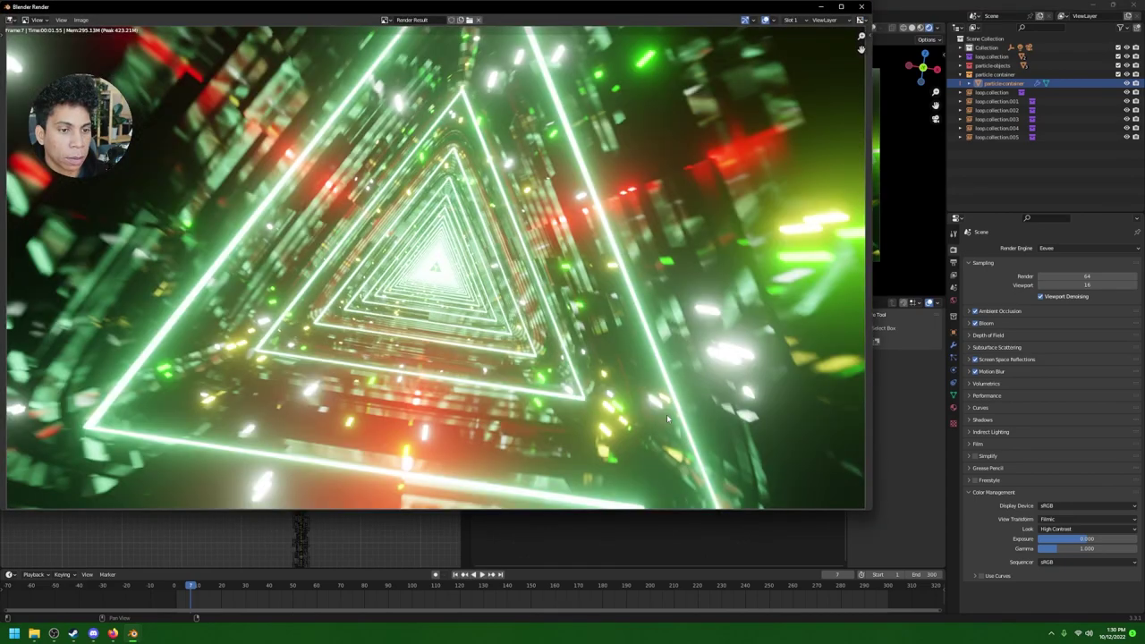
pyautogui.scroll(-2, 328, 337)
pyautogui.scroll(1, 328, 334)
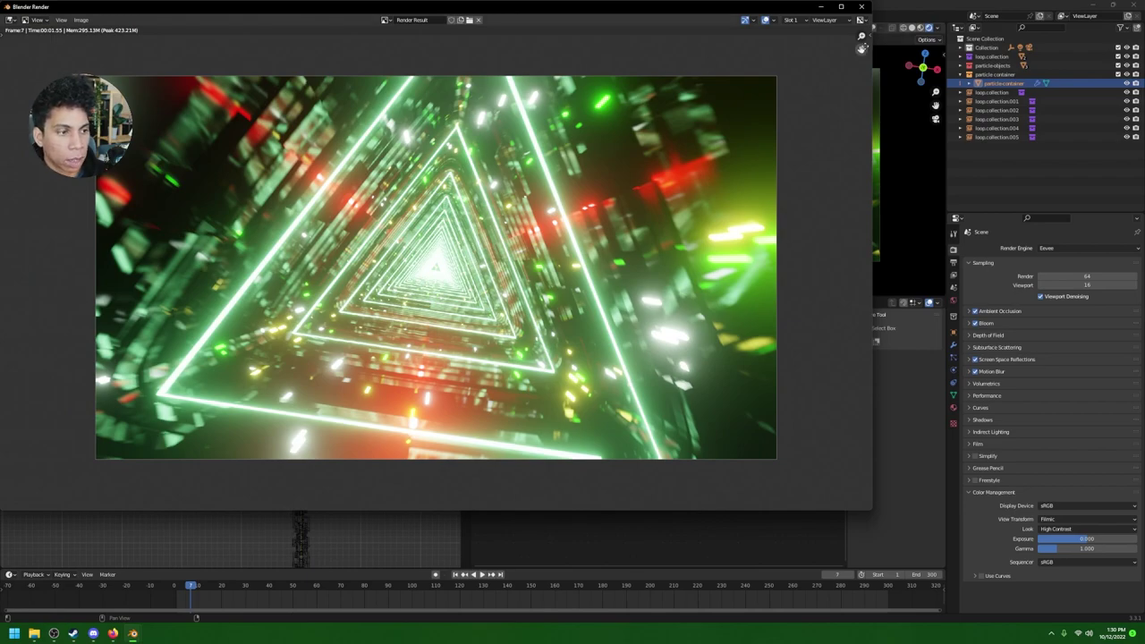
pyautogui.click(862, 7)
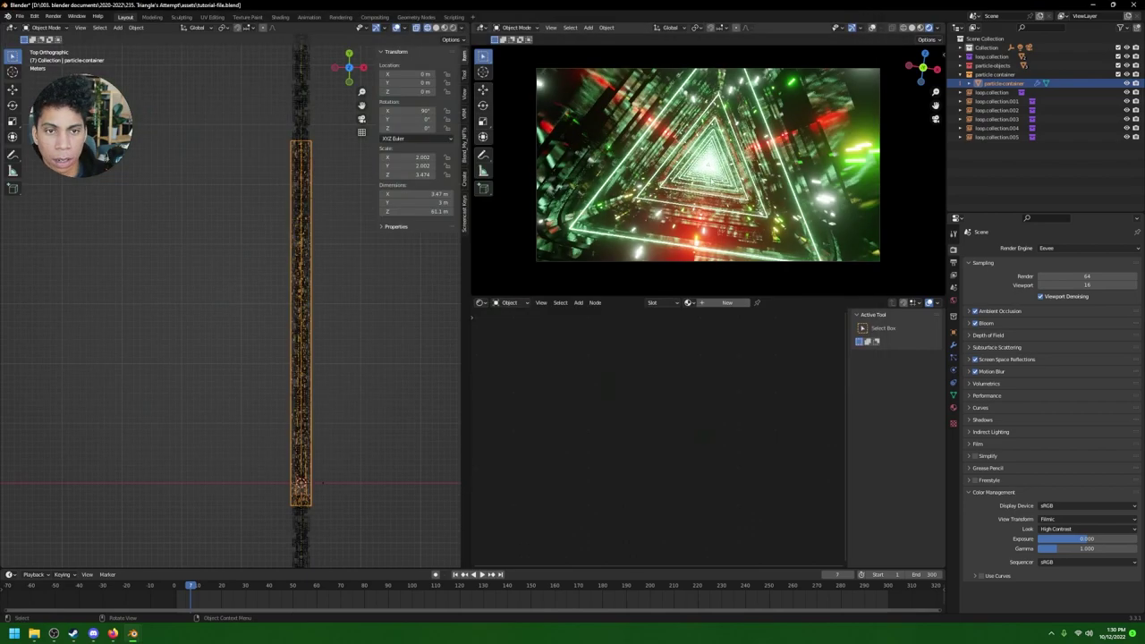
# Step: Enable compositing nodes in the Compositing workspace and move the Render Layers node away from the Composite node
pyautogui.click(373, 18)
pyautogui.click(100, 28)
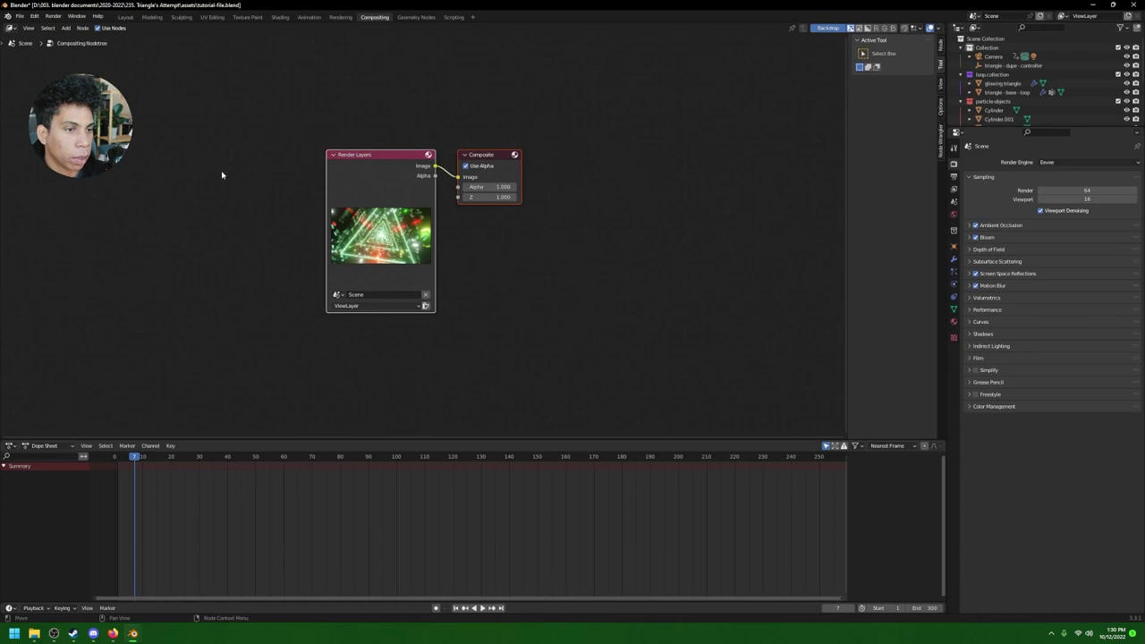
pyautogui.moveTo(388, 174); pyautogui.dragTo(206, 167)
pyautogui.click(579, 251)
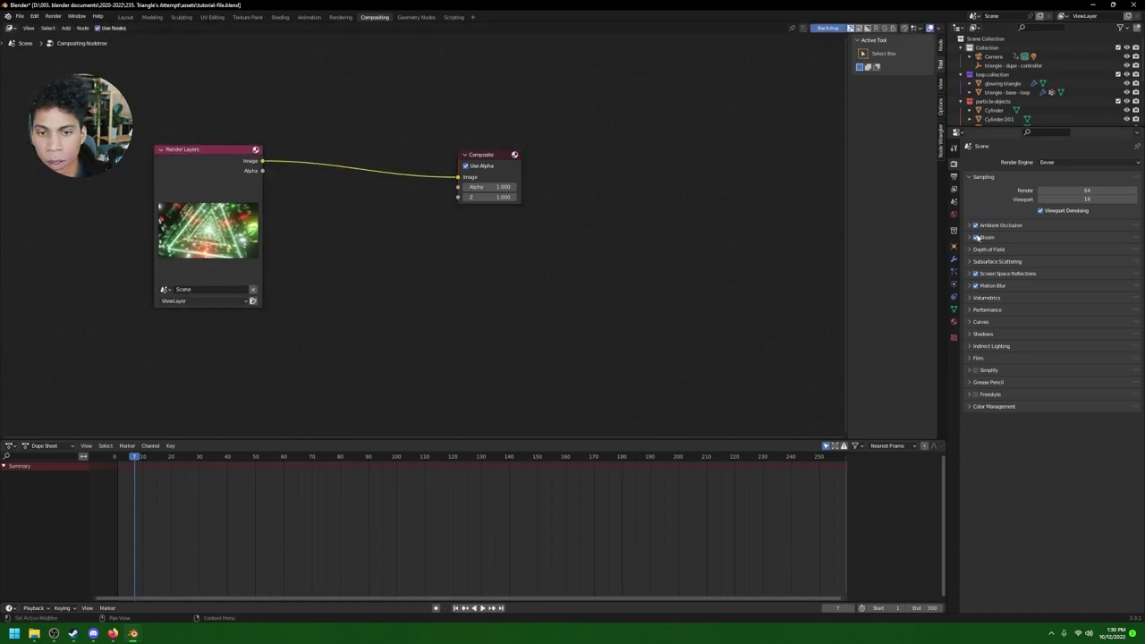
# Step: Set the render output path to triangle-tutorial.mp4 in the project's exports folder
pyautogui.click(954, 182)
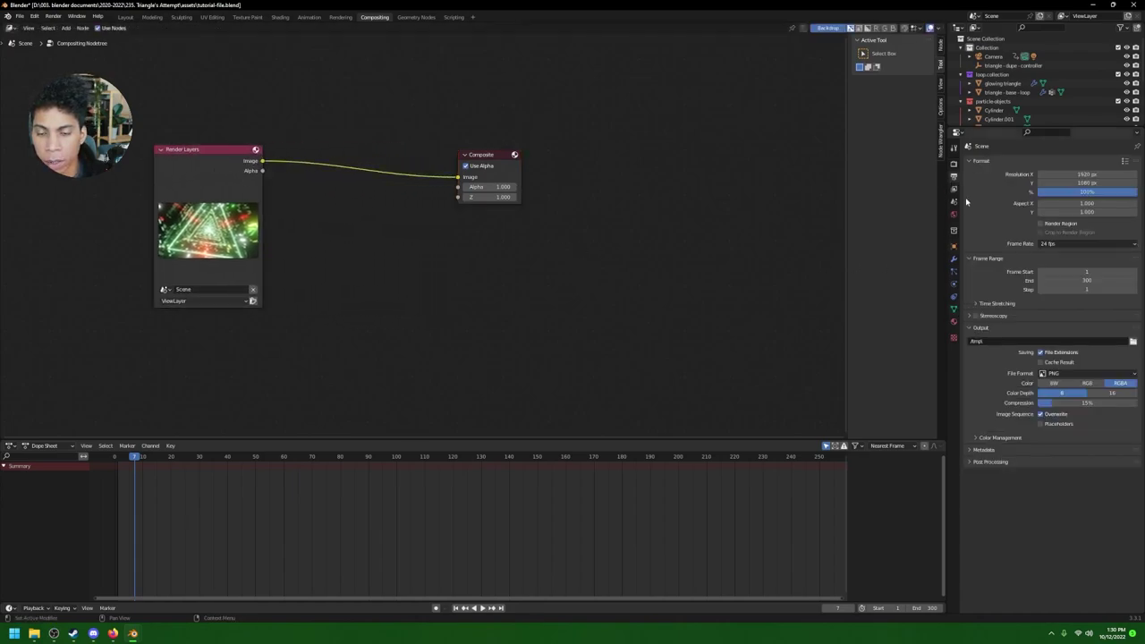
pyautogui.click(1133, 342)
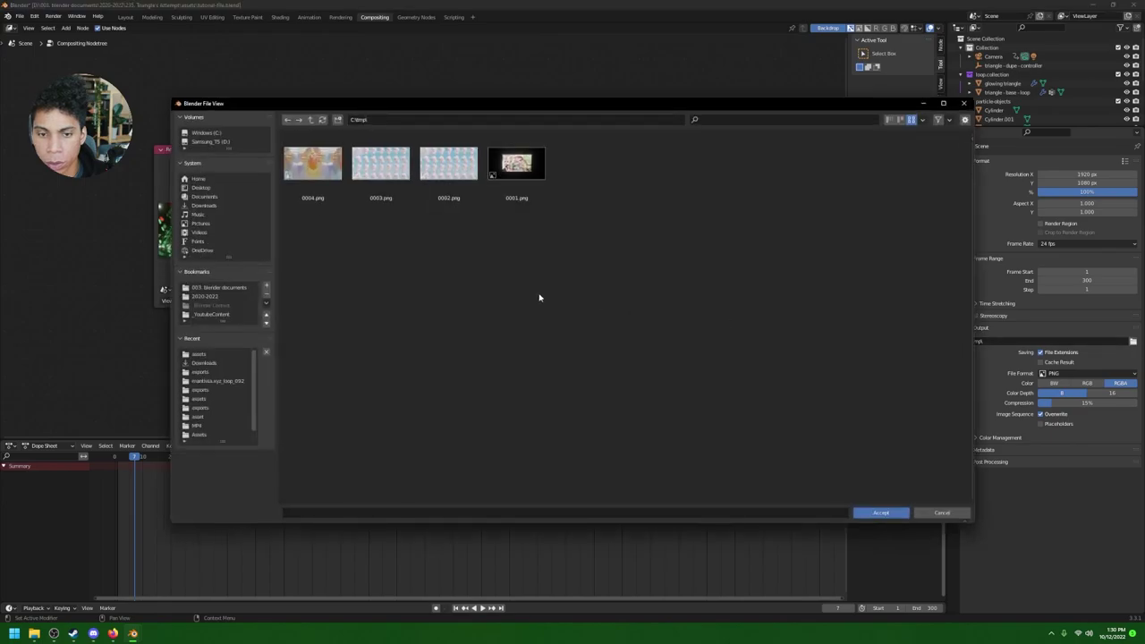
pyautogui.click(219, 287)
pyautogui.doubleClick(536, 172)
pyautogui.doubleClick(312, 170)
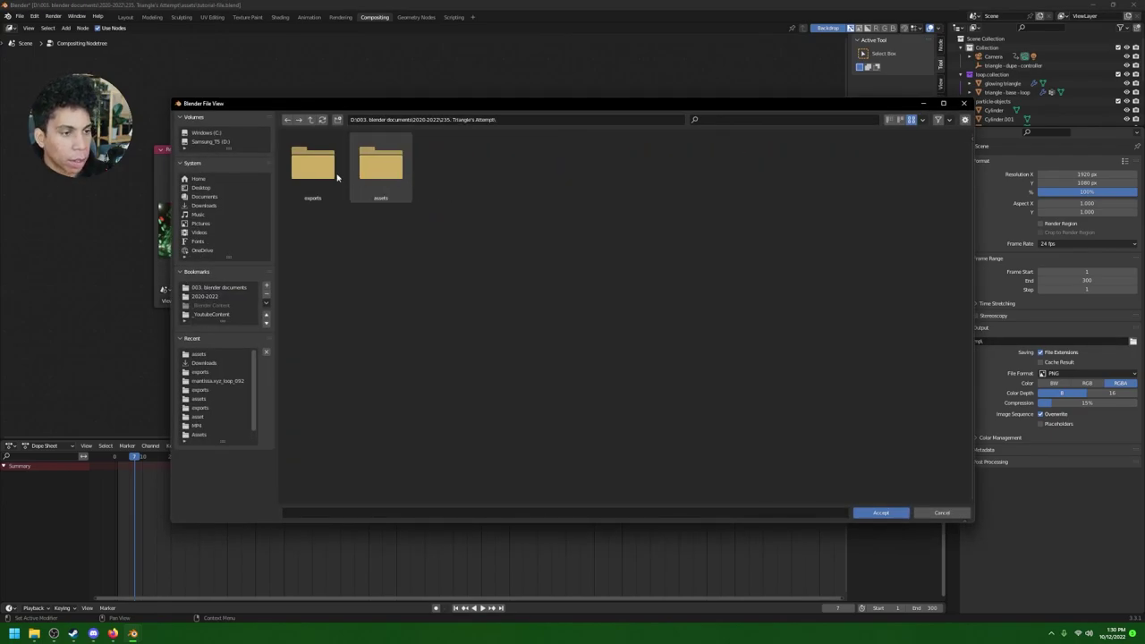
pyautogui.doubleClick(381, 166)
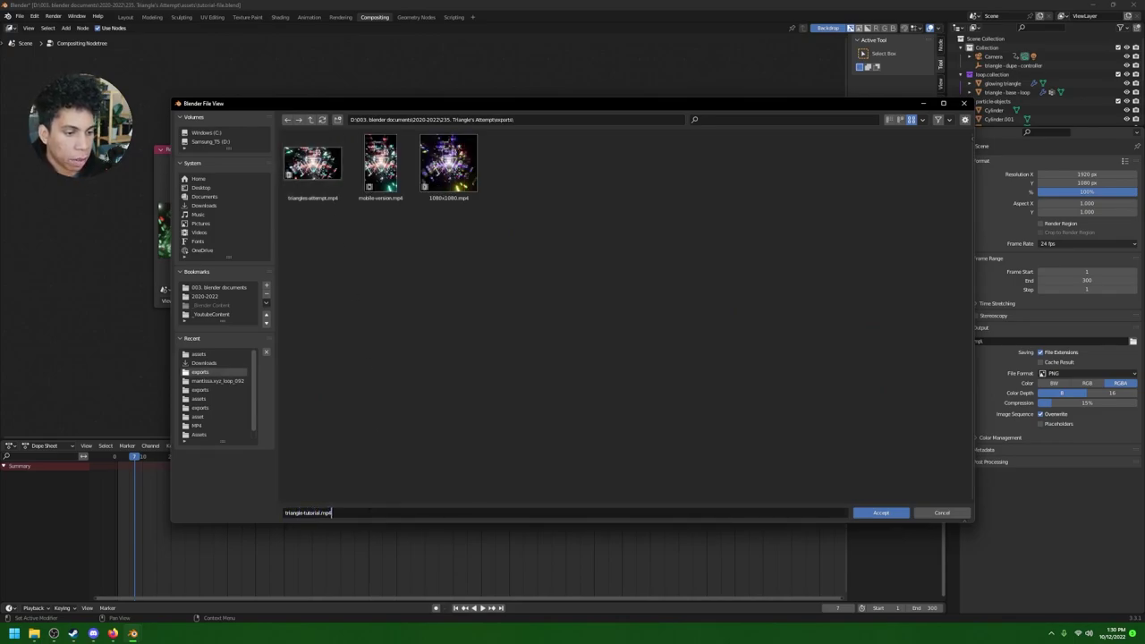
pyautogui.click(881, 512)
# Step: Set the output format to FFmpeg Video with an MPEG-4 container and Perceptually Lossless output quality
pyautogui.click(1087, 373)
pyautogui.click(1099, 419)
pyautogui.click(1013, 396)
pyautogui.click(1012, 398)
pyautogui.click(1013, 408)
pyautogui.click(1056, 421)
pyautogui.click(1061, 445)
pyautogui.click(1073, 471)
pyautogui.click(1077, 500)
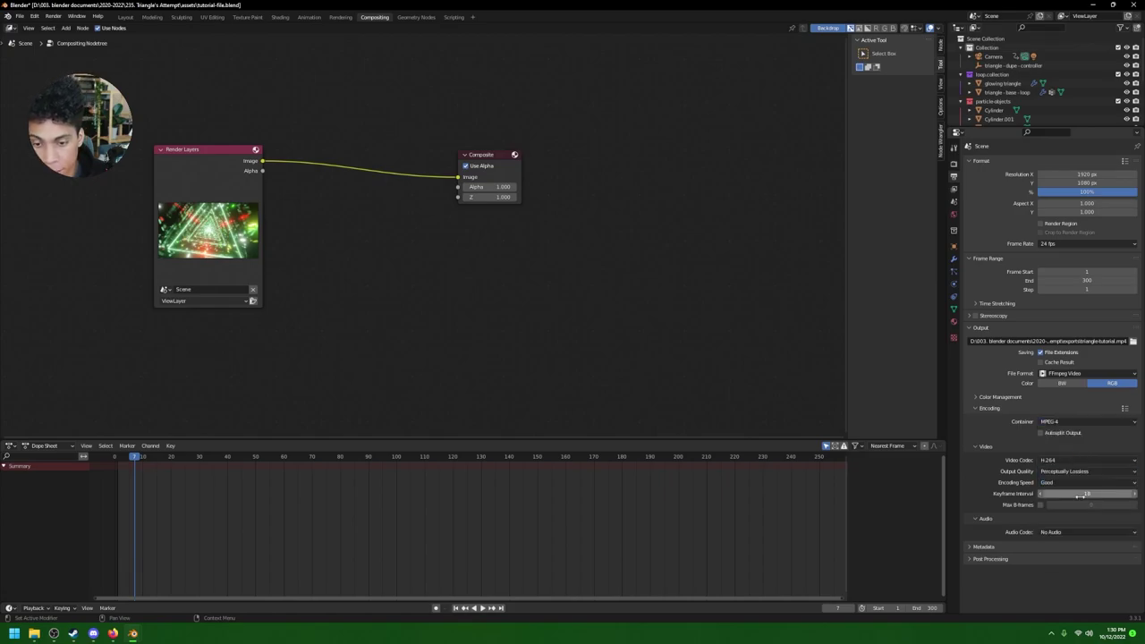
# Step: Add a Viewer node directly below the Composite node
pyautogui.hotkey('shift', 'a')
pyautogui.write('viewer')
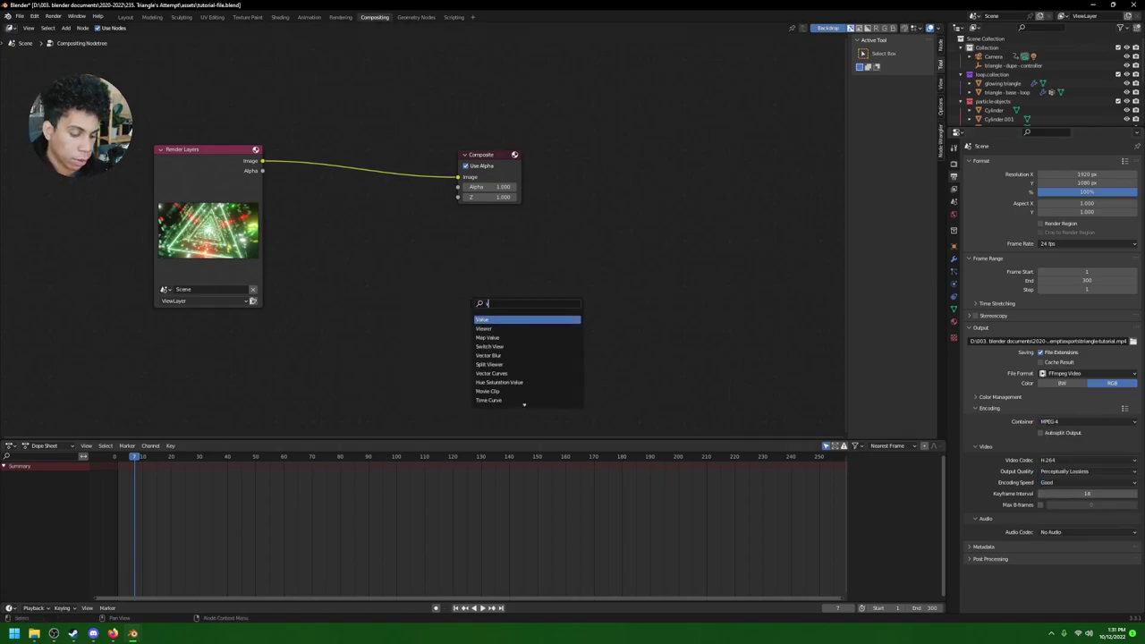
pyautogui.press('Return')
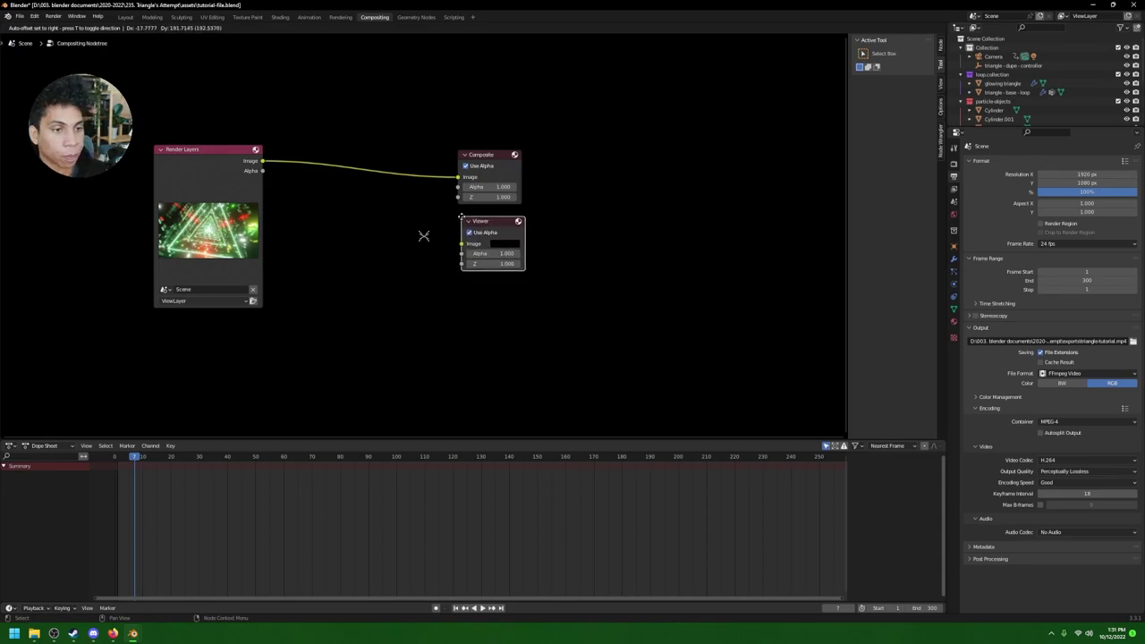
pyautogui.click(459, 215)
# Step: Insert a reroute on the Render Layers image link and connect it to the Viewer's image input
pyautogui.hotkey('shift', 'a')
pyautogui.click(422, 167)
pyautogui.write('re')
pyautogui.press('Return')
pyautogui.click(426, 188)
pyautogui.moveTo(407, 171); pyautogui.dragTo(458, 238)
# Step: Zoom out the compositor backdrop and scale it down so the full image fits beside the nodes
pyautogui.moveTo(150, 90); pyautogui.dragTo(208, 101, button='middle')
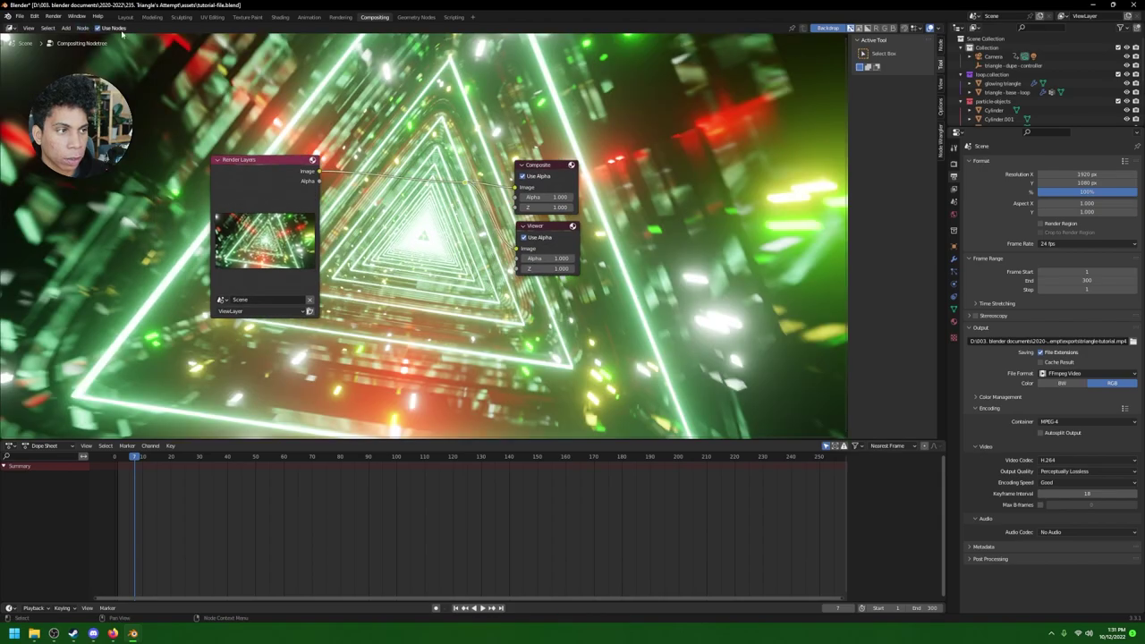
pyautogui.click(499, 315)
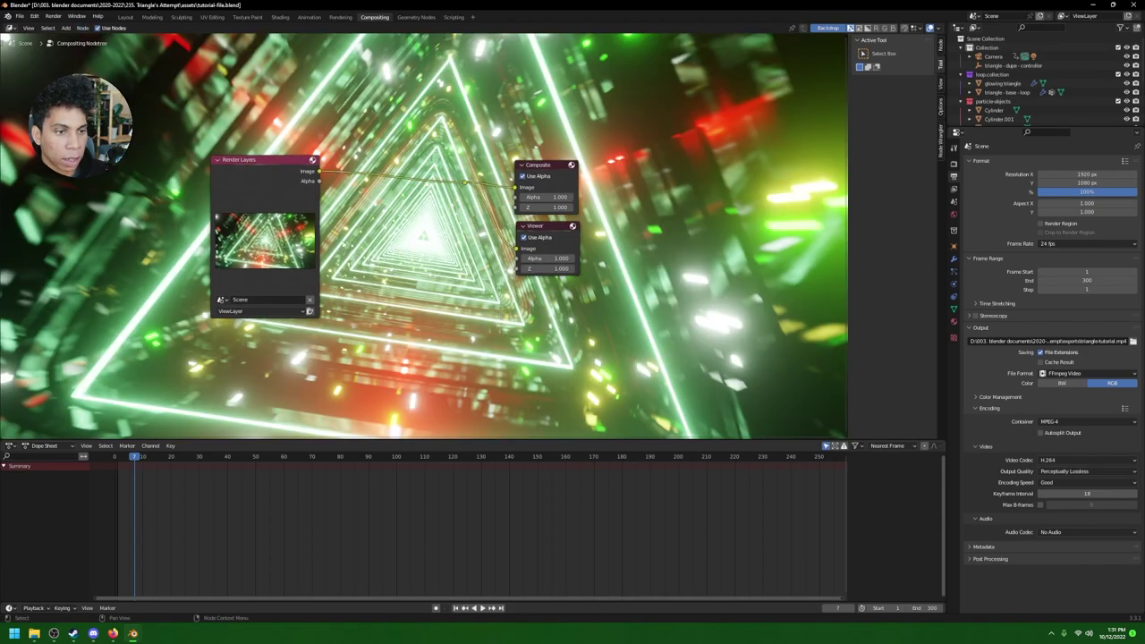
pyautogui.hotkey('alt', 'v')
pyautogui.click(553, 237)
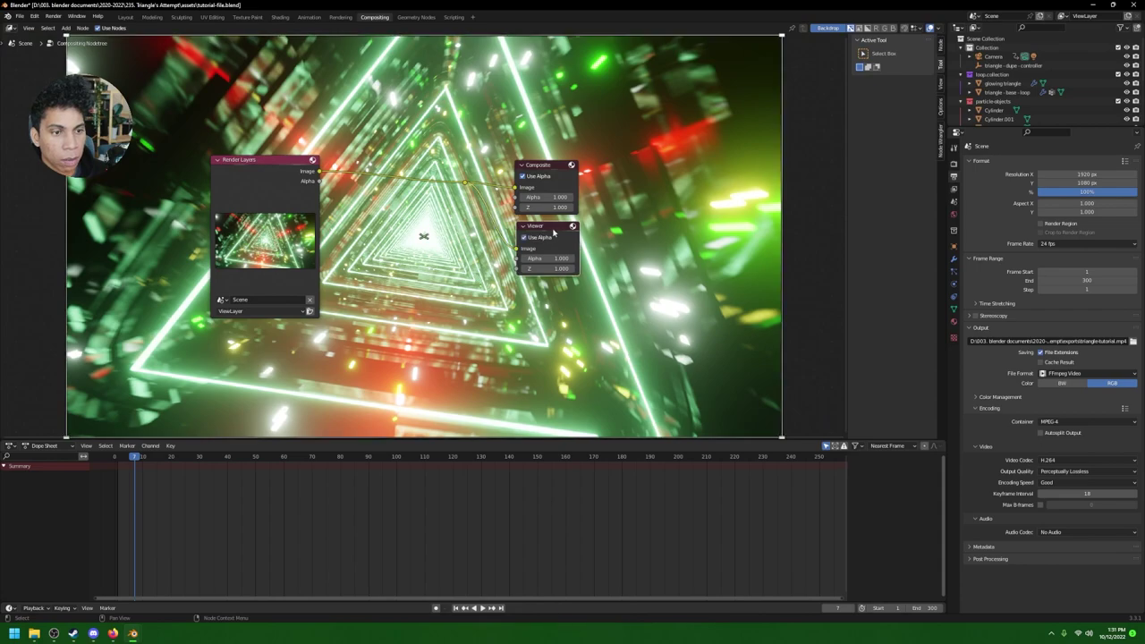
pyautogui.scroll(-2, 754, 124)
pyautogui.moveTo(781, 36); pyautogui.dragTo(615, 113)
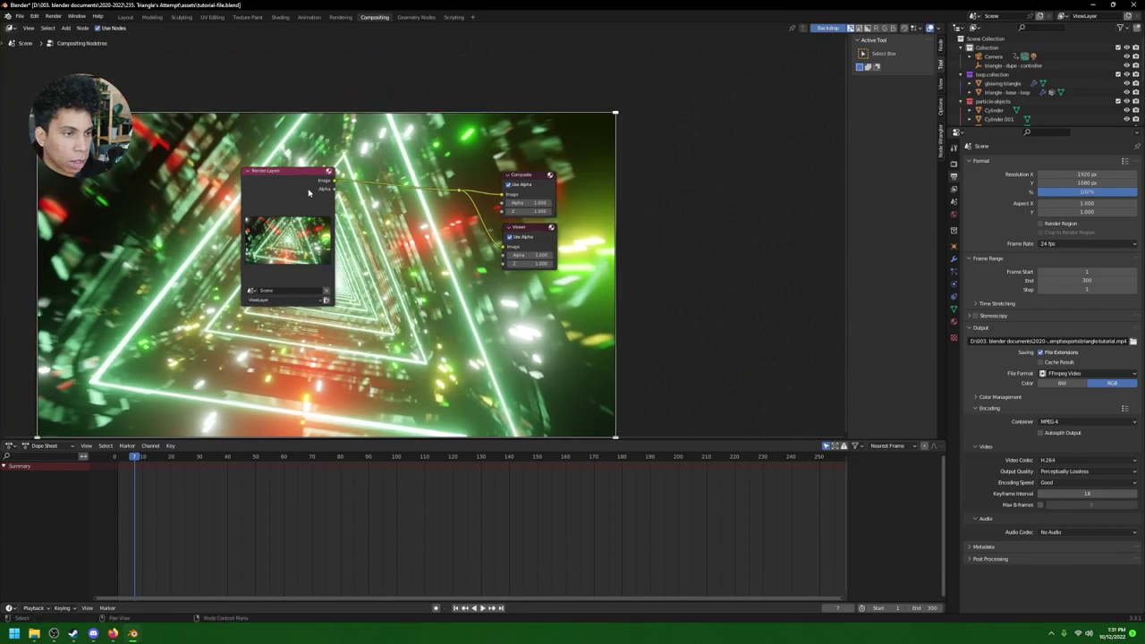
# Step: Insert a Lens Distortion node after Render Layers and set its dispersion to 0.040
pyautogui.hotkey('shift', 'a')
pyautogui.click(403, 231)
pyautogui.write('lens')
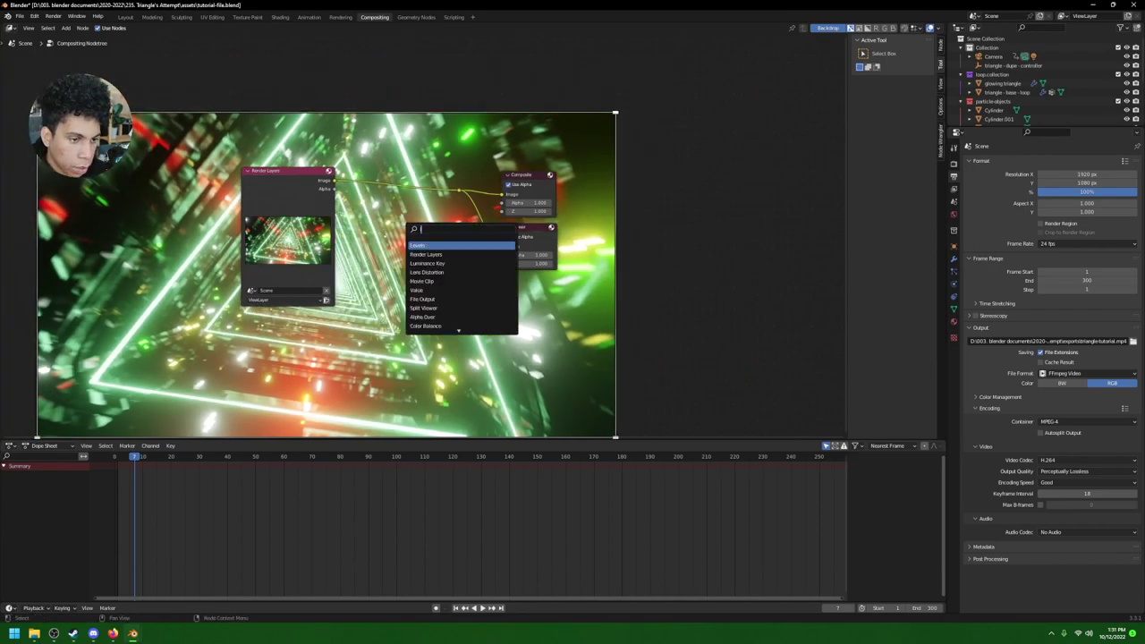
pyautogui.press('Return')
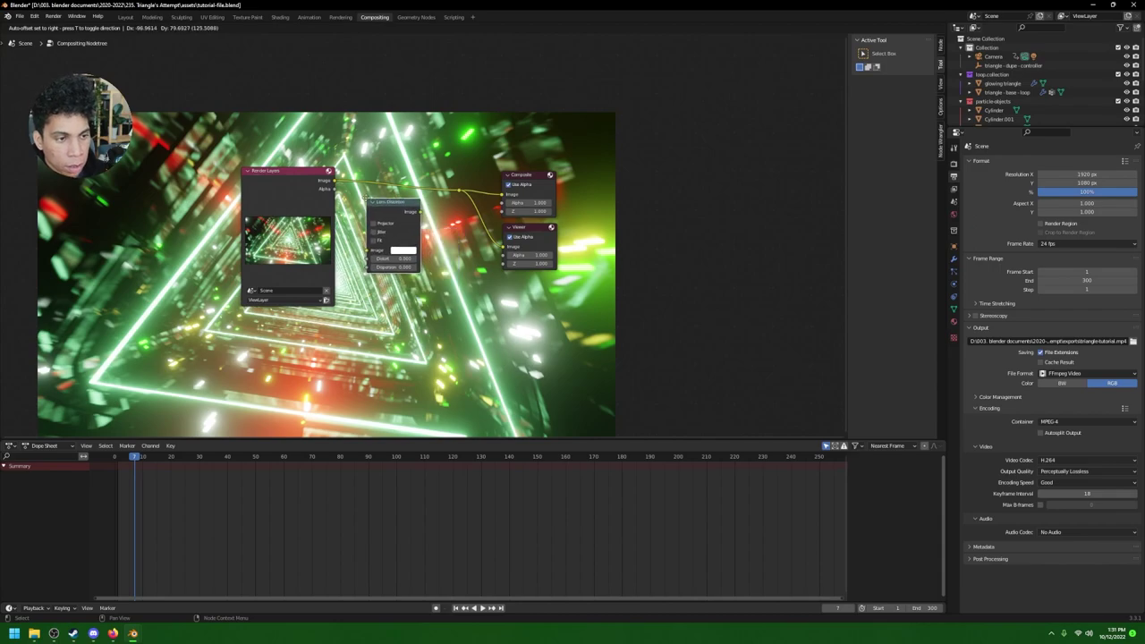
pyautogui.click(364, 167)
pyautogui.moveTo(384, 233); pyautogui.dragTo(404, 234)
pyautogui.keyDown('shift'); pyautogui.moveTo(401, 234); pyautogui.dragTo(382, 234); pyautogui.keyUp('shift')
# Step: Move the reroute, Composite and Viewer nodes along X to make room after Lens Distortion
pyautogui.moveTo(444, 148); pyautogui.dragTo(590, 312)
pyautogui.press('g')
pyautogui.press('x')
pyautogui.click(715, 310)
# Step: Insert a Scale node on the link after Lens Distortion
pyautogui.hotkey('shift', 'a')
pyautogui.press('s')
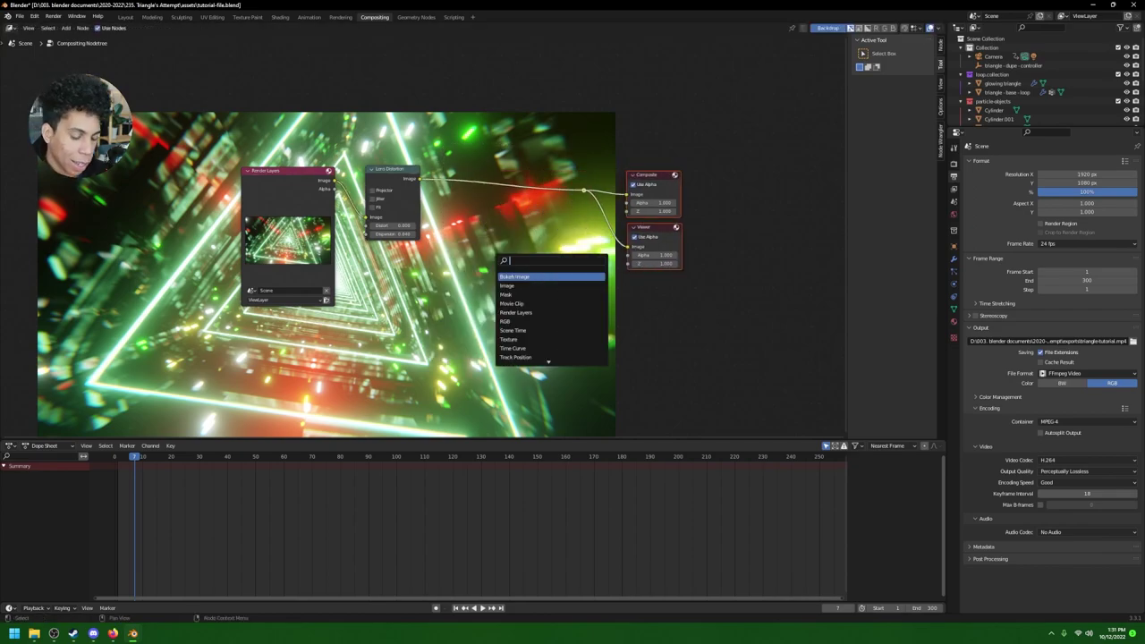
pyautogui.write('scale')
pyautogui.press('Return')
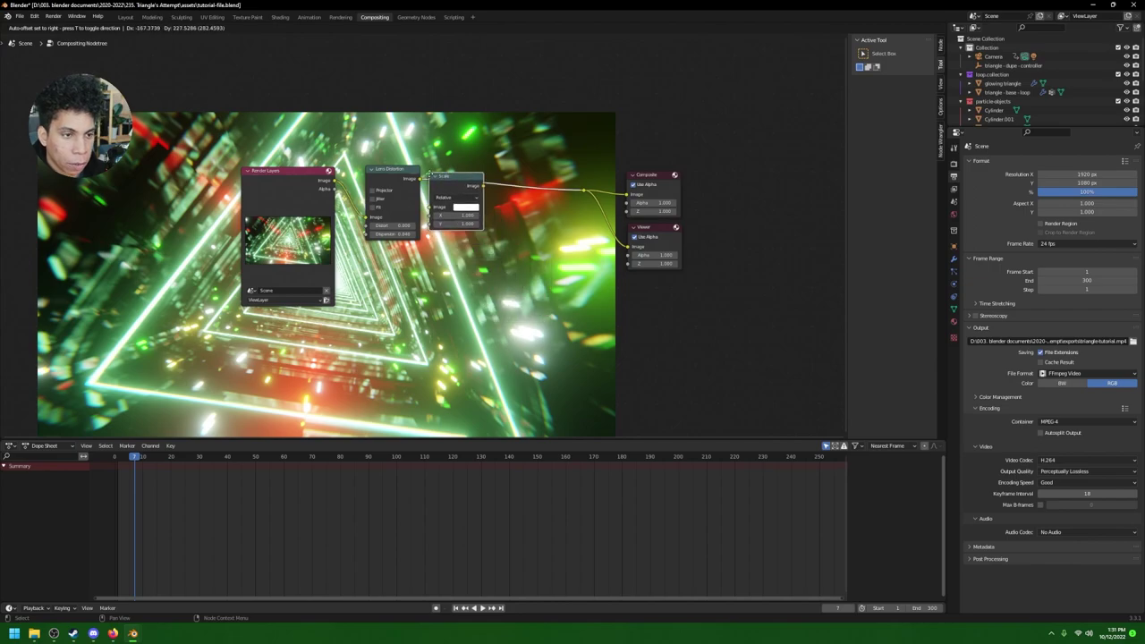
pyautogui.click(440, 187)
# Step: Insert a Pixelate node after the Scale node and place a duplicate of the Scale node after Pixelate
pyautogui.hotkey('shift', 'a')
pyautogui.write('pixel')
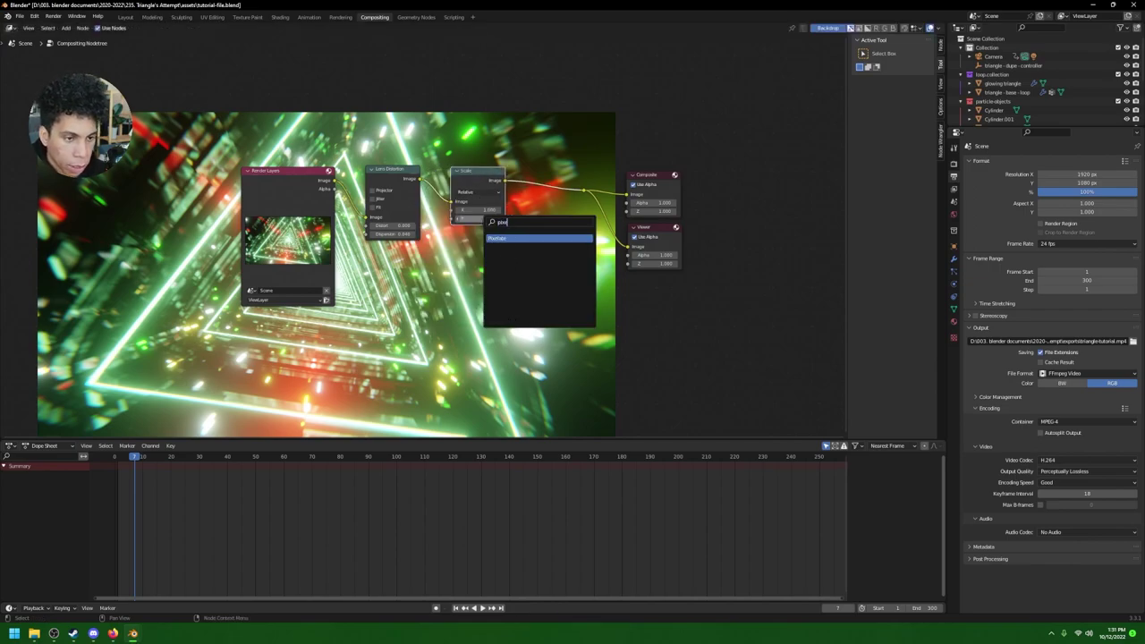
pyautogui.press('Return')
pyautogui.click(540, 177)
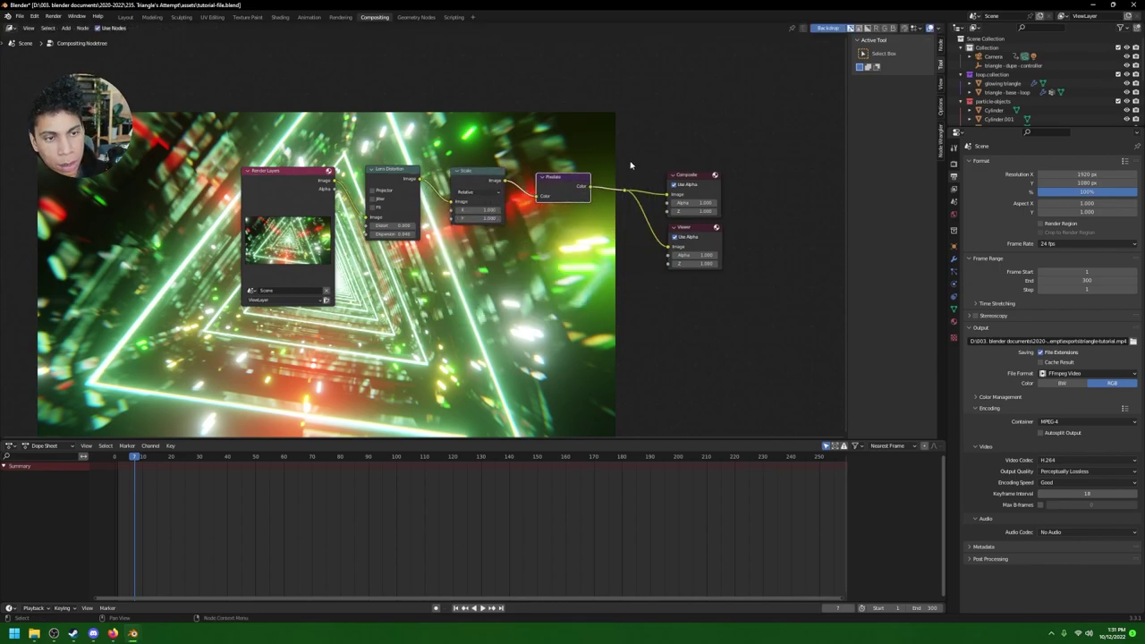
pyautogui.click(461, 175)
pyautogui.hotkey('shift', 'd')
pyautogui.click(632, 171)
# Step: Set the first Scale node's X and Y to 0.310 and the second one's to 3.410
pyautogui.moveTo(465, 210); pyautogui.dragTo(424, 218)
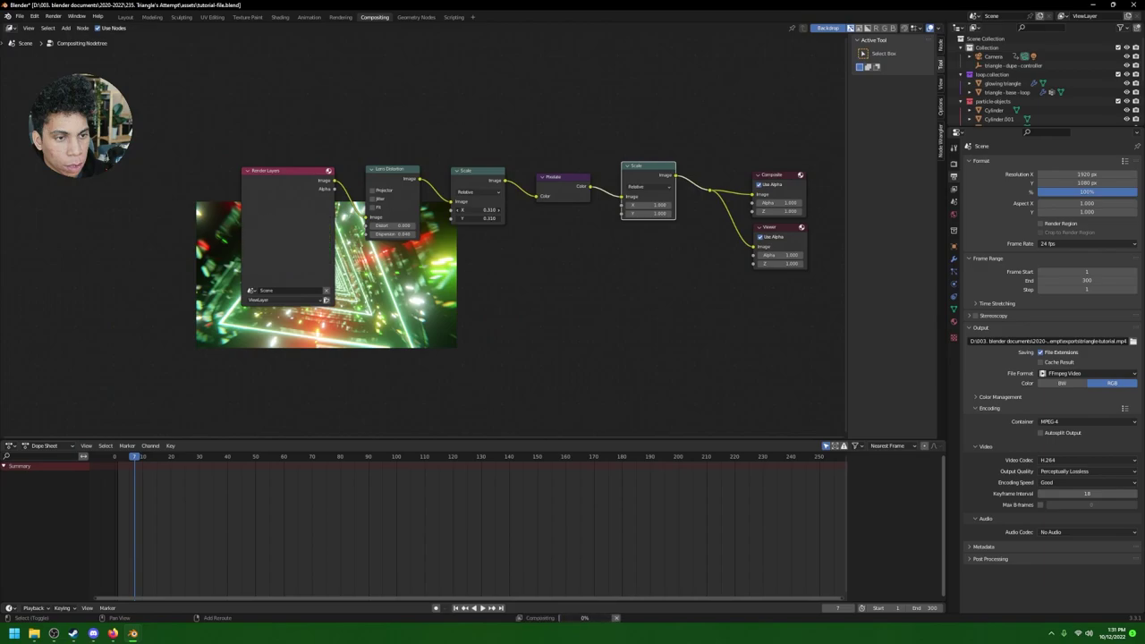
pyautogui.moveTo(648, 214); pyautogui.dragTo(761, 205)
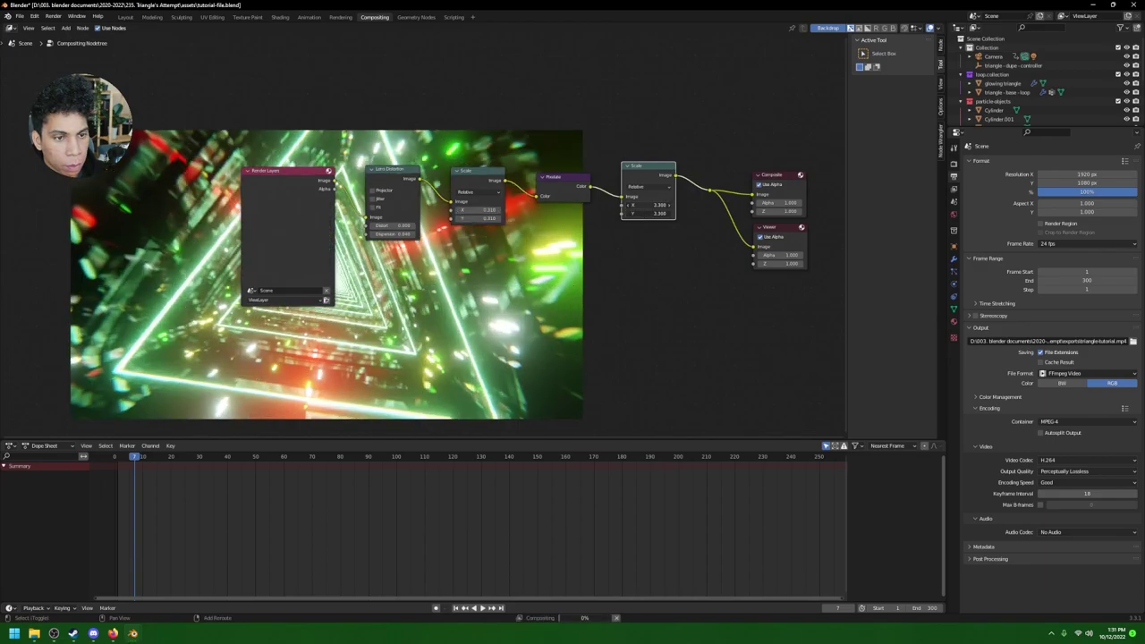
pyautogui.click(771, 229)
pyautogui.keyDown('shift'); pyautogui.moveTo(650, 205); pyautogui.dragTo(676, 205); pyautogui.keyUp('shift')
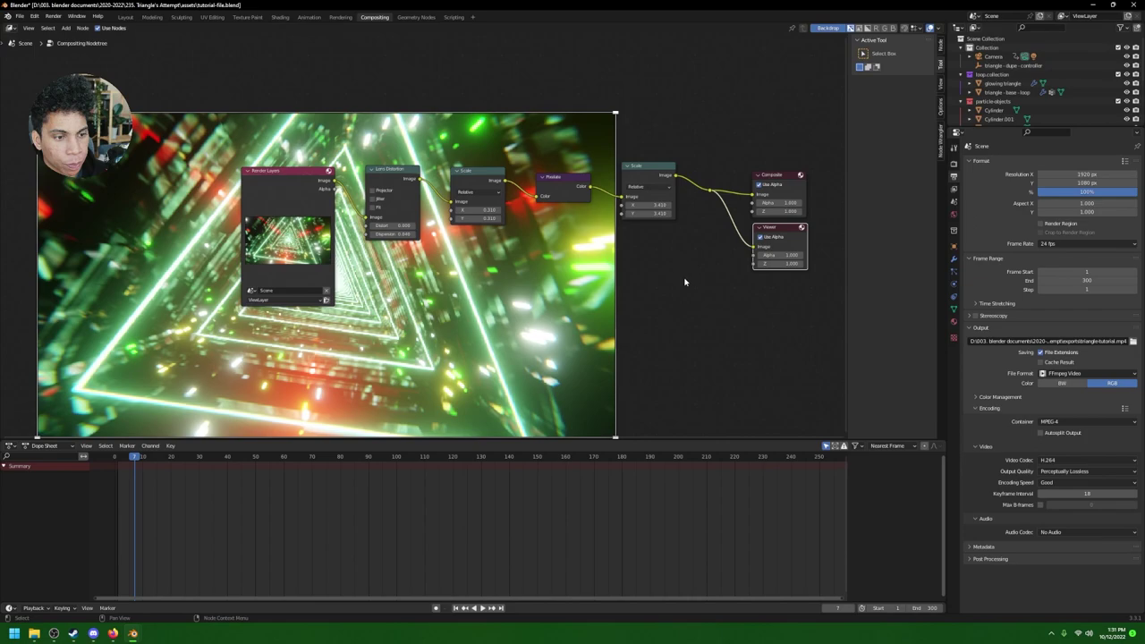
# Step: Render the current frame and examine the composited image with the pixelation and lens dispersion
pyautogui.press('F12')
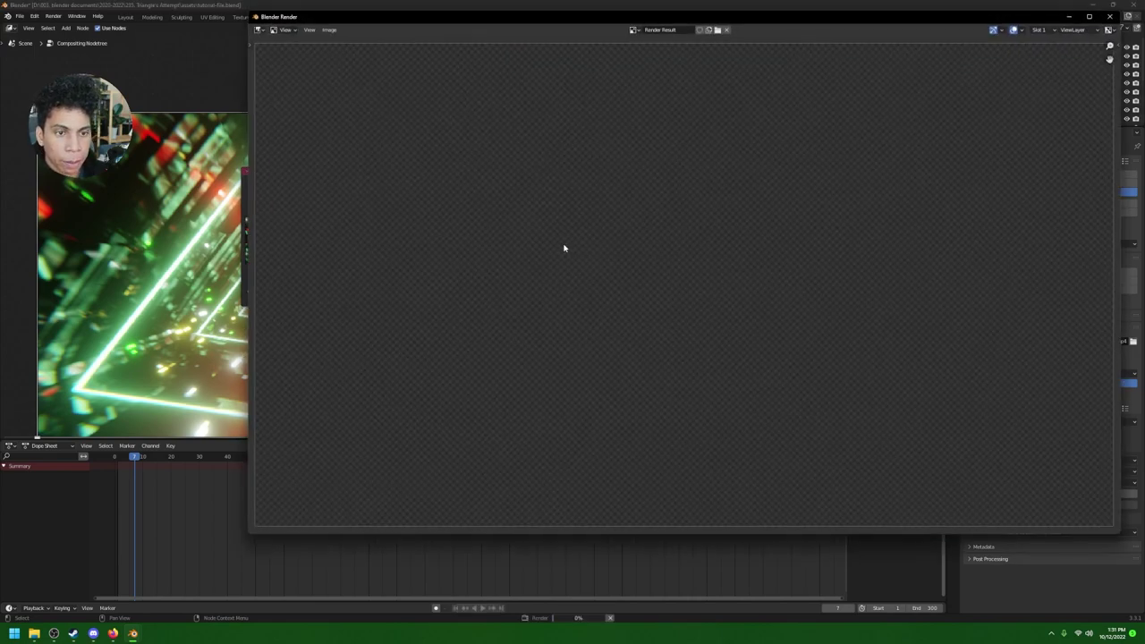
pyautogui.scroll(-2, 692, 208)
pyautogui.scroll(1, 692, 208)
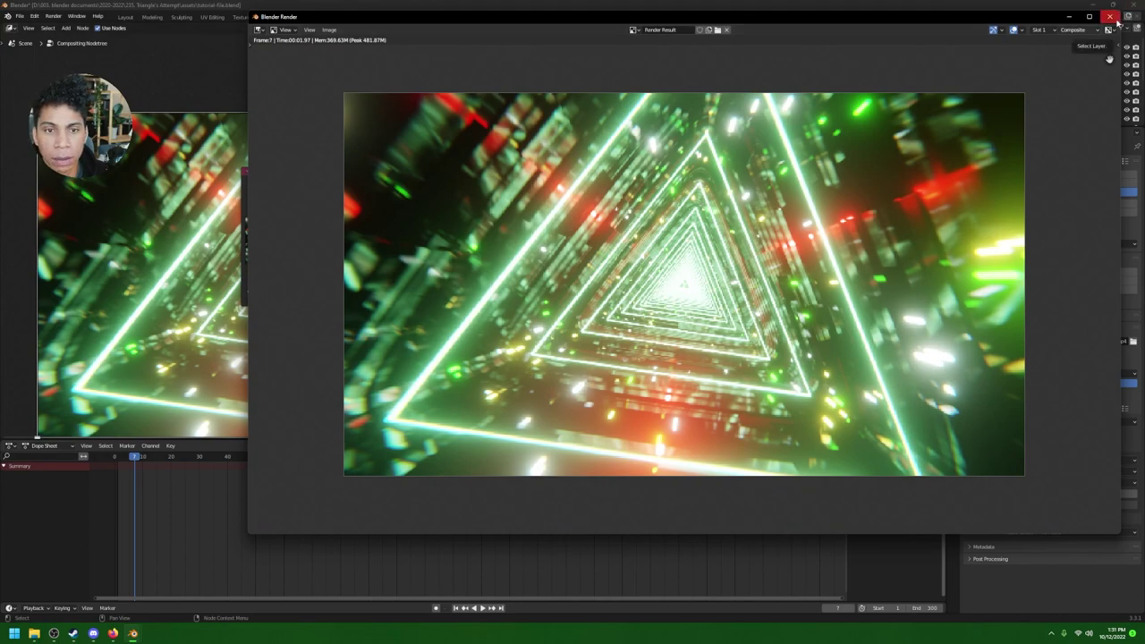
# Step: Close the render and shift the nodes from Render Layers through the second Scale away from the Composite and Viewer nodes
pyautogui.press('Escape')
pyautogui.moveTo(263, 102); pyautogui.dragTo(690, 329)
pyautogui.press('g')
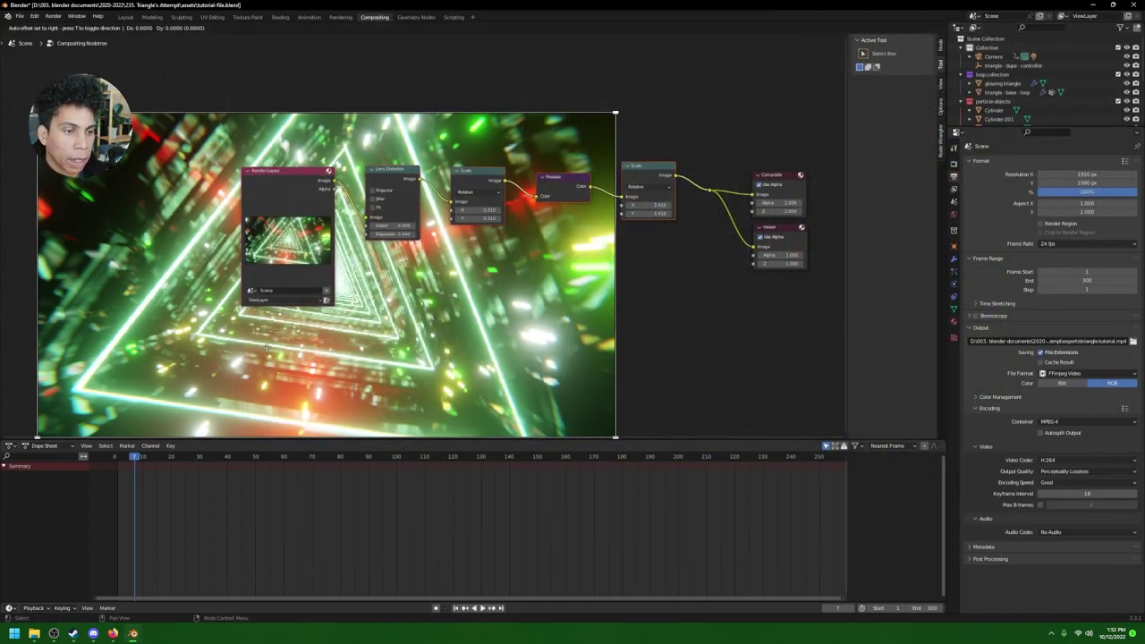
pyautogui.click(501, 329)
# Step: Insert an RGB Curves node on the link after the second Scale node
pyautogui.hotkey('shift', 'a')
pyautogui.click(508, 325)
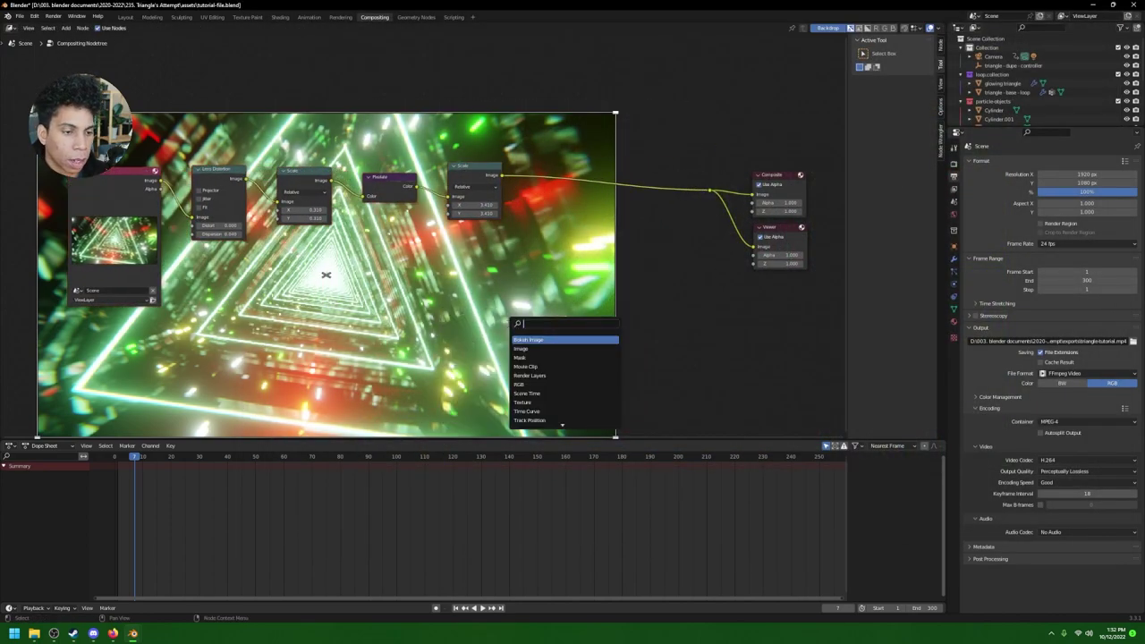
pyautogui.press('Escape')
pyautogui.hotkey('shift', 'a')
pyautogui.click(560, 310)
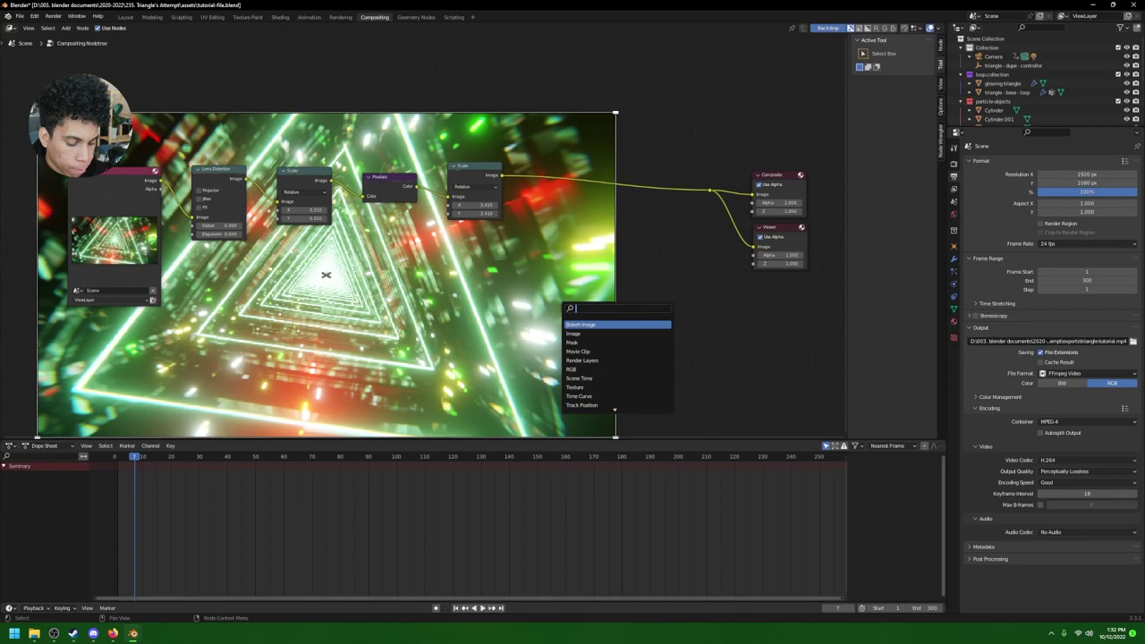
pyautogui.write('curves')
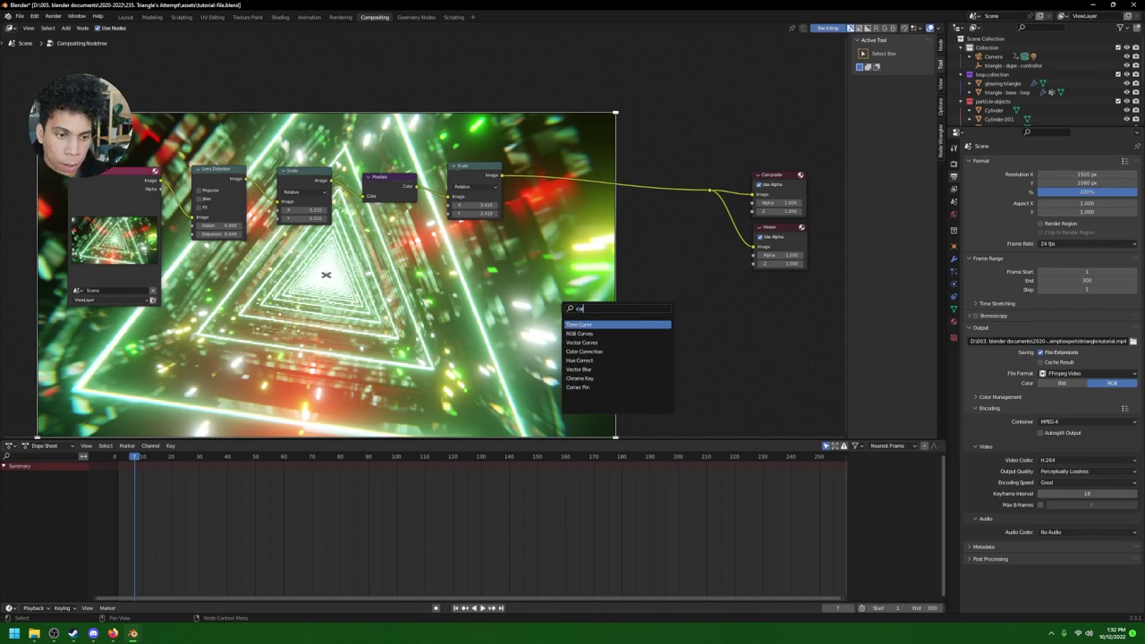
pyautogui.press('Return')
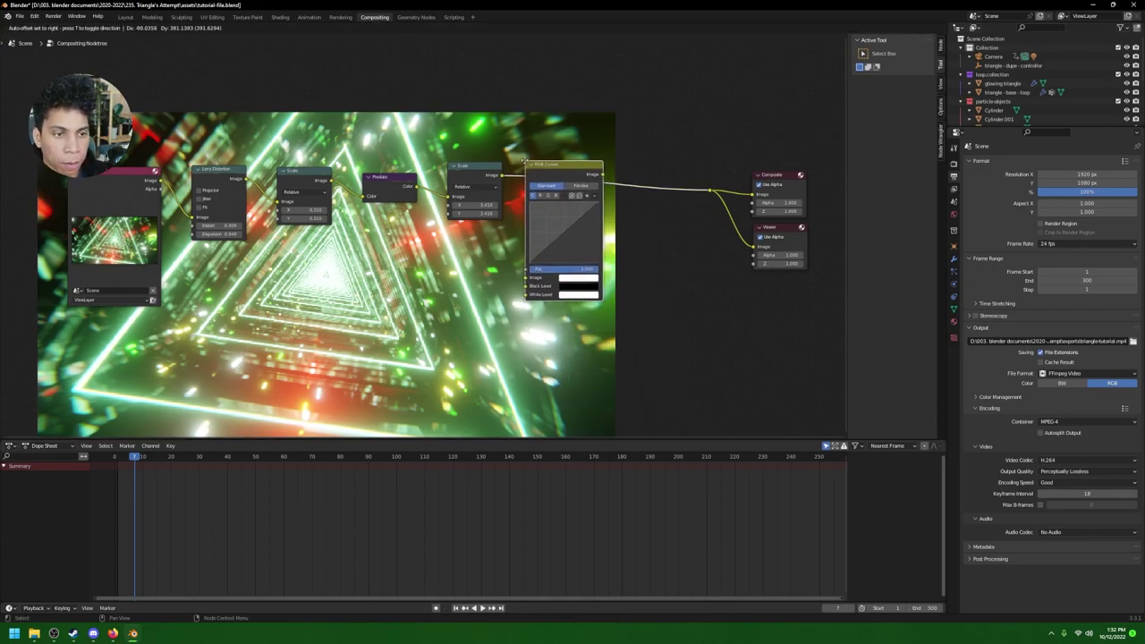
pyautogui.click(527, 147)
# Step: Shape the RGB Curves node into a gentle S-curve with its dark point at about 0.2, 0.1, and review the rendered frame
pyautogui.moveTo(555, 252); pyautogui.dragTo(569, 250)
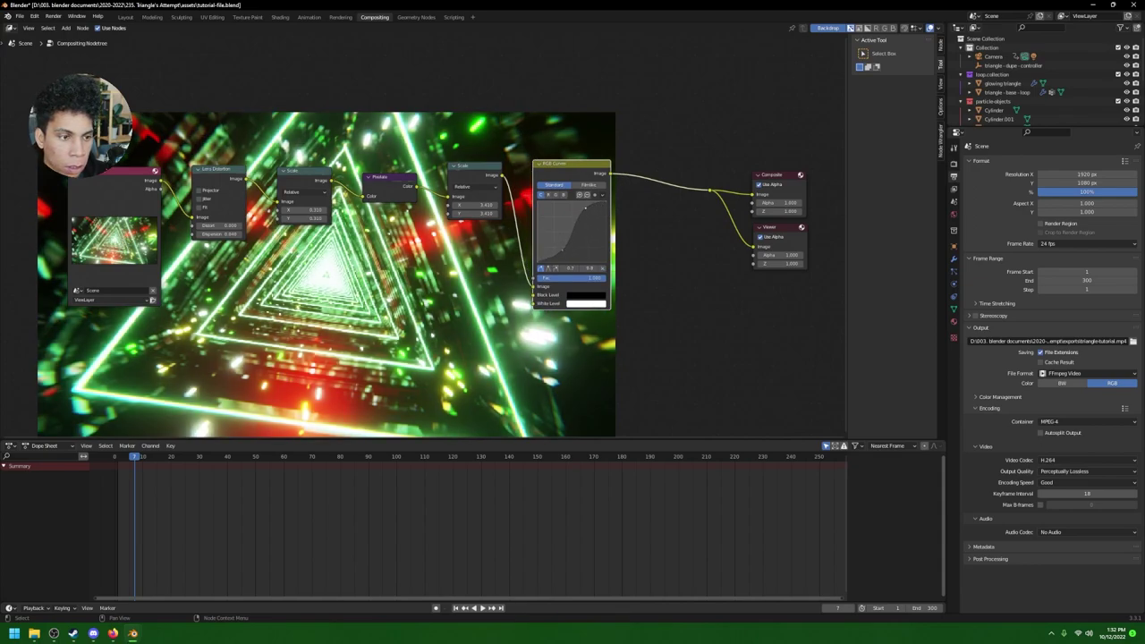
pyautogui.moveTo(585, 208); pyautogui.dragTo(586, 207)
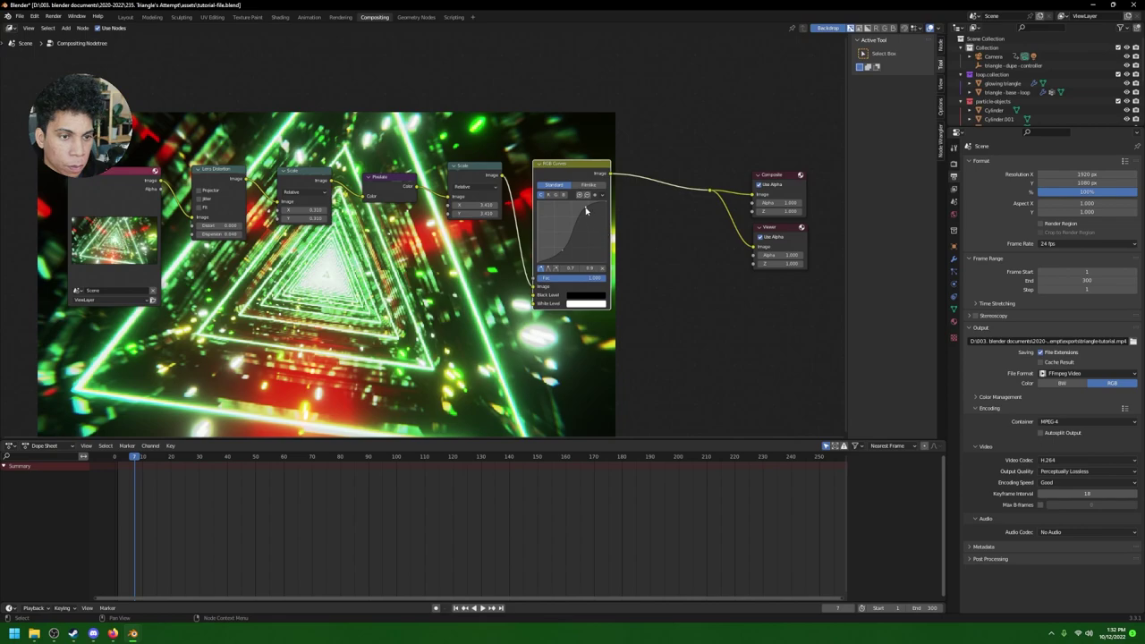
pyautogui.moveTo(562, 247); pyautogui.dragTo(556, 249)
pyautogui.hotkey('ctrl', 'F12')
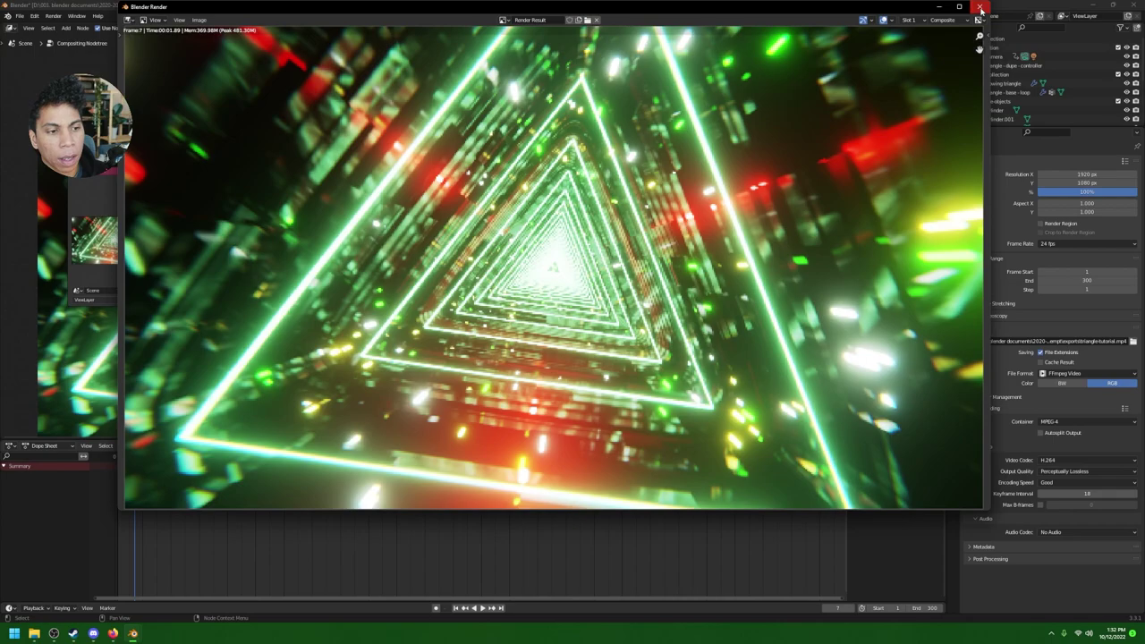
pyautogui.click(980, 7)
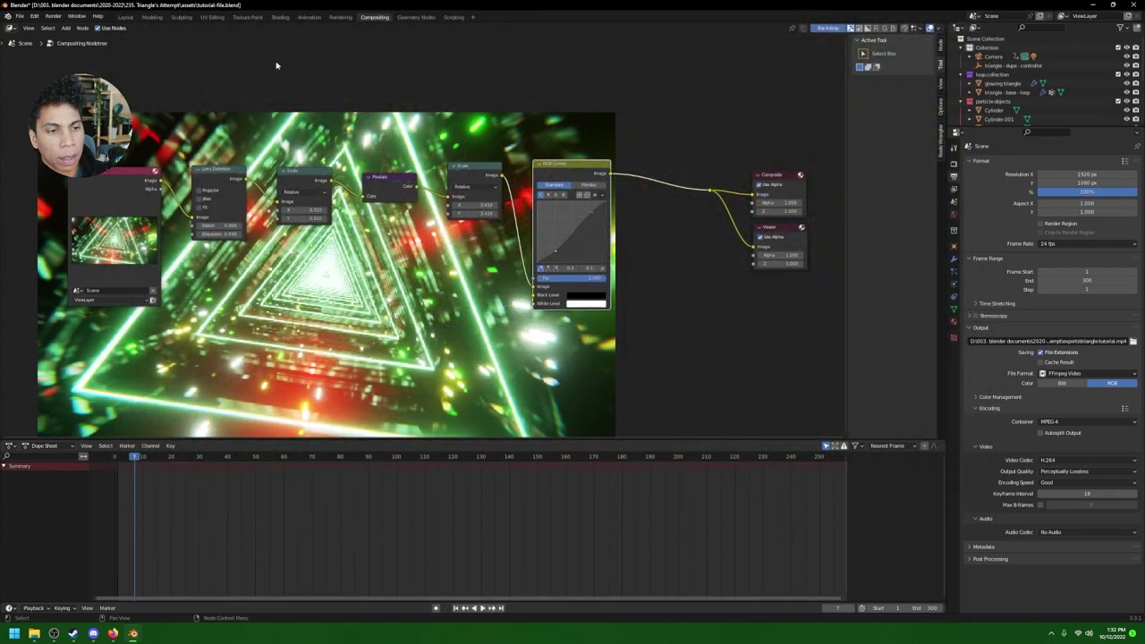
# Step: Play the animation in the Layout workspace and look through the scene's output and view layer settings
pyautogui.click(125, 17)
pyautogui.press('space')
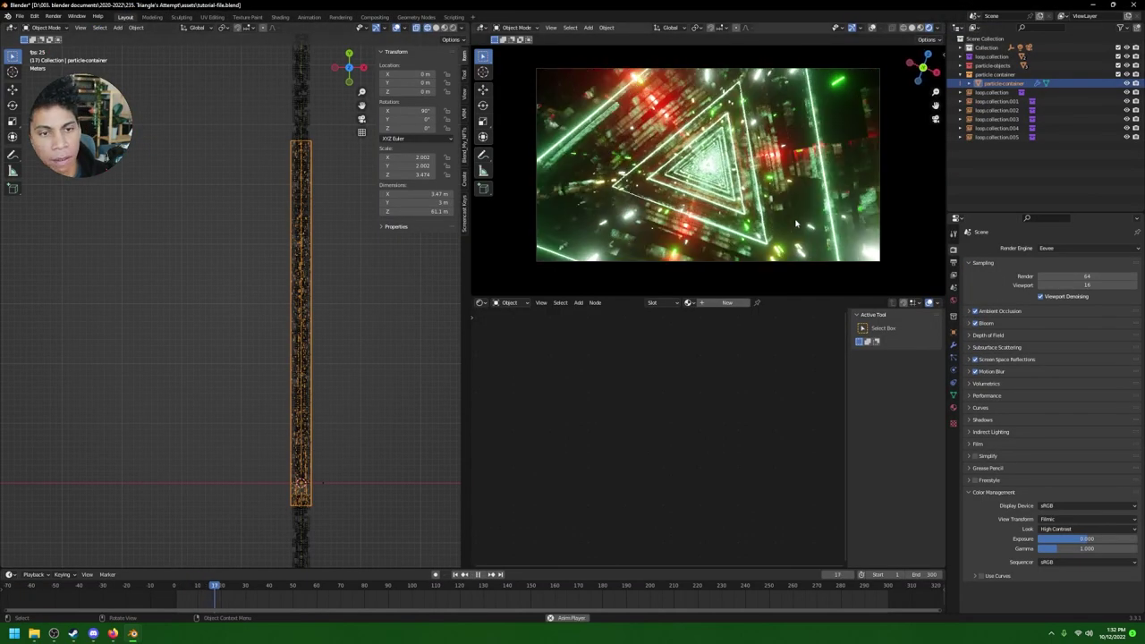
pyautogui.click(953, 264)
pyautogui.click(954, 275)
# Step: Set the Camera's focal length to 30 mm
pyautogui.click(960, 48)
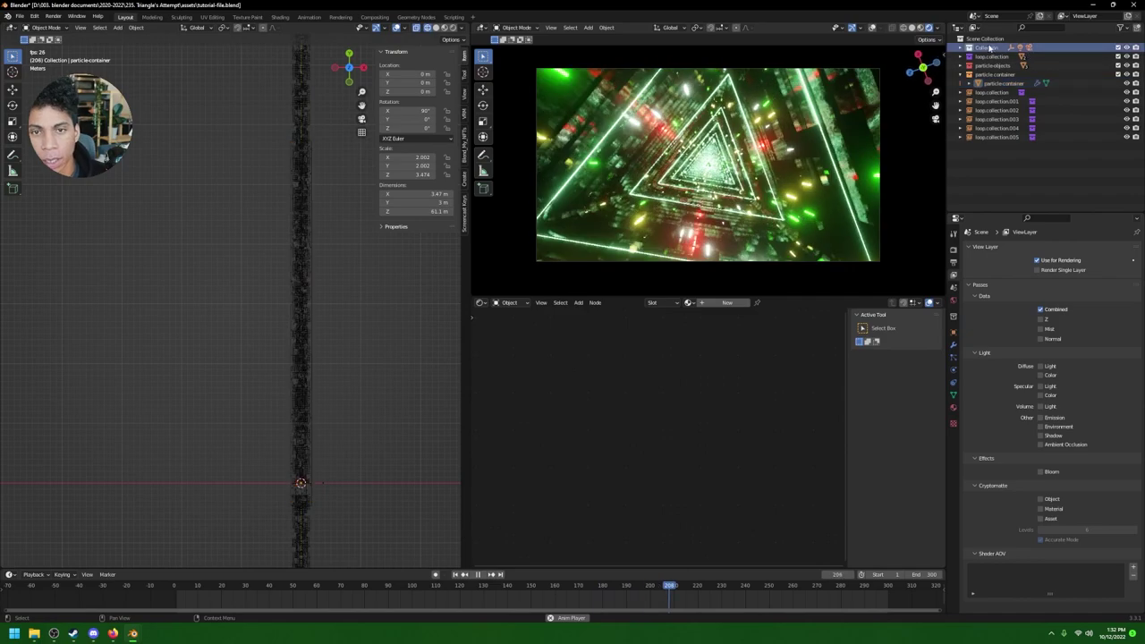
pyautogui.click(960, 48)
pyautogui.click(993, 56)
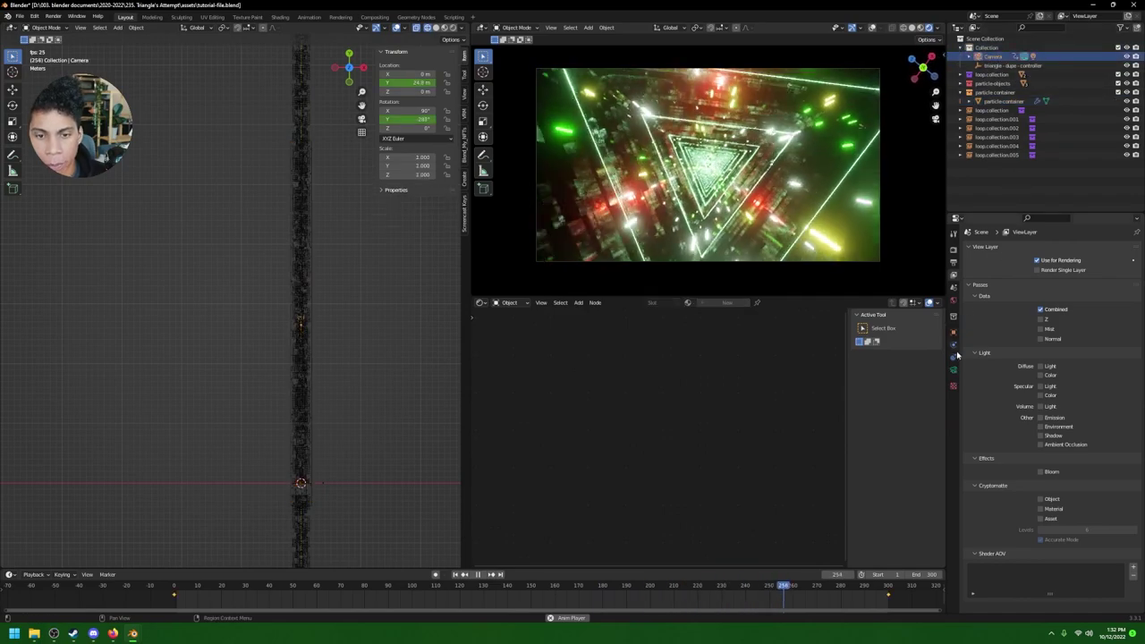
pyautogui.click(953, 370)
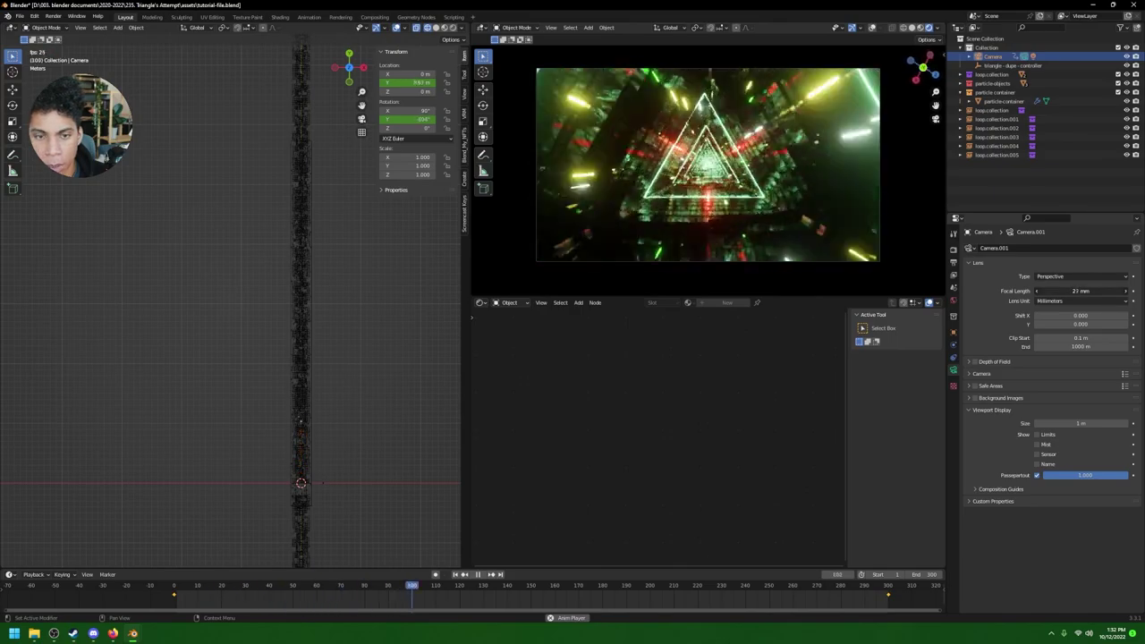
pyautogui.click(1084, 290)
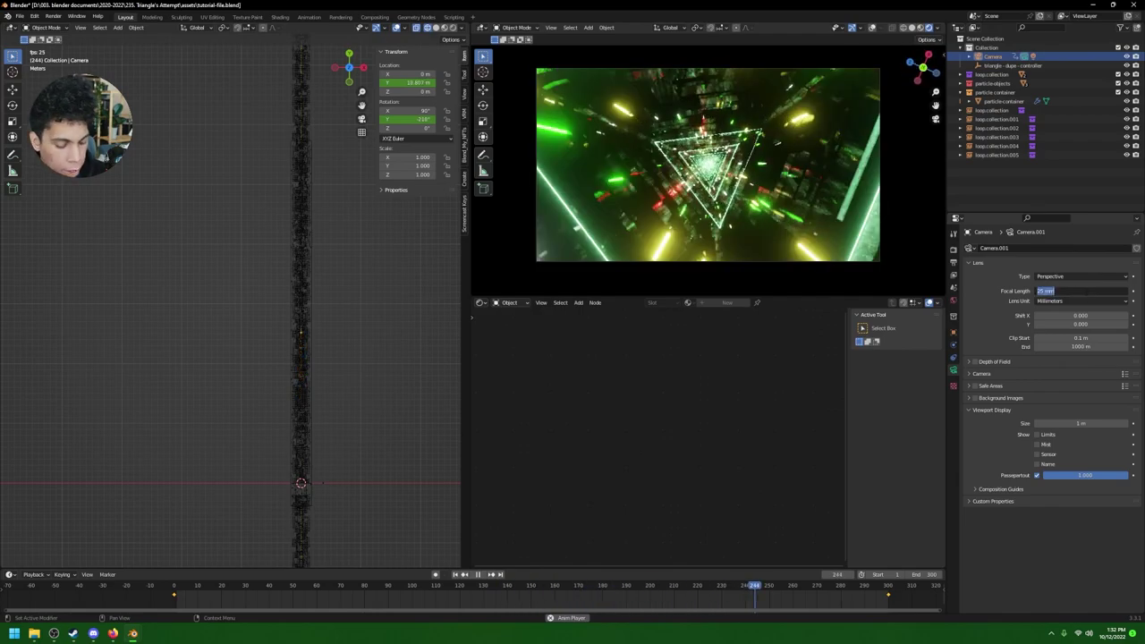
pyautogui.write('30')
pyautogui.press('Return')
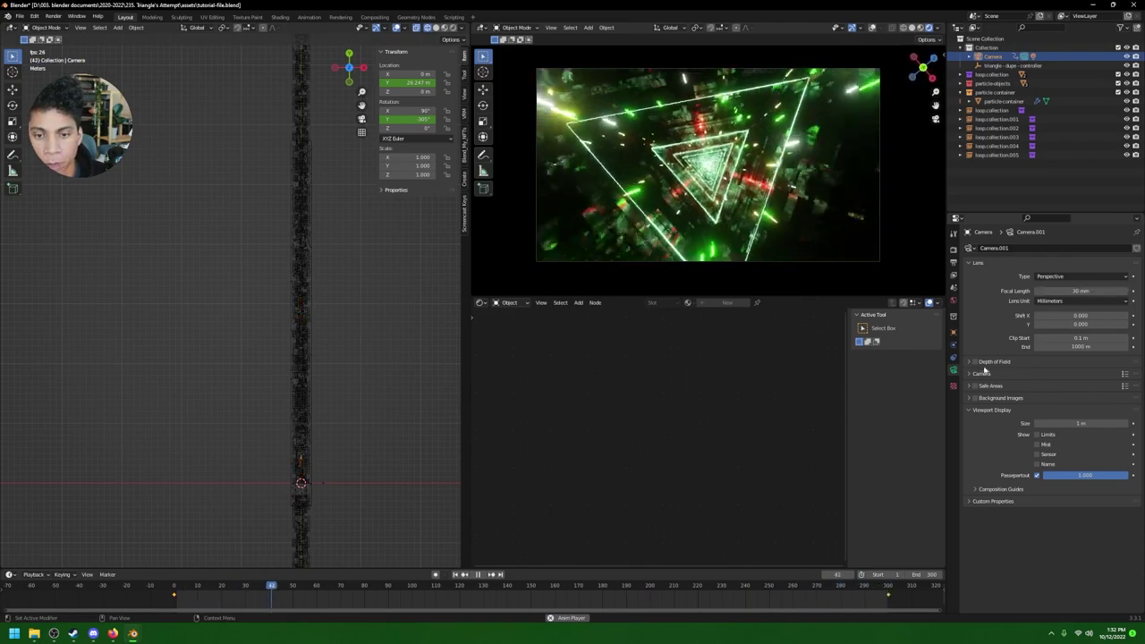
# Step: Stop playback, enable the camera's depth of field and set its focus distance to 30 m
pyautogui.press('space')
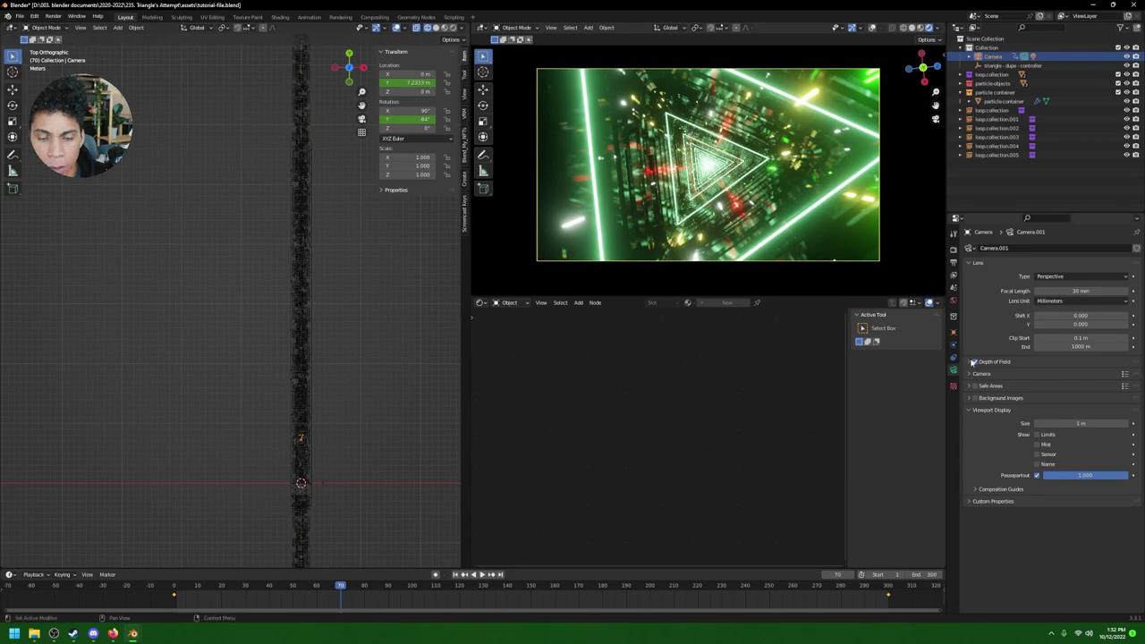
pyautogui.click(1009, 363)
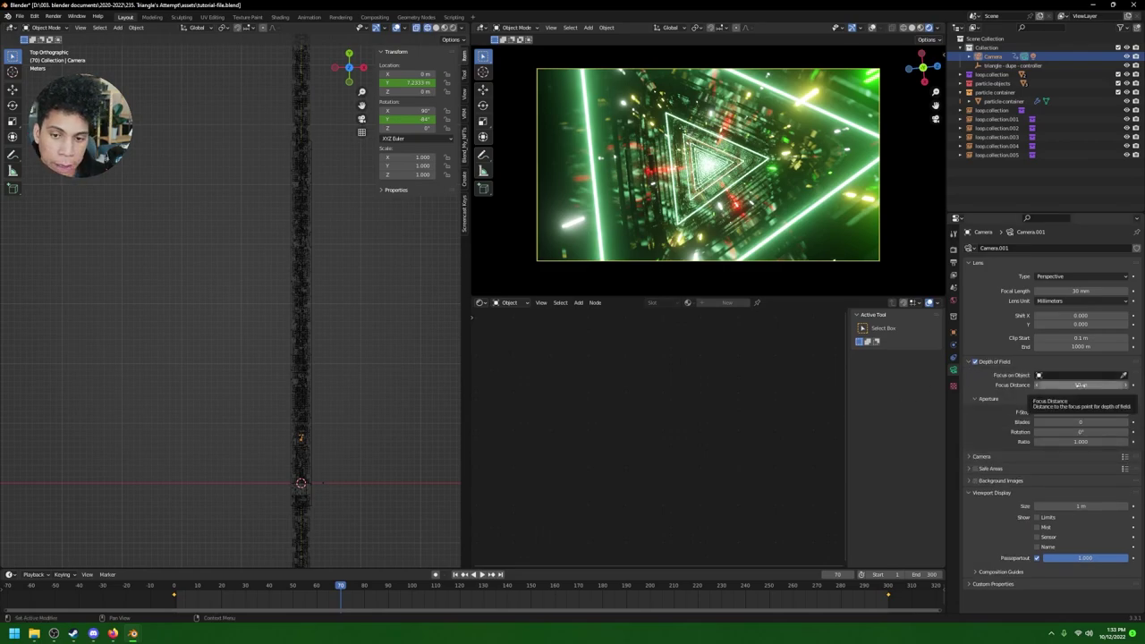
pyautogui.press('e')
pyautogui.click(708, 161)
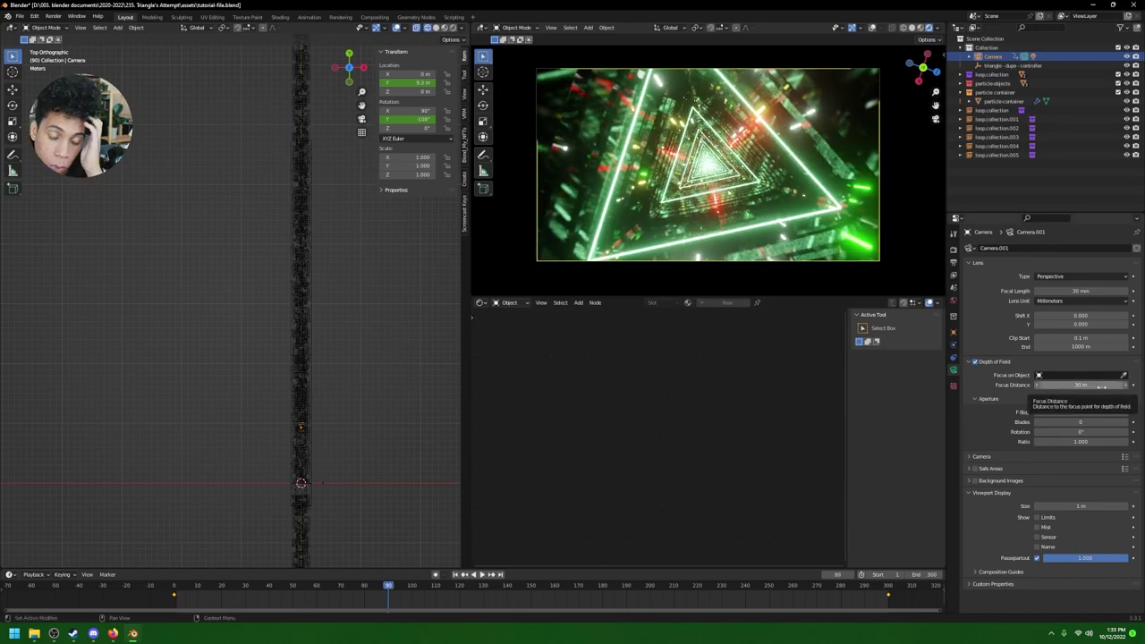
# Step: Render frame 90 and examine the image with the camera's depth of field
pyautogui.press('F12')
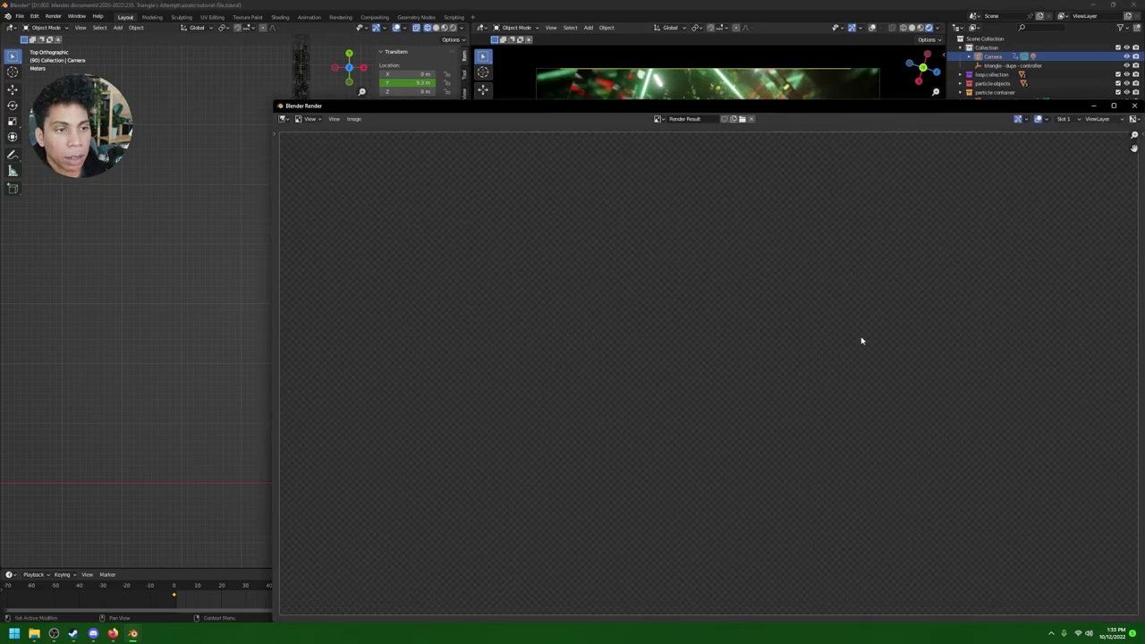
pyautogui.moveTo(583, 101); pyautogui.dragTo(507, 43)
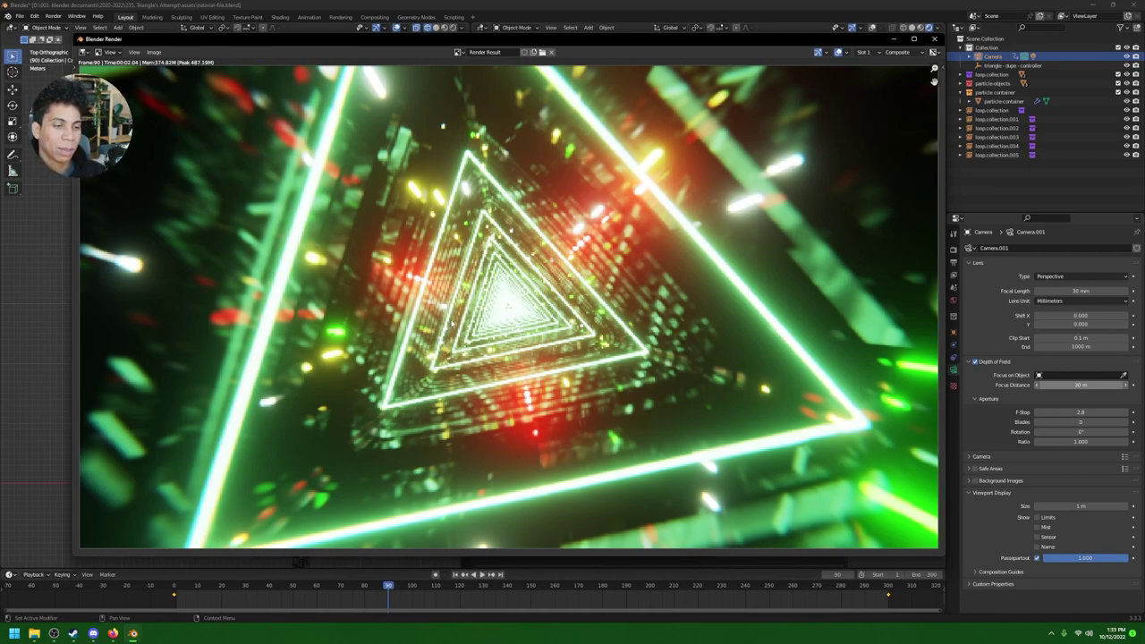
pyautogui.click(938, 39)
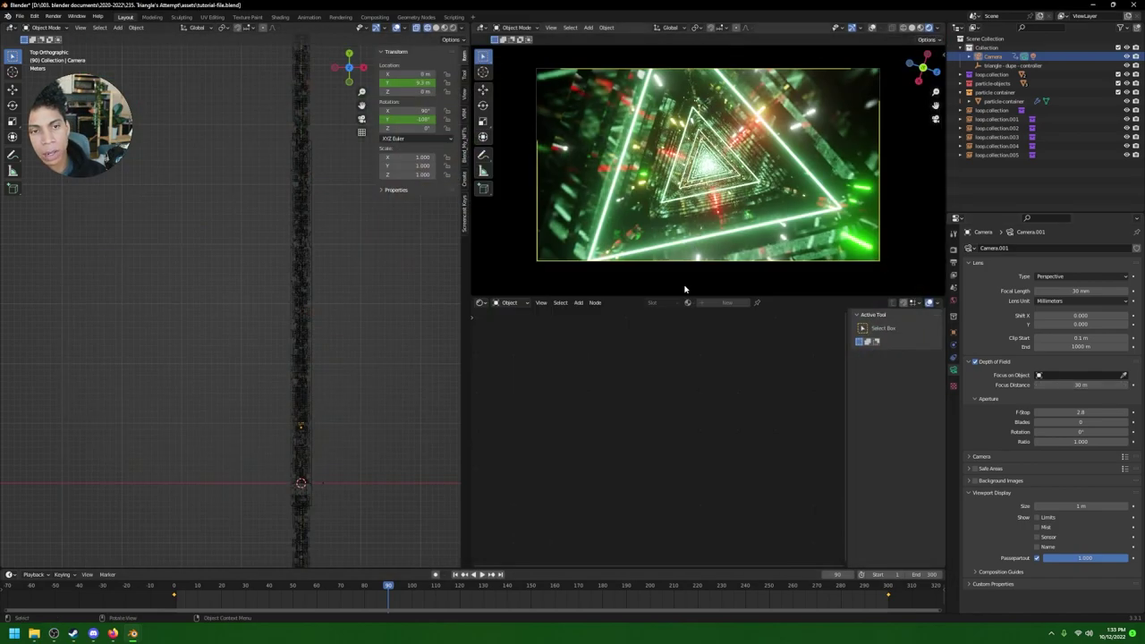
# Step: Play the animation and scrub through the timeline to review the tunnel's motion through the camera
pyautogui.press('space')
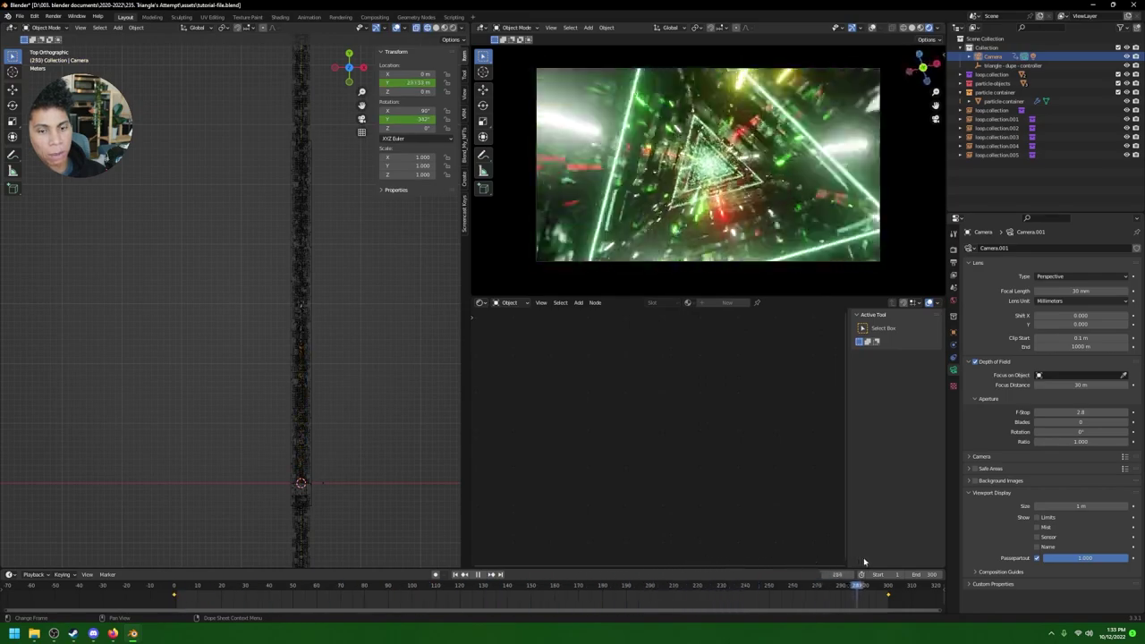
pyautogui.moveTo(883, 566); pyautogui.dragTo(479, 582)
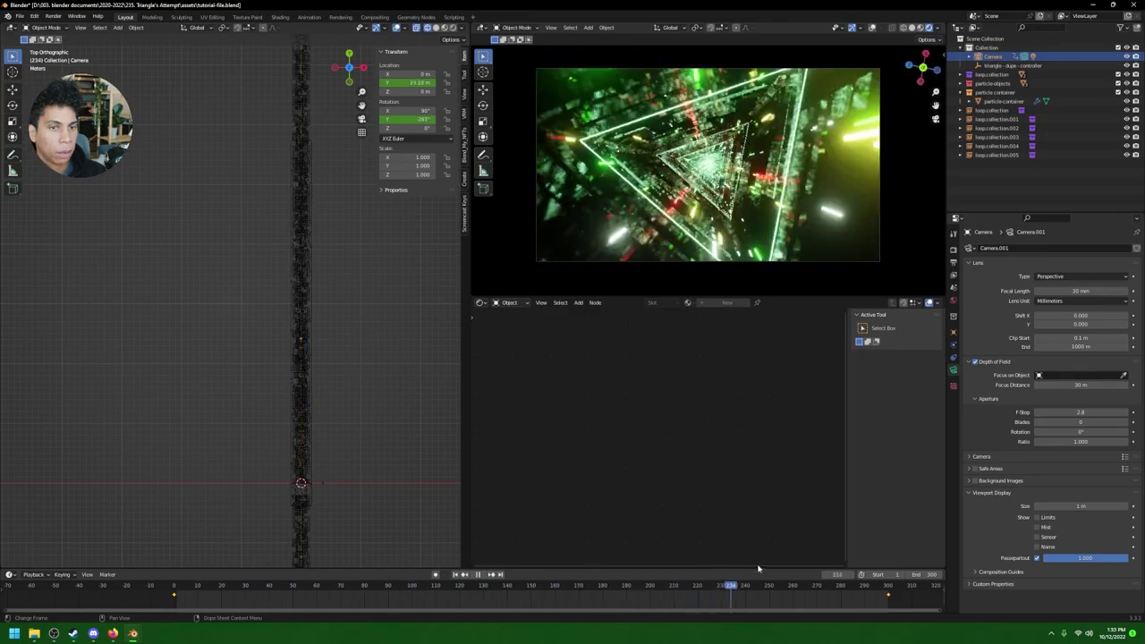
pyautogui.press('Escape')
# Step: Save the file, deselect the camera and collapse the particle container collection in the scene hierarchy
pyautogui.hotkey('ctrl', 's')
pyautogui.click(395, 405)
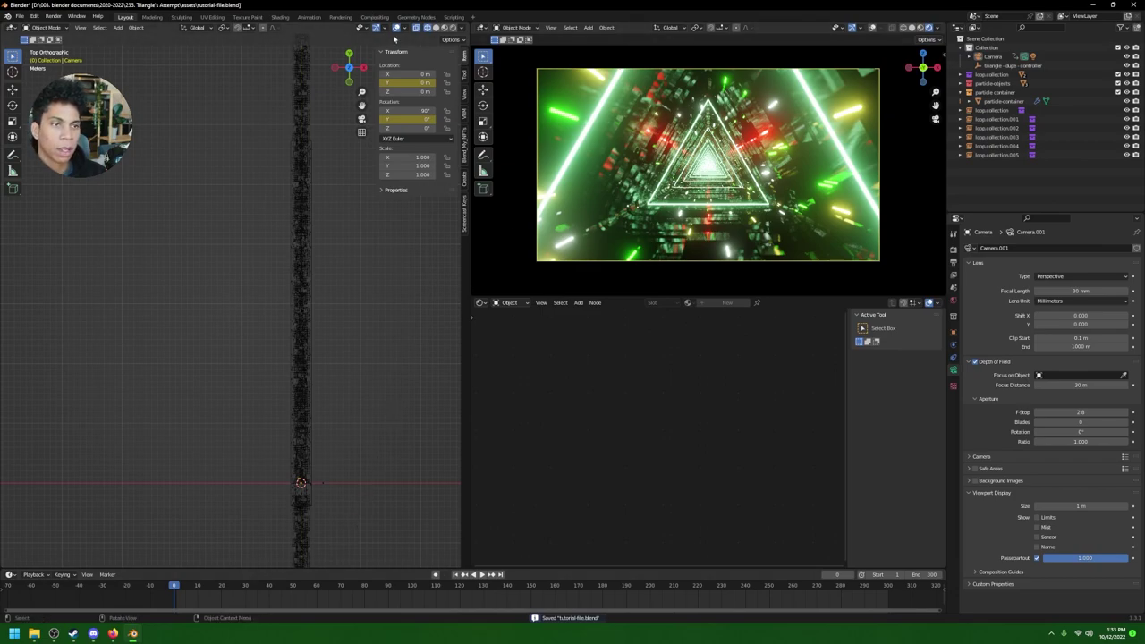
pyautogui.click(960, 92)
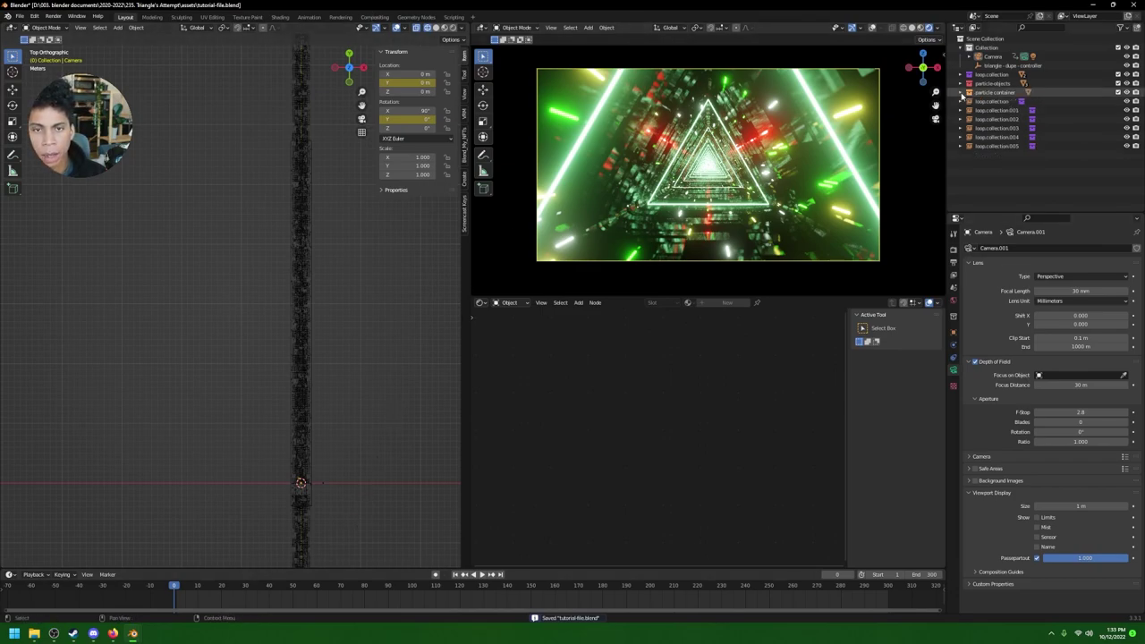
pyautogui.moveTo(132, 633)
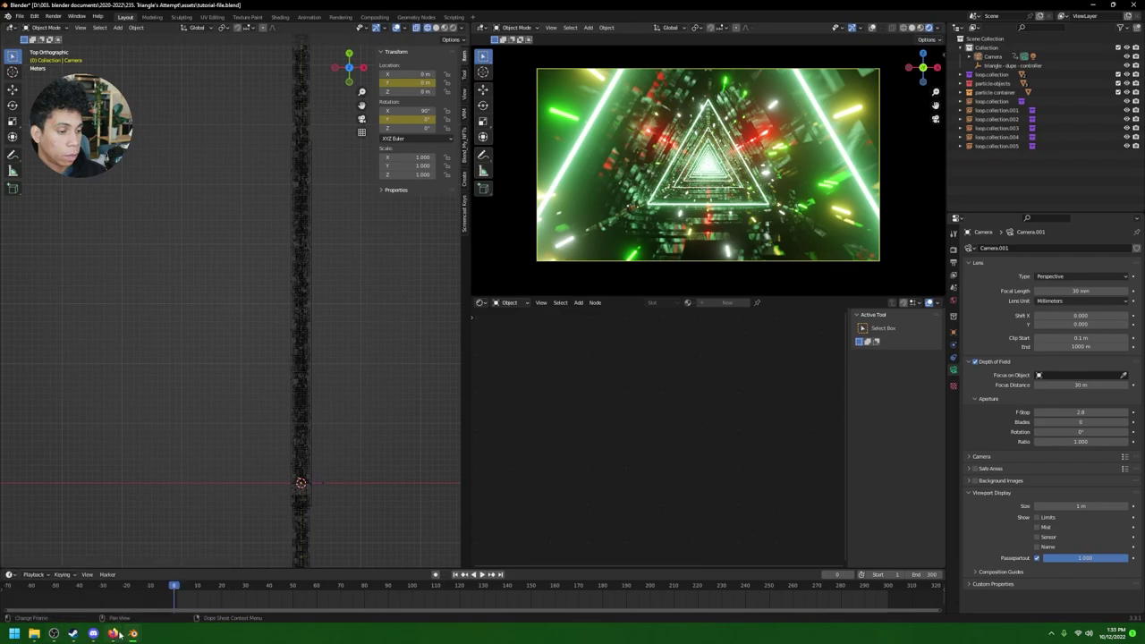